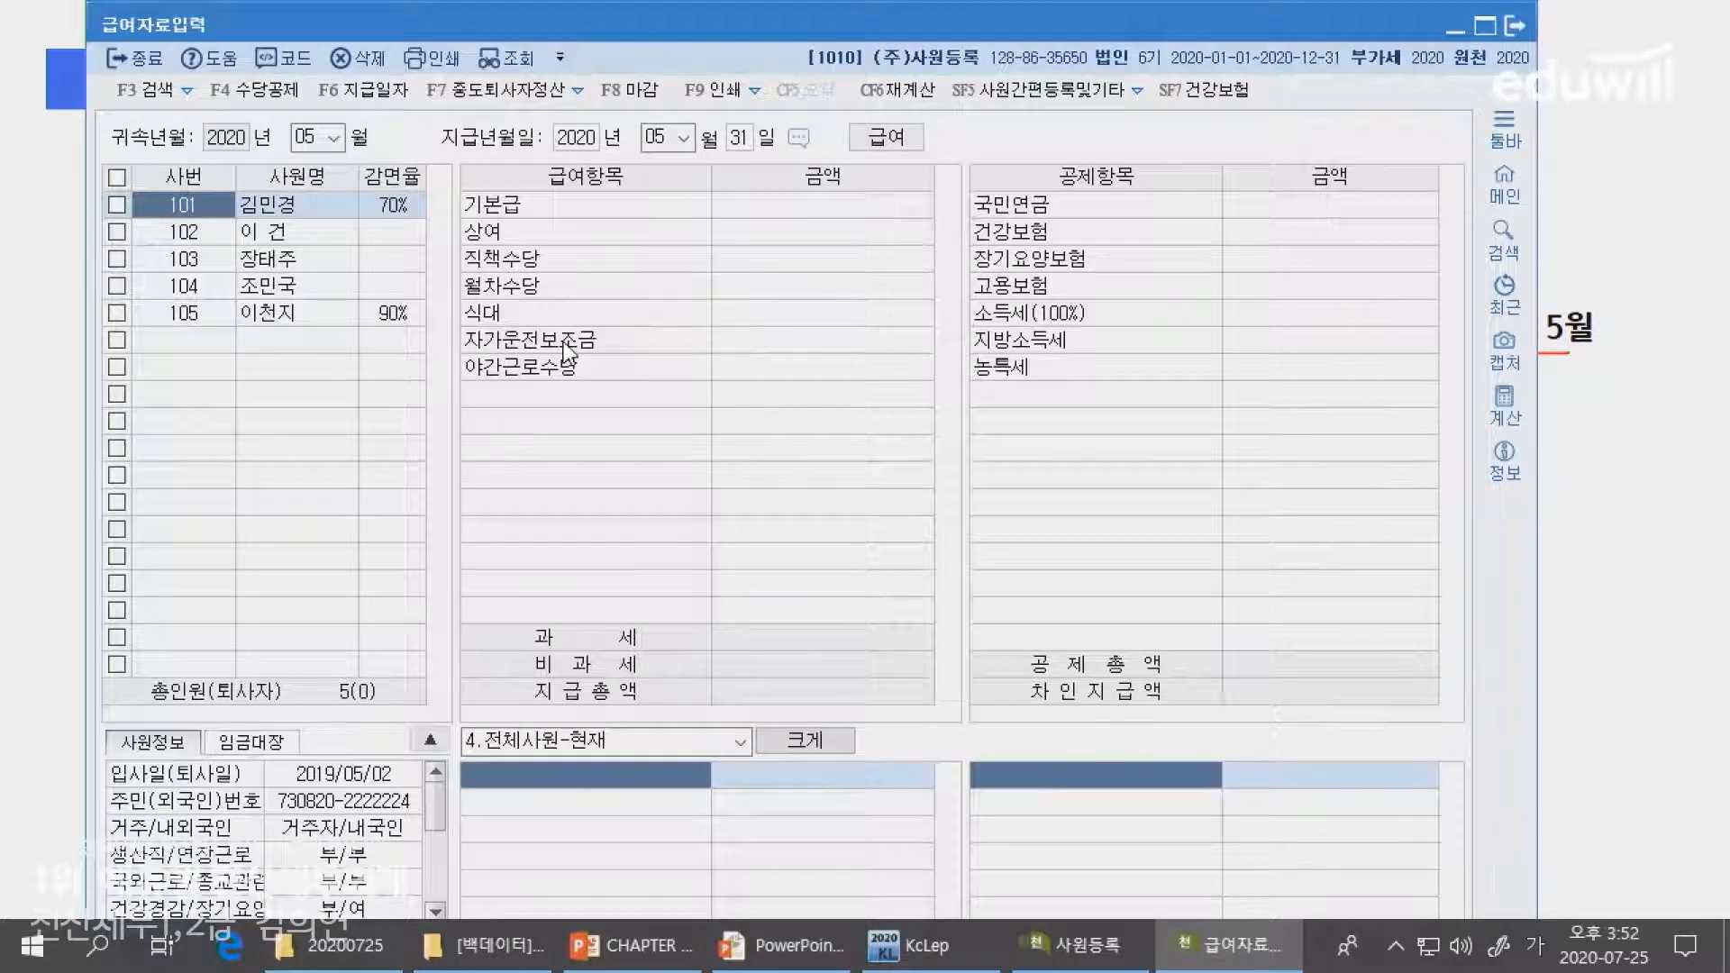
- Review the pay items on the exercise slide and open the allowance and deduction registration (수당공제등록) in payroll entry
key("alt+Tab")
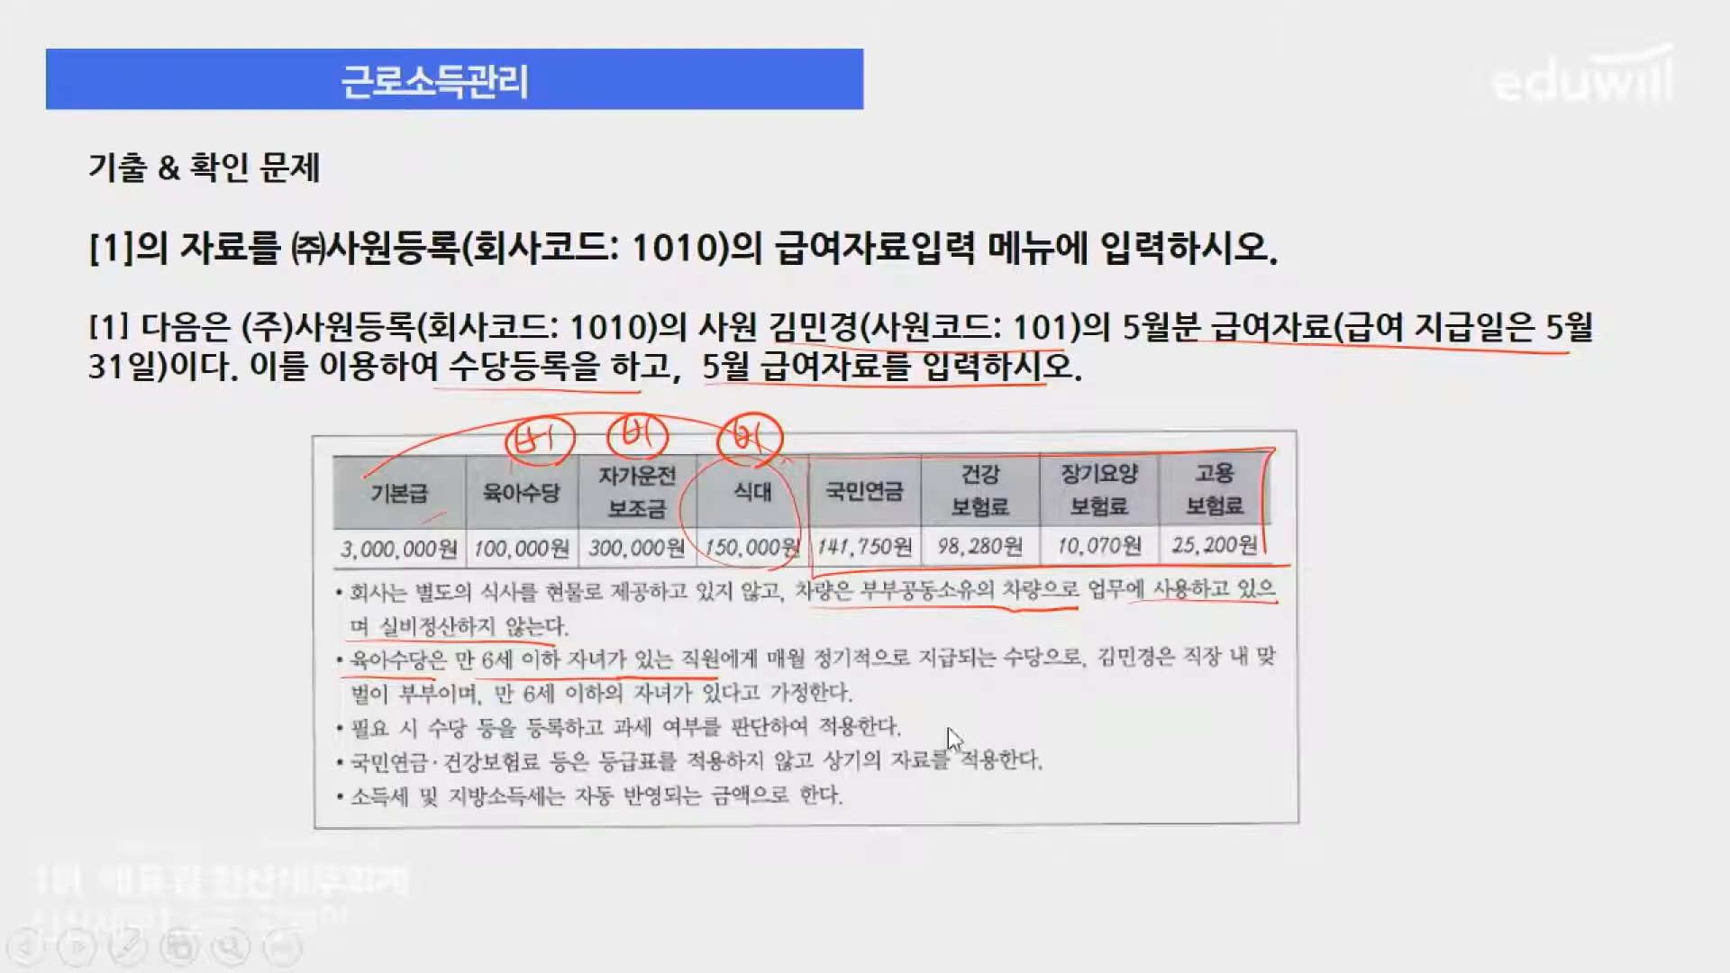
key("alt+Tab")
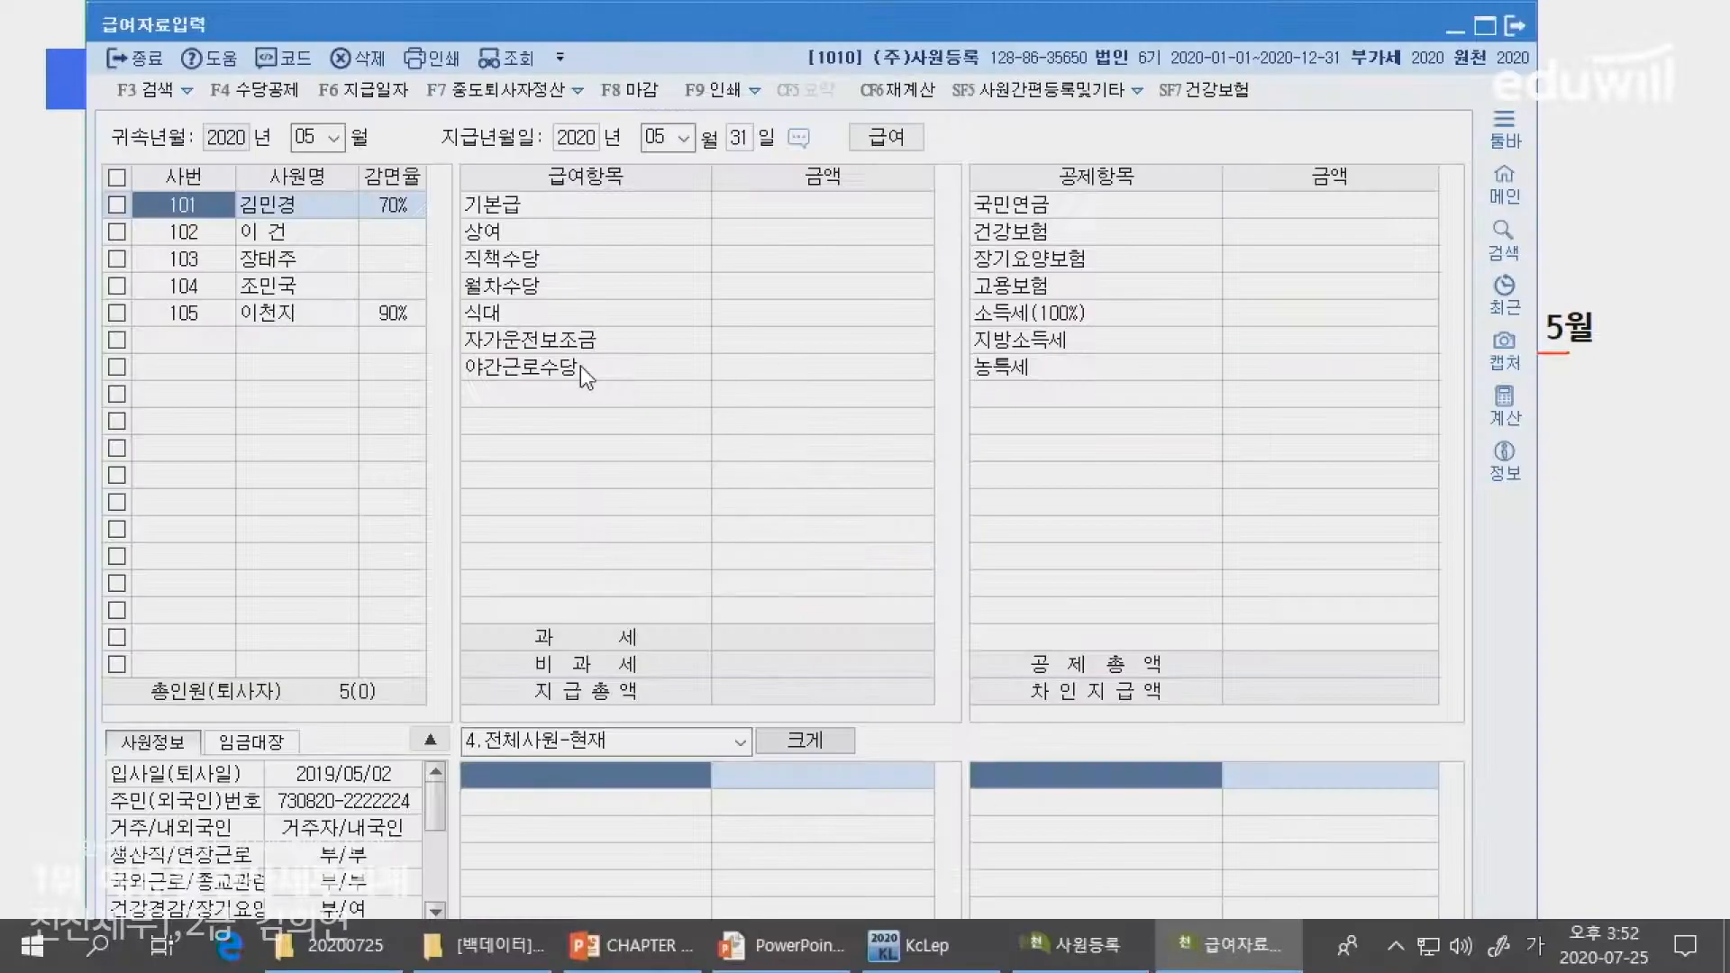
key("alt+Tab")
key("alt+Tab")
key("alt+Tab")
key("alt+Tab")
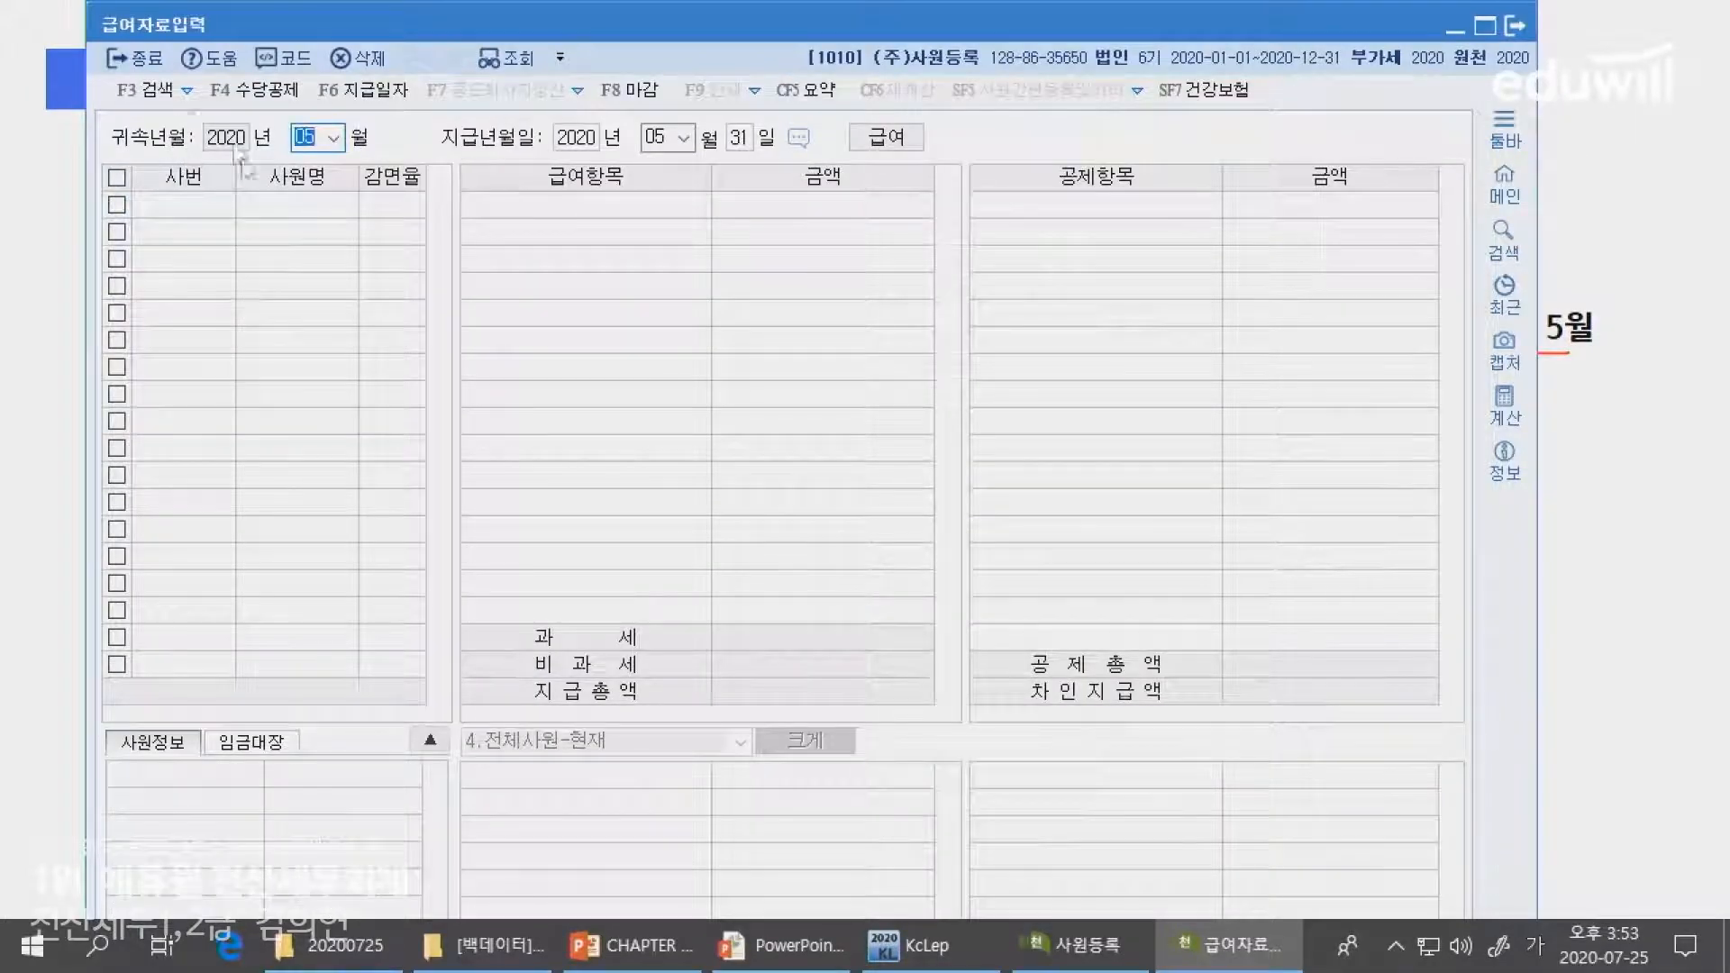
left_click(252, 89)
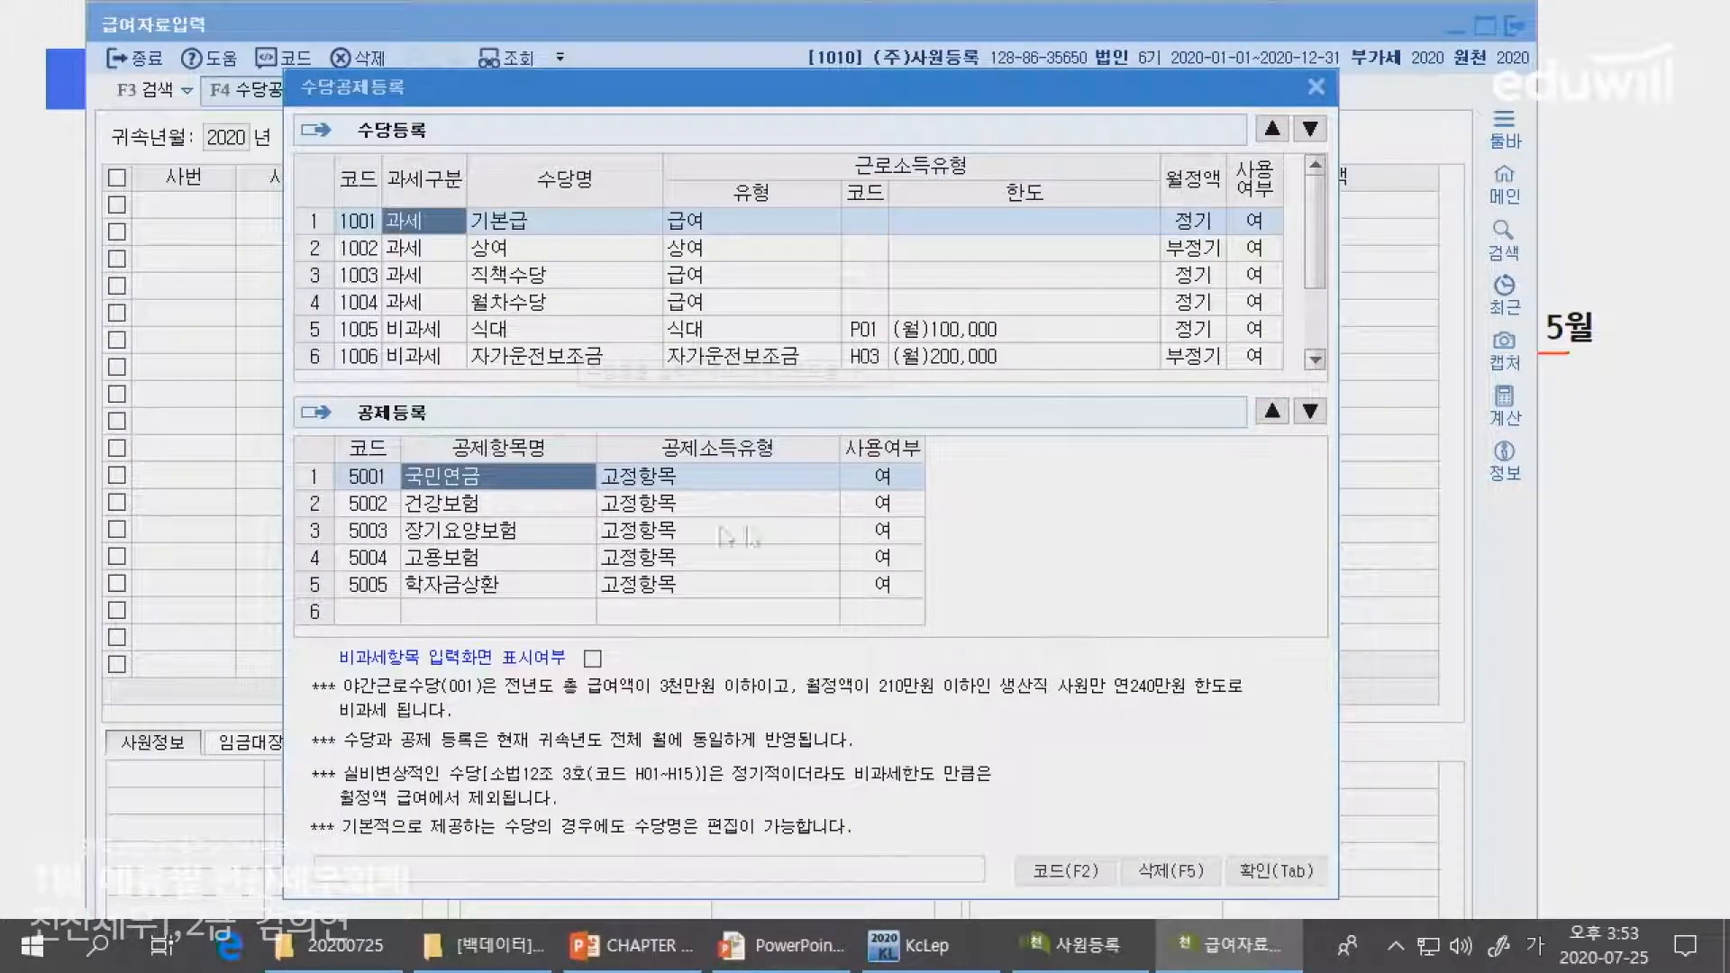
- Set the usage status (사용여부) of the bonus allowance 상여 to 부 in the allowance registration
key("alt+Tab")
key("alt+Tab")
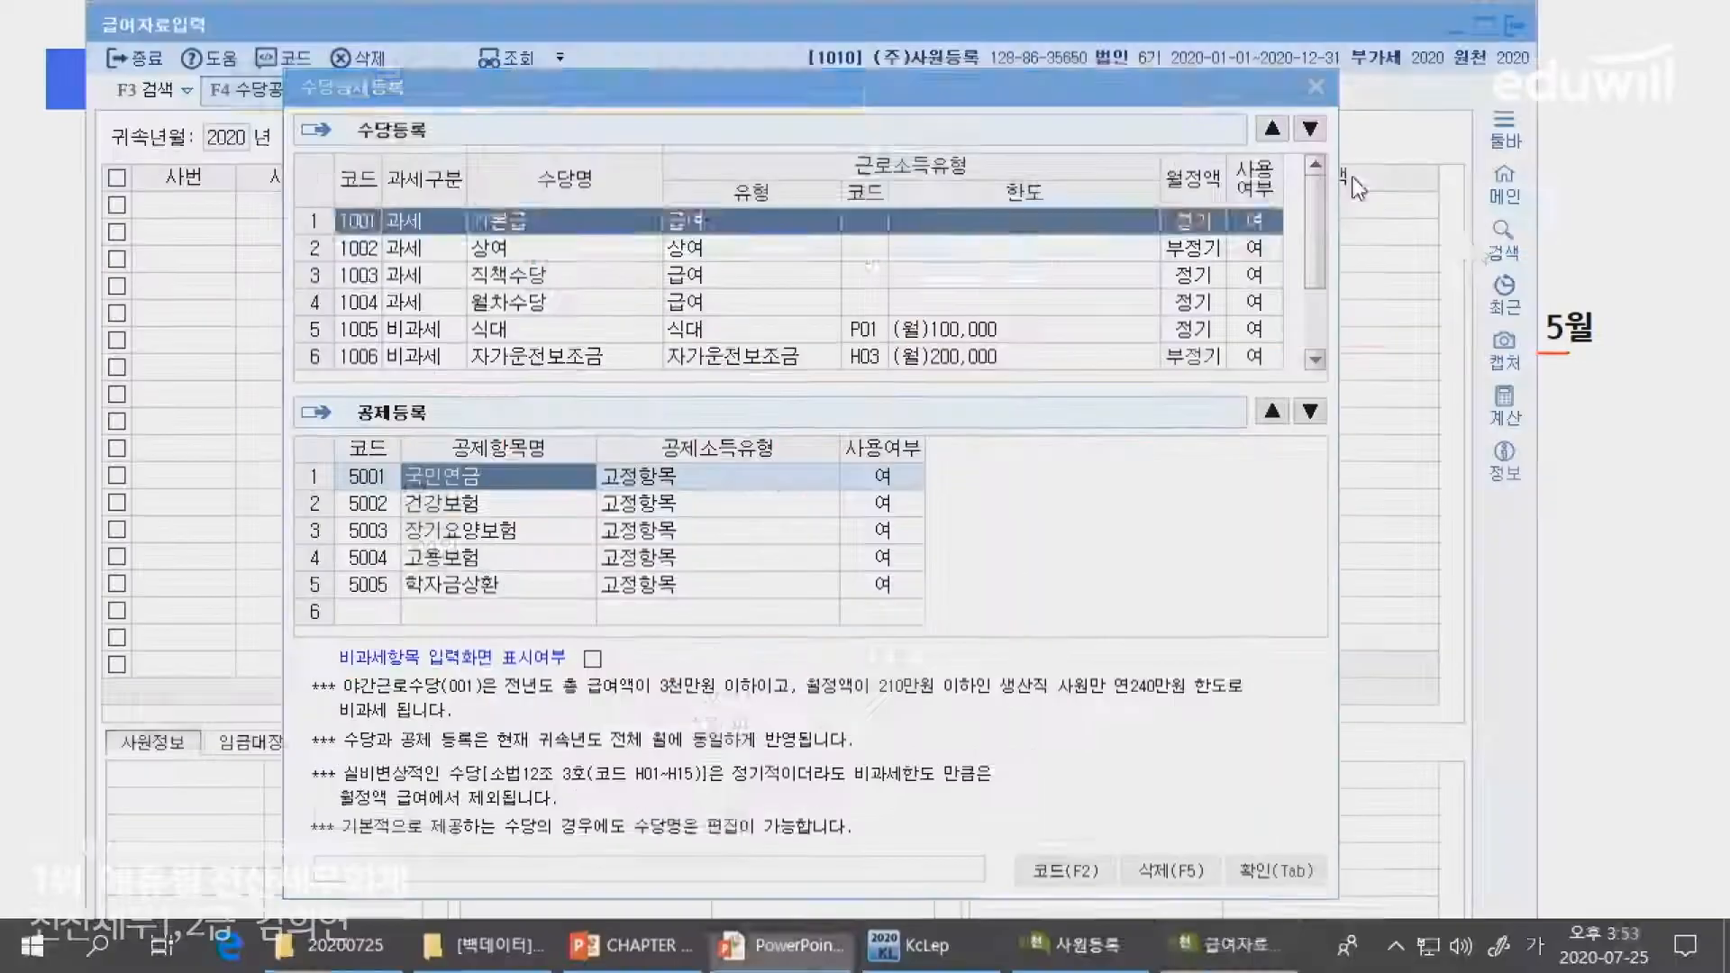
left_click(1255, 248)
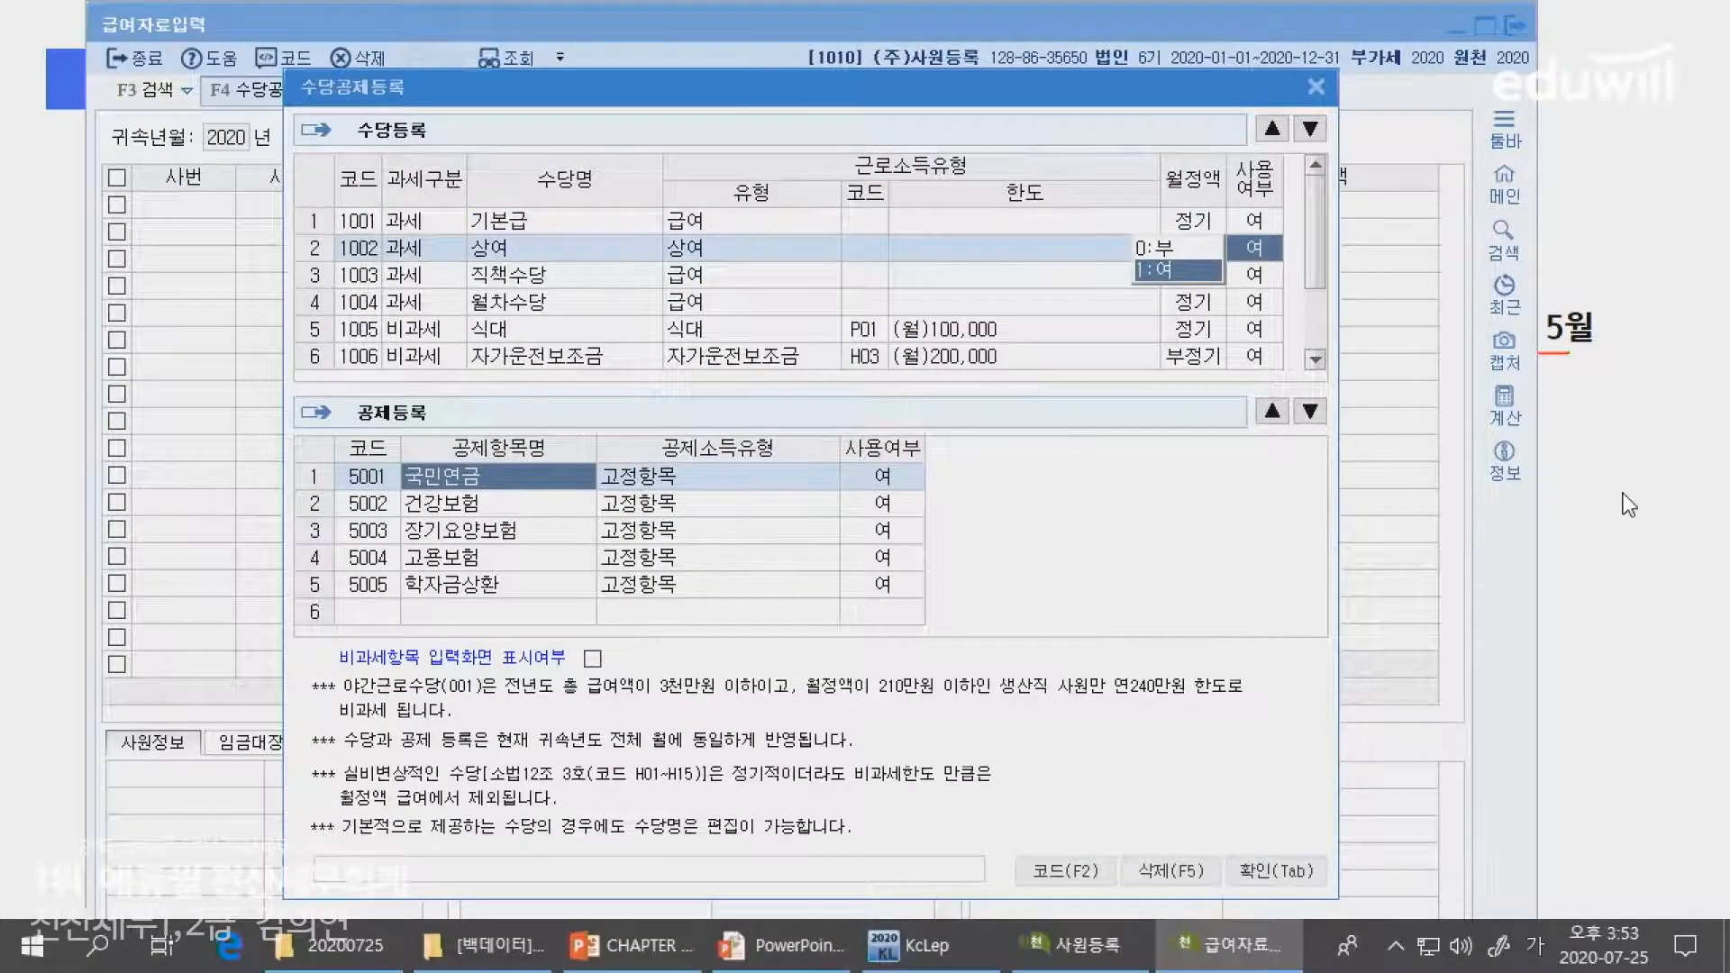
key("alt+Tab")
key("alt+Tab")
key("0")
key("Return")
key("Up")
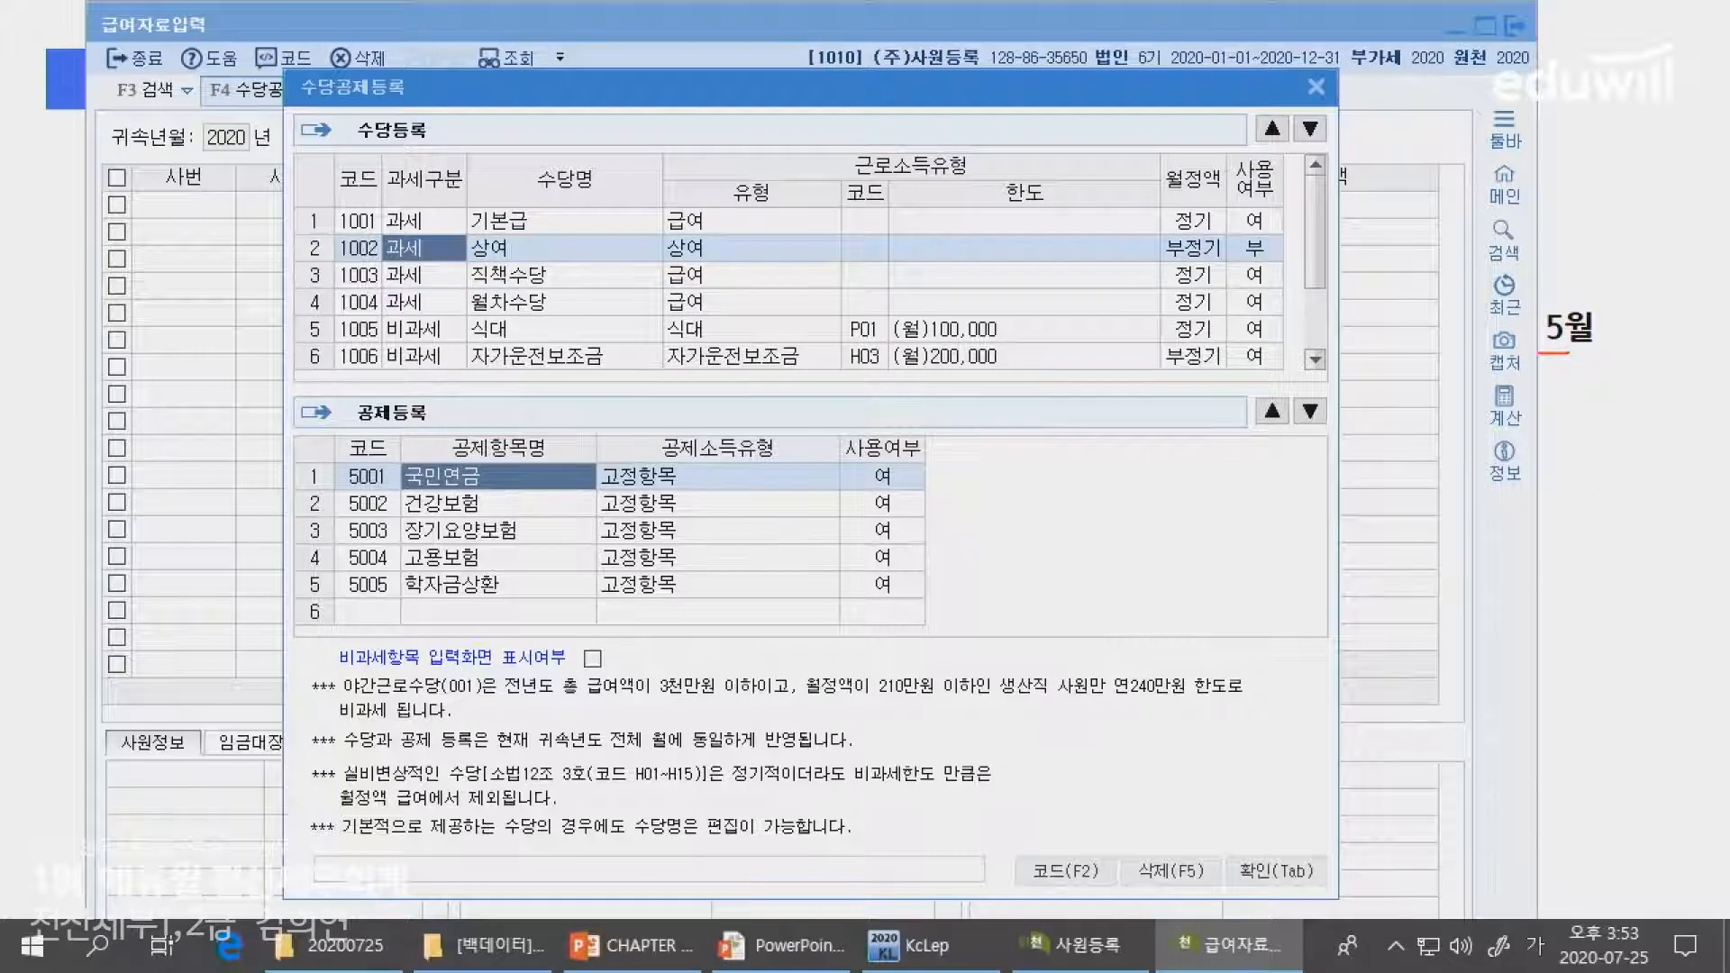
- Set the usage status of the 상여 allowance back to 여
key("Return")
key("Return")
key("1")
key("Return")
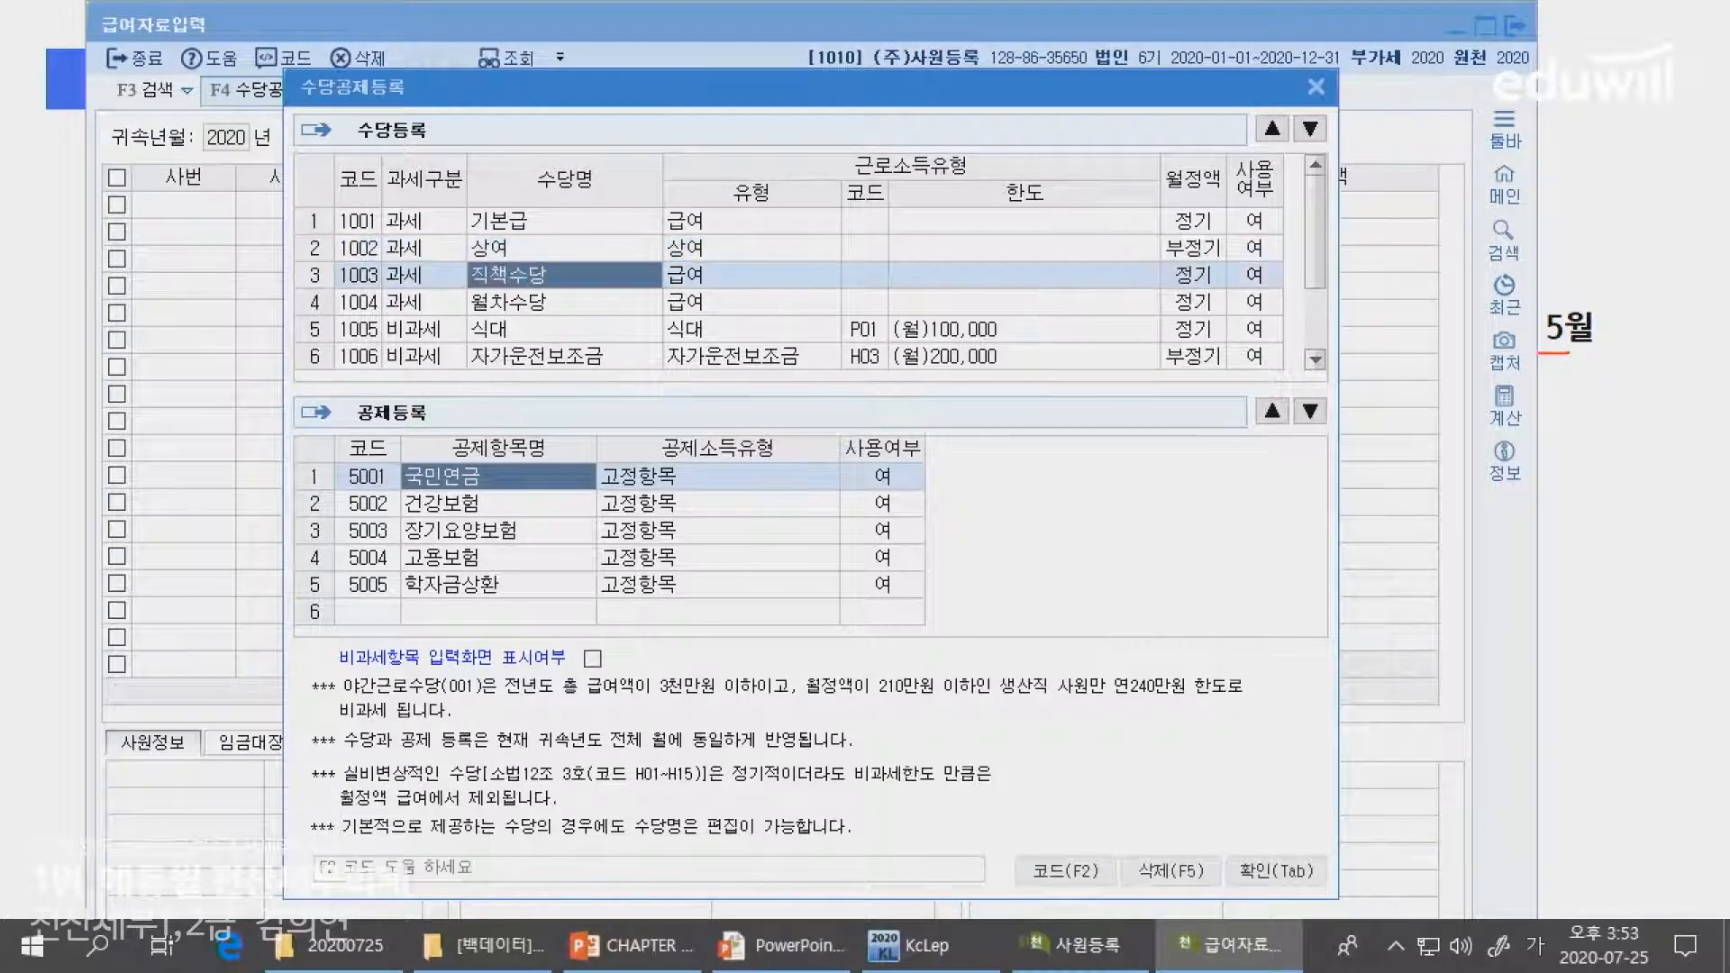
- Register 육아수당 as a new non-taxable (비과세) allowance in the empty row, picking code Q01 from the non-taxable code lookup
key("alt+Tab")
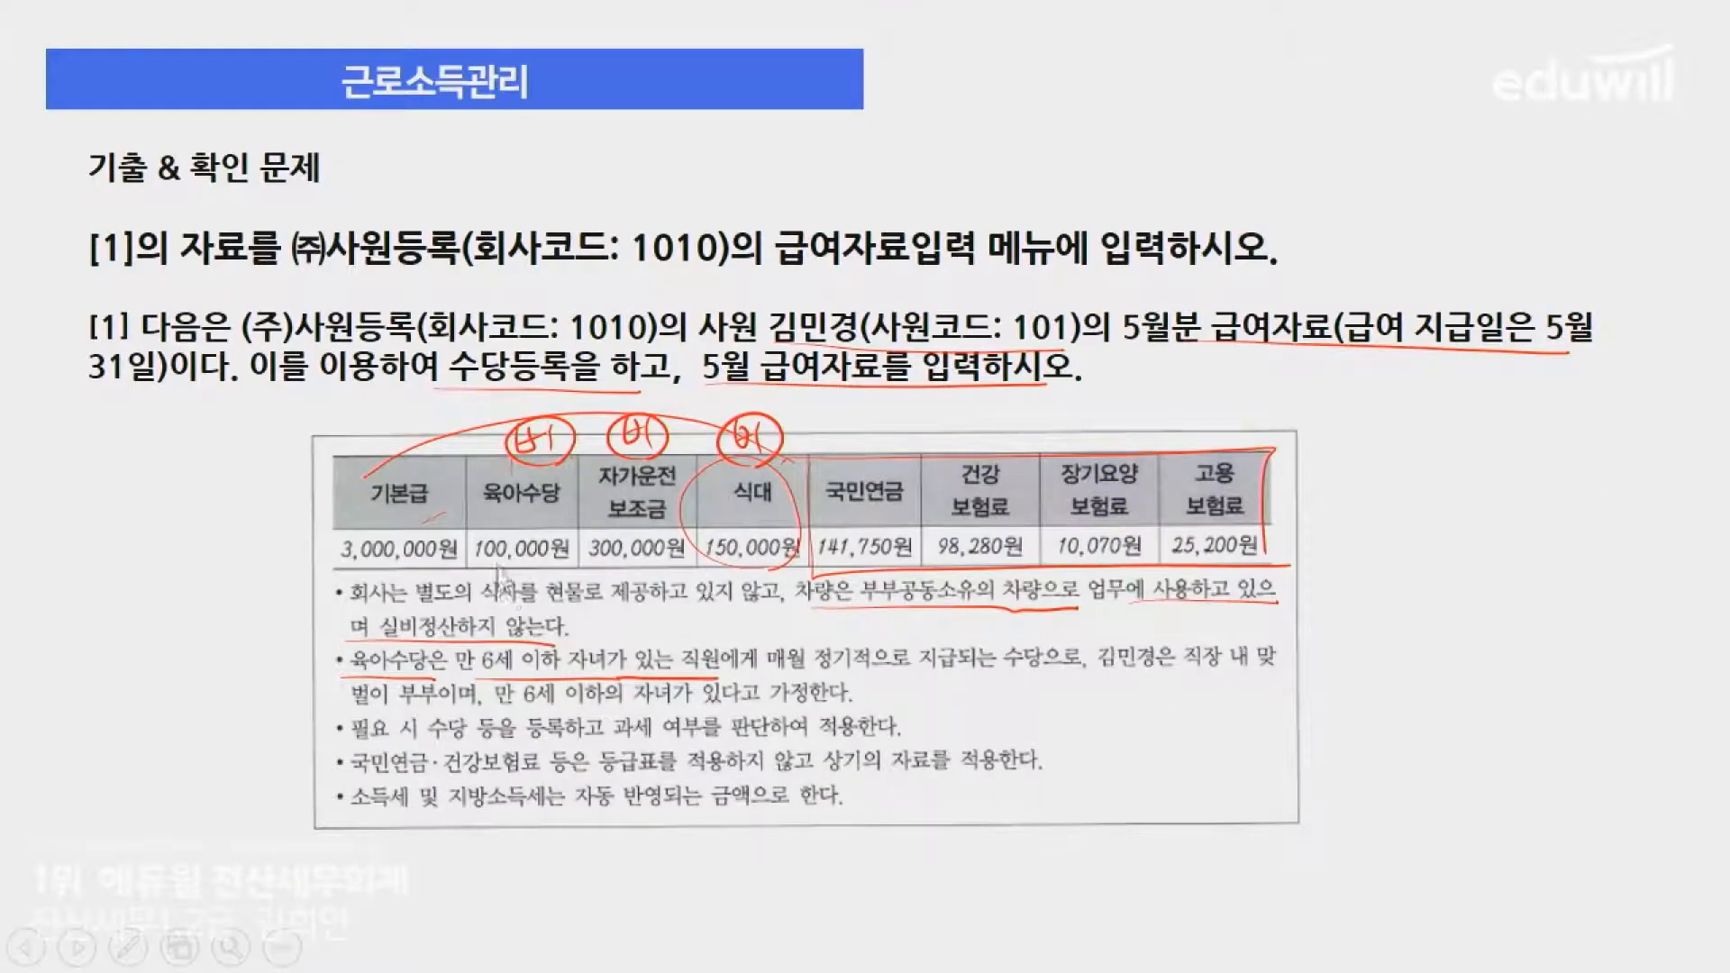
key("alt+Tab")
left_click(591, 358)
scroll(555, 335, "down", 1)
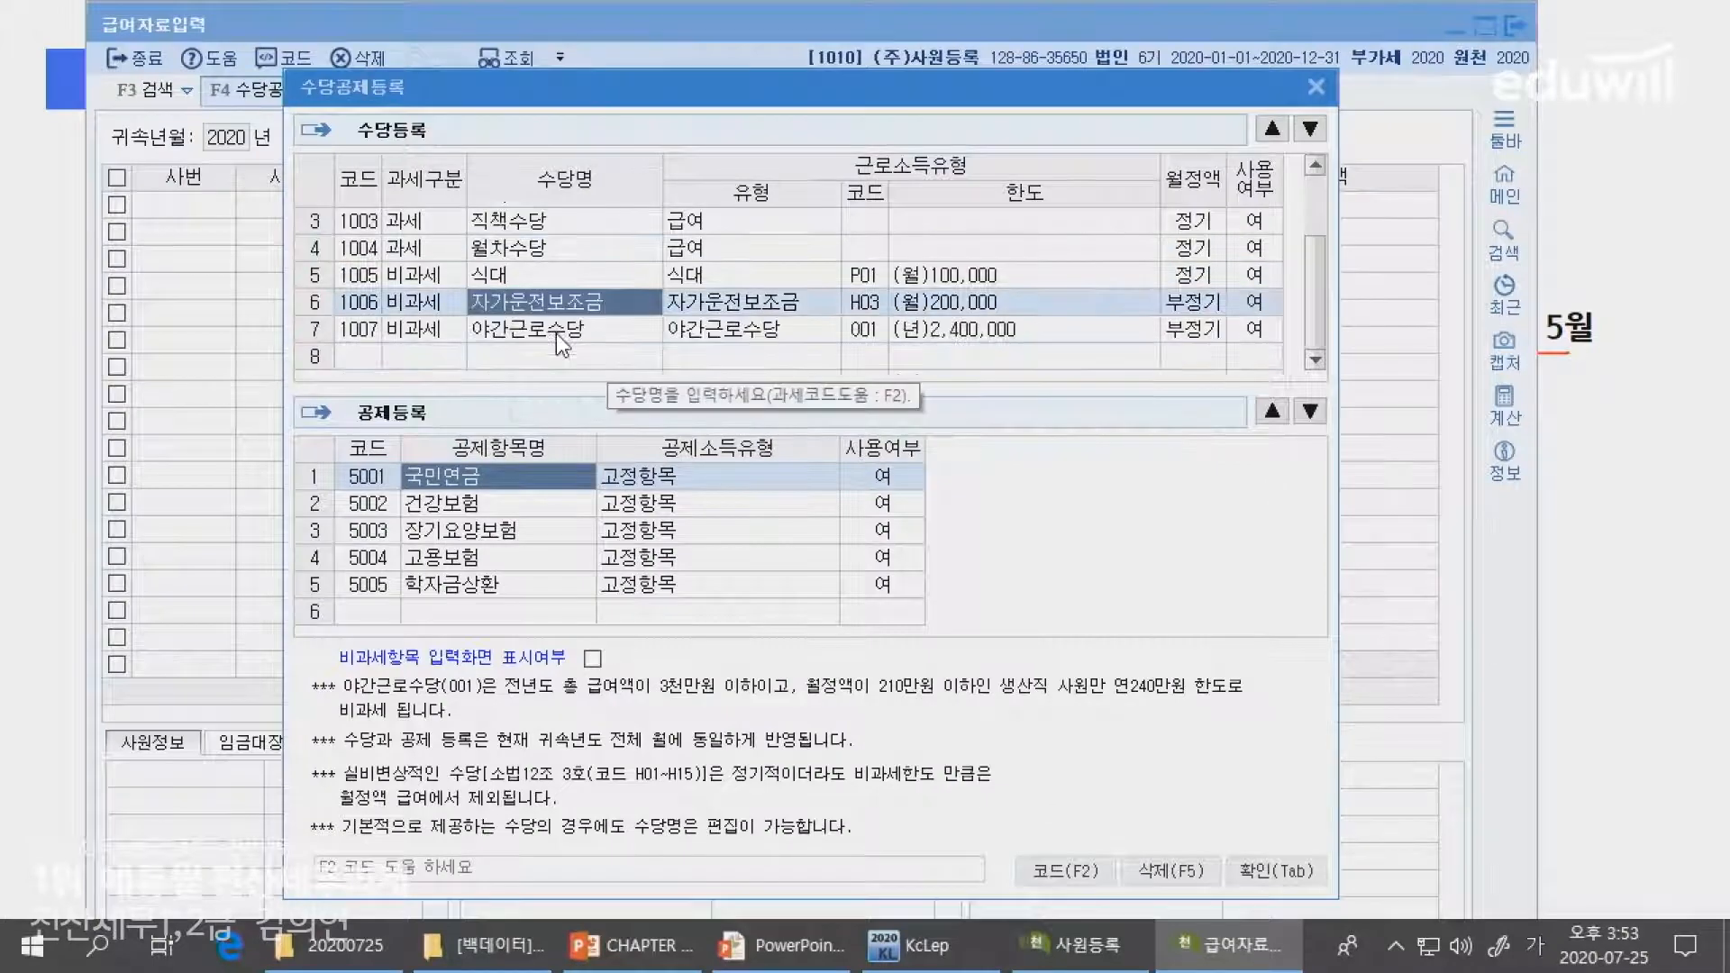
left_click(363, 349)
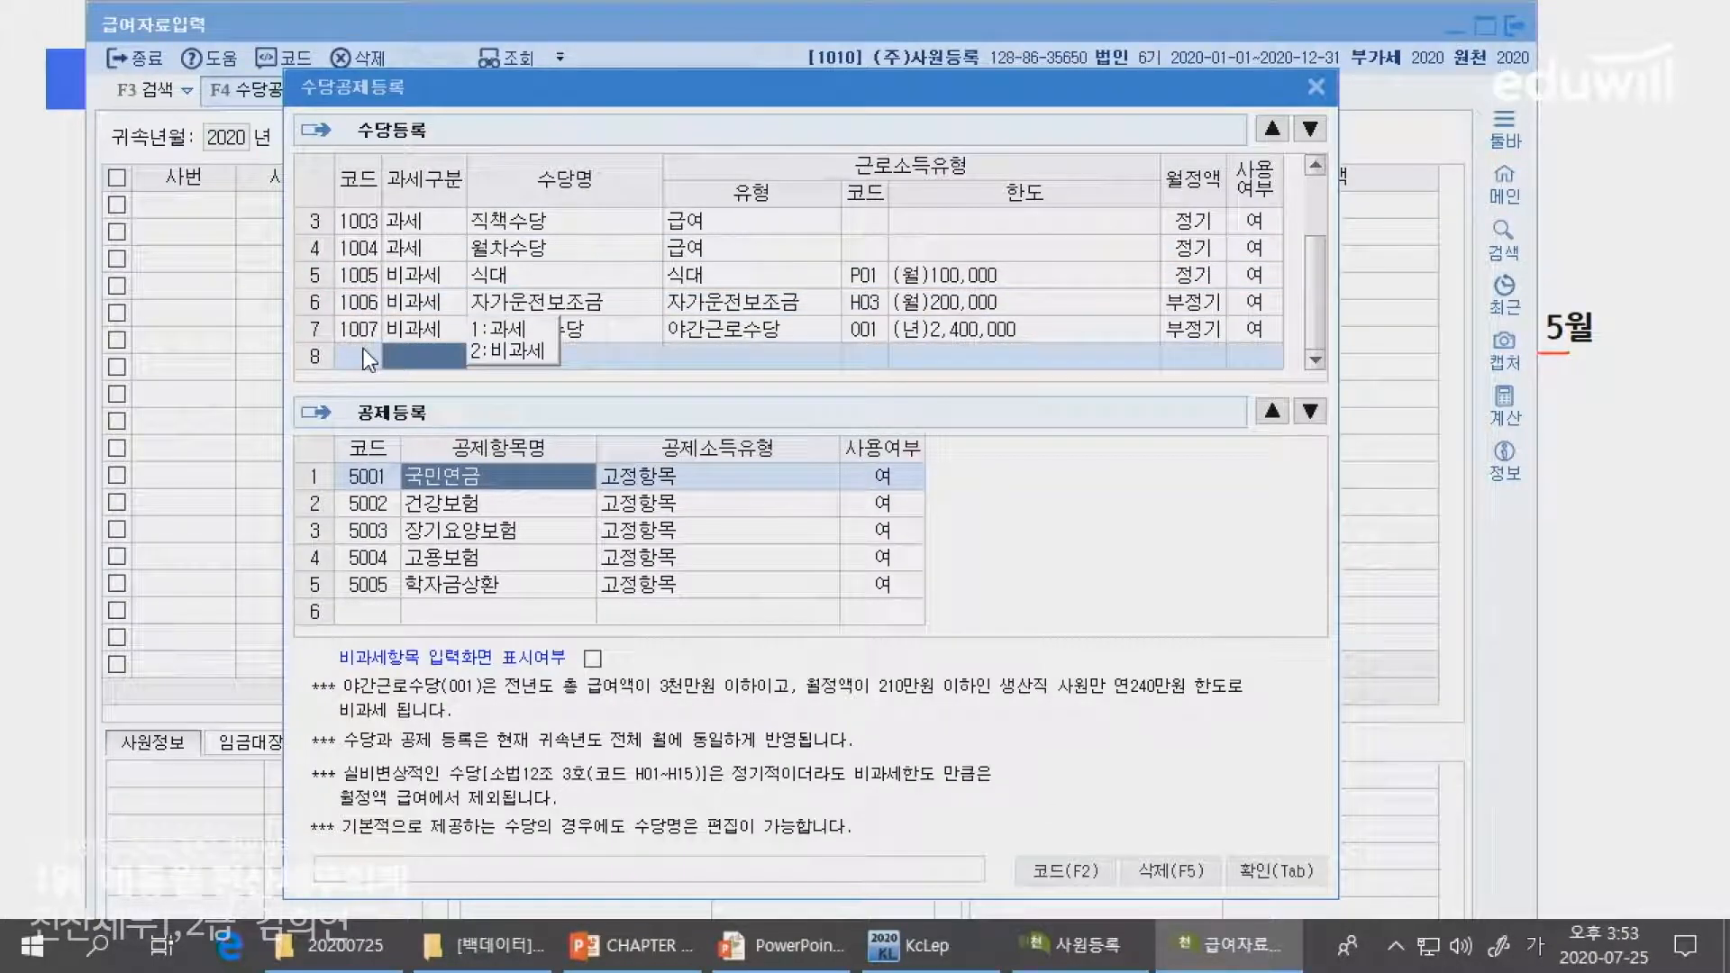
key("2")
key("F2")
type("육아수")
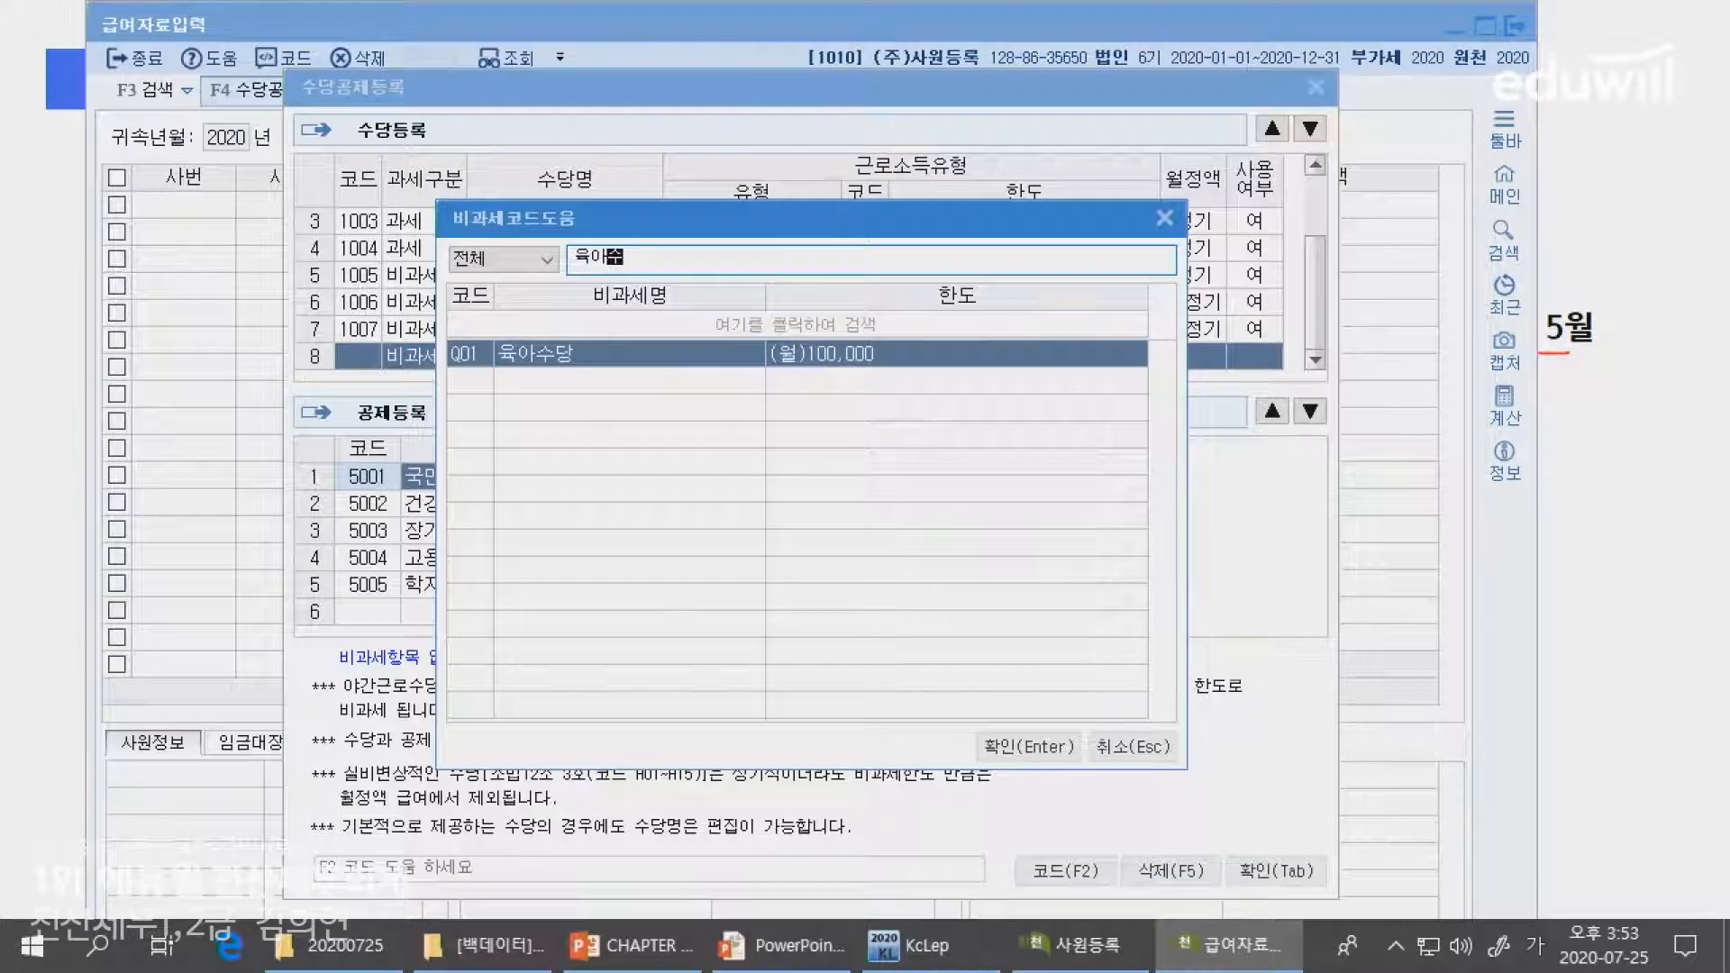
key("Return")
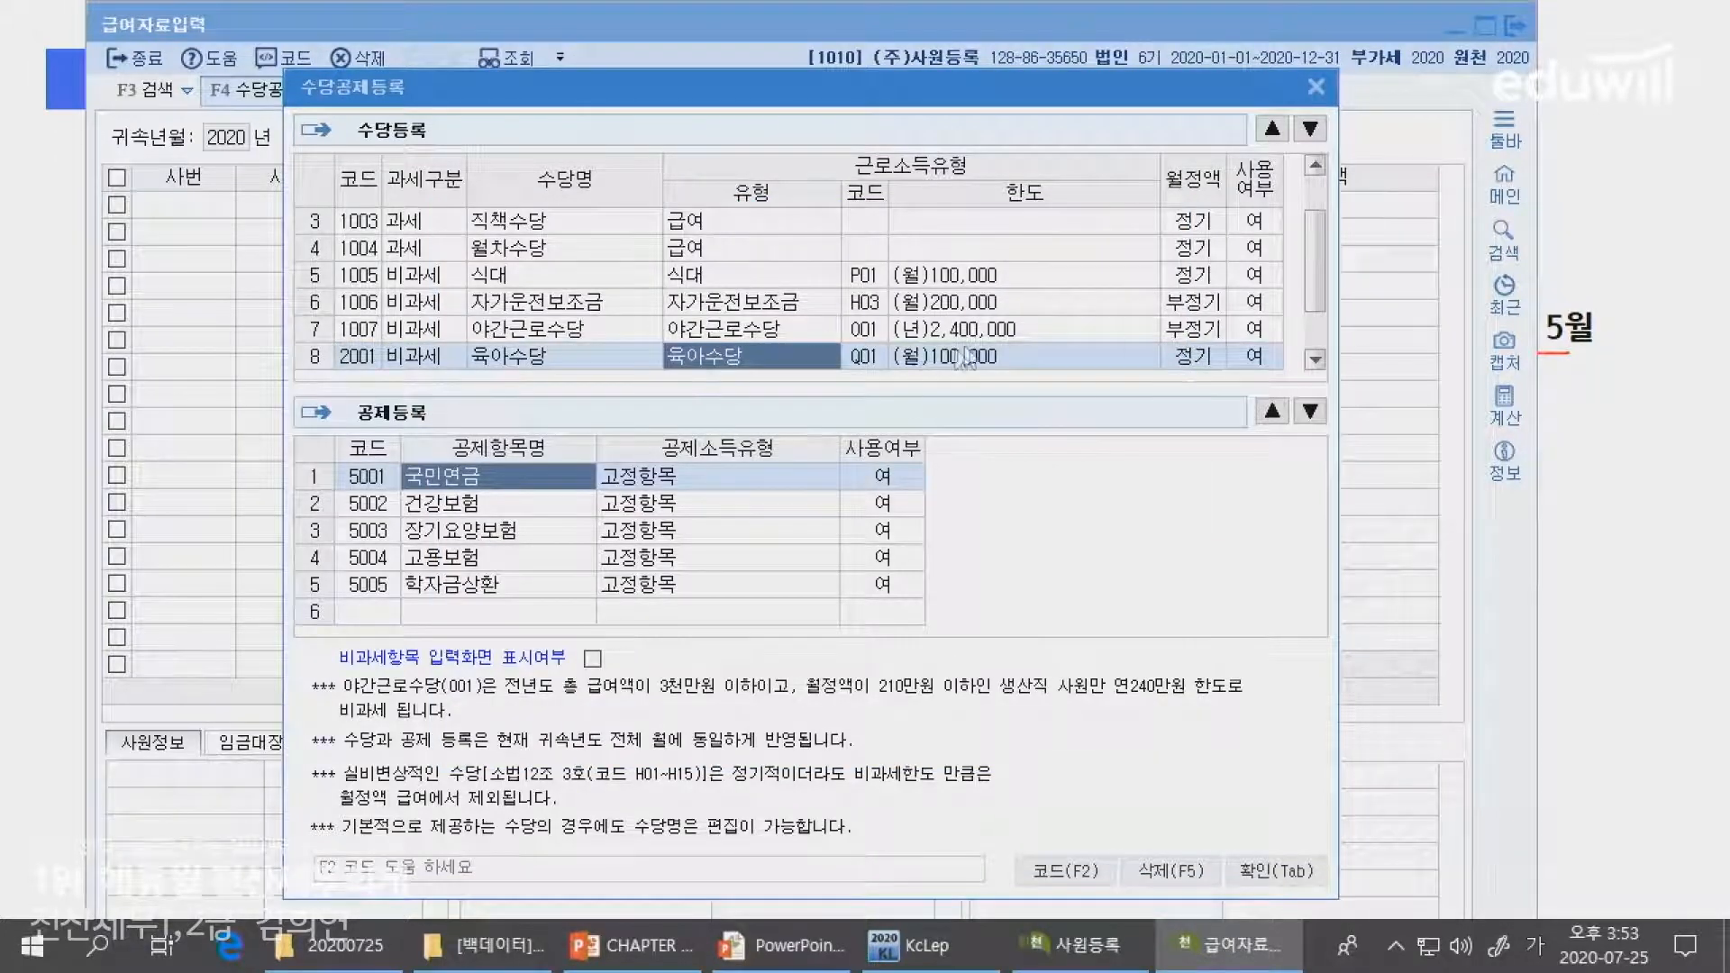
left_click(656, 353)
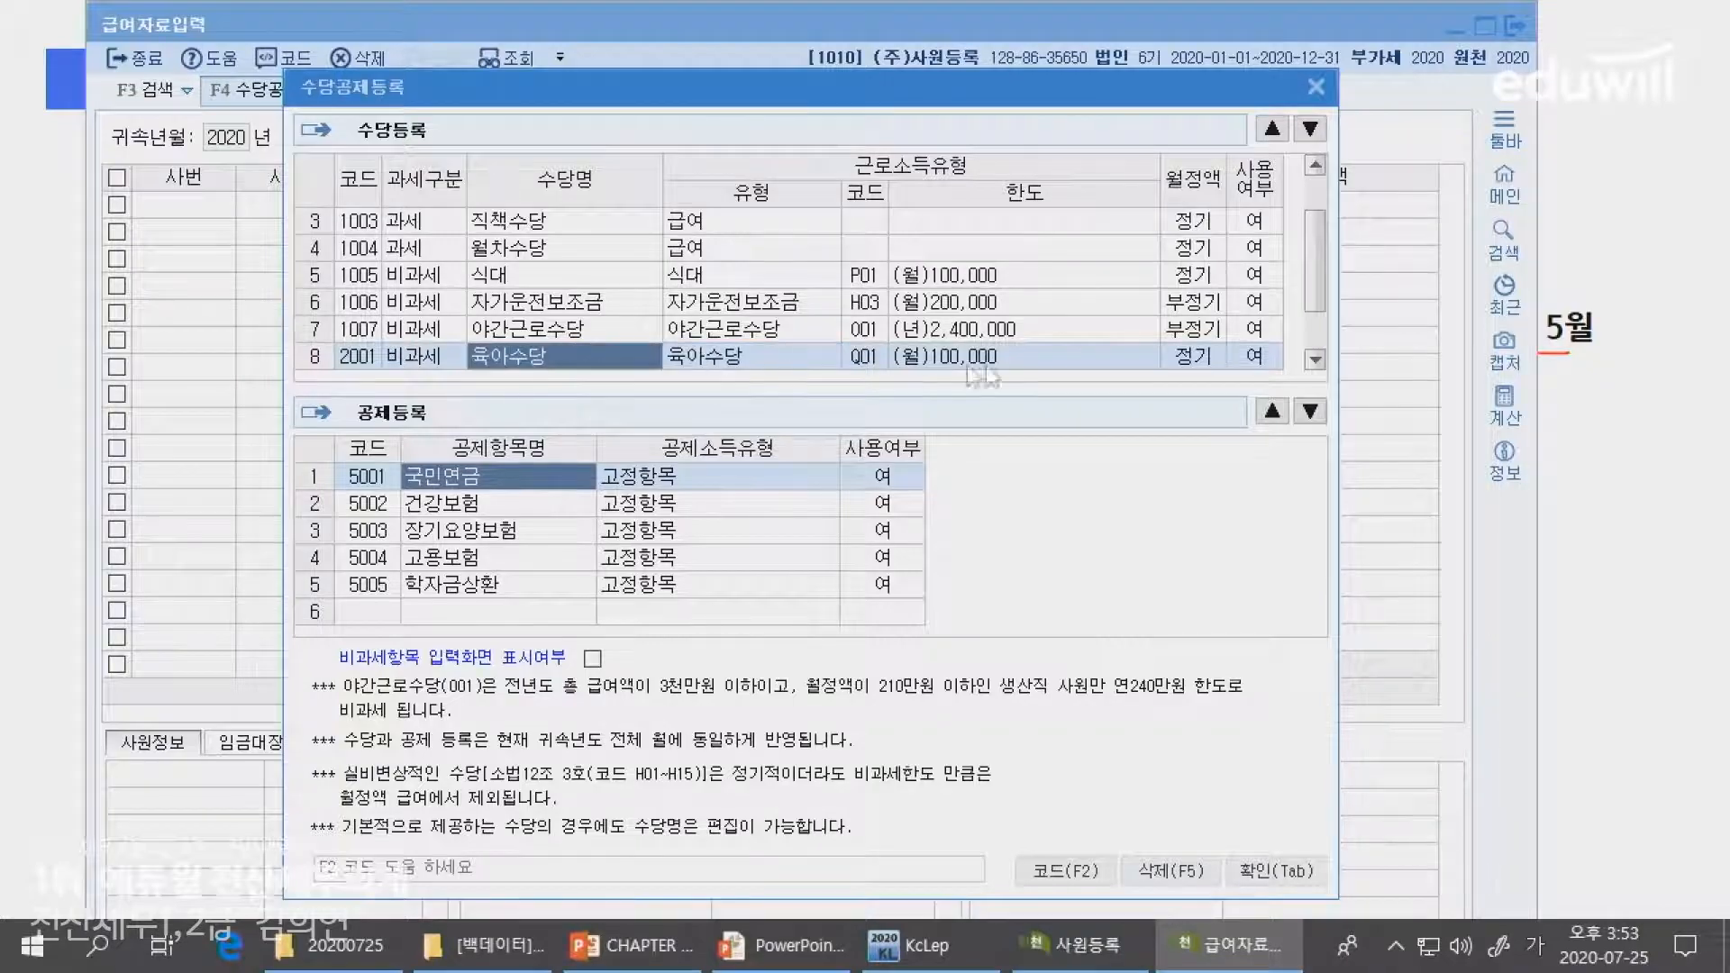
- Check the registered 자가운전보조금 and 식대 allowances against the pay items on the exercise slide
key("alt+Tab")
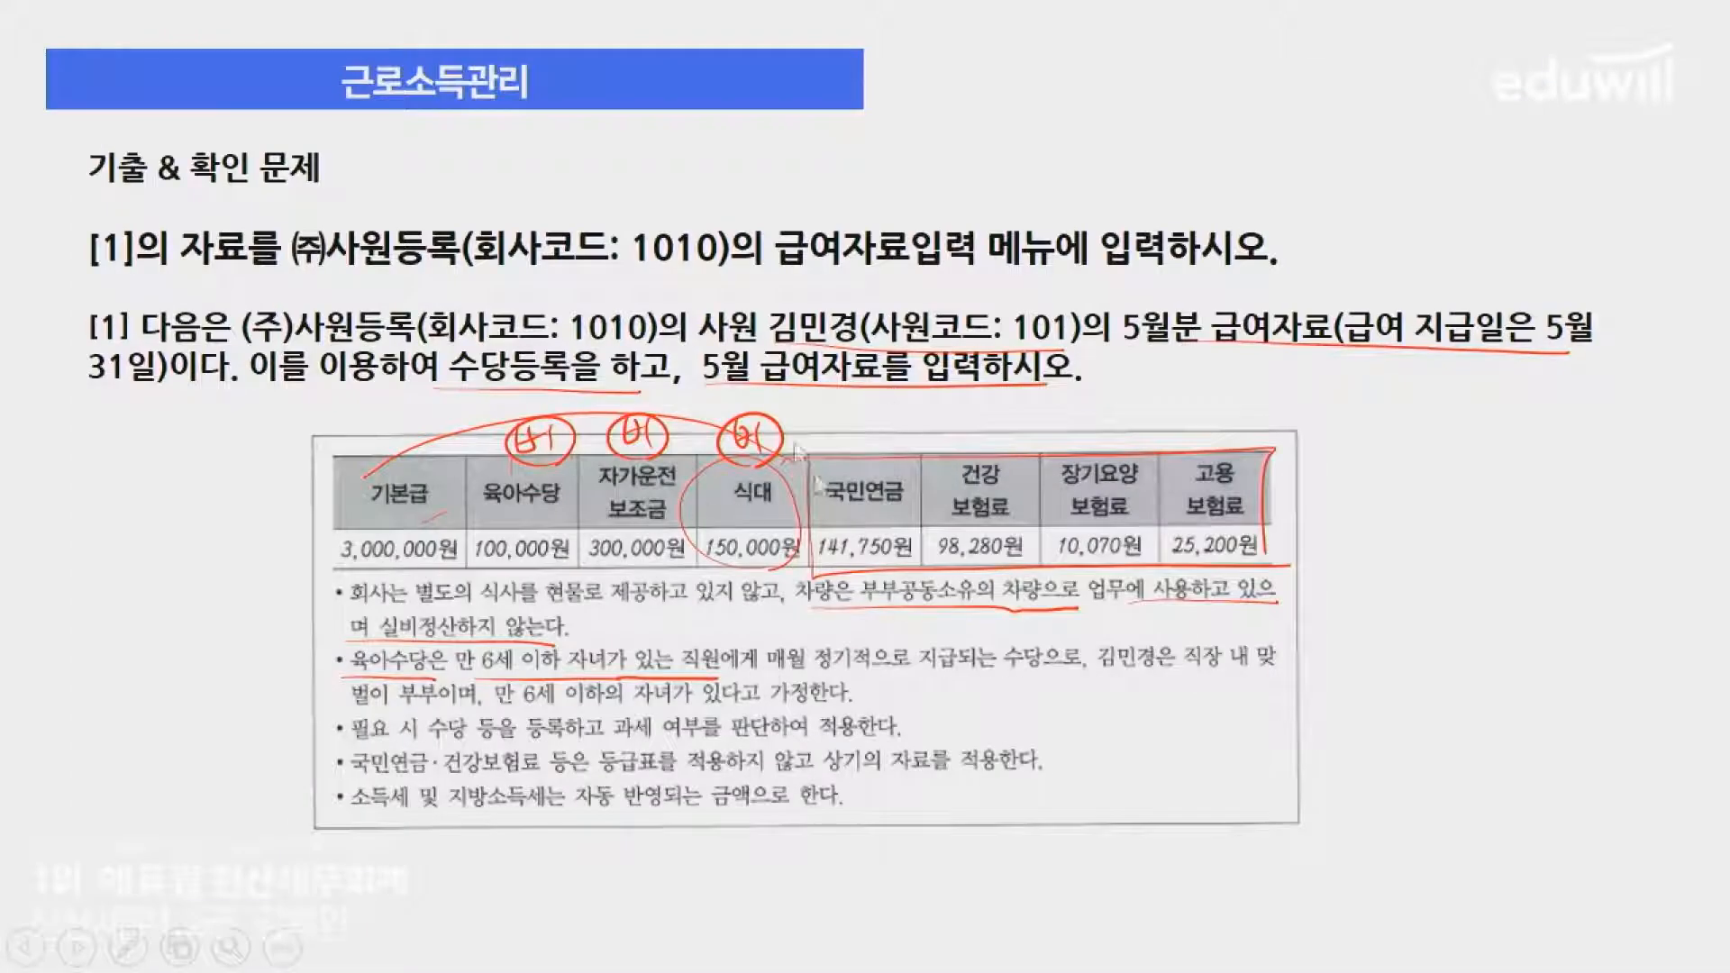
key("alt+Tab")
left_click(716, 304)
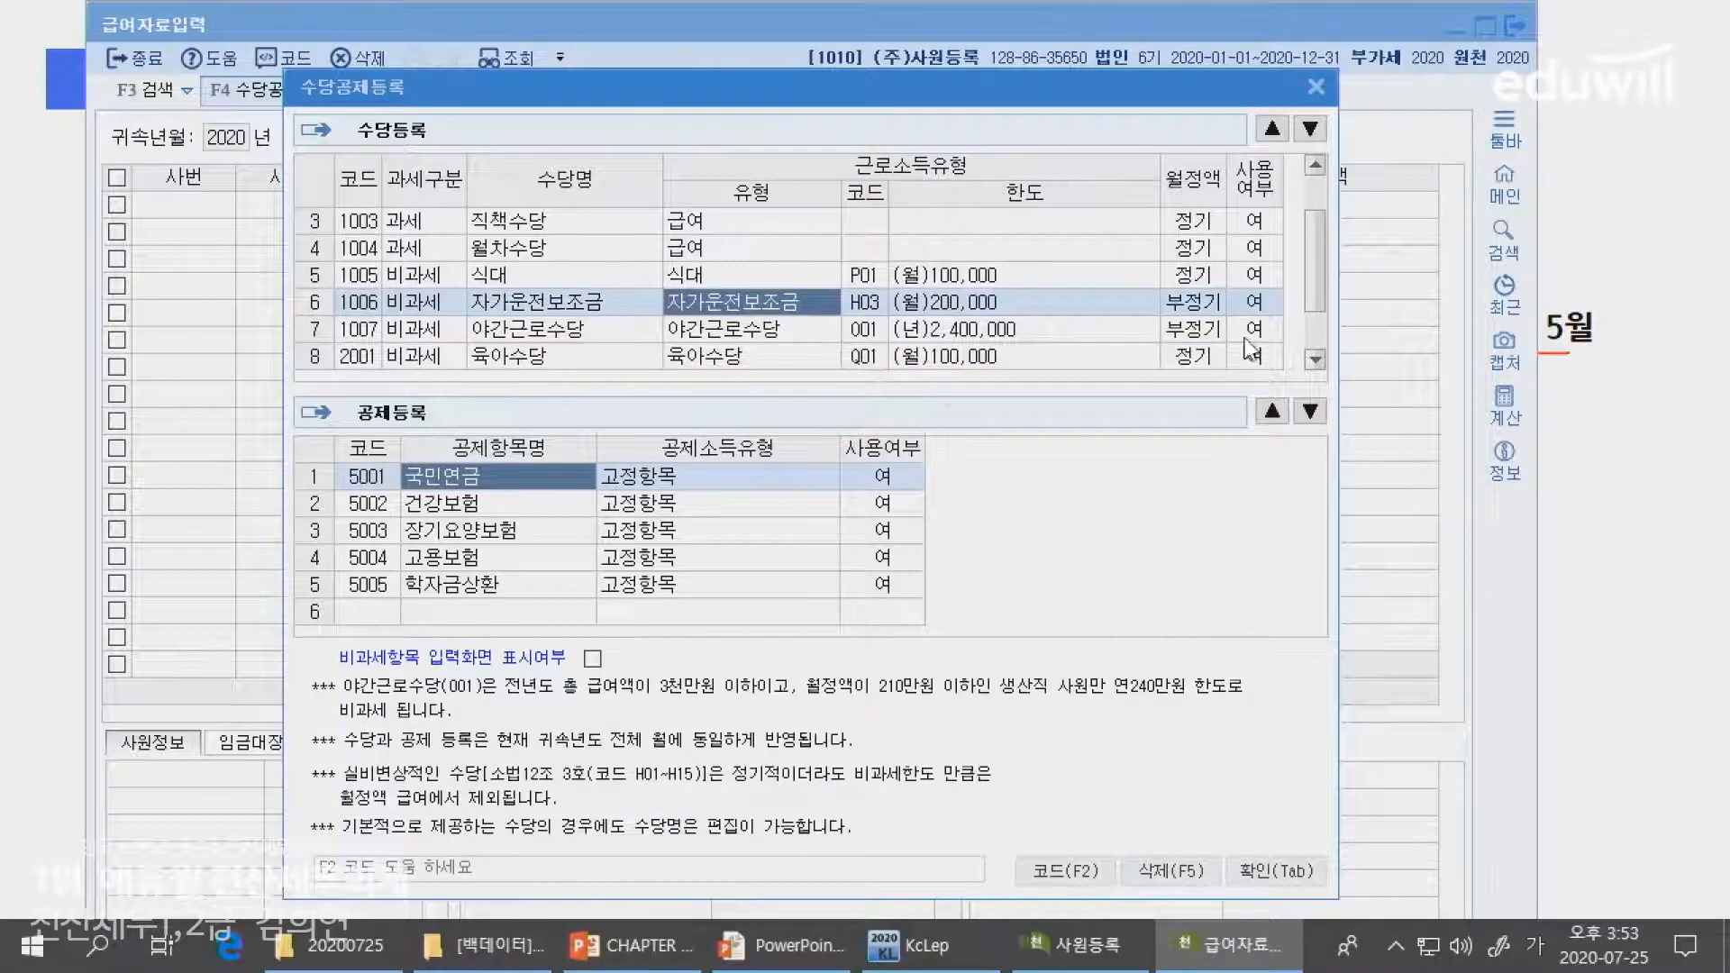
key("alt+Tab")
key("alt+Tab")
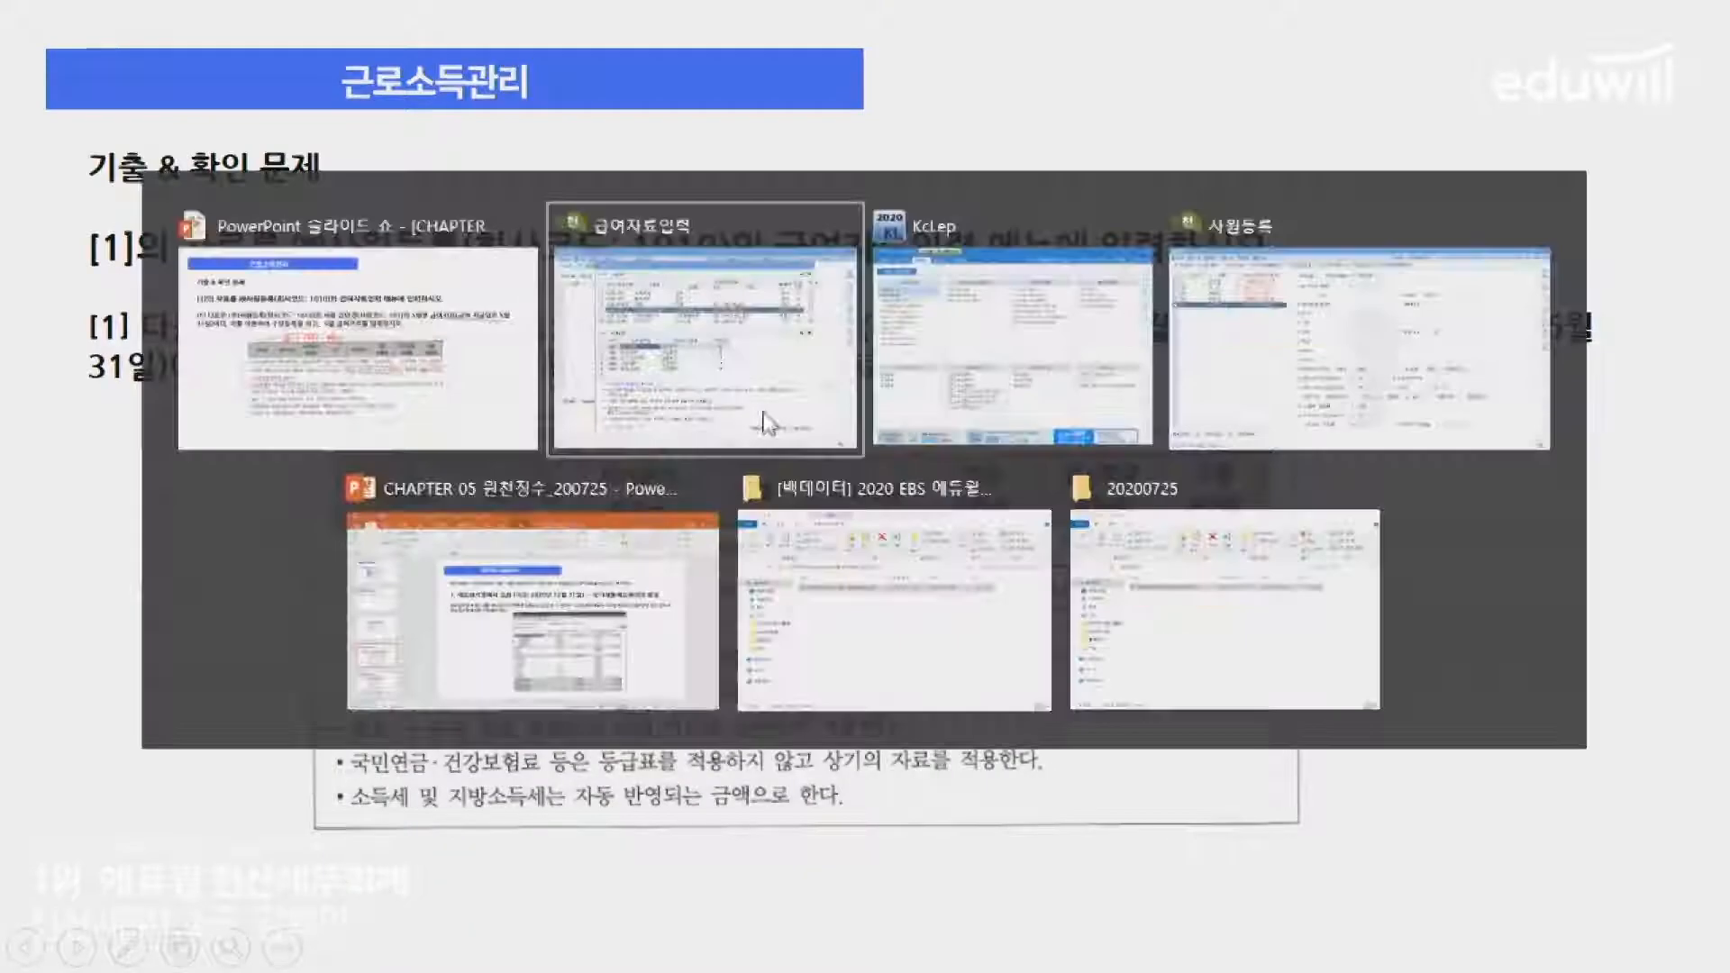
left_click(583, 283)
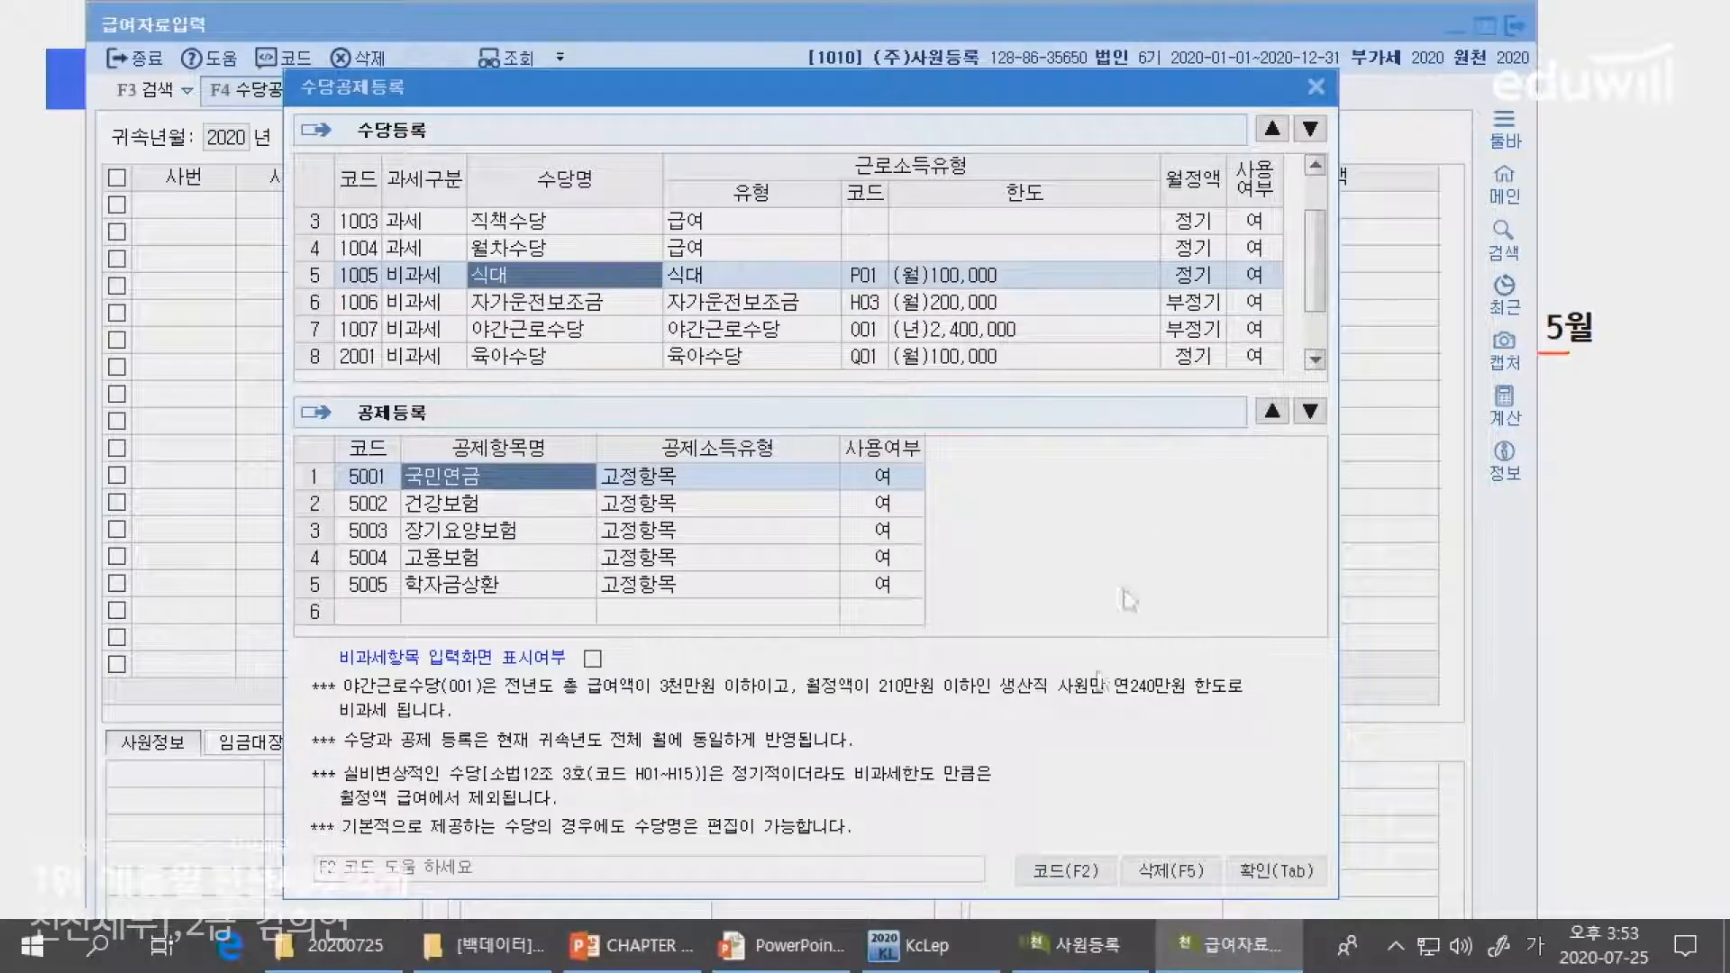
- Confirm the allowance registration and load the employee payroll for May 2020 with the payment date of May 31
left_click(1265, 870)
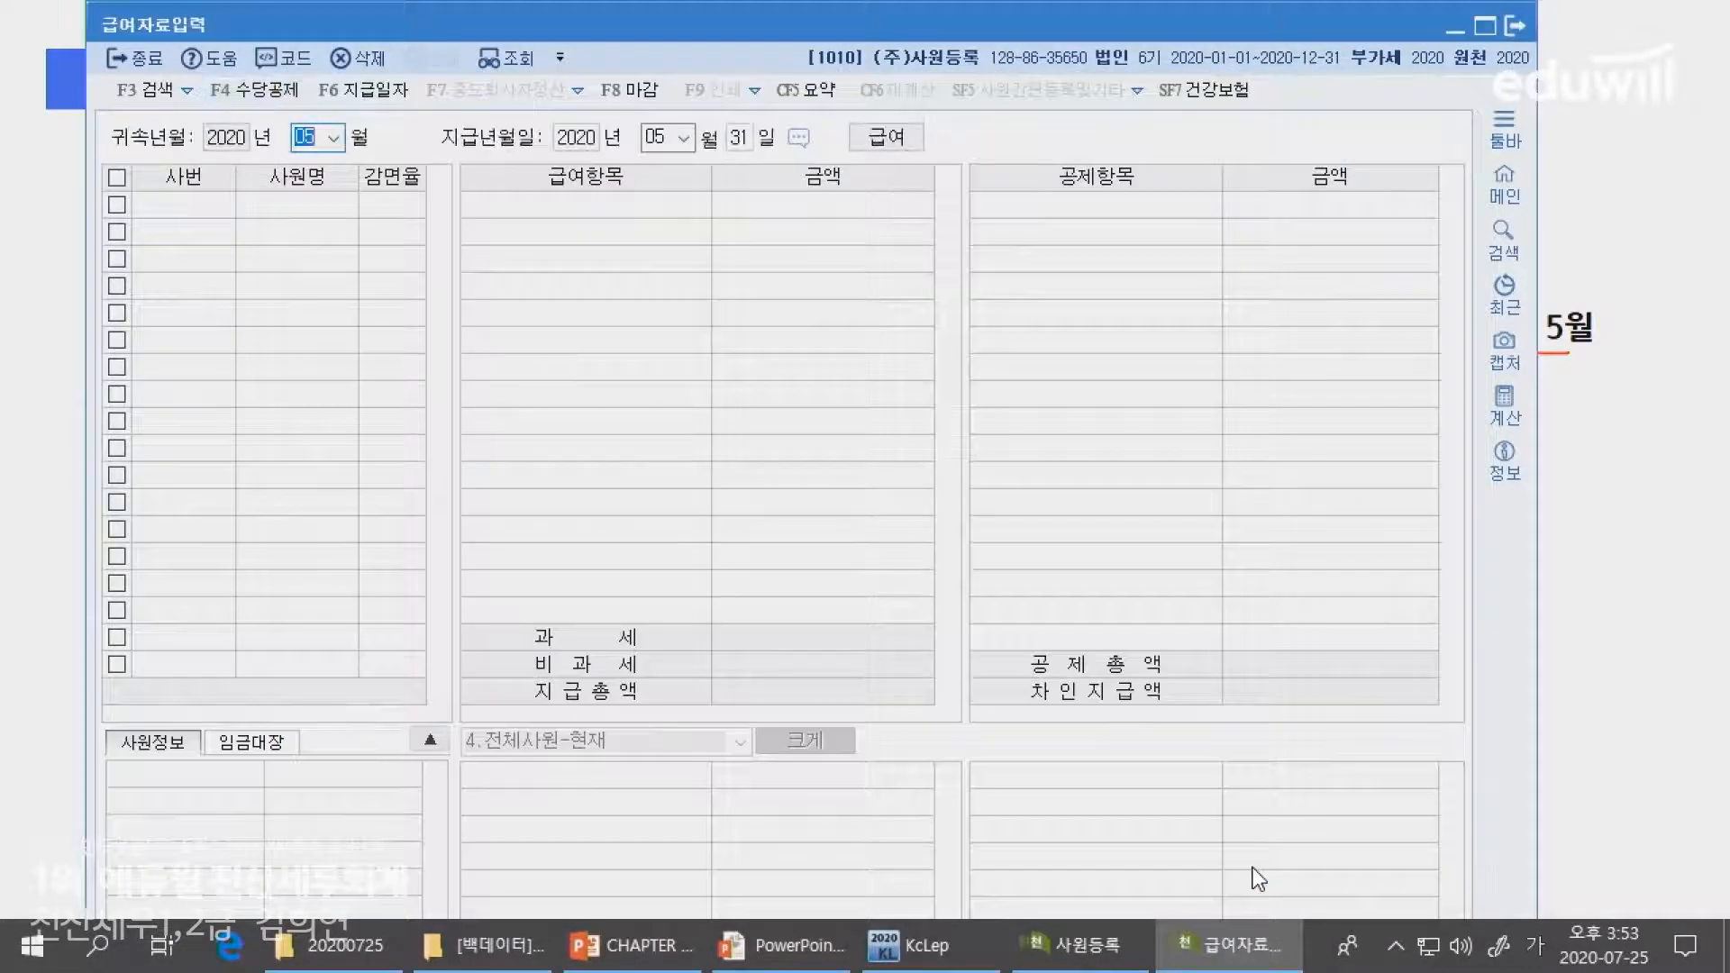
key("Return")
key("Return")
key("Return")
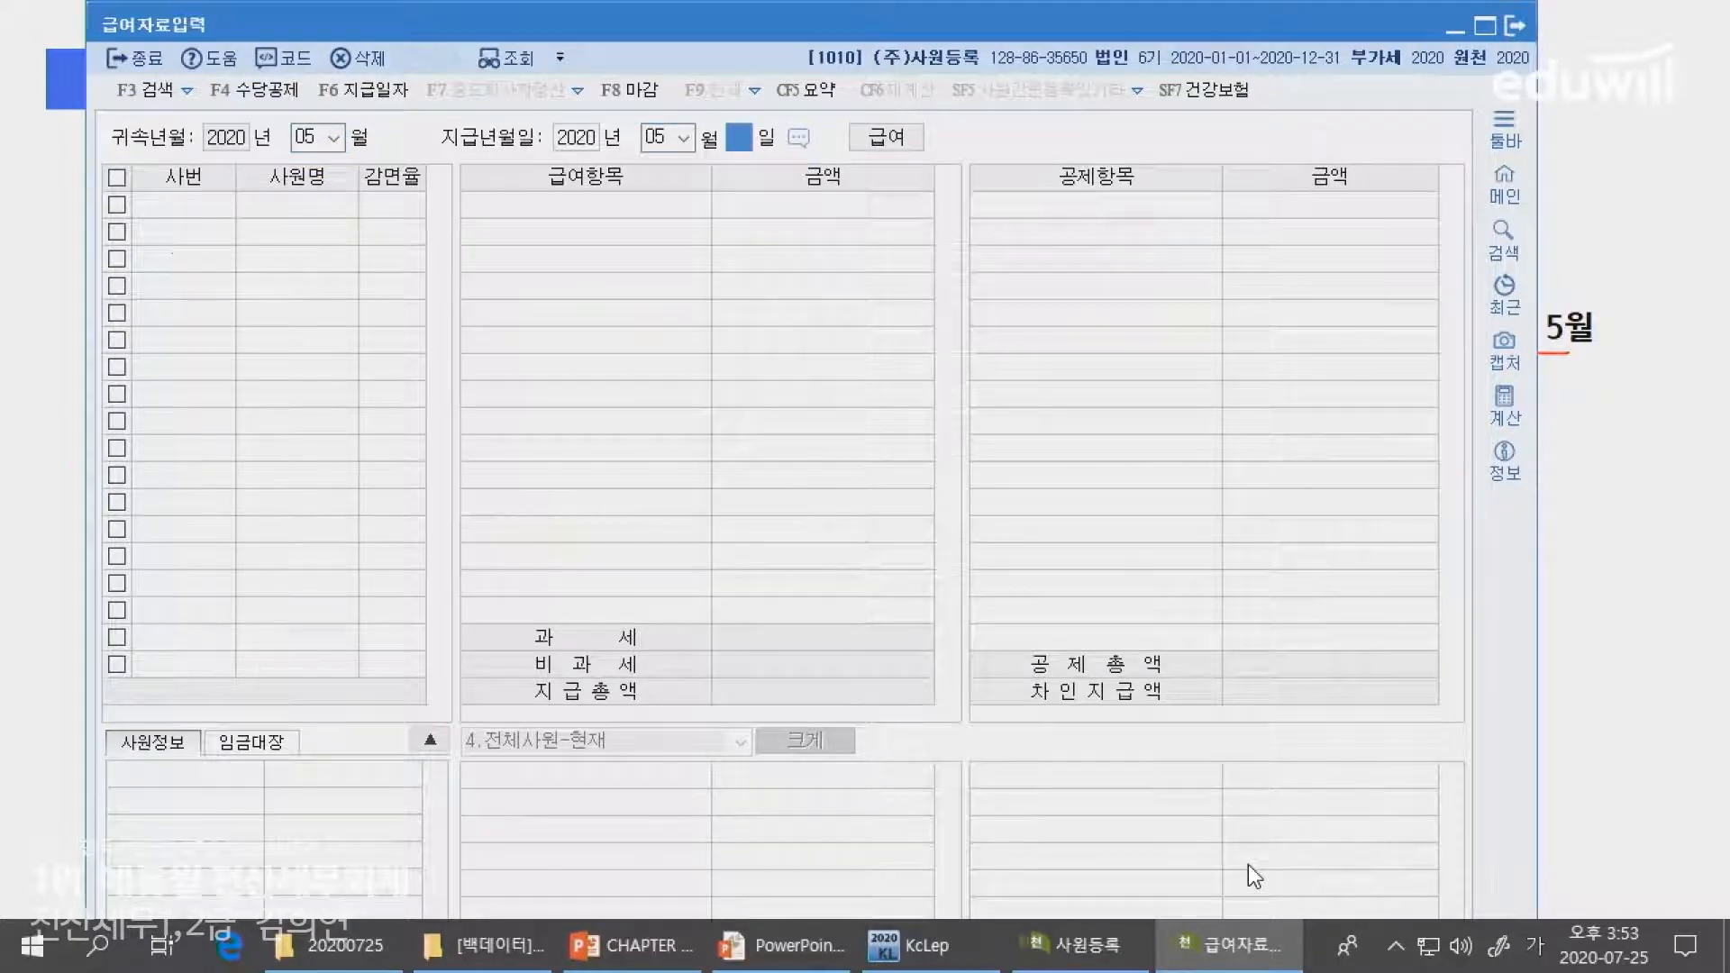
key("Return")
- Enter 3,000,000 as the base pay (기본급) of the first listed employee, following the exercise slide
left_click(832, 962)
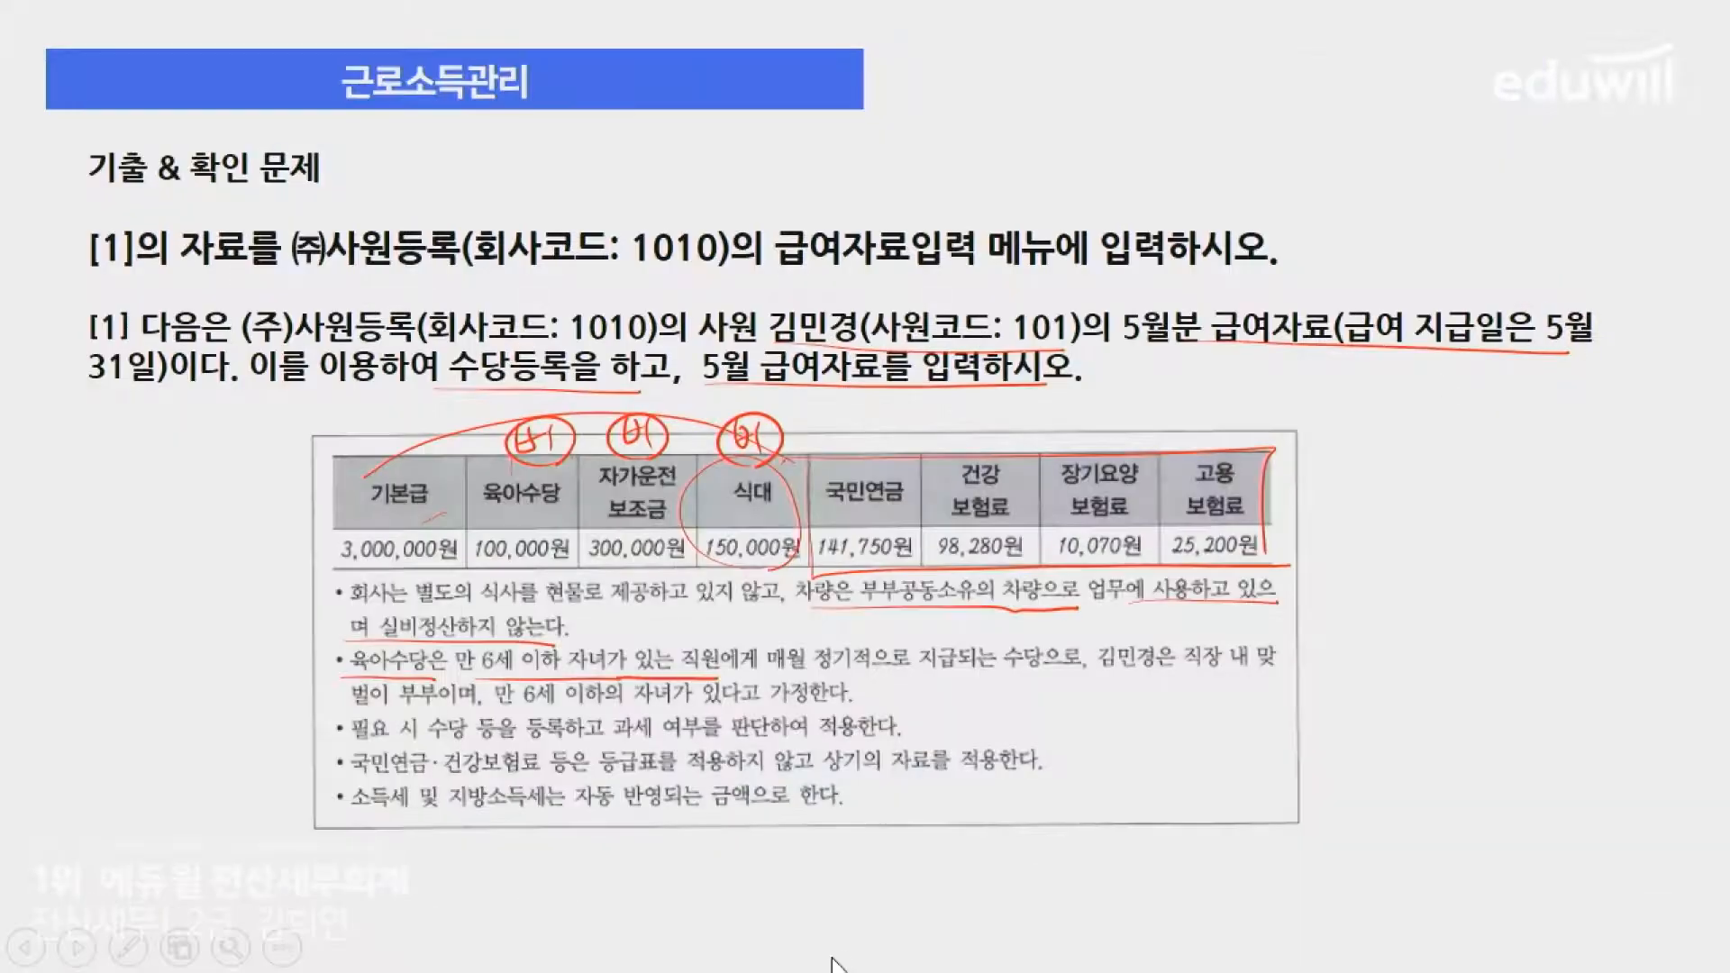
key("alt+Tab")
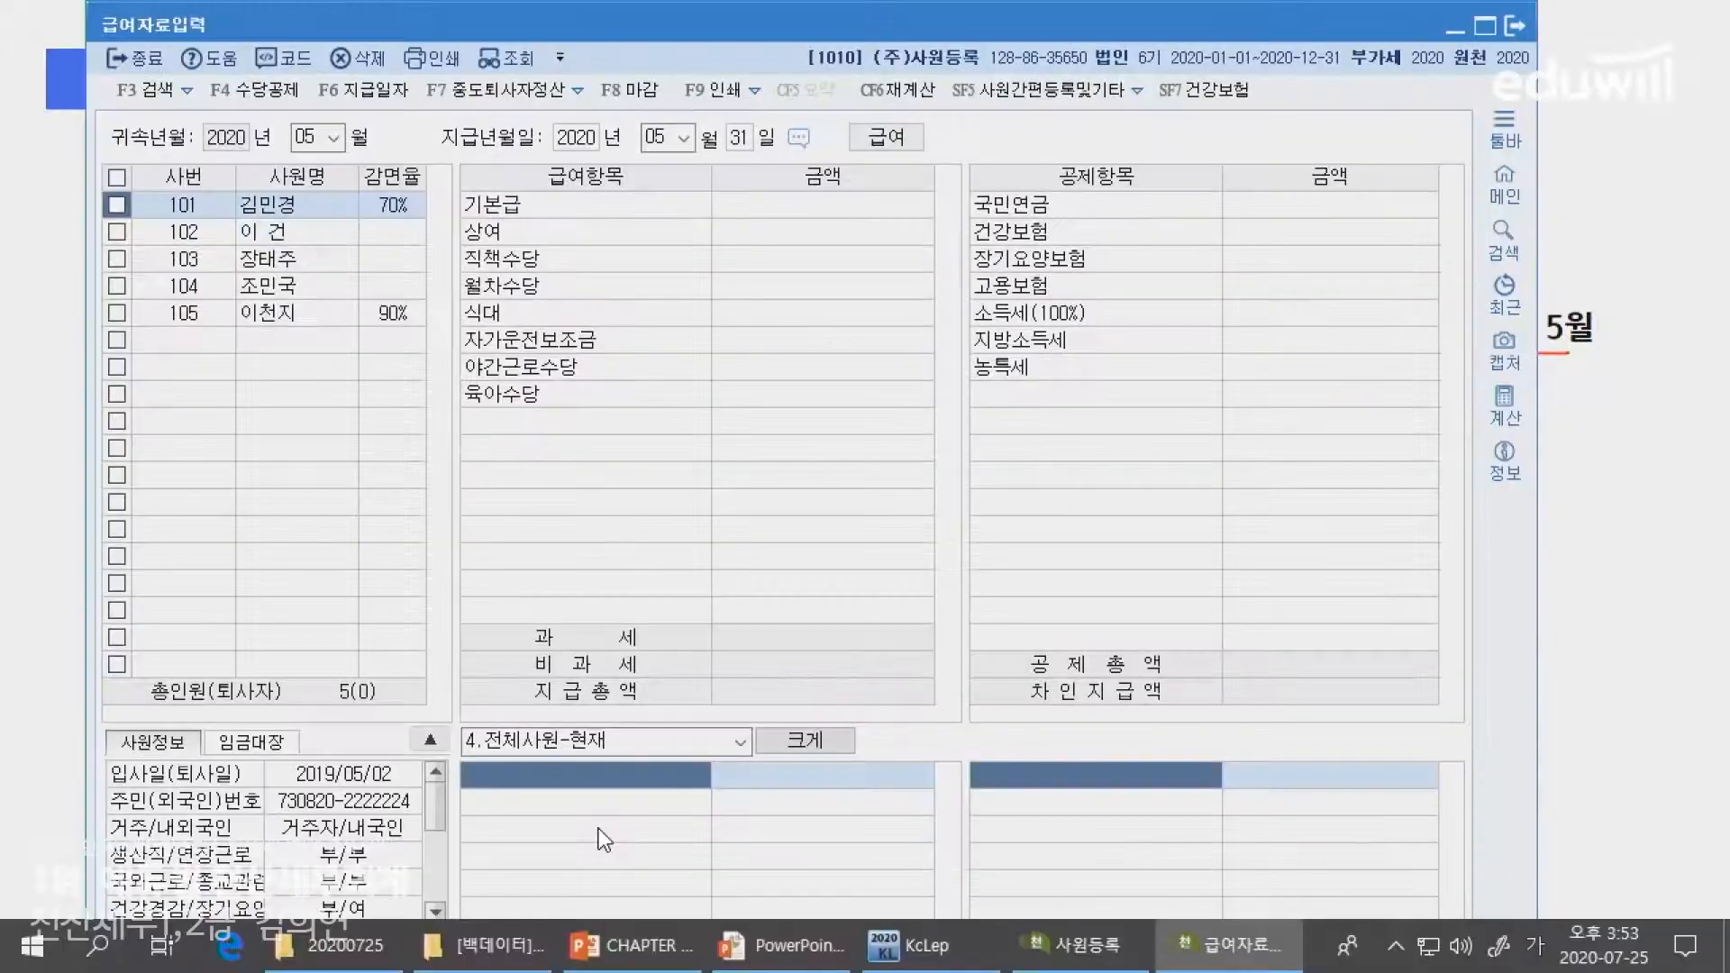
left_click(870, 211)
type("3000000")
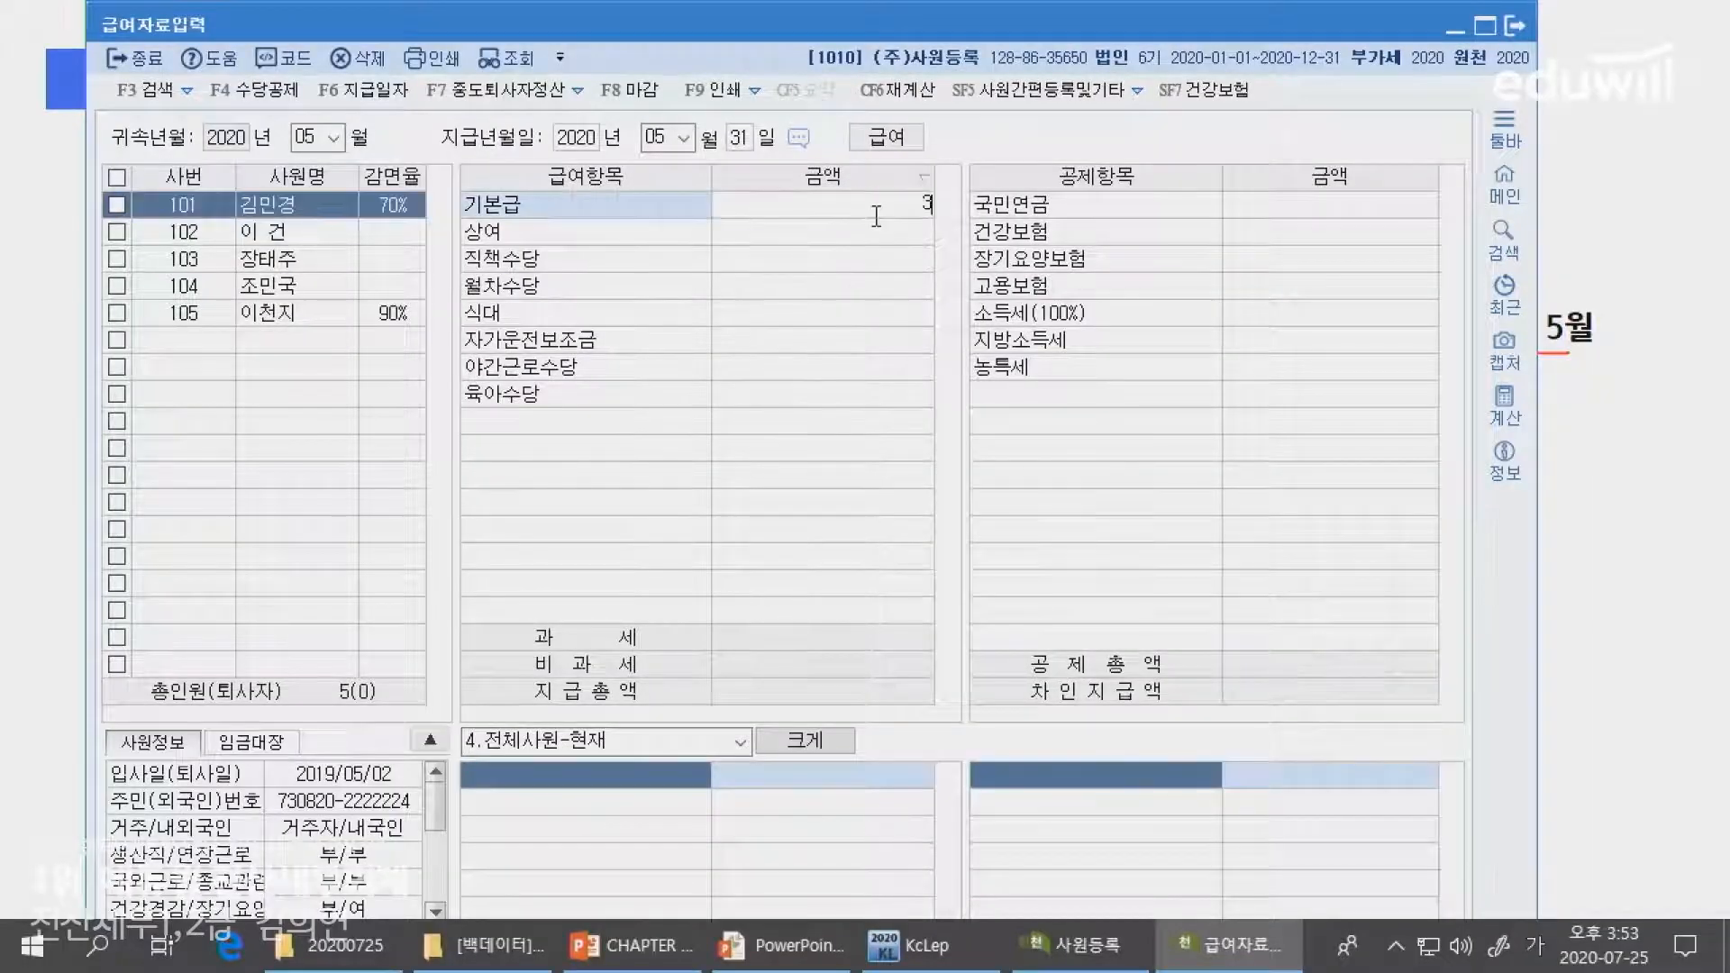
key("Return")
- Enter 100,000 as the first employee's childcare allowance (육아수당)
key("alt+Tab")
key("alt+Tab")
key("Return")
key("Return")
key("Return")
key("Return")
key("Return")
key("Return")
type("100000")
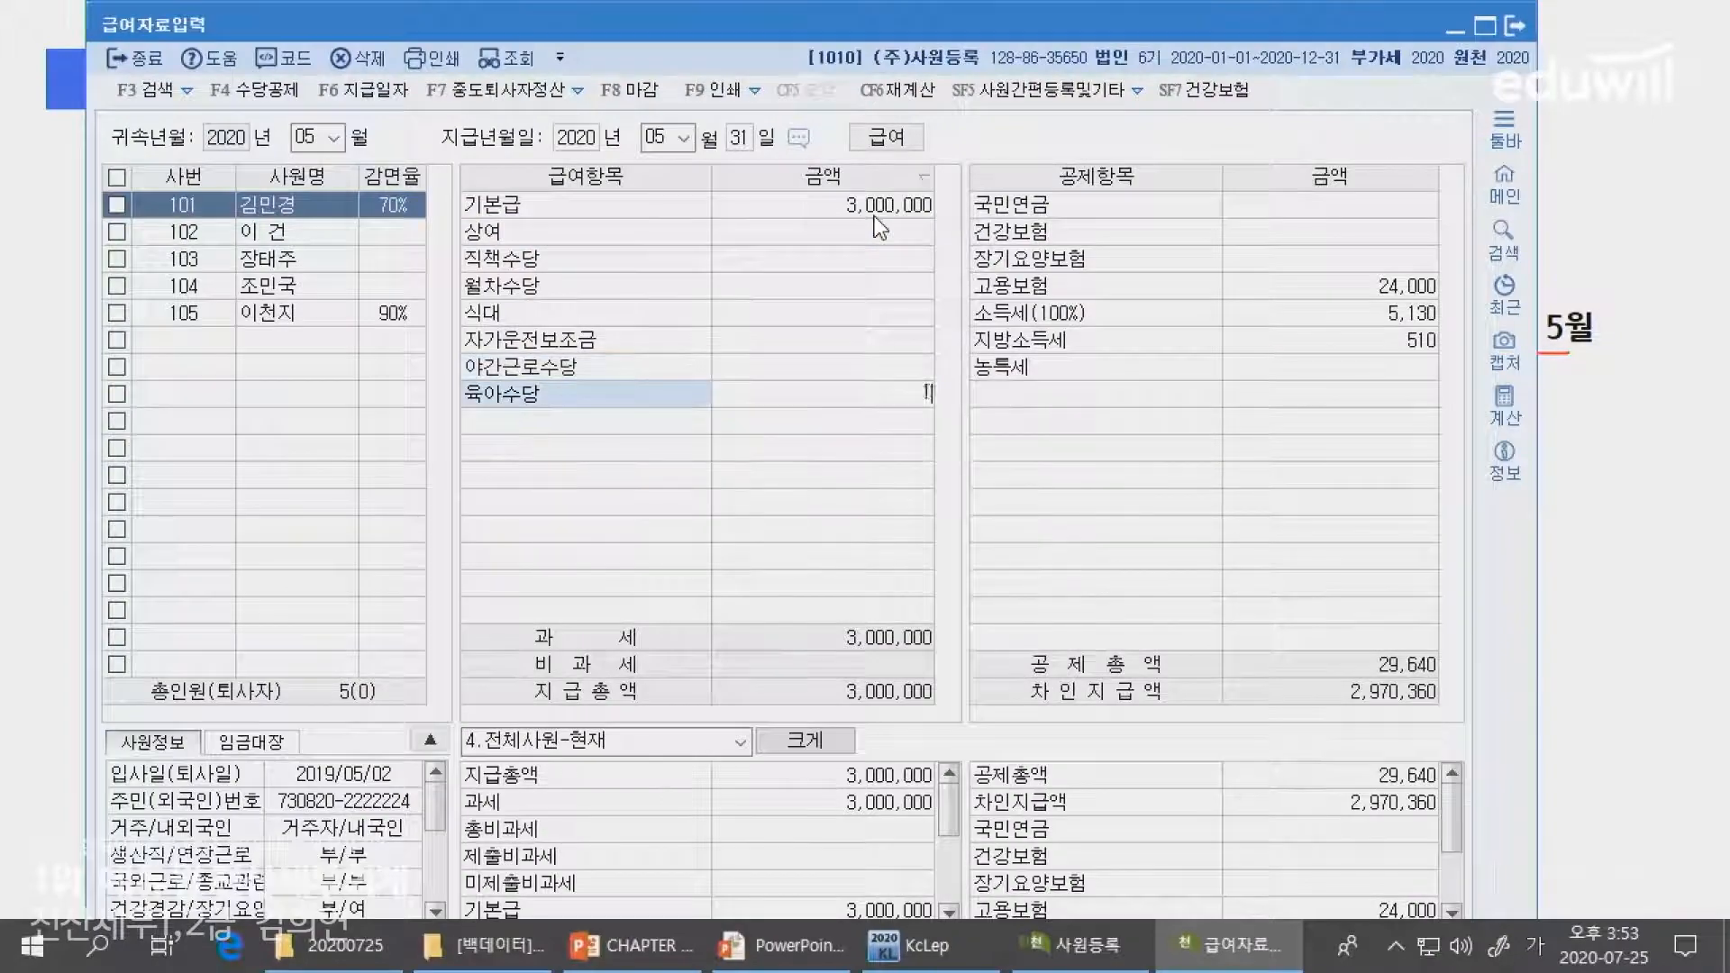
key("Return")
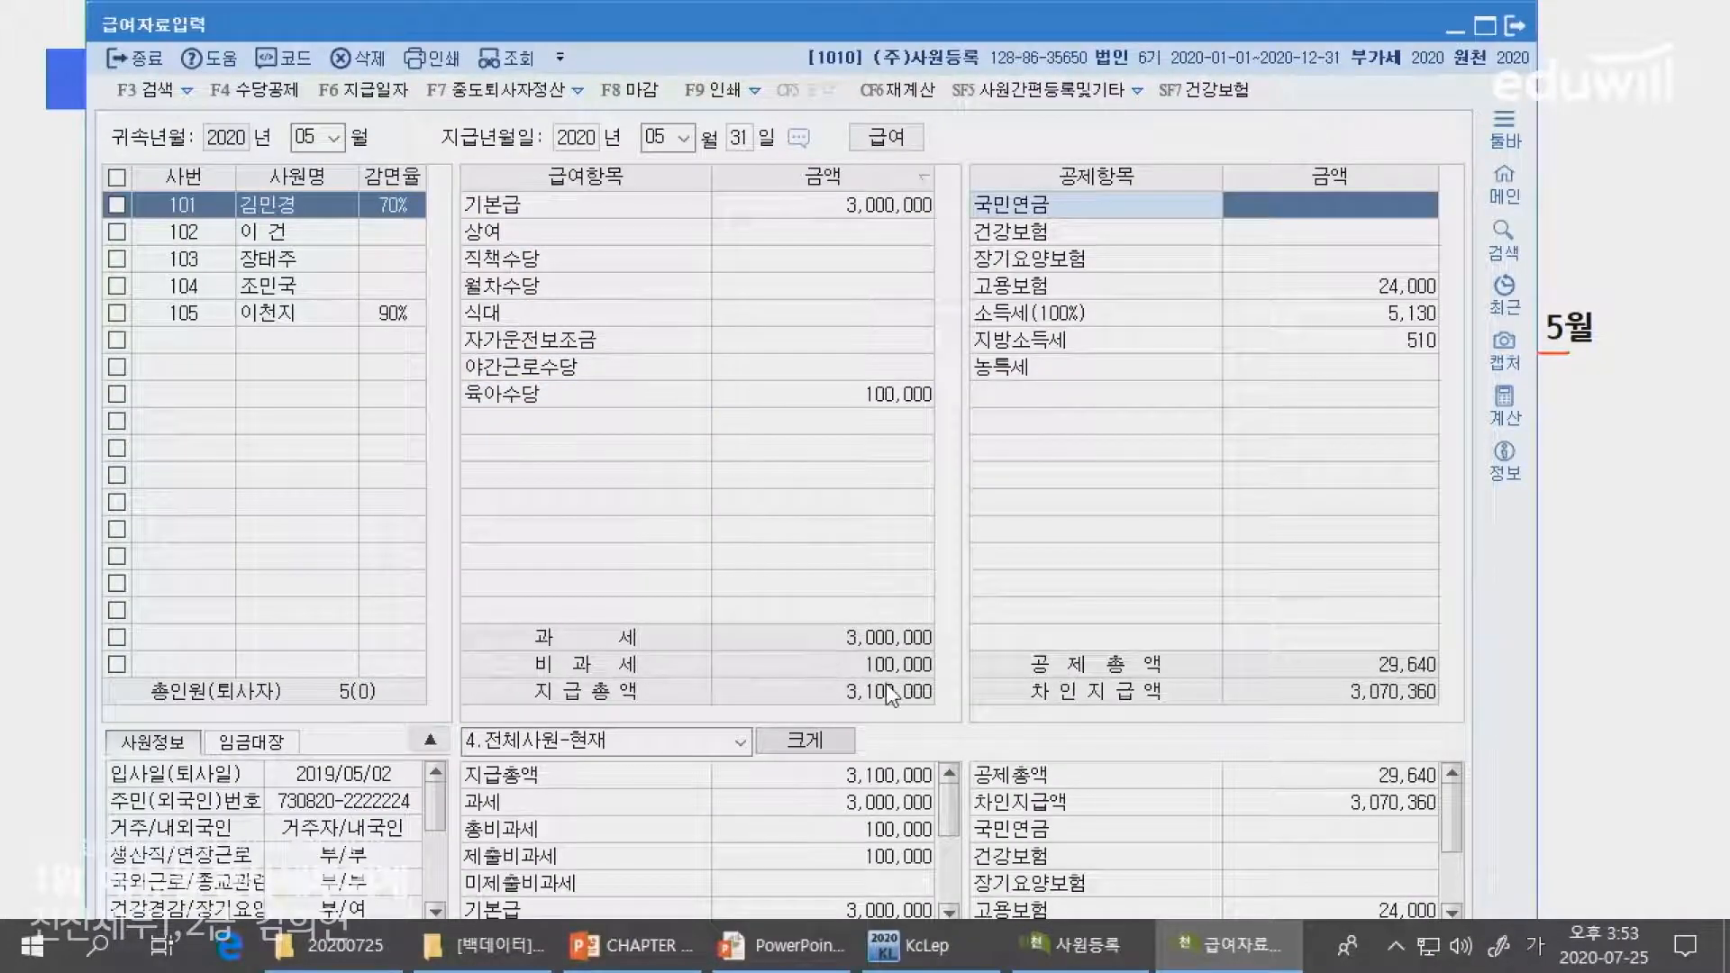
- Enter 300,000 as the first employee's own-car driving subsidy (자가운전보조금), taking the amount from the exercise slide
key("alt+Tab")
key("alt+Tab")
key("Up")
key("Up")
key("Up")
key("Up")
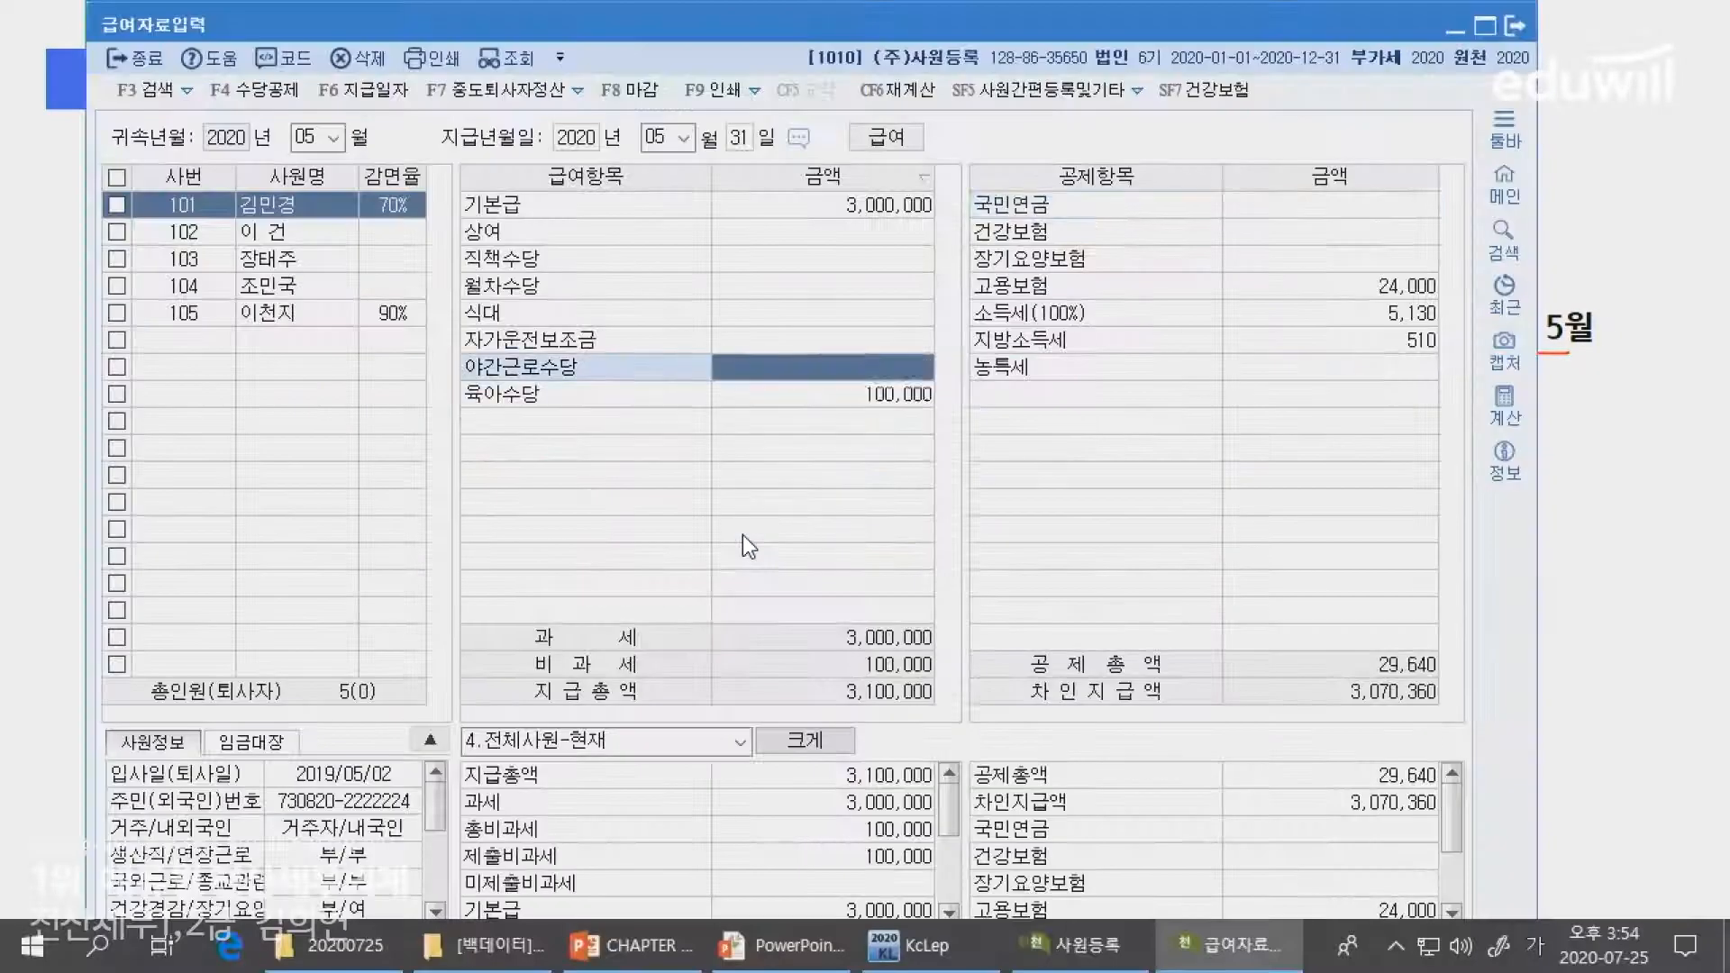
key("Down")
type("300000")
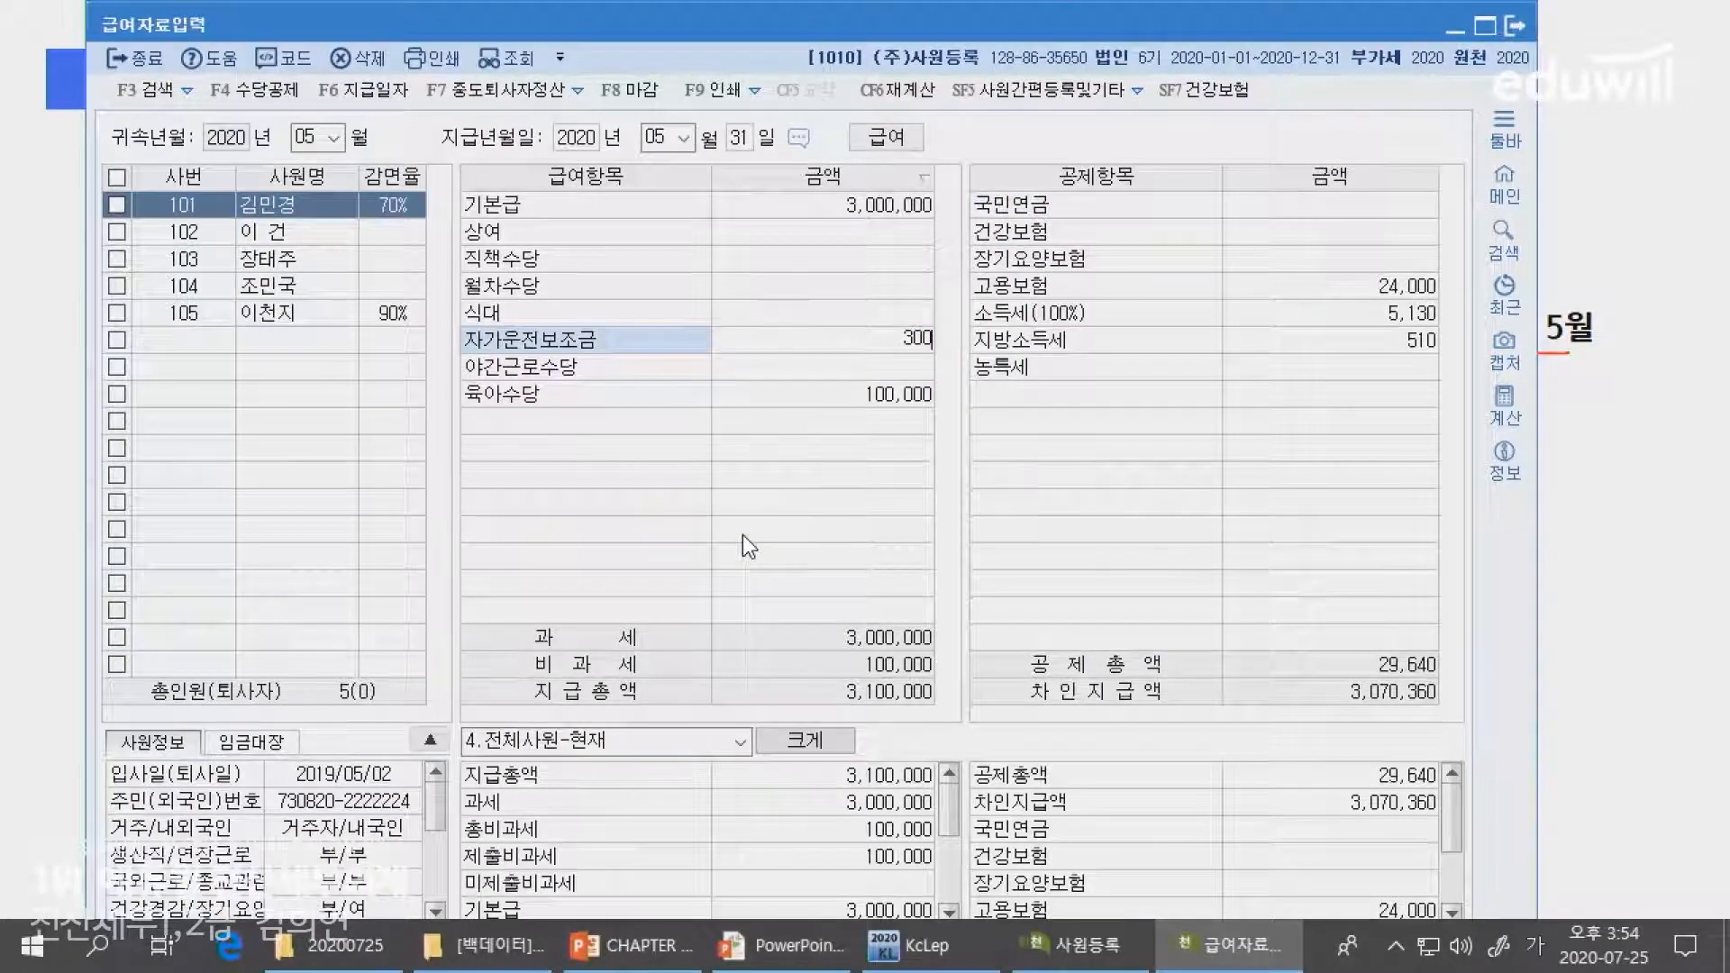
key("Return")
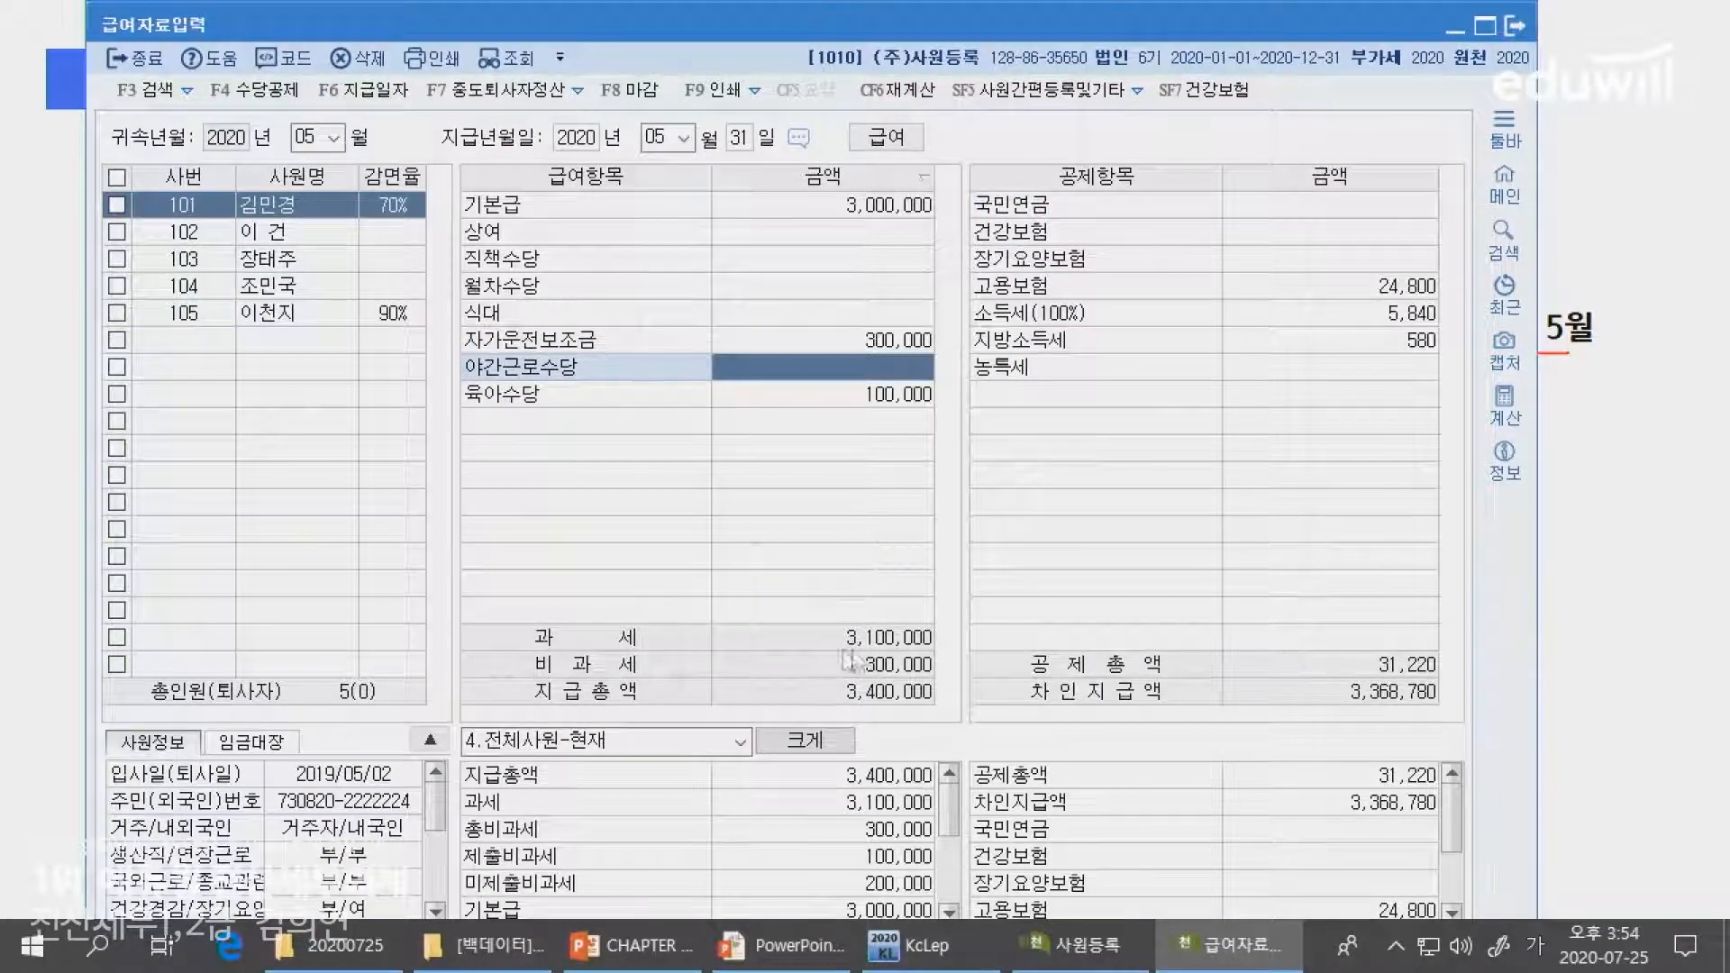
- Enter 150,000 as the first employee's meal allowance (식대) after checking the exercise slide
key("alt+Tab")
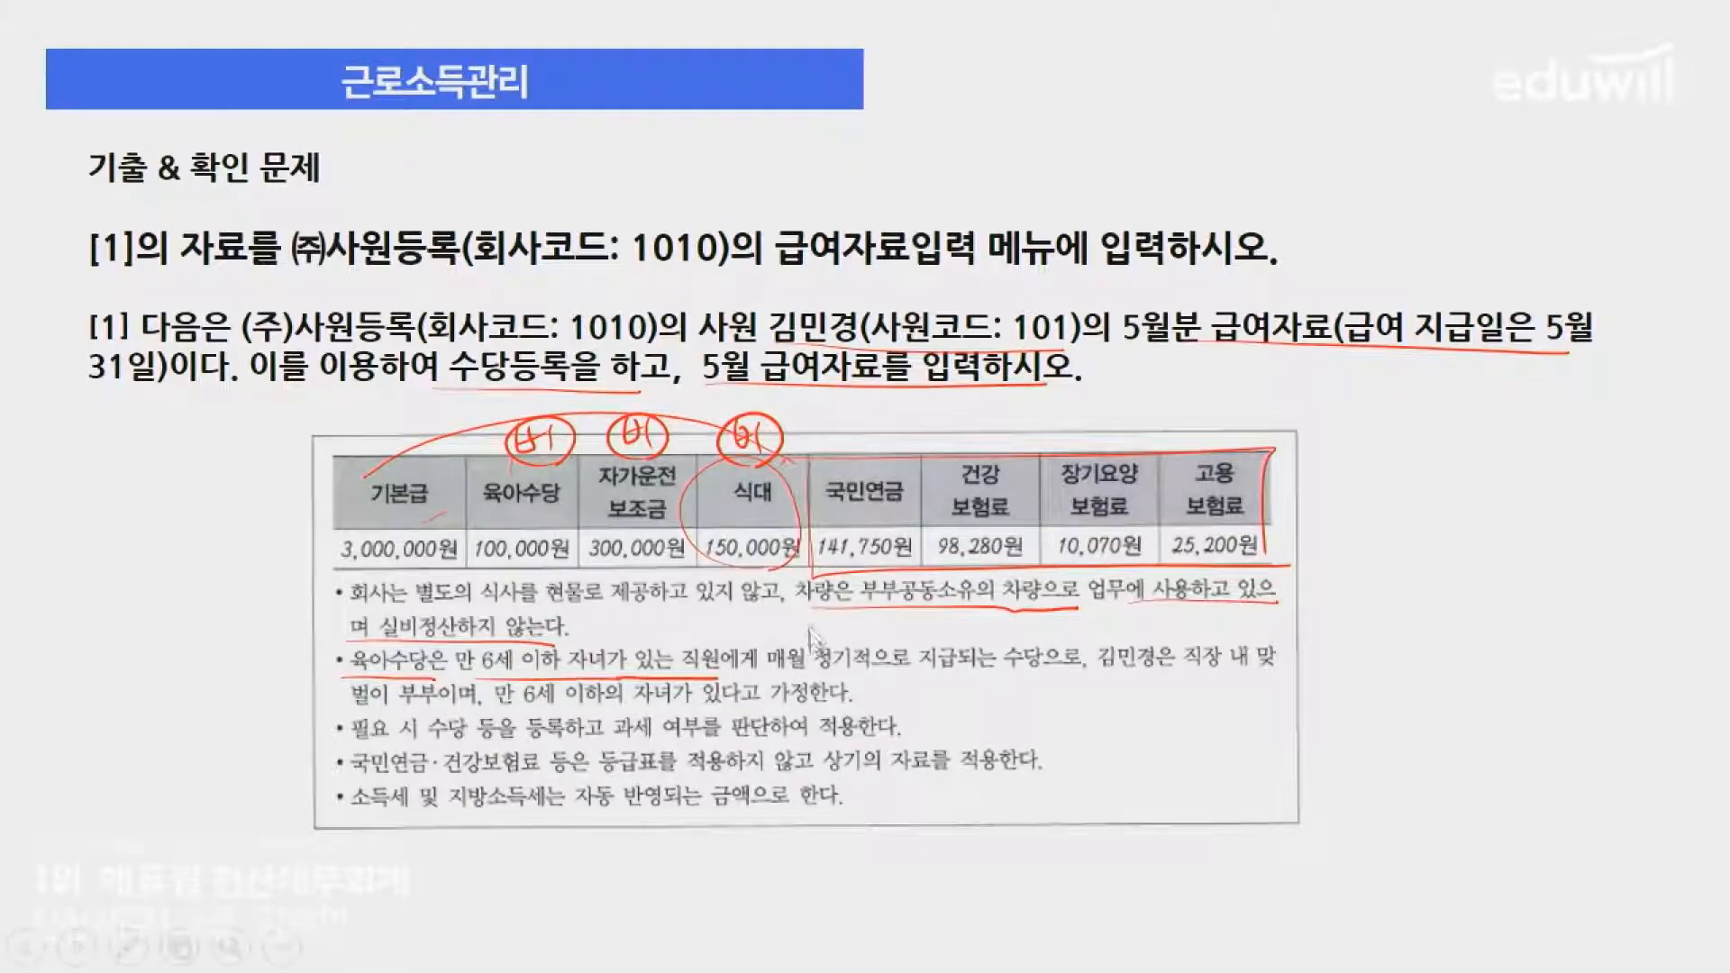
key("alt+Tab")
left_click(838, 312)
type("150,000")
key("Return")
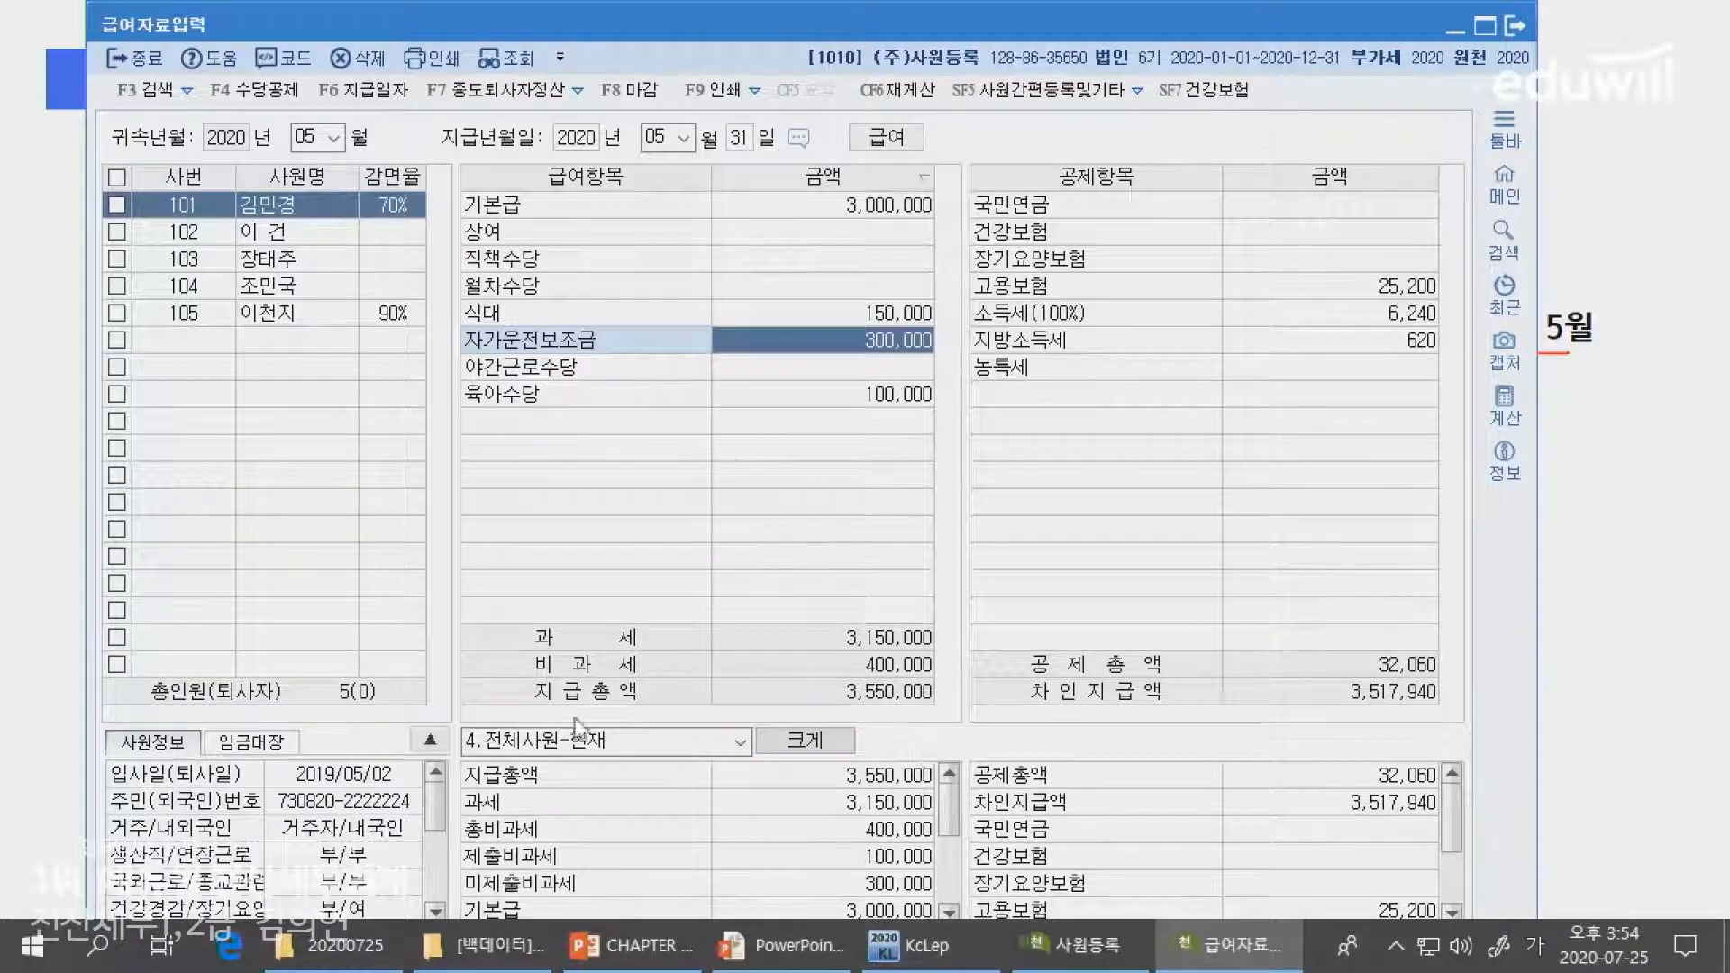
- Enter 141,750 as the first employee's national pension deduction (국민연금), as given on the exercise slide
key("alt+Tab")
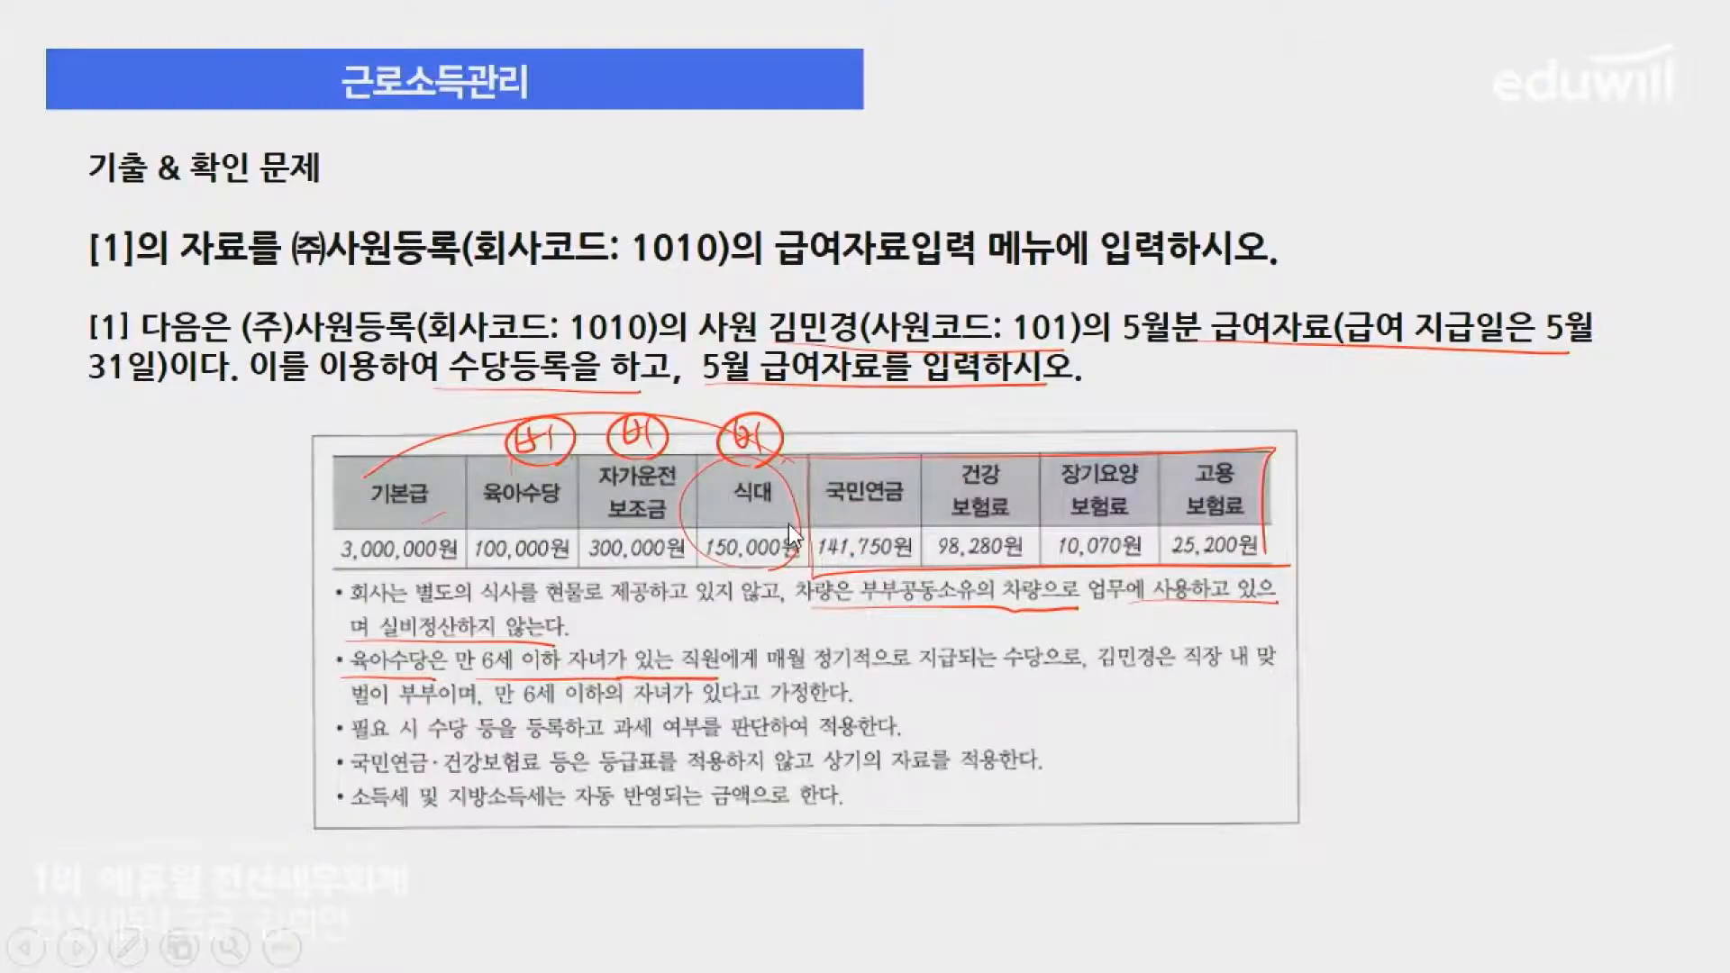
key("alt+Tab")
left_click(1297, 210)
type("1")
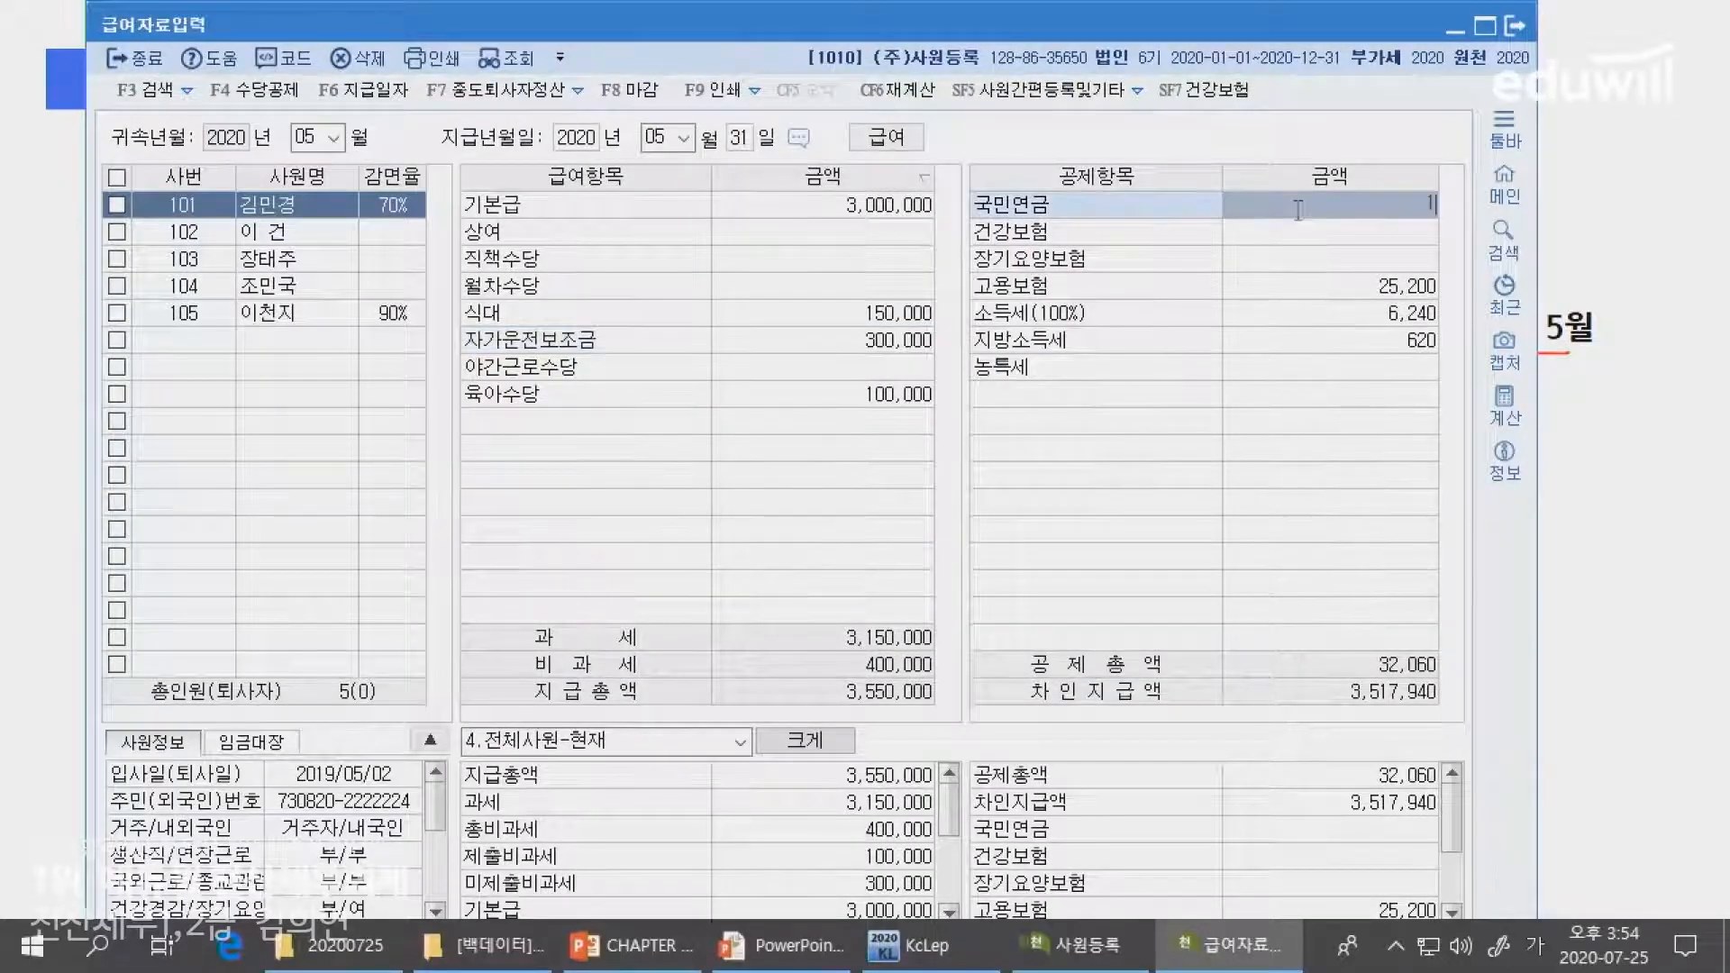
type("41750")
key("Return")
- Enter 98,280 as the health insurance deduction (건강보험) and check the remaining deductions against the exercise slide
key("alt+Tab")
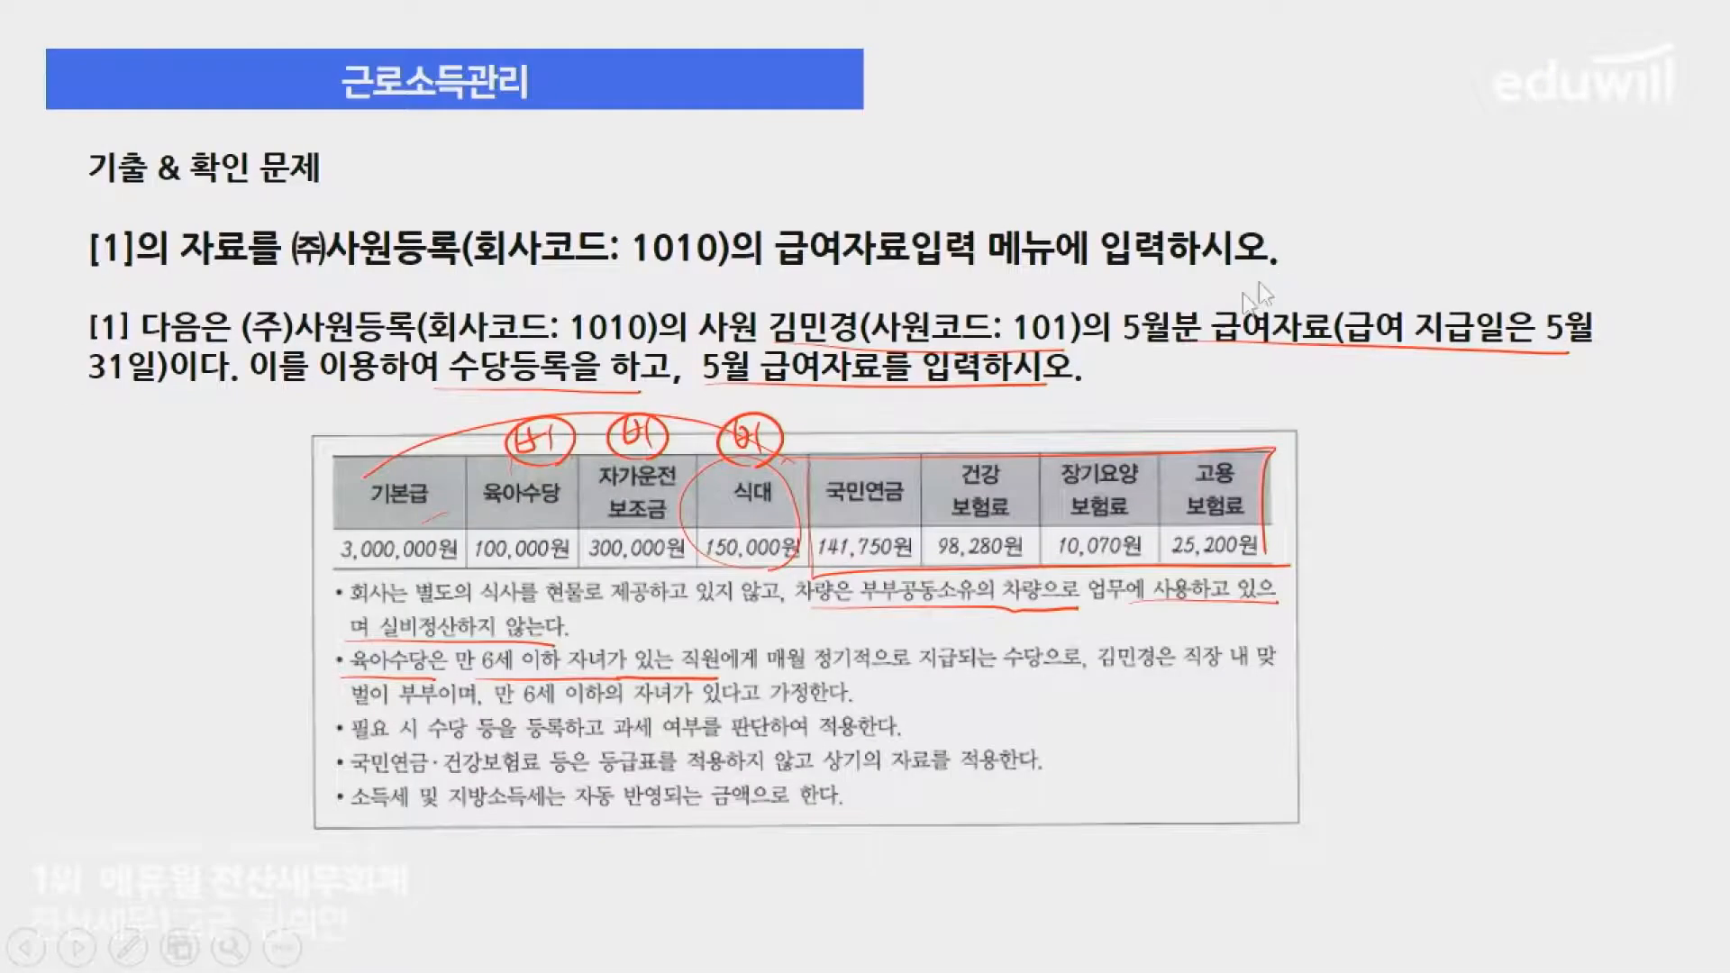
key("alt+Tab")
type("98280")
key("Return")
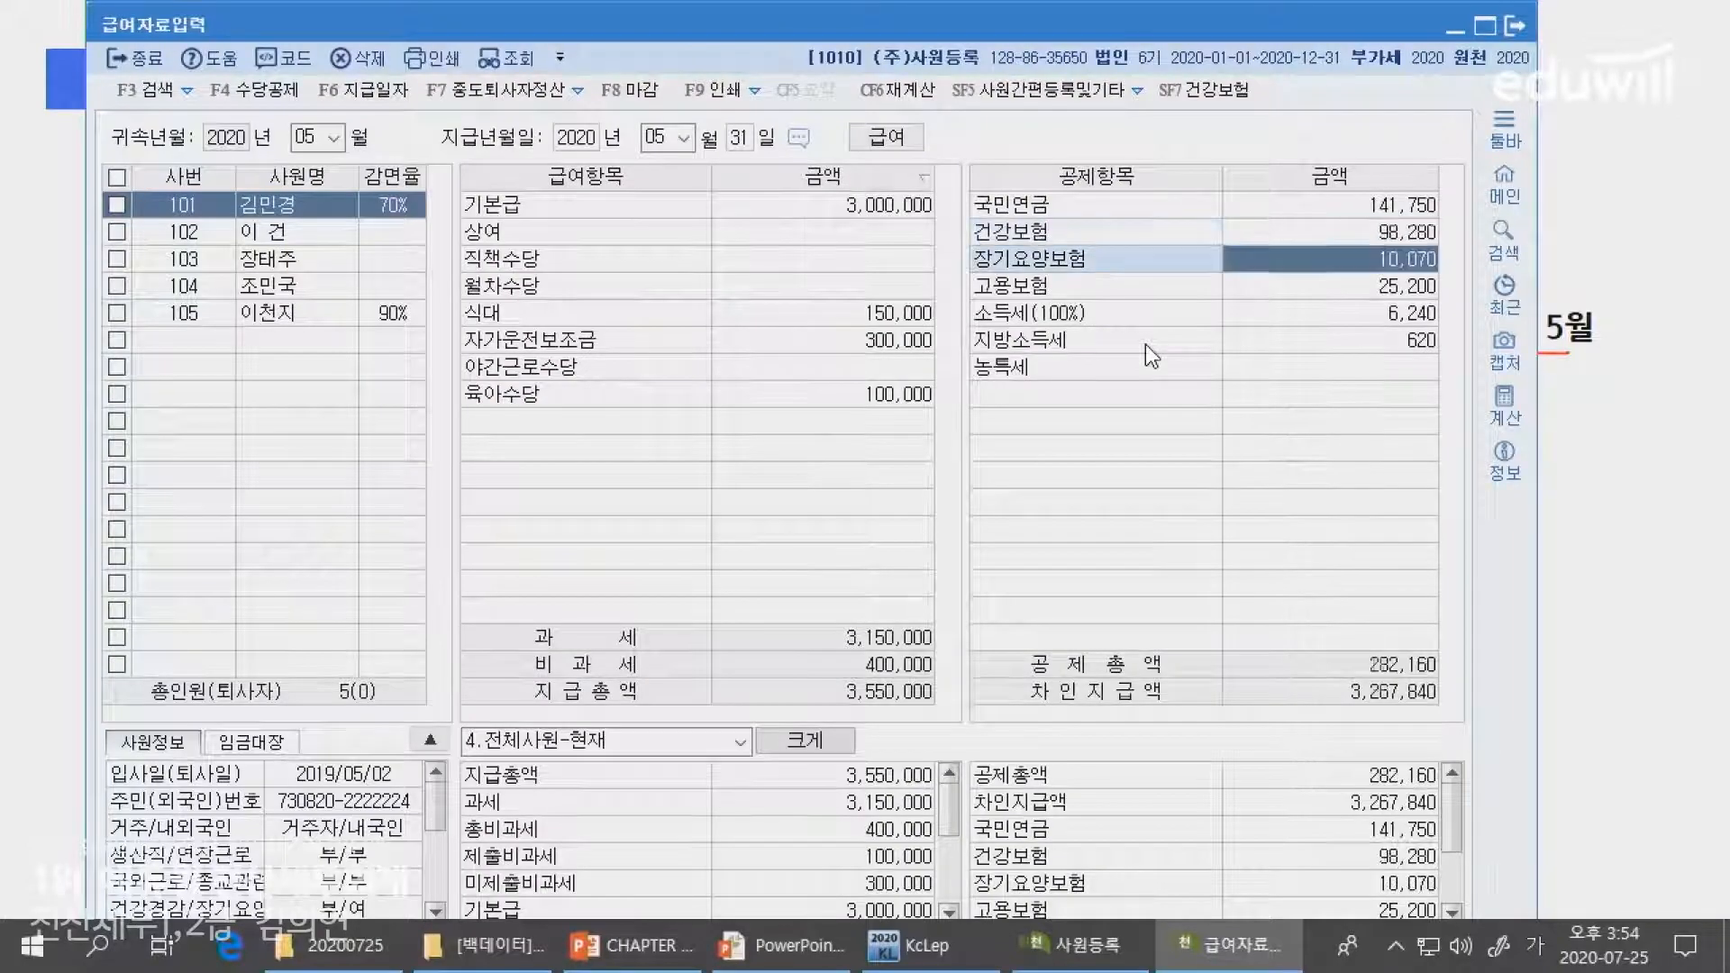
key("alt+Tab")
key("alt+Tab")
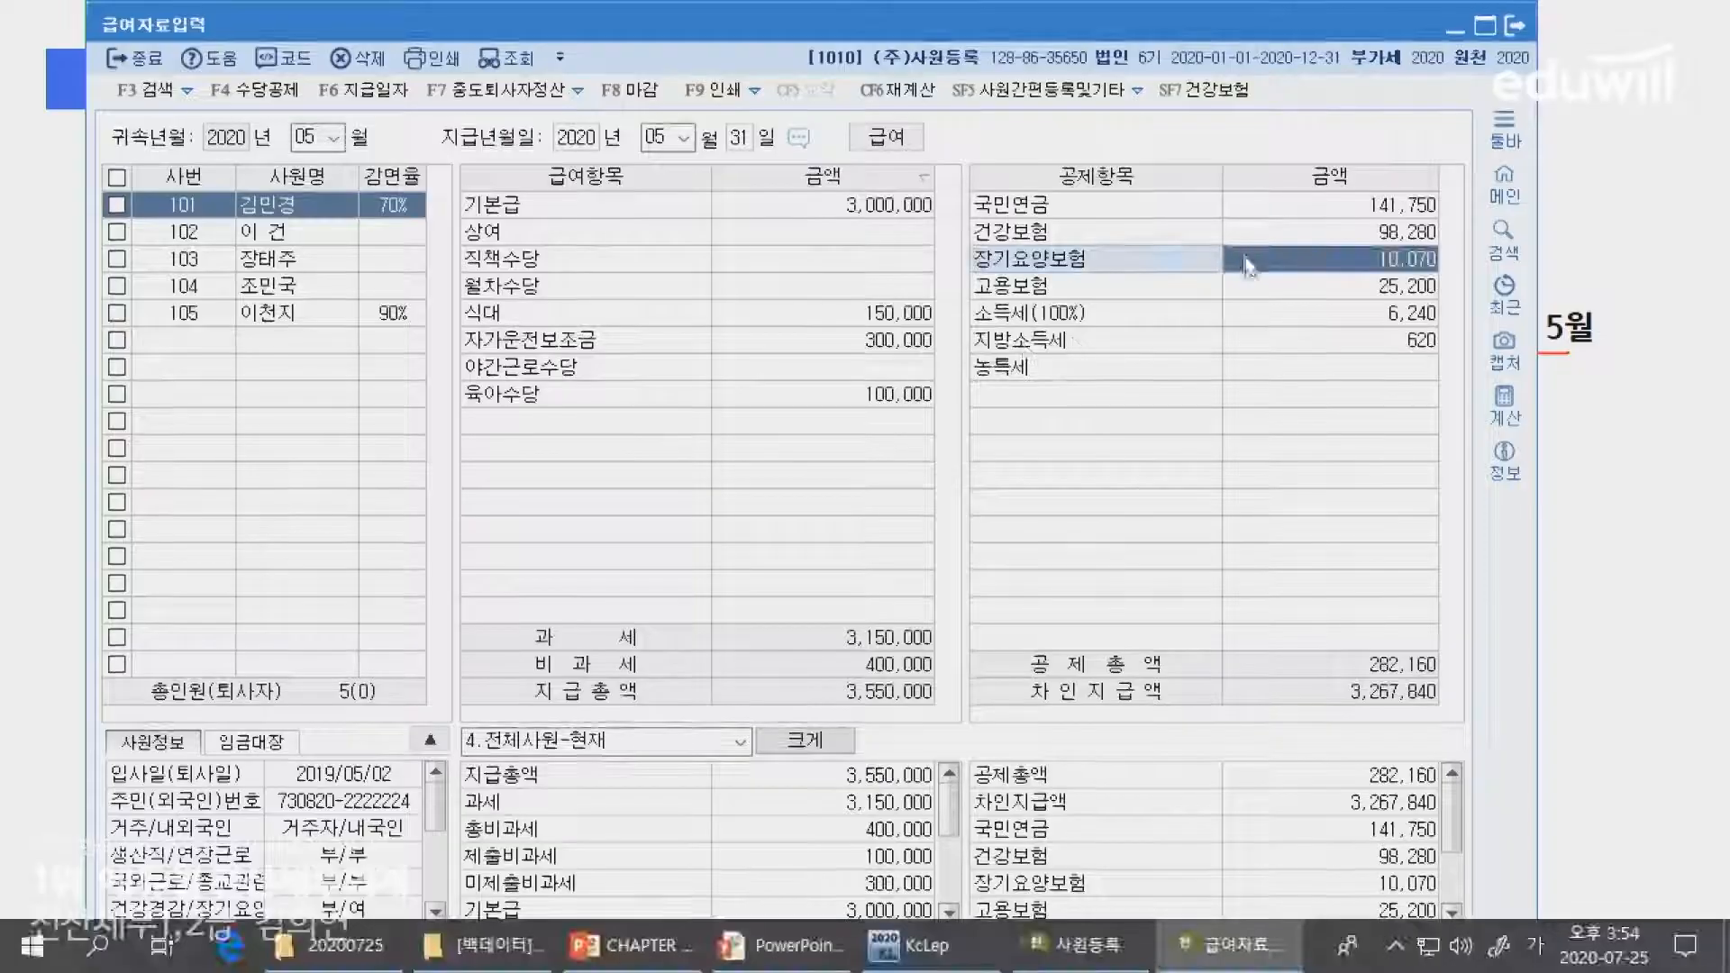
- Compare the entered deductions with the exercise slide and underline its note that income tax and local income tax use the automatic amounts
key("alt+Tab")
key("alt+Tab")
key("Return")
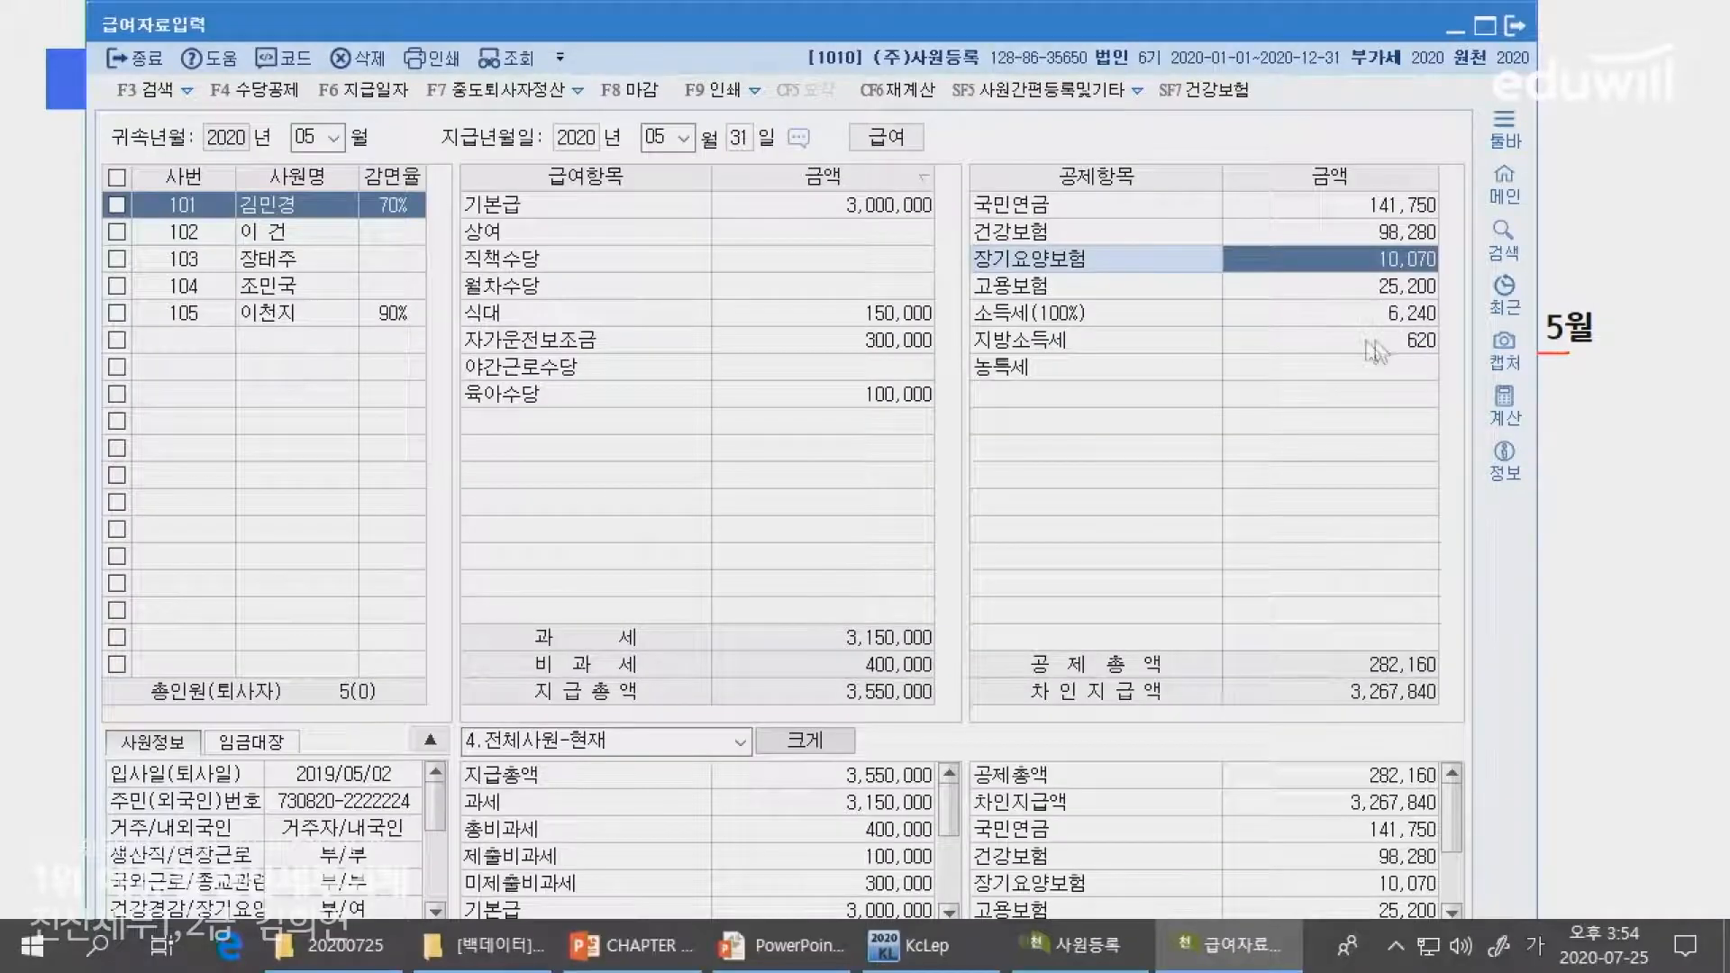
key("alt+Tab")
mouse_move(376, 802)
left_mouse_down()
mouse_move(786, 812)
mouse_move(858, 795)
left_mouse_up()
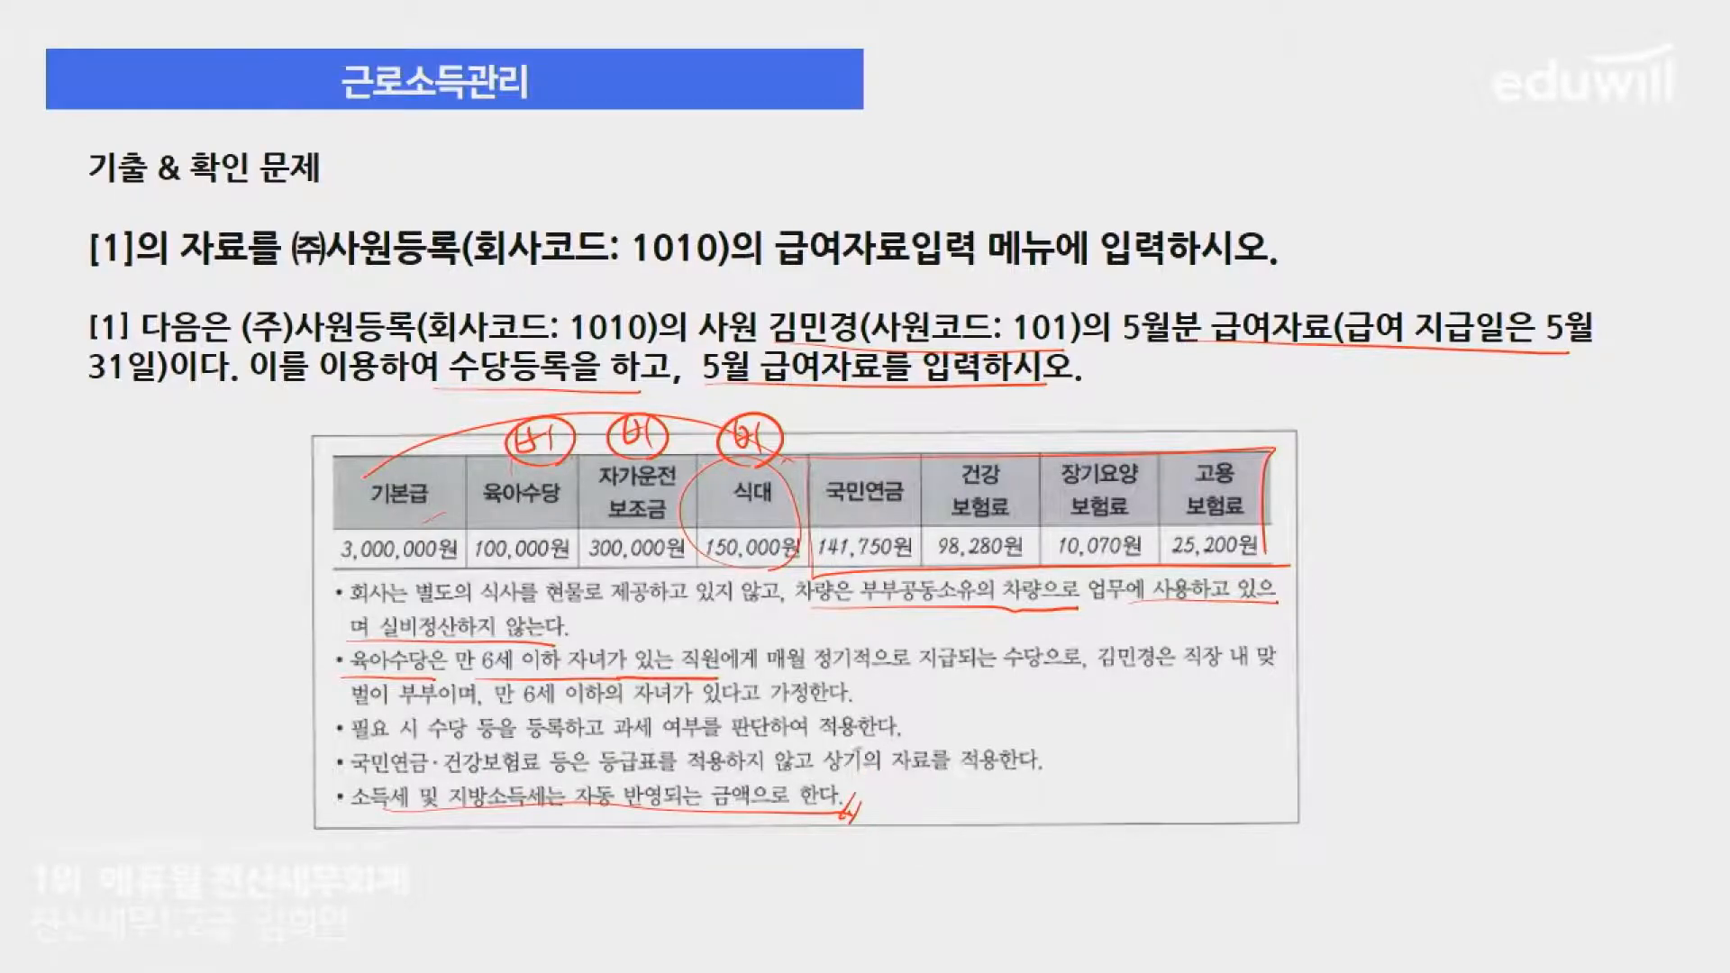
key("alt+Tab")
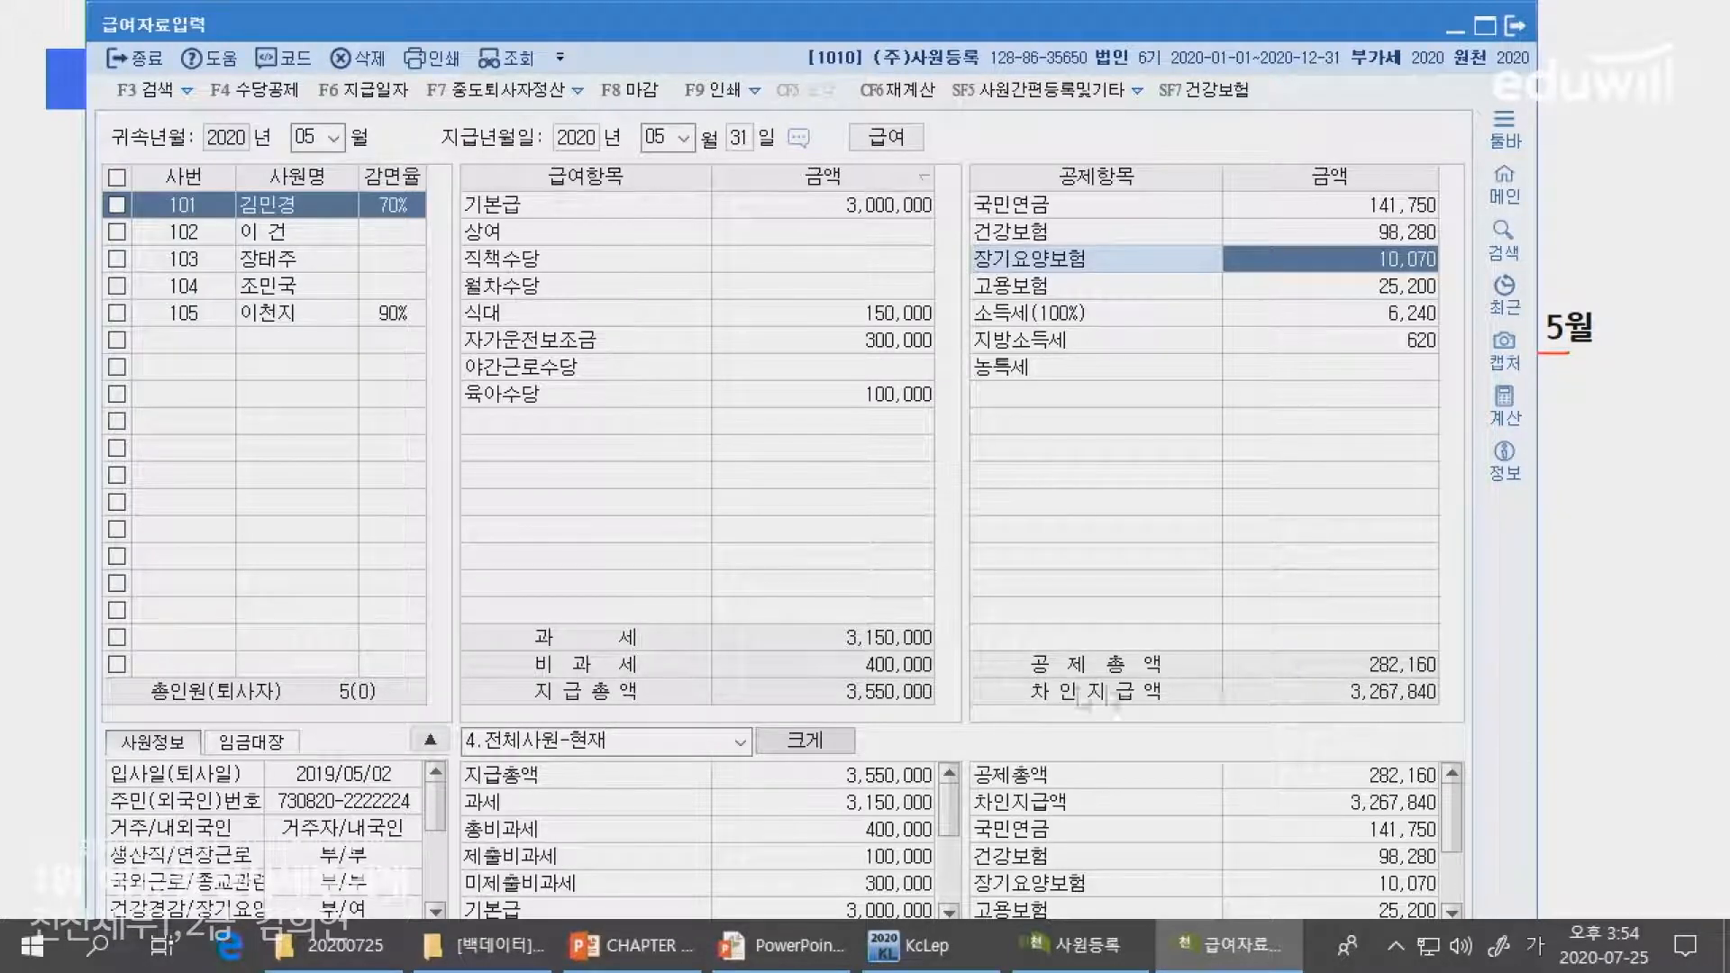
key("alt+Tab")
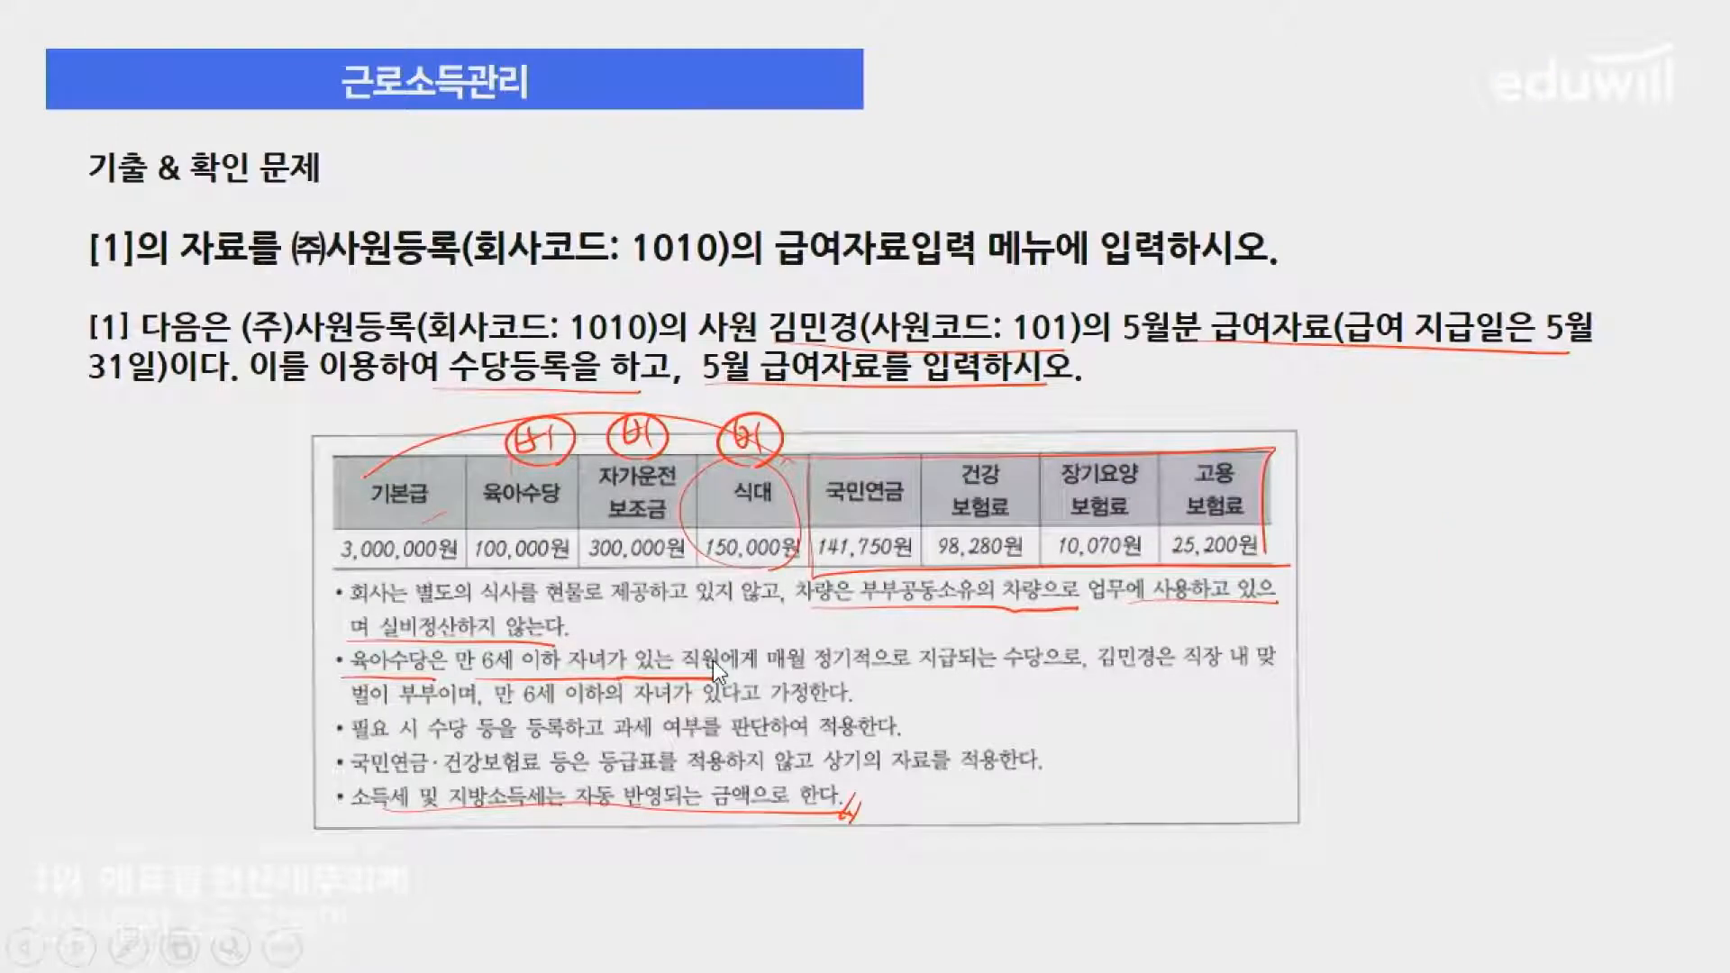
- Advance the slides to exercise [2], close the payroll entry screen and change the company to (주)급여자료 (code 1011)
left_click(712, 661)
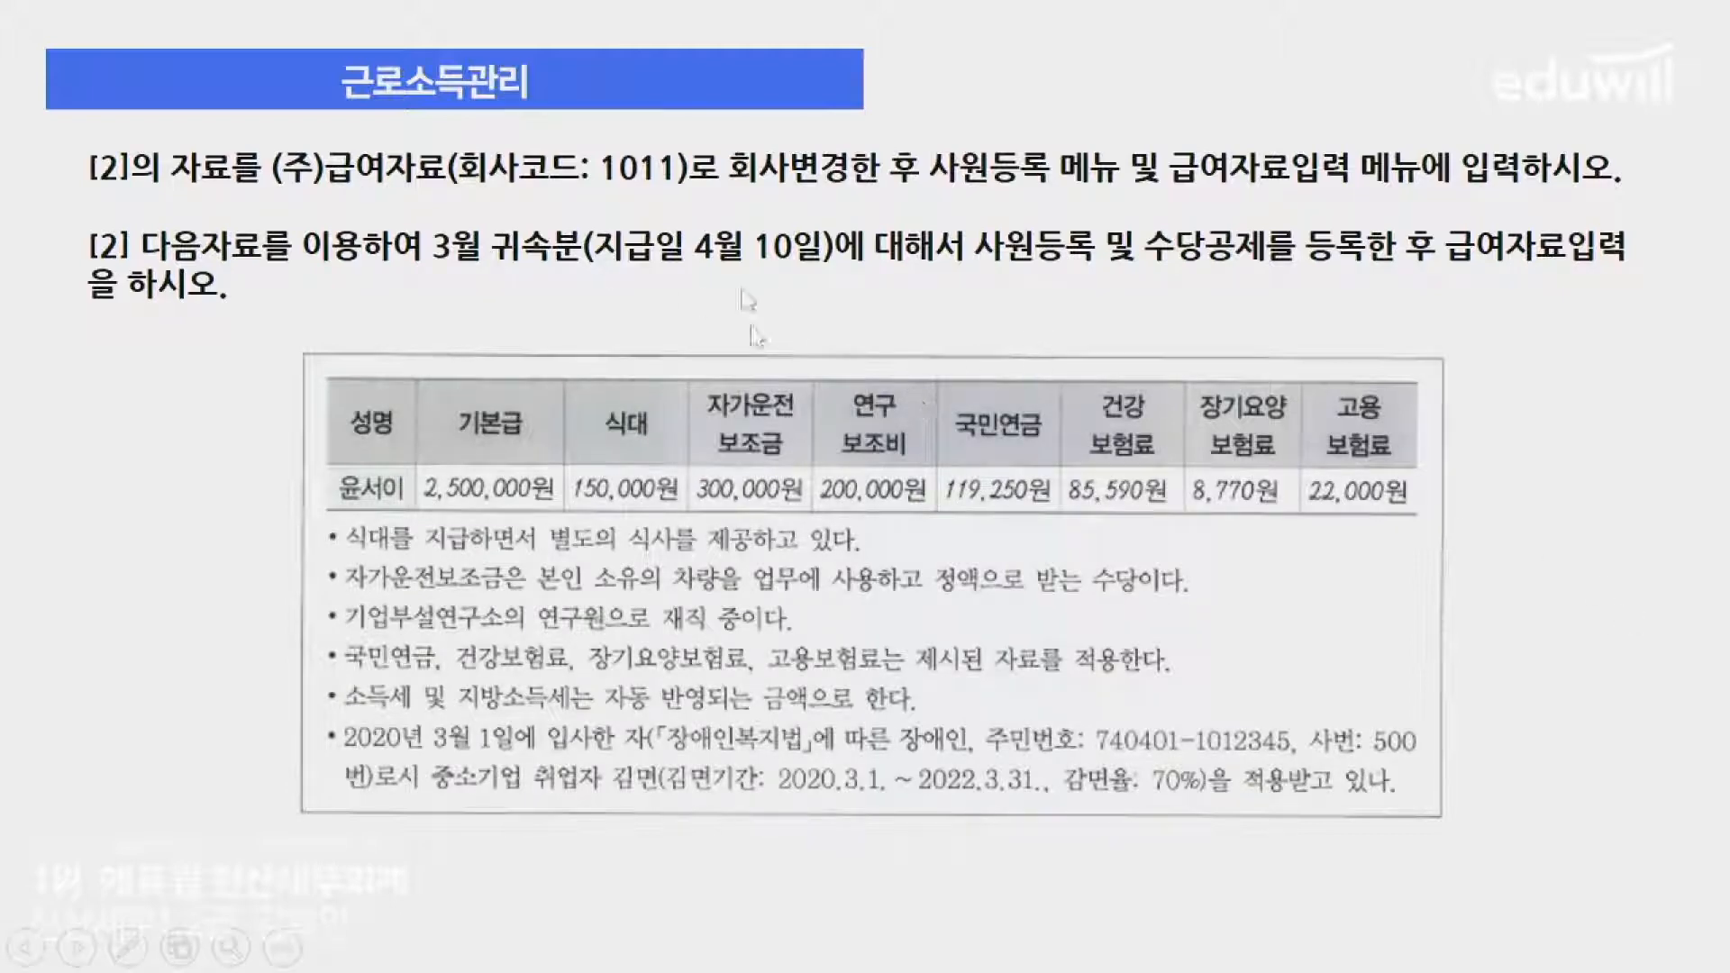
key("alt+Tab")
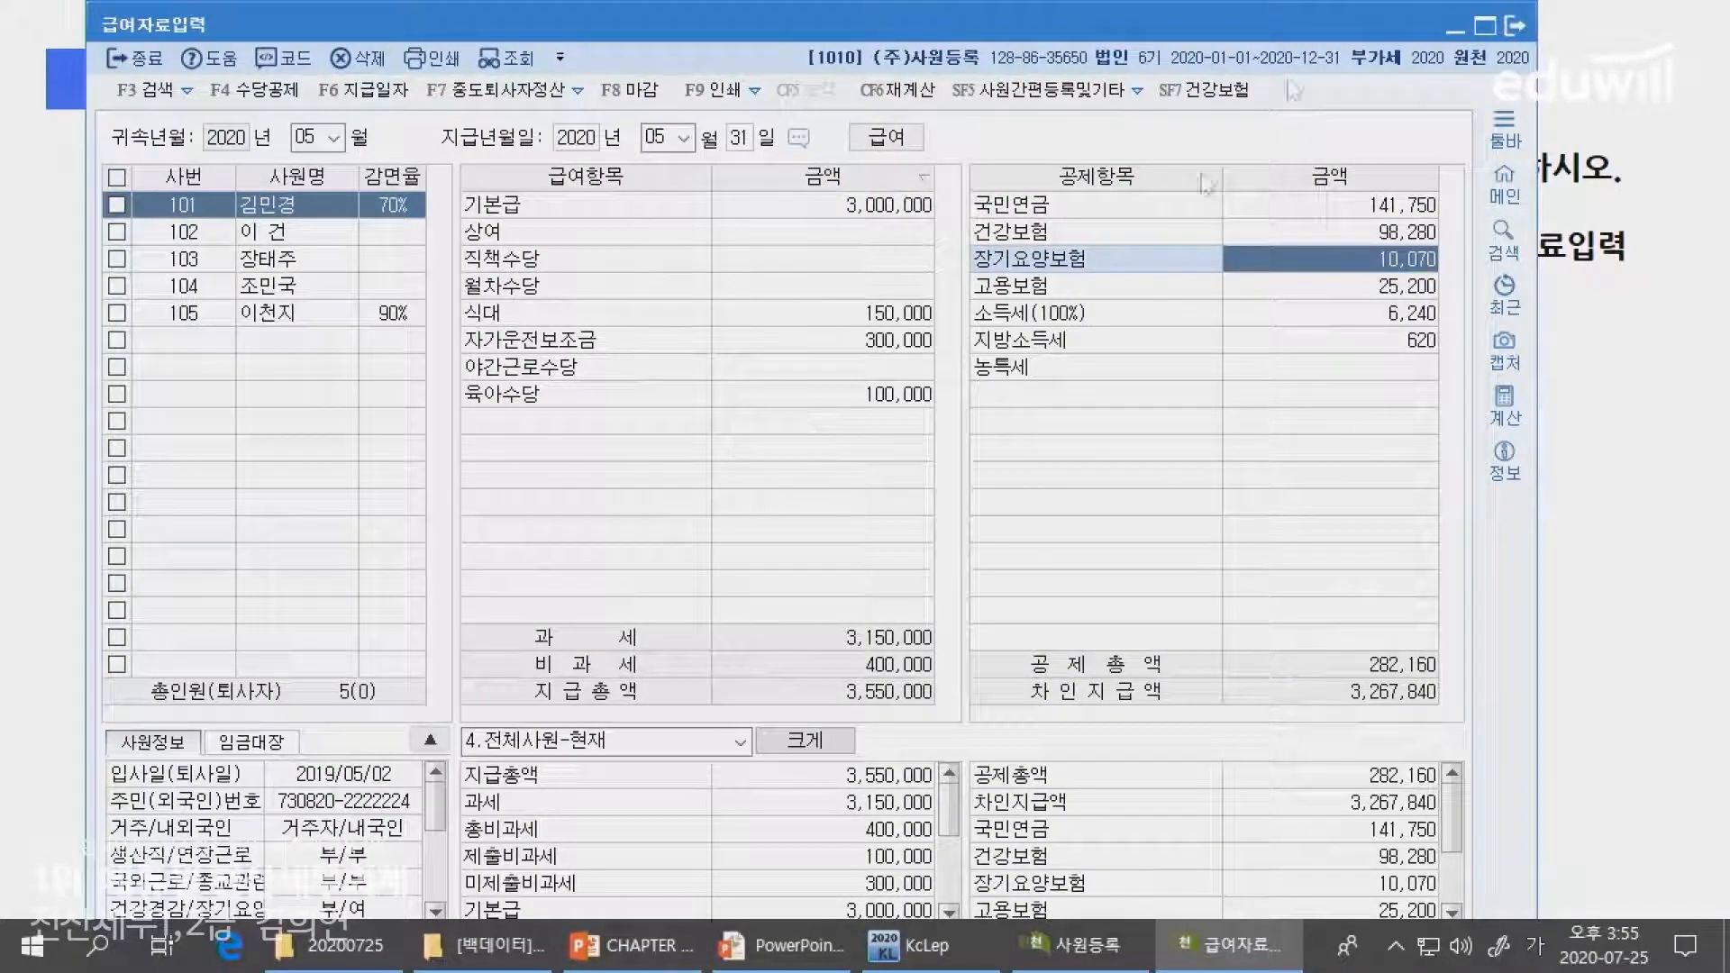
left_click(1517, 29)
key("alt+Tab")
left_click(1519, 232)
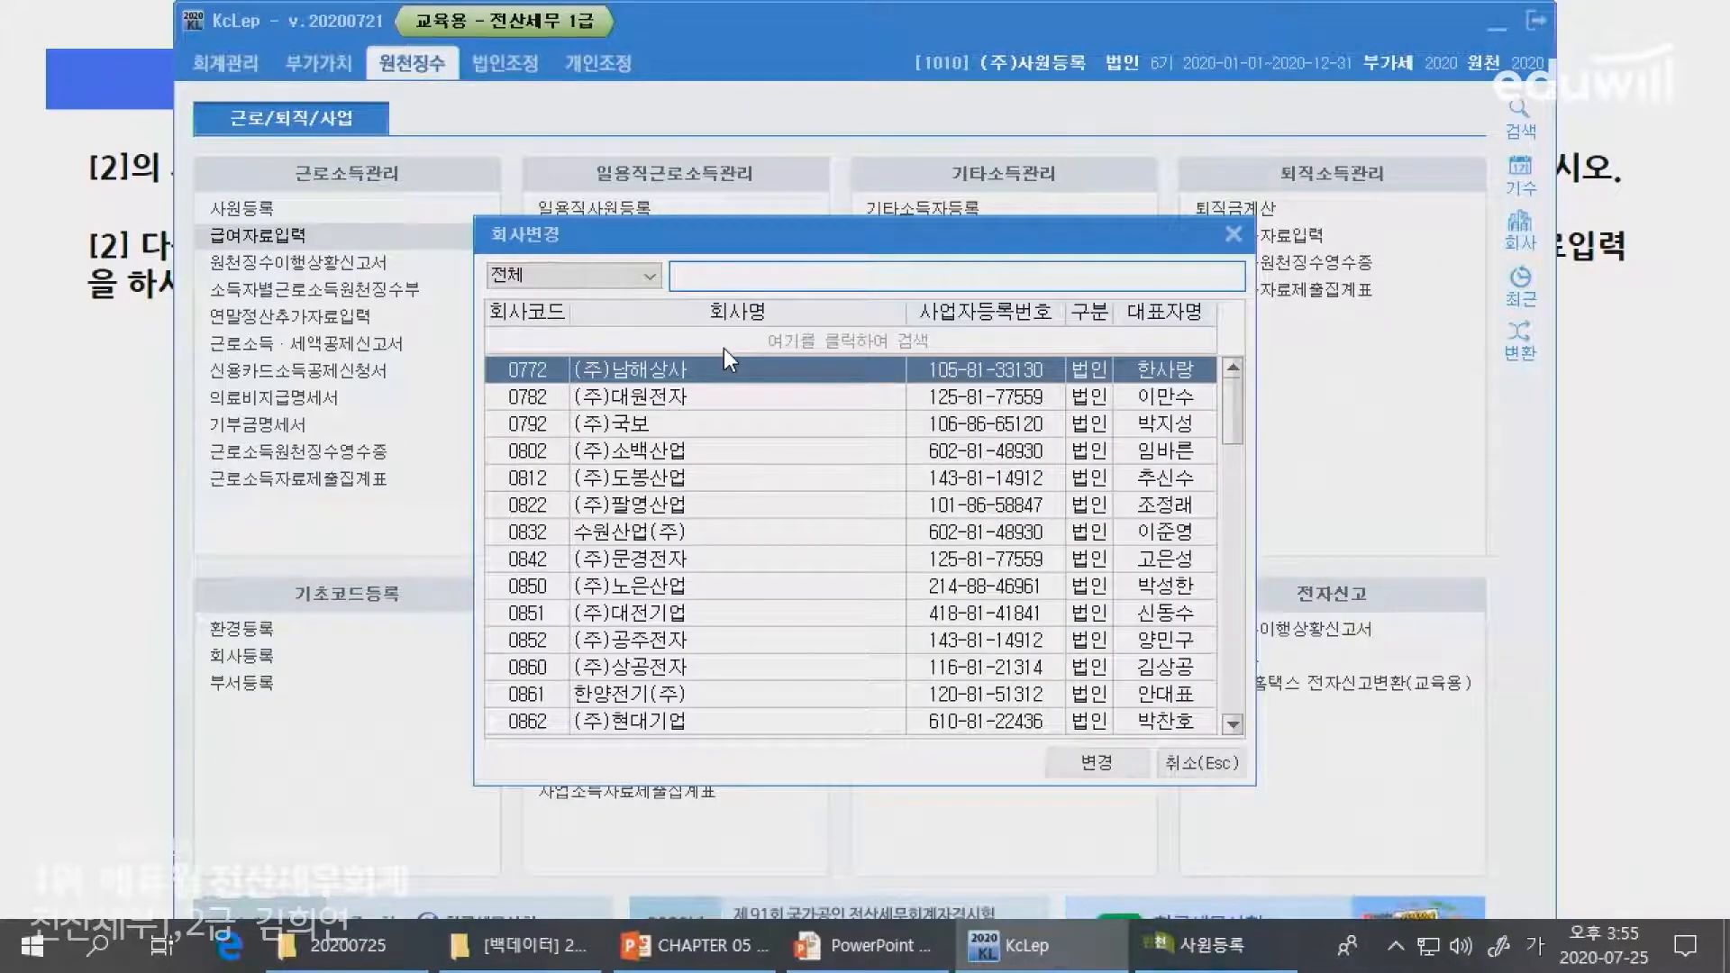
type("1010")
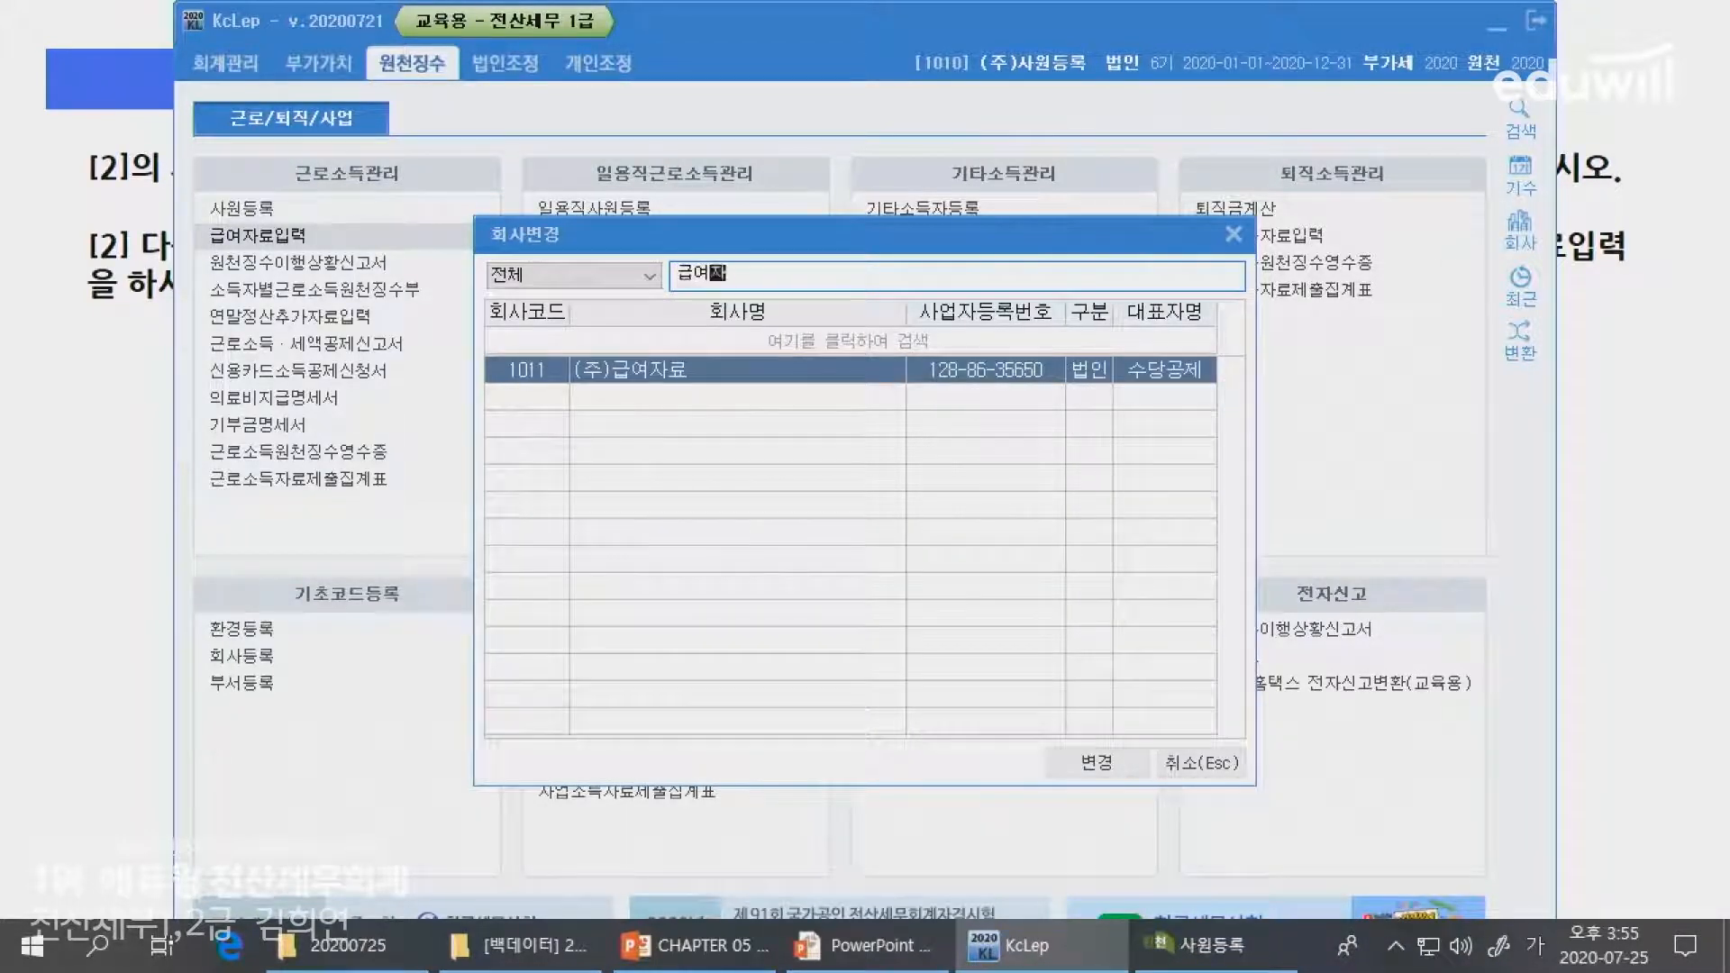
key("Return")
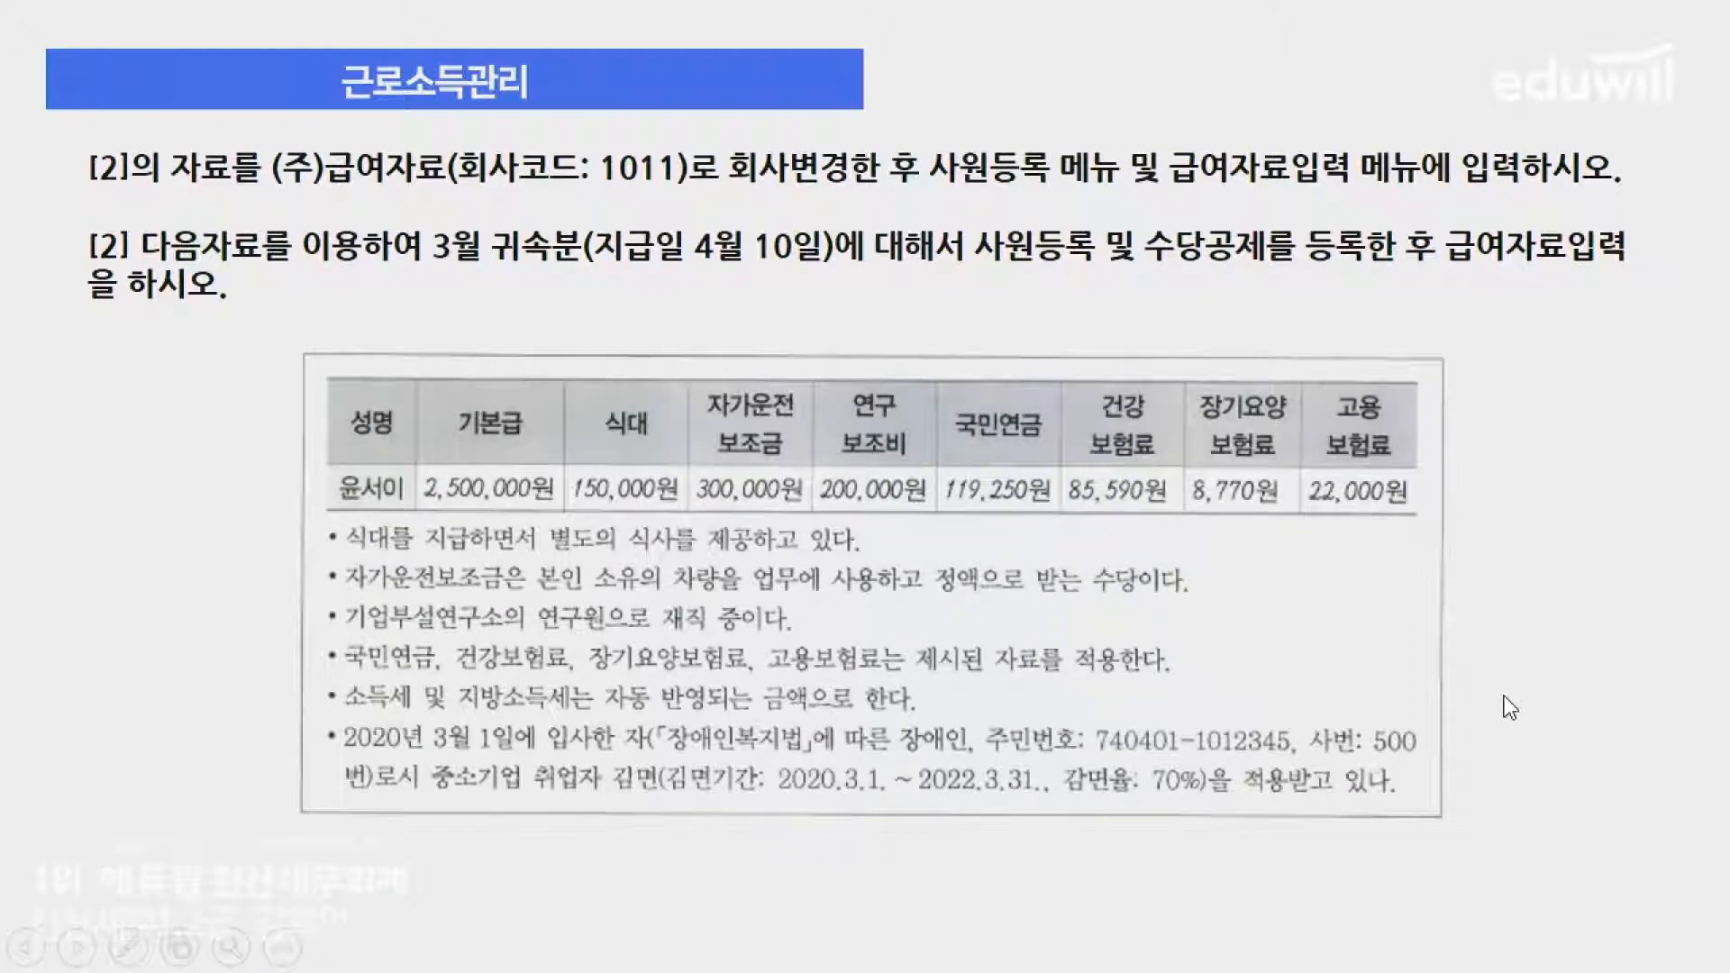
- Underline the March attribution with its April 10 payment date and the registration and payroll entry tasks on the exercise [2] slide
key("ctrl+p")
left_click_drag(403, 281, 835, 275)
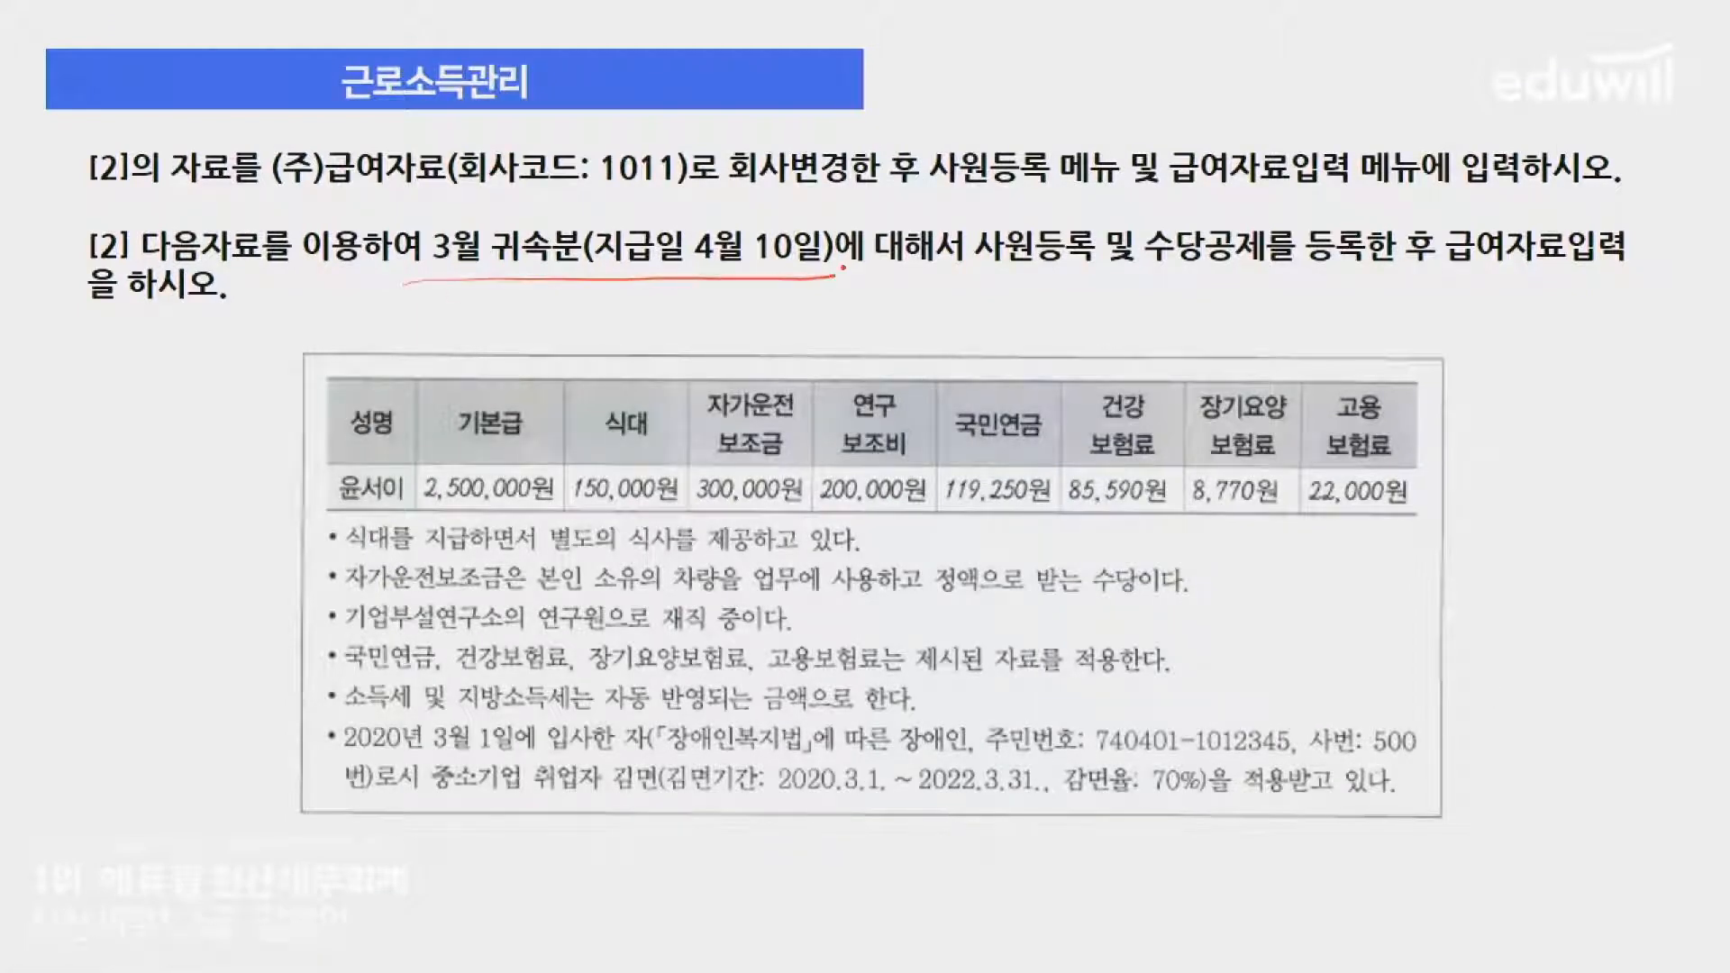
left_click_drag(1027, 266, 1279, 269)
left_click_drag(1520, 268, 1645, 267)
left_click_drag(115, 304, 230, 309)
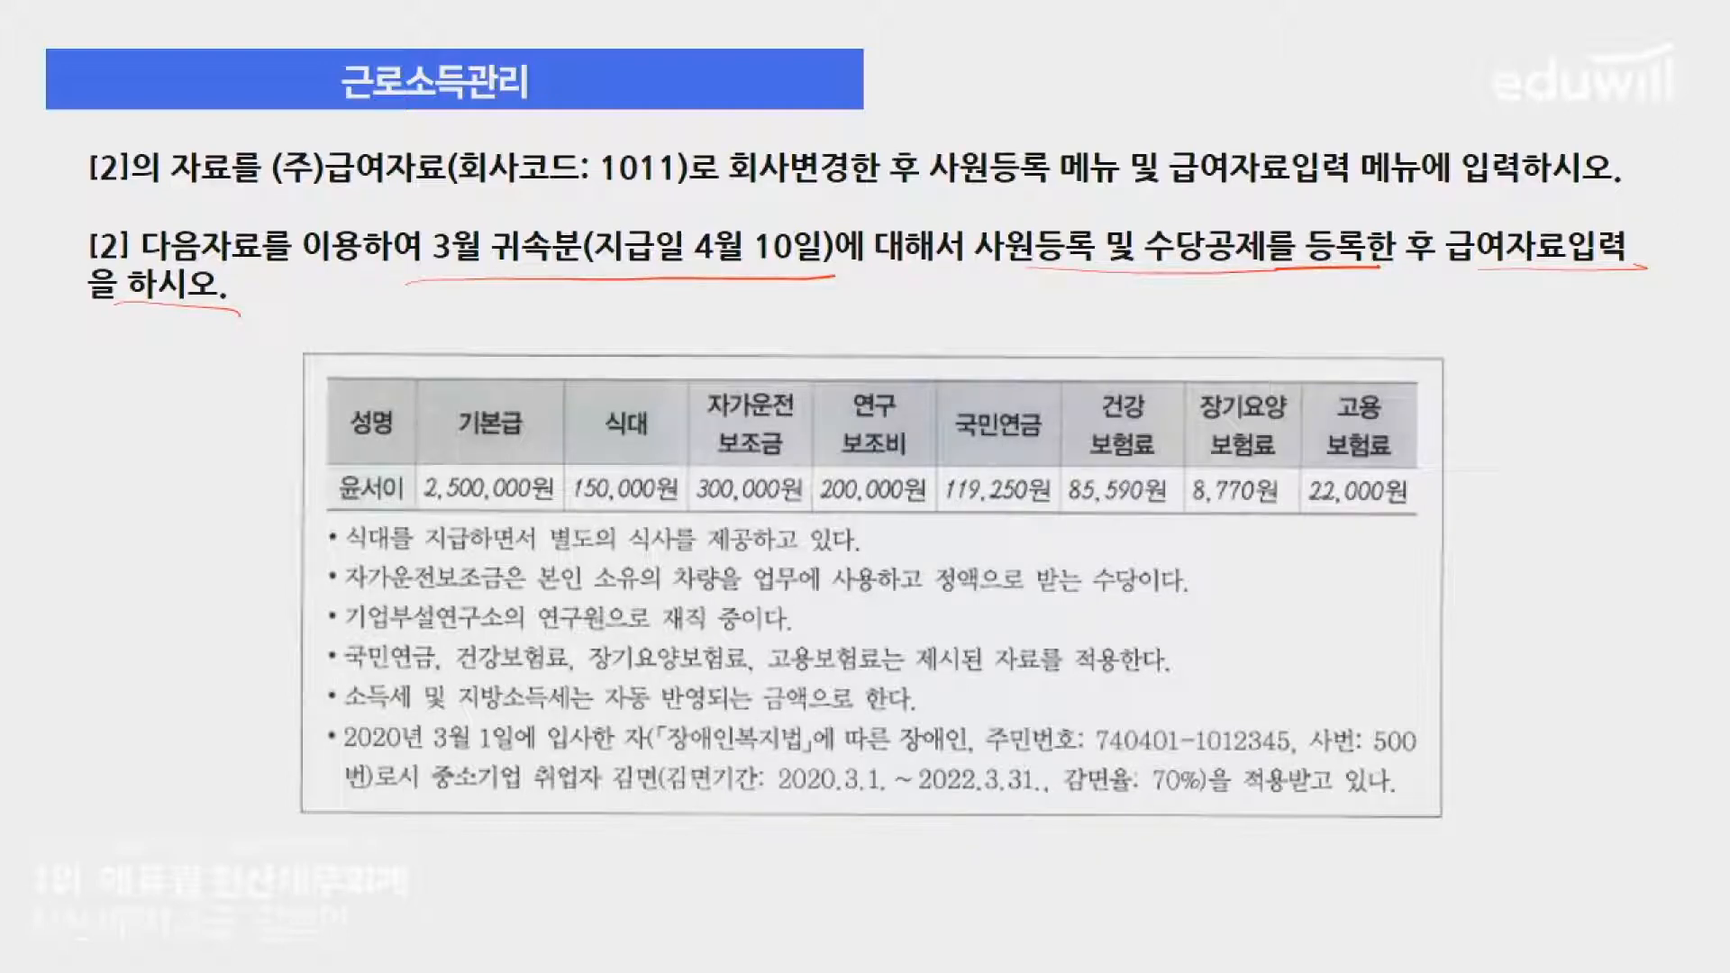
- Open employee registration (사원등록) for (주)급여자료 and acknowledge the health insurance rate notice
key("alt+Tab")
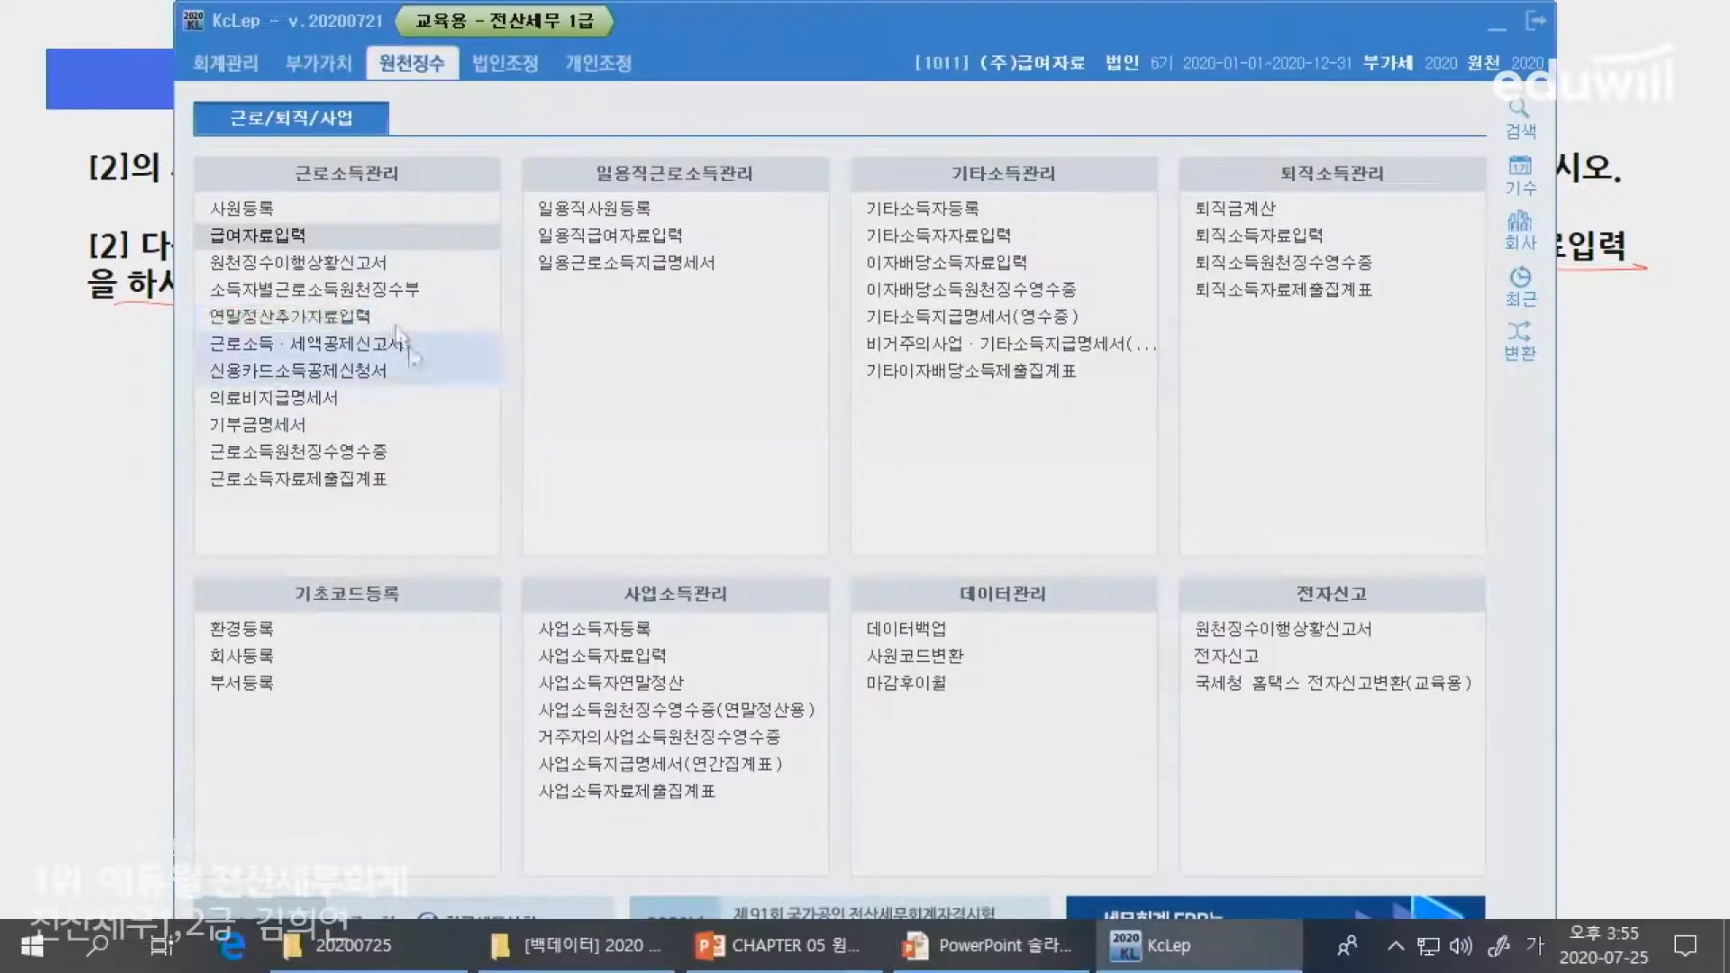
left_click(280, 215)
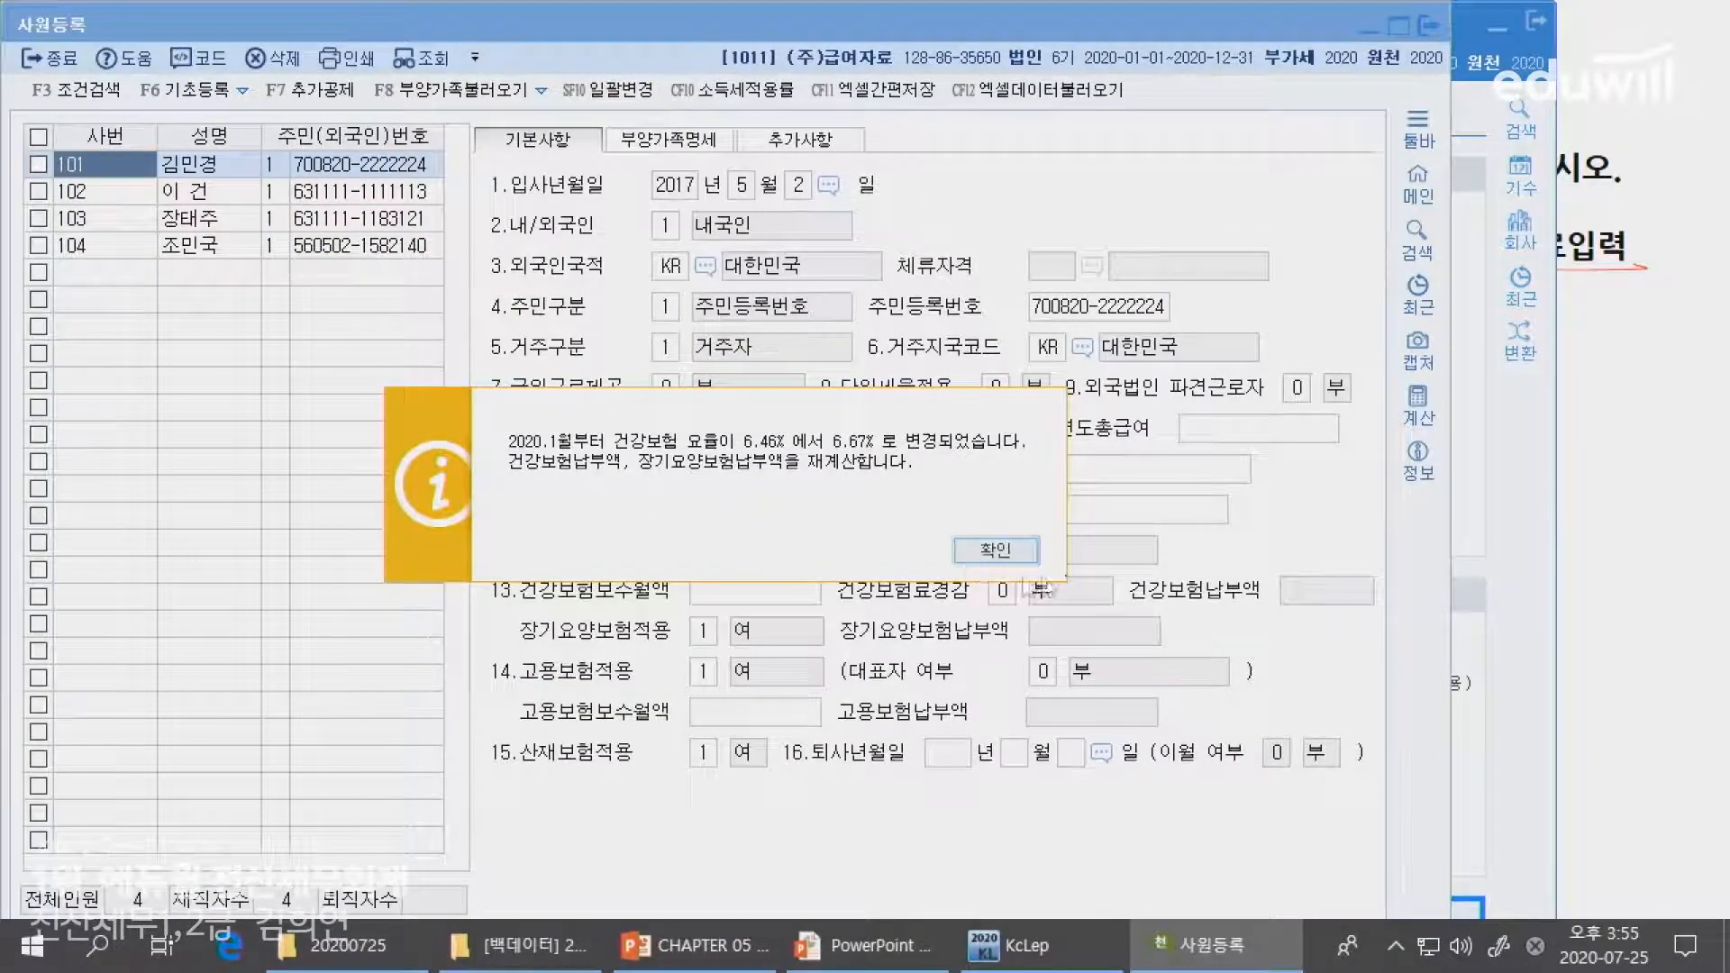
left_click(969, 554)
- Underline the employee number on the slide and add a new employee with the number and name given there
key("alt+Tab")
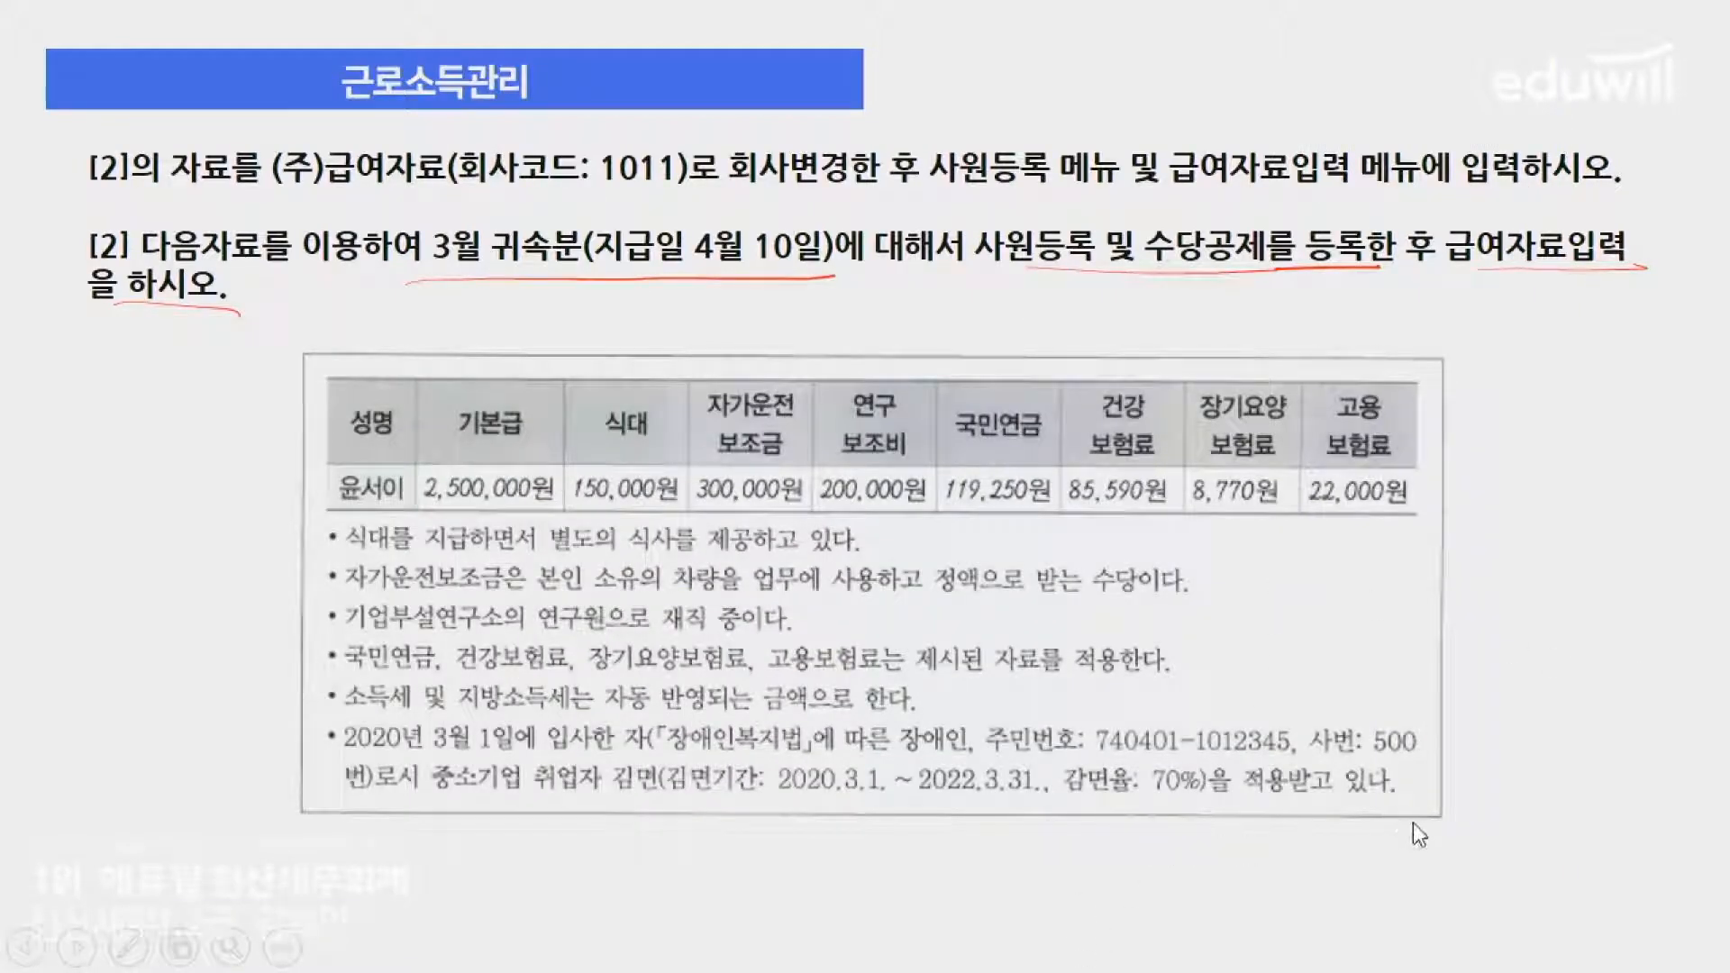
left_click_drag(1311, 755, 1382, 756)
key("alt+Tab")
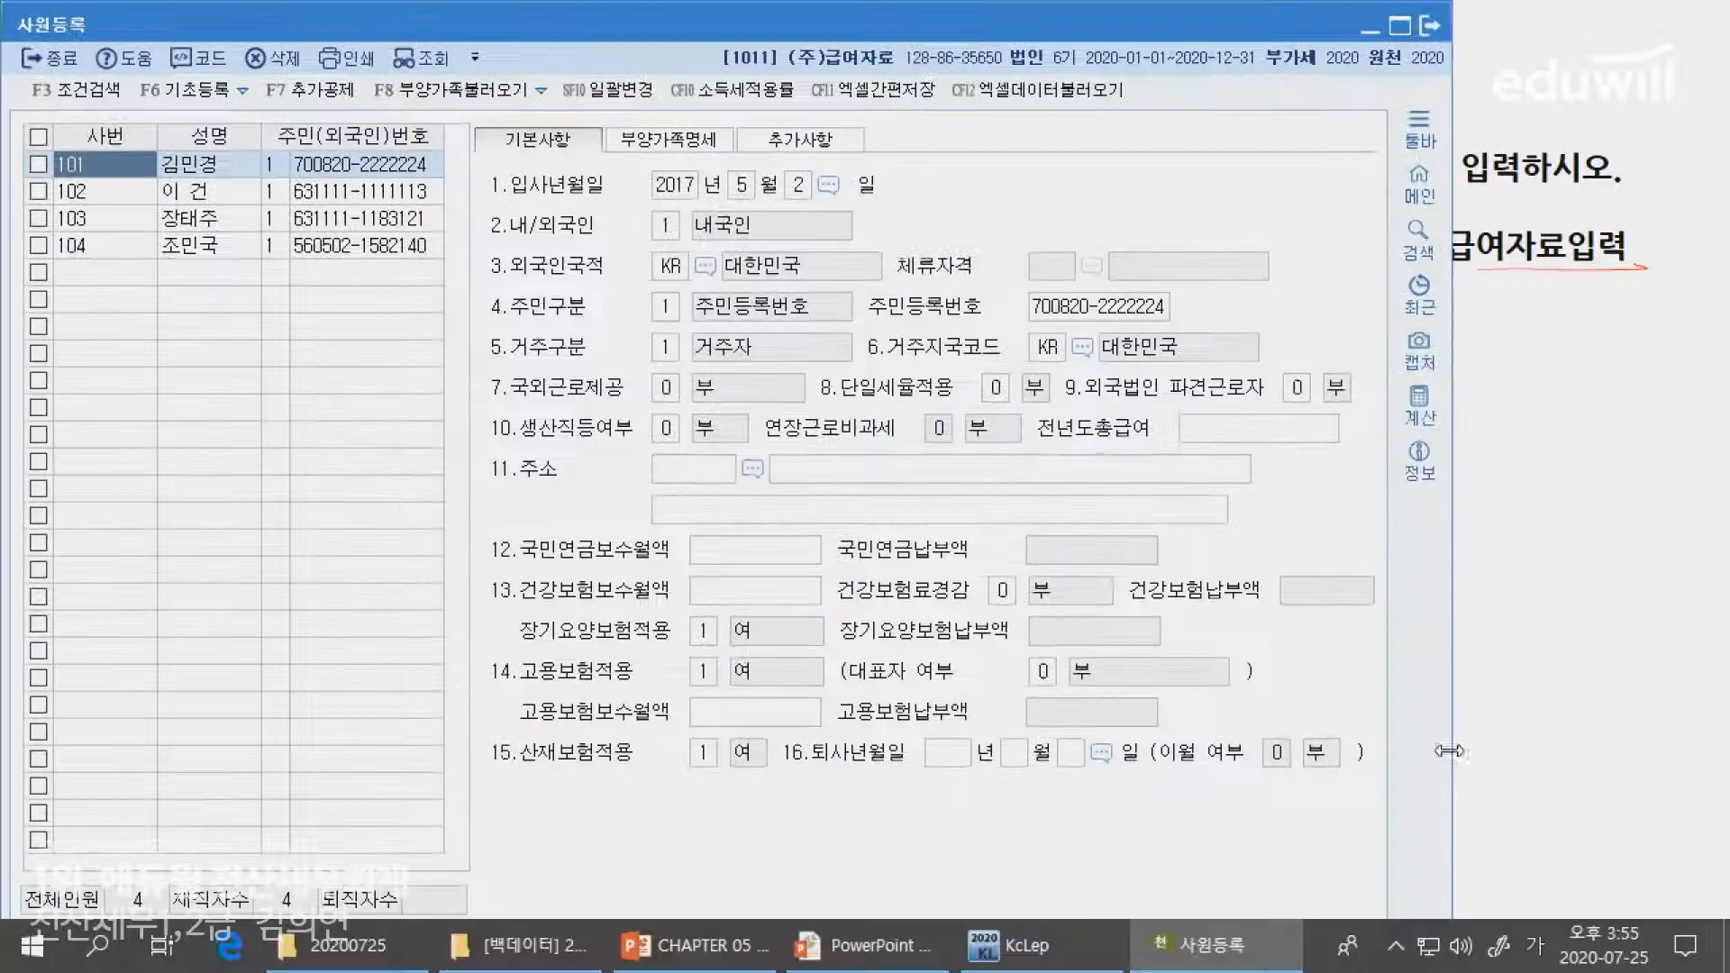
left_click(121, 283)
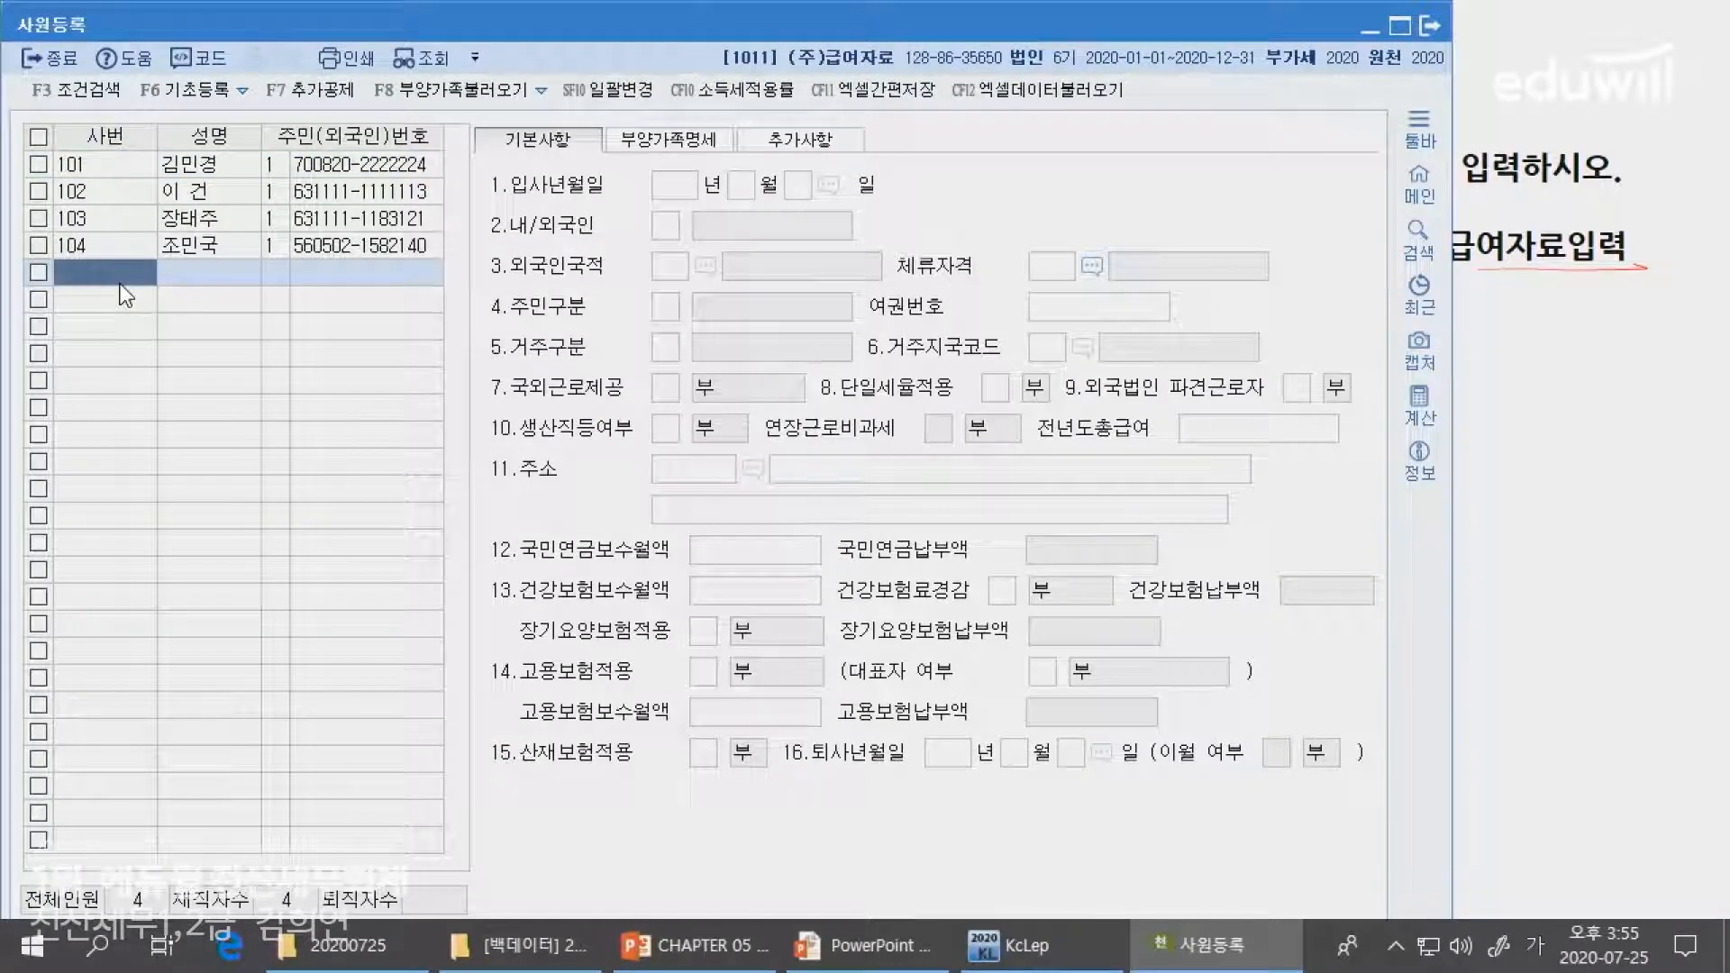
type("500")
key("Return")
type("윤서이")
key("Return")
- Enter the new employee's resident registration number as given on the exercise slide
key("alt+Tab")
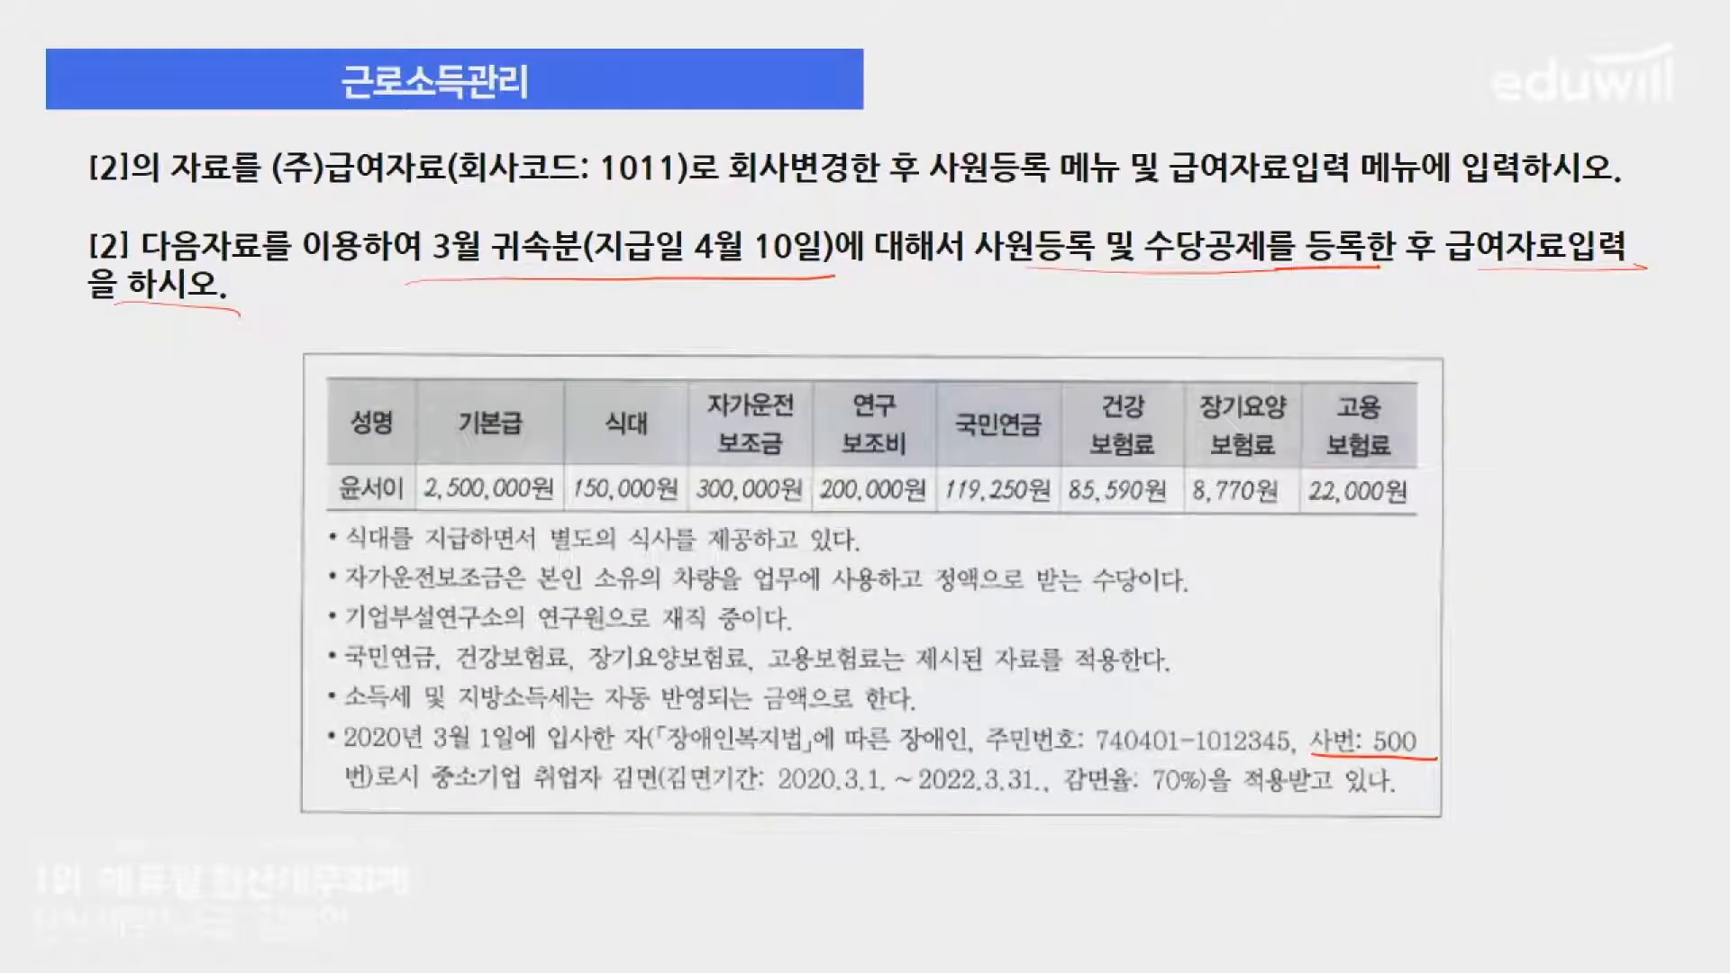
key("alt+Tab")
type("740")
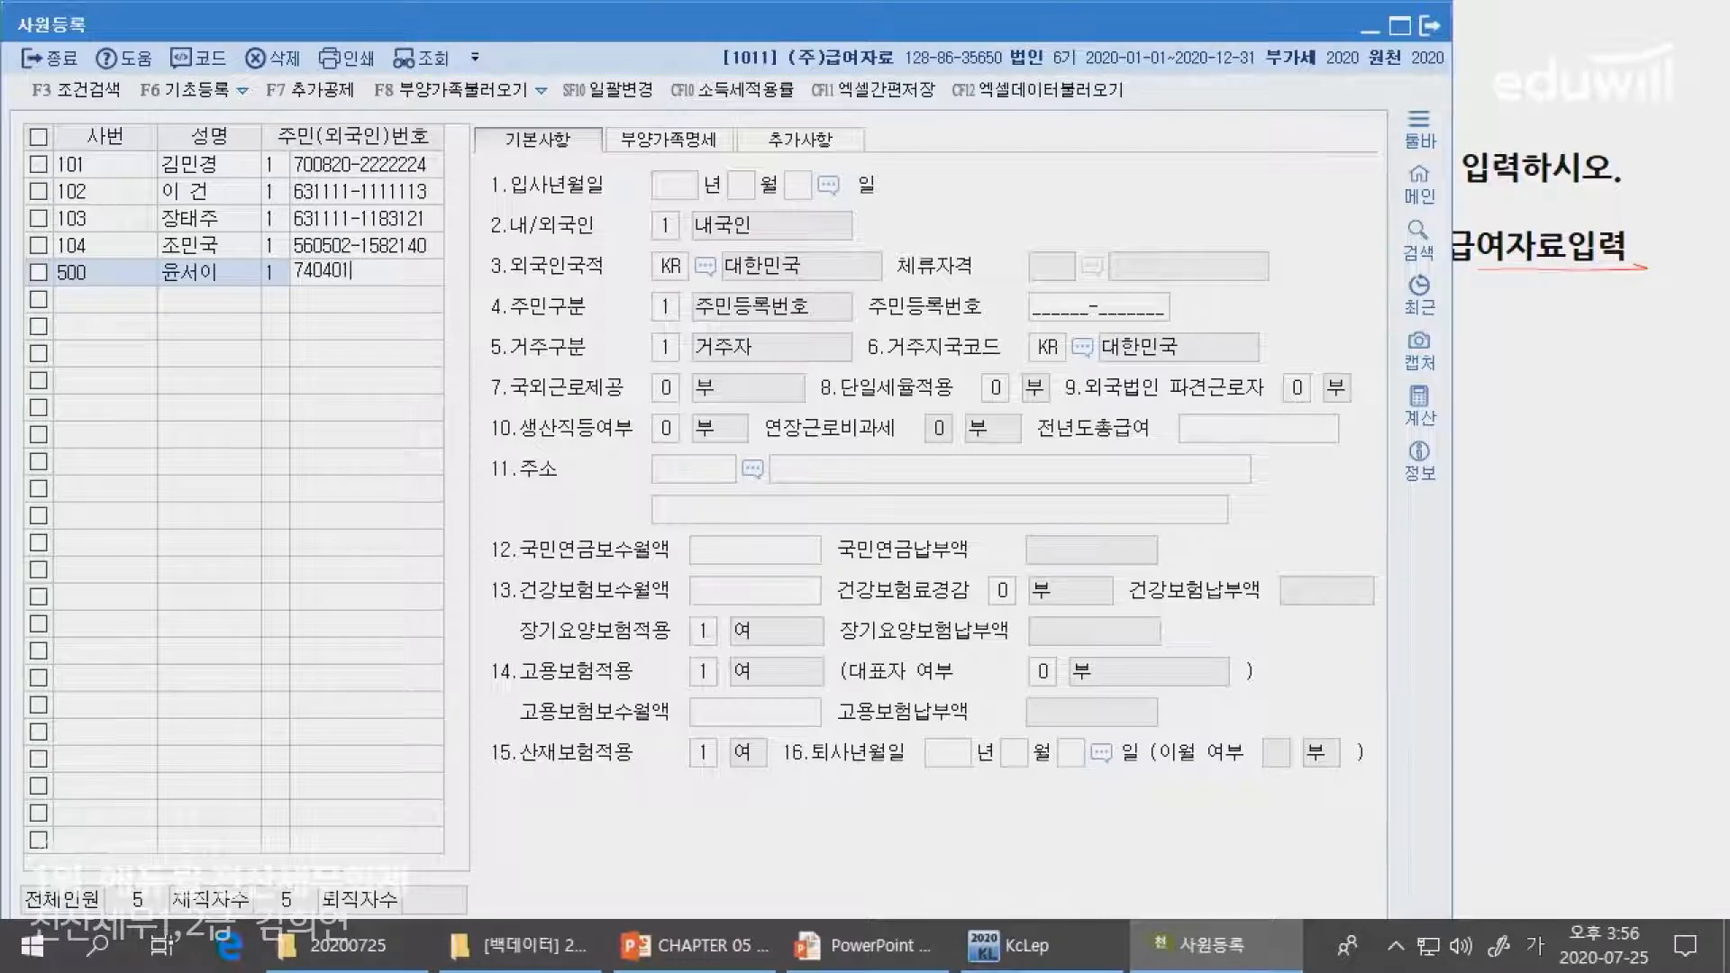
type("12345")
key("Return")
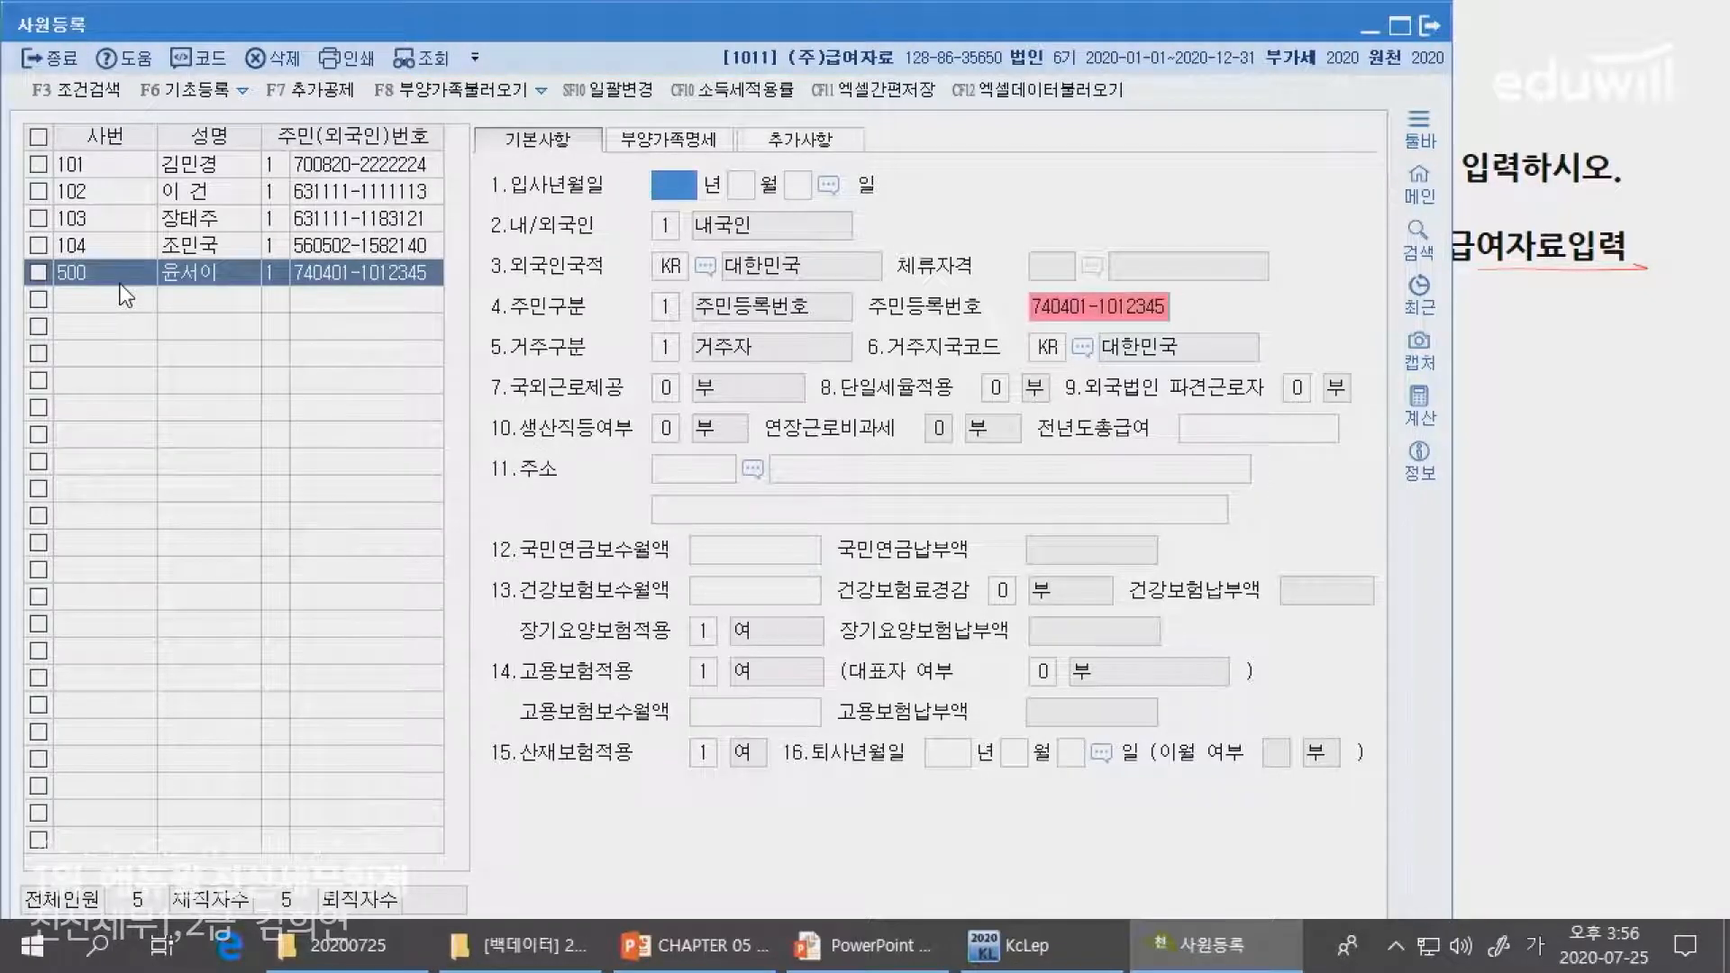
- Underline the hire date on the exercise slide and set the new employee's hire date (입사년월일) to 2020-03-01
key("alt+Tab")
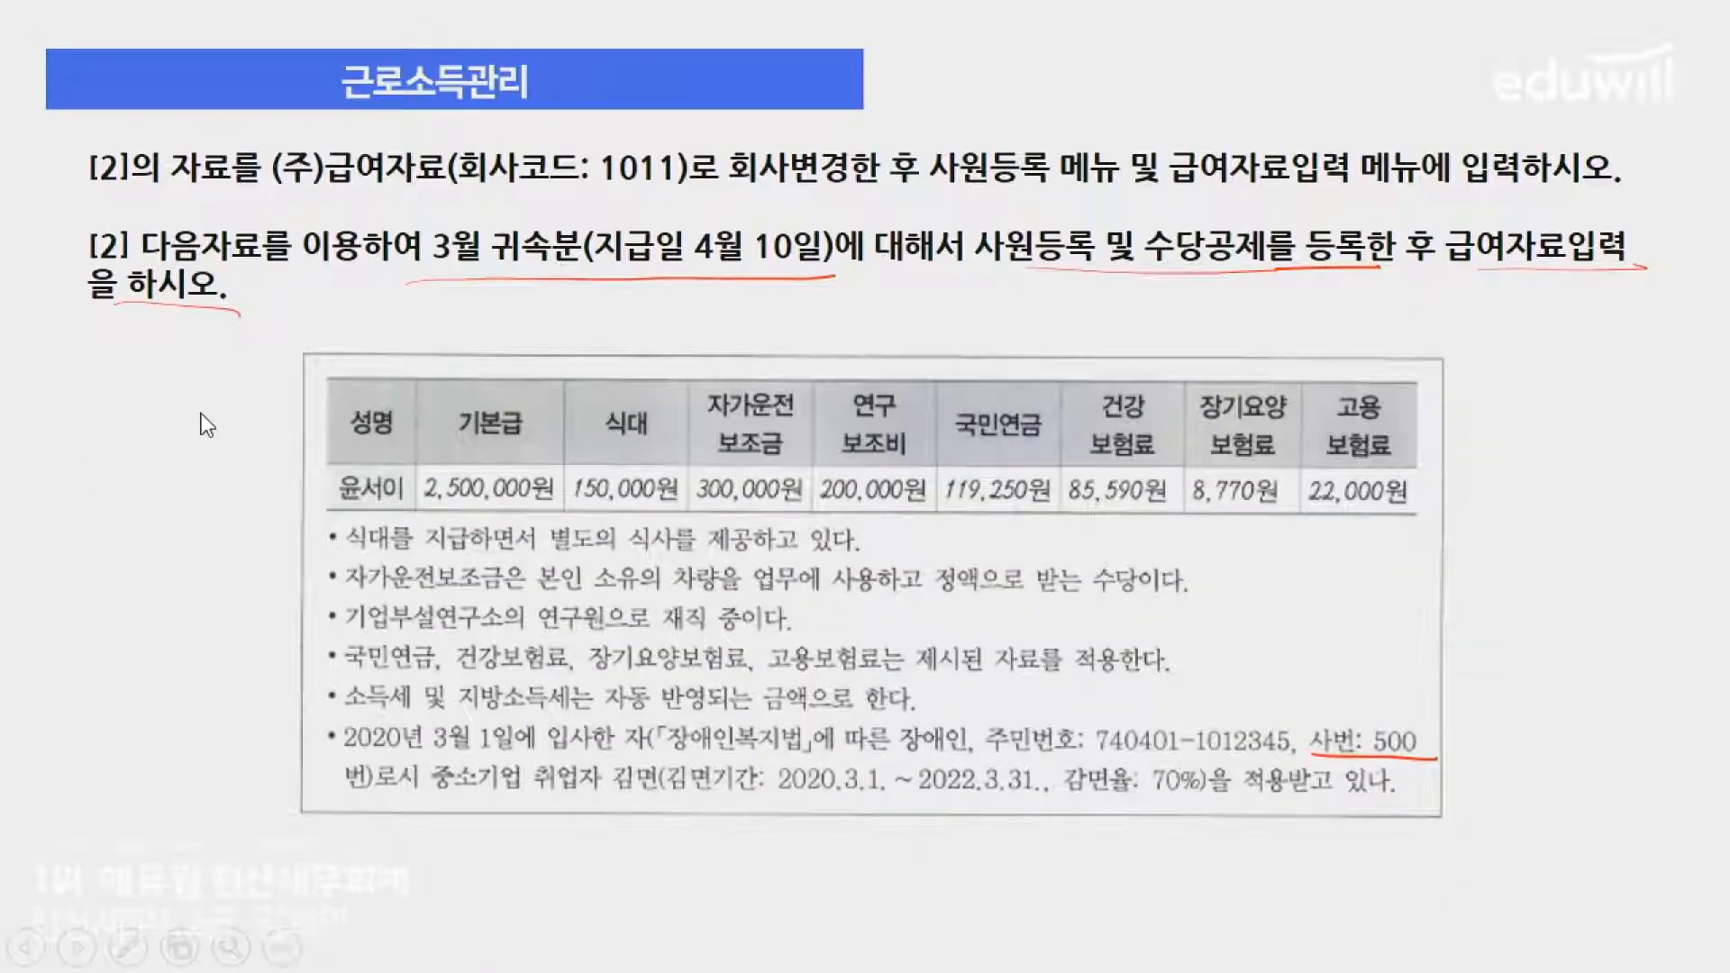
left_click_drag(346, 755, 630, 749)
key("alt+Tab")
type("2020030")
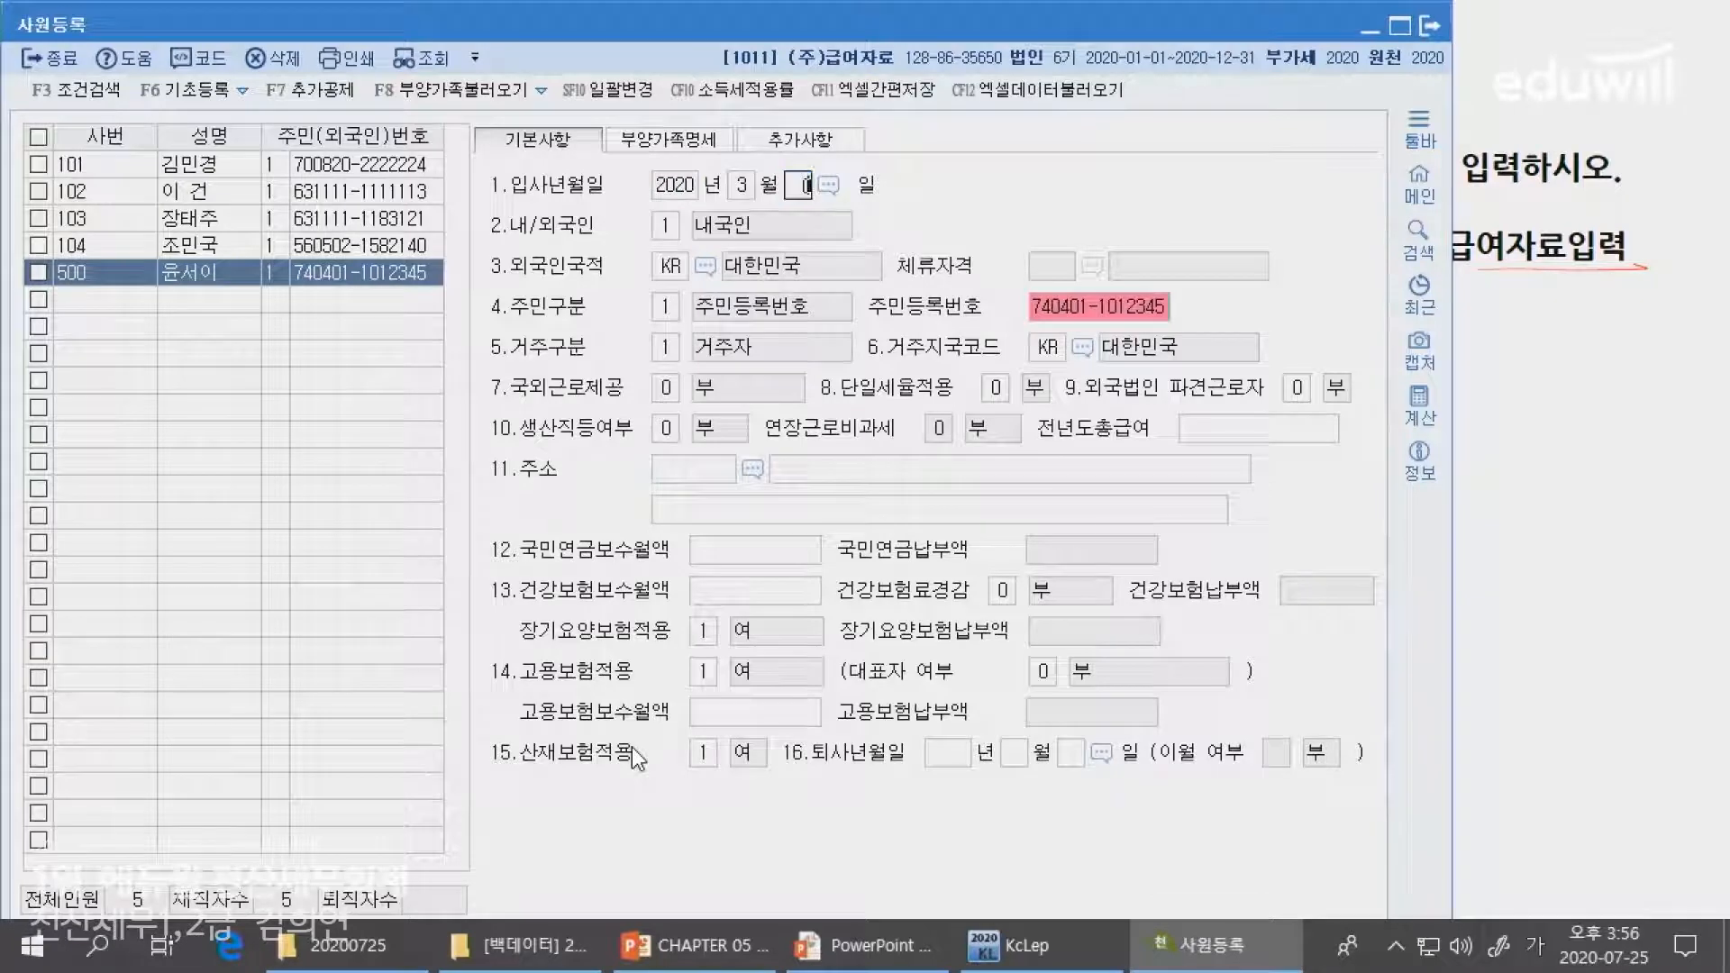
type("1")
key("Return")
- Underline the disability note on the slide and set the new employee's disability deduction (장애인) to 1, 장애인복지법, in the dependents details
key("alt+Tab")
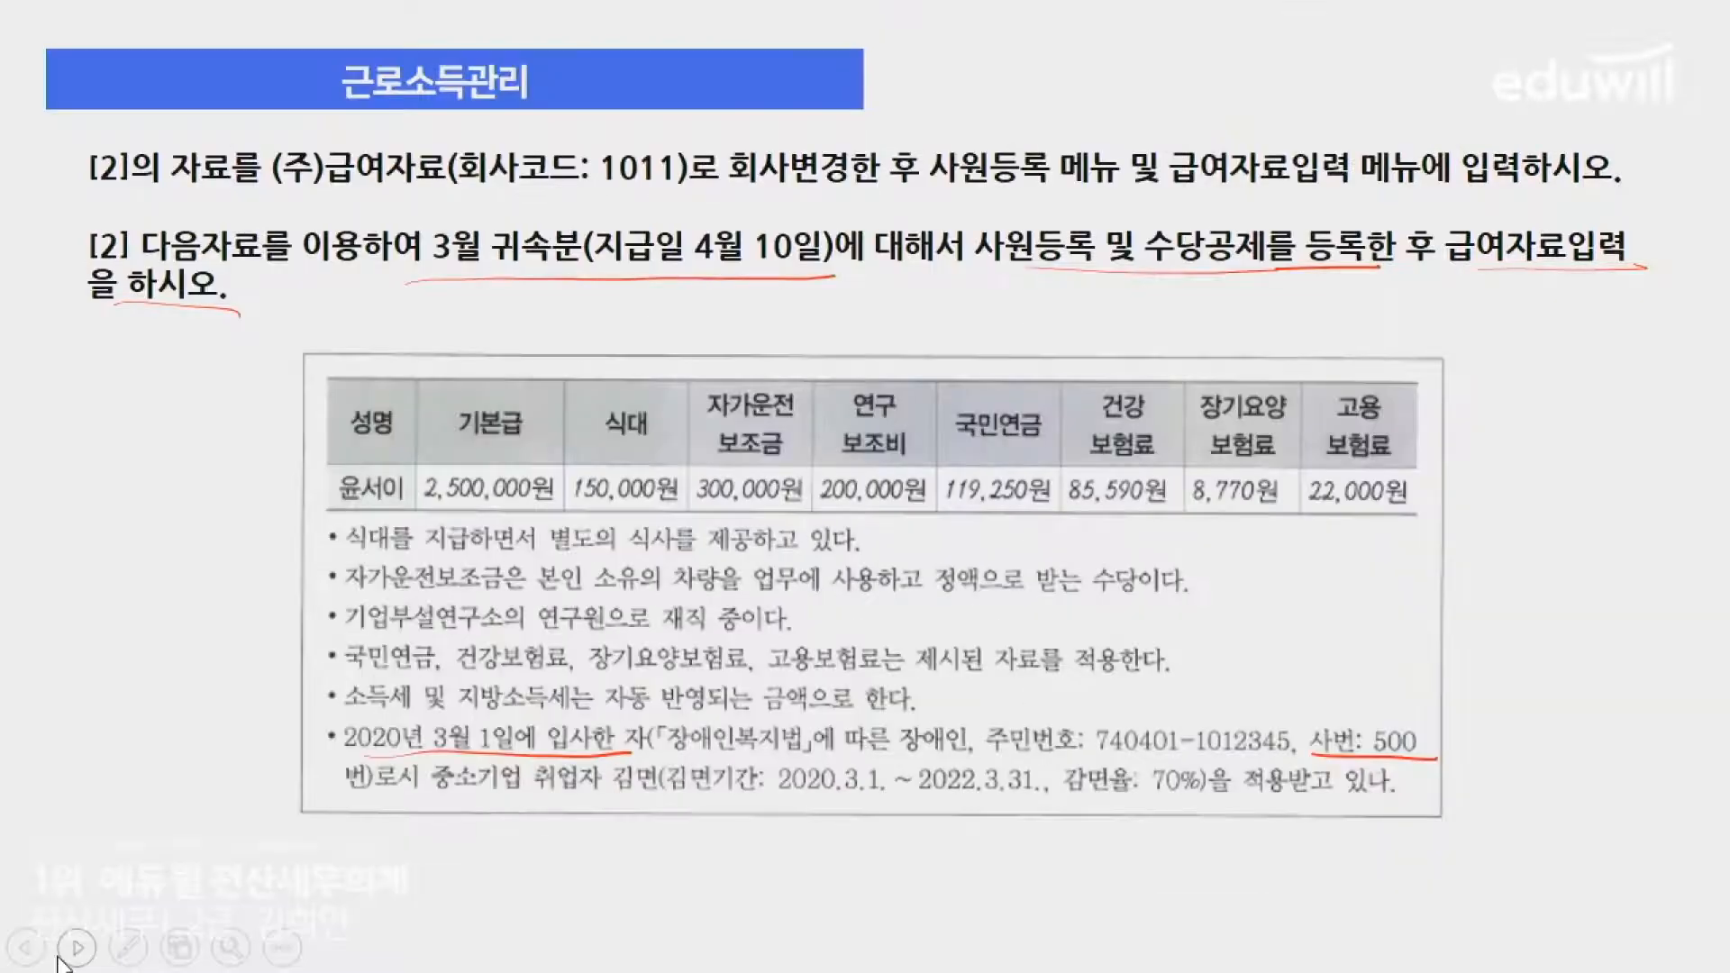
left_click_drag(683, 754, 964, 746)
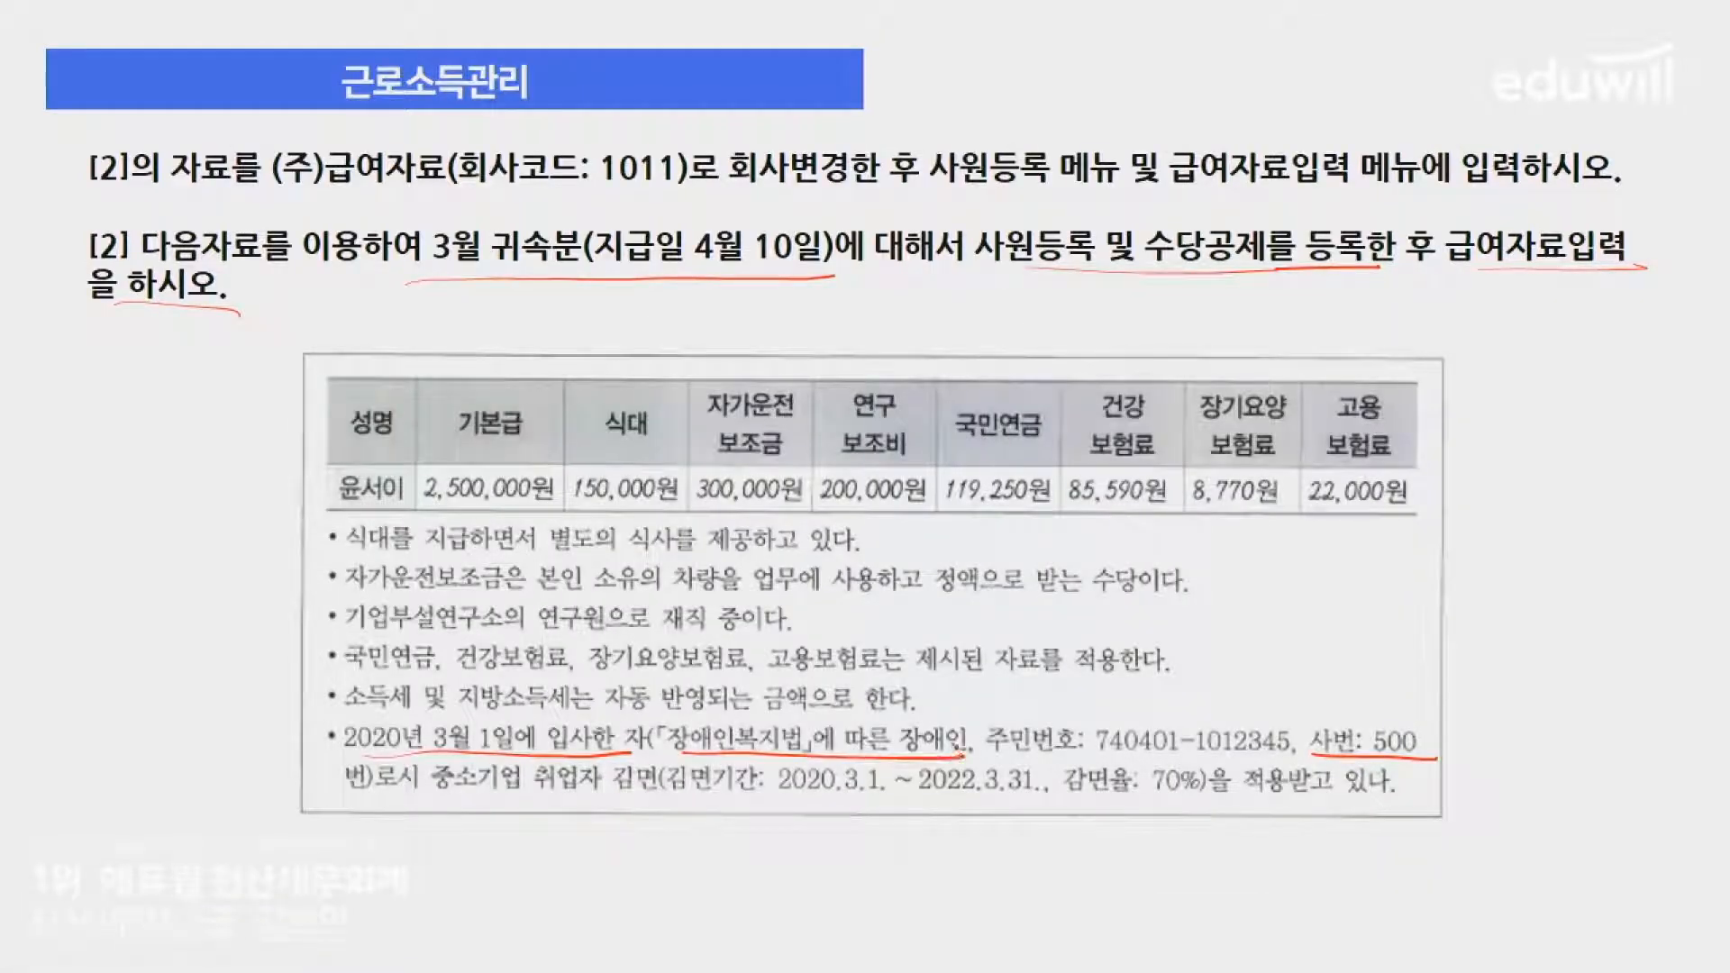
key("alt+Tab")
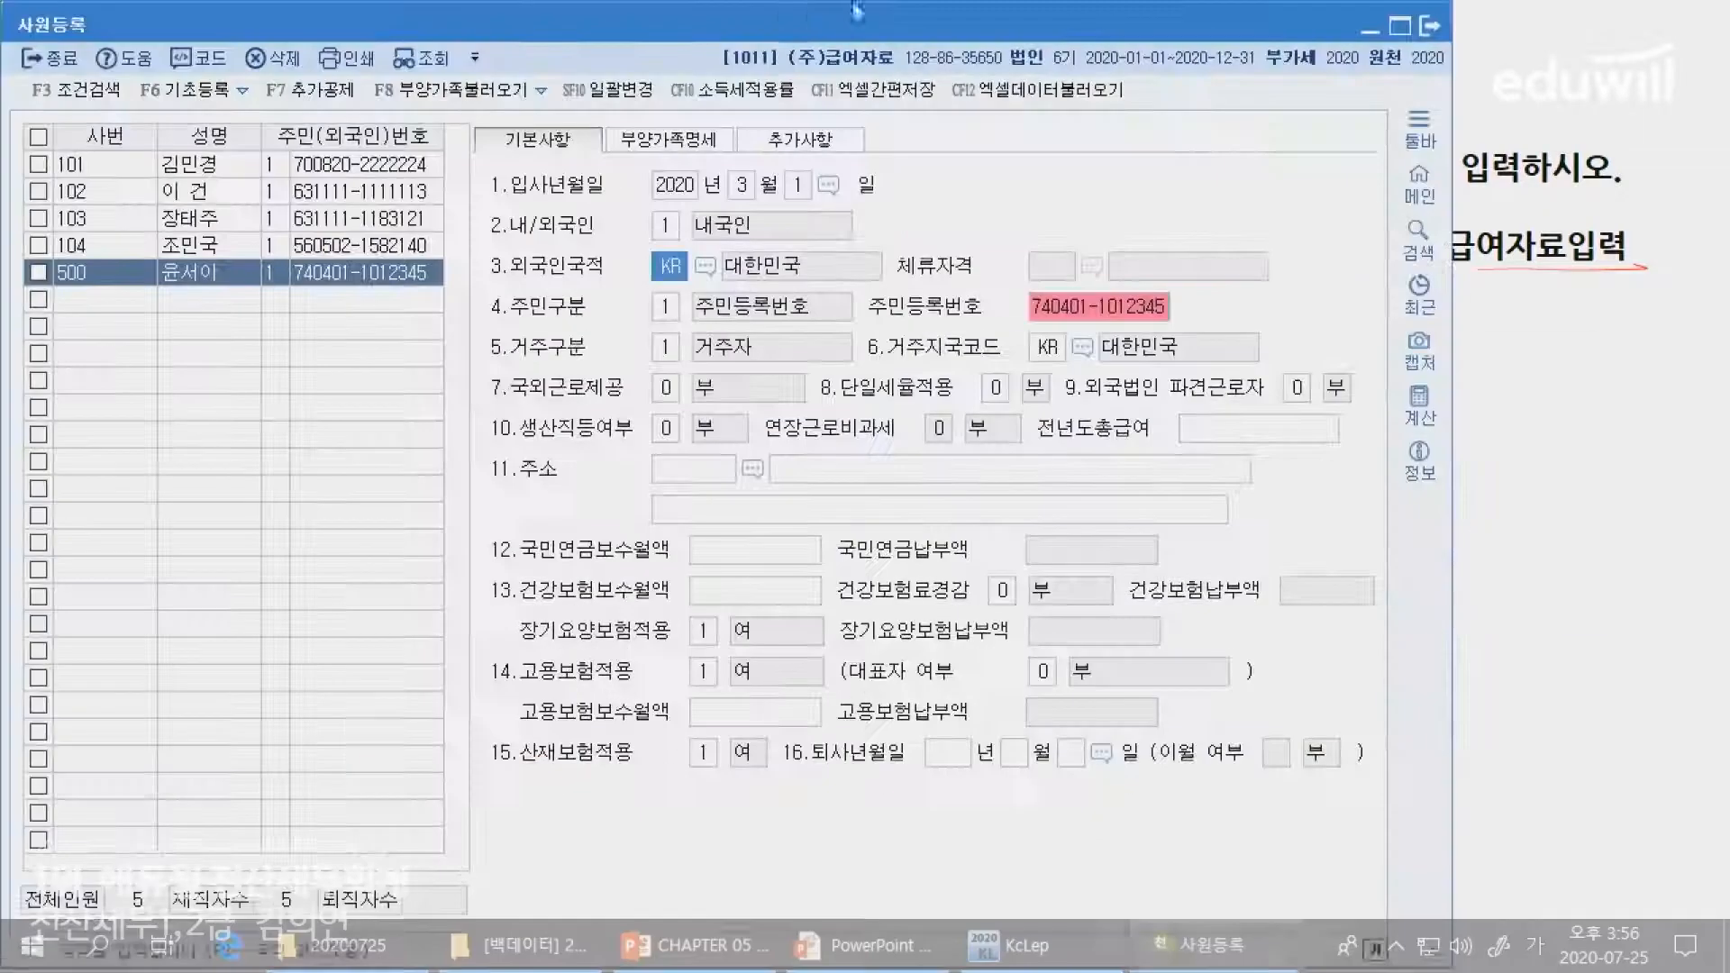
key("alt+Tab")
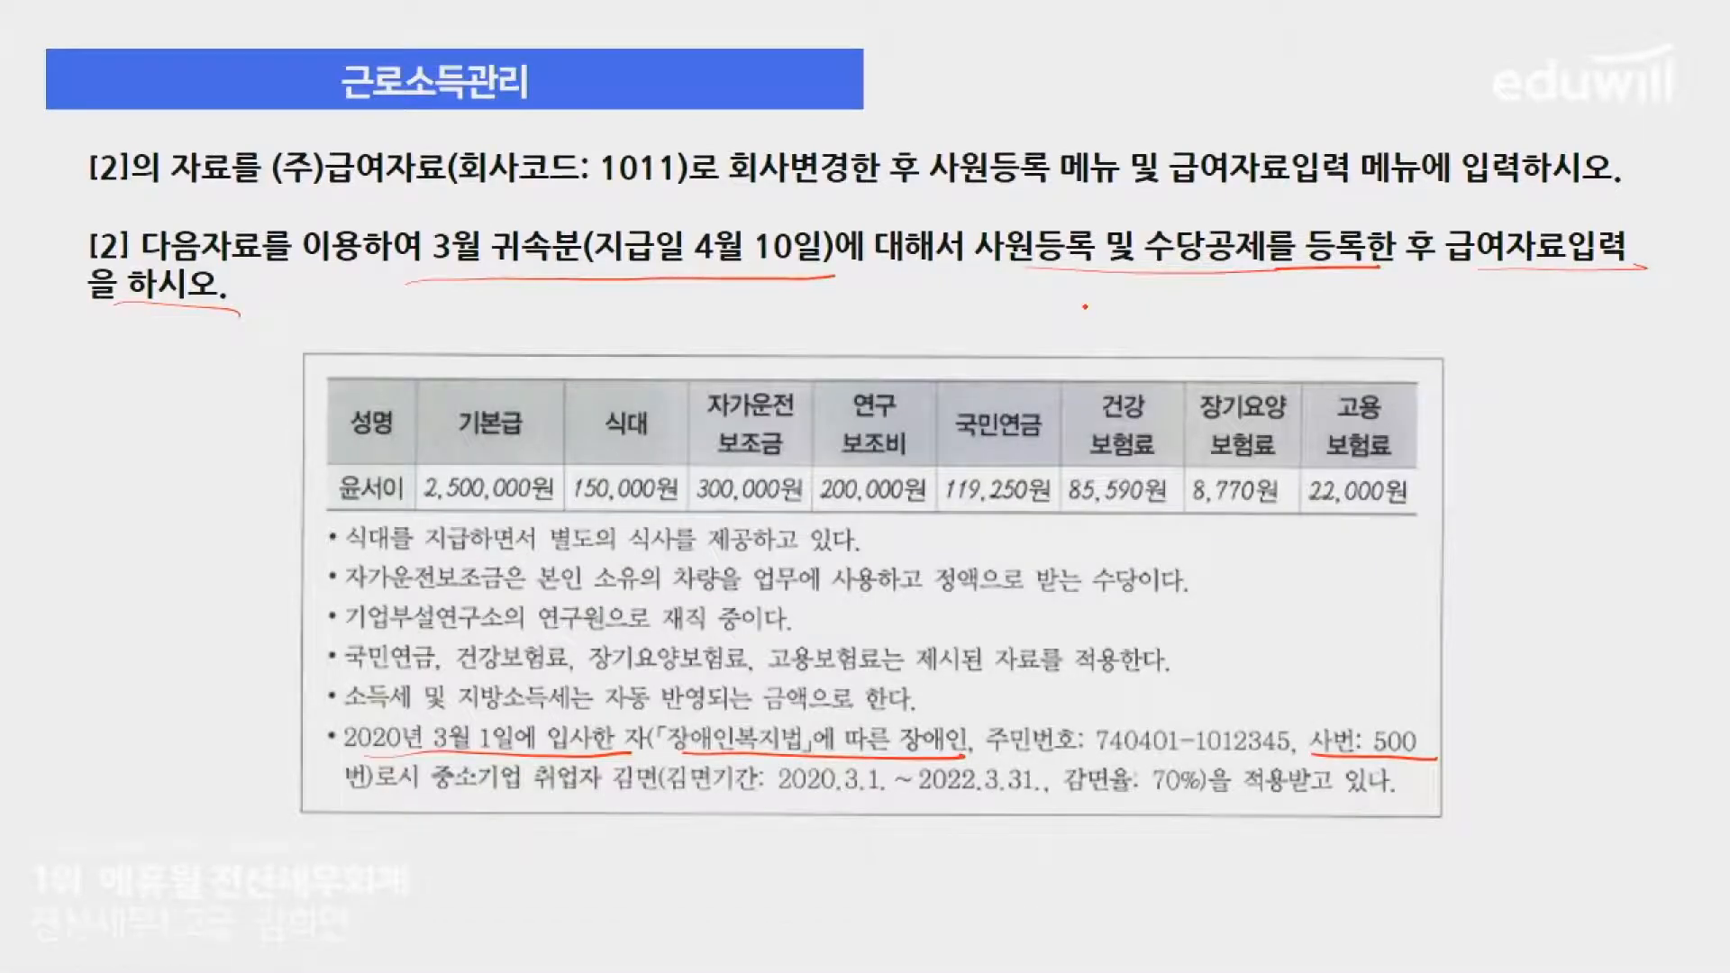
key("alt+Tab")
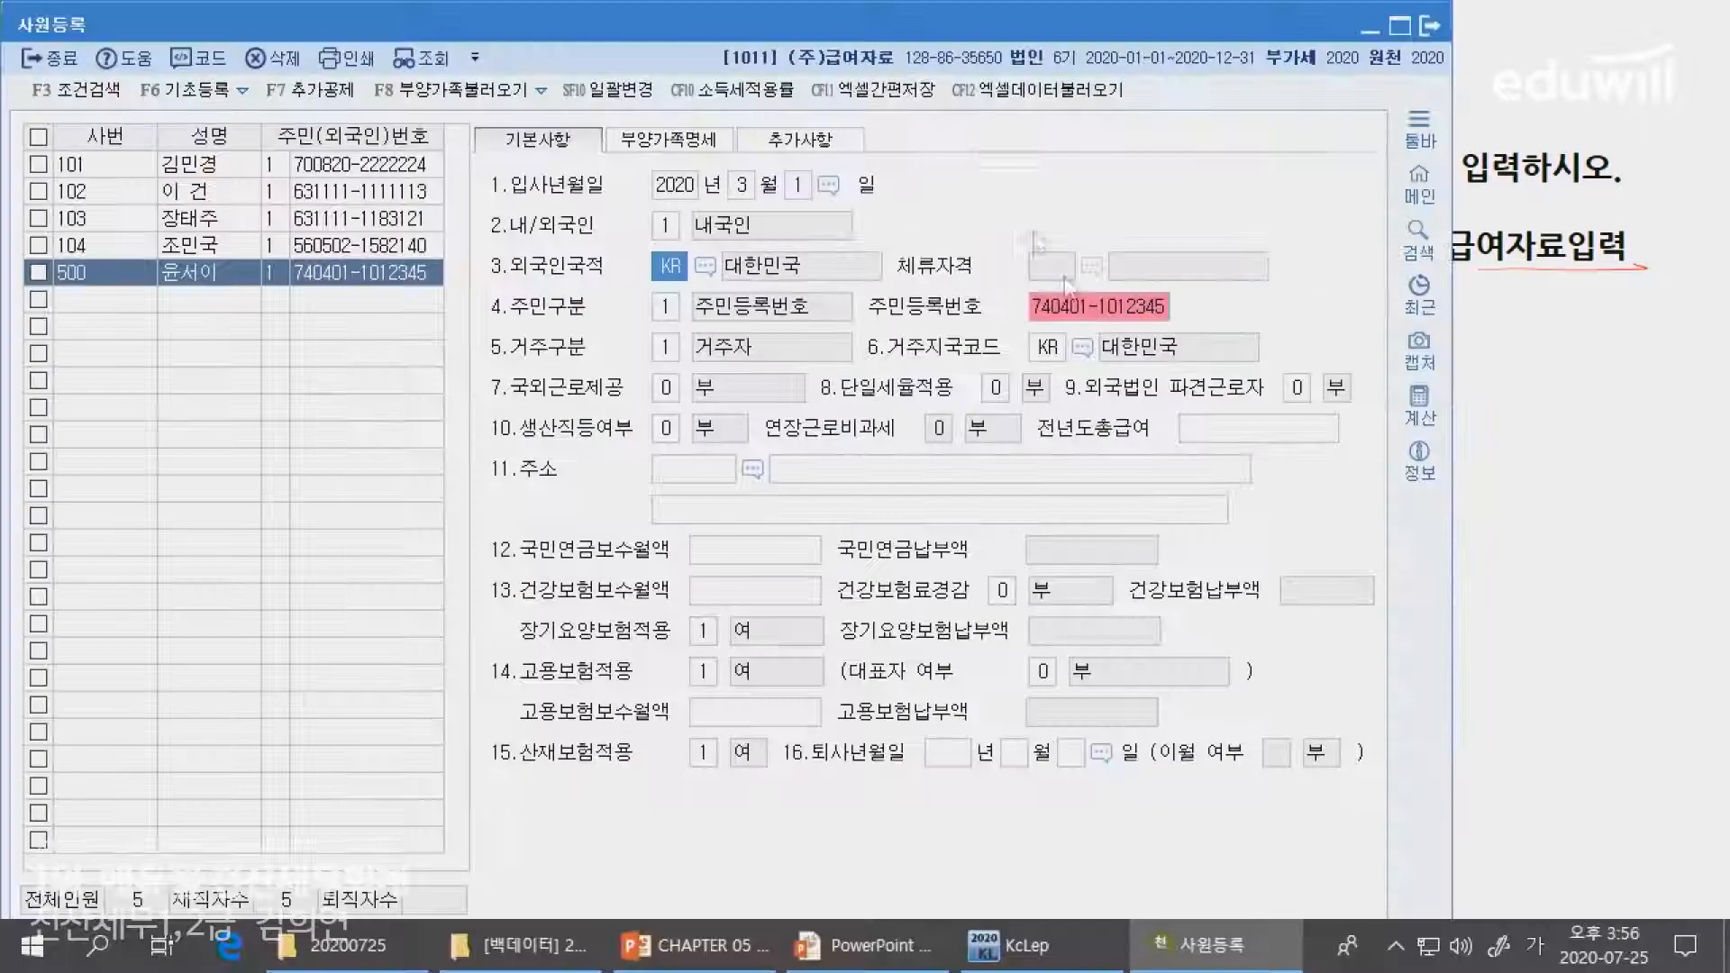
left_click(717, 144)
left_click(1049, 266)
left_click(1128, 260)
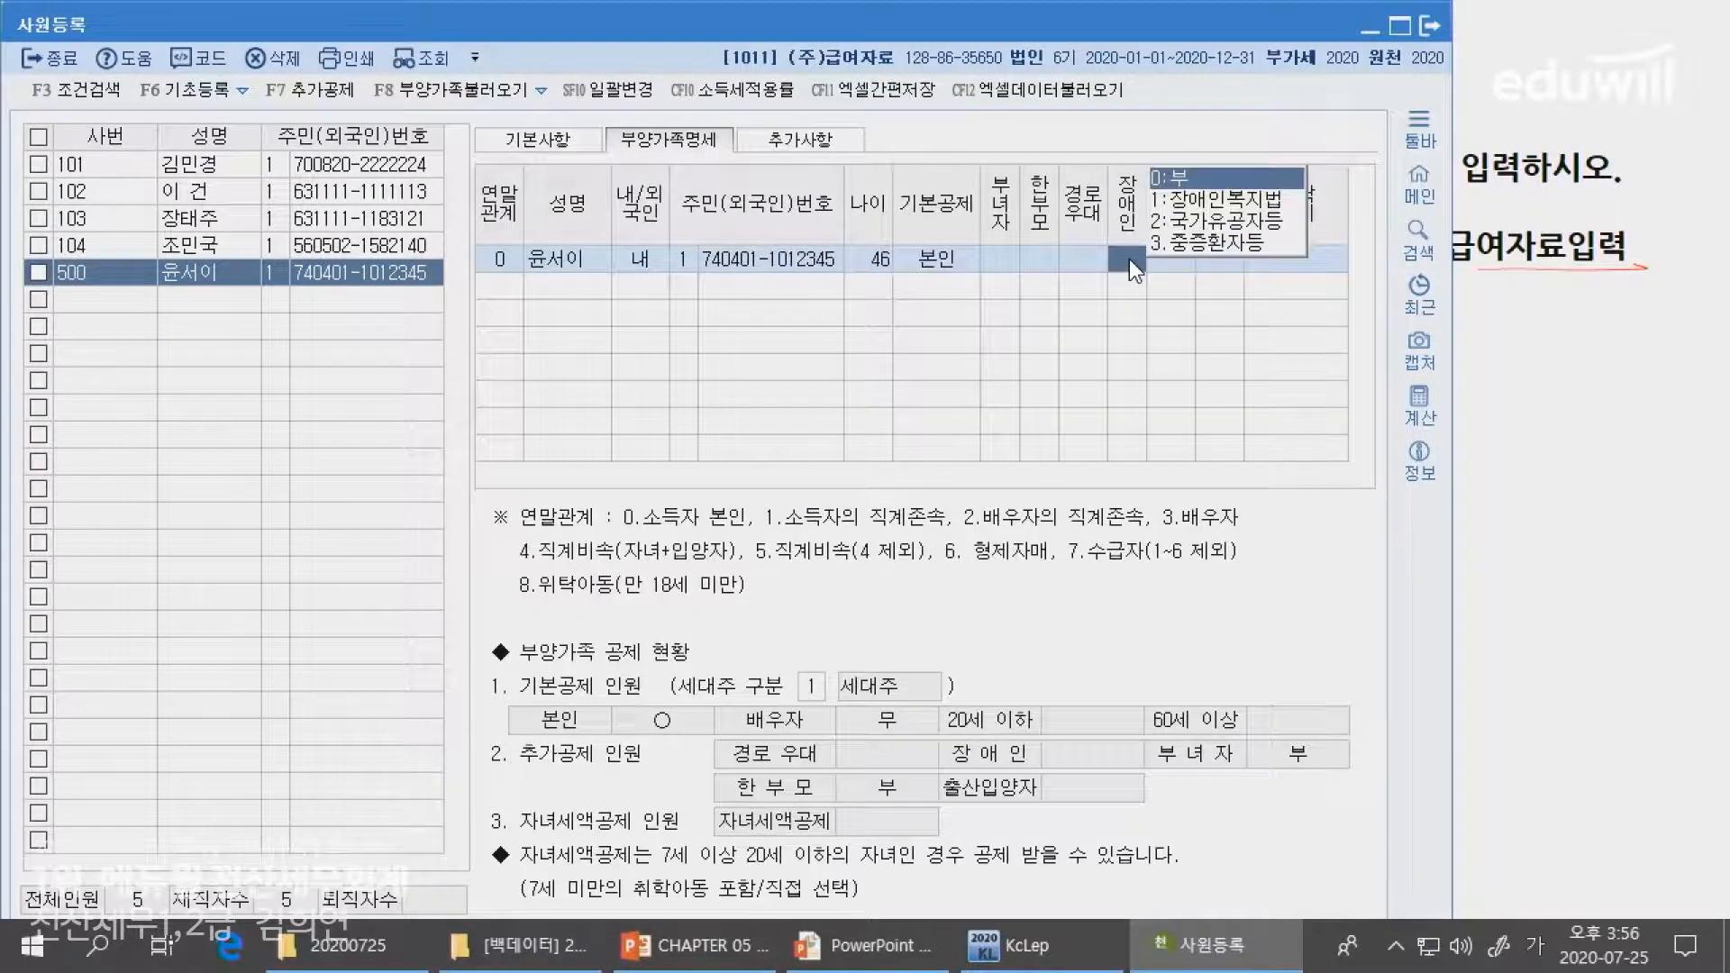
type("1")
key("Return")
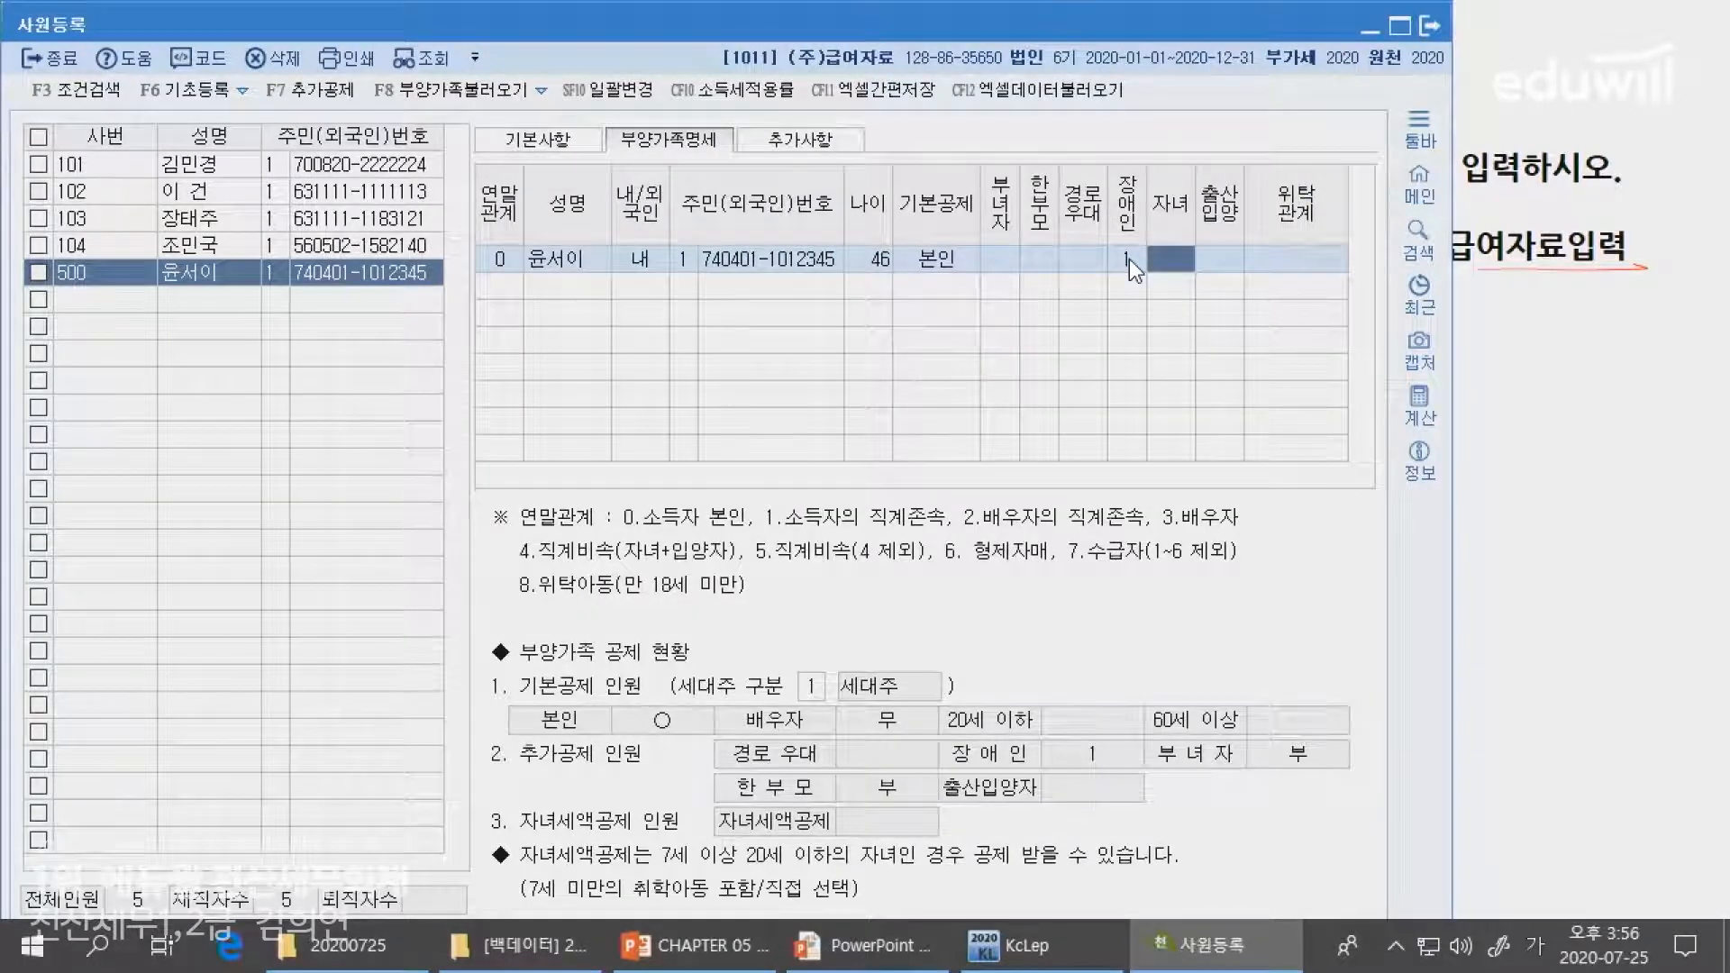
- Underline the SME employment reduction note on the slide and set the new employee's 중소기업취업감면여부 to 1 (여)
key("alt+Tab")
key("alt+Tab")
key("alt+Tab")
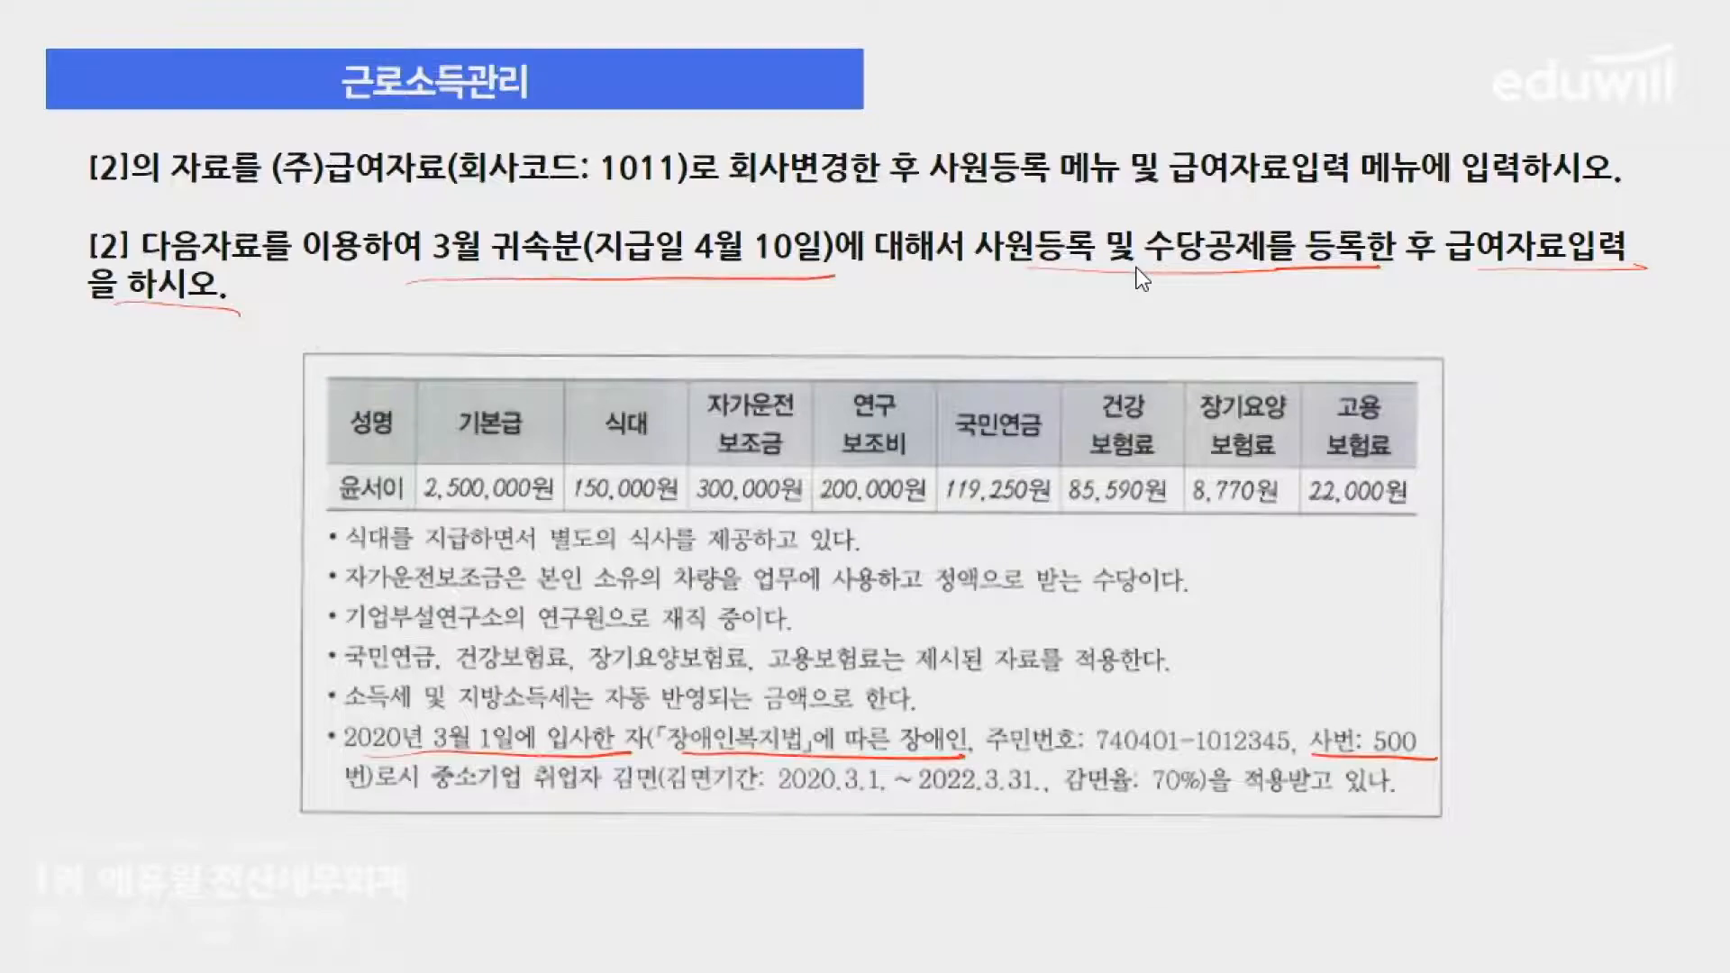
left_click_drag(1054, 748, 1284, 753)
left_click_drag(436, 789, 647, 795)
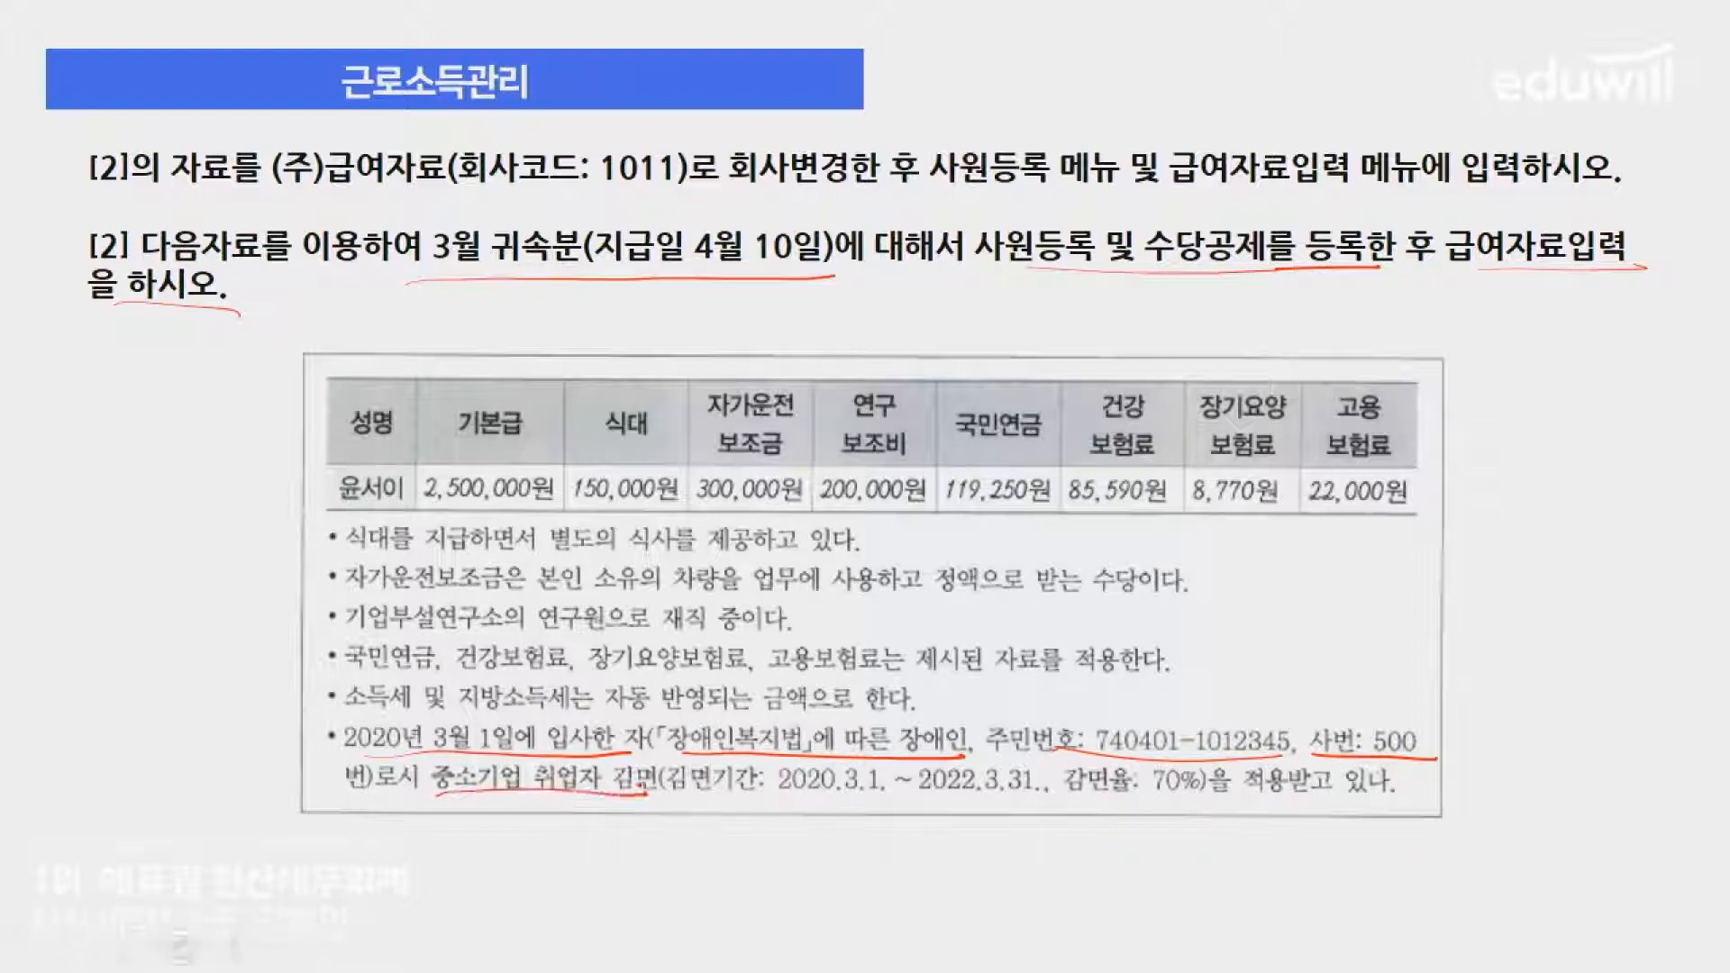
key("alt+Tab")
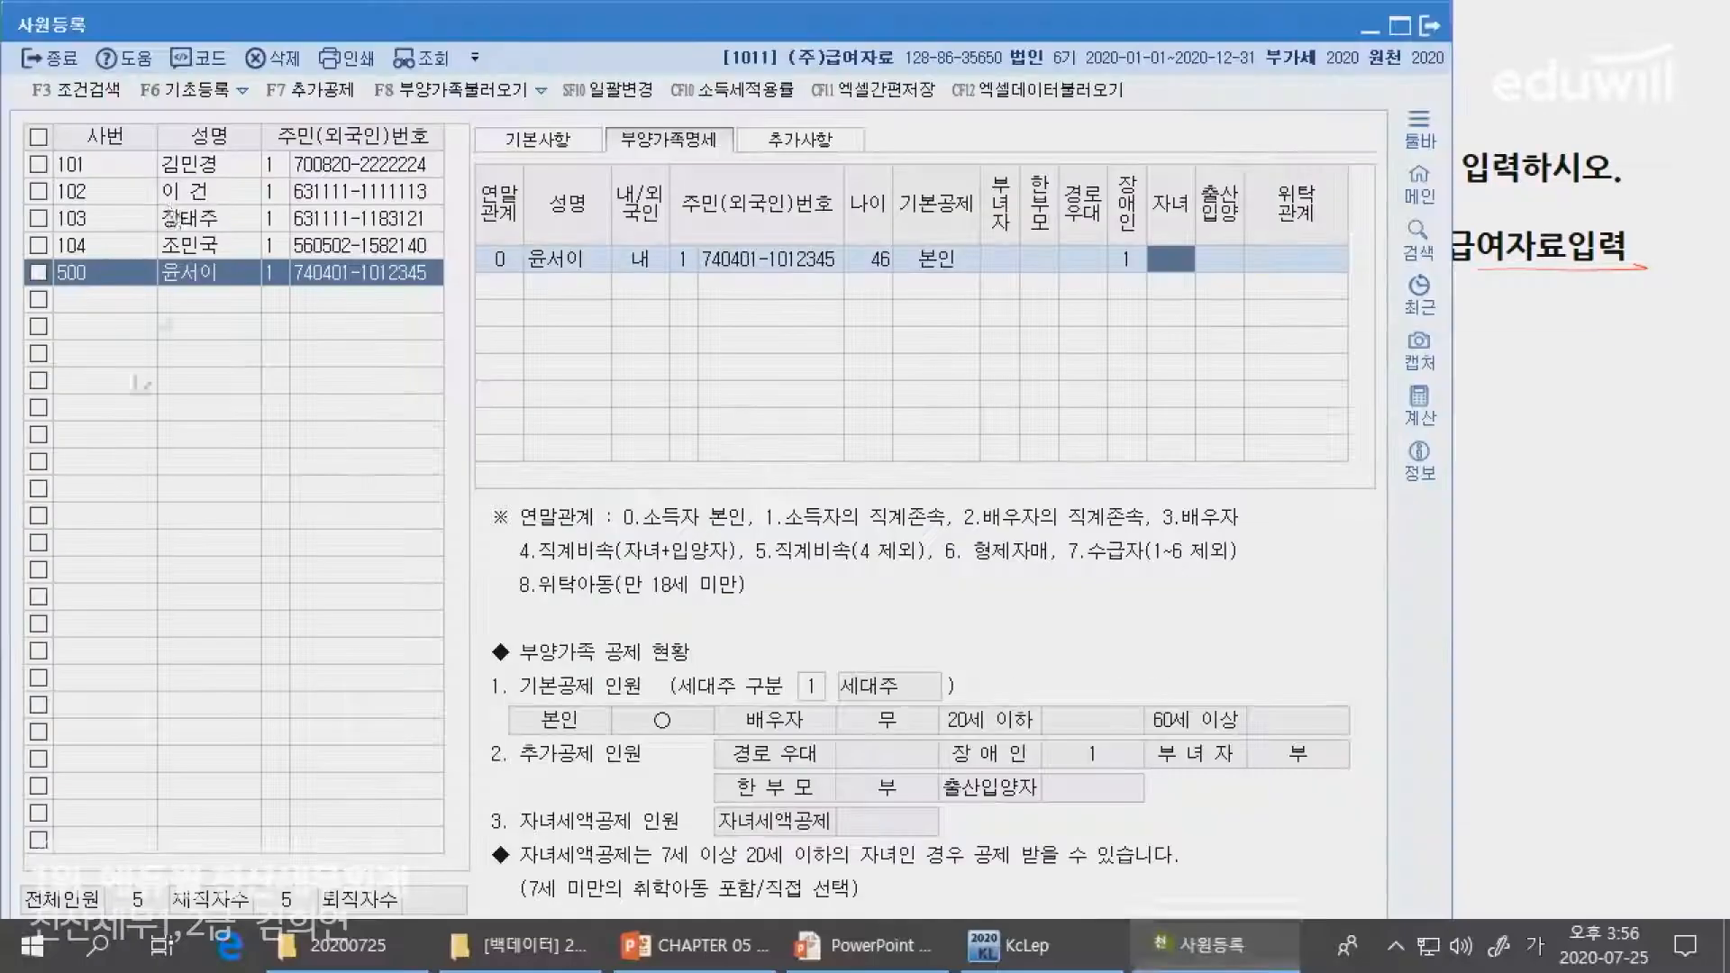
left_click(796, 144)
left_click(748, 645)
type("1")
key("Return")
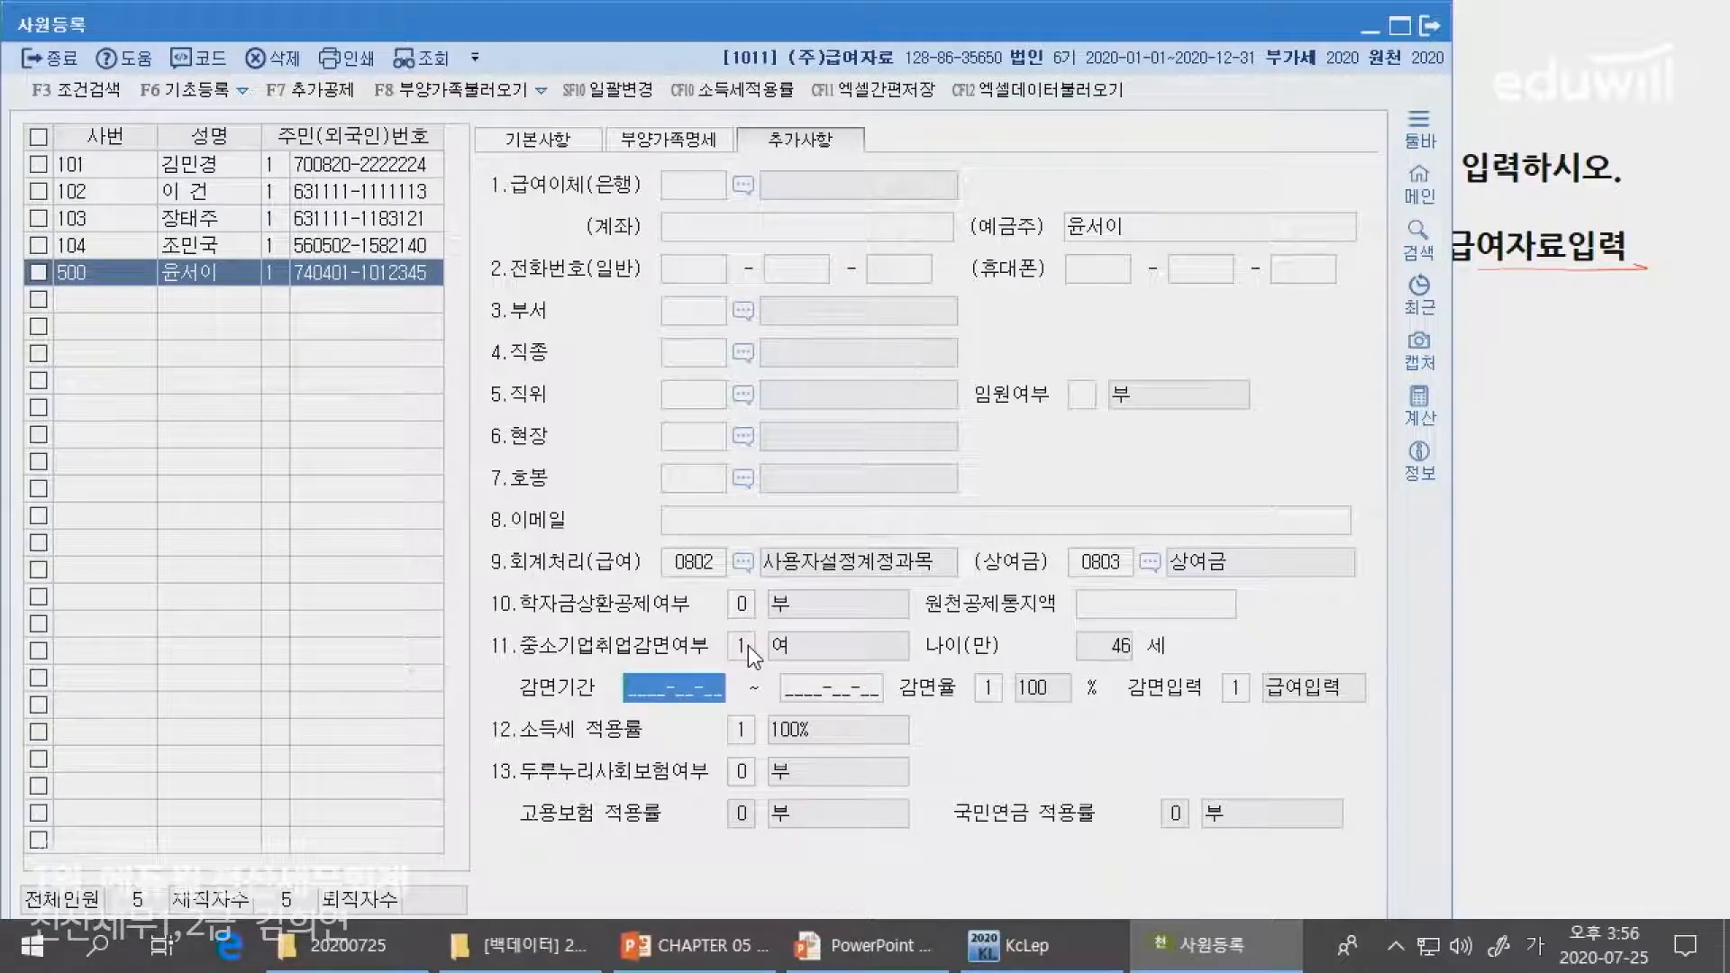
- Set the reduction period to 2020-03-01 through 2022-03-31, the reduction rate to 70% and the reduction entry (감면입력) to 급여입력
type("2020")
type("03012022")
type("0331")
type("3")
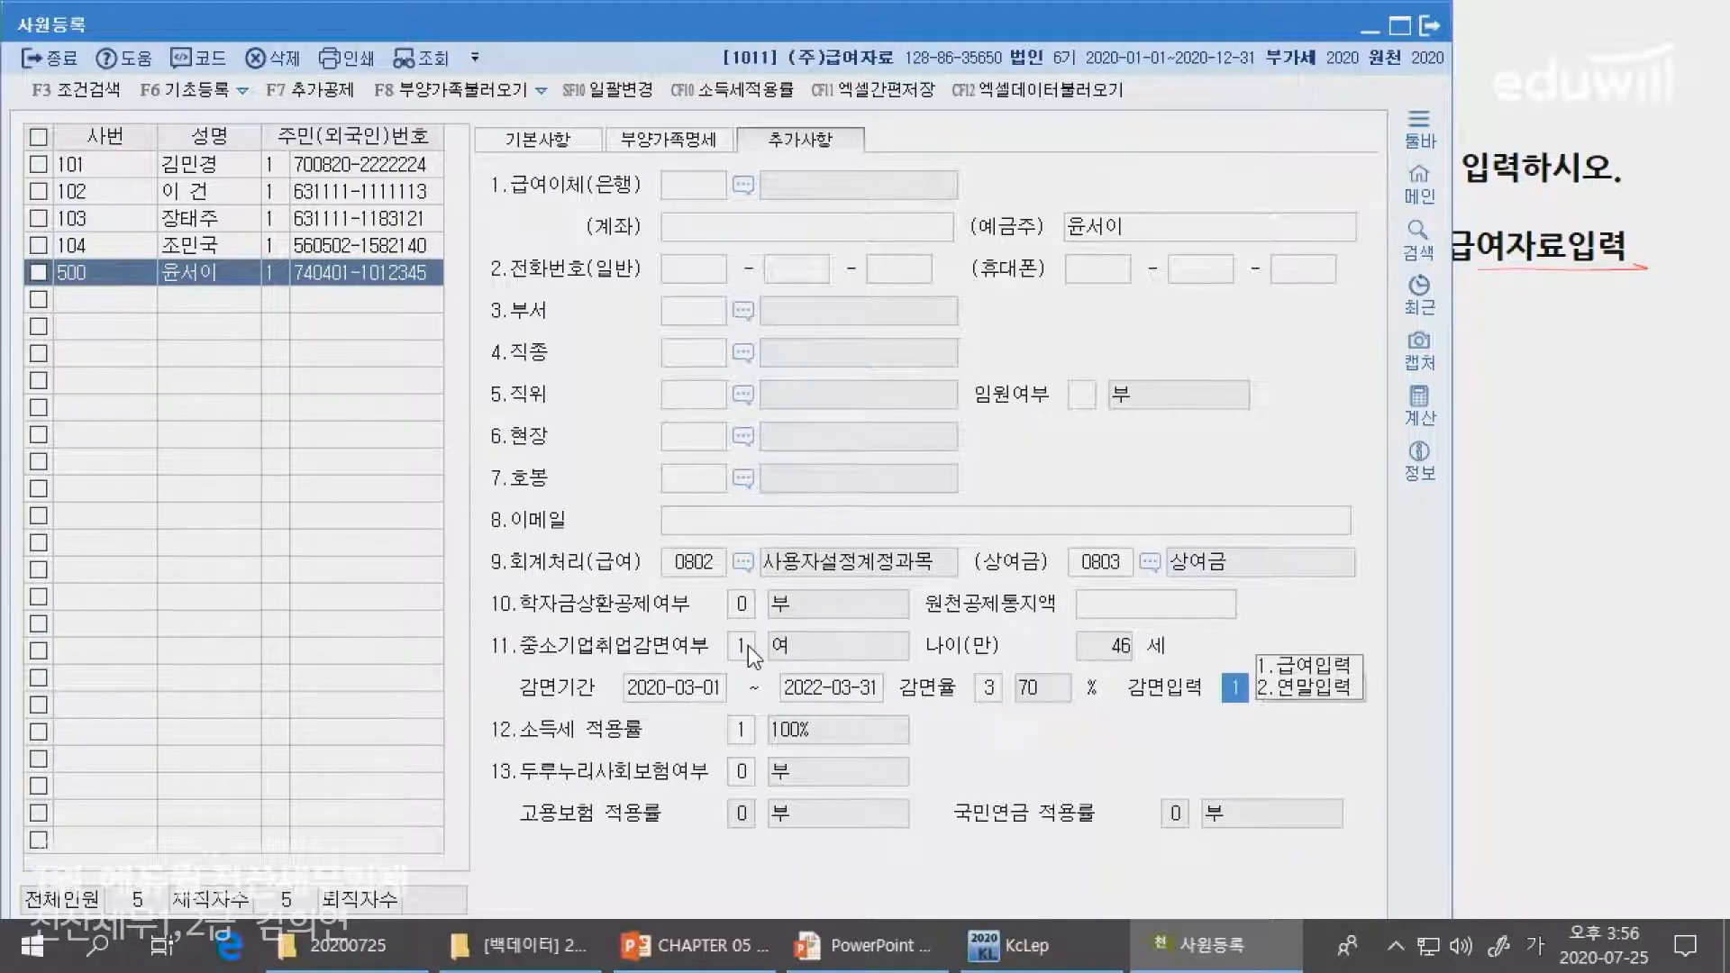
type("1")
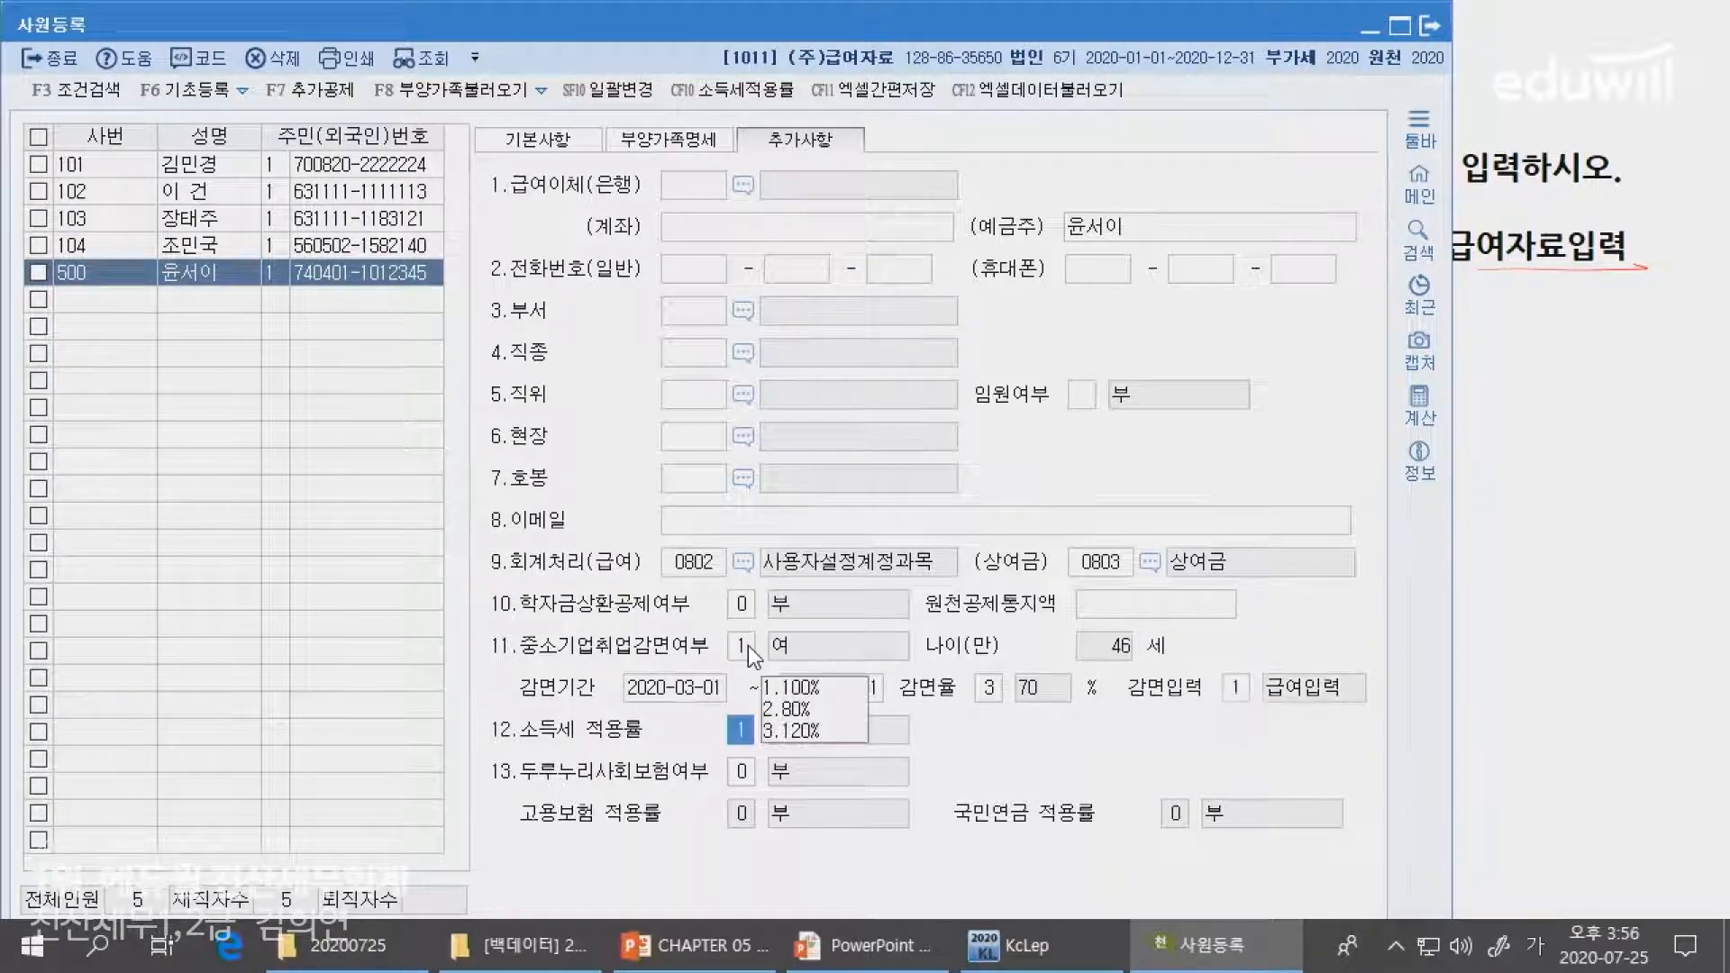
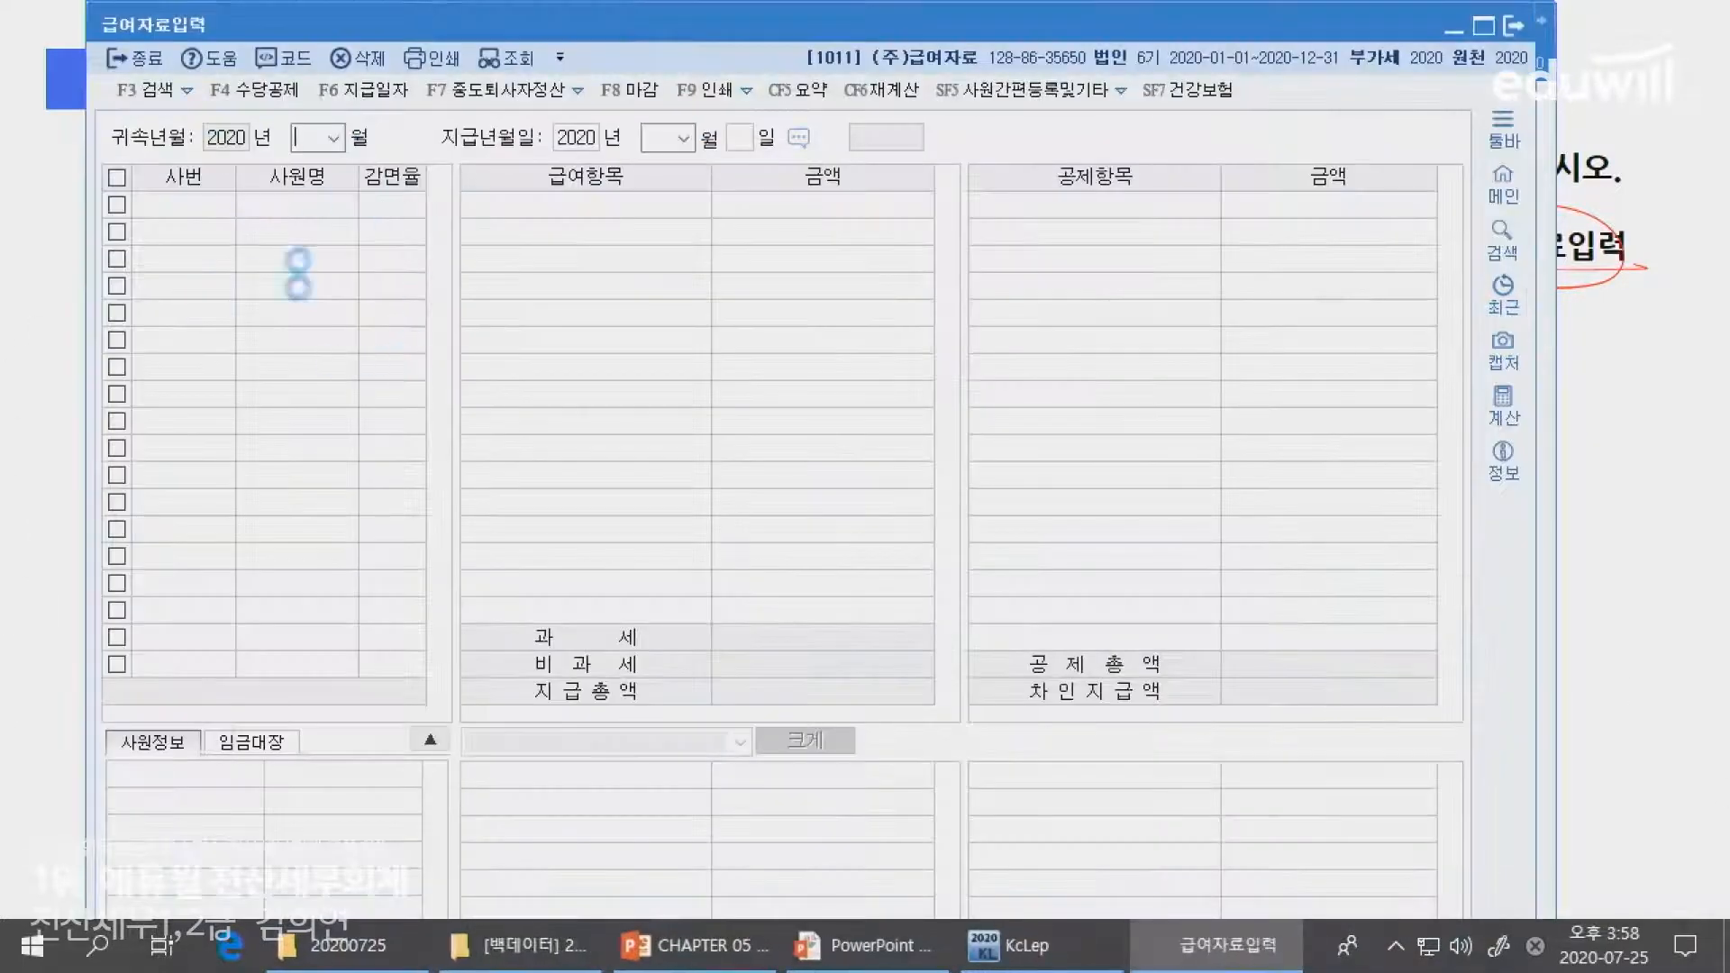
- Open the allowance and deduction registration (수당공제등록) and set the non-taxable meal allowance (식대) to not used (부)
left_click(243, 90)
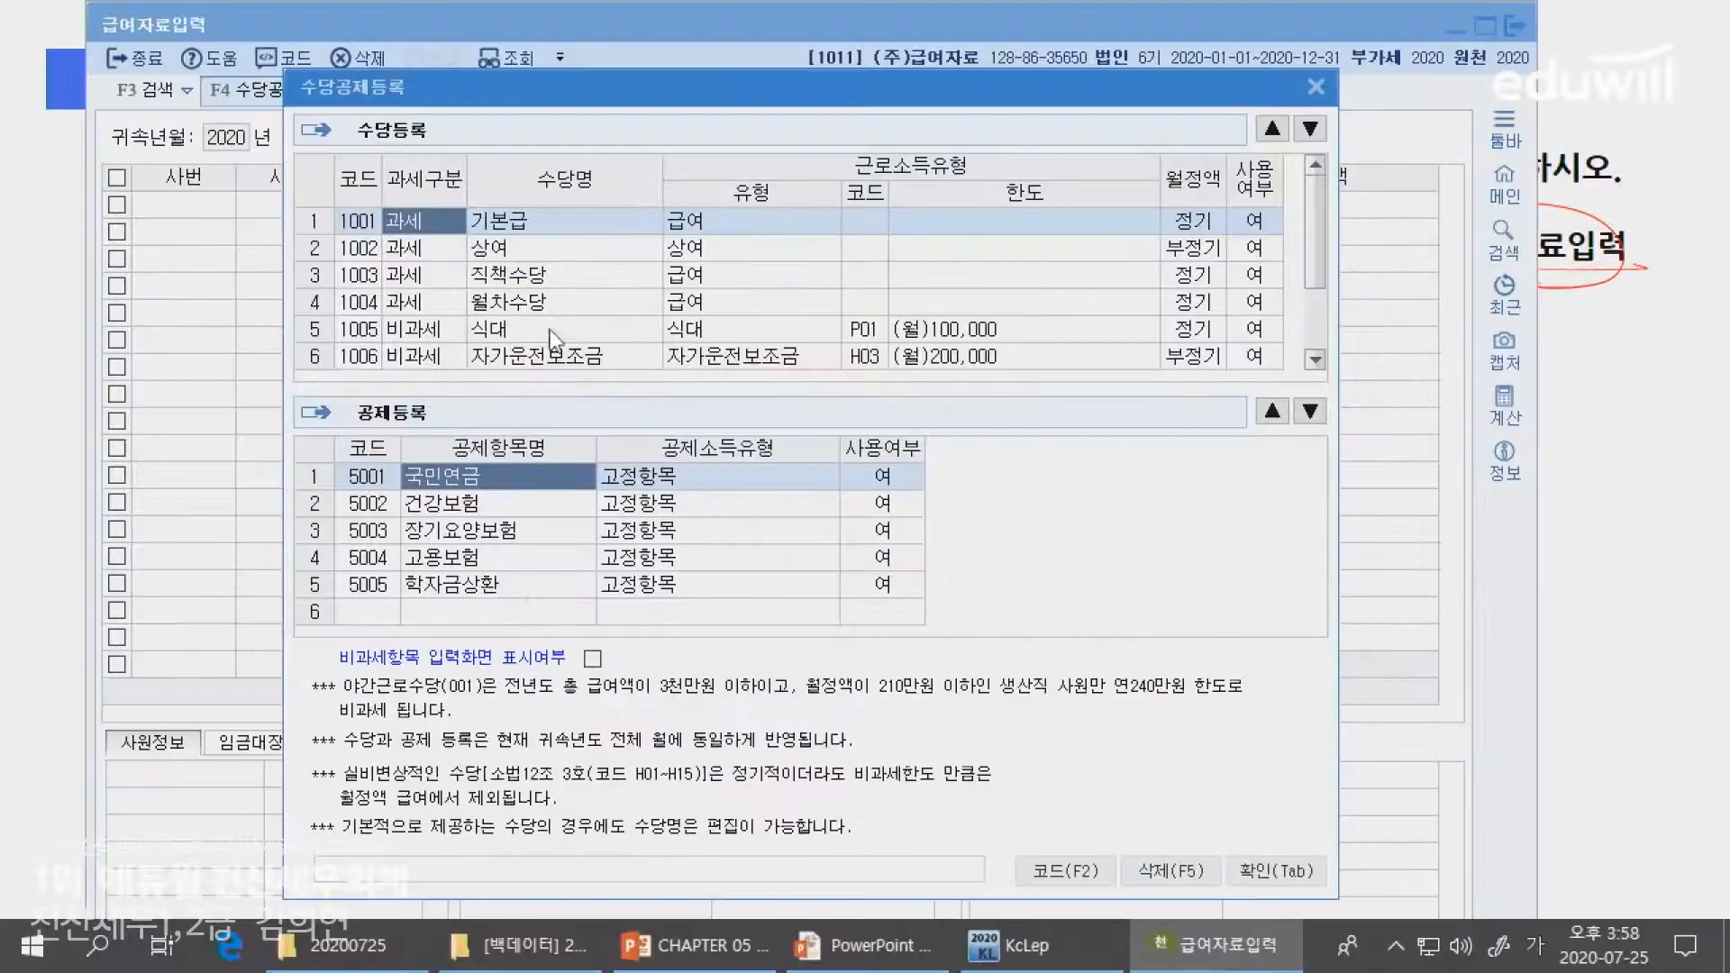
left_click(548, 336)
left_click(1257, 333)
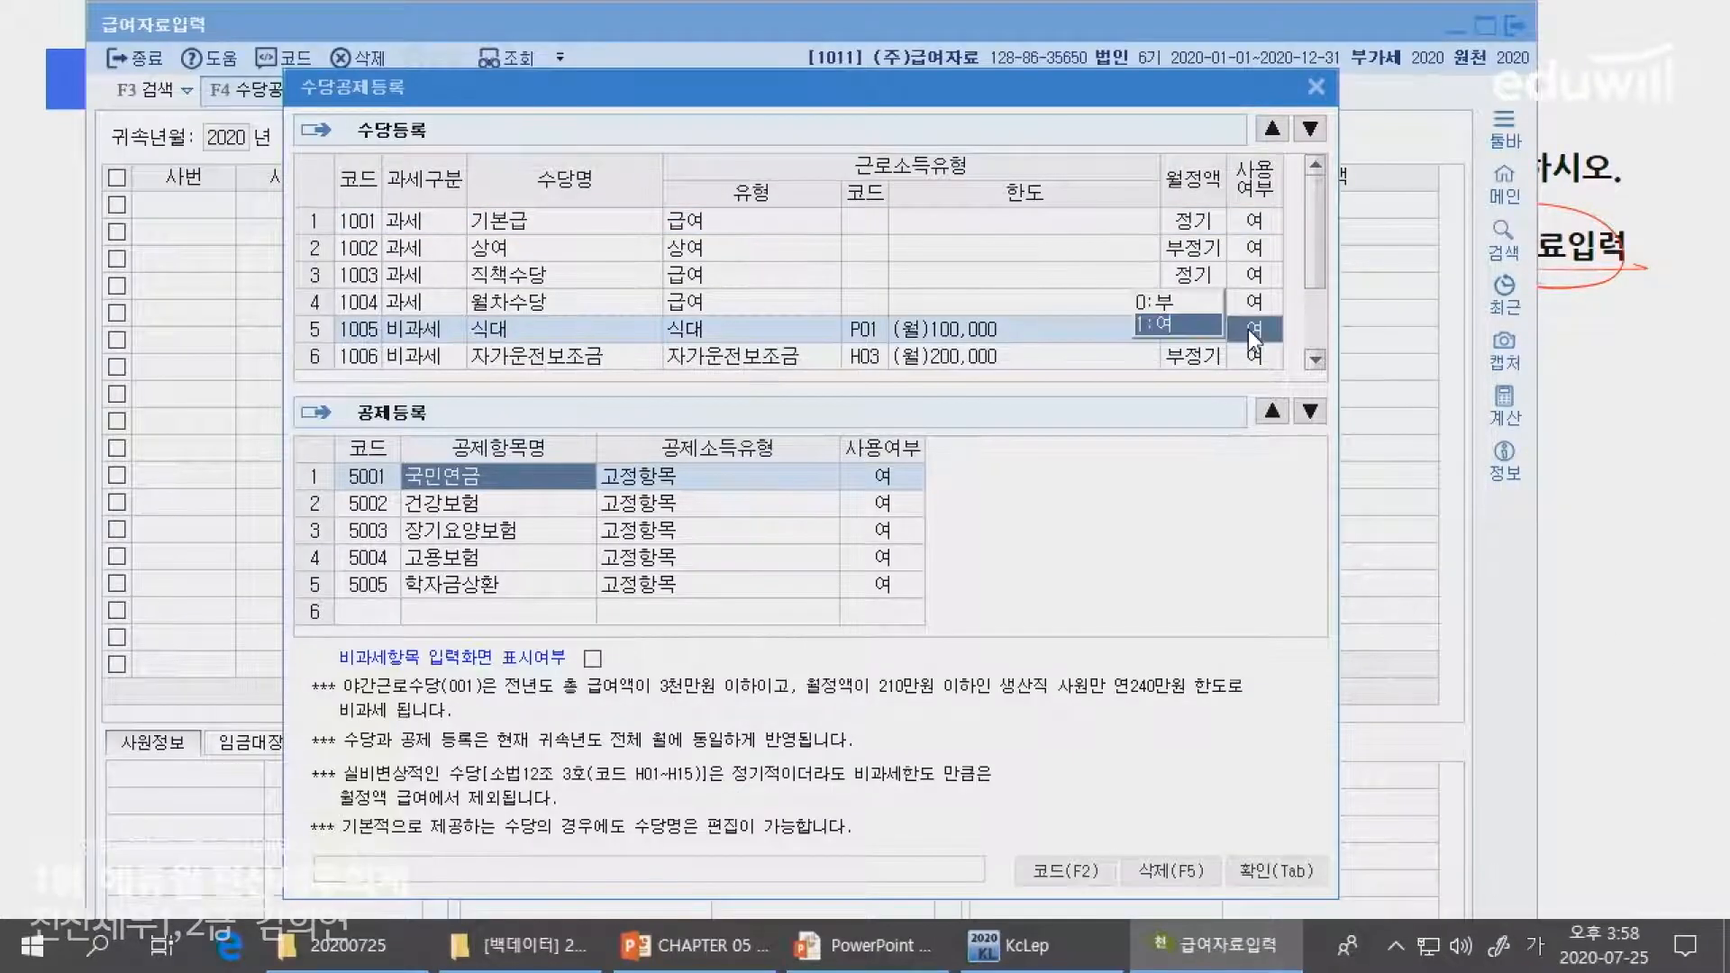
key("0")
key("Return")
- Add a new taxable (과세) allowance named 식대 with type 급여, regular (정기) and in use (여)
key("Return")
key("Return")
key("Return")
key("Return")
key("Return")
key("Return")
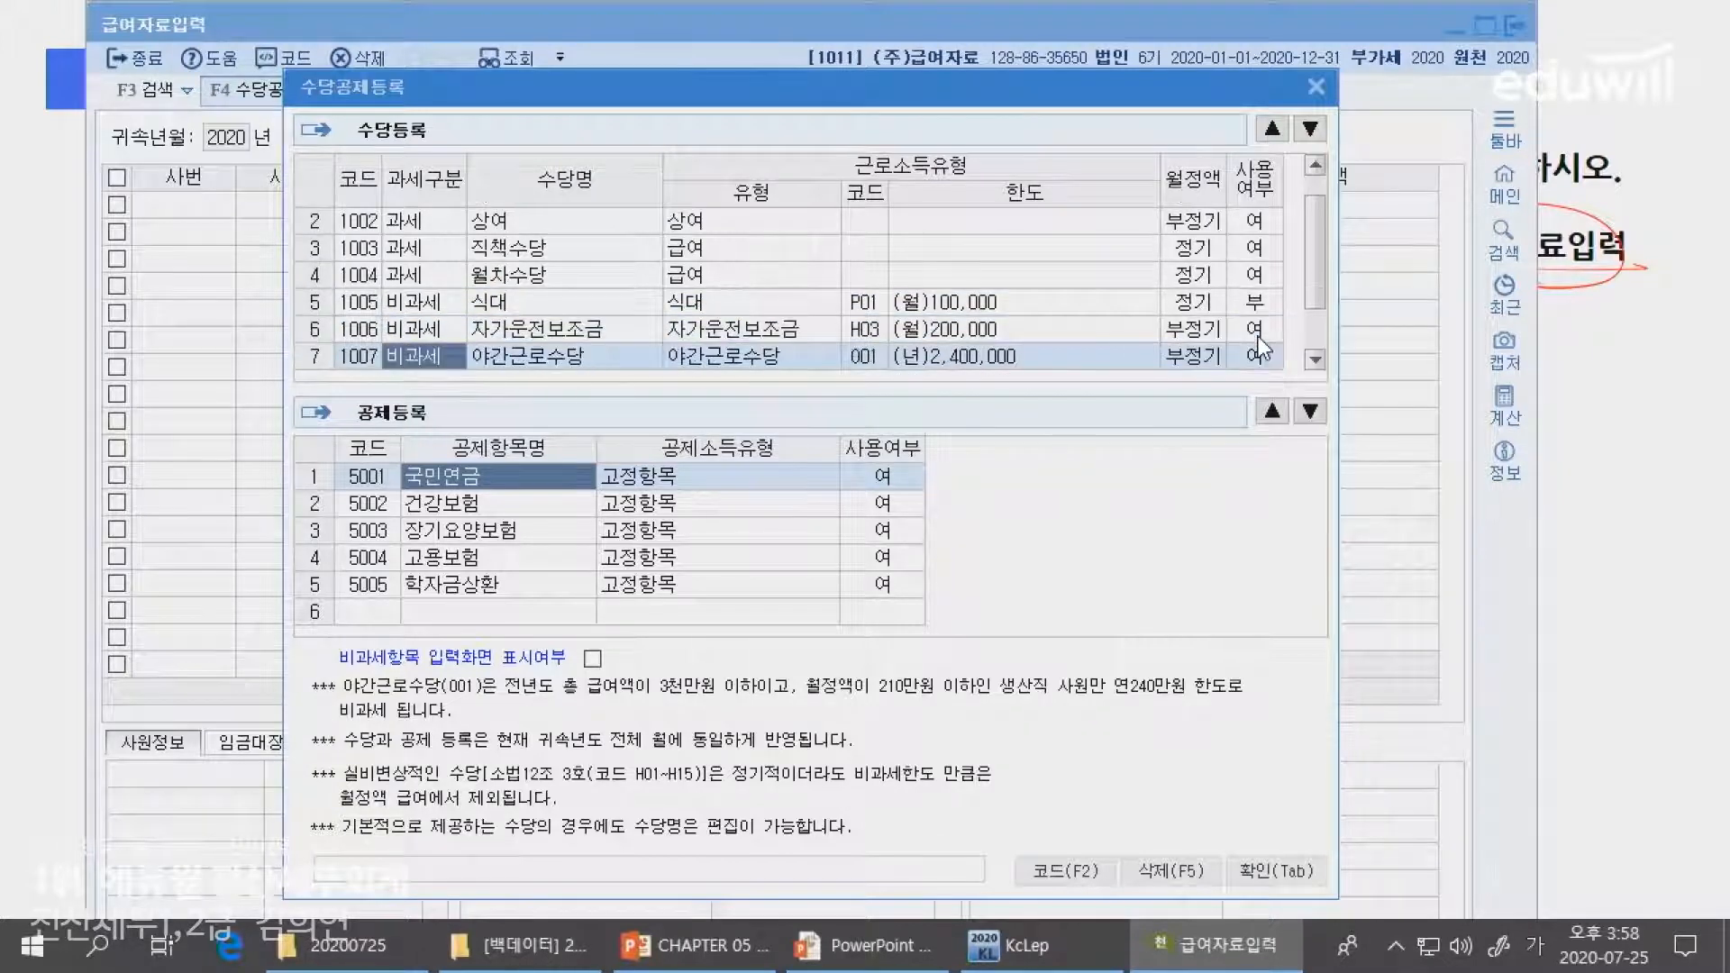
key("Return")
key("Return")
key("Return")
key("1")
key("Return")
type("ㅅ히대")
key("Return")
key("Return")
key("Return")
key("Return")
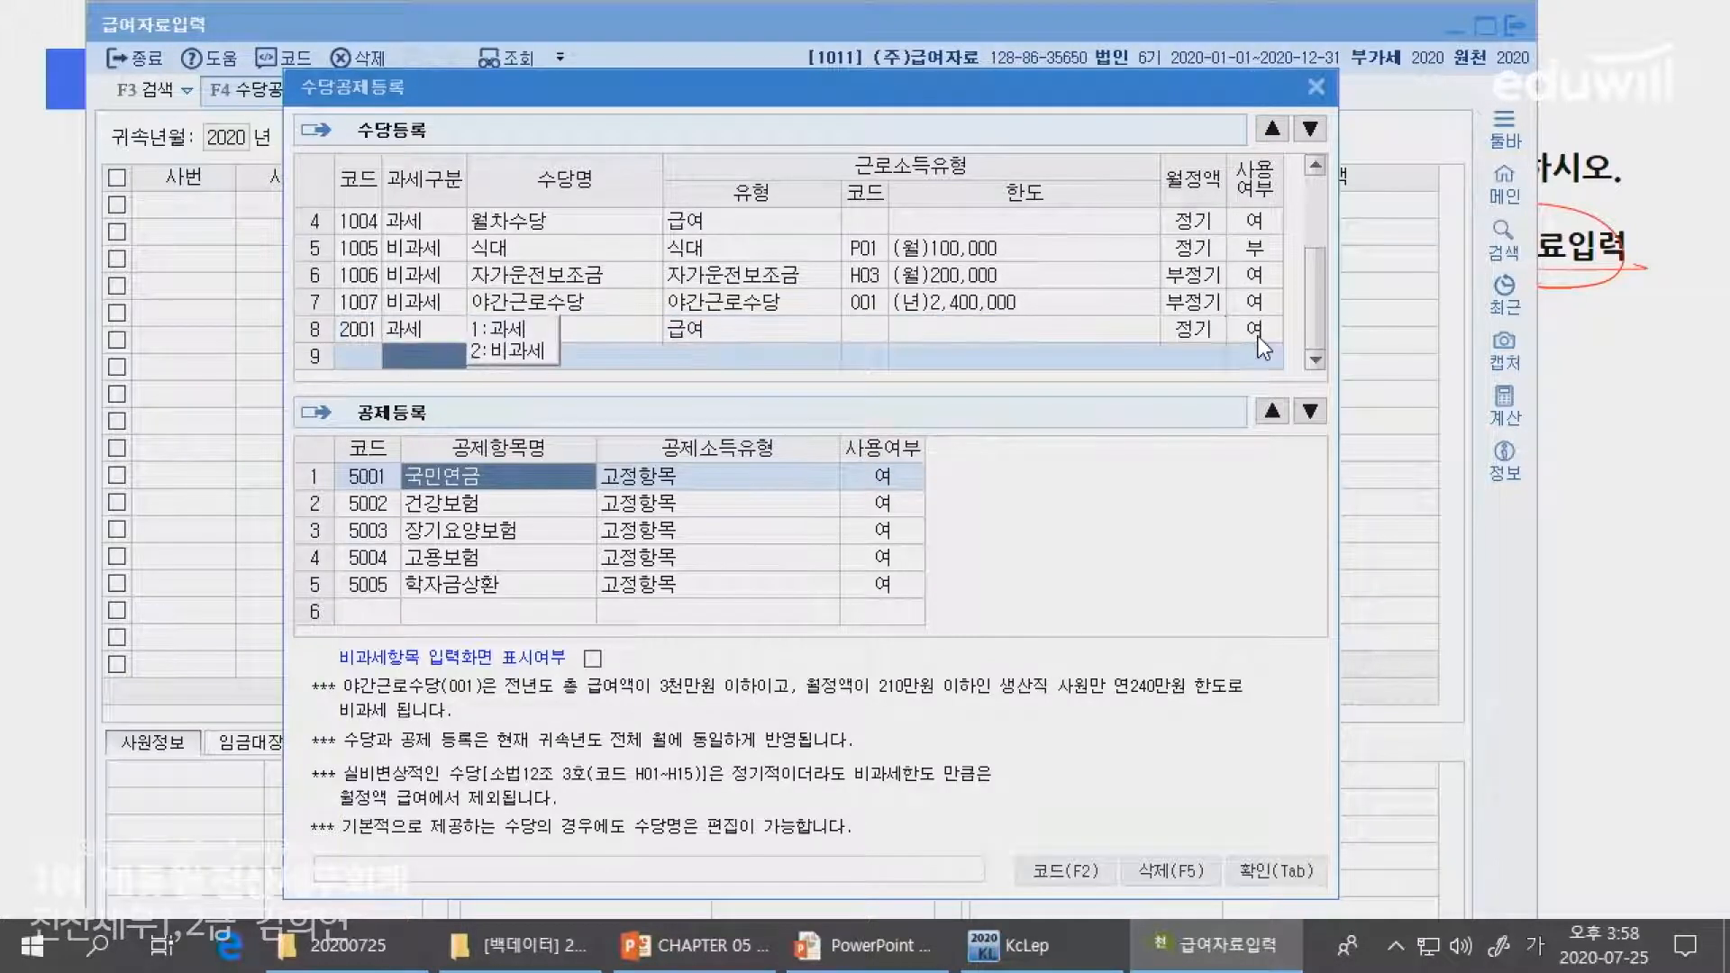
- Review the registered meal and driving allowances and compare them with the pay items on the exercise slide
scroll(602, 295, "up", 1)
scroll(598, 287, "down", 1)
left_click(647, 231)
scroll(546, 266, "up", 1)
left_click(542, 331)
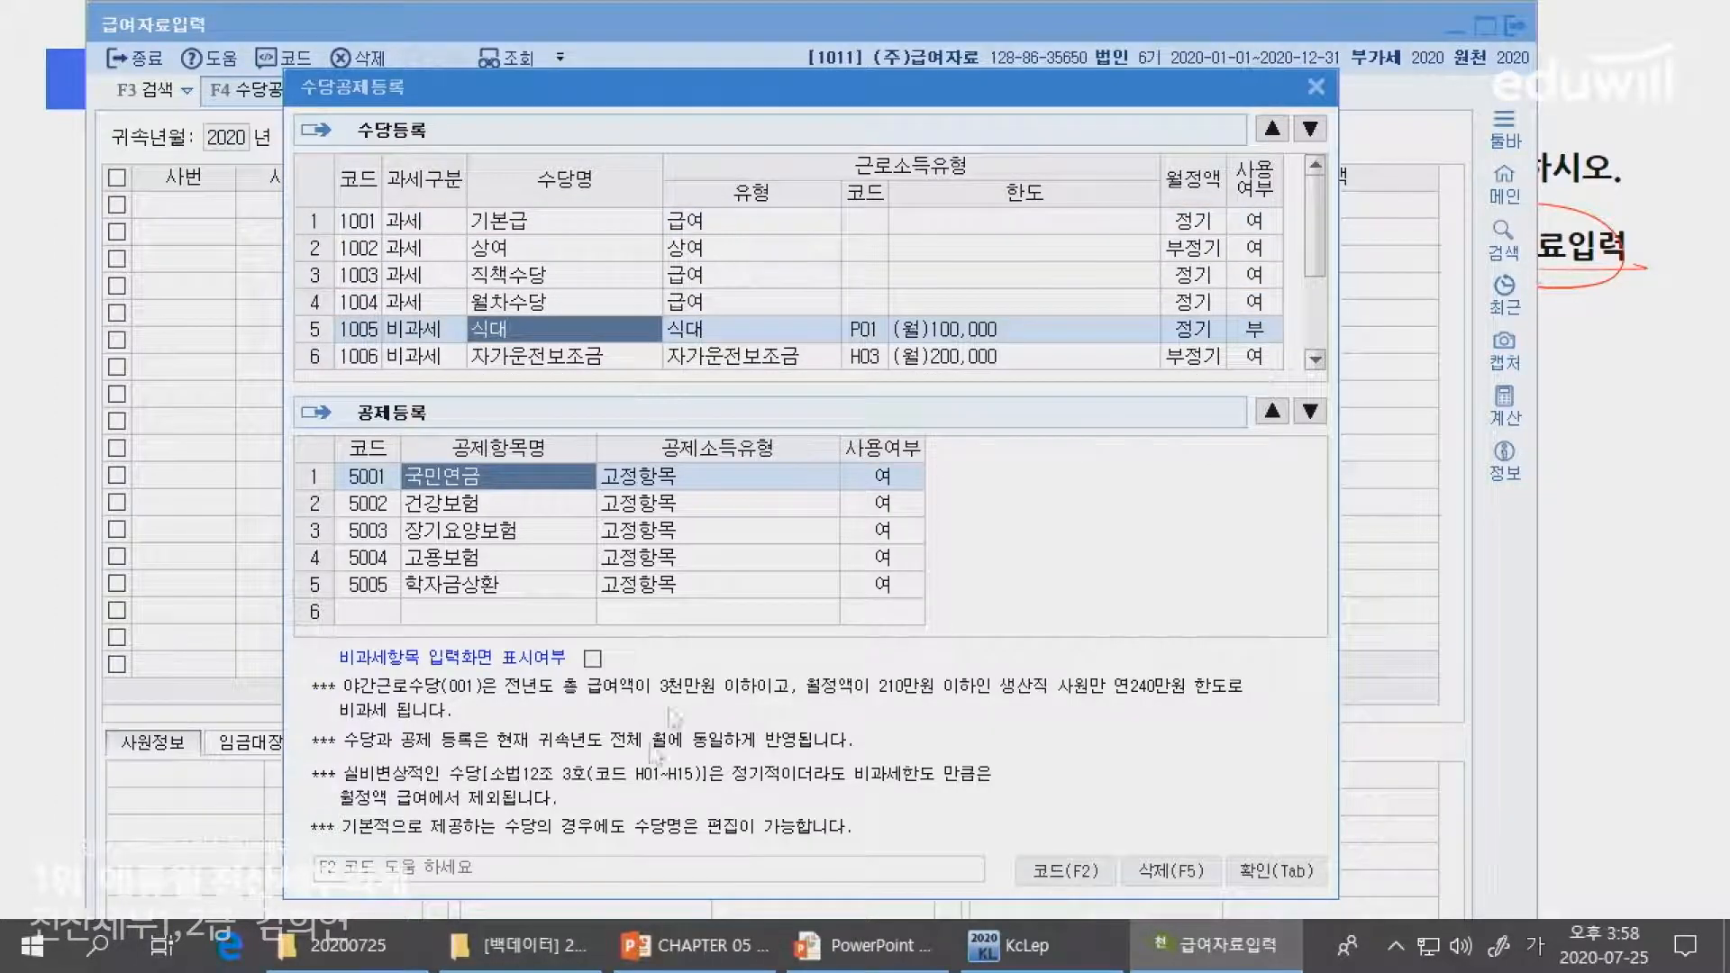
key("alt+Tab")
key("alt+Tab")
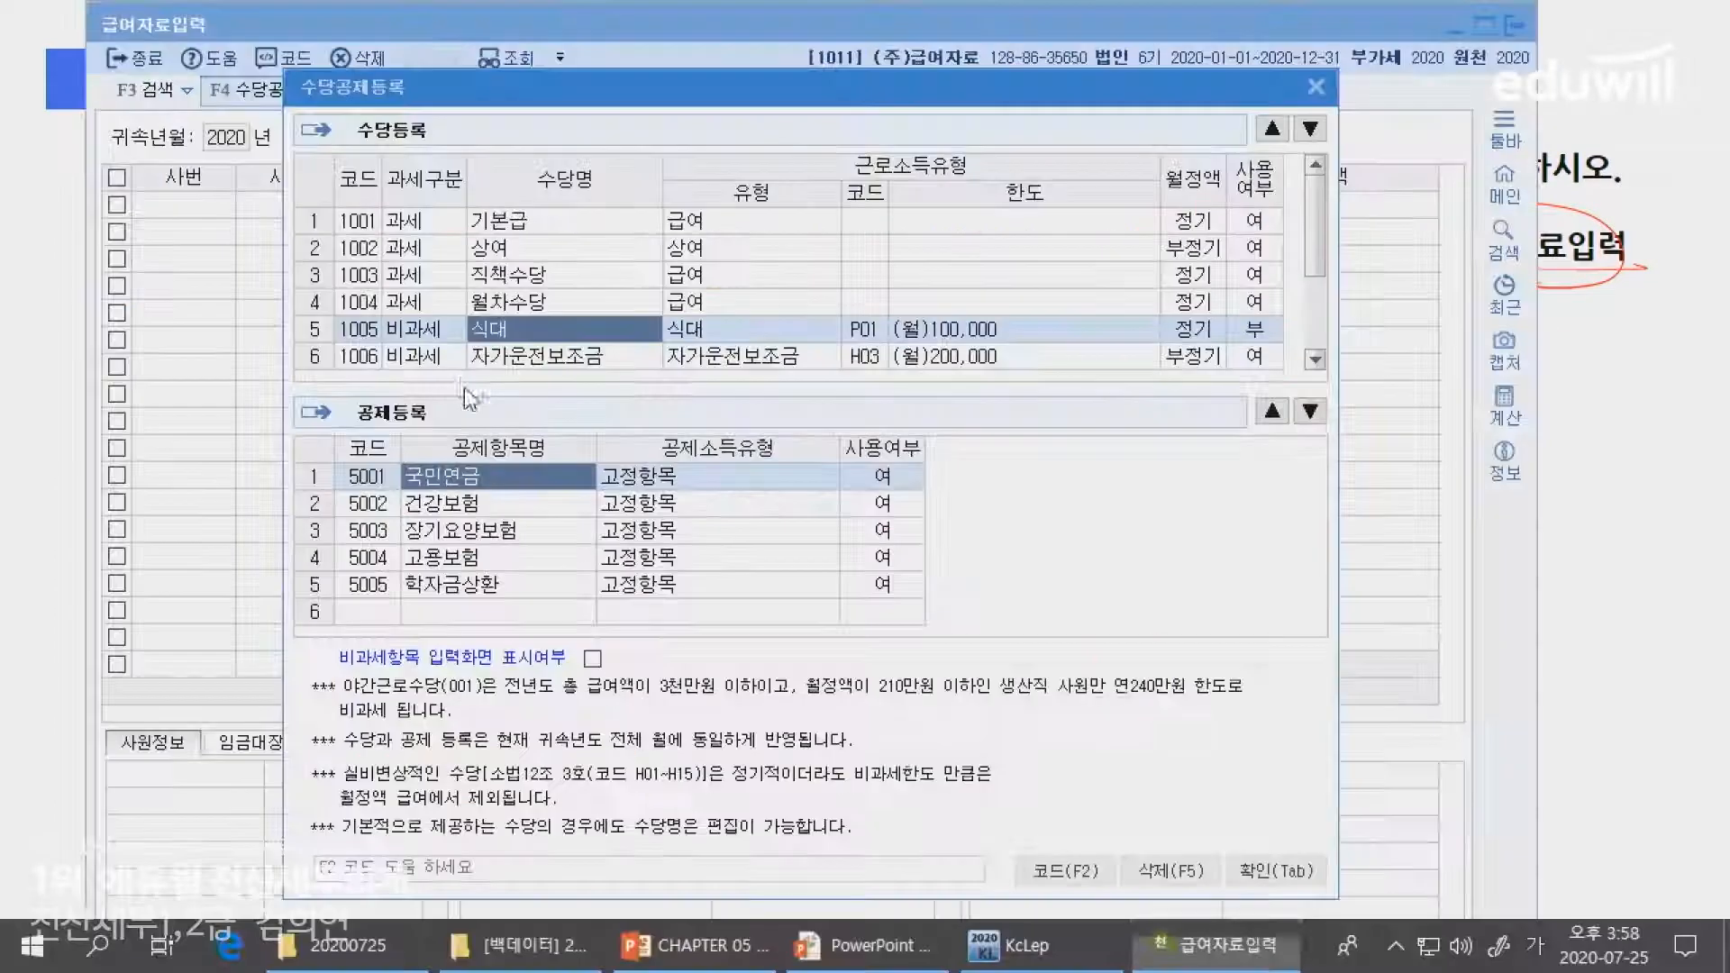
key("Down")
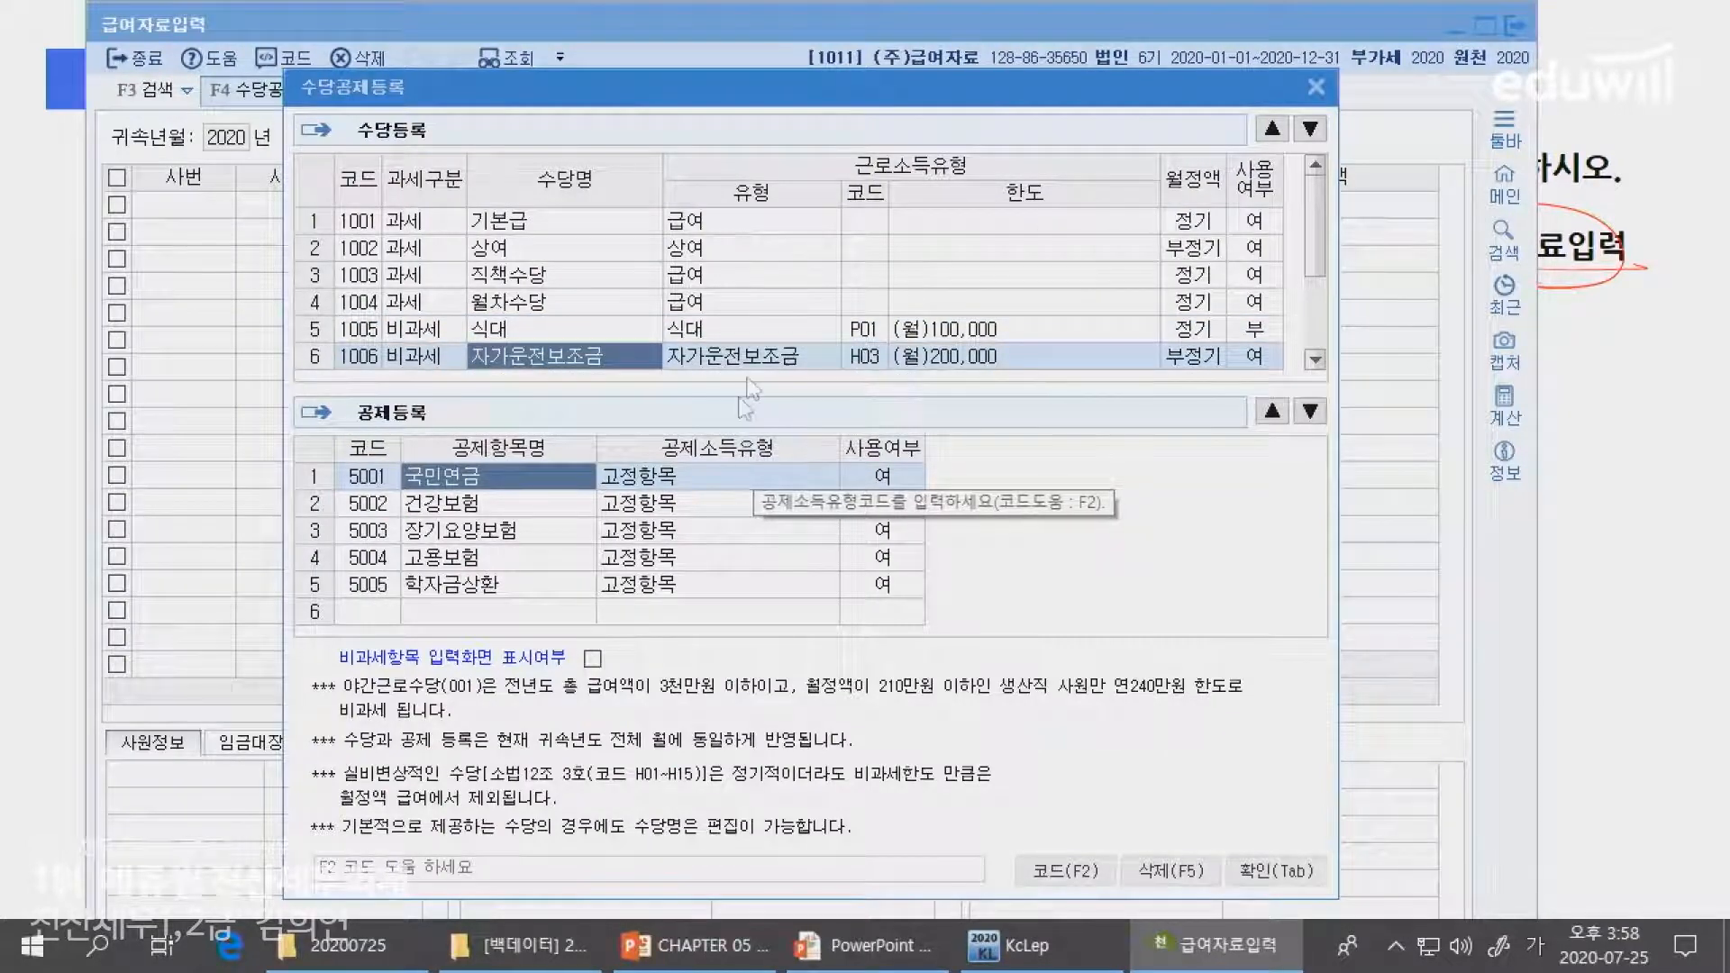
scroll(933, 309, "down", 1)
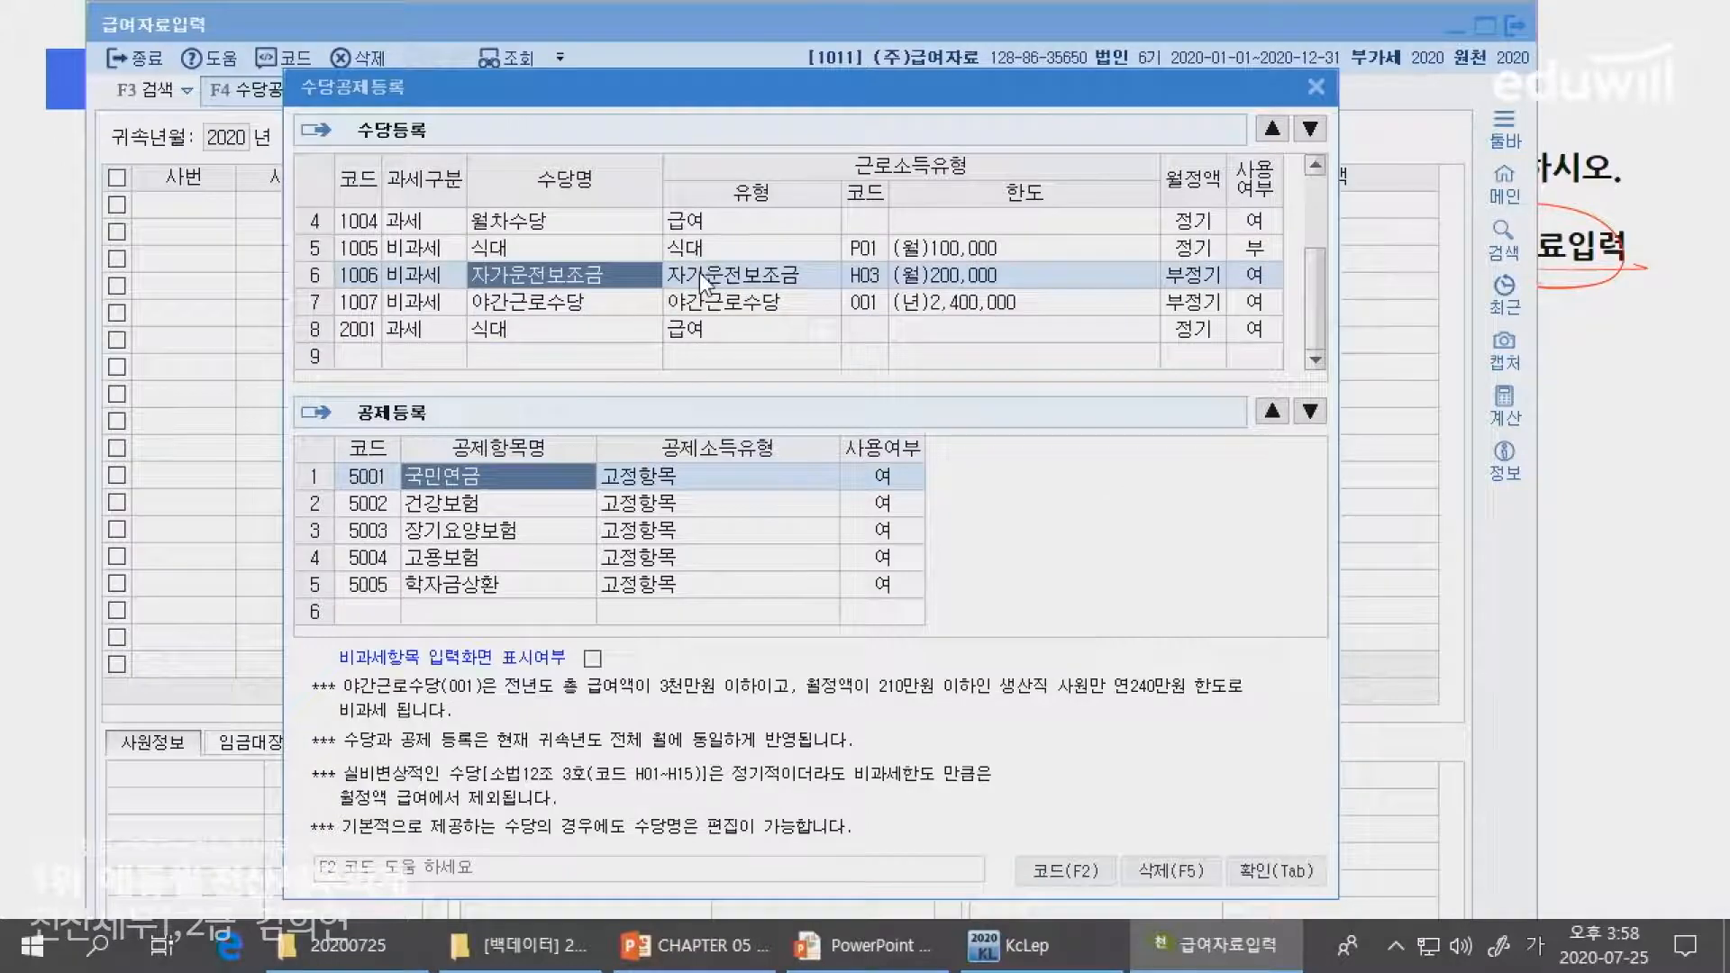
key("alt+Tab")
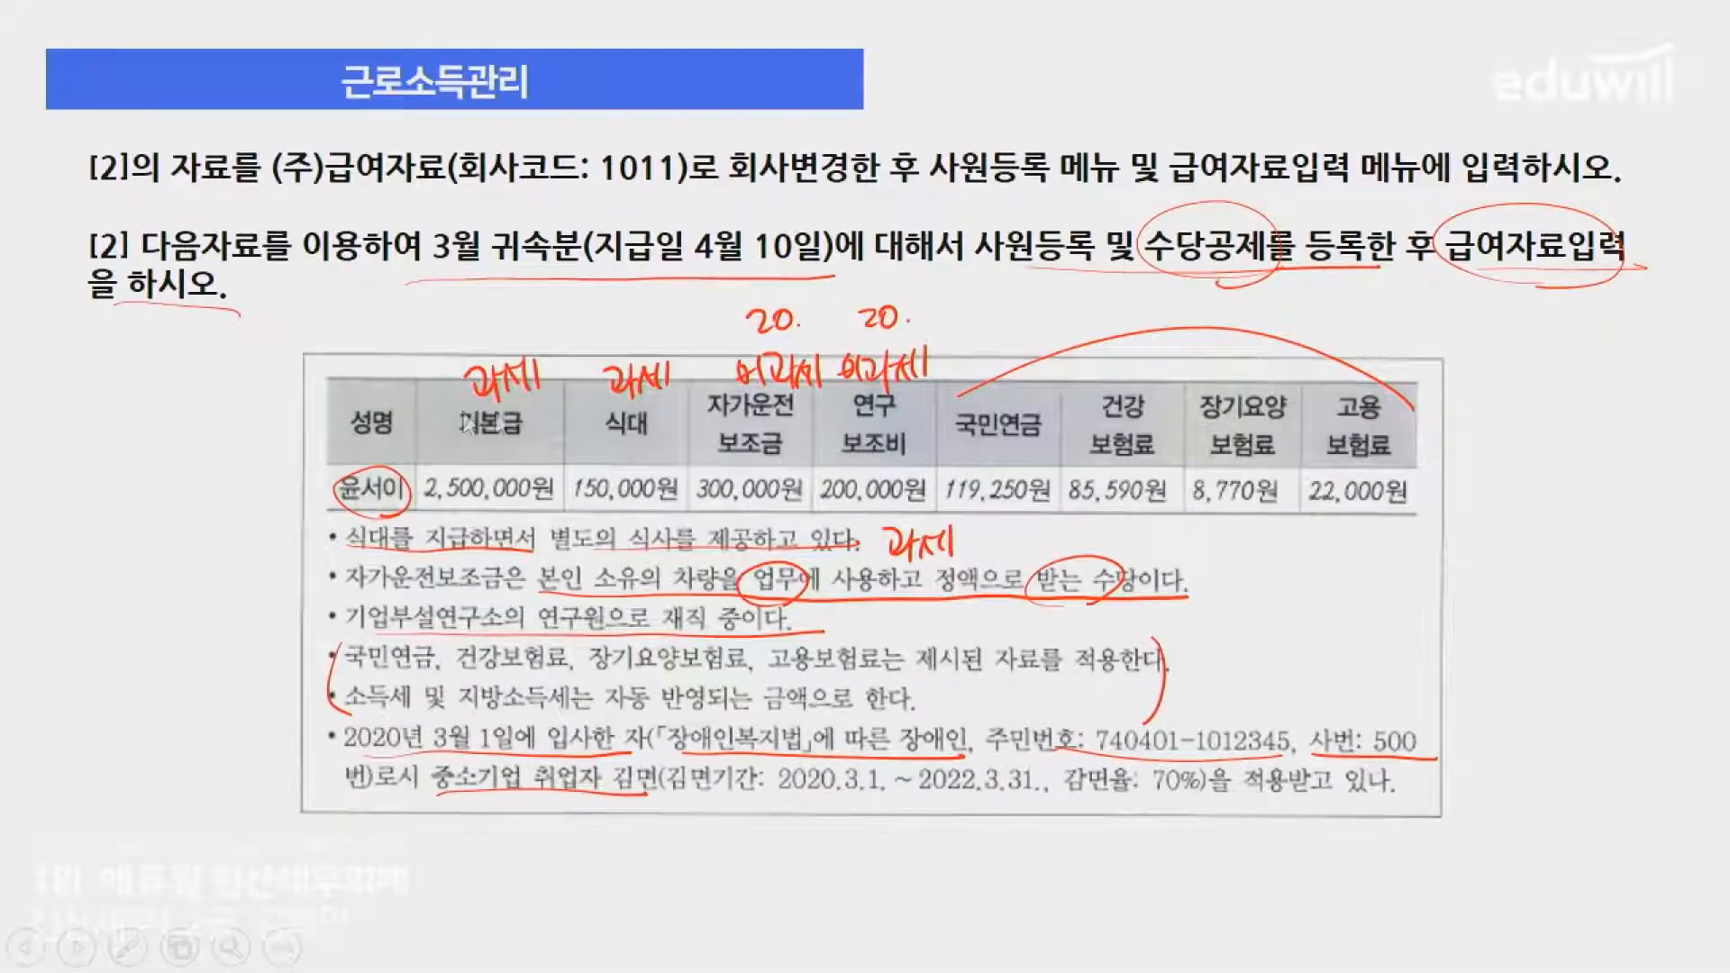
- Add a non-taxable (비과세) allowance by searching for 연구 and choosing H10 [기업연구소]연구보조비
key("alt+Tab")
left_click(359, 352)
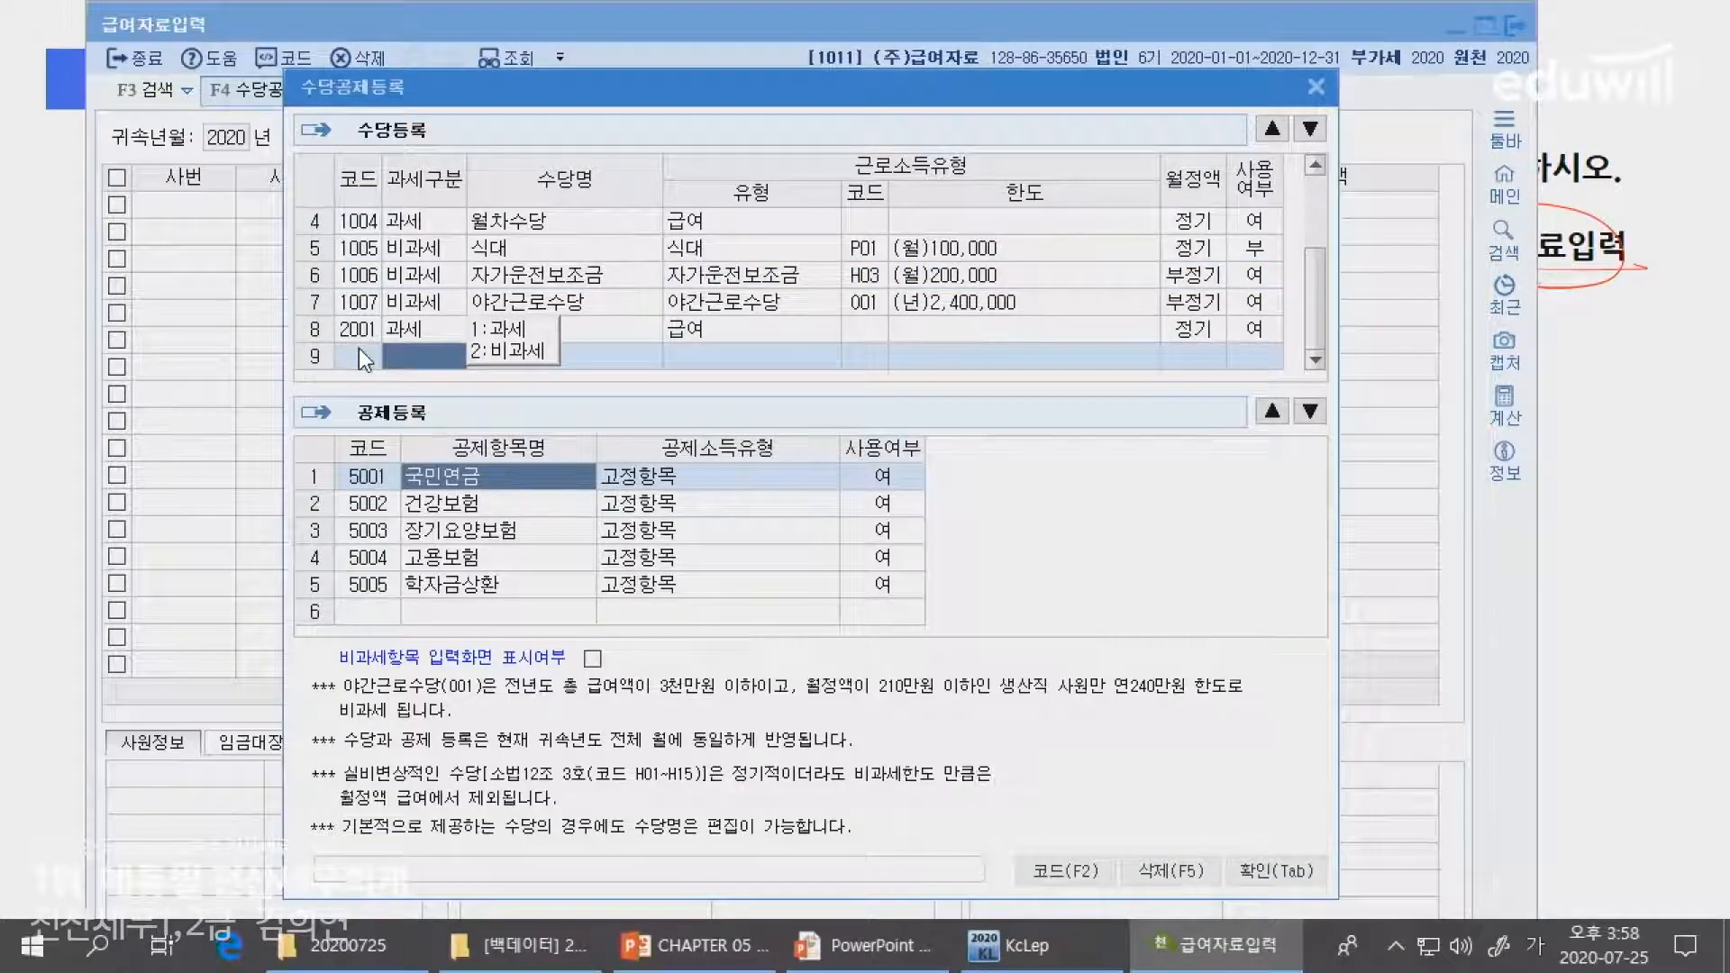
key("2")
type("온ㄱ")
key("BackSpace")
key("BackSpace")
type("연구")
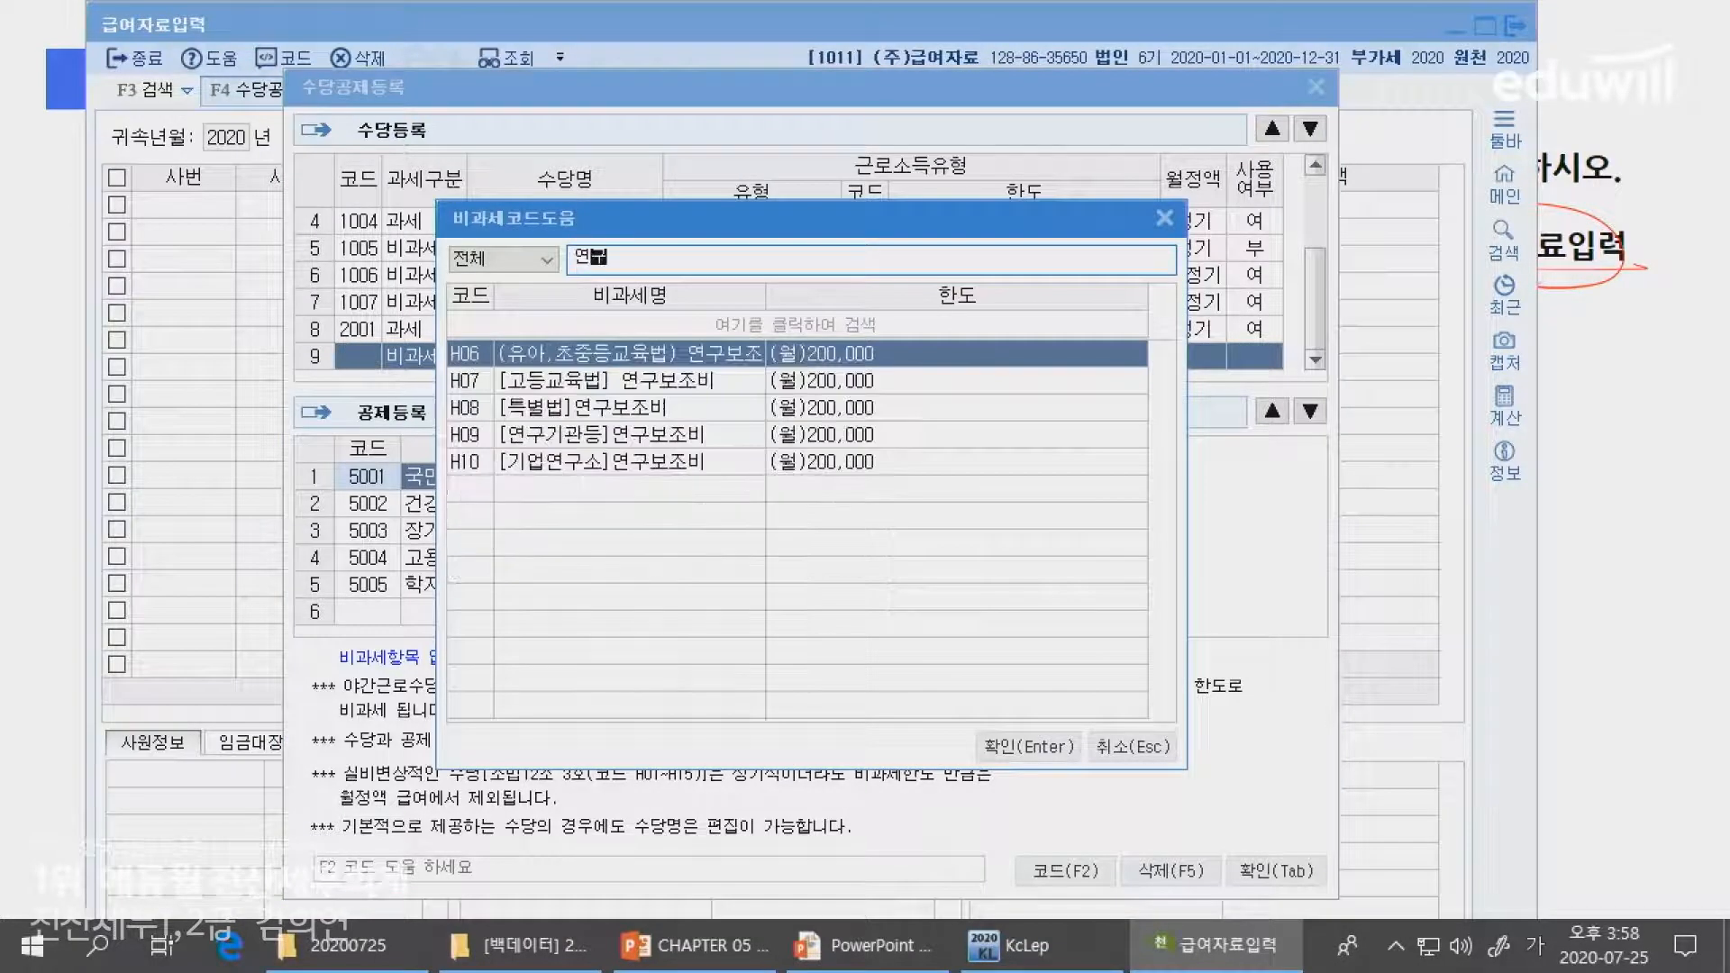
key("Down")
key("Down")
key("Down")
key("Down")
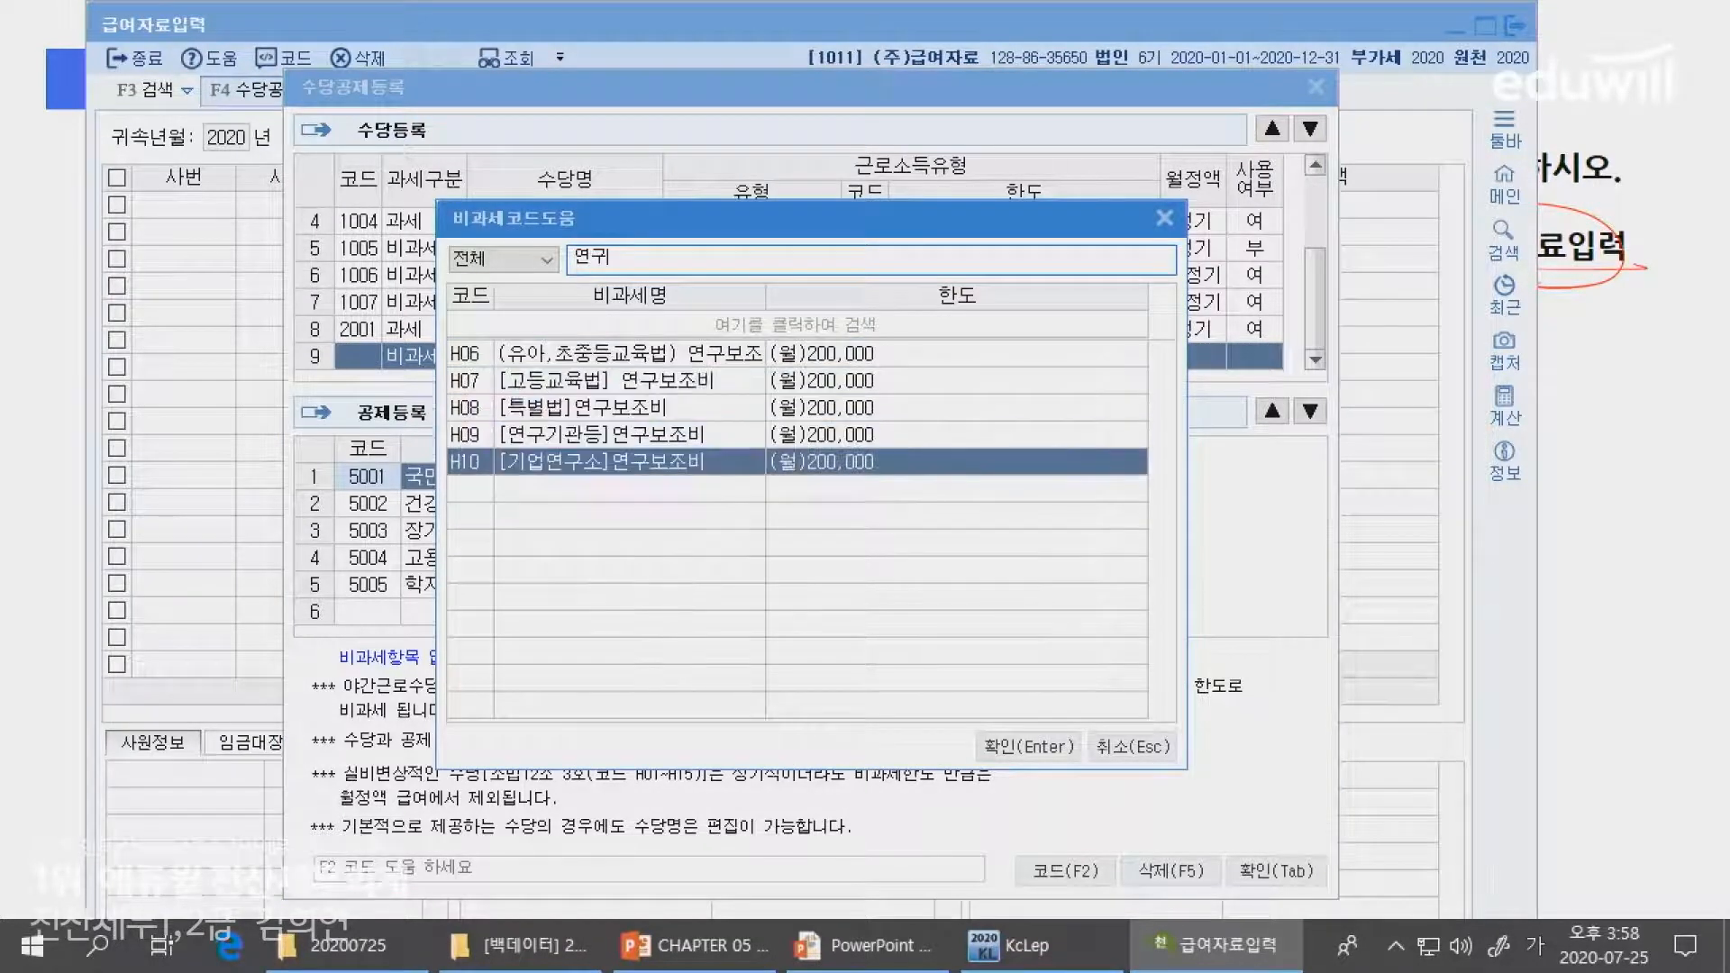
key("Return")
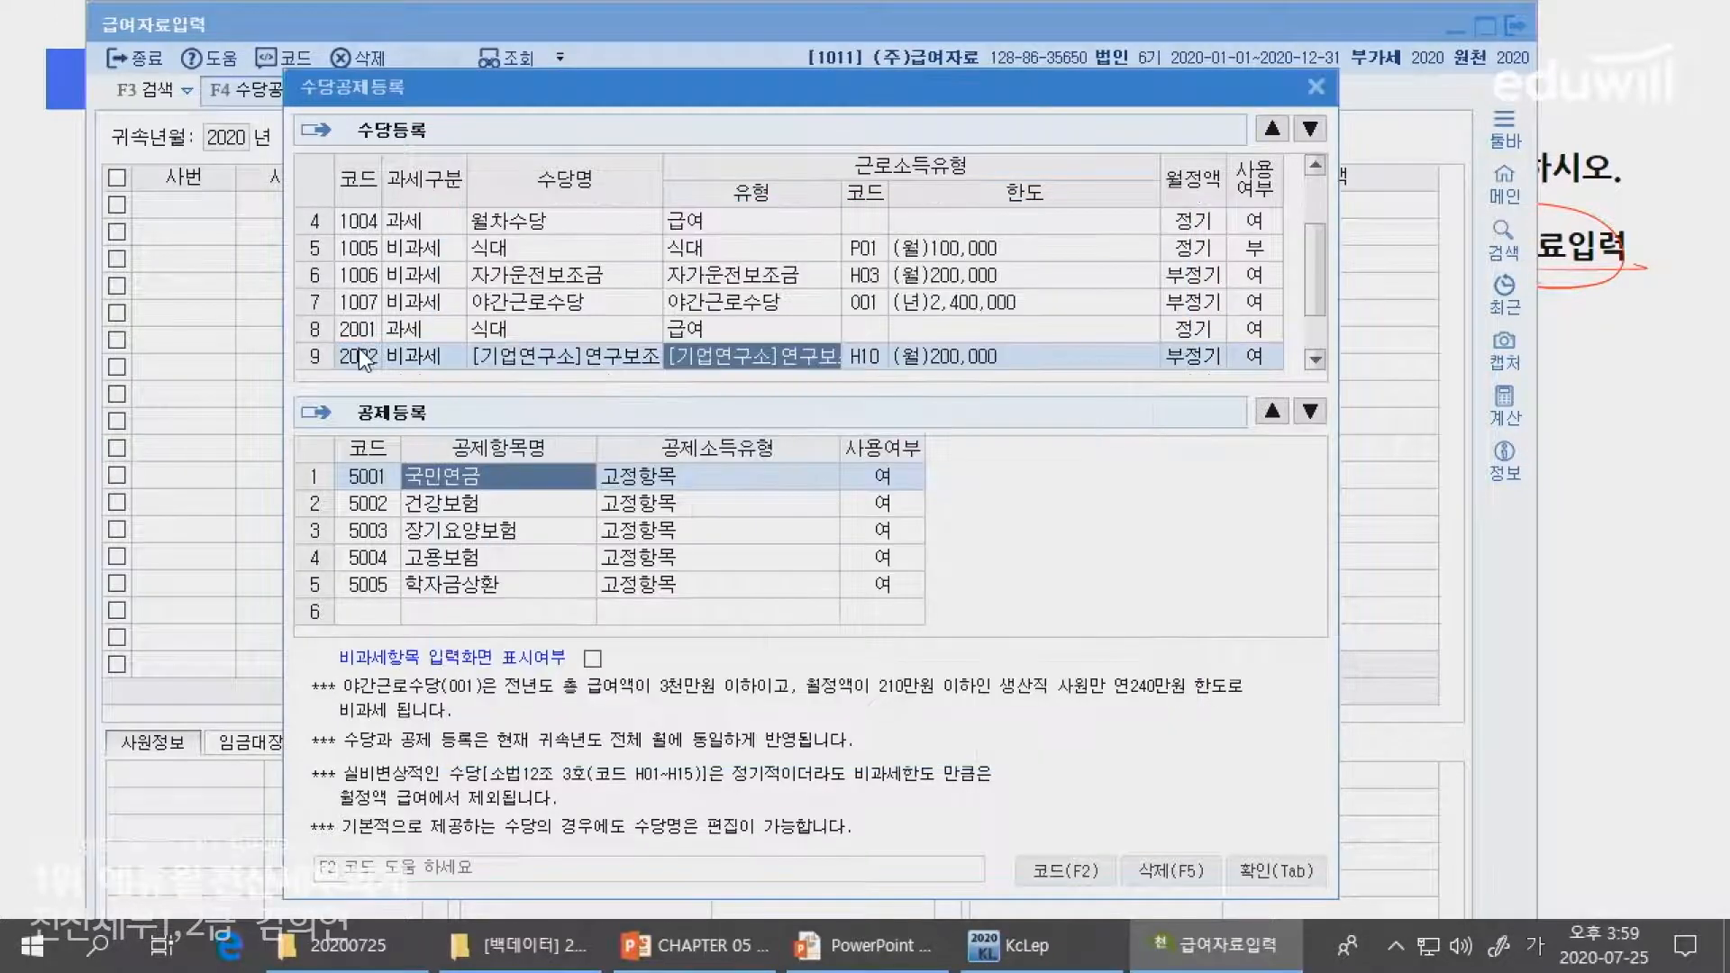
- Keep the research allowance as irregular (부정기) and in use (여), and confirm the allowance and deduction registration
key("Return")
key("Return")
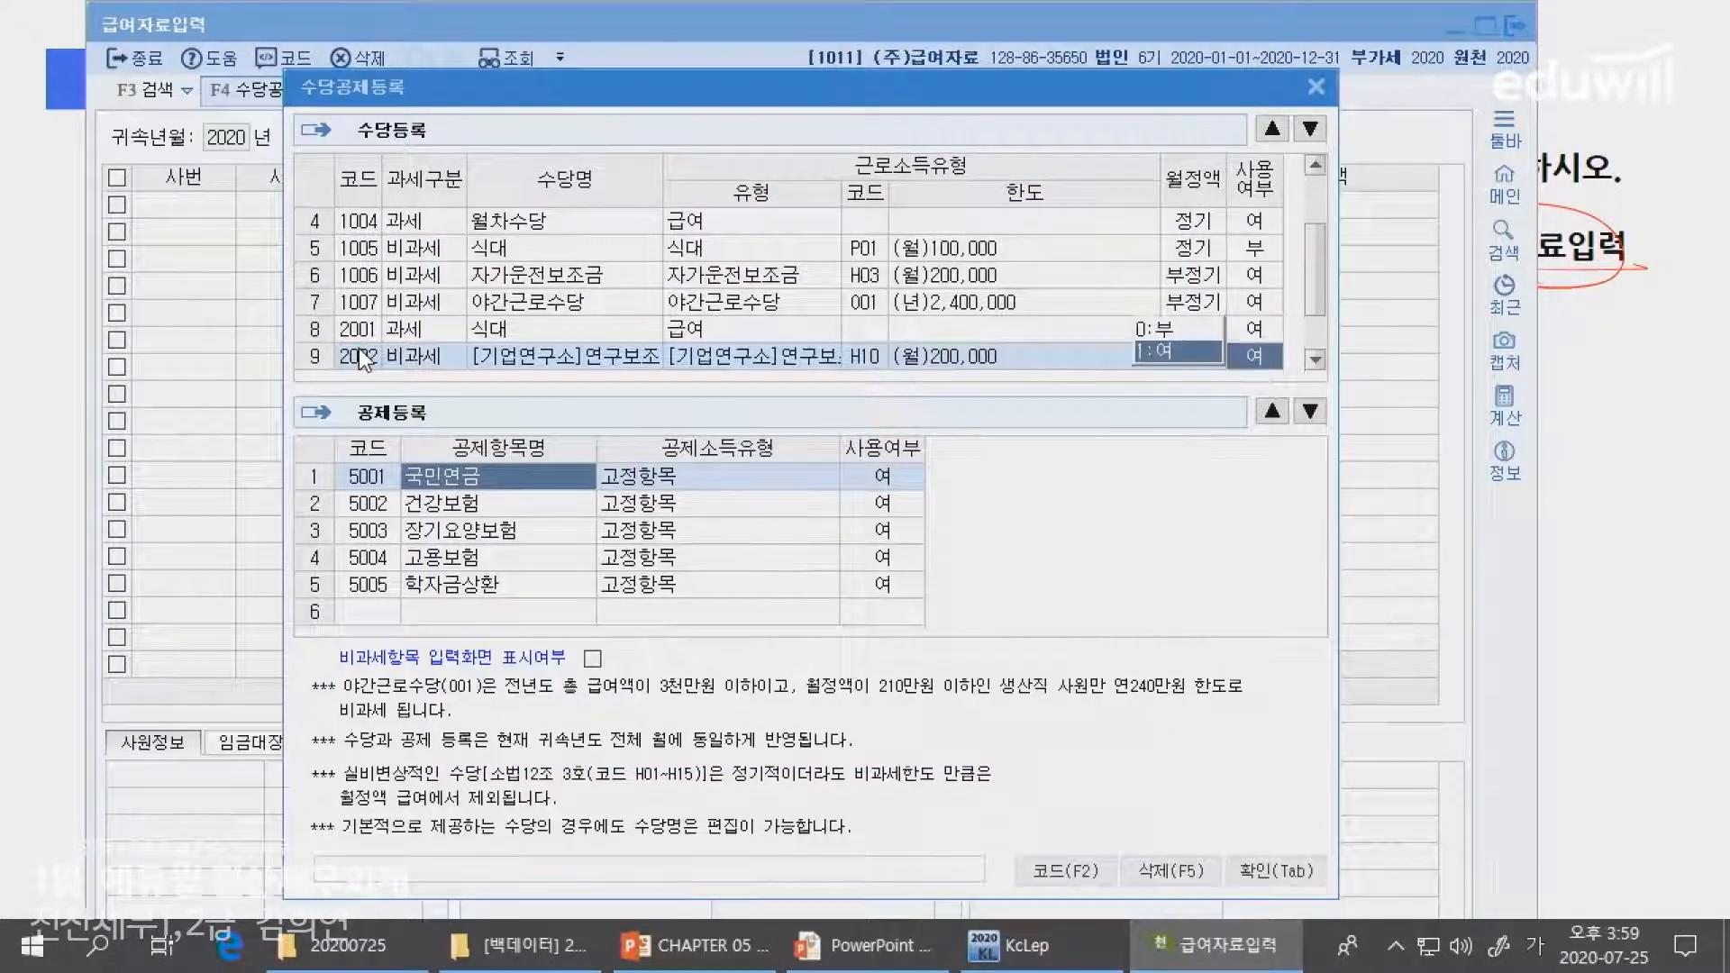
key("Left")
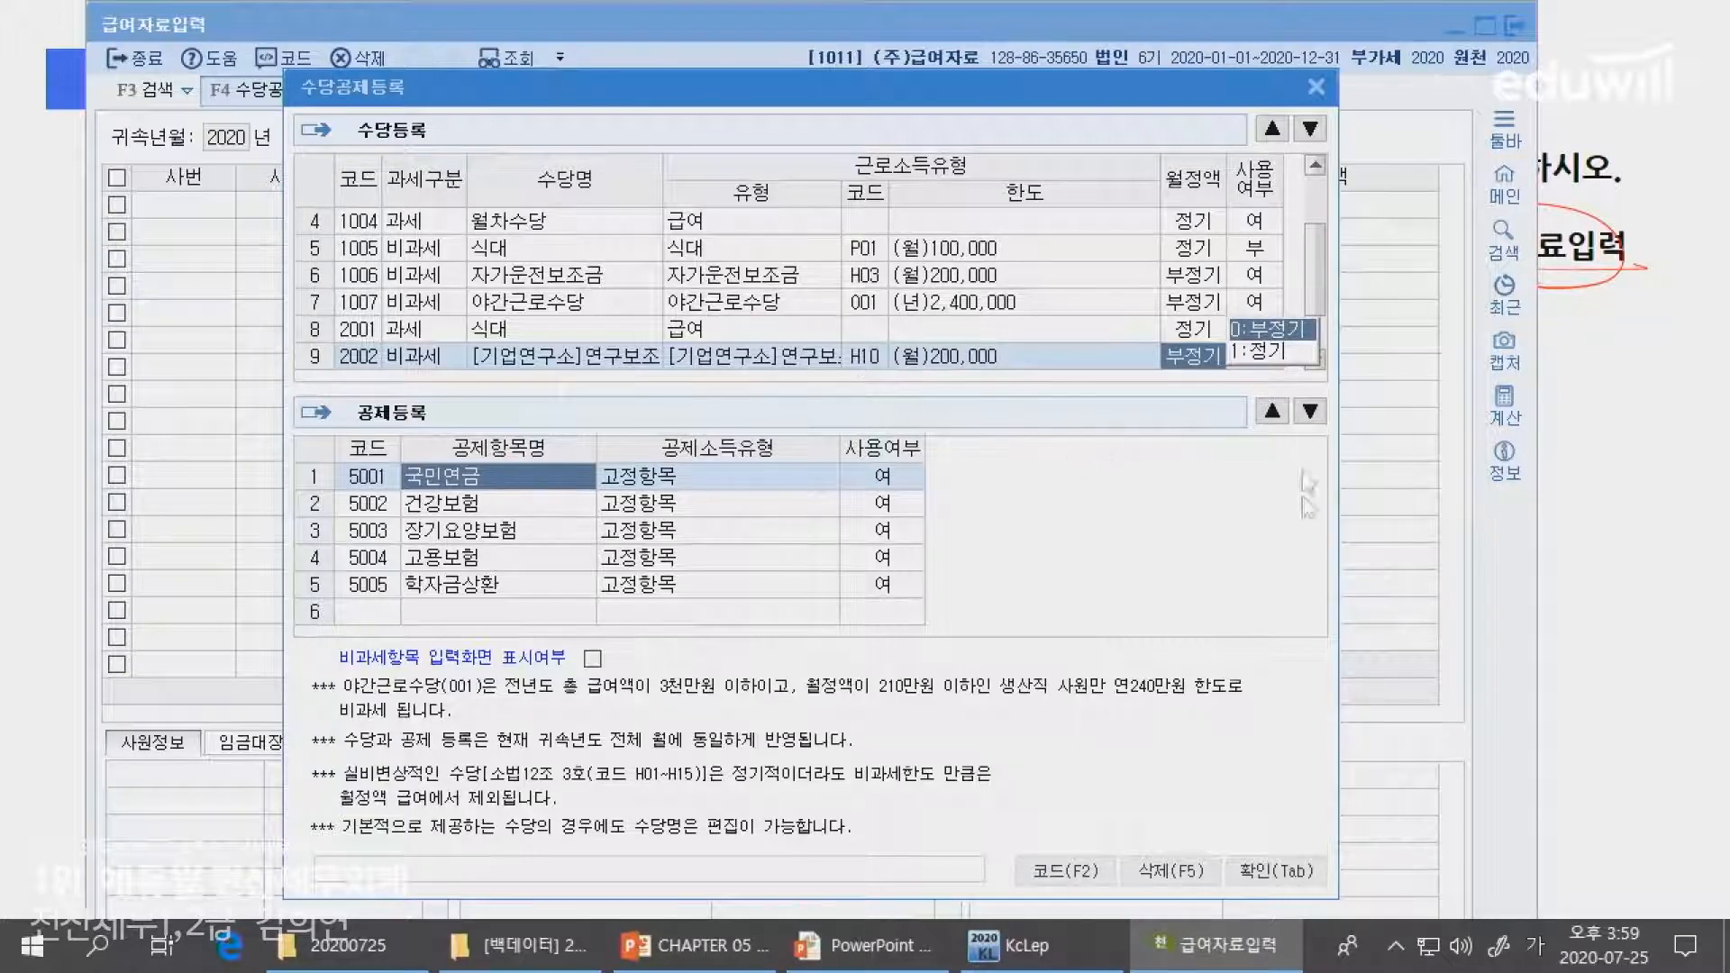
left_click(1276, 870)
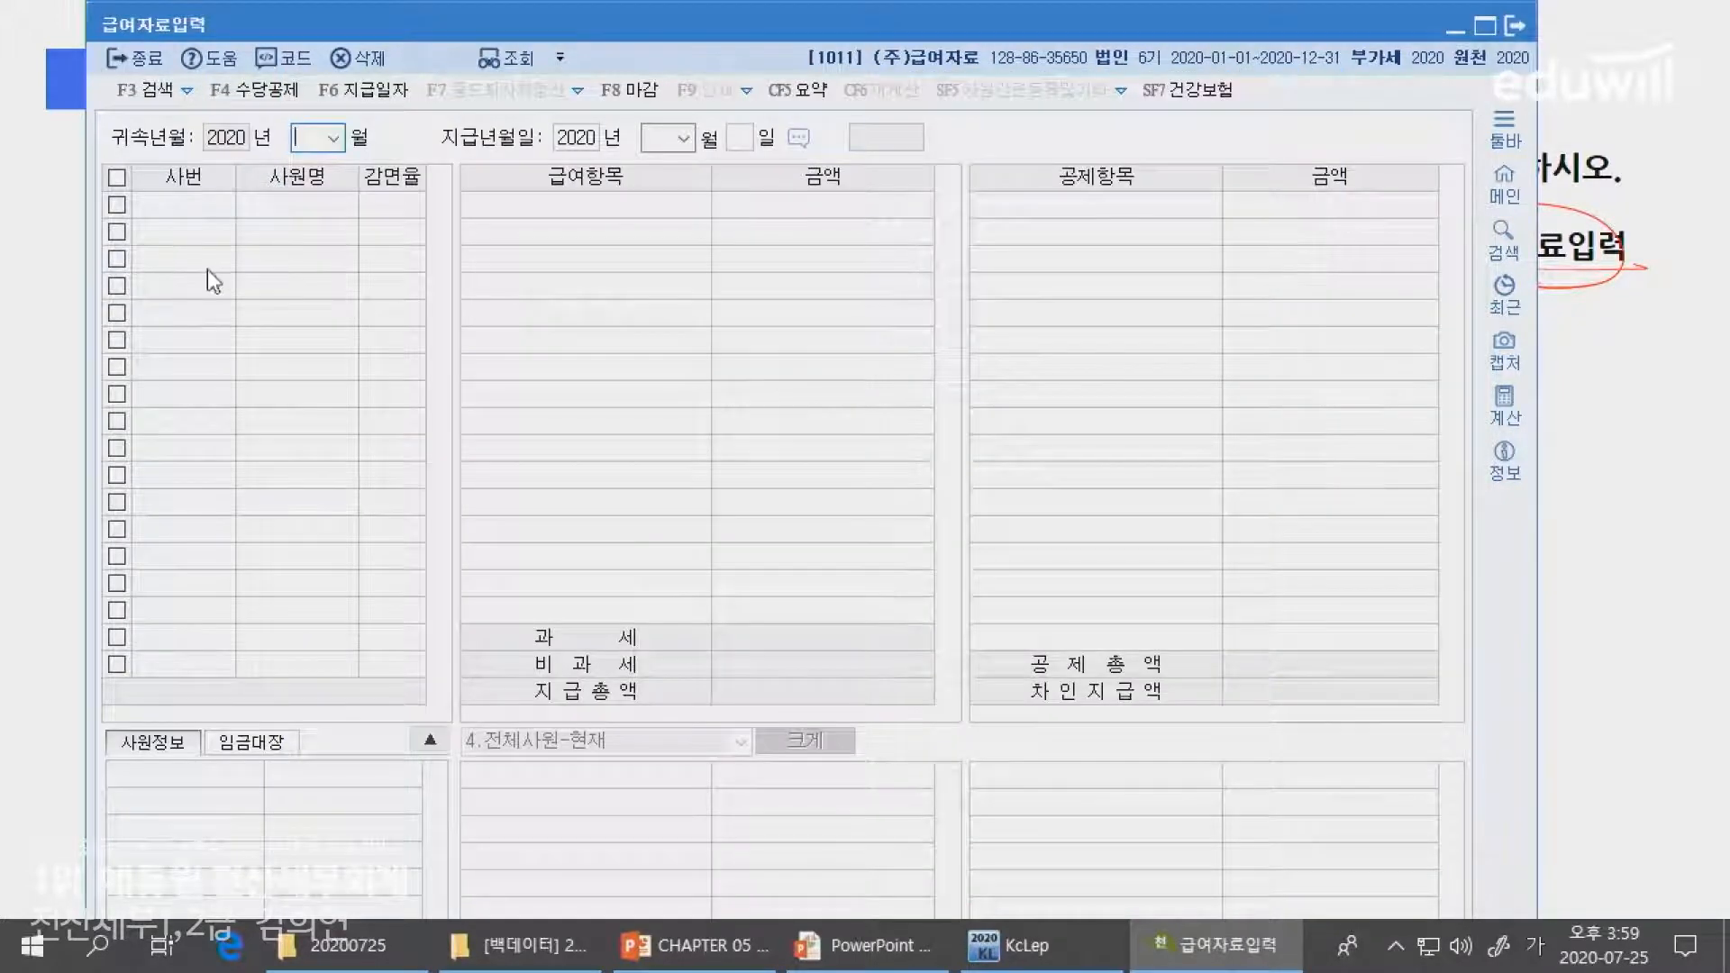
- Circle the attribution month 3월 and the payment date 4월 10일 on the exercise slide
left_click(1686, 539)
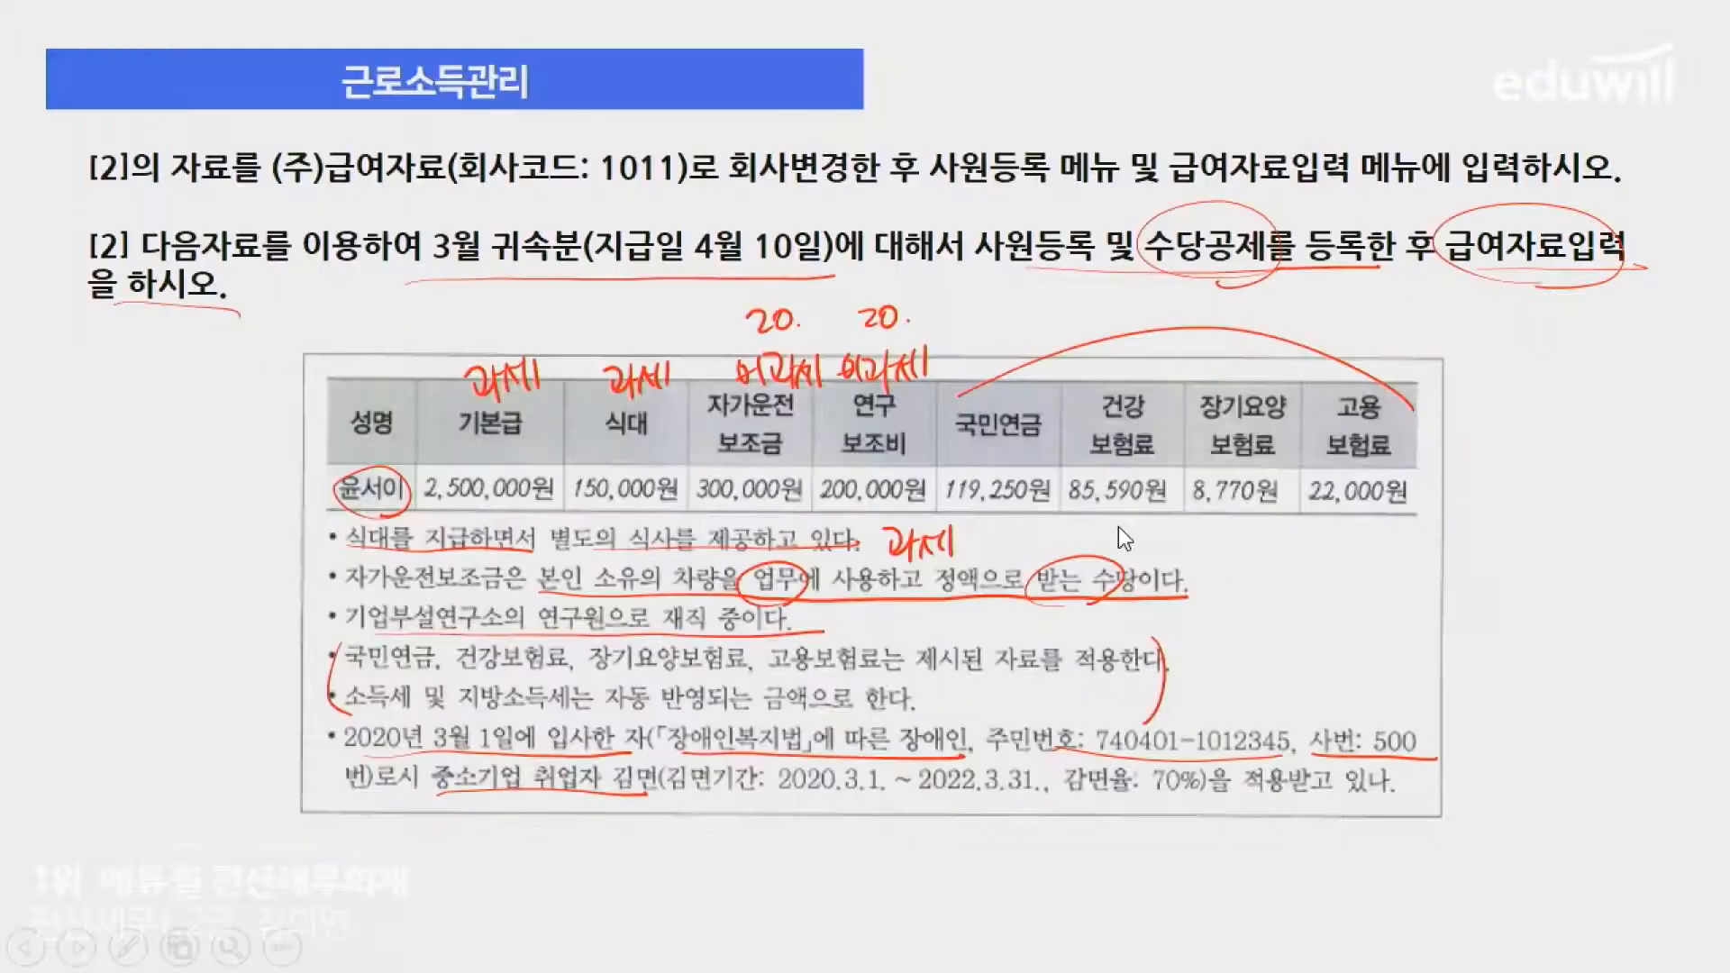
left_click_drag(473, 269, 444, 232)
left_click_drag(782, 227, 797, 272)
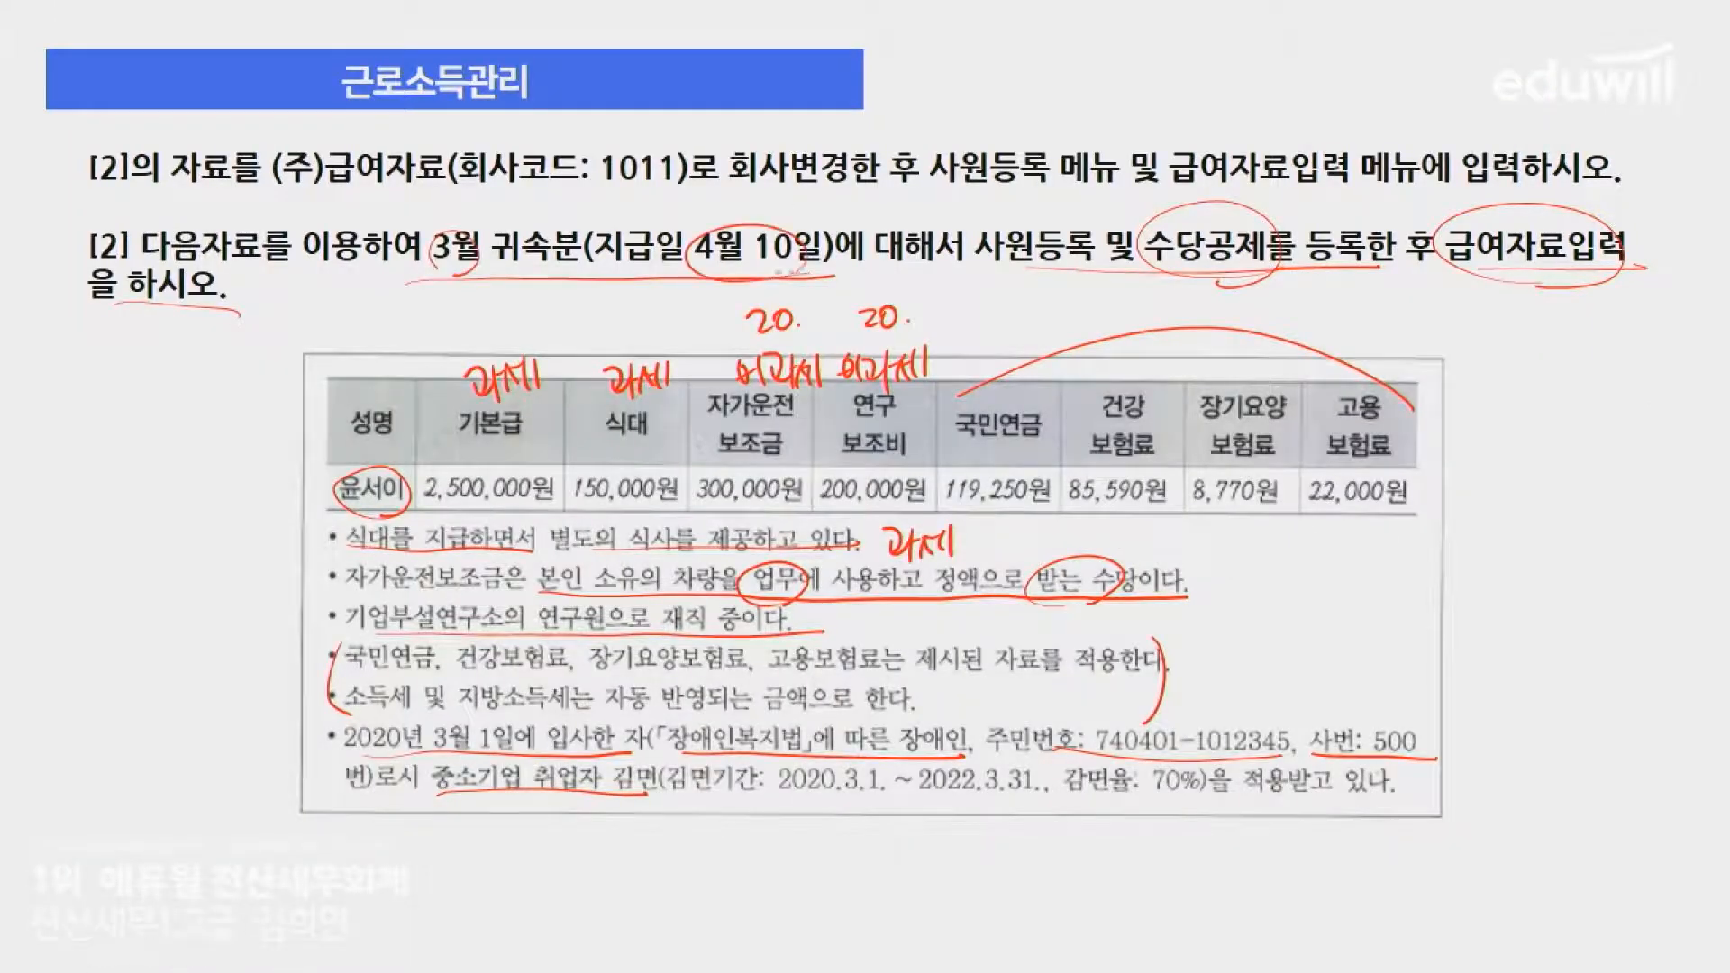
- Set the payroll attribution month (귀속년월) to March 2020 and the payment date (지급년월일) to 2020-04-10
key("alt+Tab")
key("Return")
type("4")
key("Return")
type("10")
key("Return")
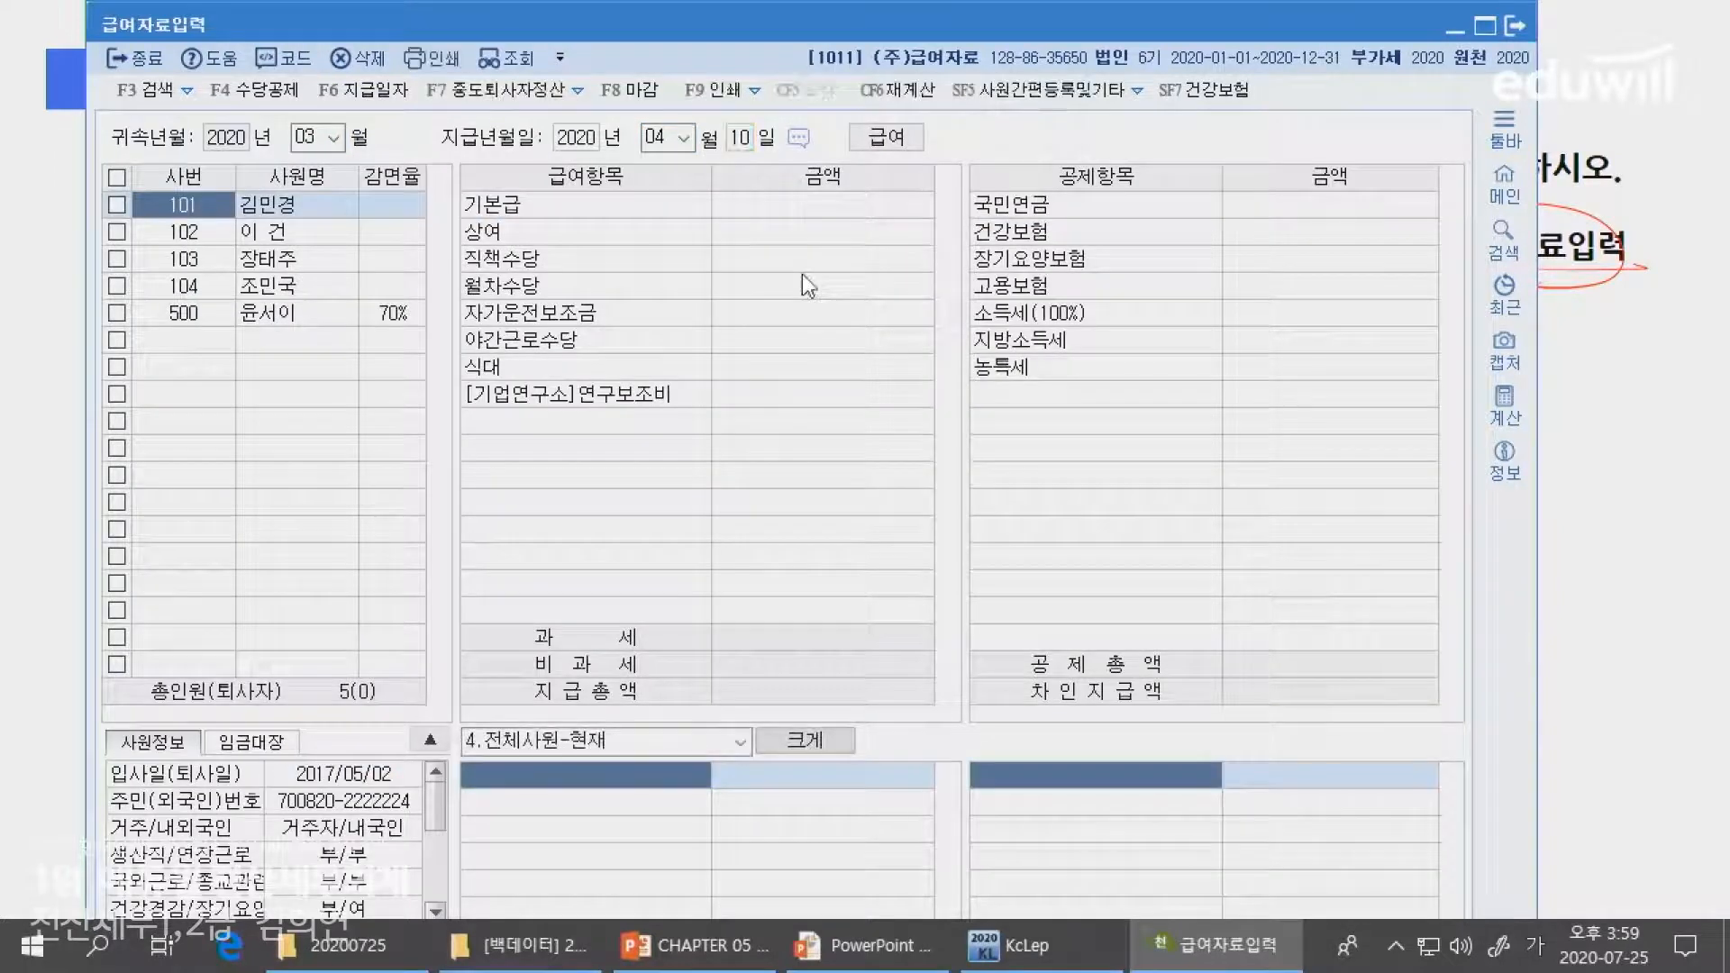
- Select the new employee with the 70% reduction rate and set the base pay (기본급) to 2,500,000
left_click(306, 323)
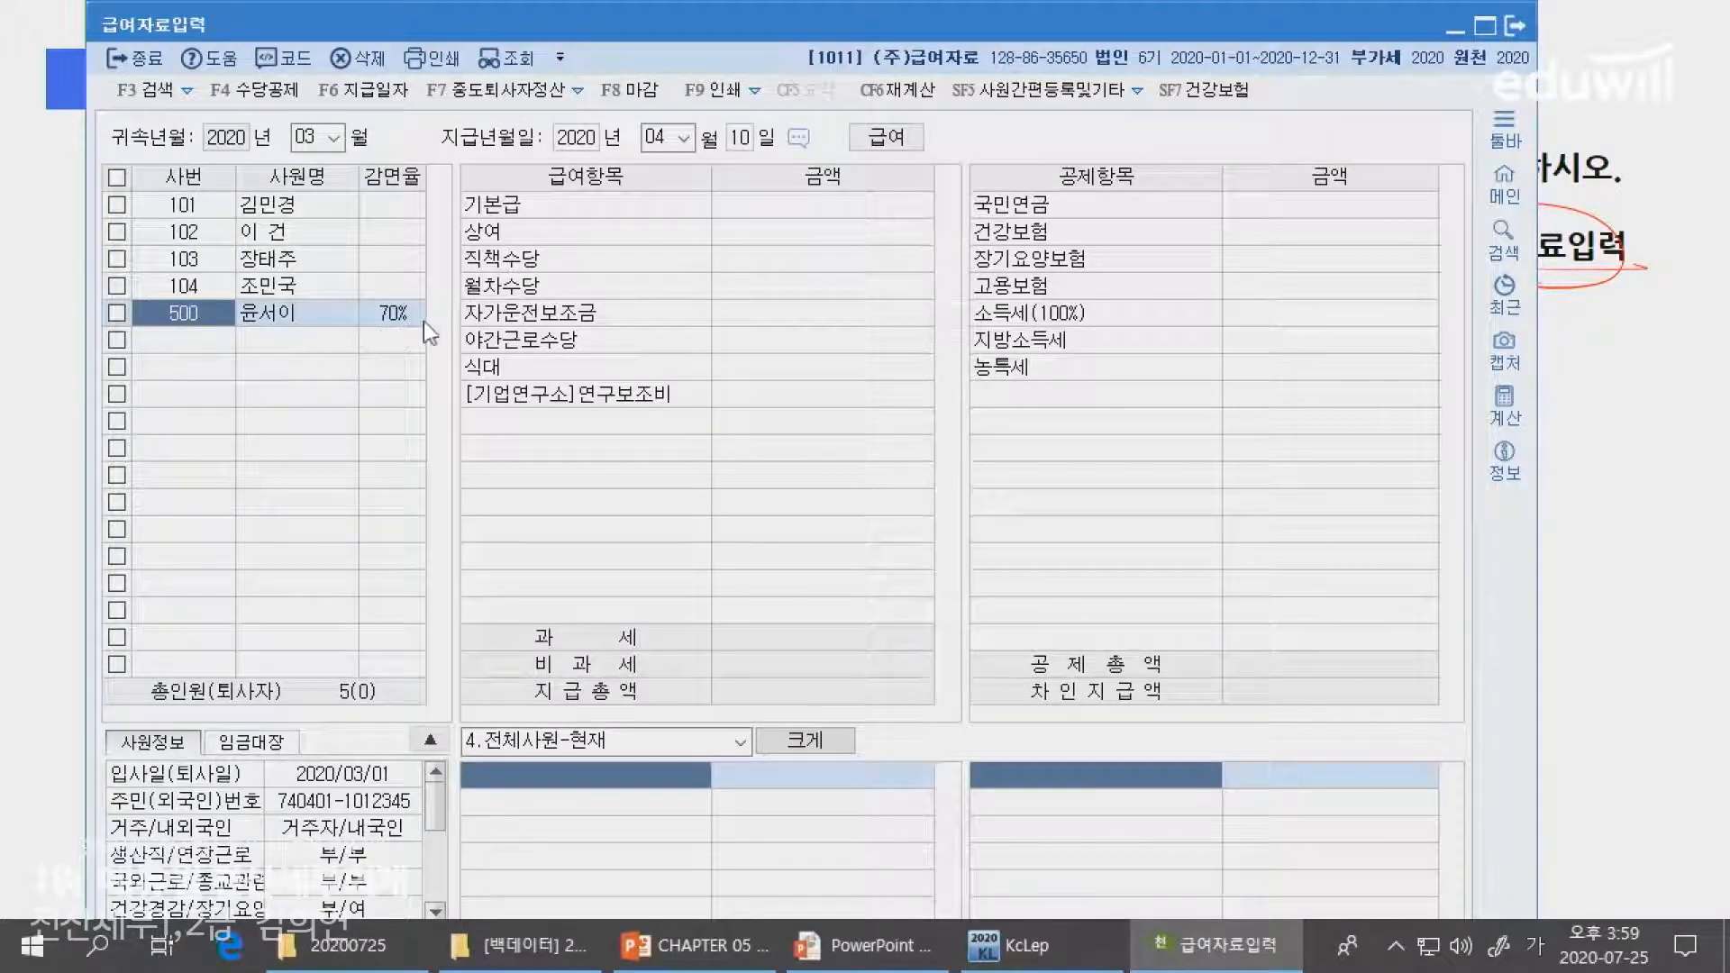
left_click(1132, 319)
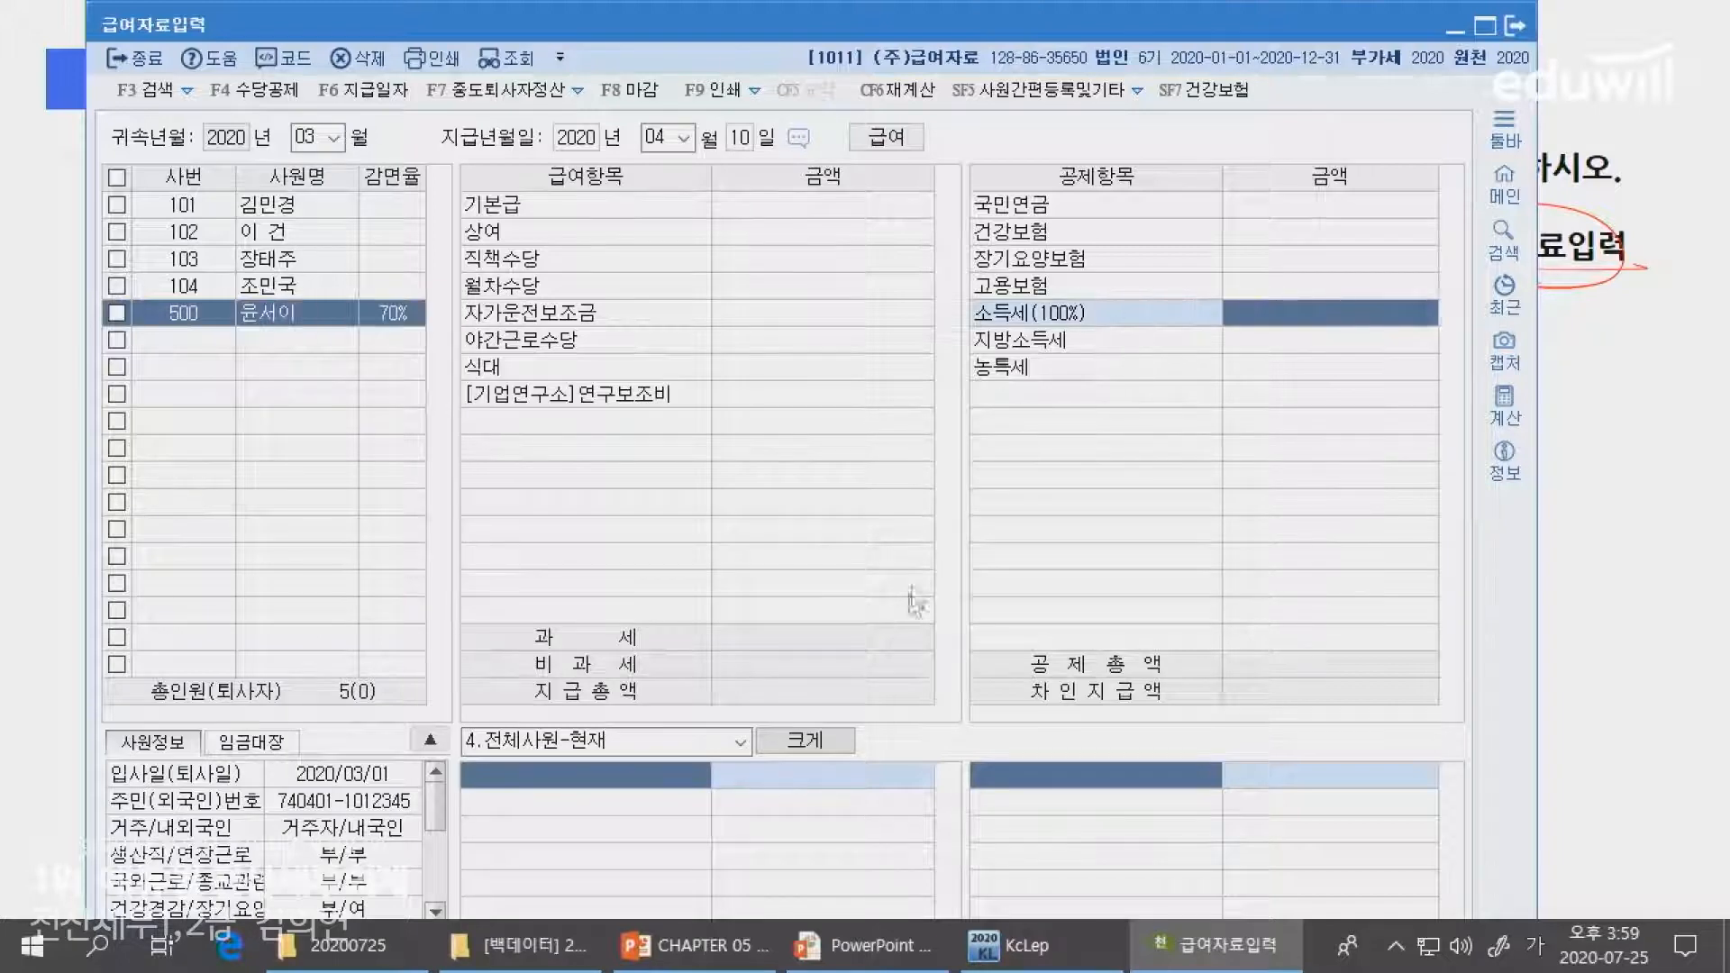
left_click(910, 213)
key("alt+Tab")
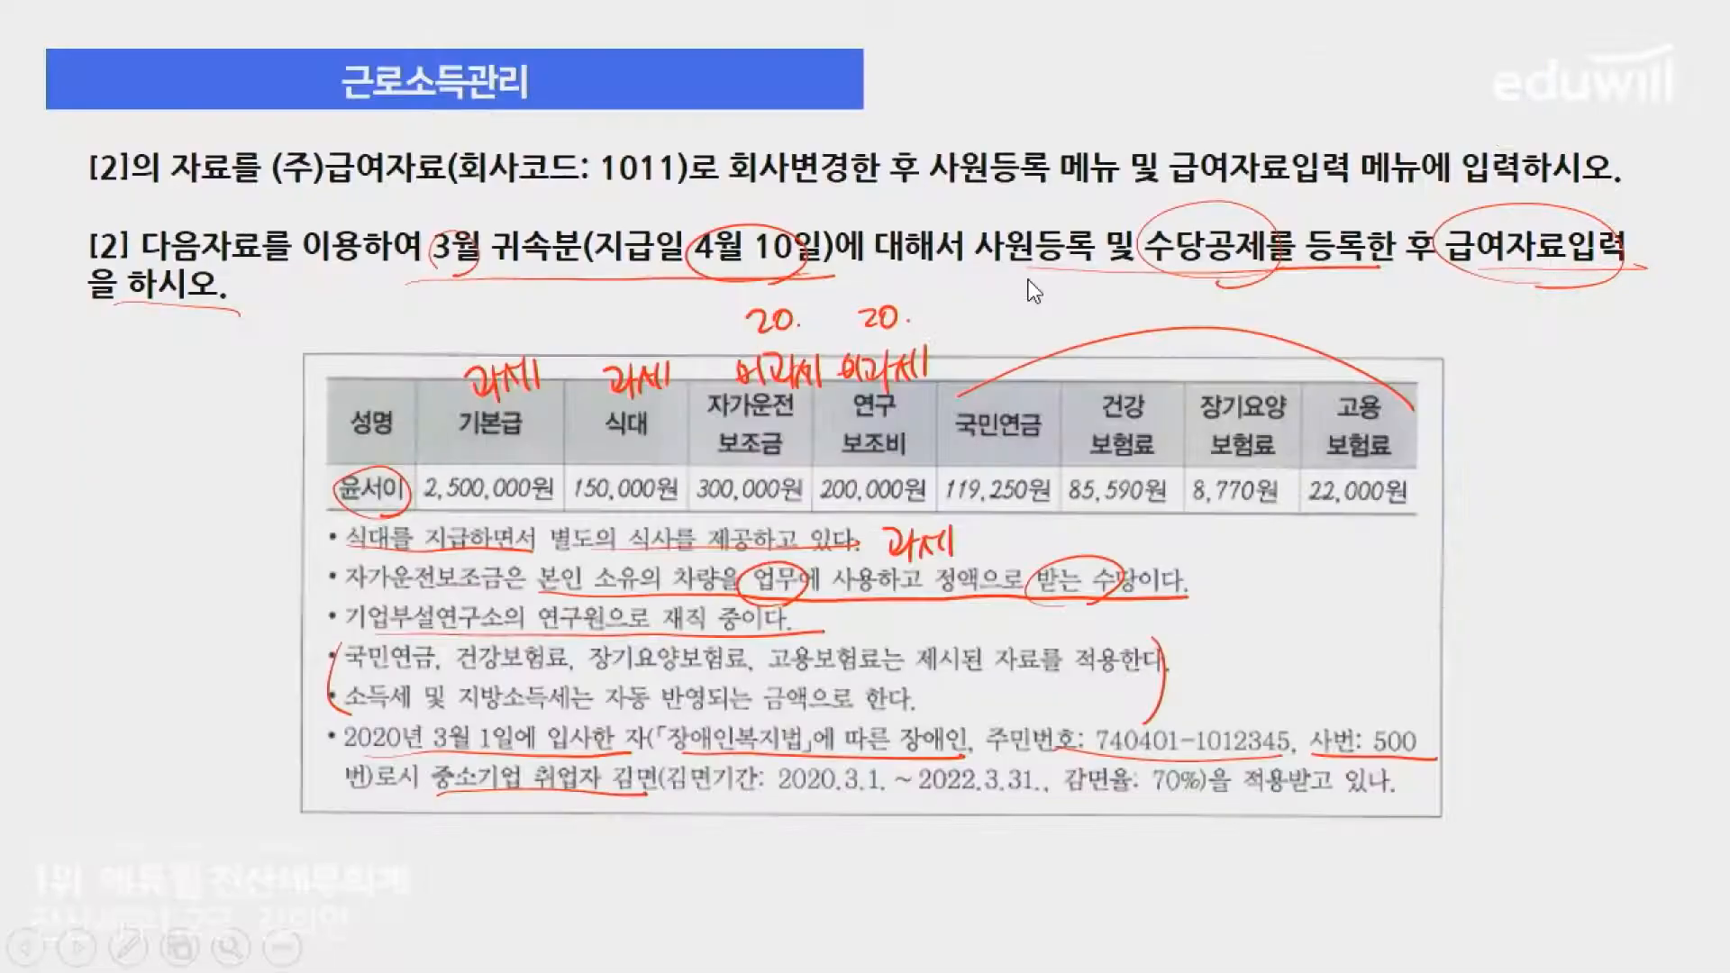
key("alt+Tab")
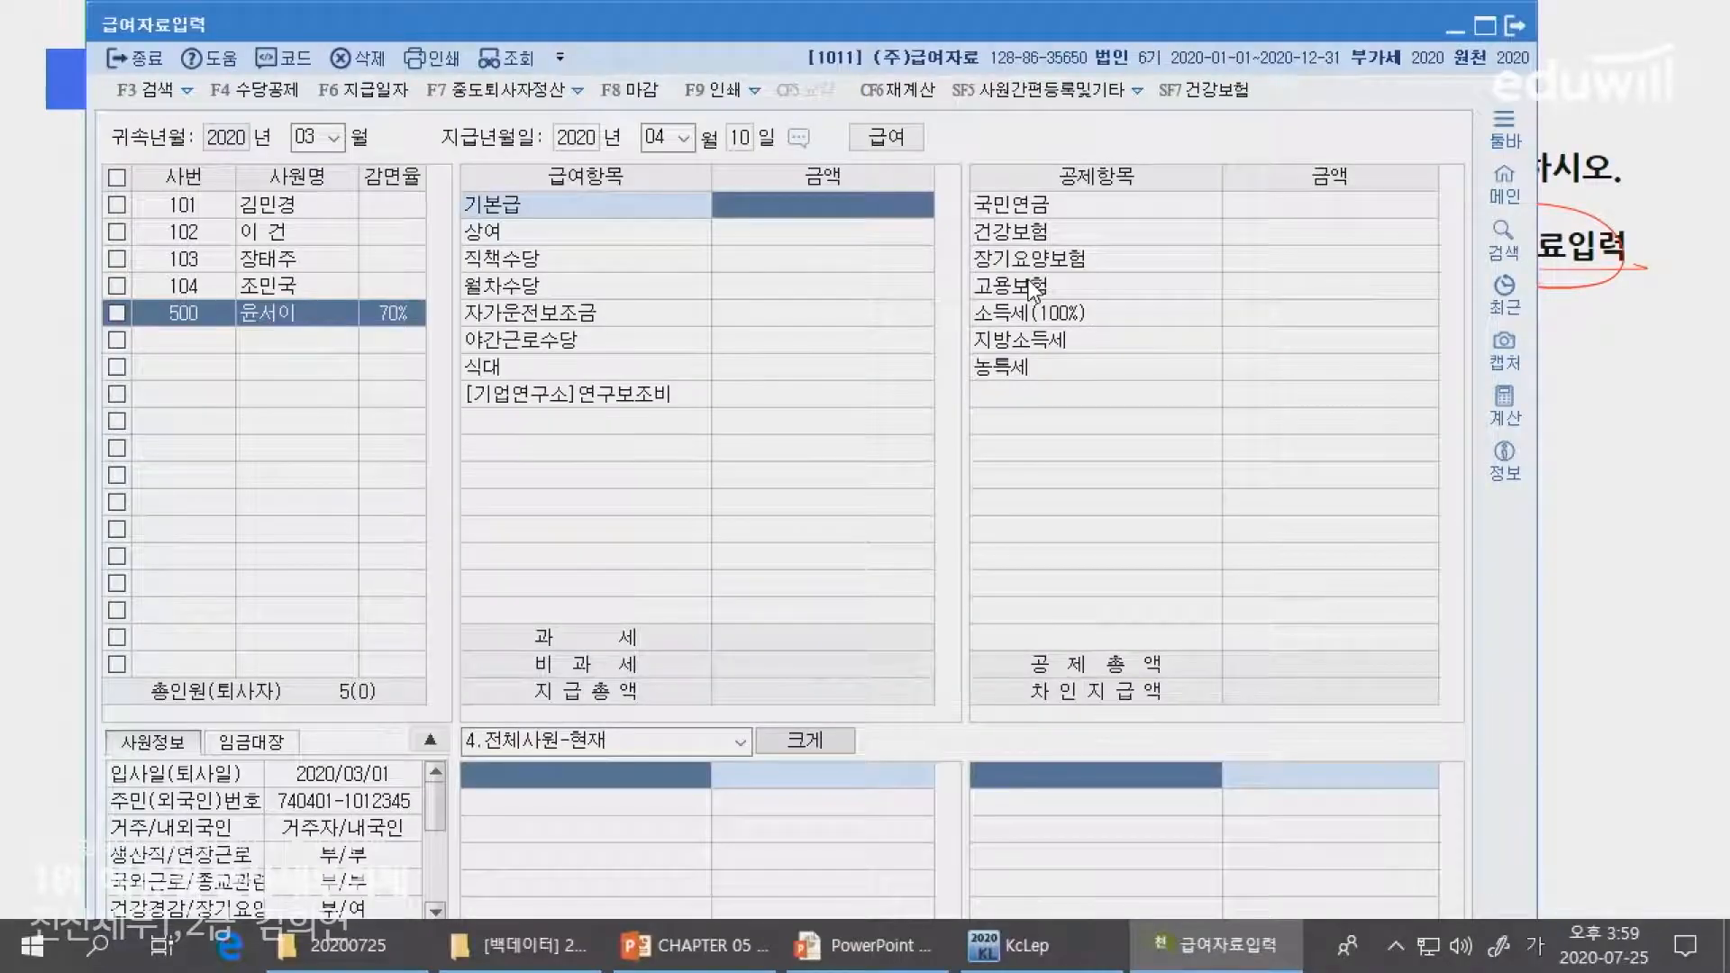
type("2500000")
key("Return")
- Check the pay table on the slide and set the new employee's meal allowance (식대) to 150,000
key("alt+Tab")
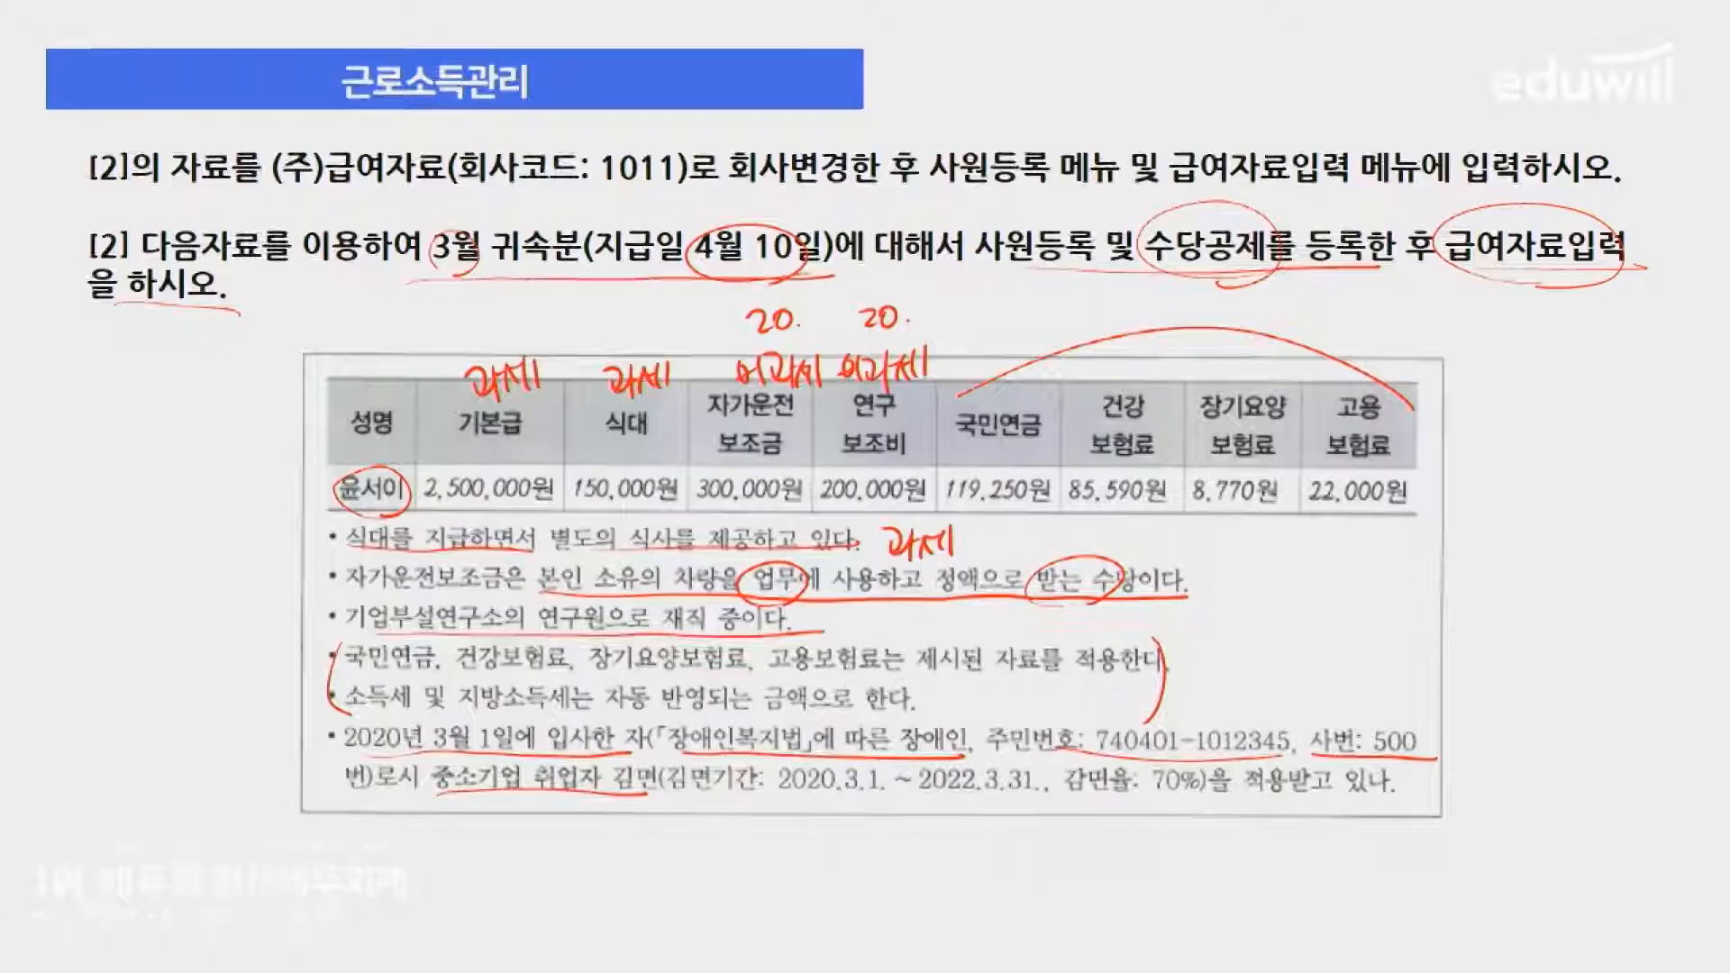
key("alt+Tab")
key("Return")
key("Return")
key("Return")
key("Return")
key("Return")
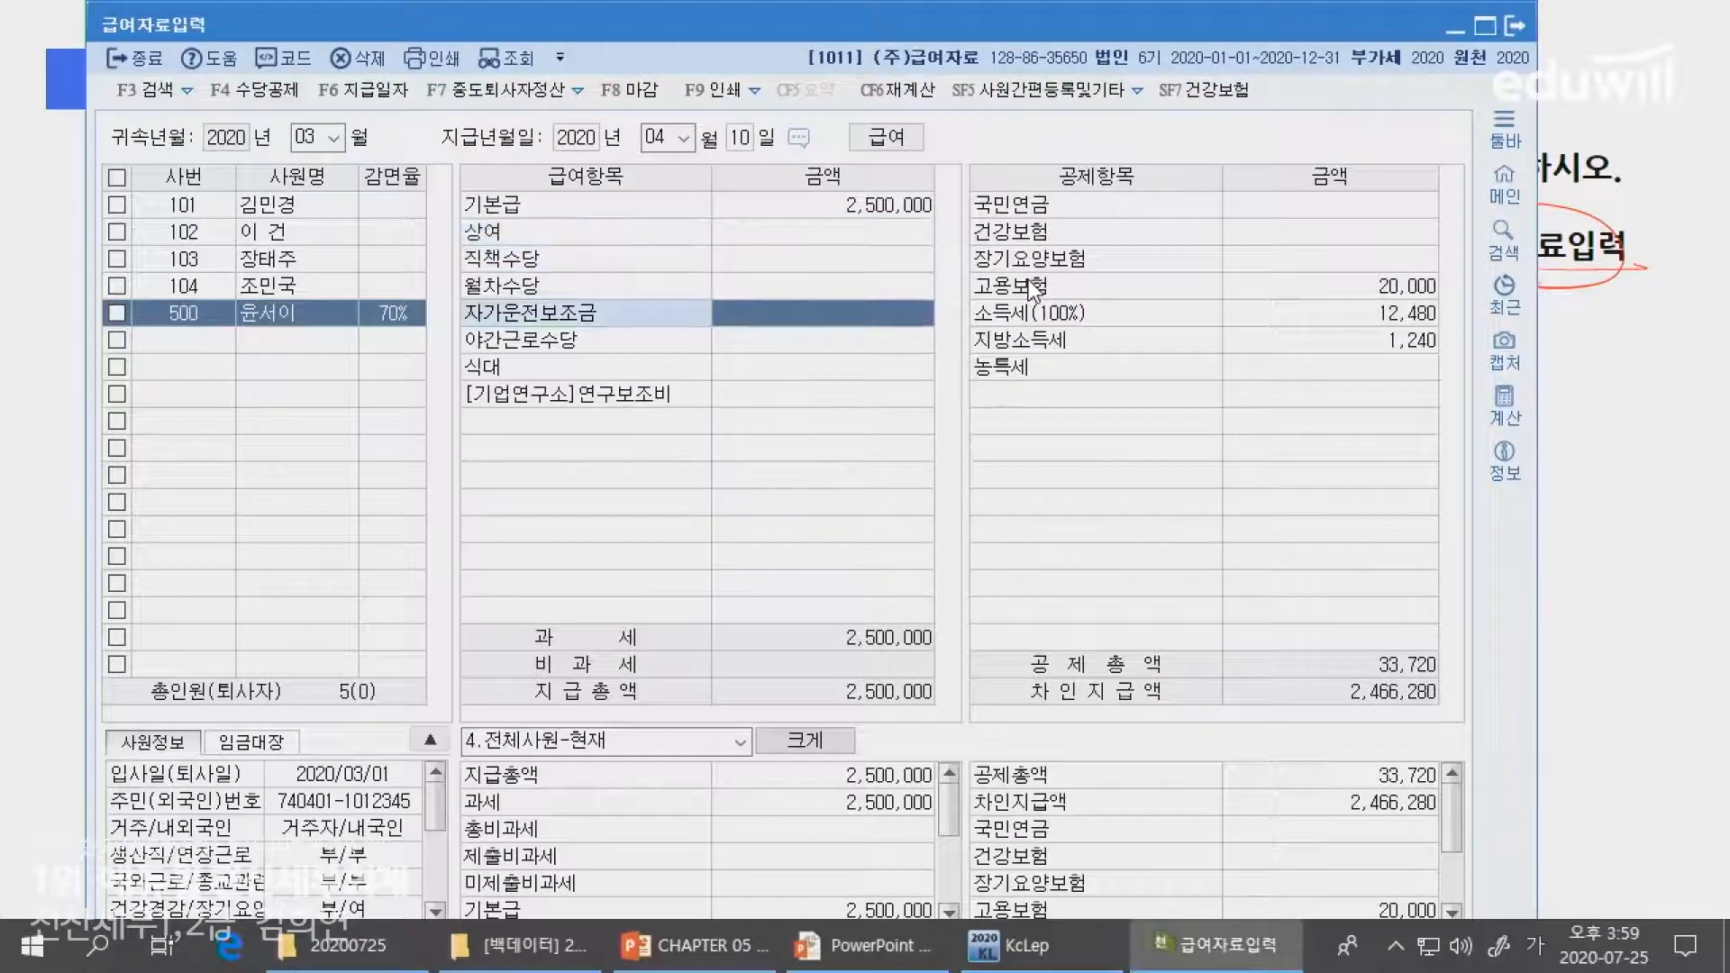
type("18")
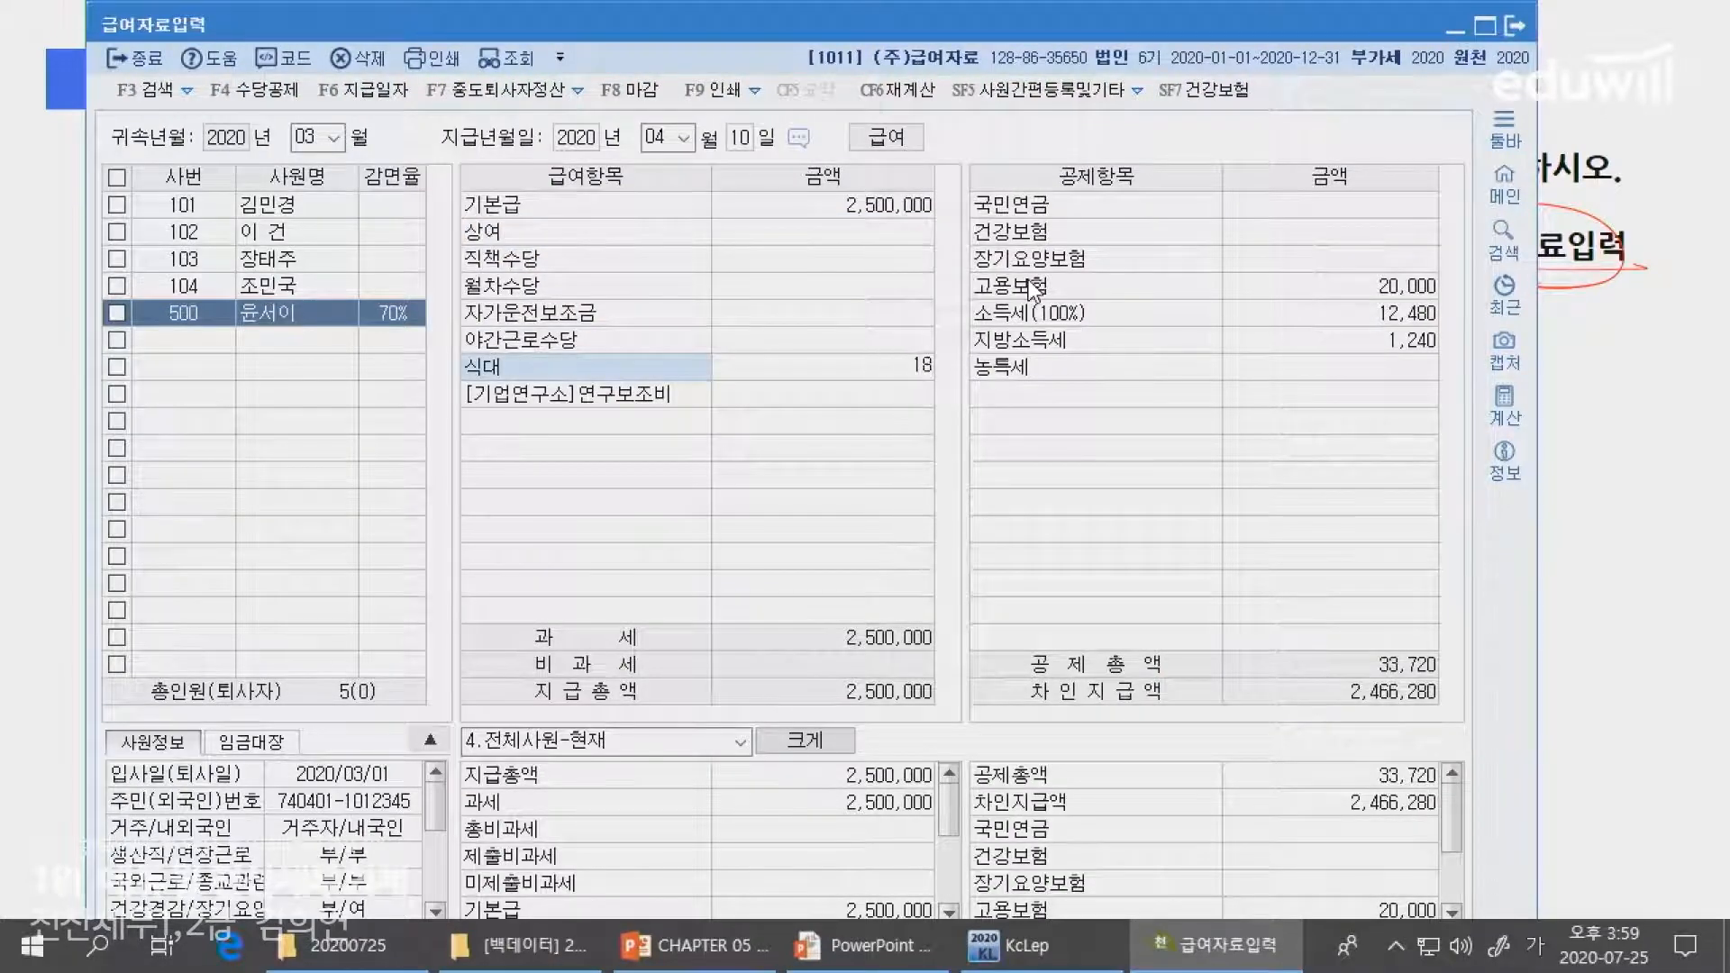
type("5500000")
key("Return")
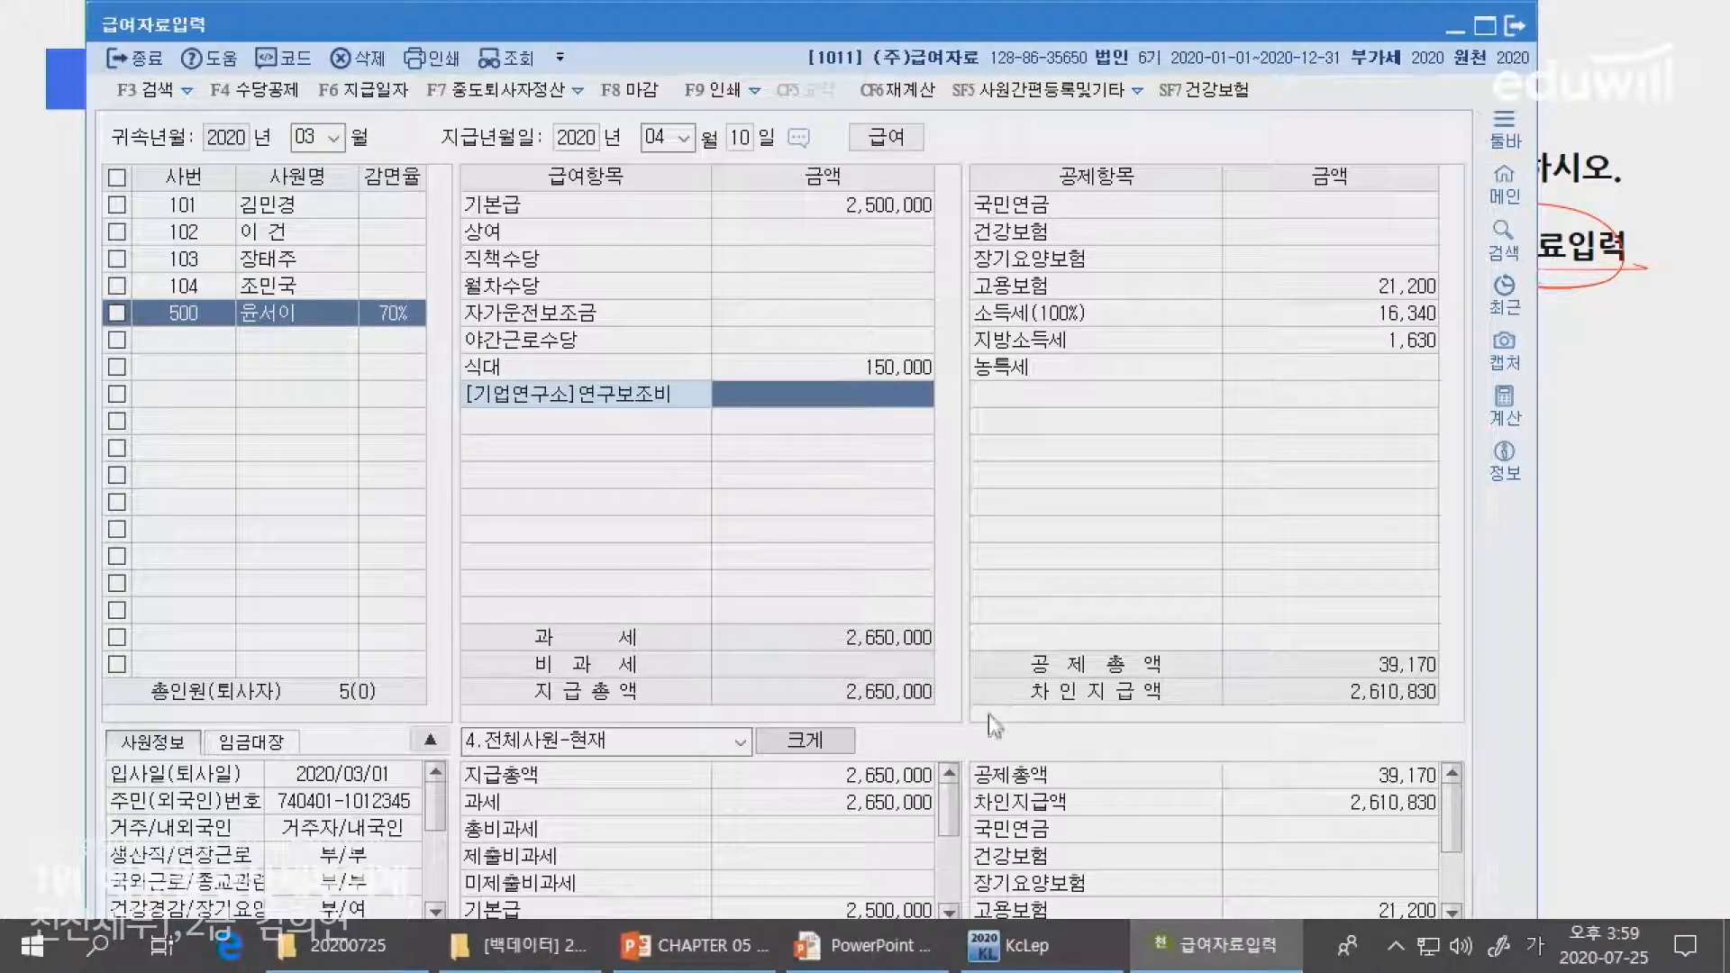
- Check the slide's pay table and set the new employee's driving allowance (자가운전보조금) to 300,000
key("alt+Tab")
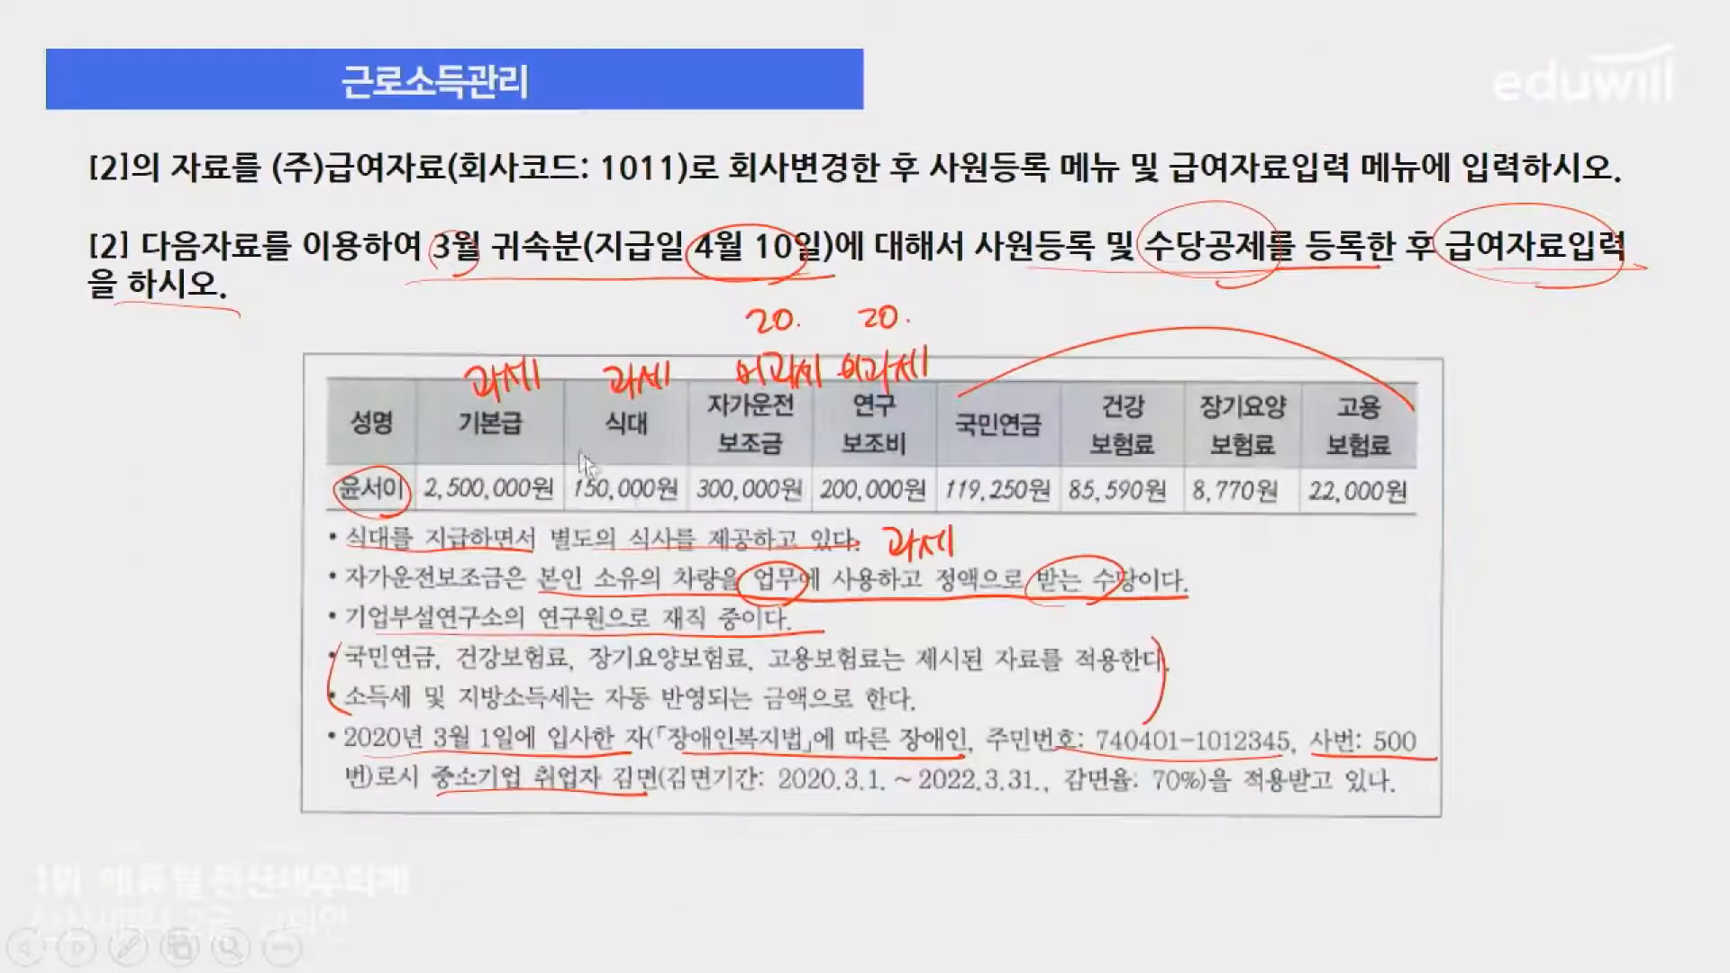
key("alt+Tab")
left_click(836, 317)
type("300")
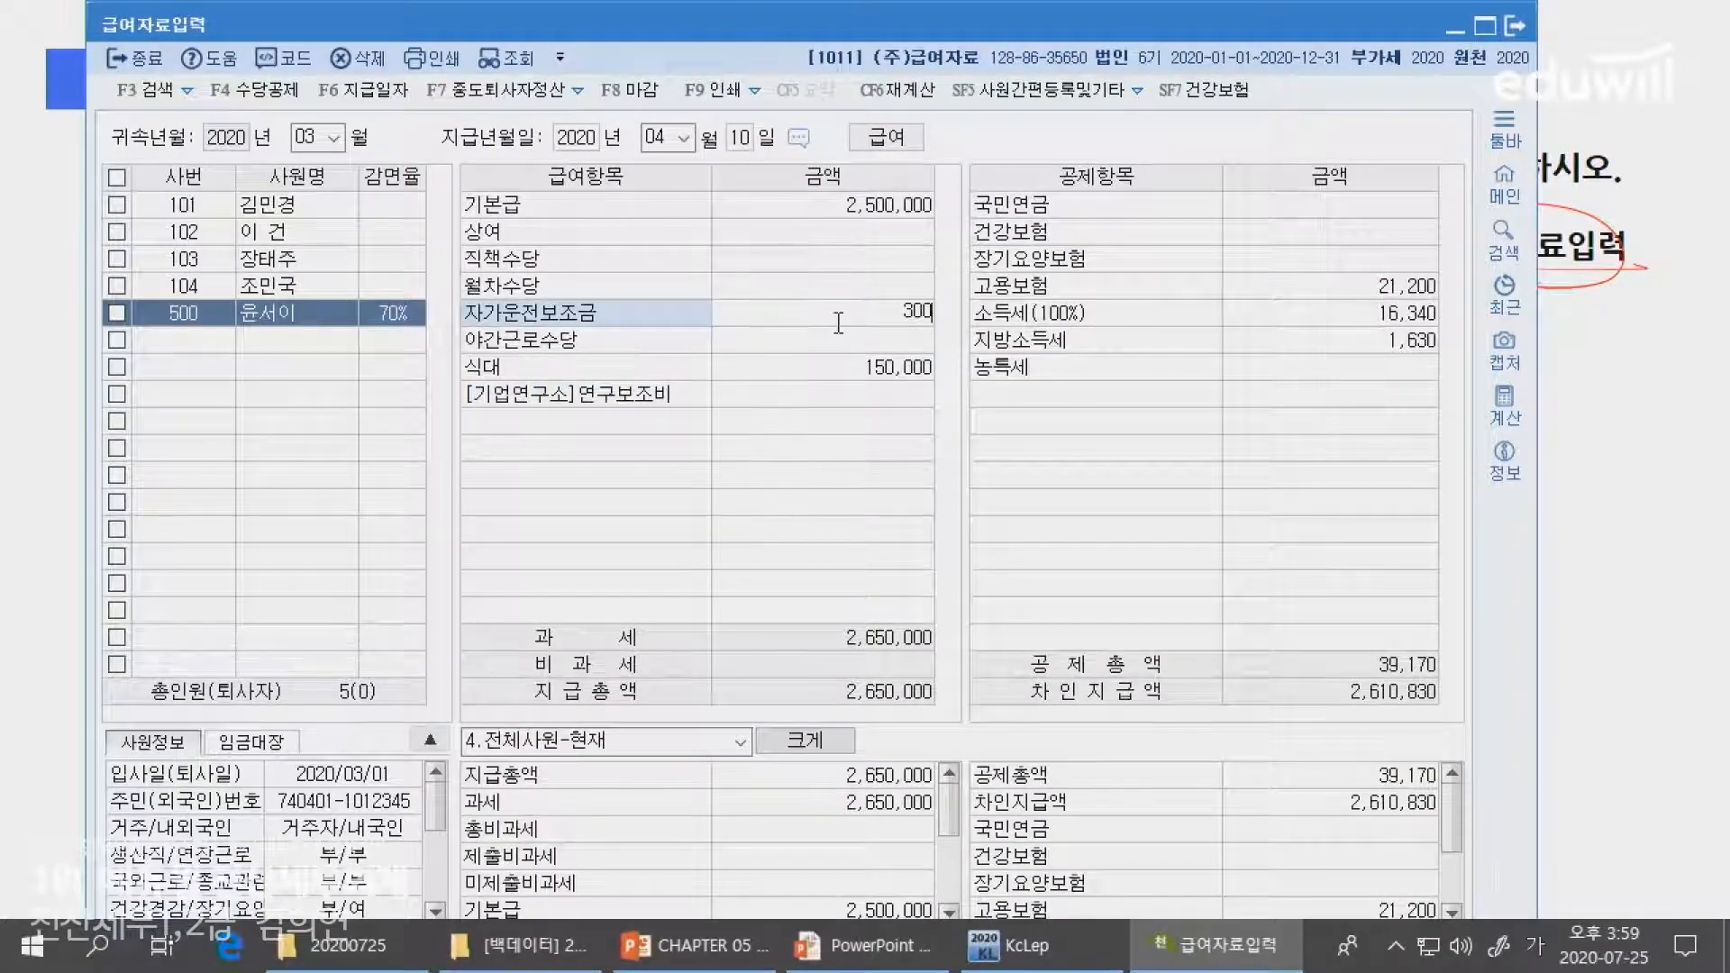
type(",000")
key("Return")
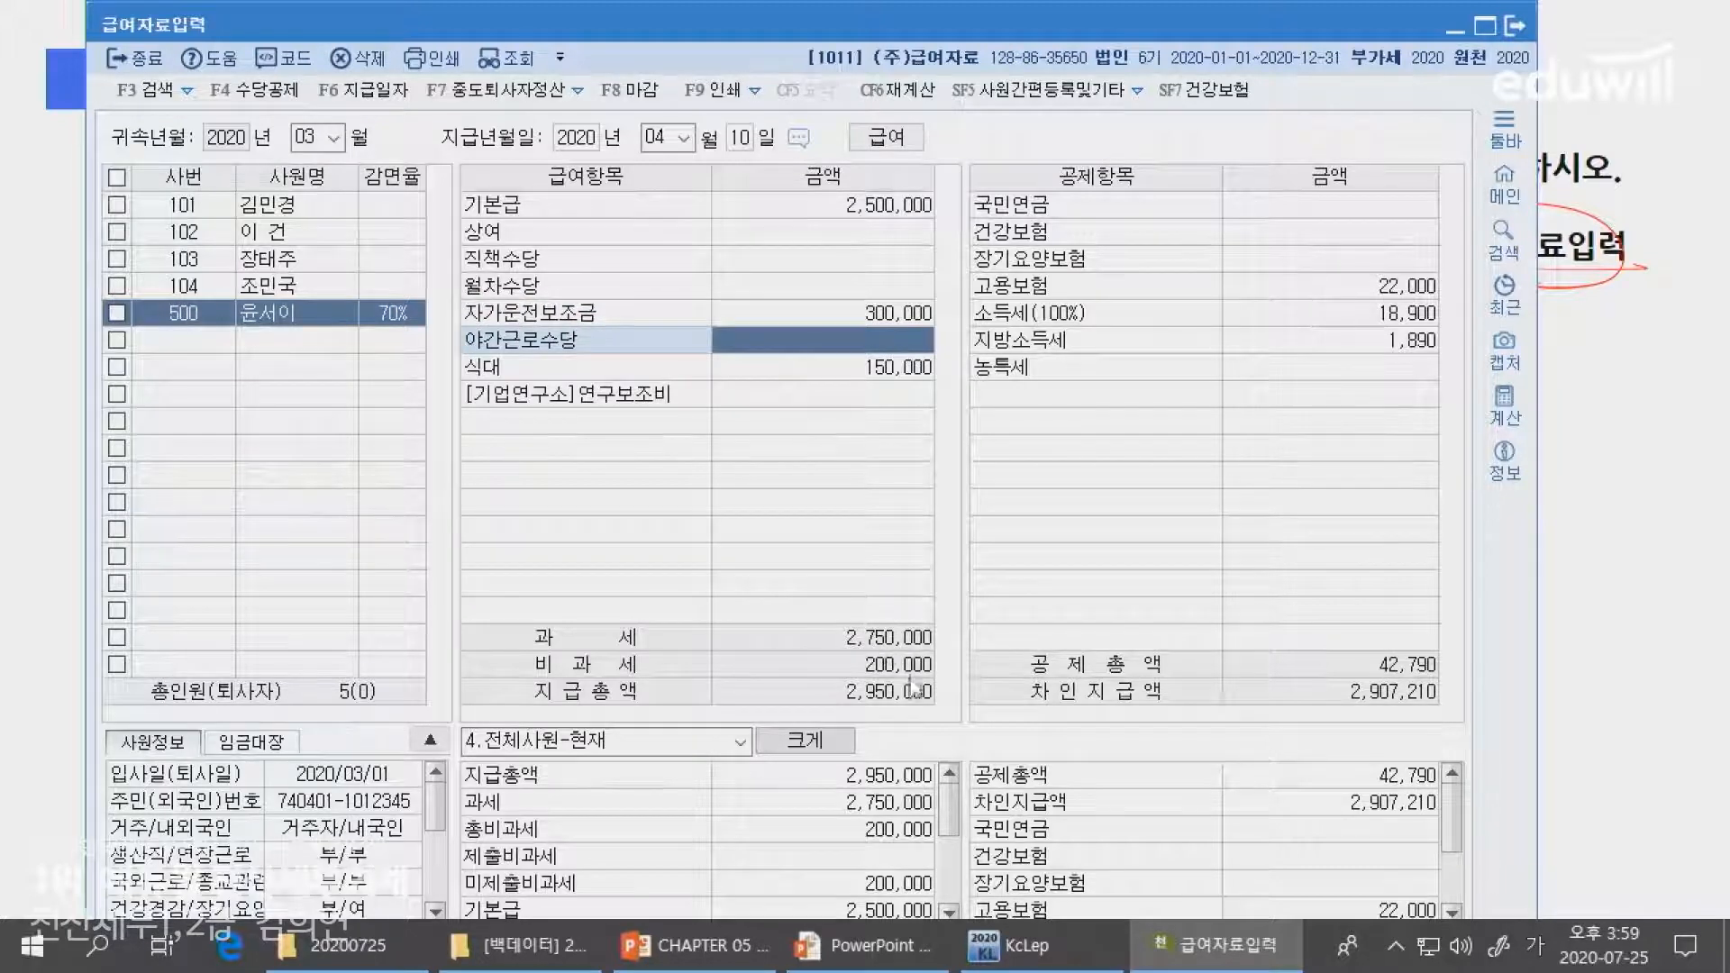
- Check the slide again and set the new employee's [기업연구소]연구보조비 to 200,000
key("alt+Tab")
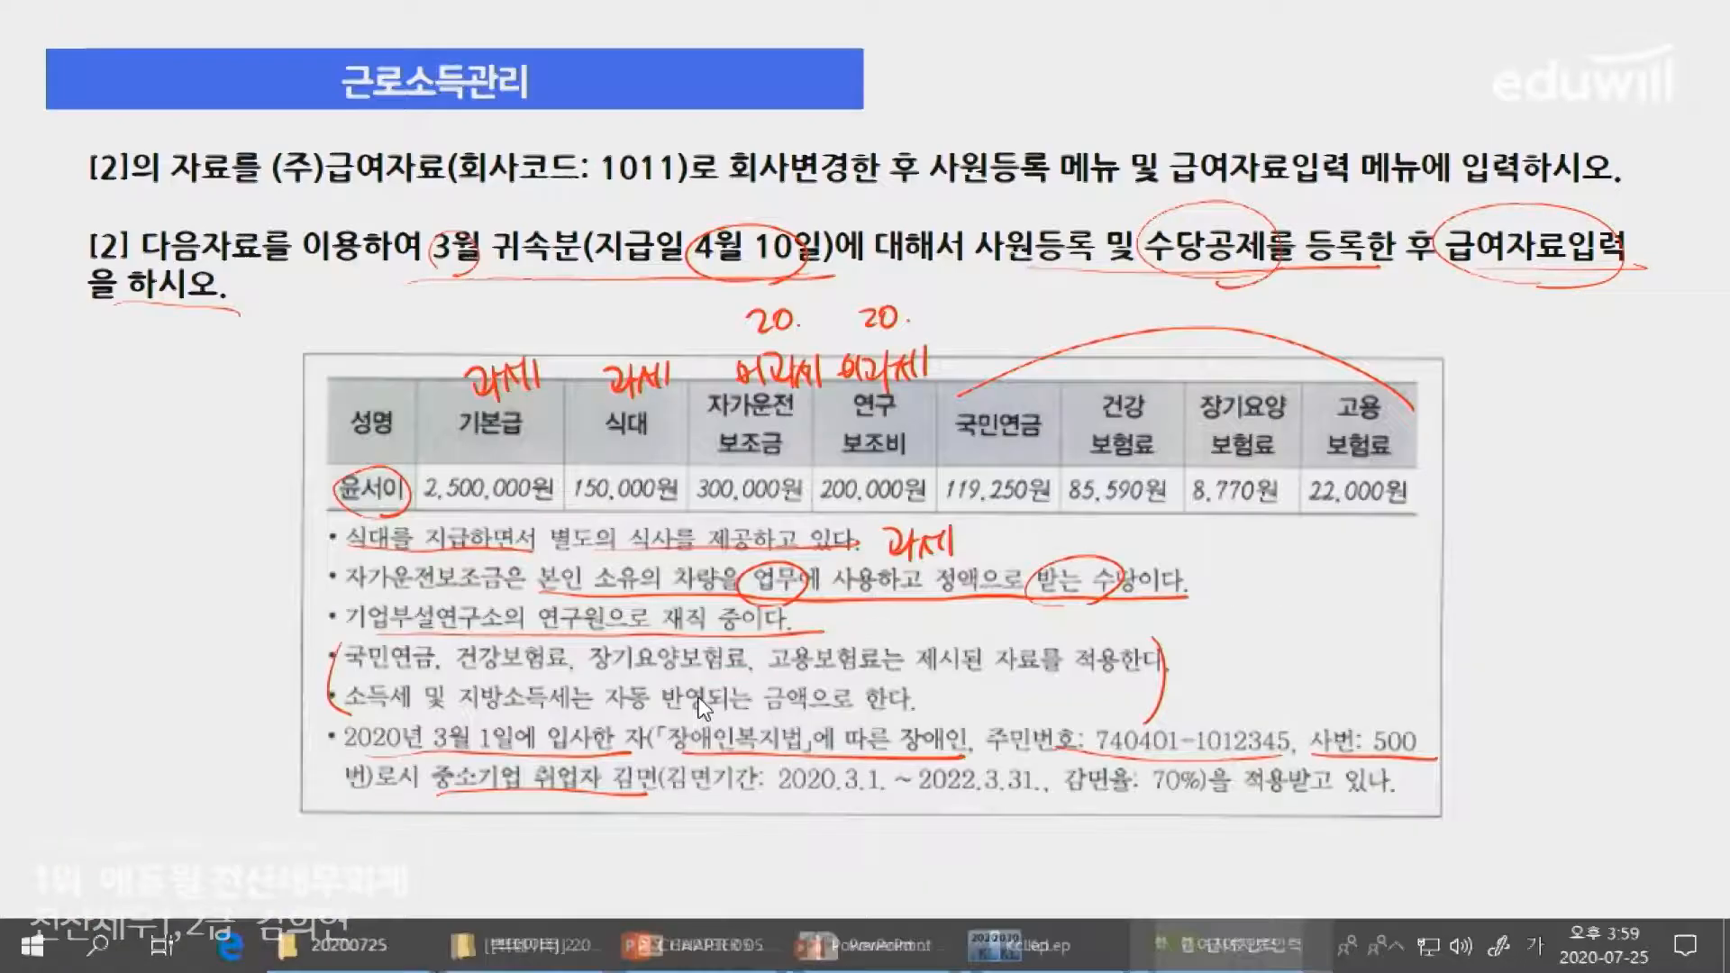
key("alt+Tab")
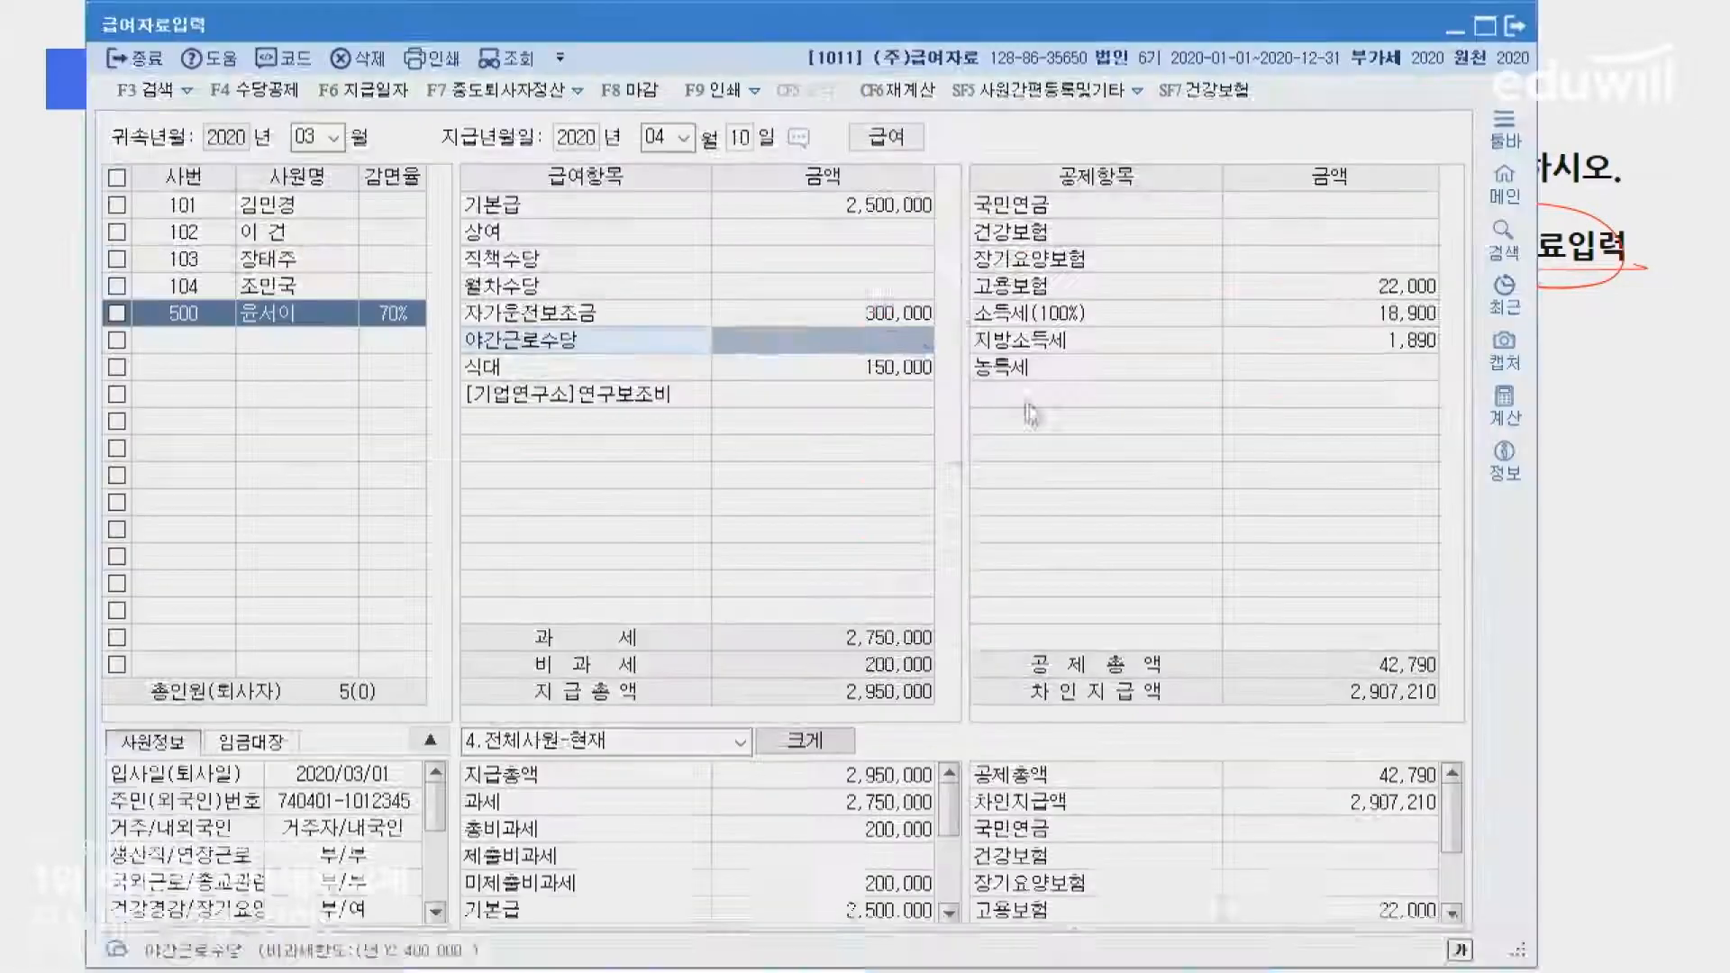
left_click(856, 397)
type("2000000")
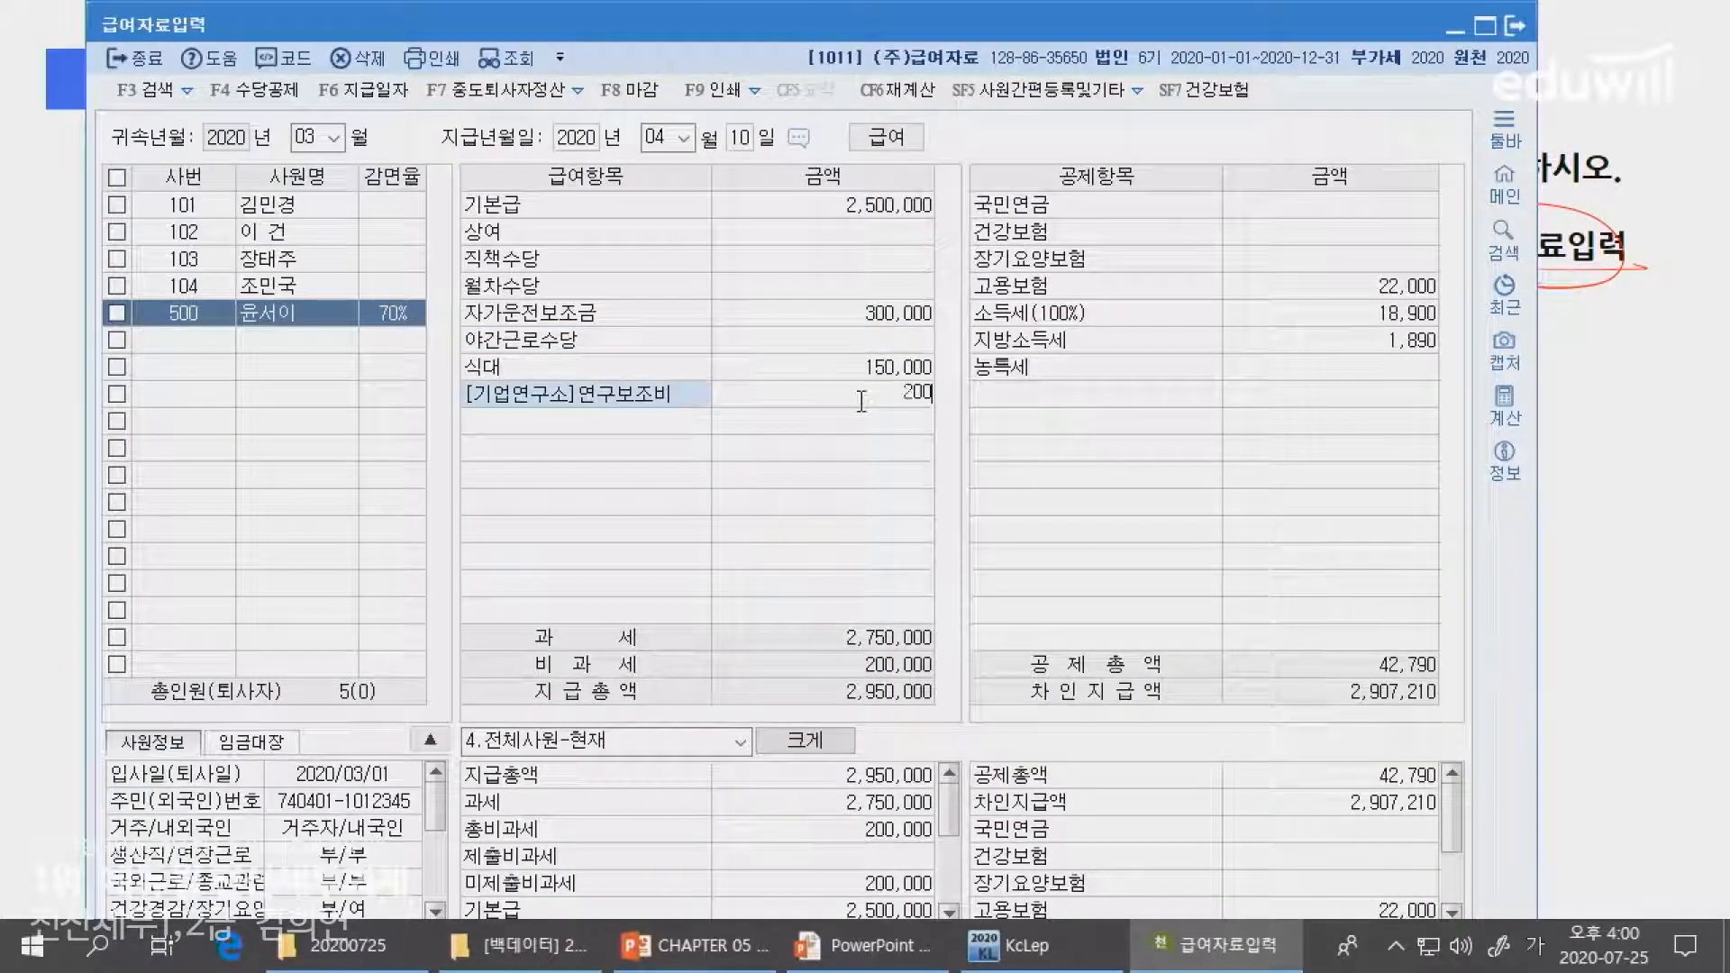
key("Return")
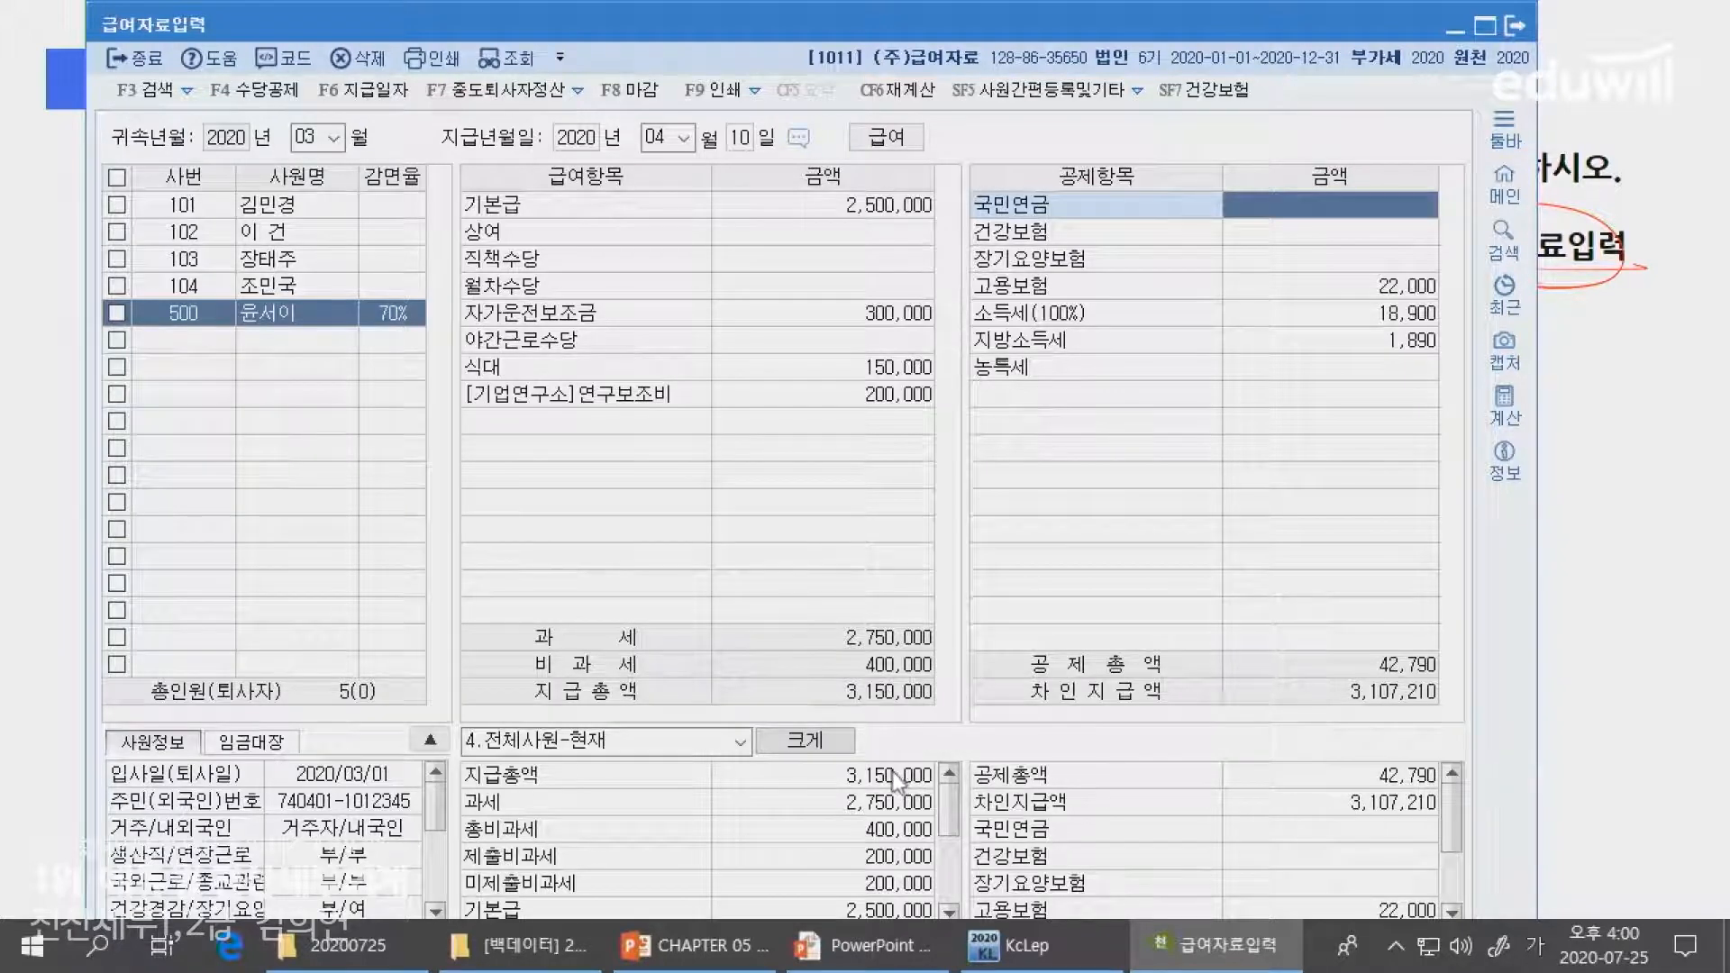
- Draw an arc on the exercise slide spanning the four pay columns from 기본급 to 연구보조비
key("alt+Tab")
key("ctrl+p")
left_click_drag(911, 389, 458, 378)
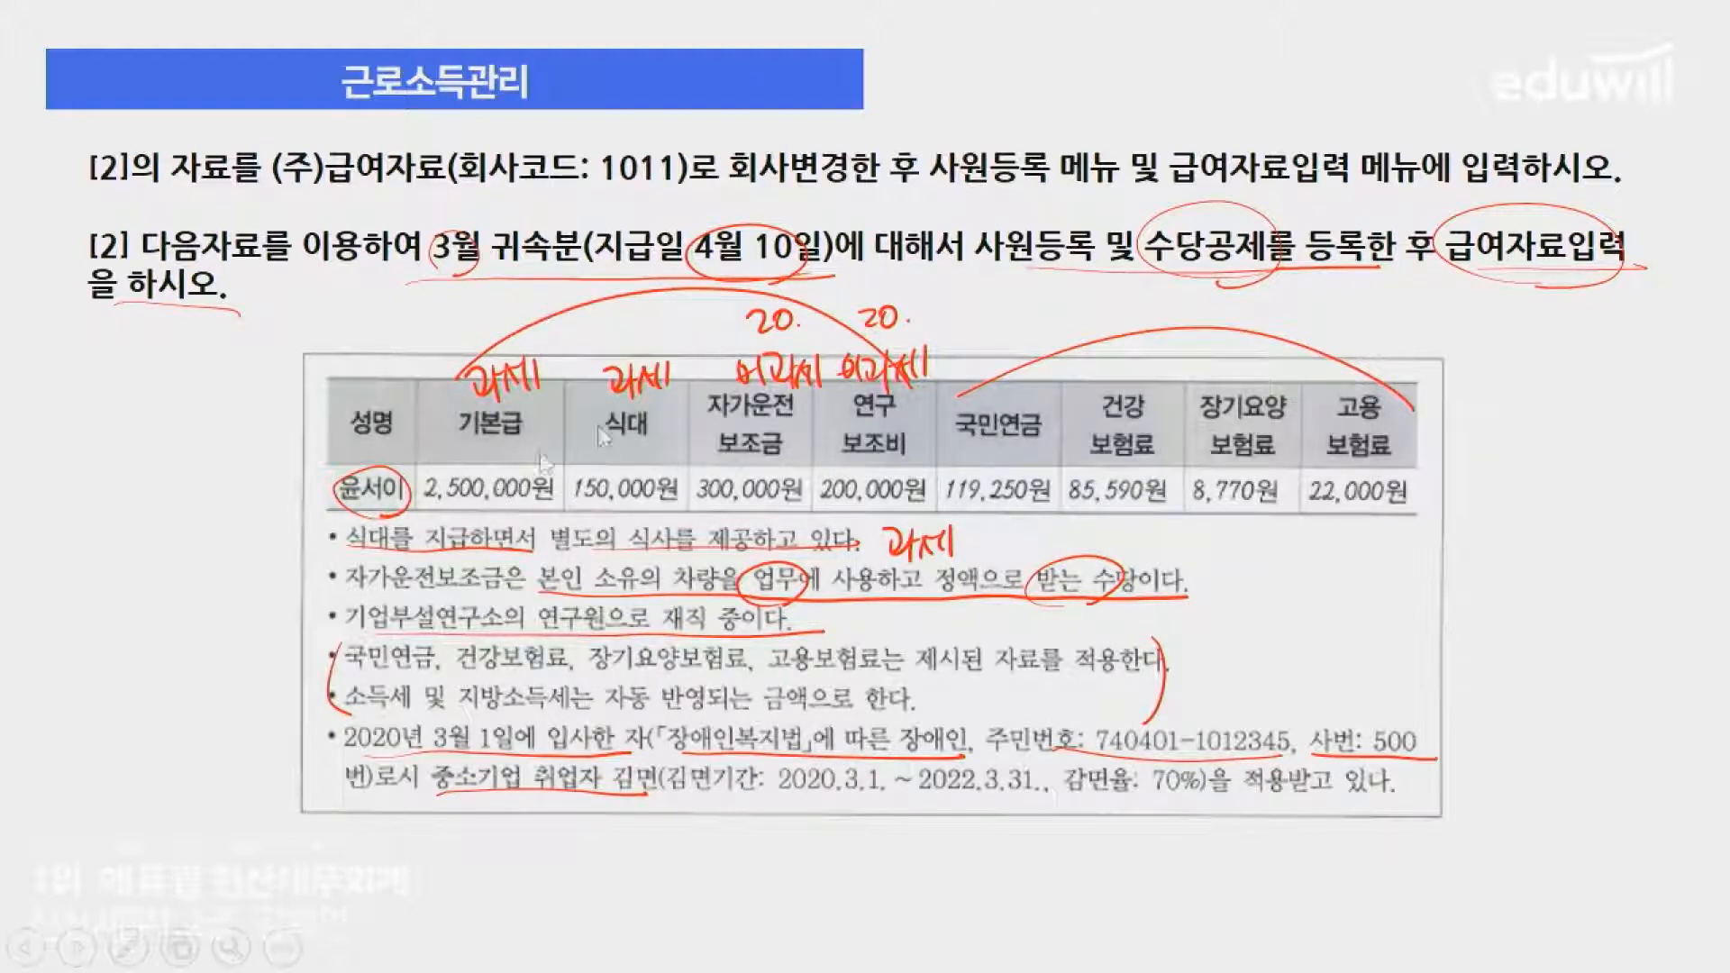
- Switch back to KcLep and set the new employee's 국민연금 to 119,250 and 건강보험 to 85,590, checking the slide
key("alt+Tab")
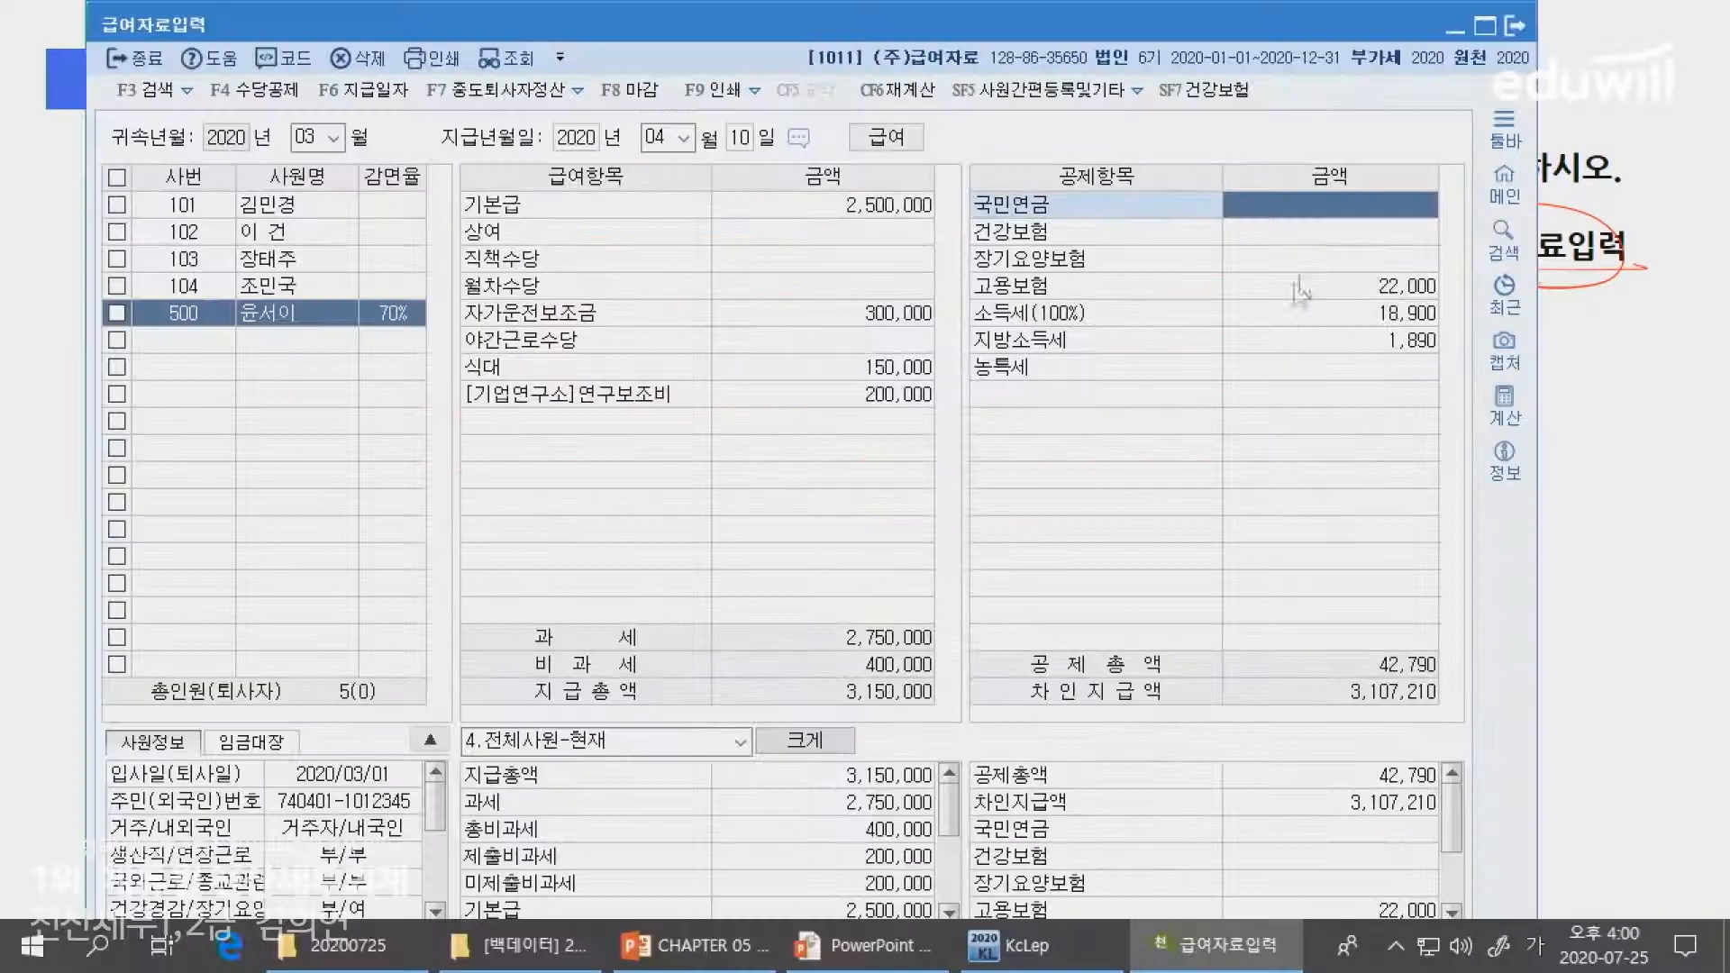
type("119250")
key("Return")
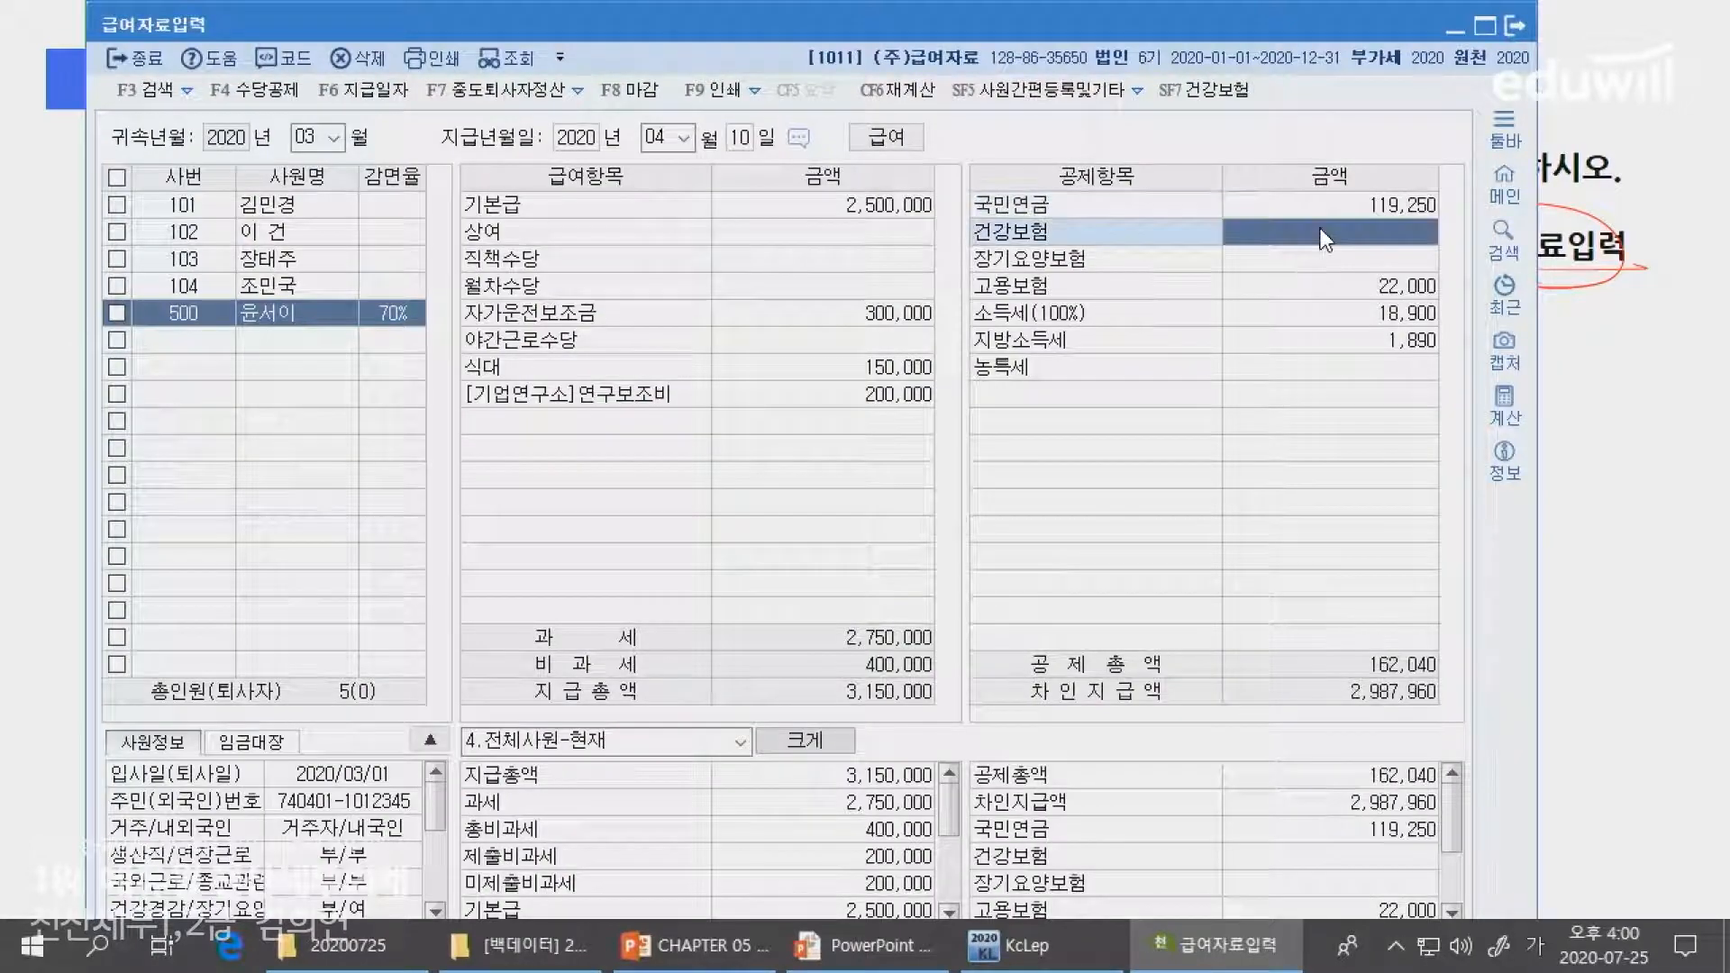
key("alt+Tab")
key("alt+Tab")
type("85590")
key("Return")
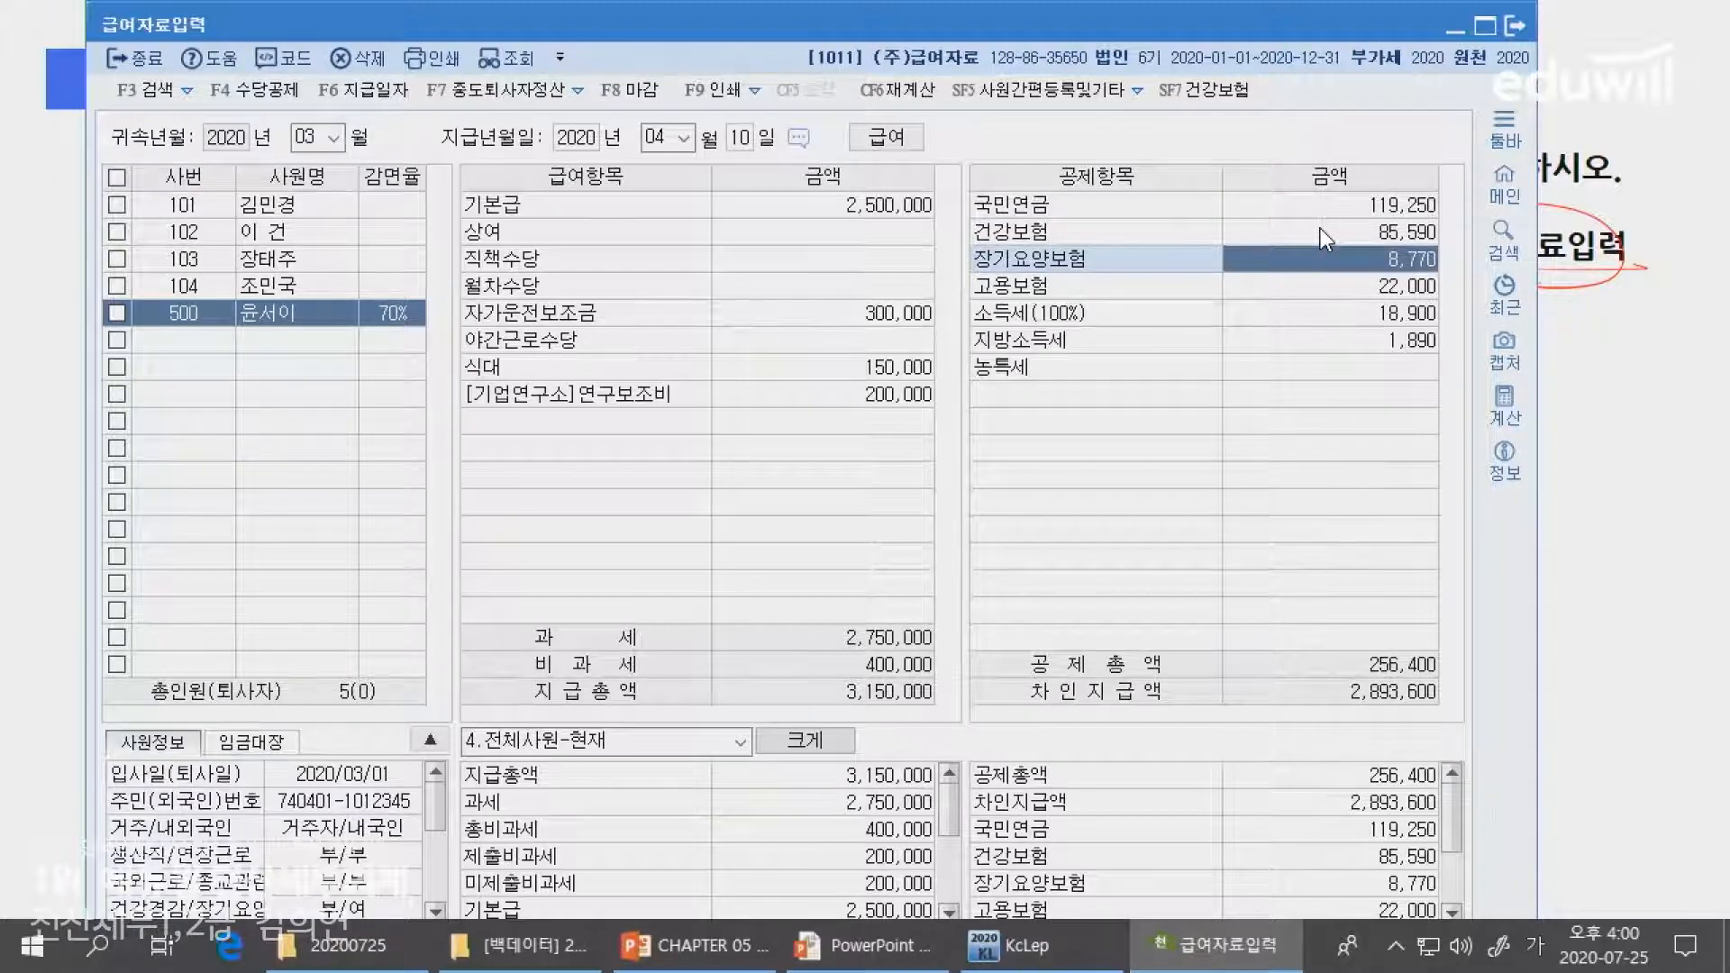
- Compare 장기요양보험 and 고용보험 with the exercise slide, and review the 소득세, 지방소득세 and 차인지급액 amounts in KcLep
key("alt+Tab")
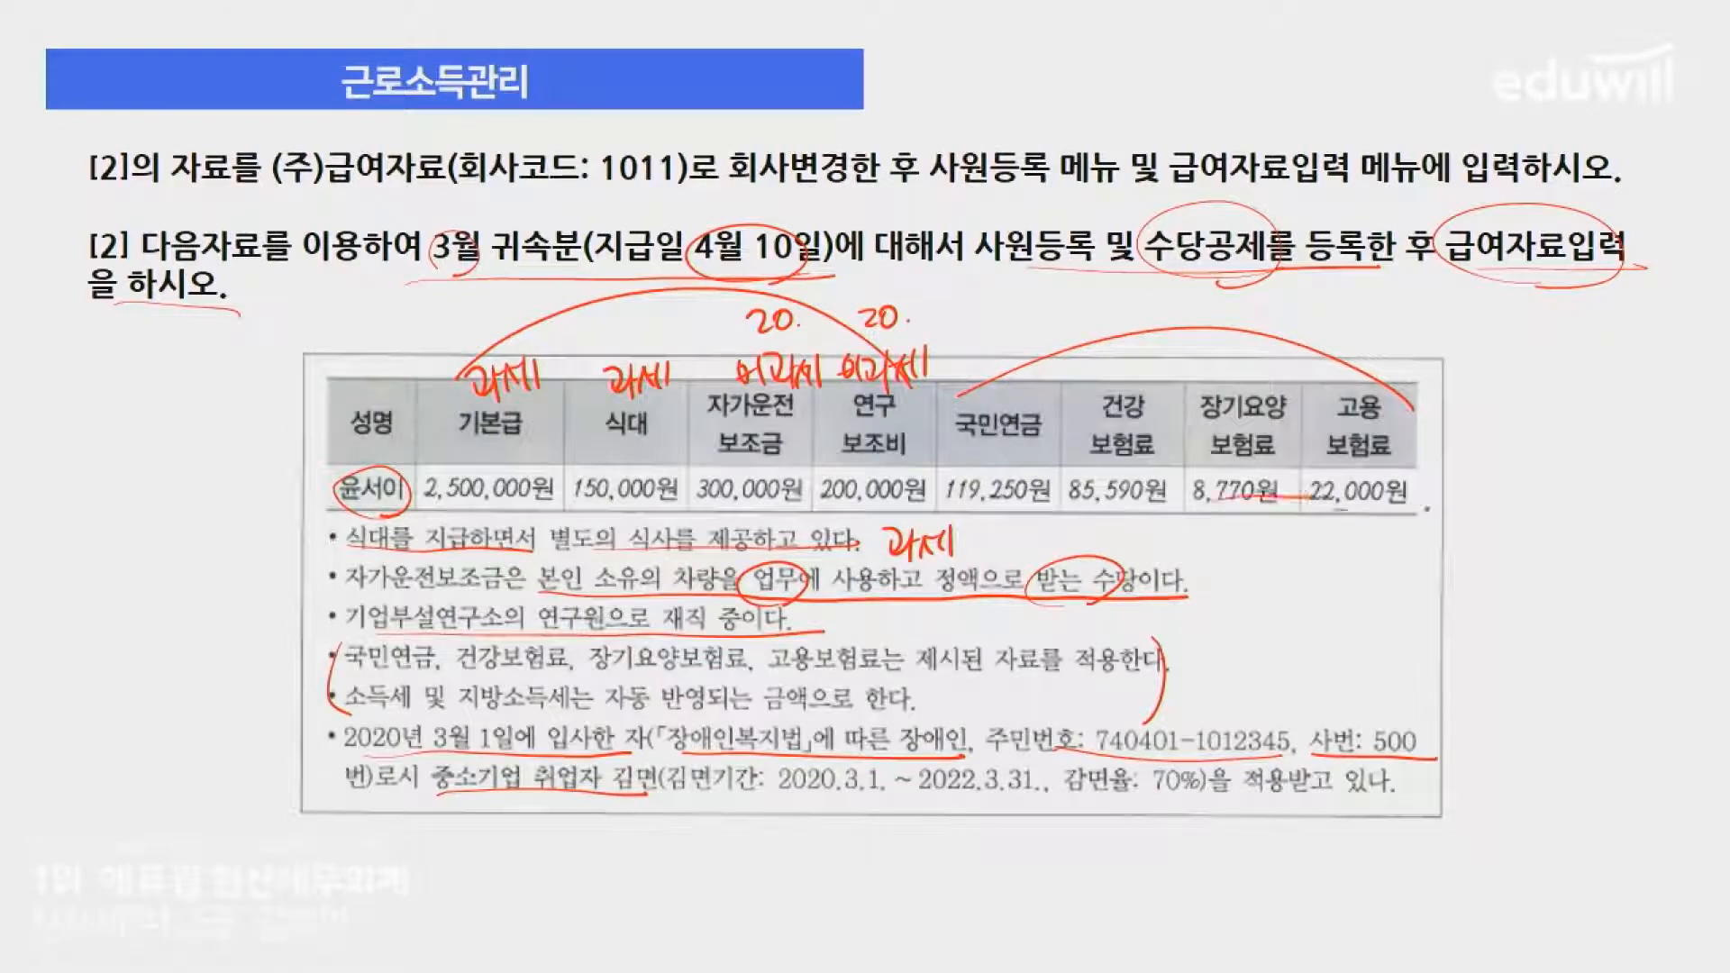
key("alt+Tab")
left_click(1398, 283)
left_click(1379, 317)
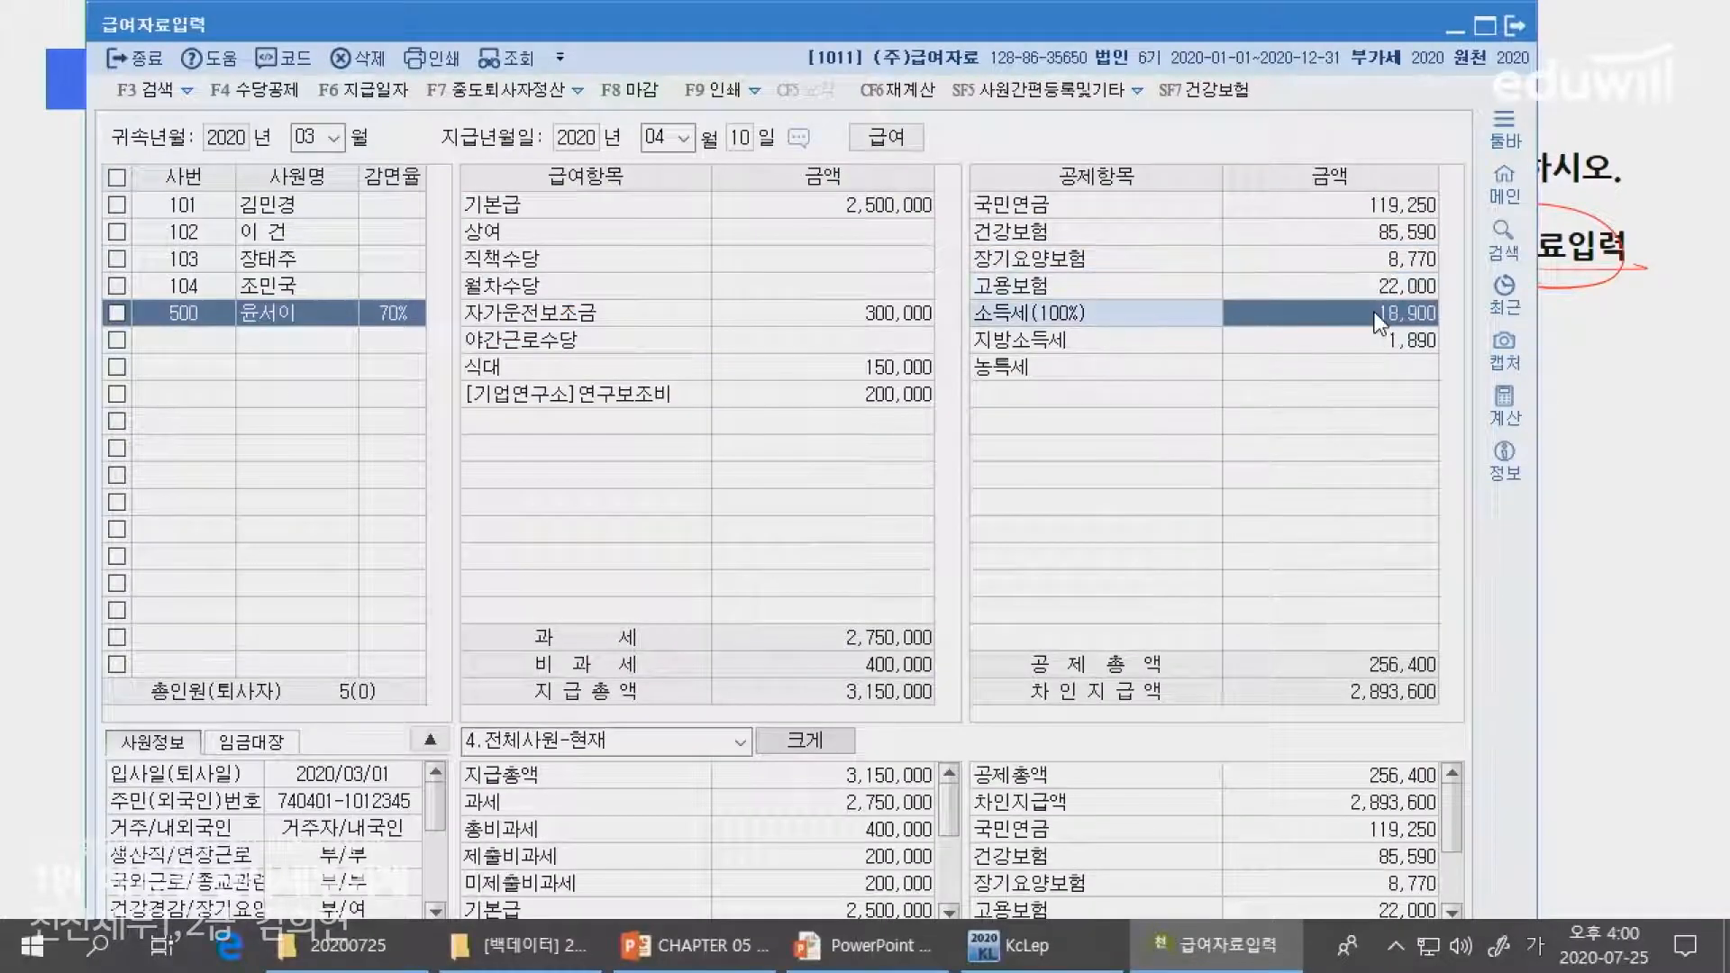
left_click(1380, 347)
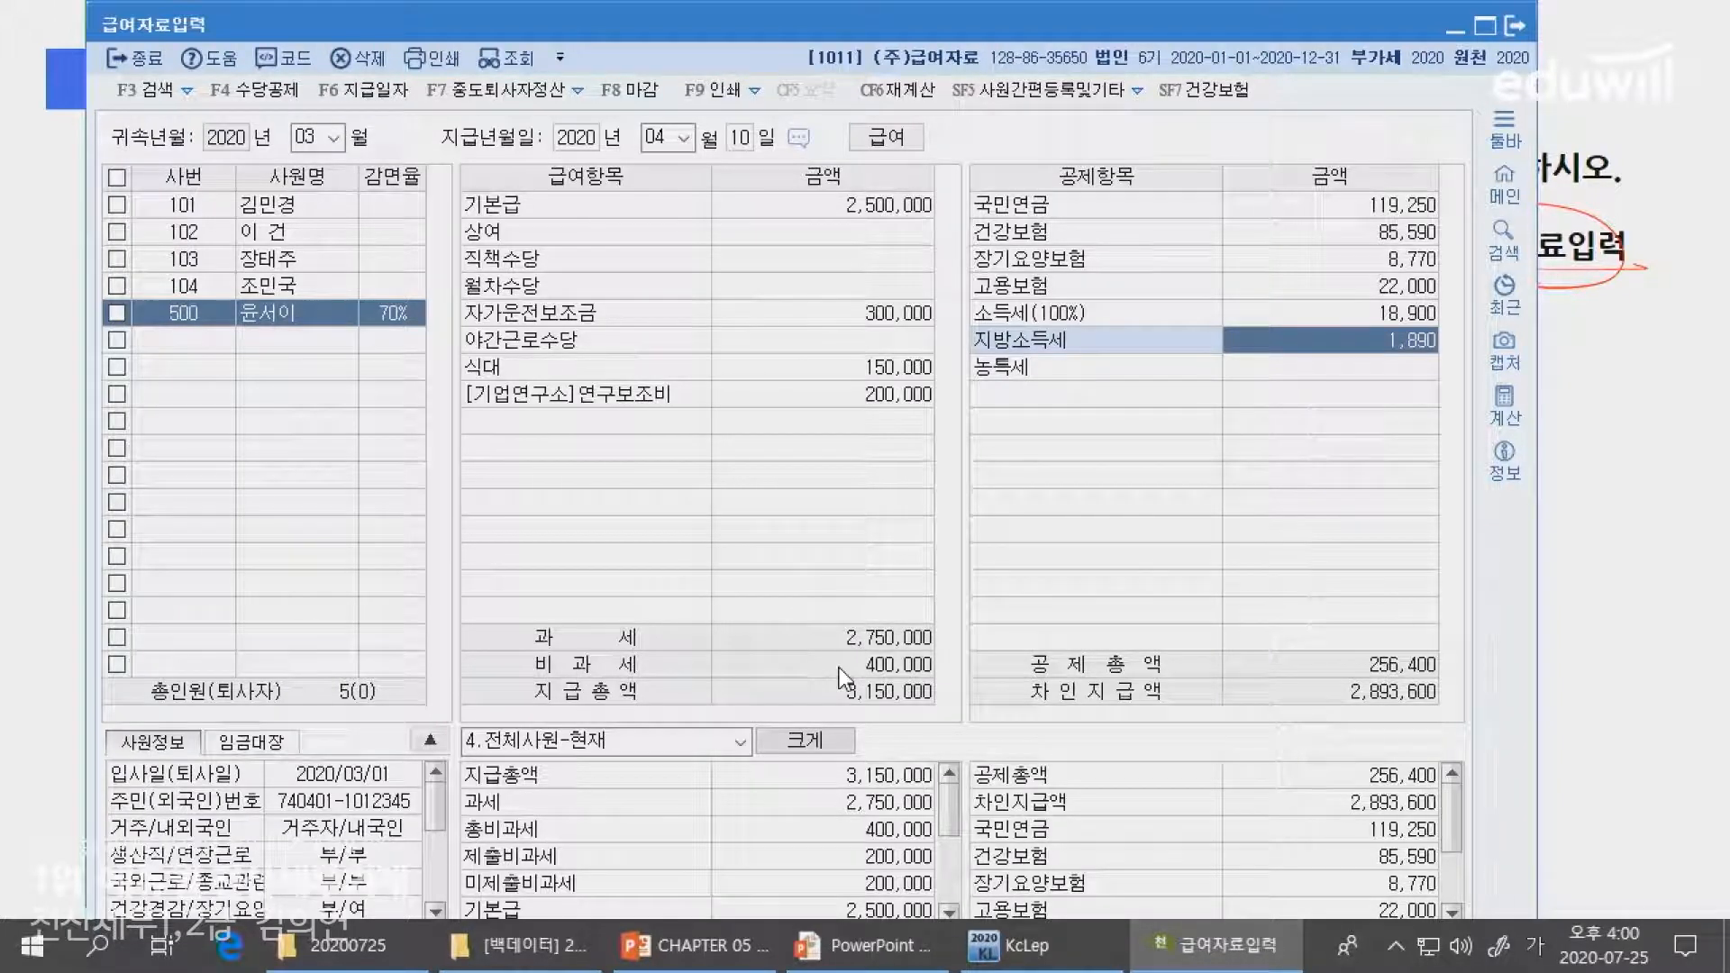
left_click(1395, 706)
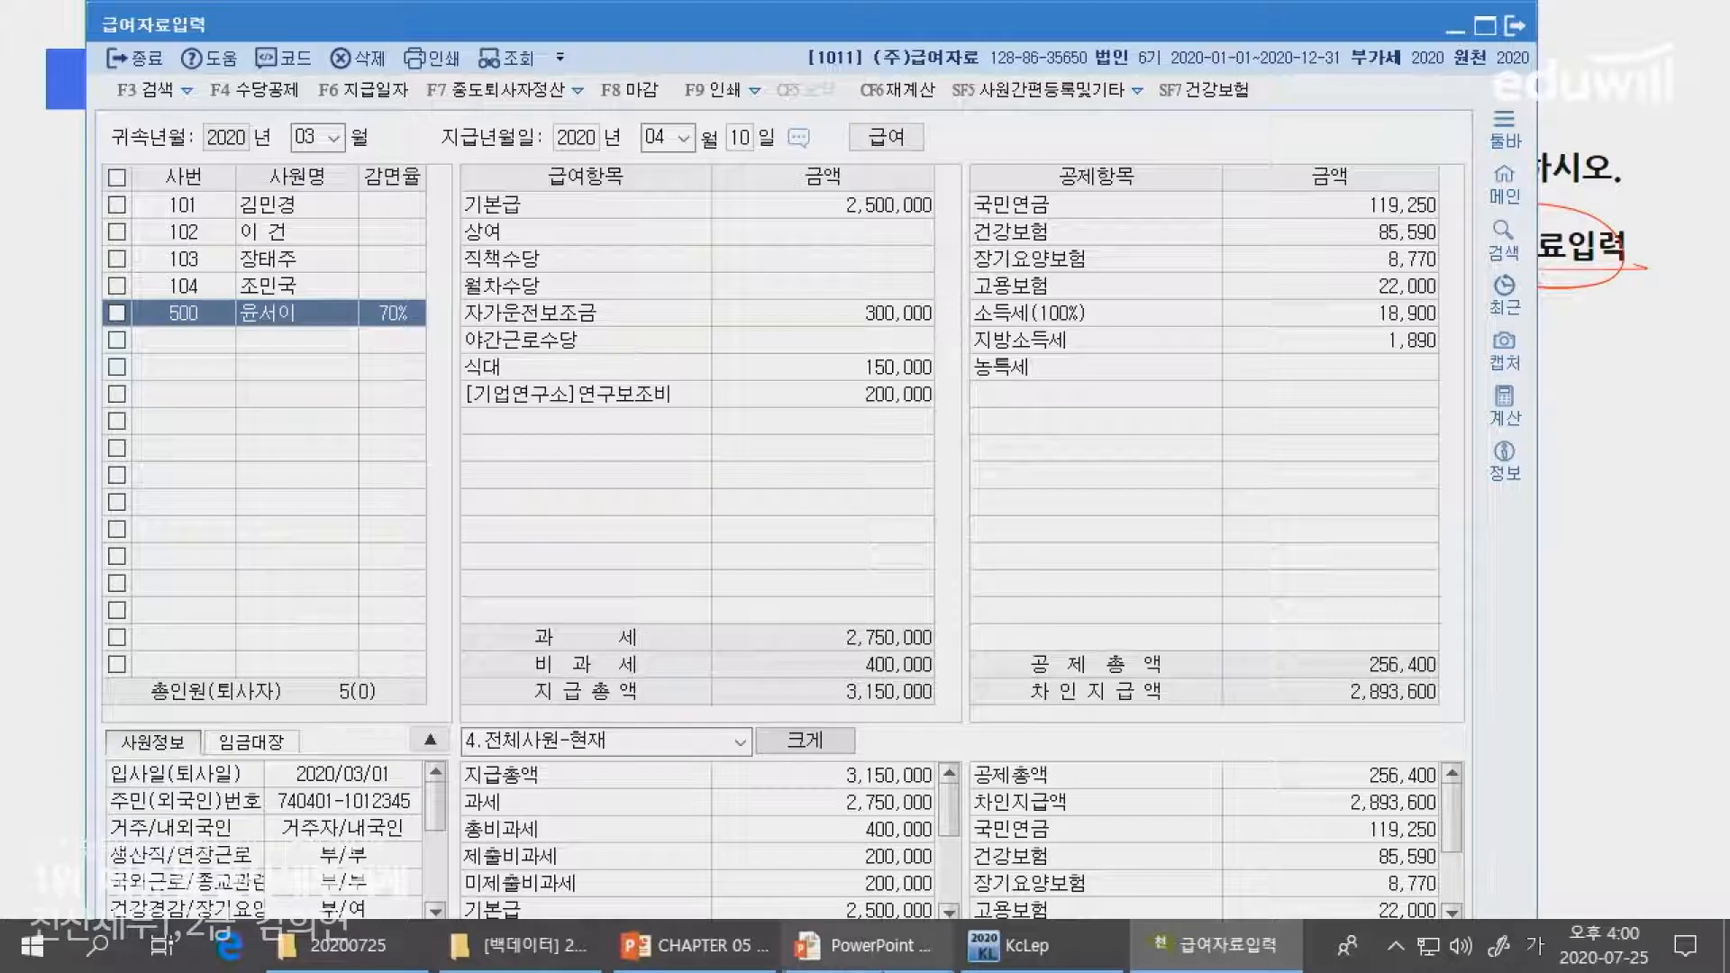
- Draw a long vertical bracket beside the non-taxable allowance rules on the earlier slide, and return to exercise [2]
mouse_move(1027, 962)
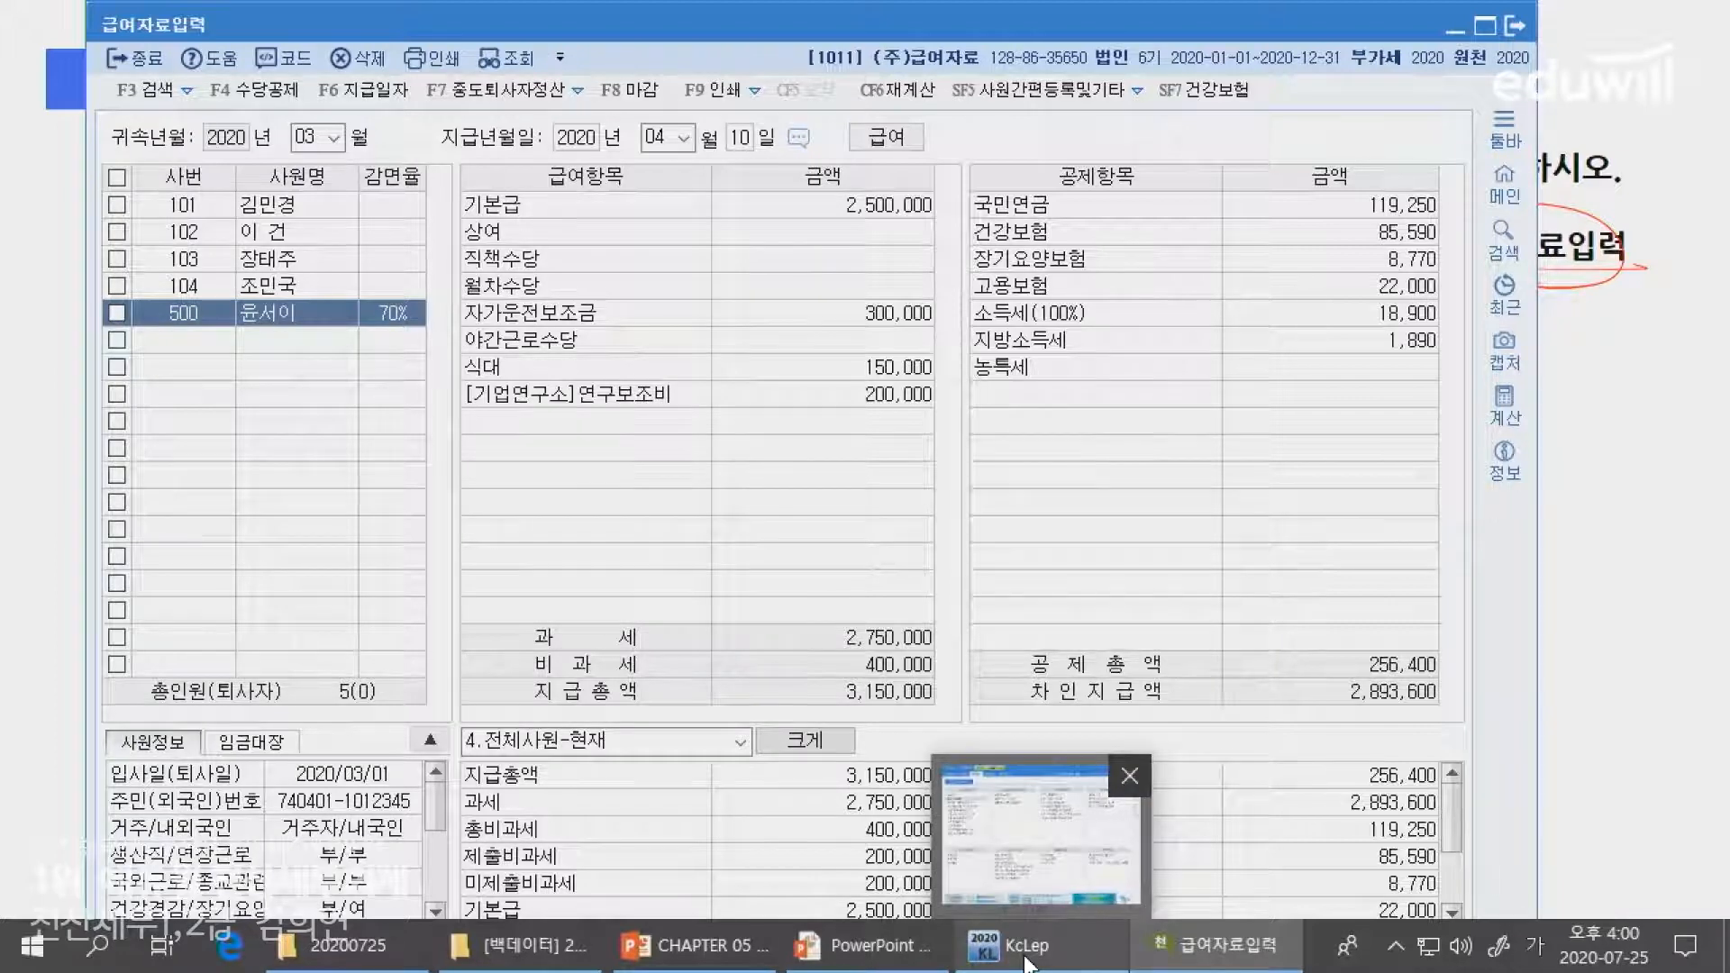
left_click(1027, 957)
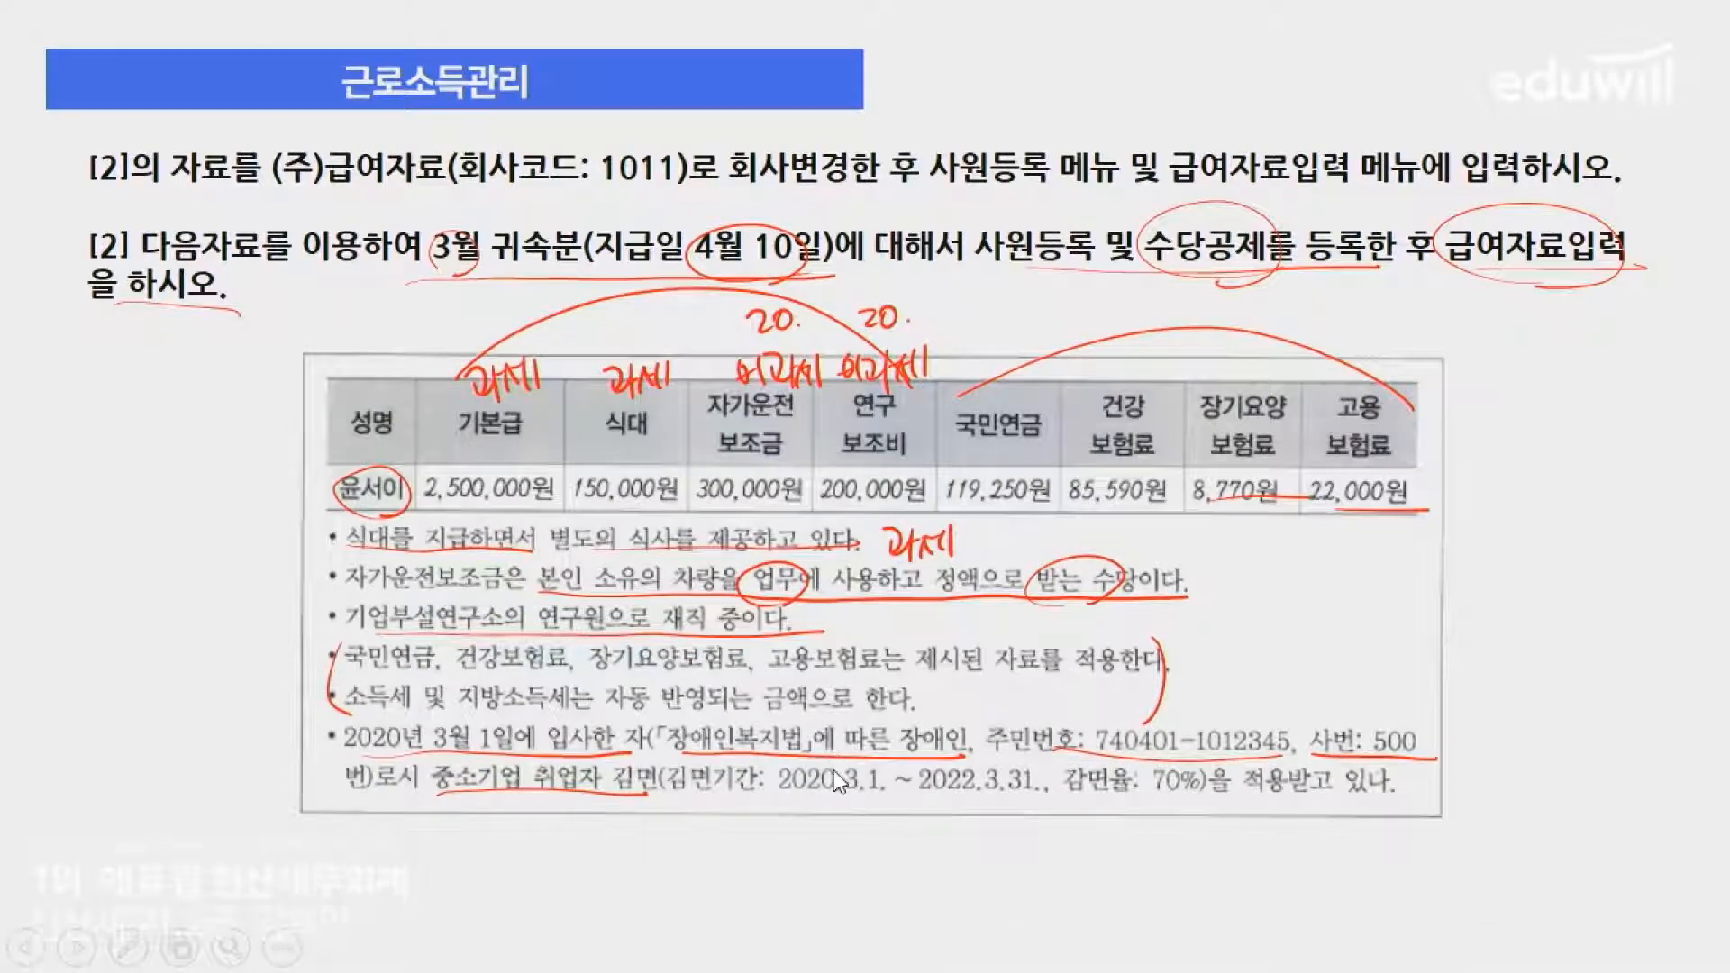
scroll(836, 766, "up", 4)
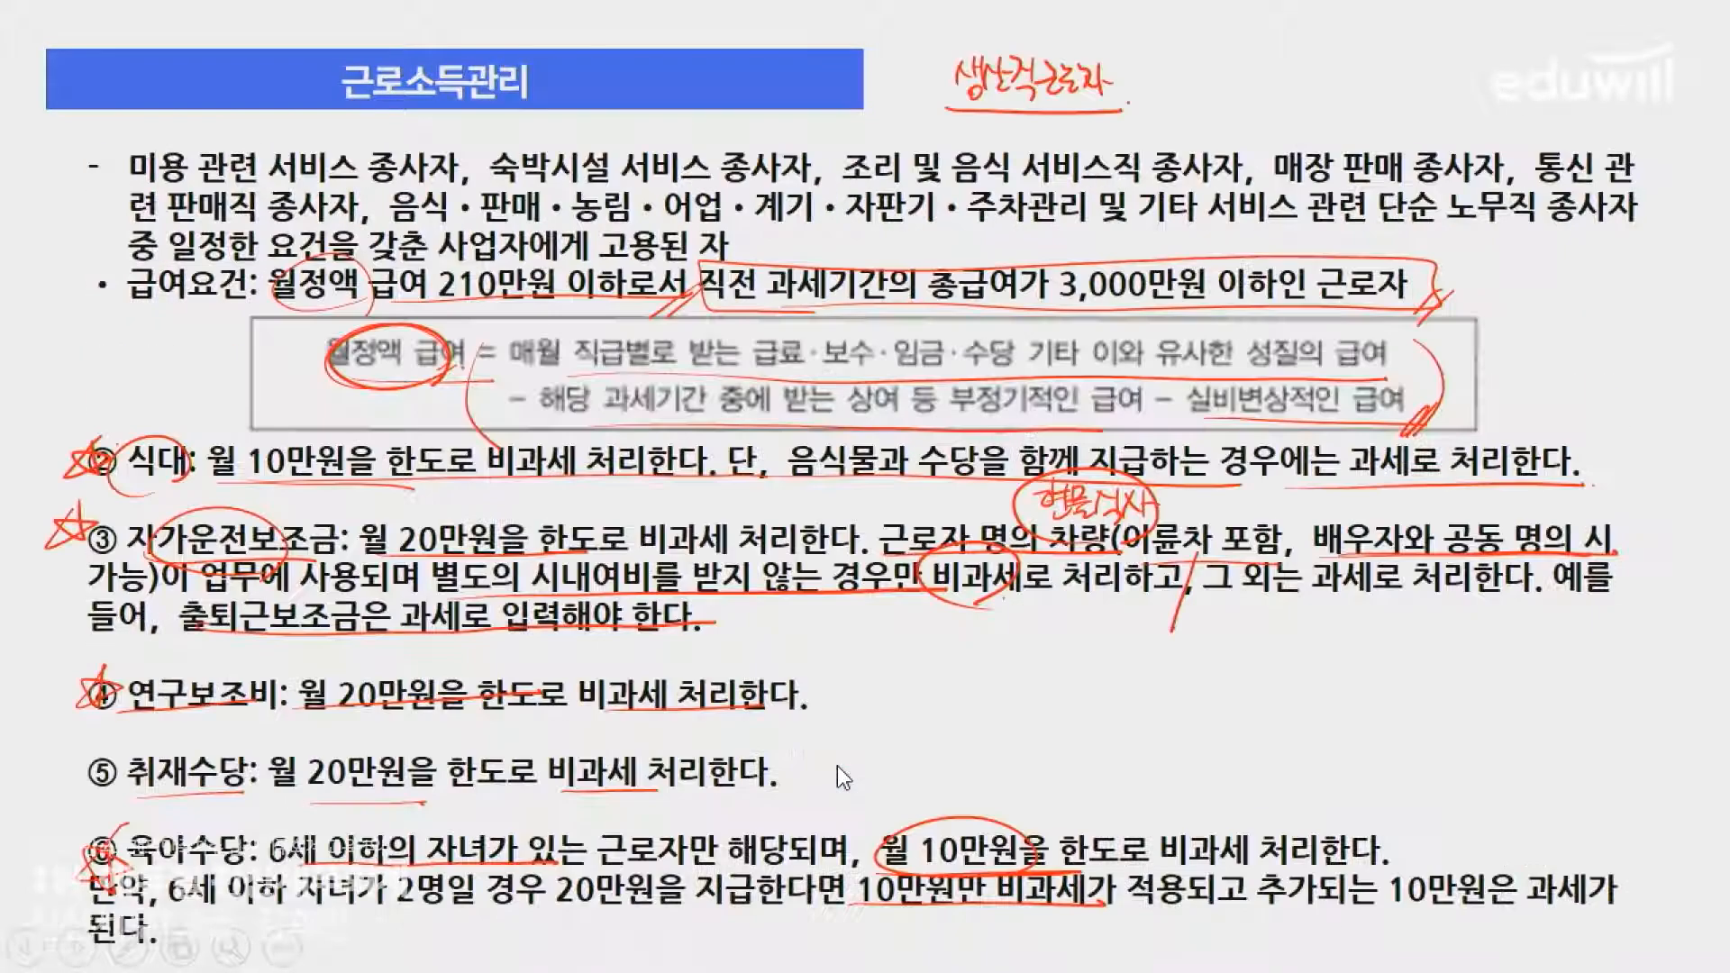
mouse_move(95, 207)
left_mouse_down()
mouse_move(45, 775)
mouse_move(74, 827)
left_mouse_up()
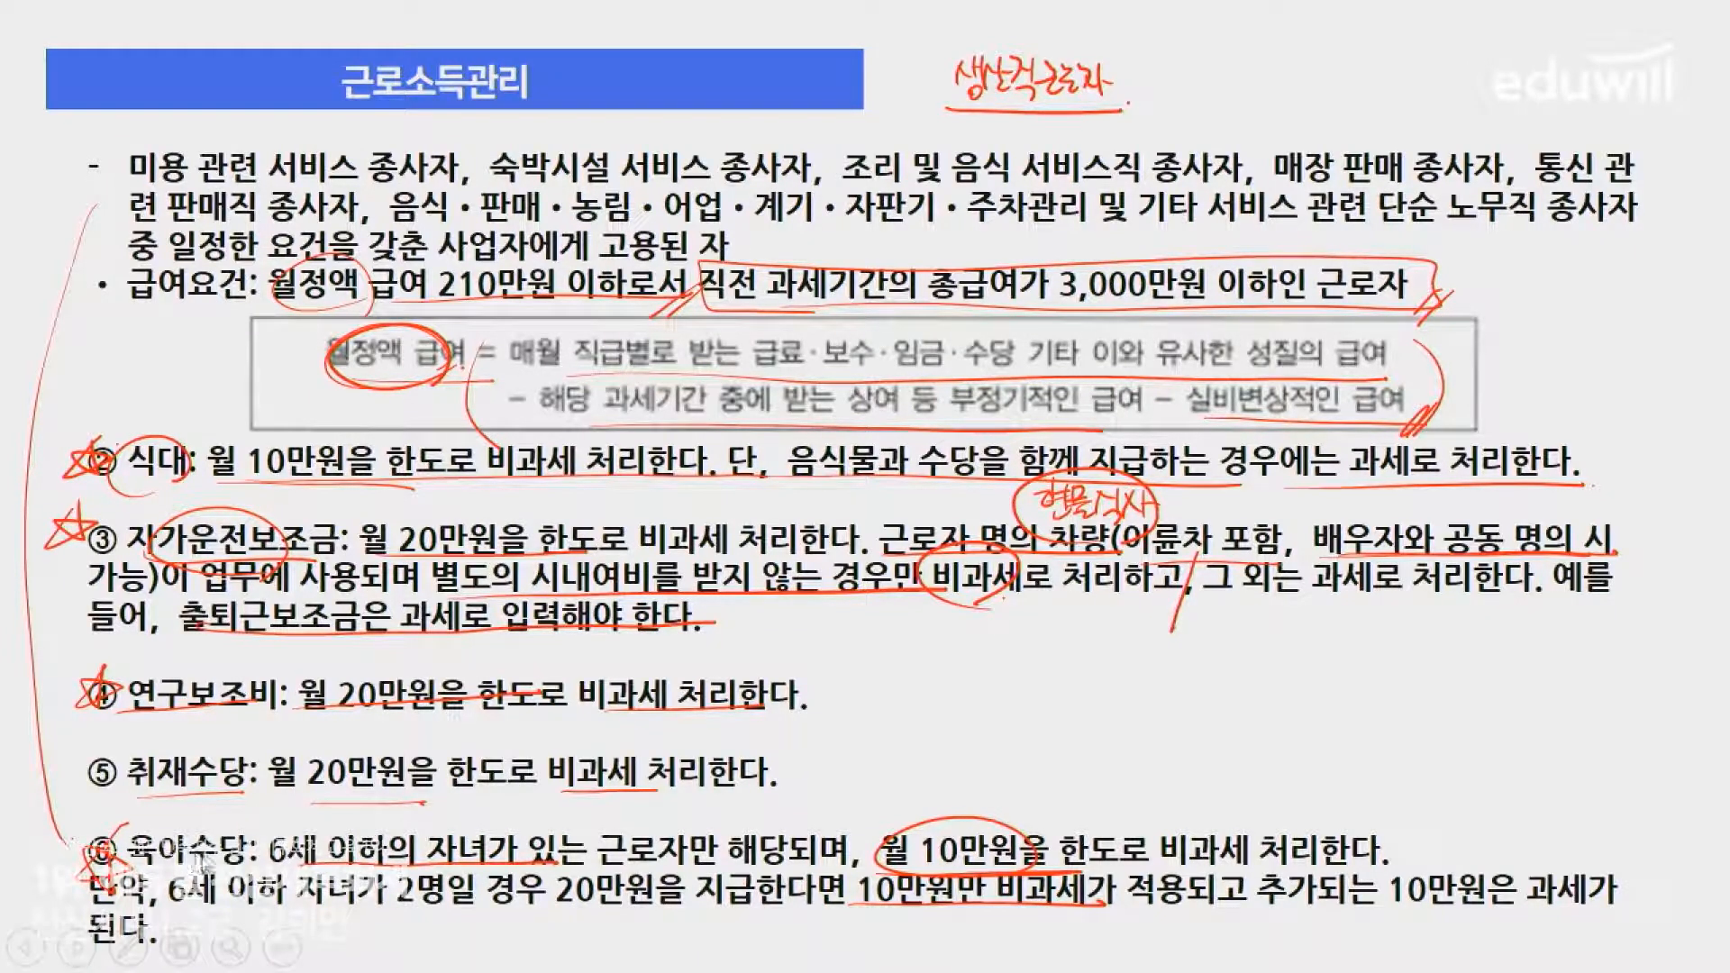
key("Right")
key("Right")
key("Right")
key("Right")
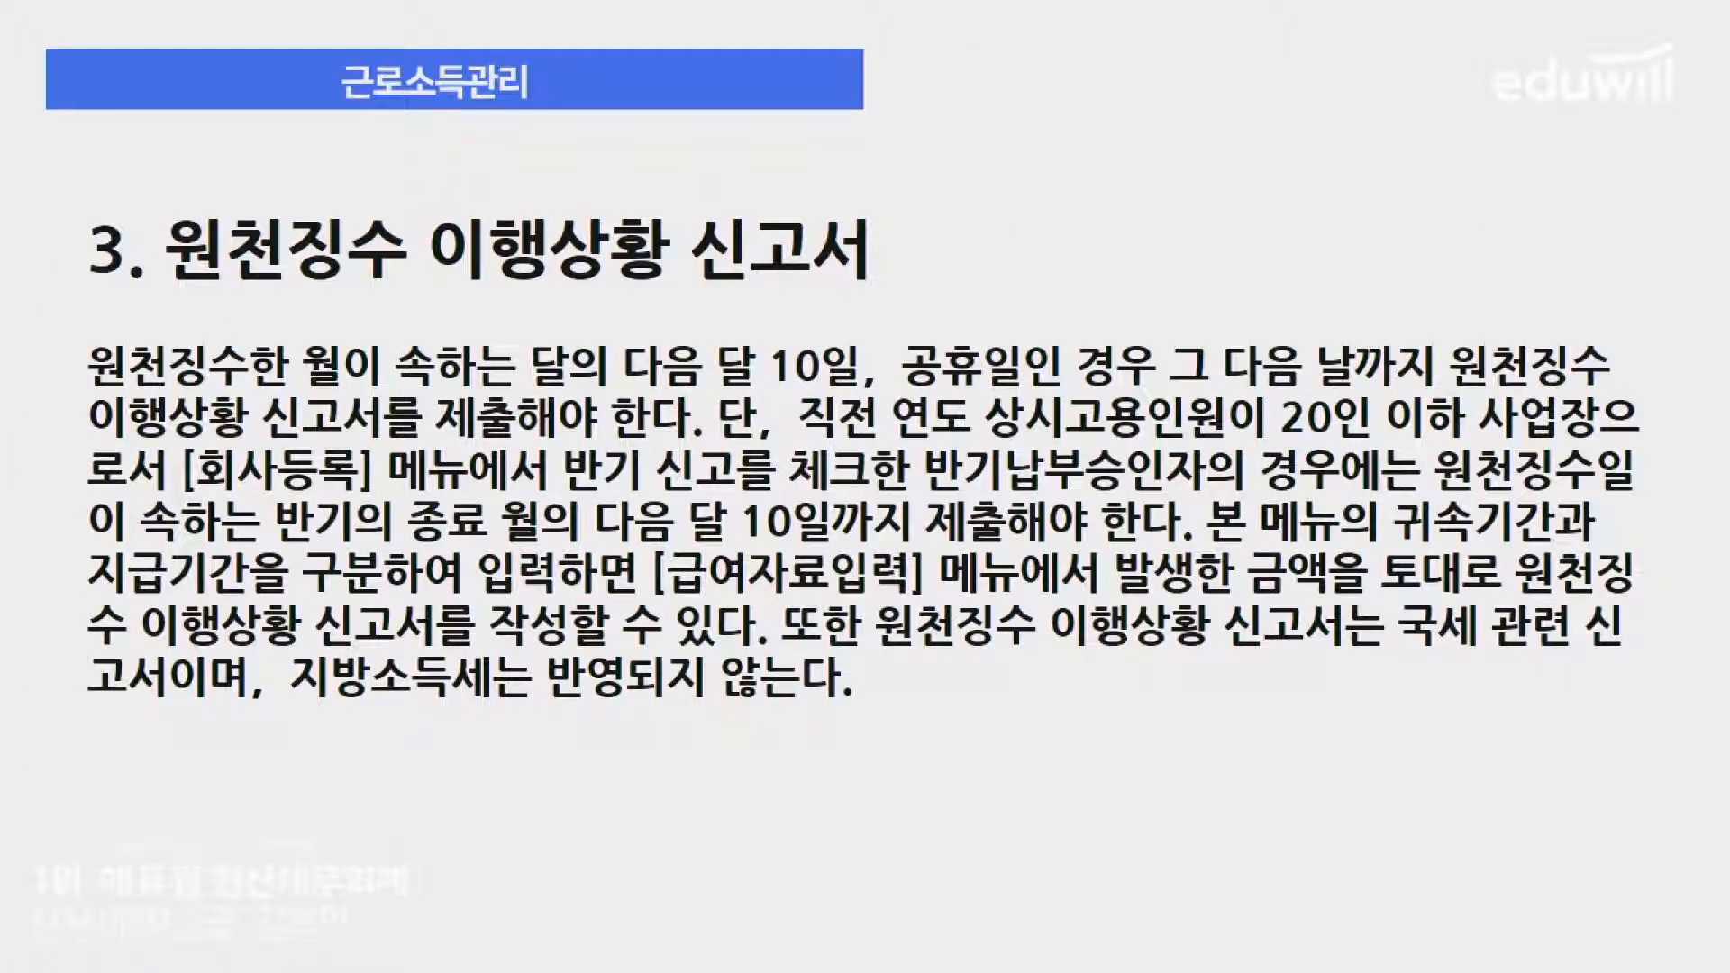
key("Left")
key("Right")
key("Left")
- Switch to KcLep and review the new employee's 소득세, 지방소득세 and 공제총액
key("alt+Tab")
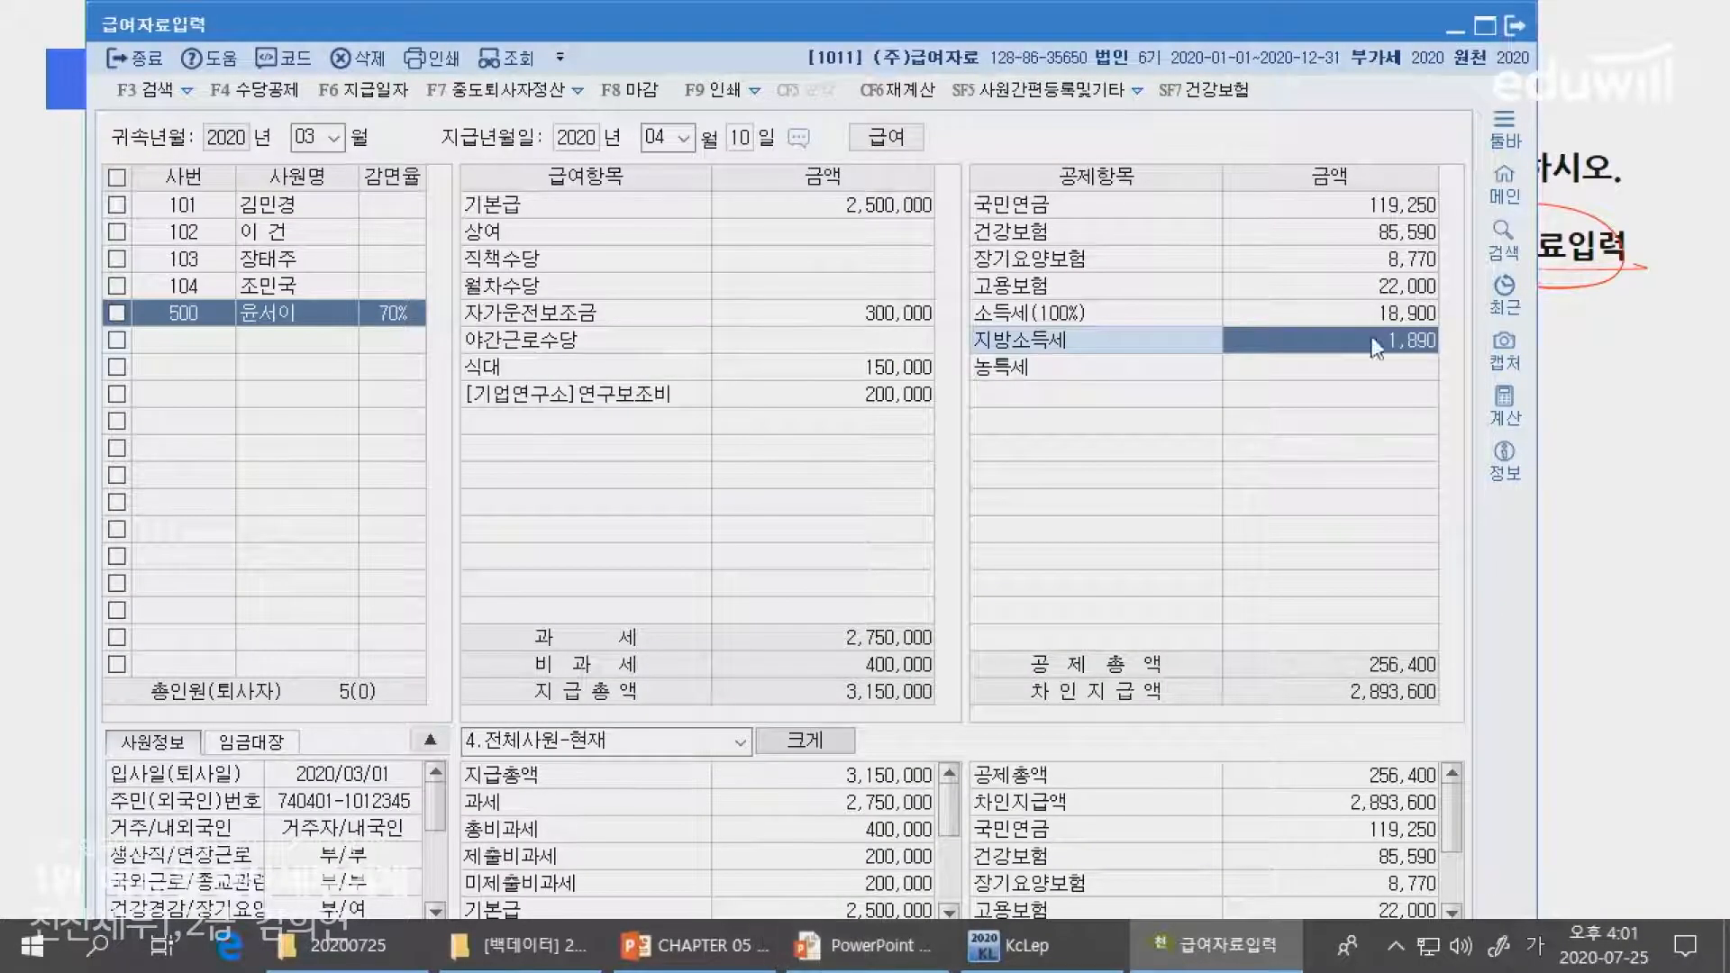
left_click(1332, 306)
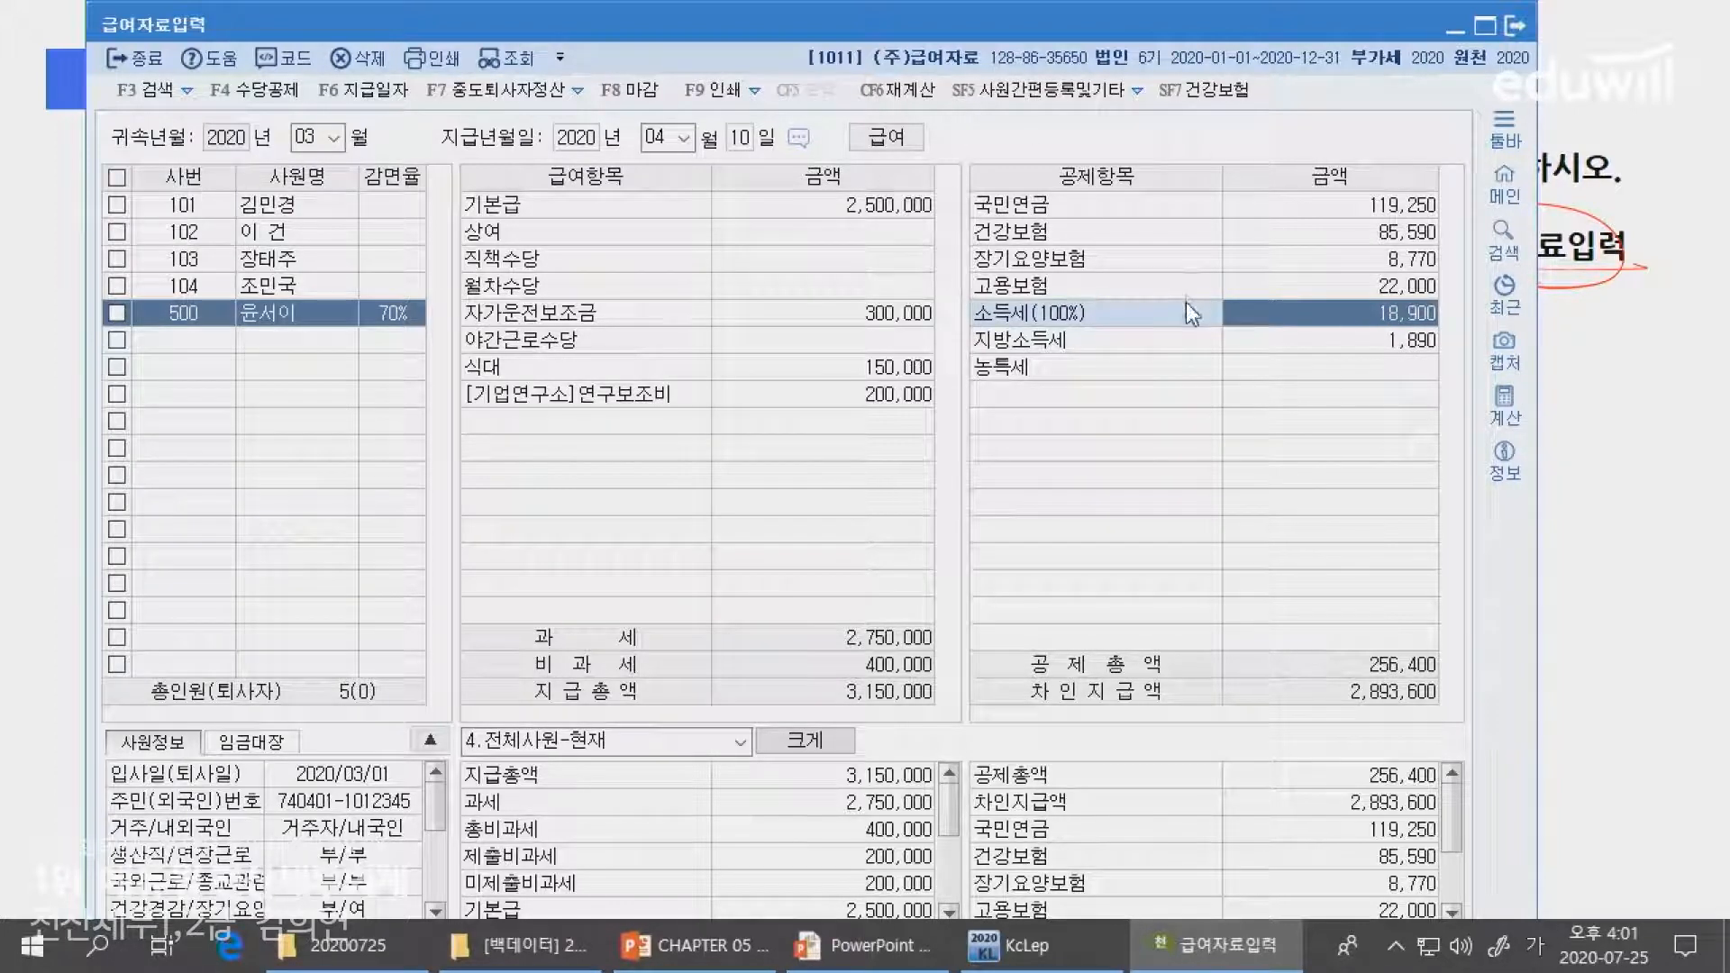
left_click(1356, 341)
left_click(1360, 317)
left_click(1359, 333)
left_click(1354, 321)
left_click(1410, 663)
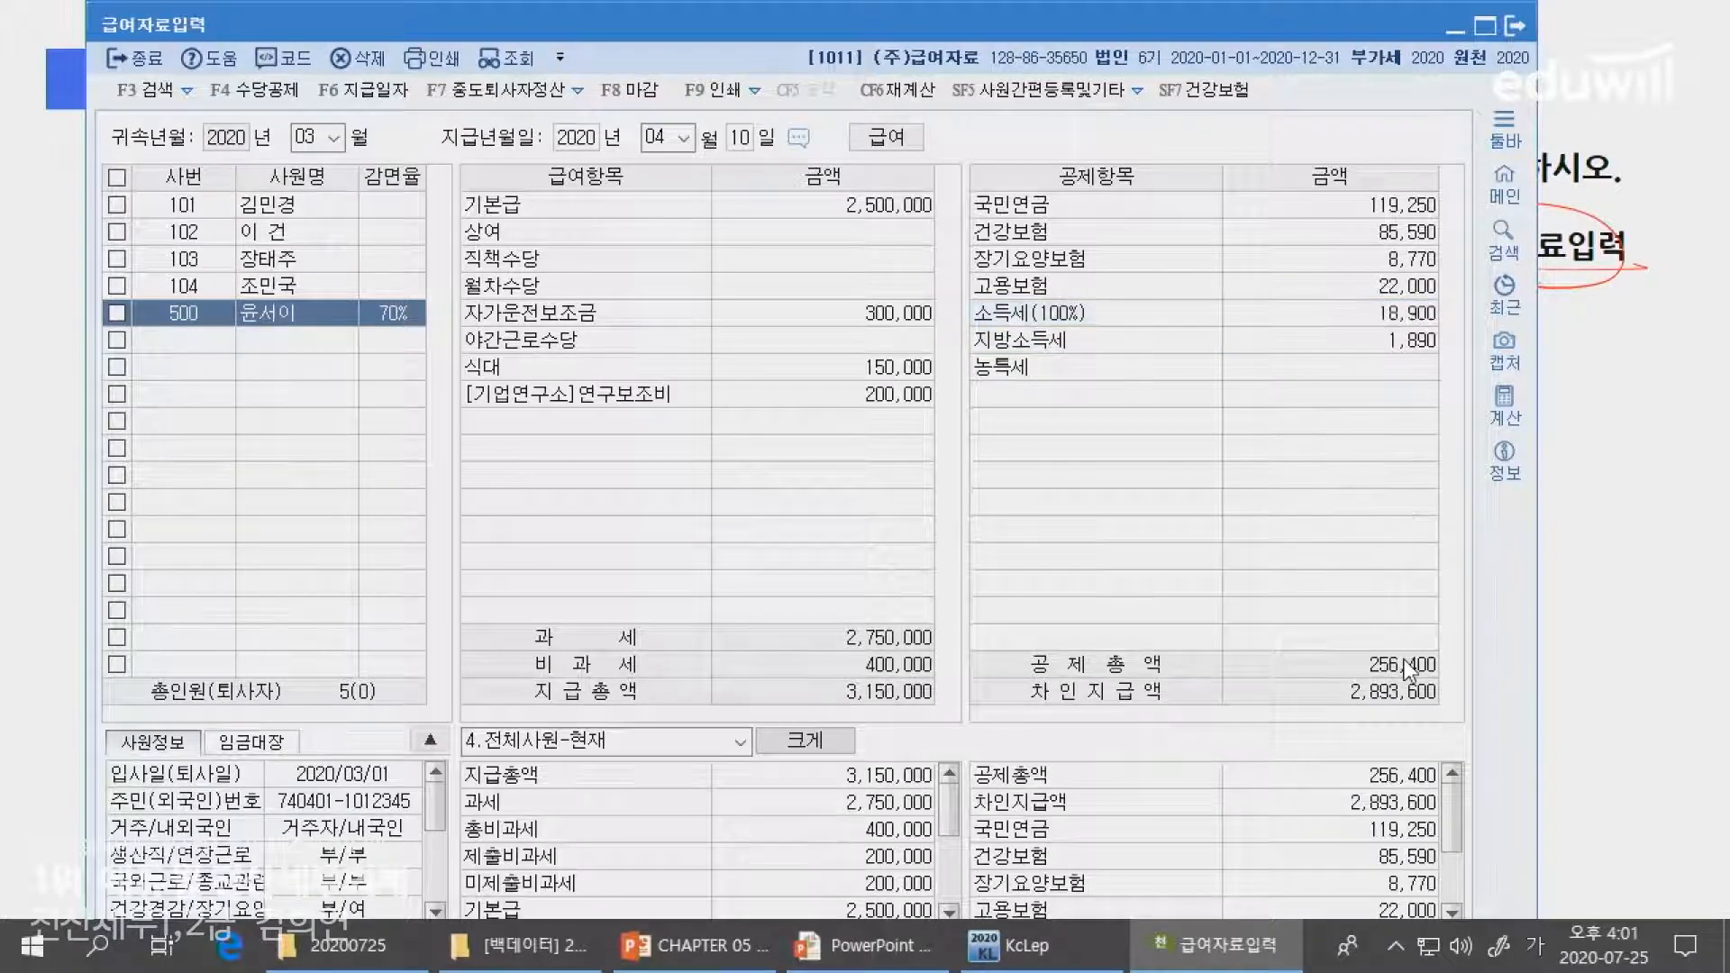
- Go through each deduction from 국민연금 to 지방소득세 and compare the pay total with the deduction total
left_click(1302, 211)
left_click(1301, 225)
left_click(1304, 257)
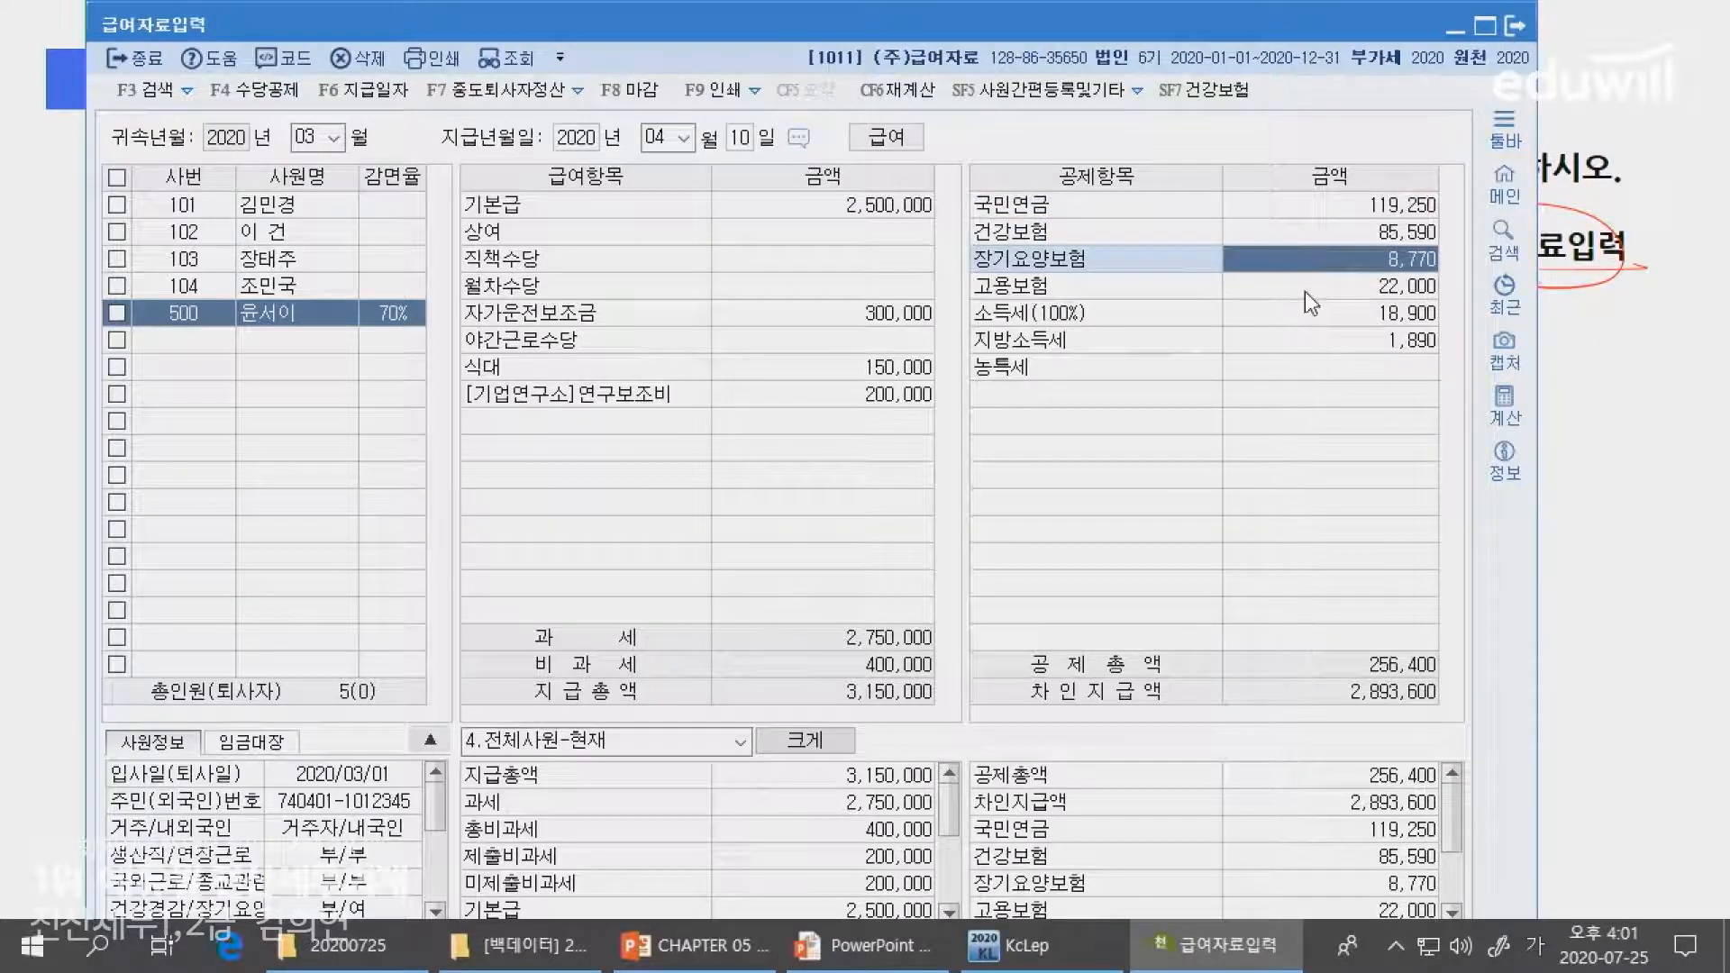
left_click(1304, 290)
left_click(1312, 317)
left_click(1314, 342)
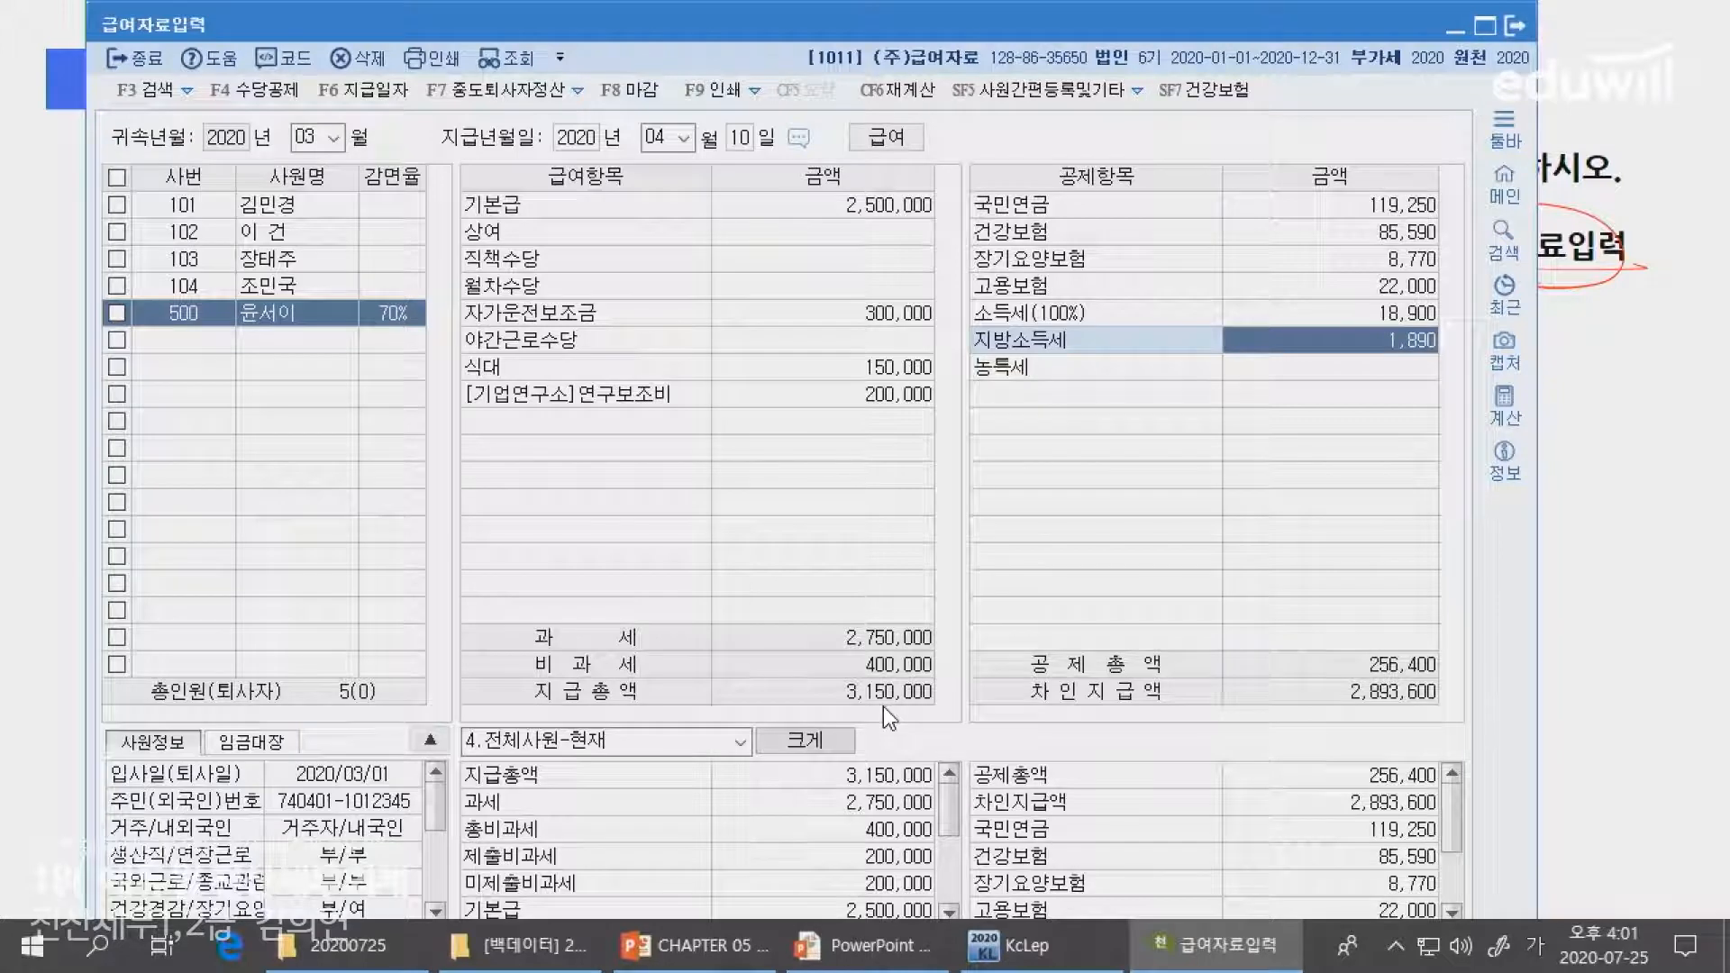
left_click(1398, 672)
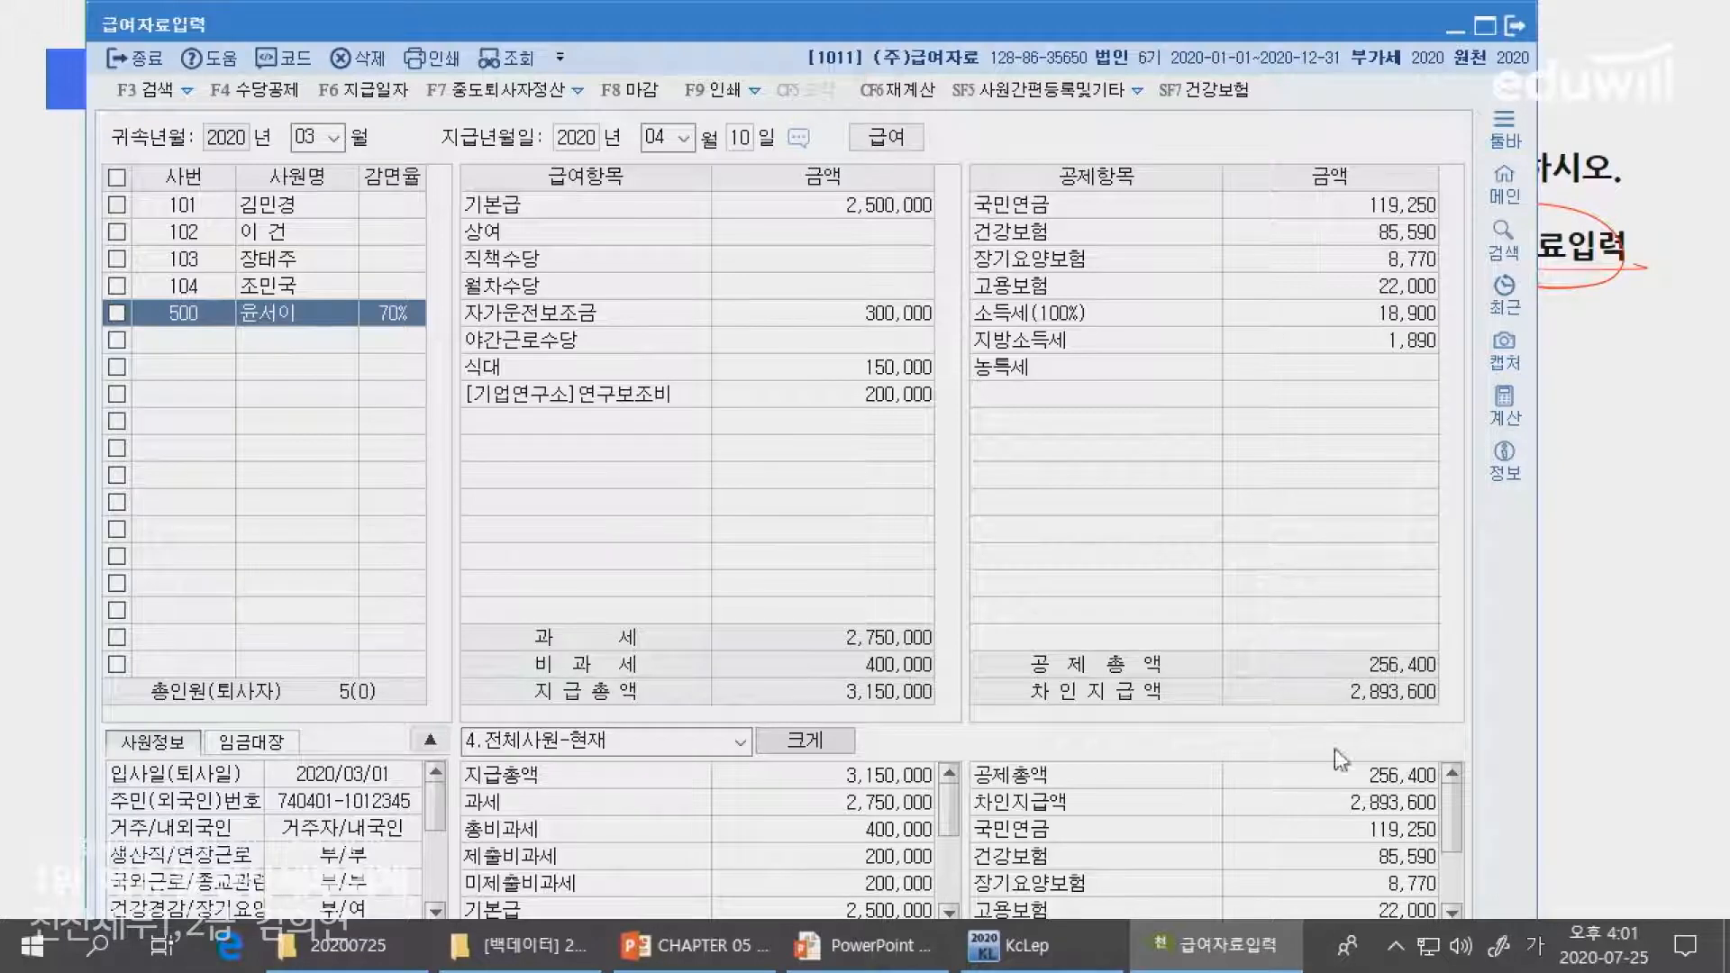
- Locate 소득세 and 지방소득세 in the all-employee deduction summary for March
left_click(1361, 553)
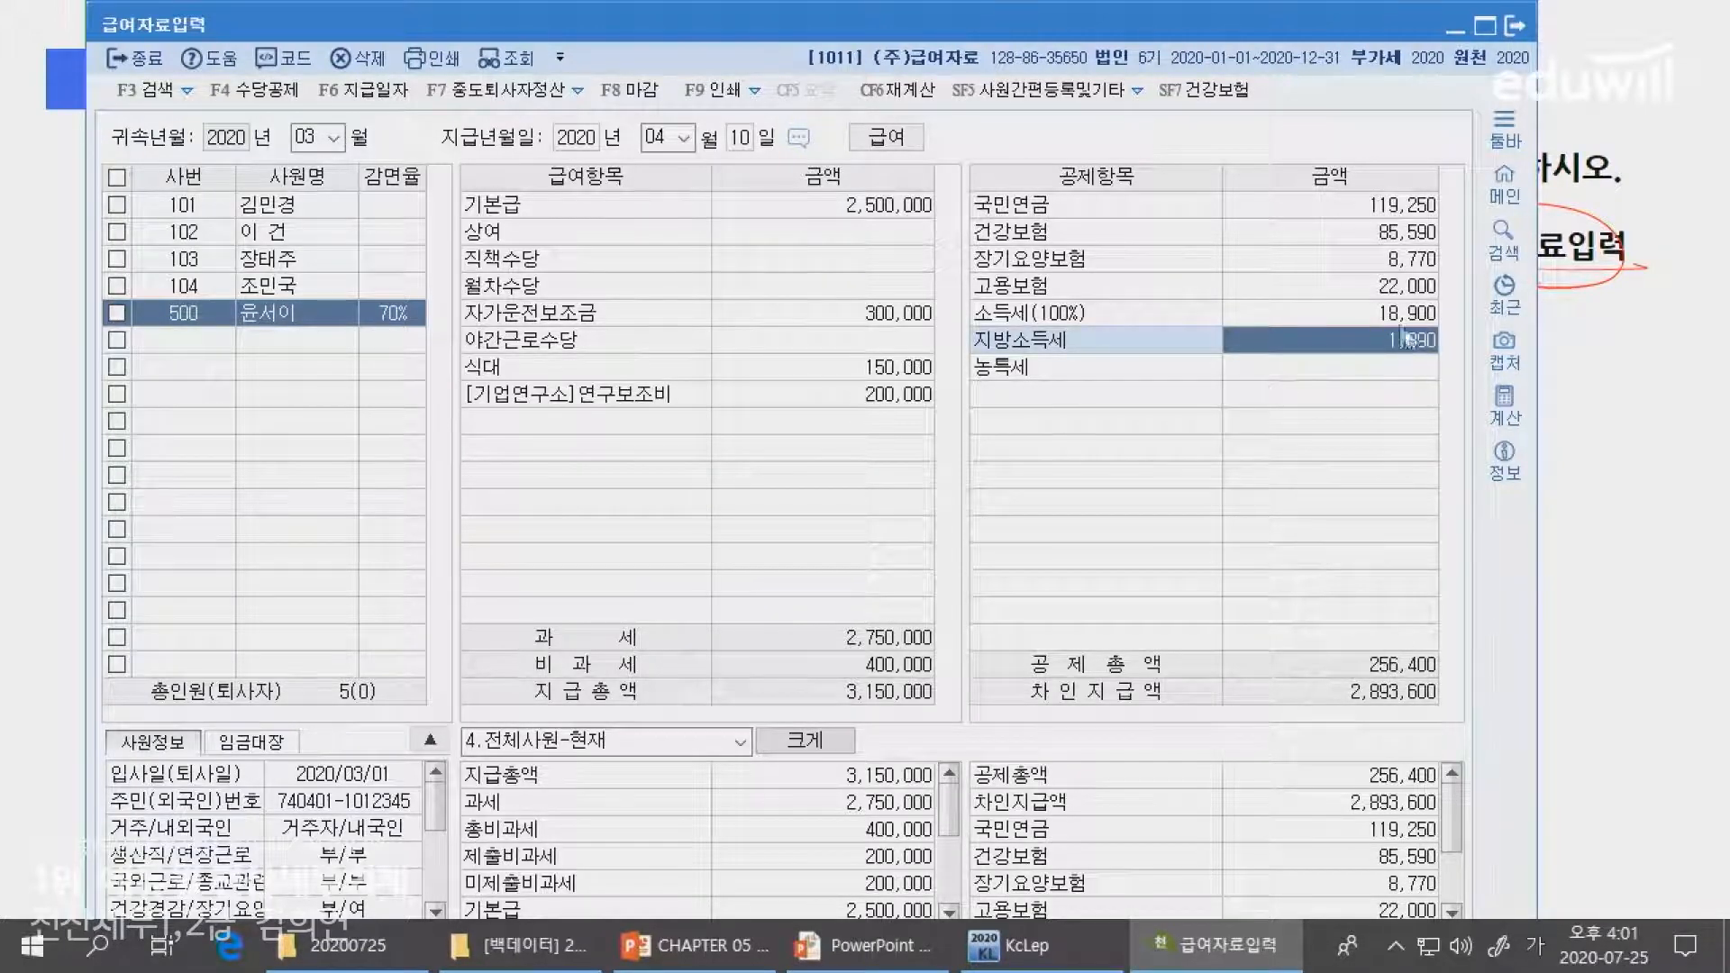
left_click(1354, 316)
left_click(1353, 328)
scroll(1463, 870, "down", 2)
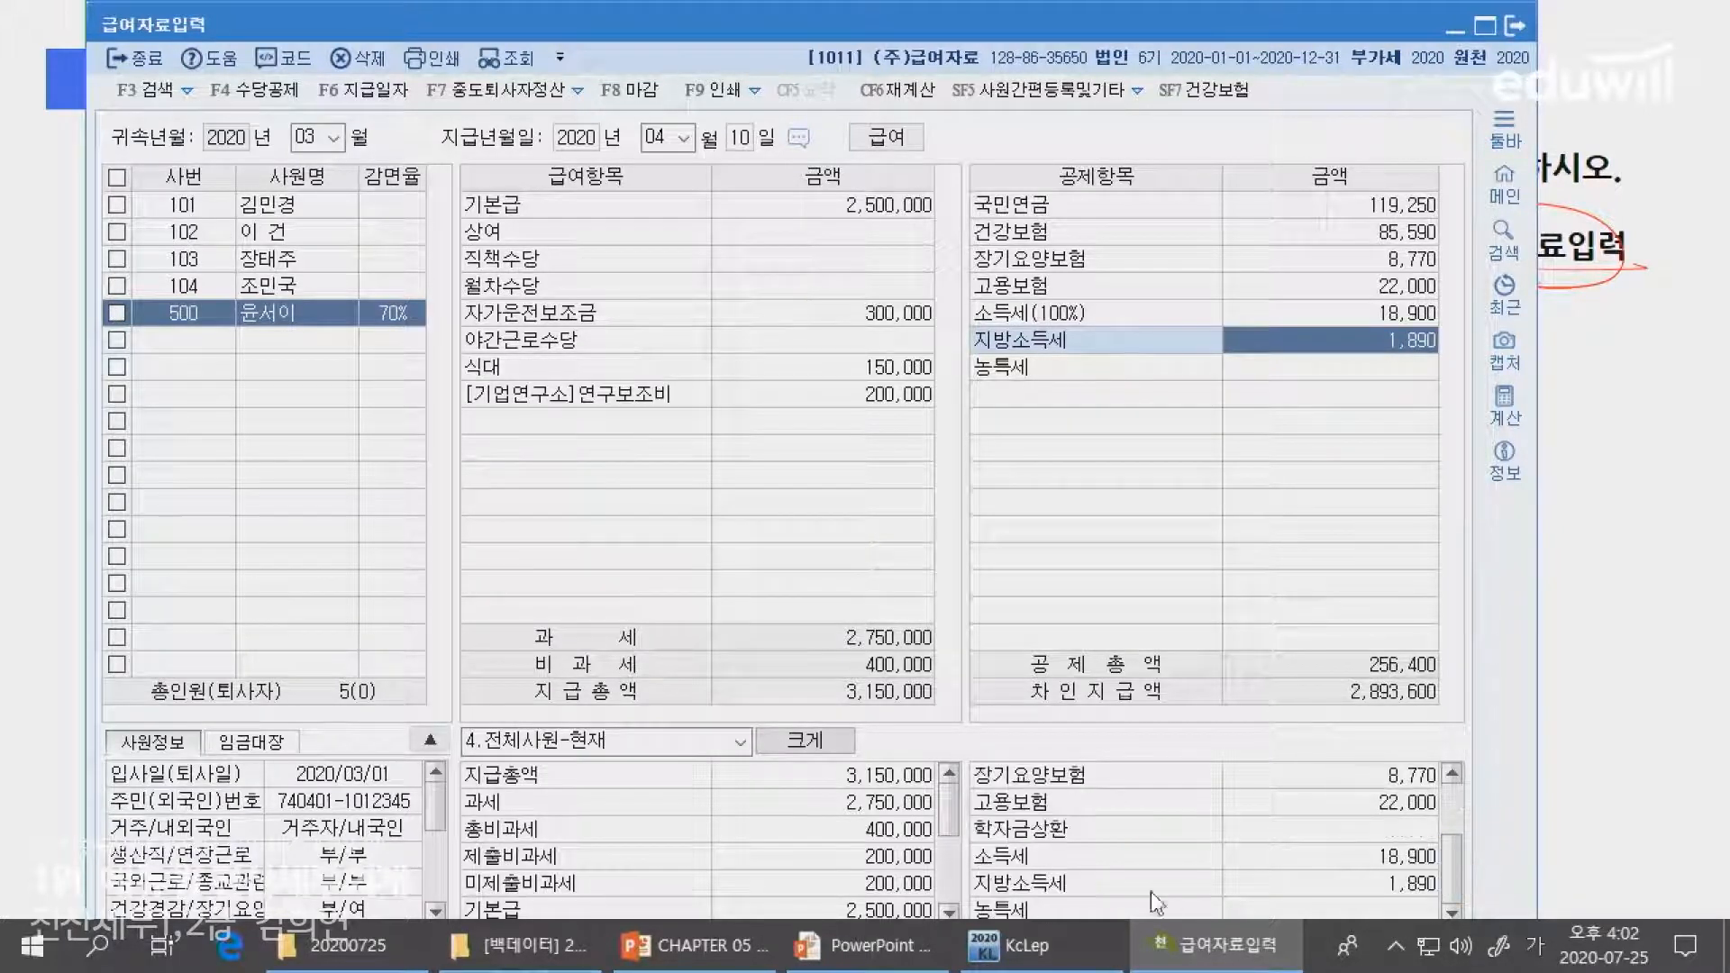
left_click(1383, 878)
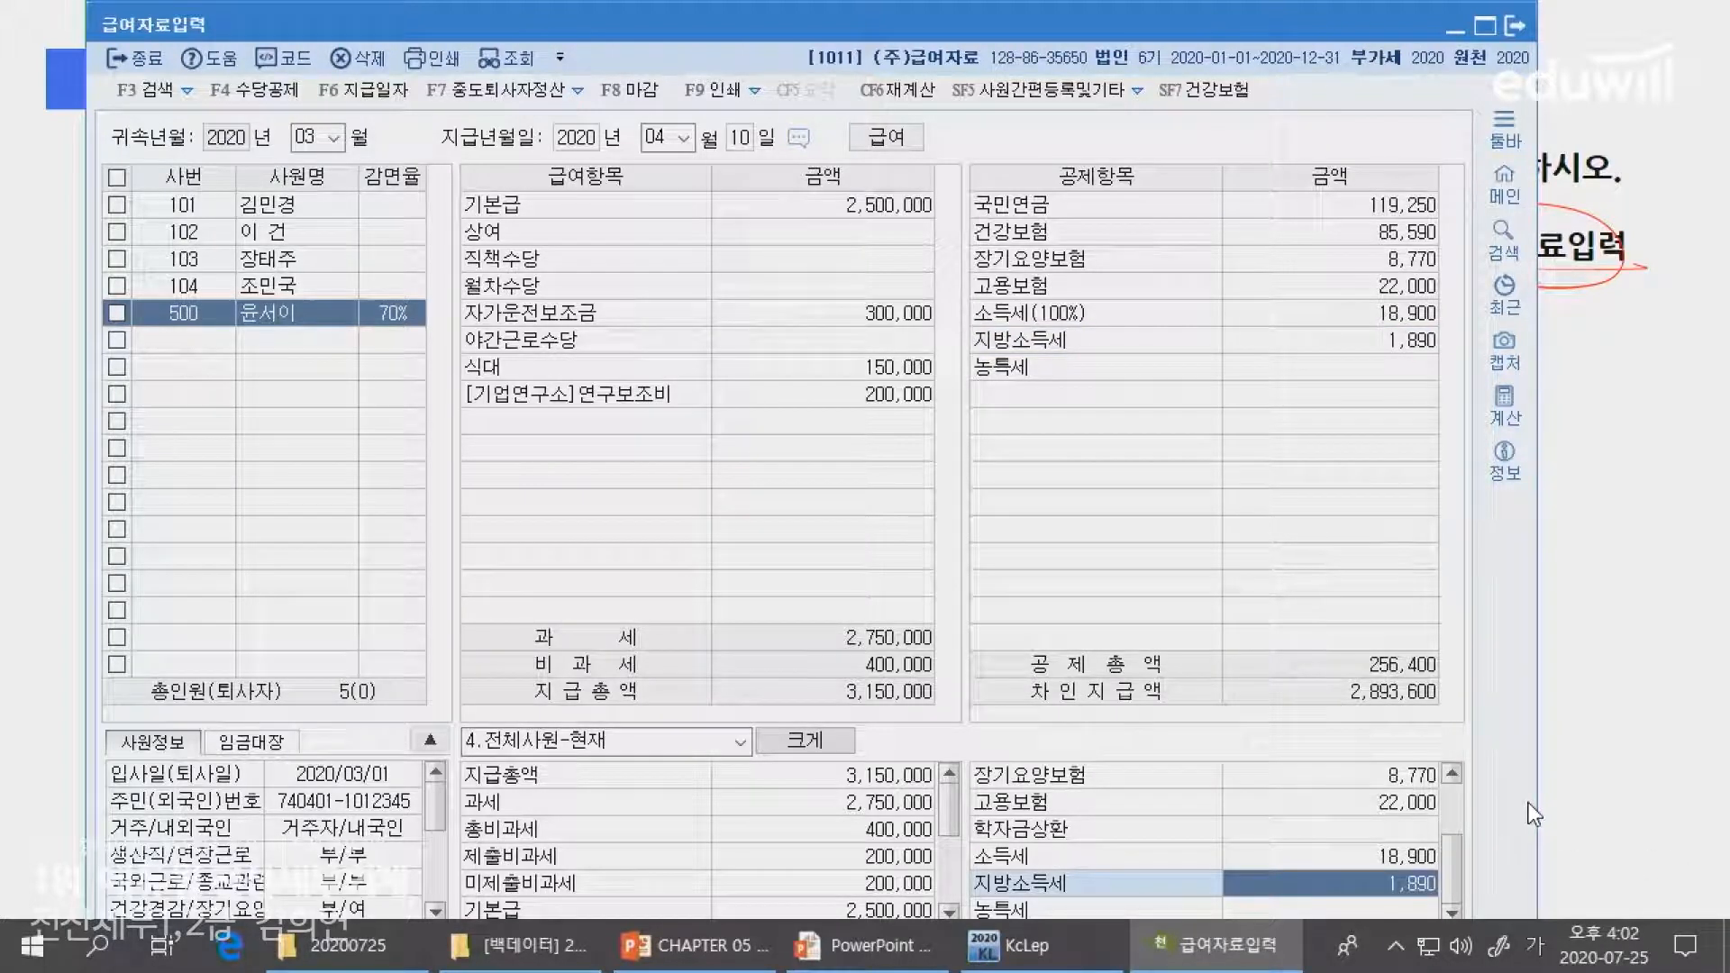
- On the exercise slide, circle 3월 귀속 and draw an arrow from the April 10 payment date to a circled 5/10
left_click(1663, 704)
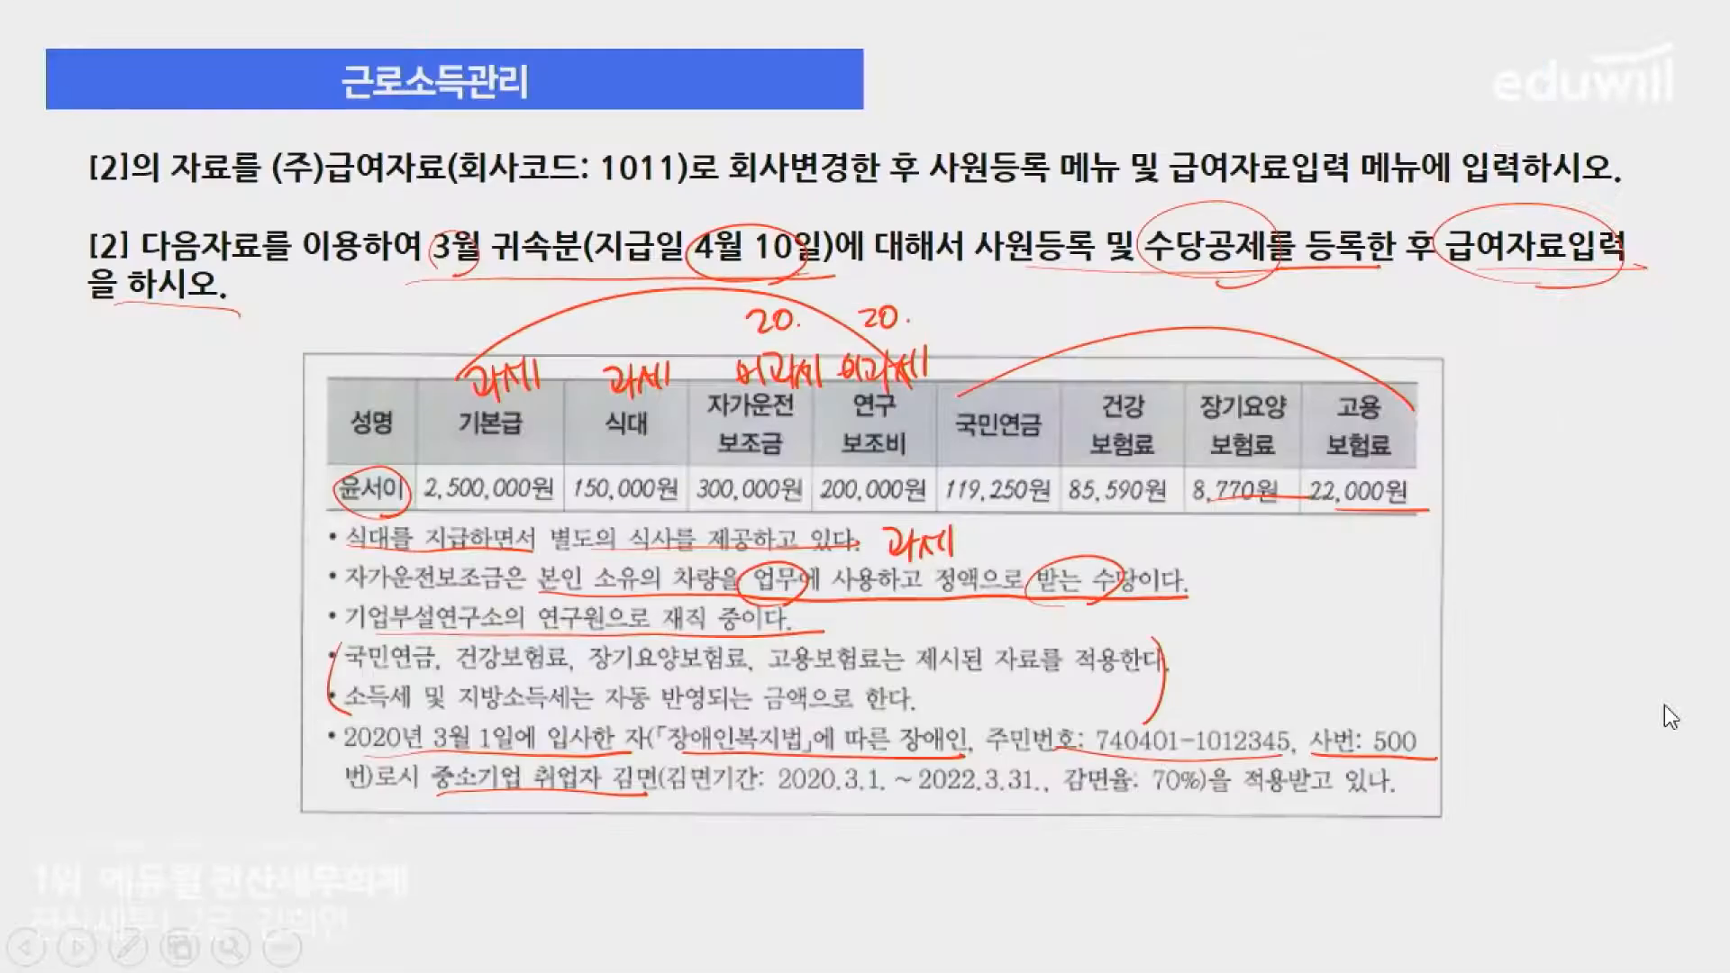
left_click(1618, 710)
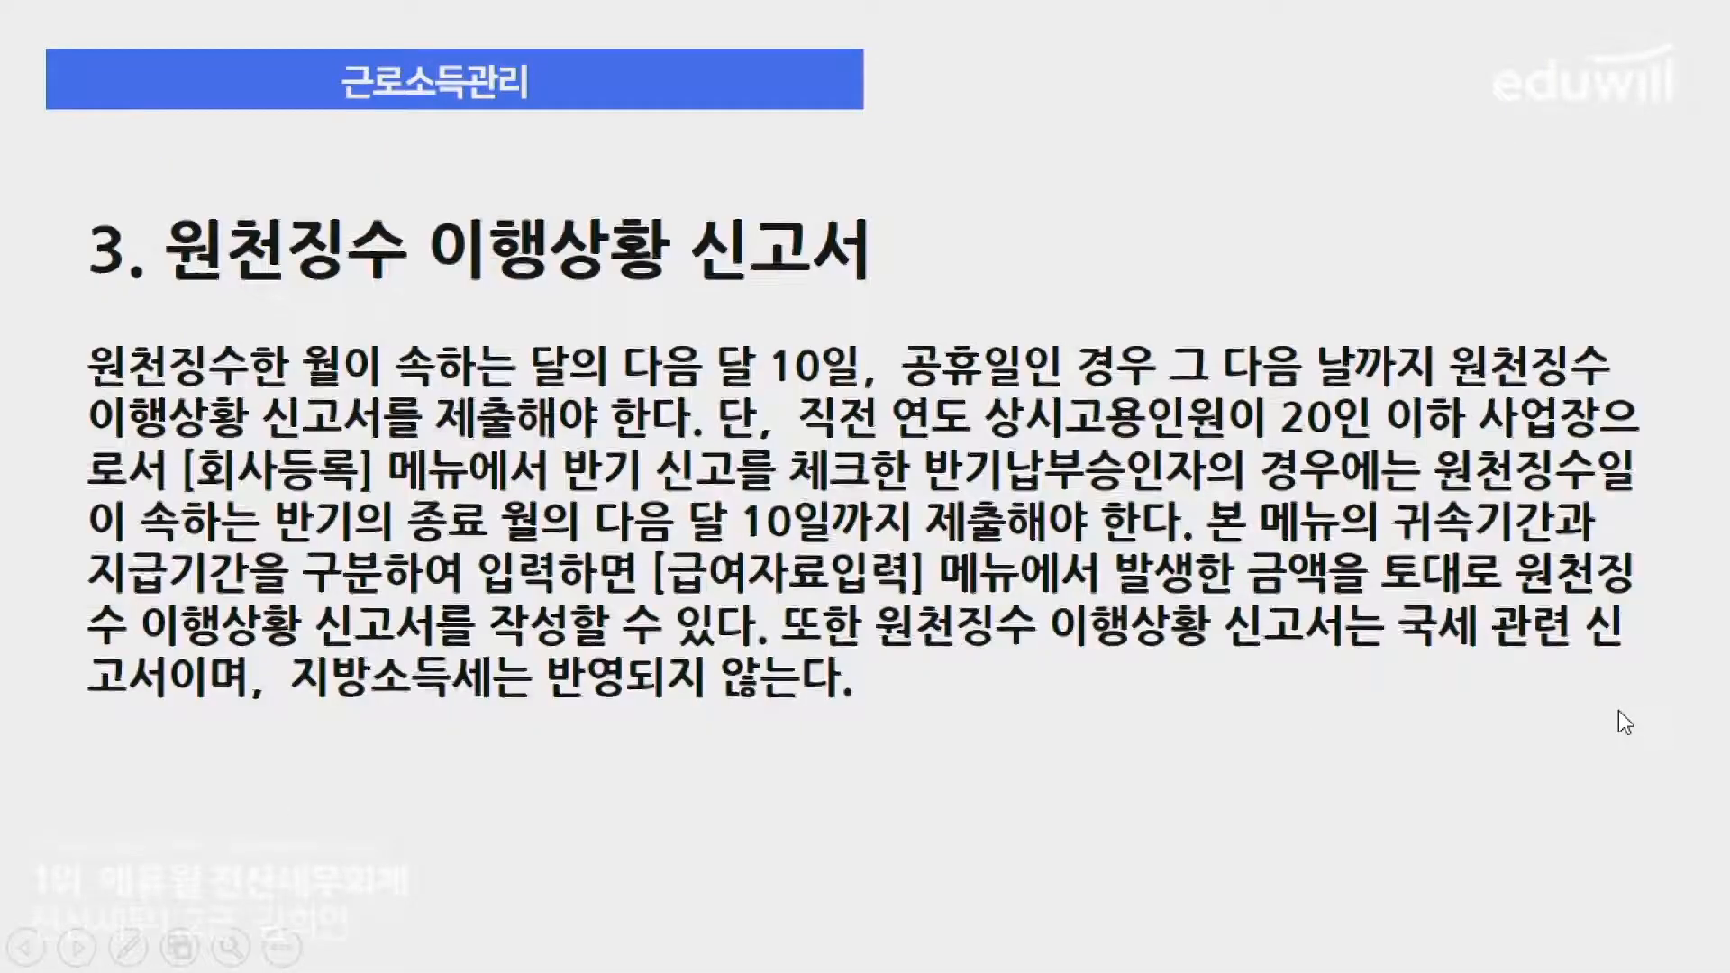
scroll(1500, 694, "up", 1)
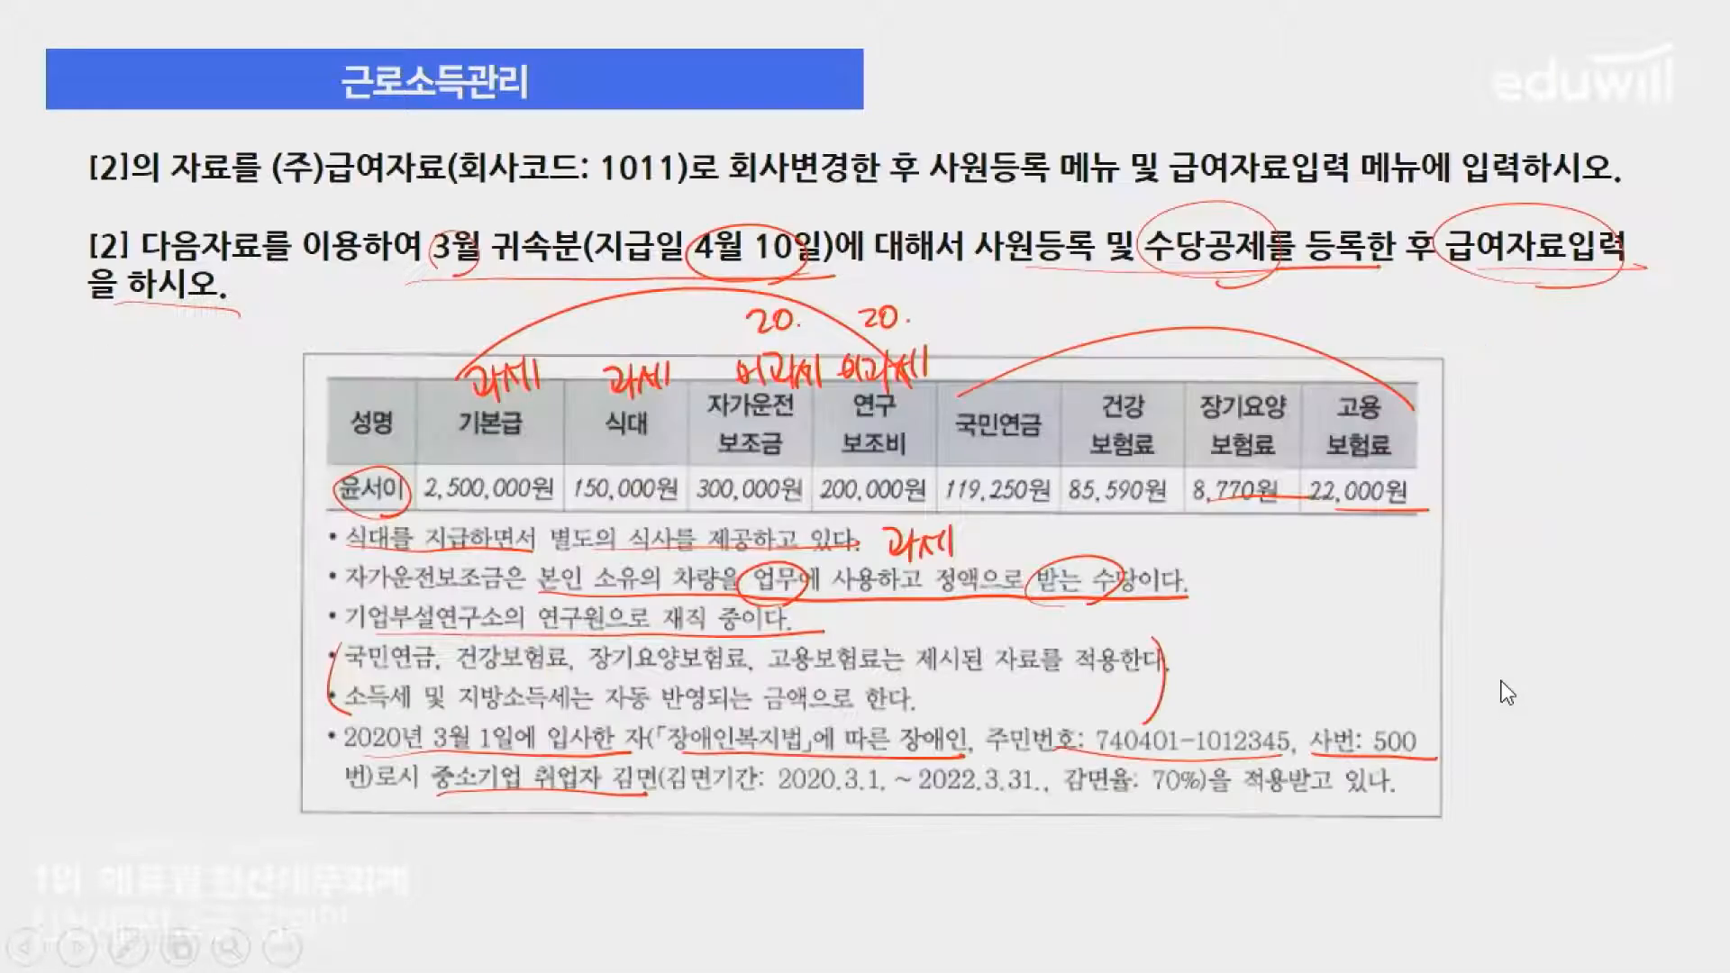
mouse_move(800, 236)
left_mouse_down()
mouse_move(919, 122)
mouse_move(901, 143)
left_mouse_up()
left_click_drag(527, 220, 491, 304)
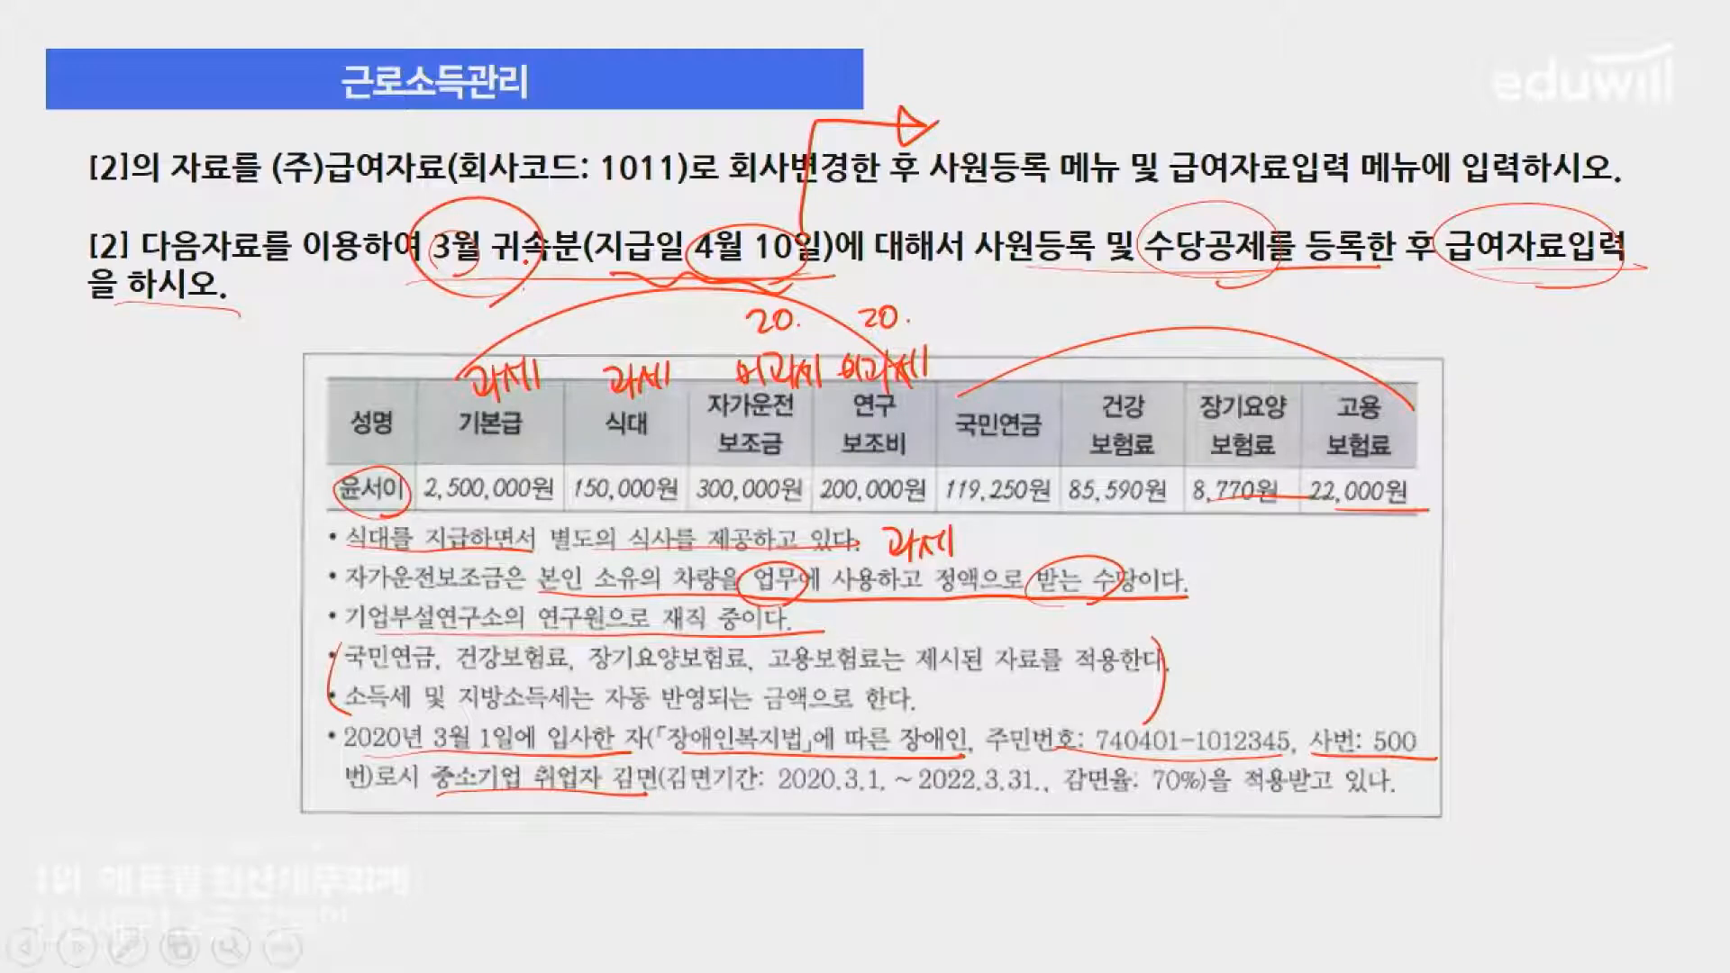
mouse_move(968, 77)
left_mouse_down()
mouse_move(941, 144)
mouse_move(1016, 144)
left_mouse_up()
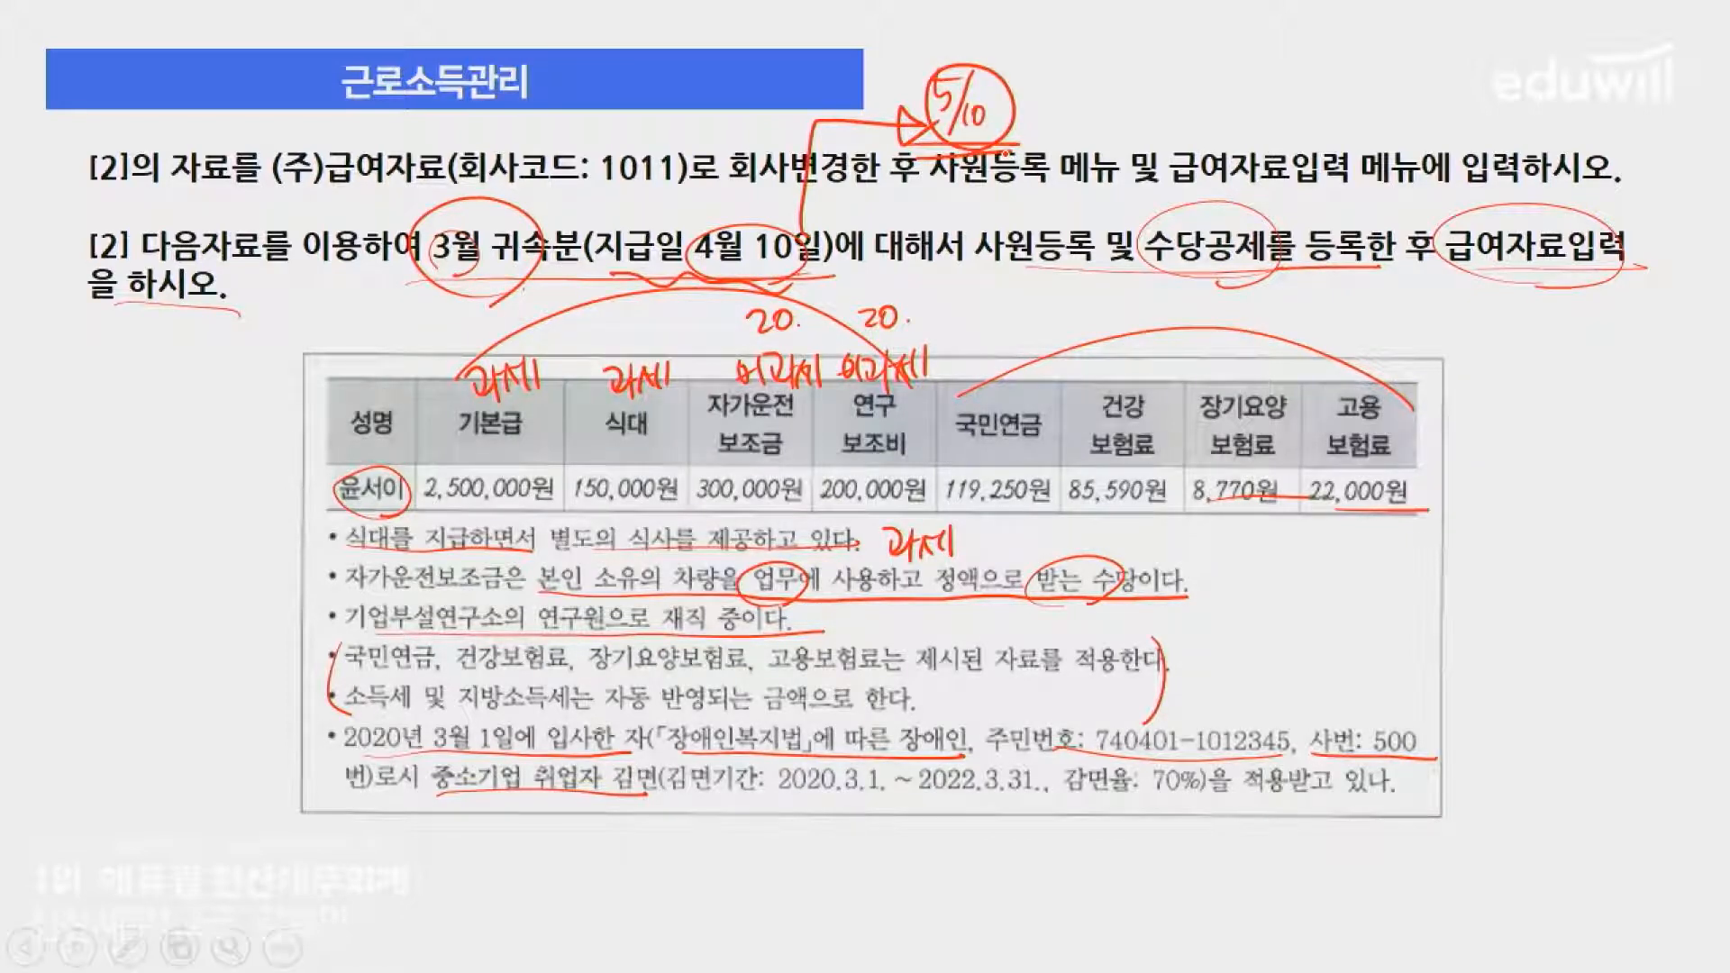
- On the 원천징수 이행상황 신고서 slide, circle 징수한 and draw a yearly timeline with its midpoint labelled 6
left_click(1031, 186)
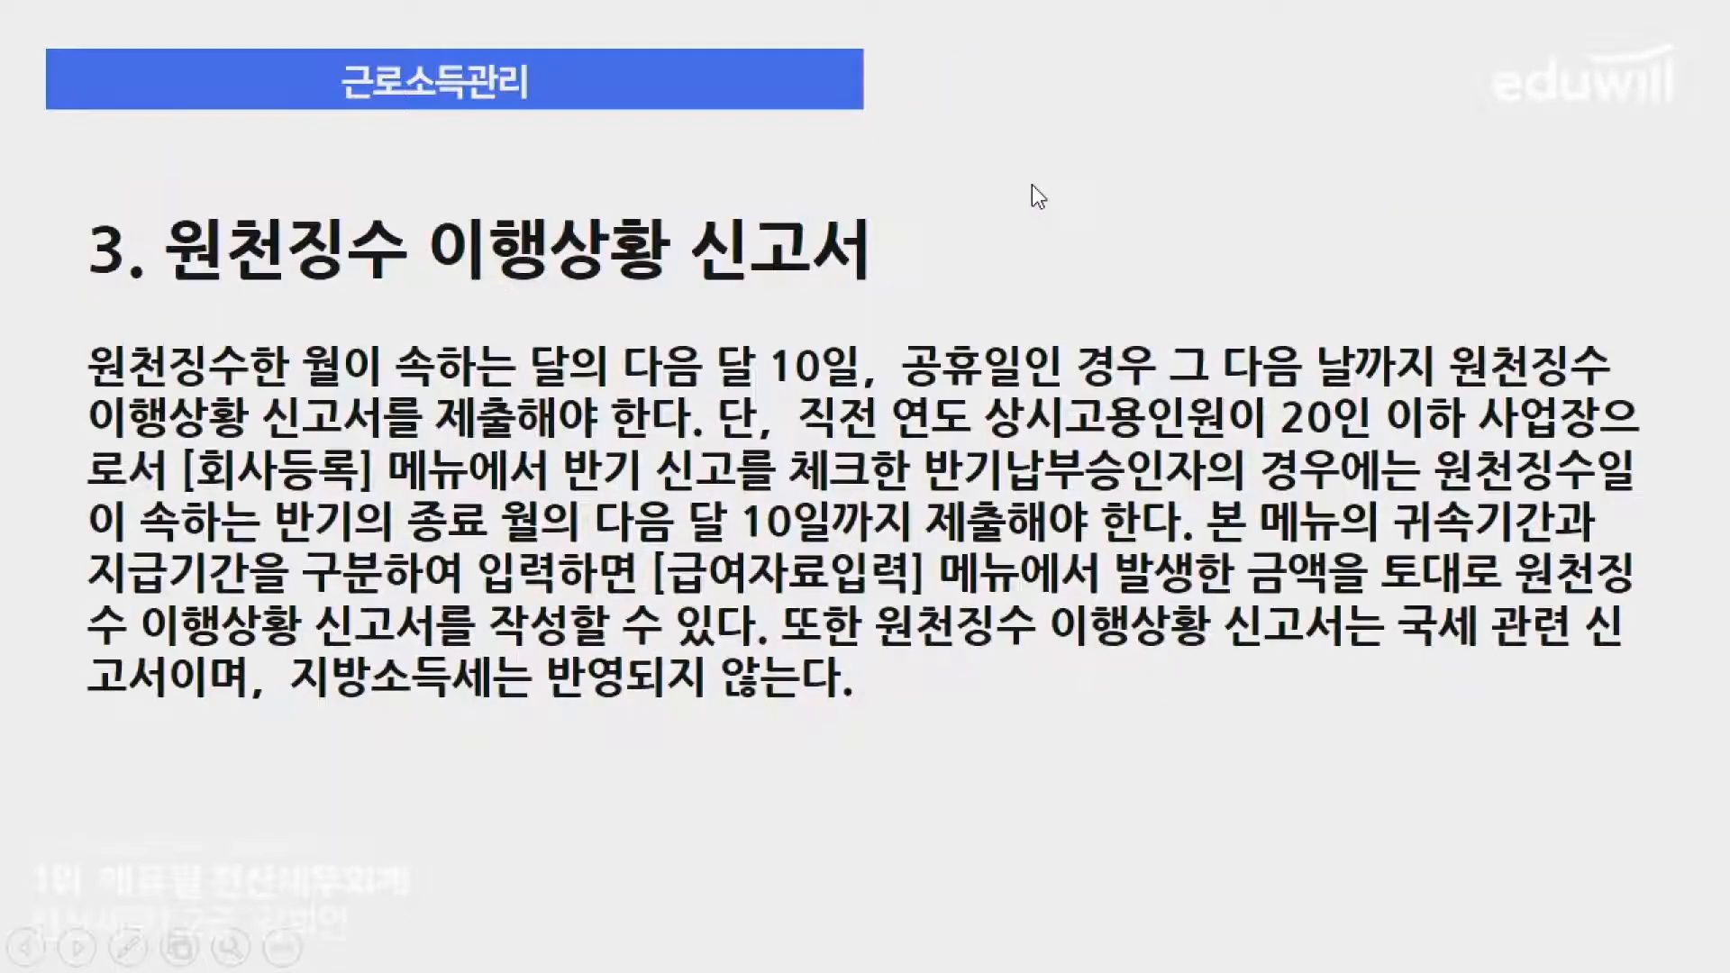
left_click_drag(177, 395, 171, 357)
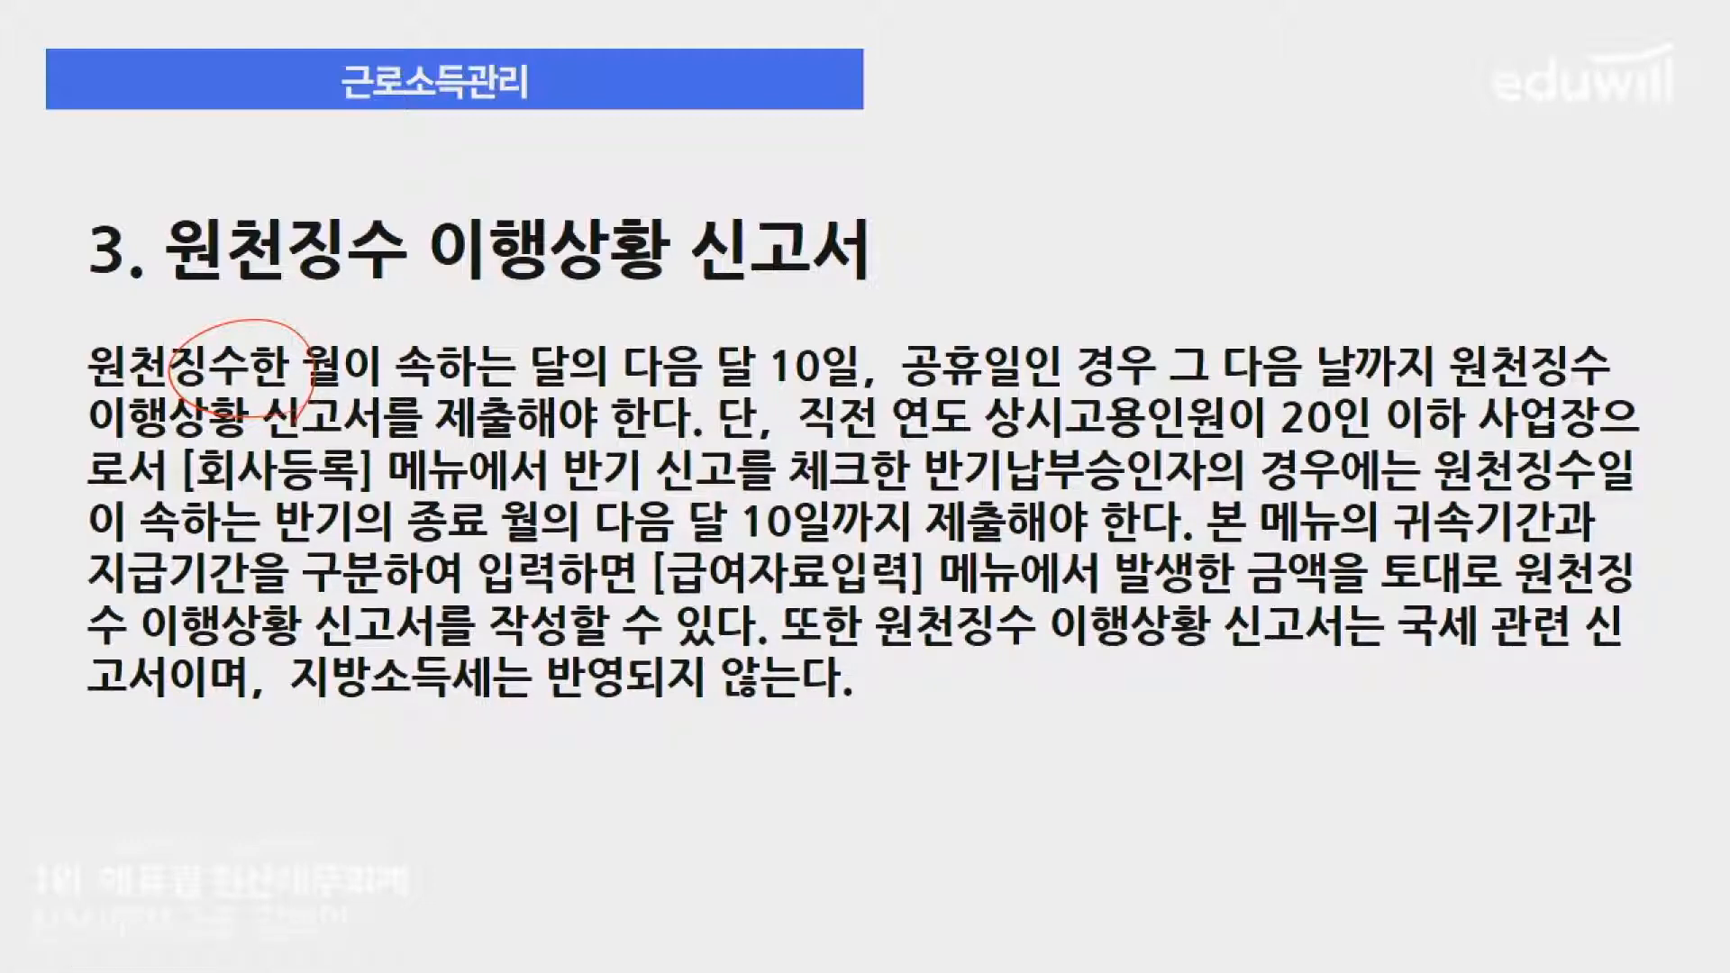
left_click_drag(579, 784, 580, 818)
left_click_drag(577, 786, 971, 783)
left_click_drag(765, 824, 767, 842)
left_click(776, 845)
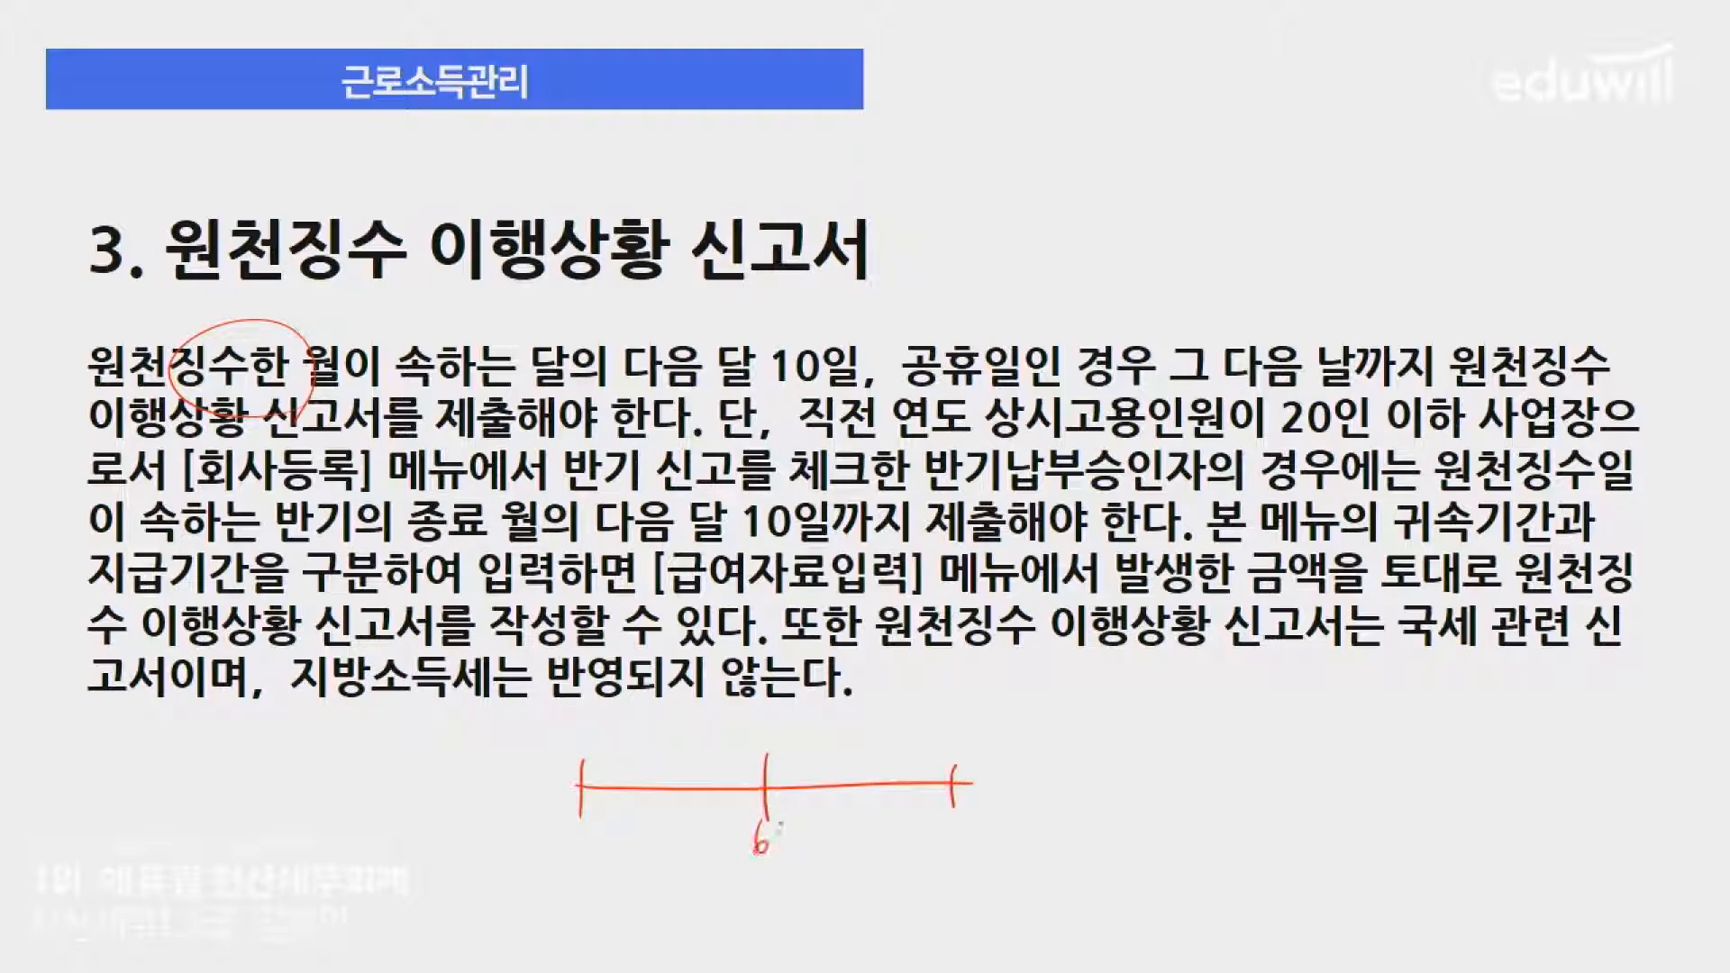
- Label the timeline's end 12 and write circled deadlines 7/10 and 1/10 beneath the 6 and 12 marks
left_click_drag(979, 845, 968, 867)
mouse_move(759, 813)
left_mouse_down()
mouse_move(789, 863)
mouse_move(752, 928)
left_mouse_up()
left_click_drag(780, 899, 780, 926)
left_click_drag(798, 906, 807, 920)
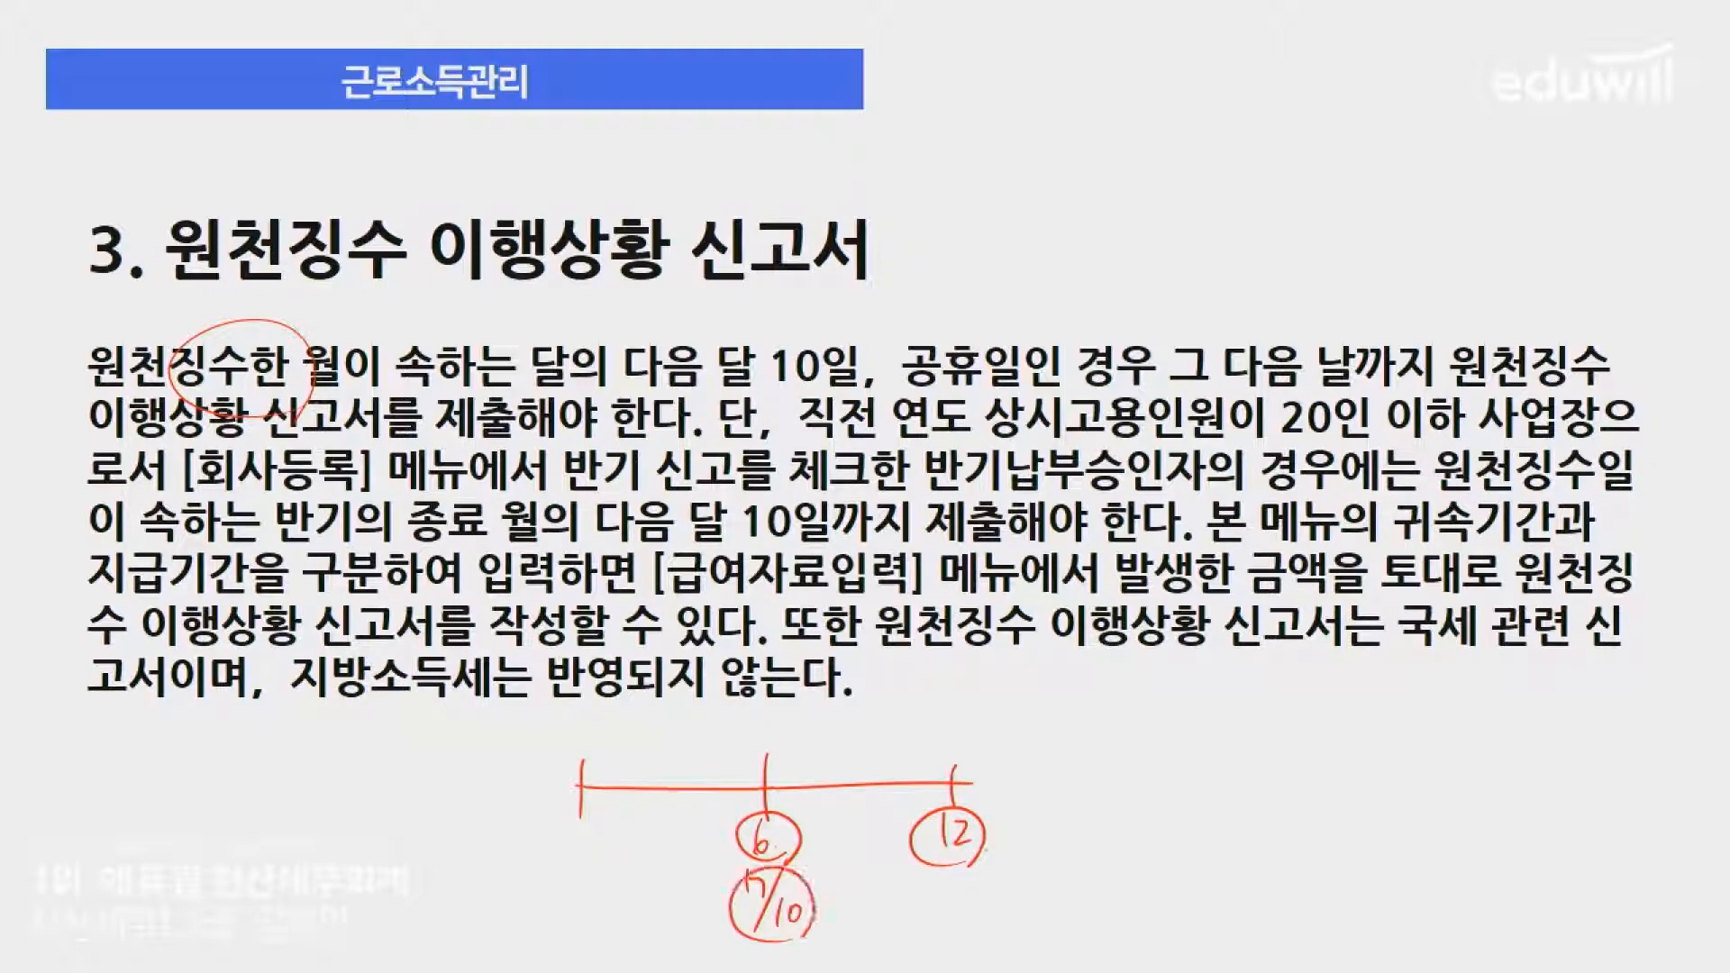
mouse_move(955, 872)
left_mouse_down()
mouse_move(950, 901)
mouse_move(1017, 925)
left_mouse_up()
mouse_move(982, 867)
left_mouse_down()
mouse_move(968, 937)
mouse_move(984, 865)
left_mouse_up()
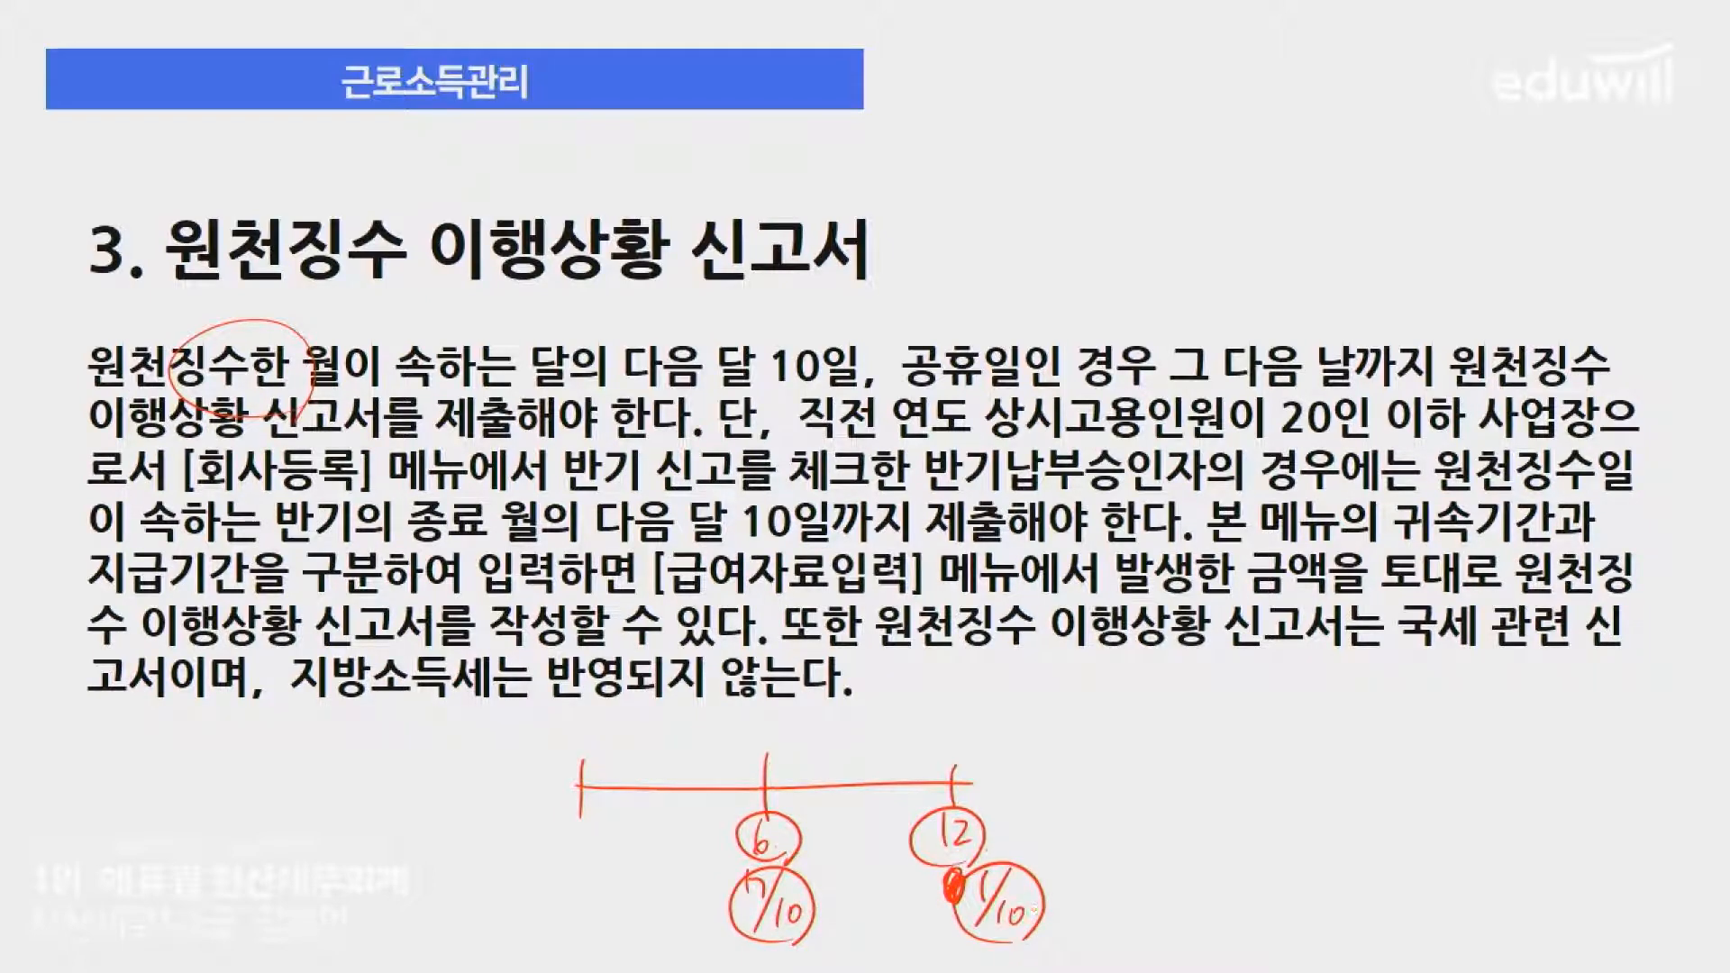
- Look over the slides explaining the 원천징수 이행상황 신고서 form and its fields, and switch back to KcLep's payroll entry
key("Right")
key("Right")
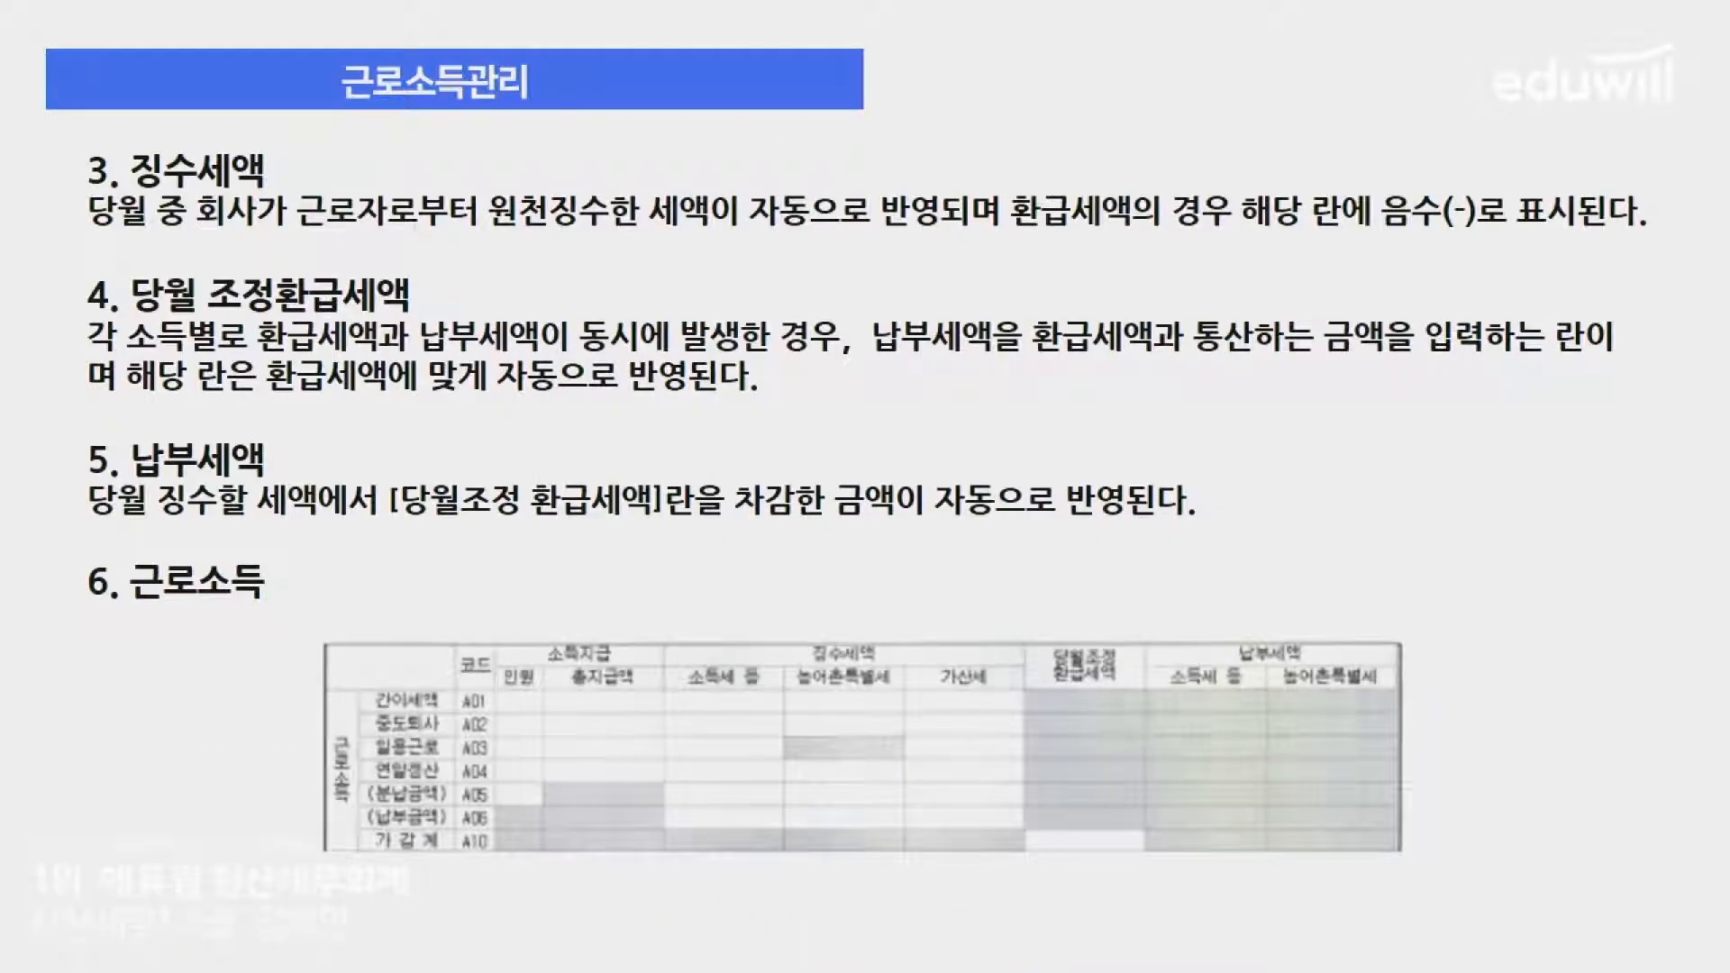
key("Left")
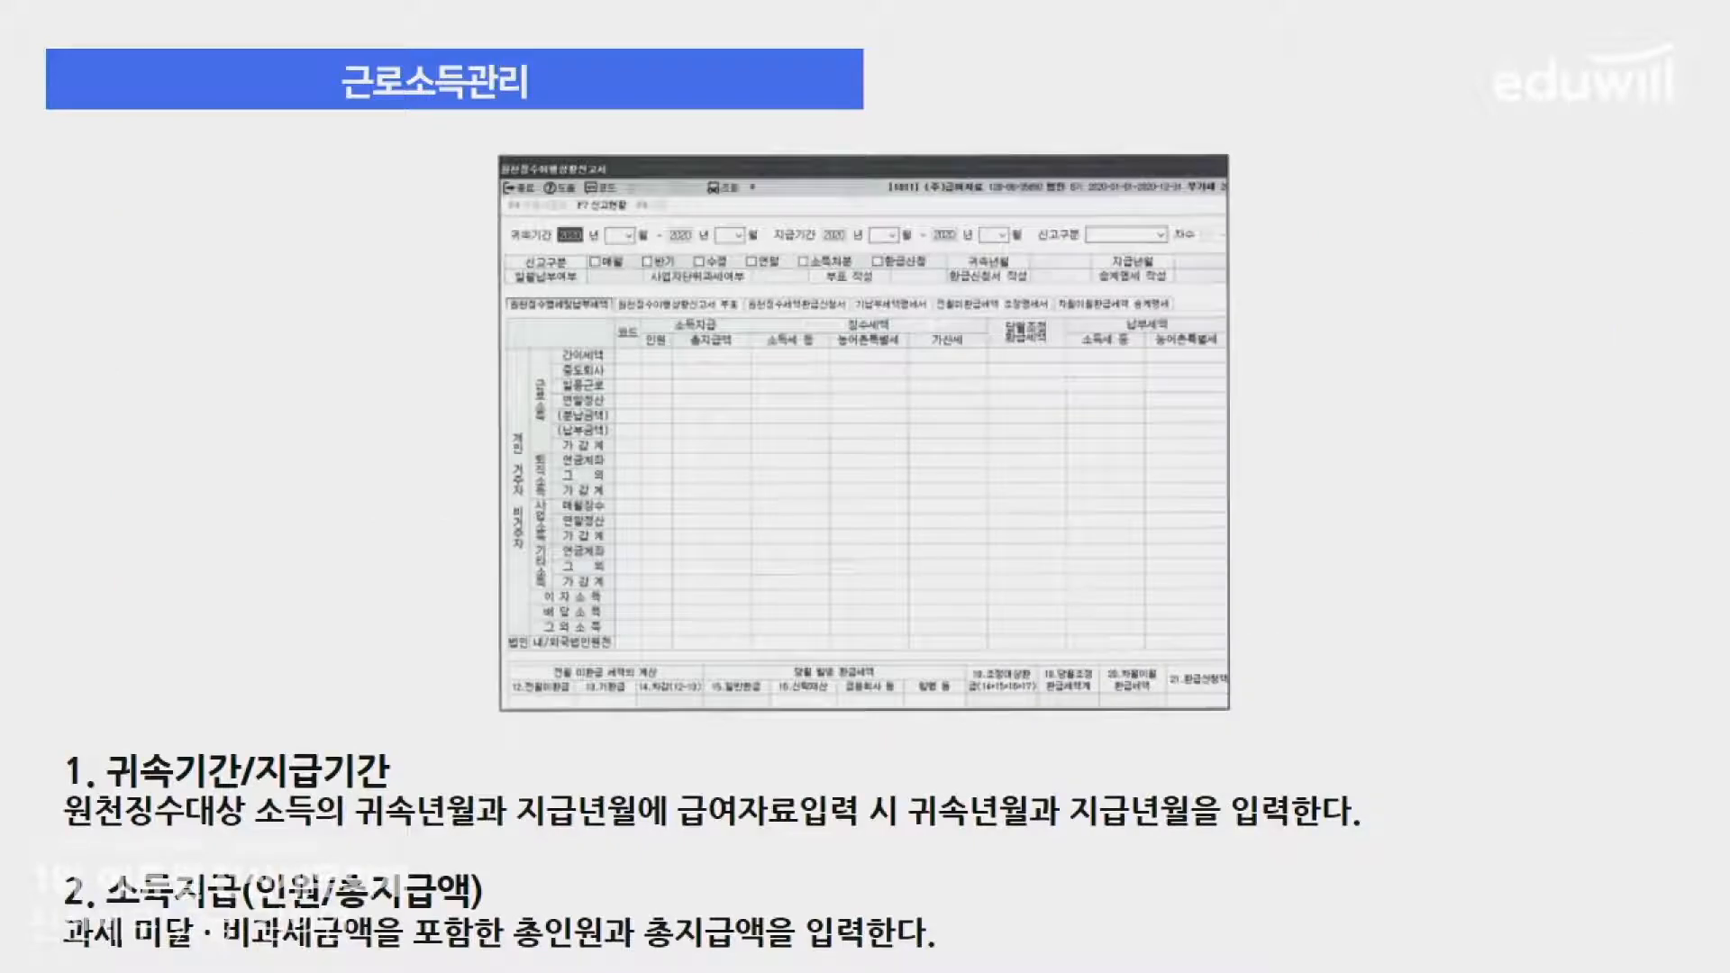
key("Right")
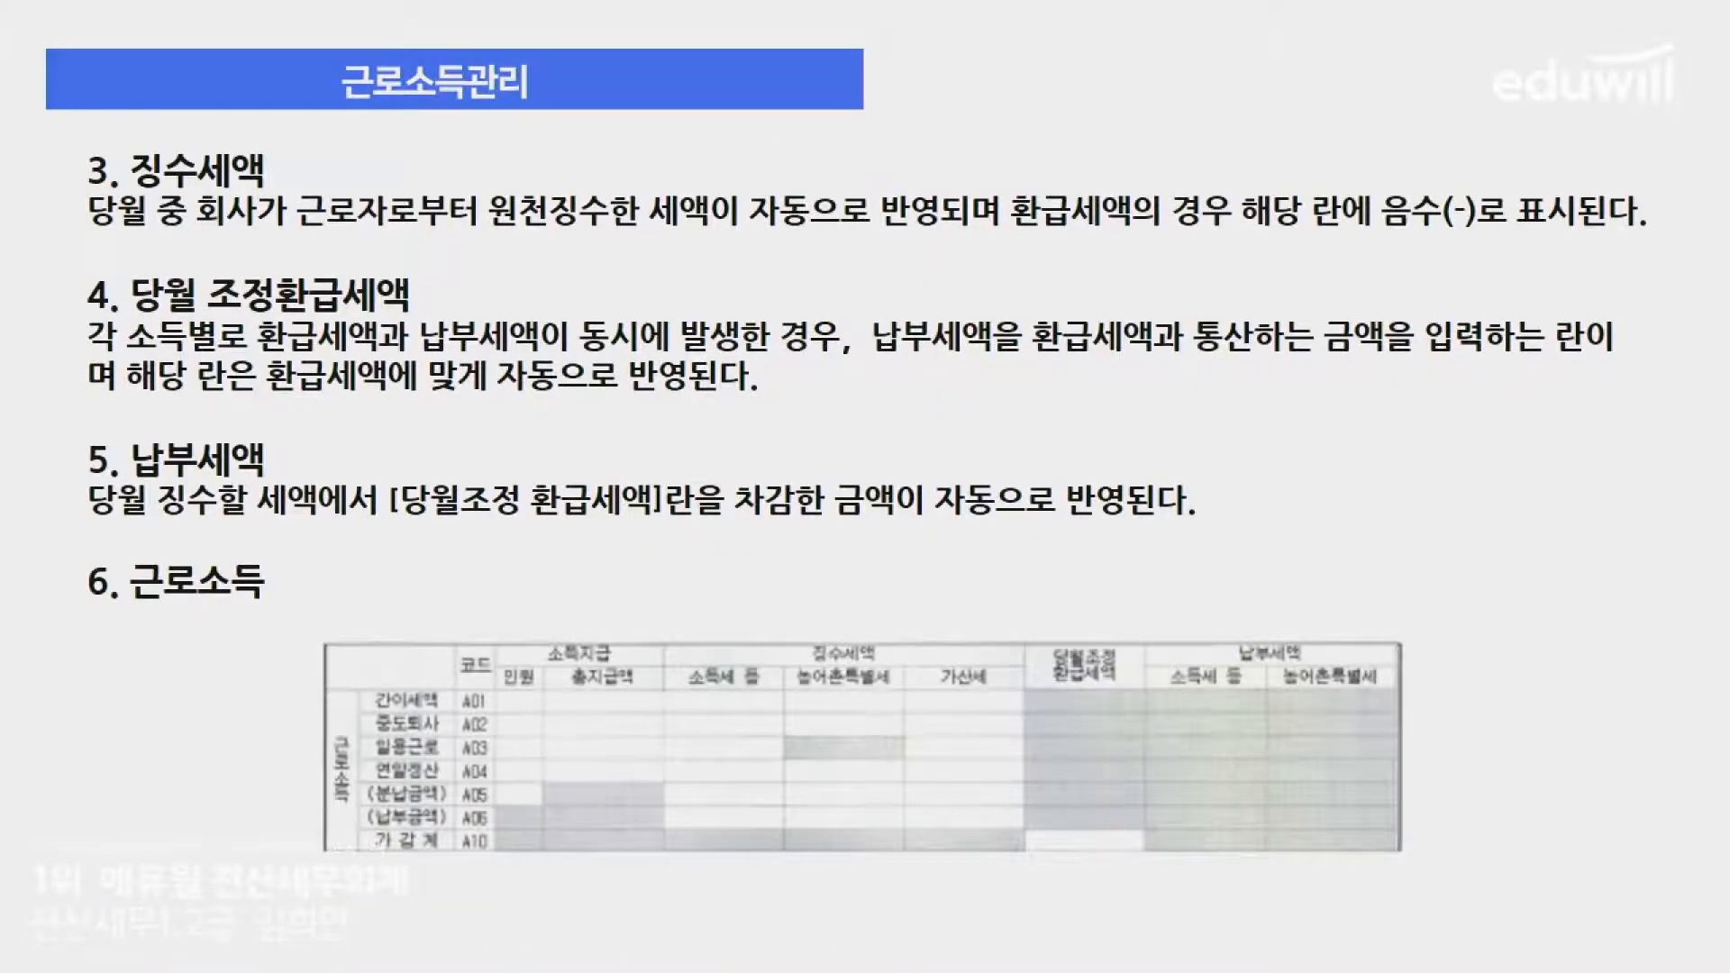
key("alt+Tab")
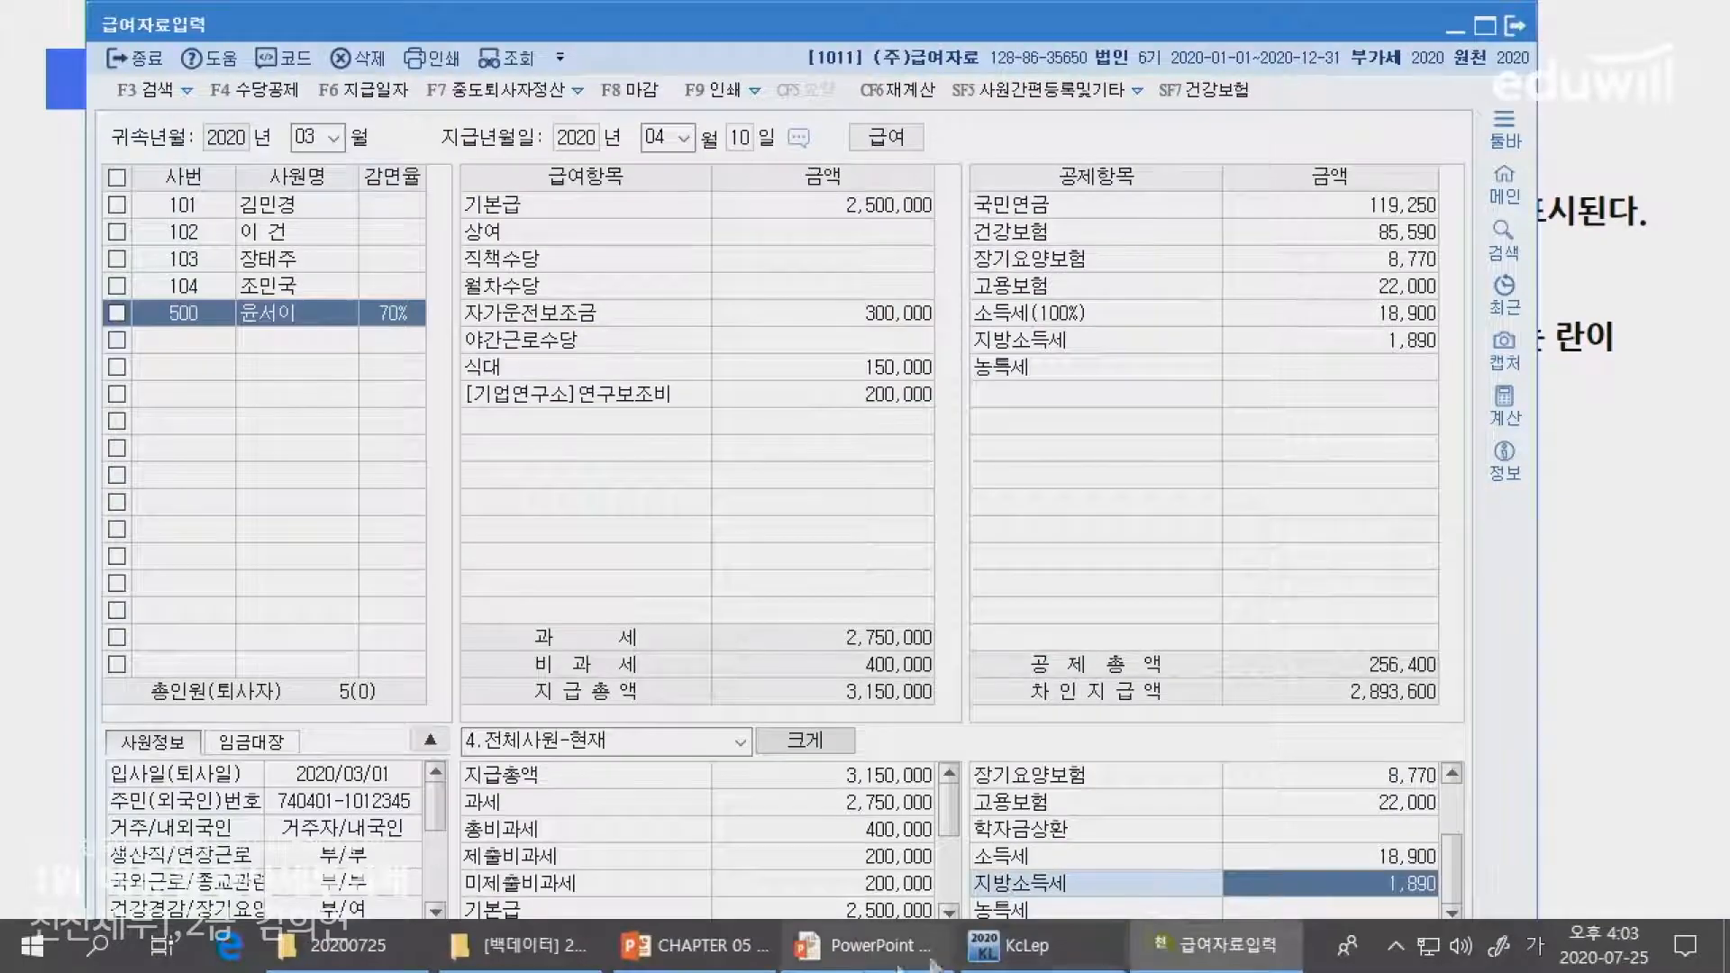
- Close payroll entry, open the 원천징수이행상황신고서, and look over its income category rows
left_click(1515, 27)
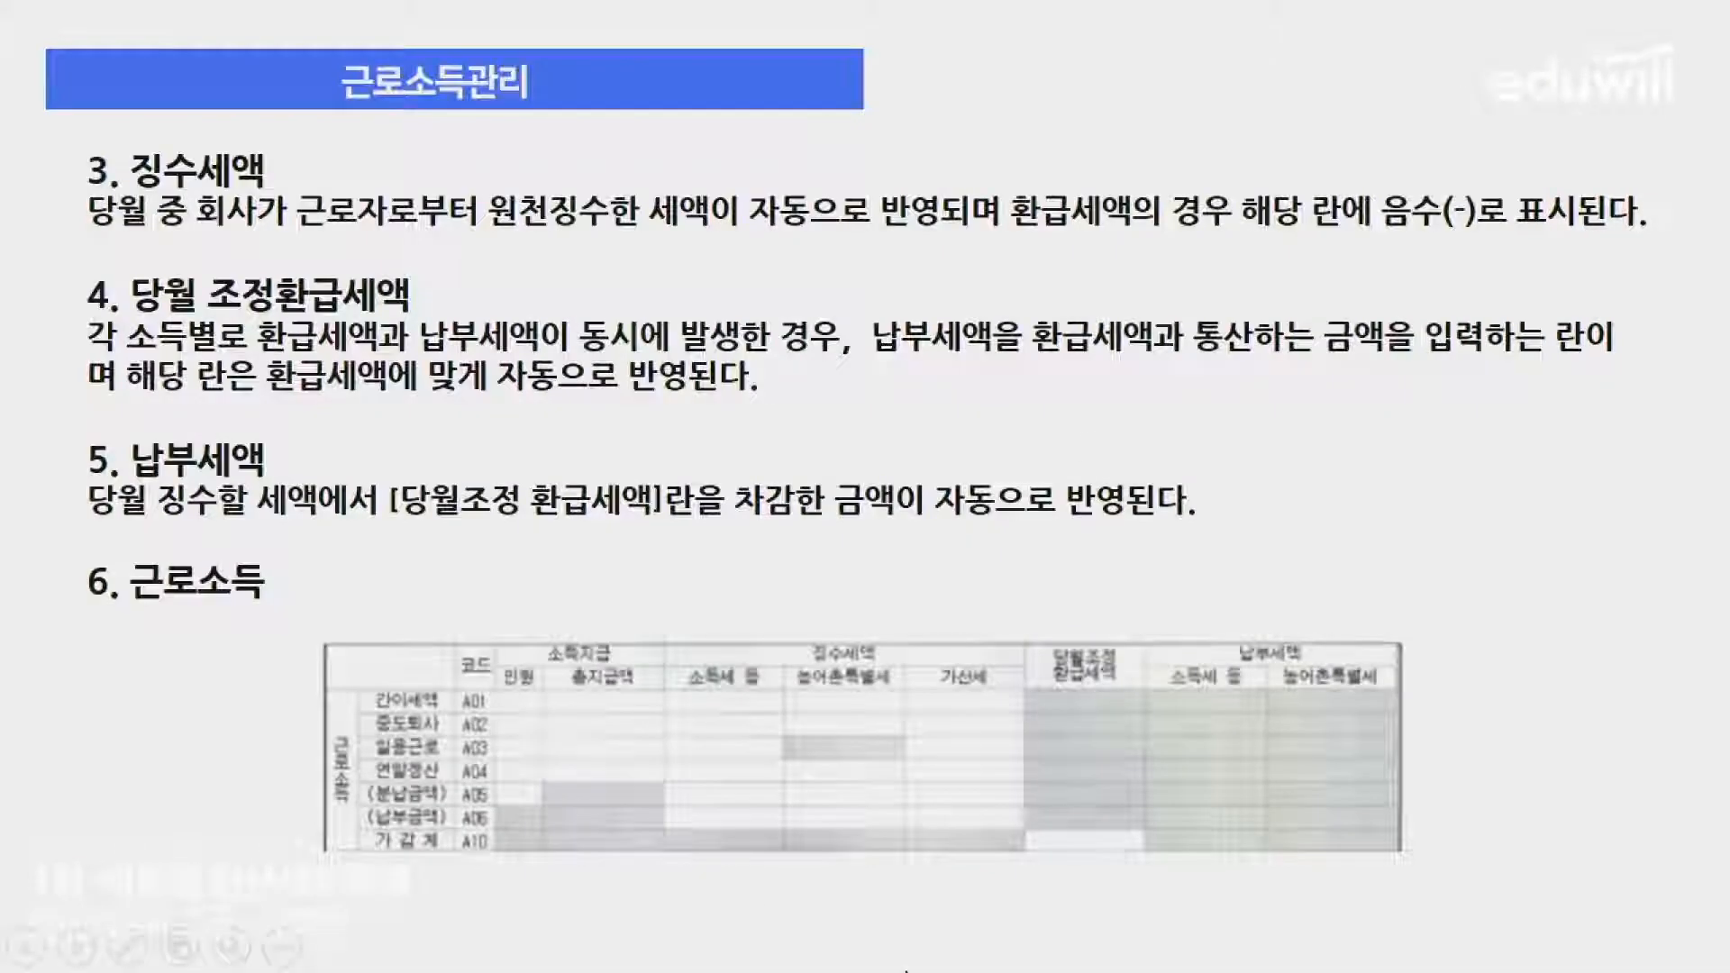
key("alt+Tab")
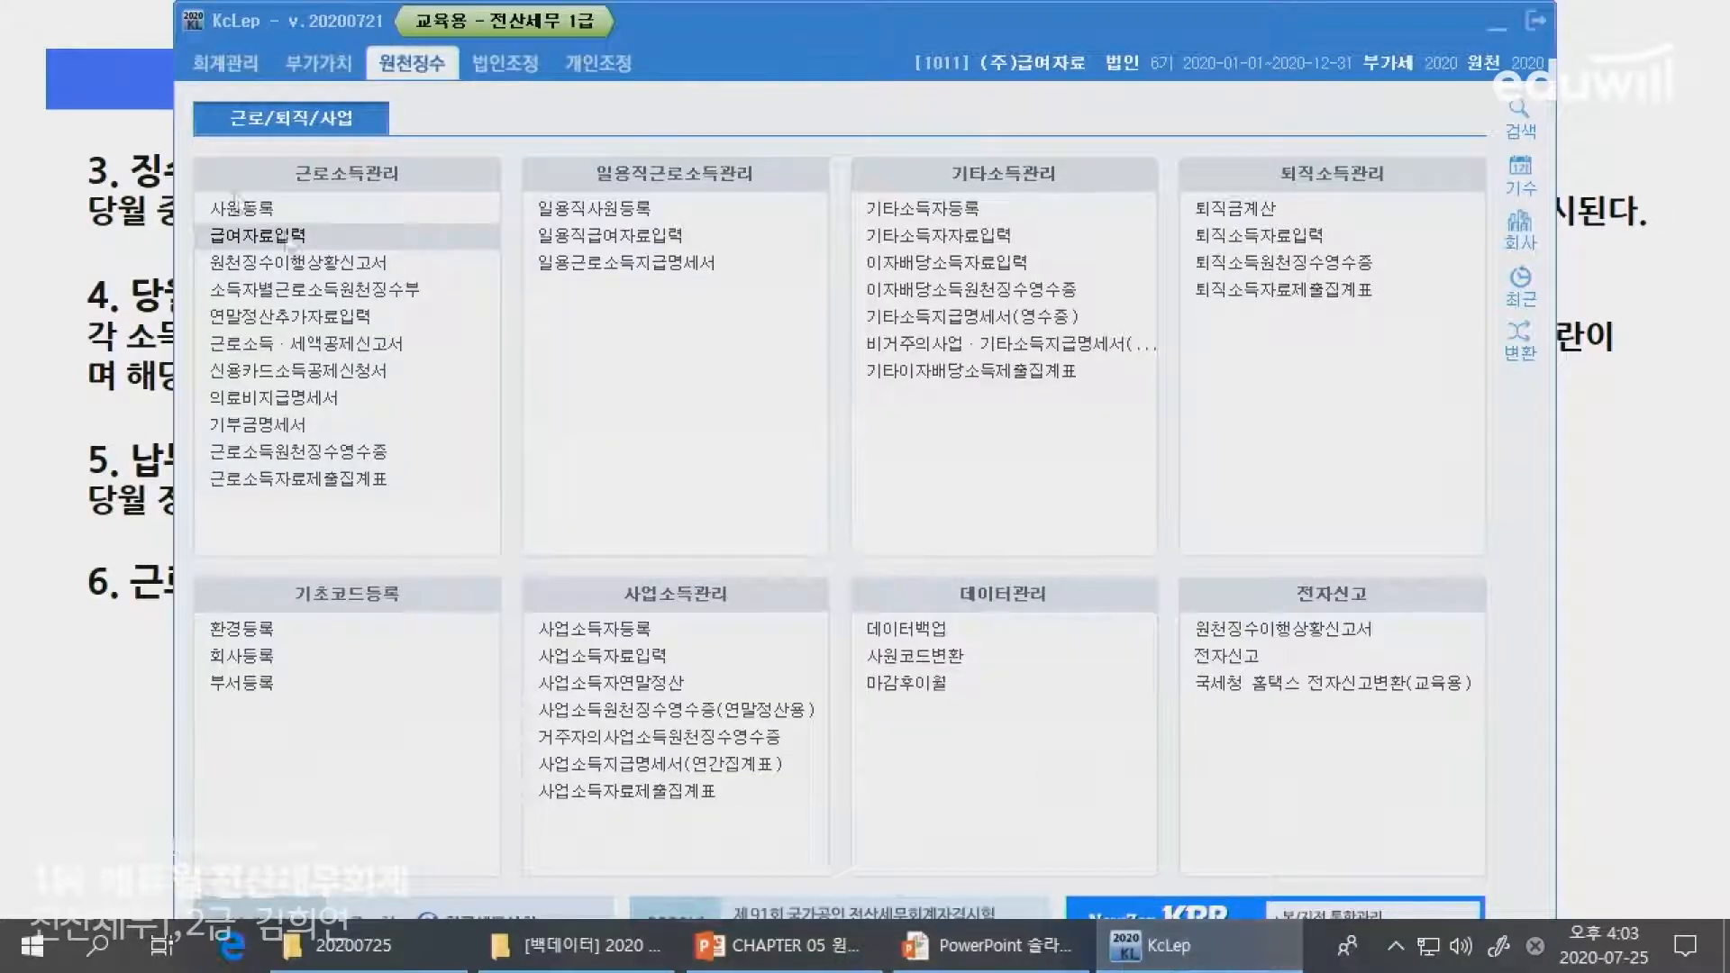
left_click(240, 263)
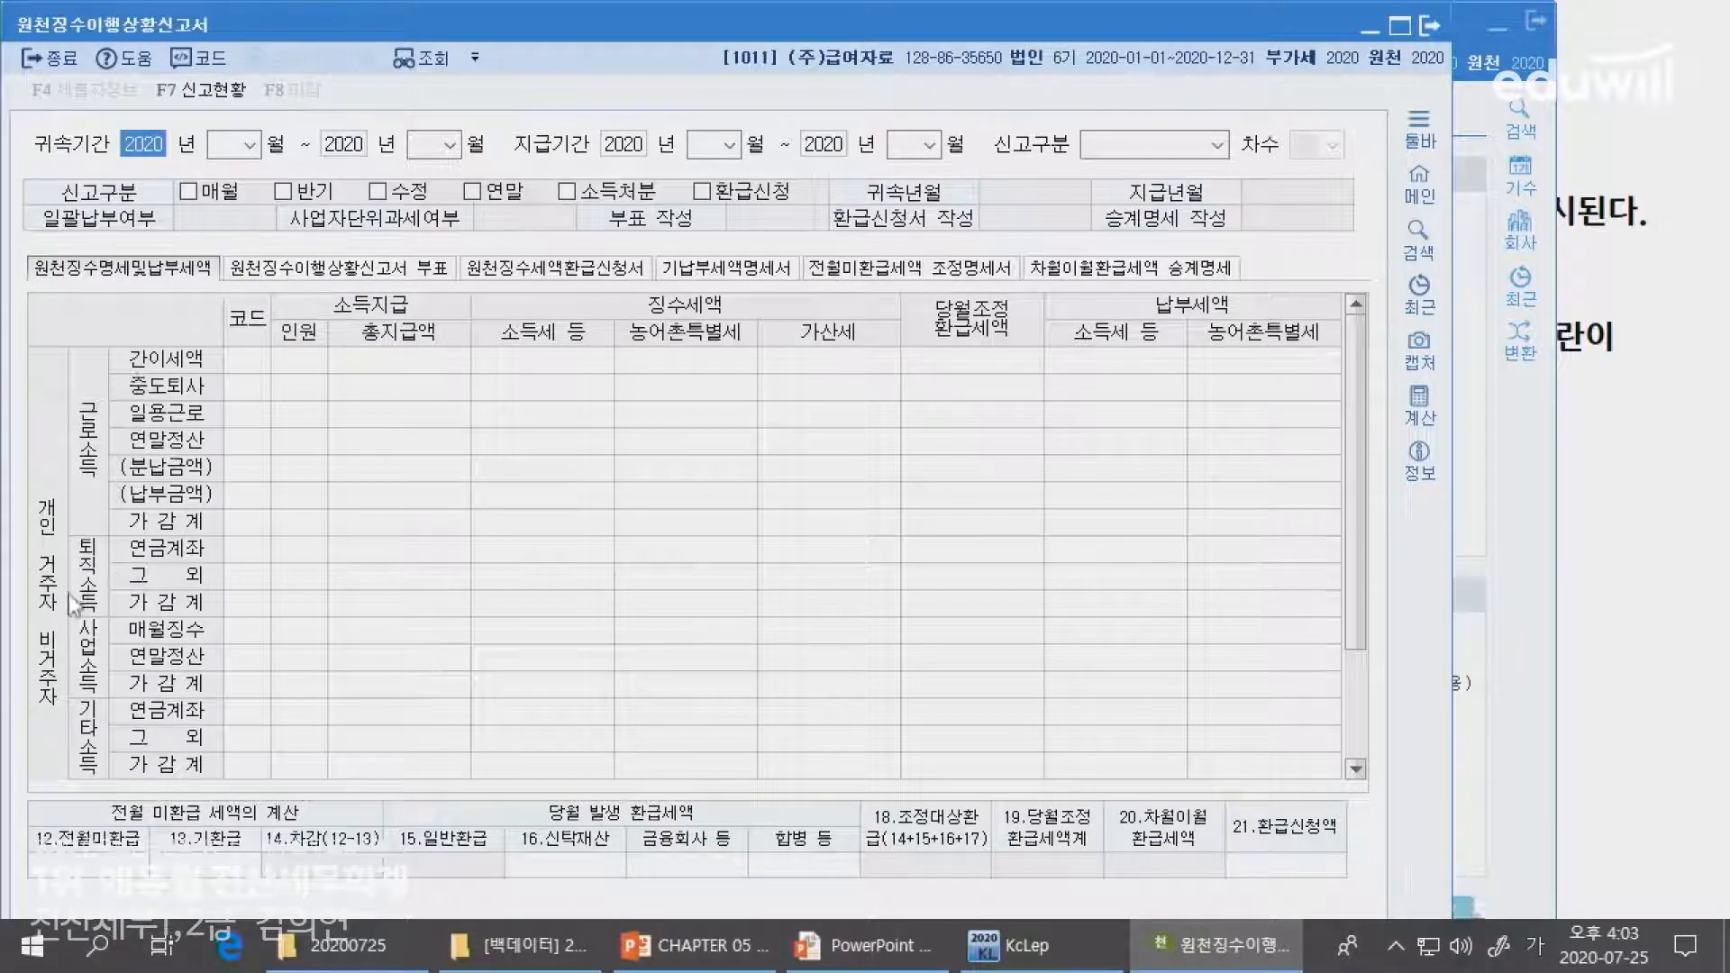
scroll(126, 675, "down", 1)
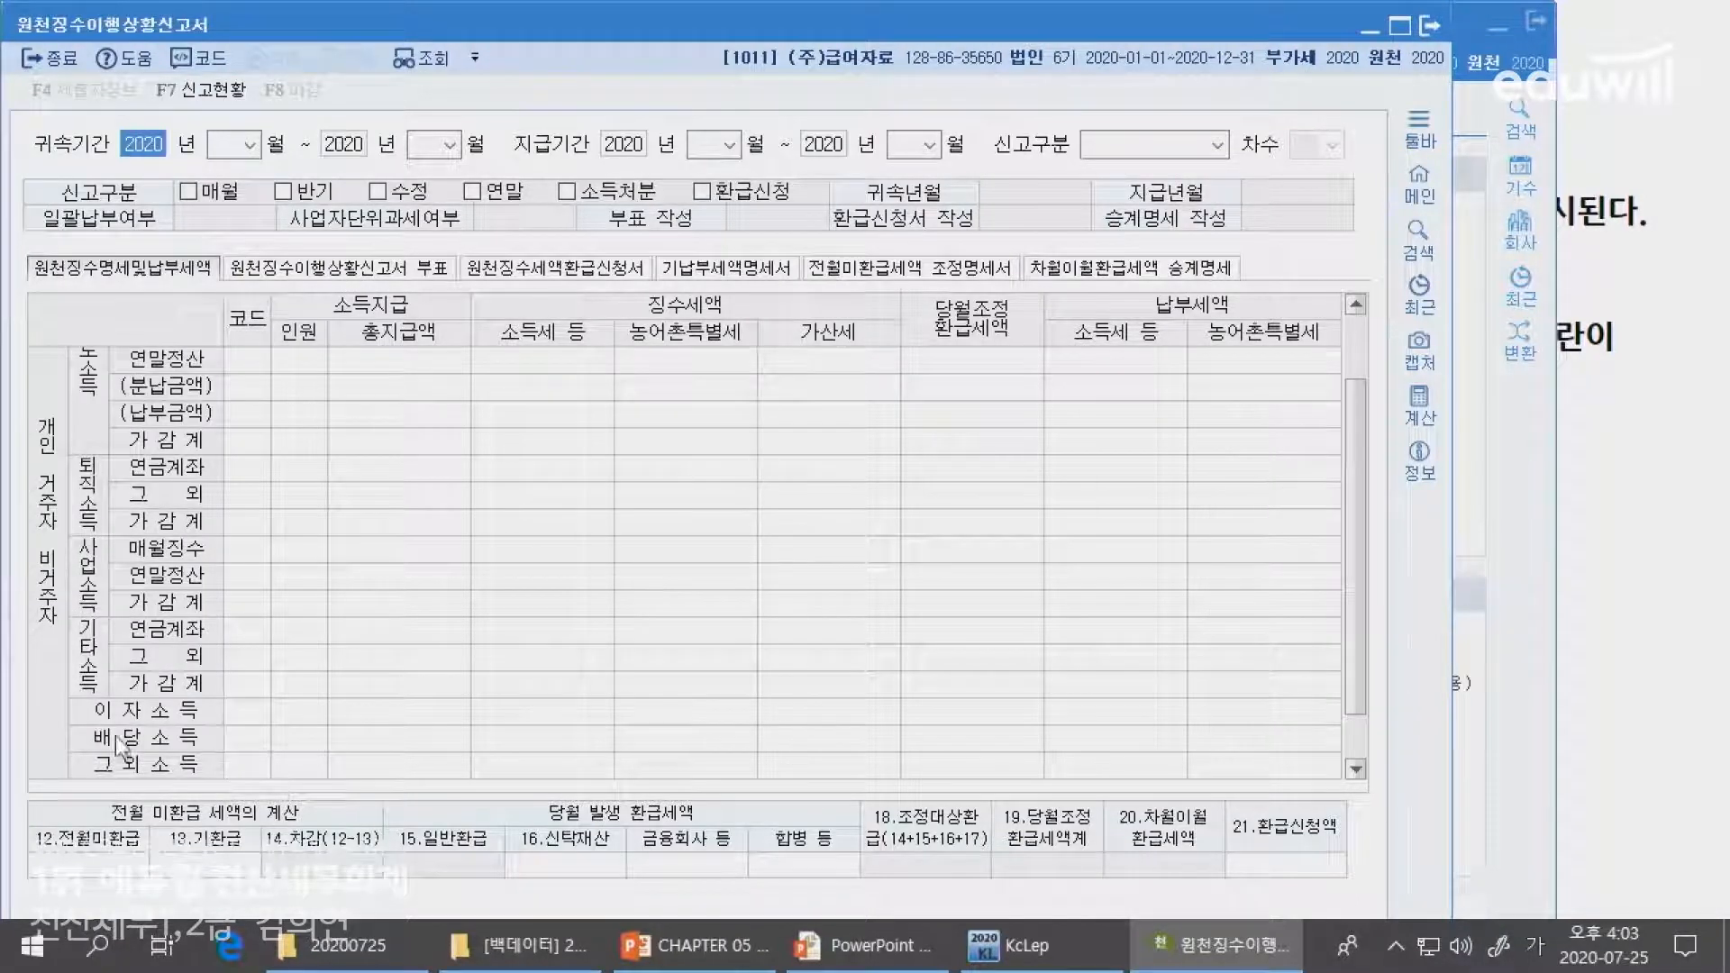
scroll(270, 361, "up", 1)
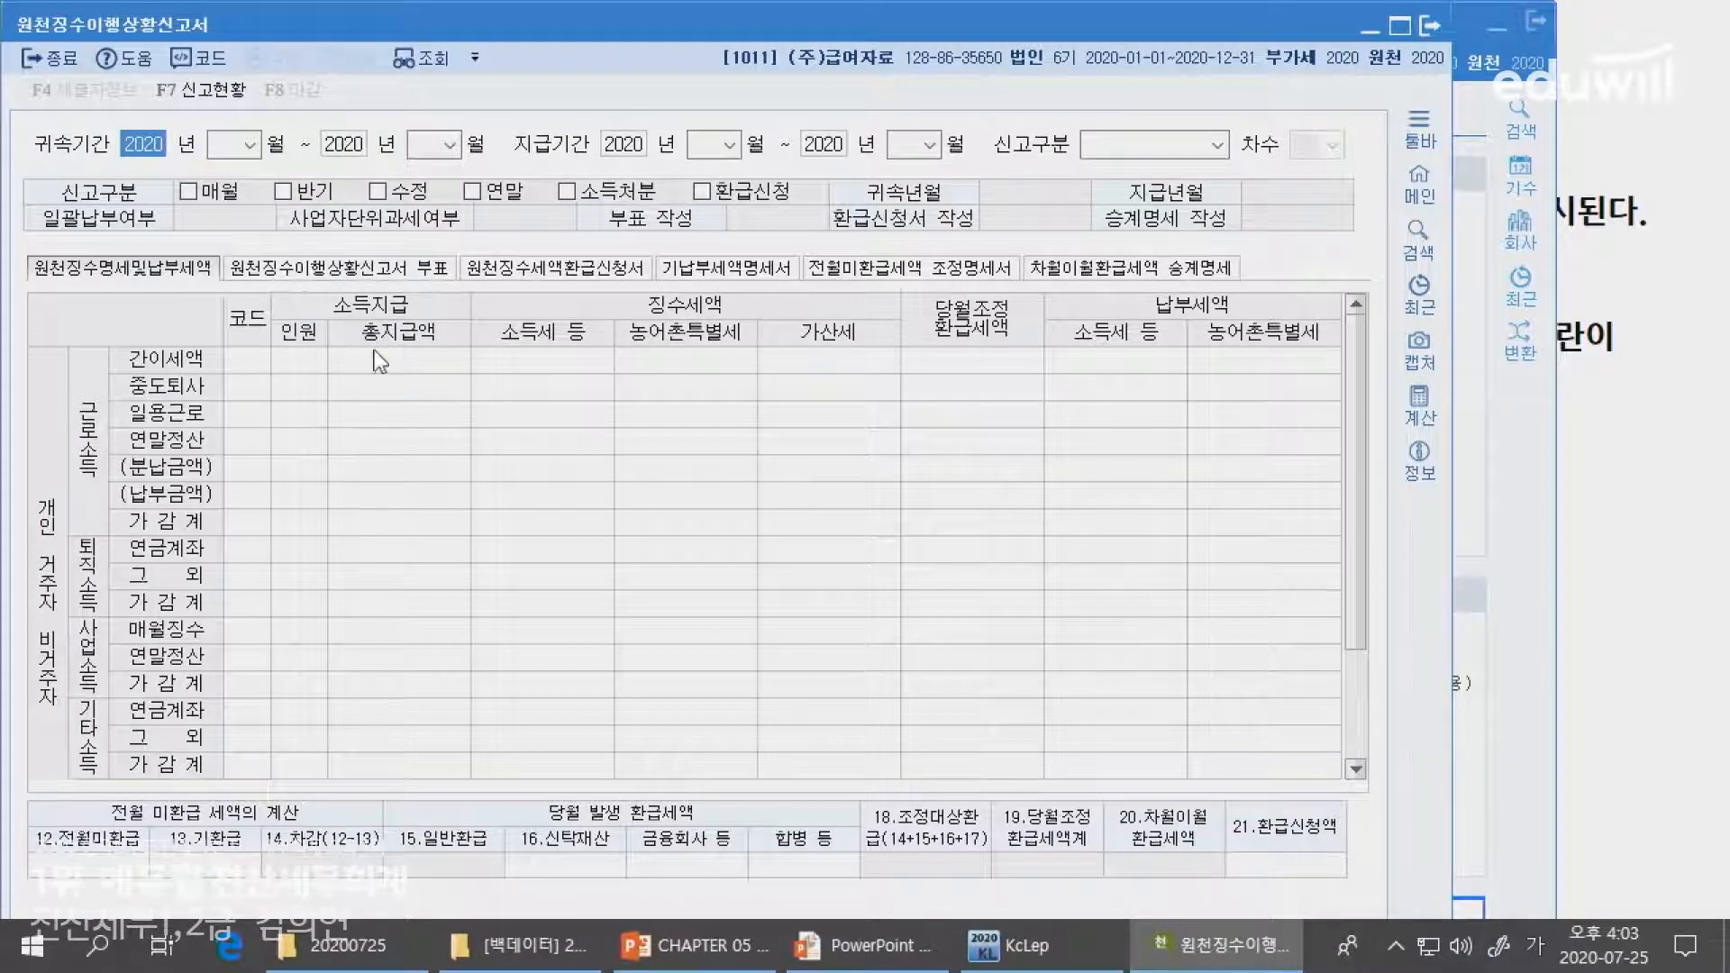
- Reopen 급여자료입력 with the March 2020 payroll paid April 10 and compare its pay totals with the columns of the 원천징수이행상황신고서
left_click(1477, 389)
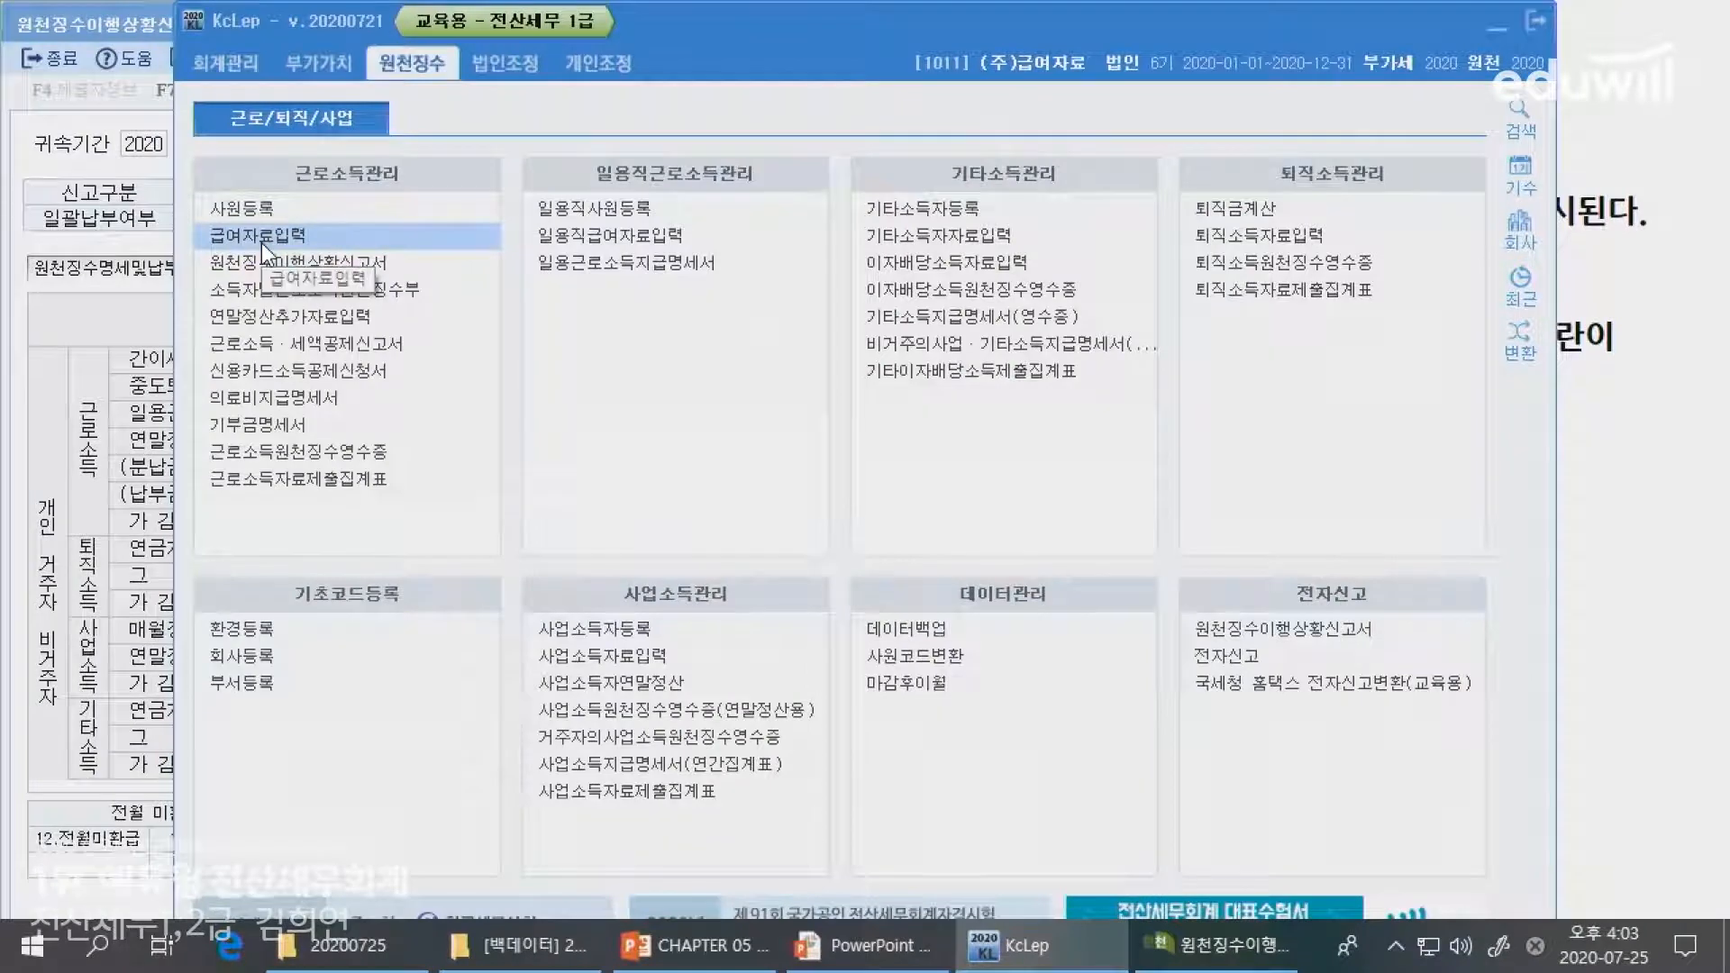
left_click(261, 236)
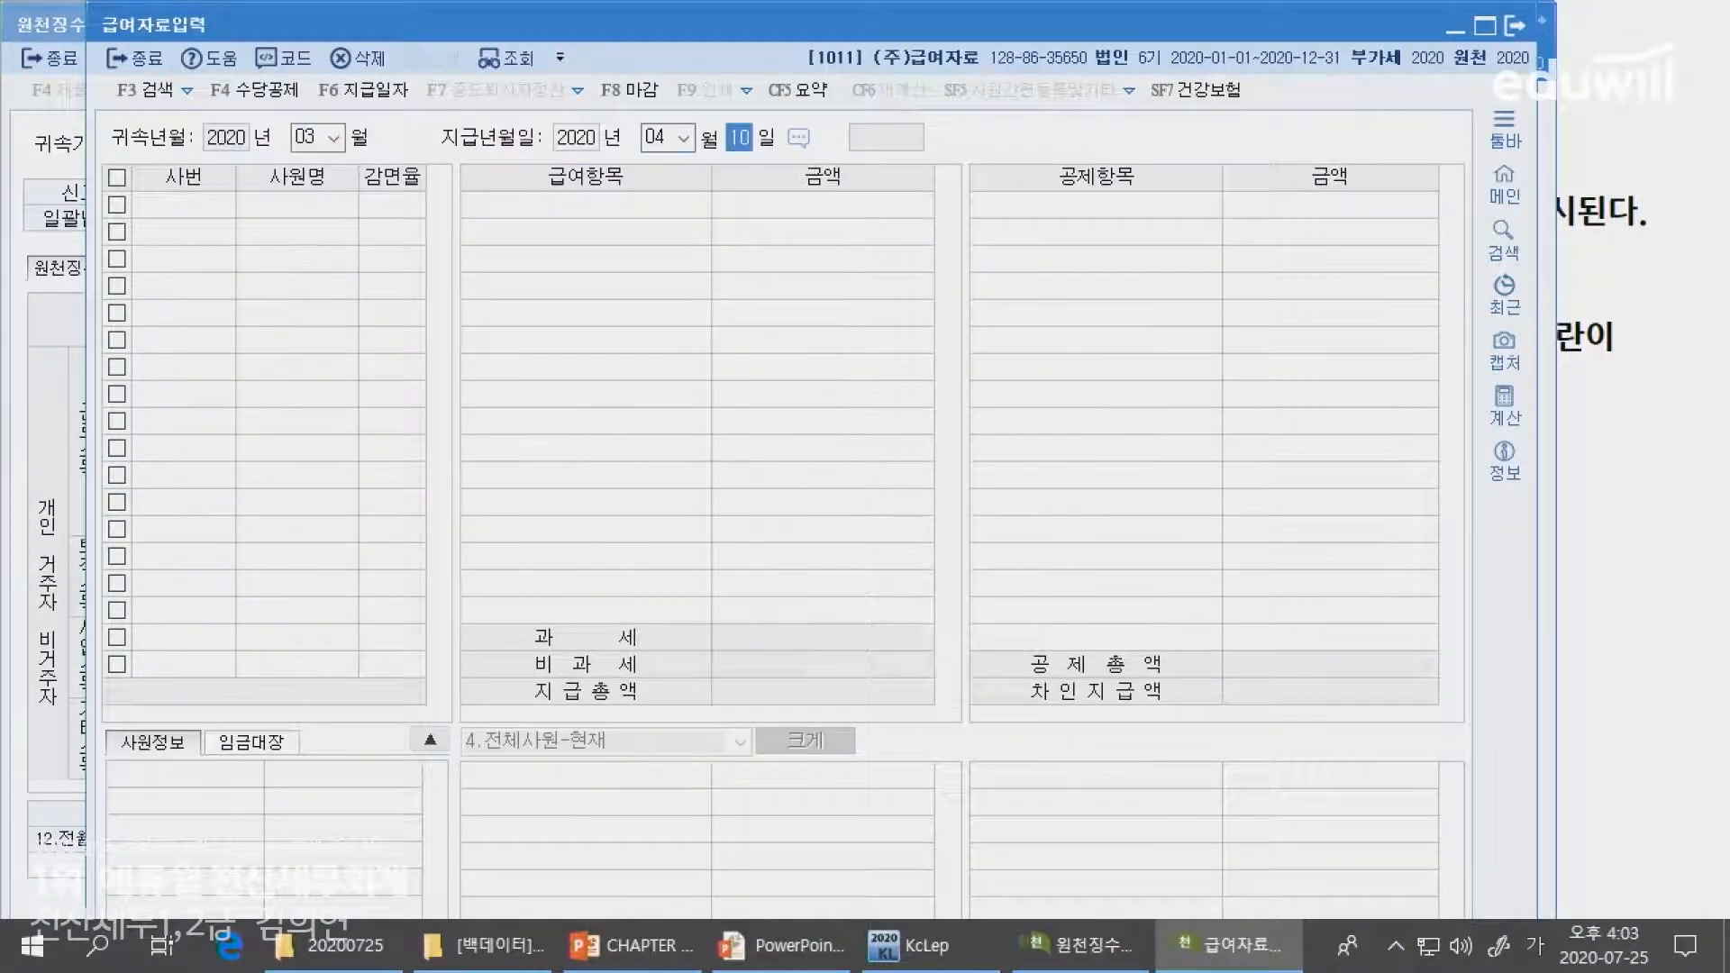
left_click(385, 315)
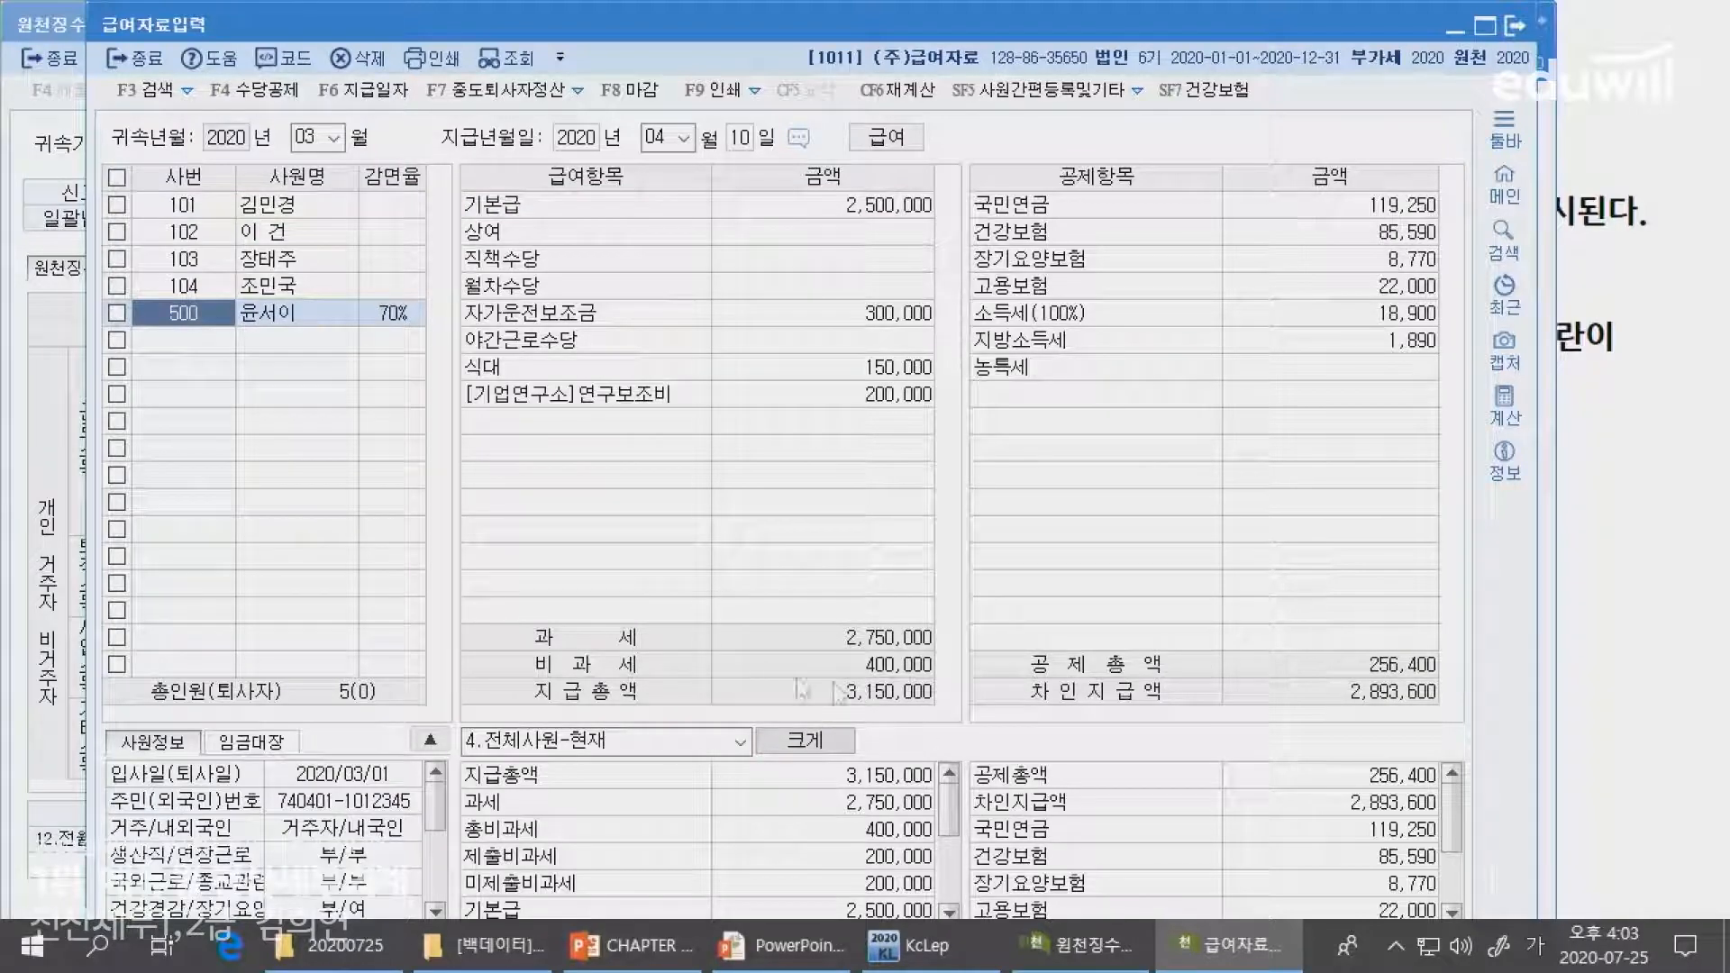
key("alt+Tab")
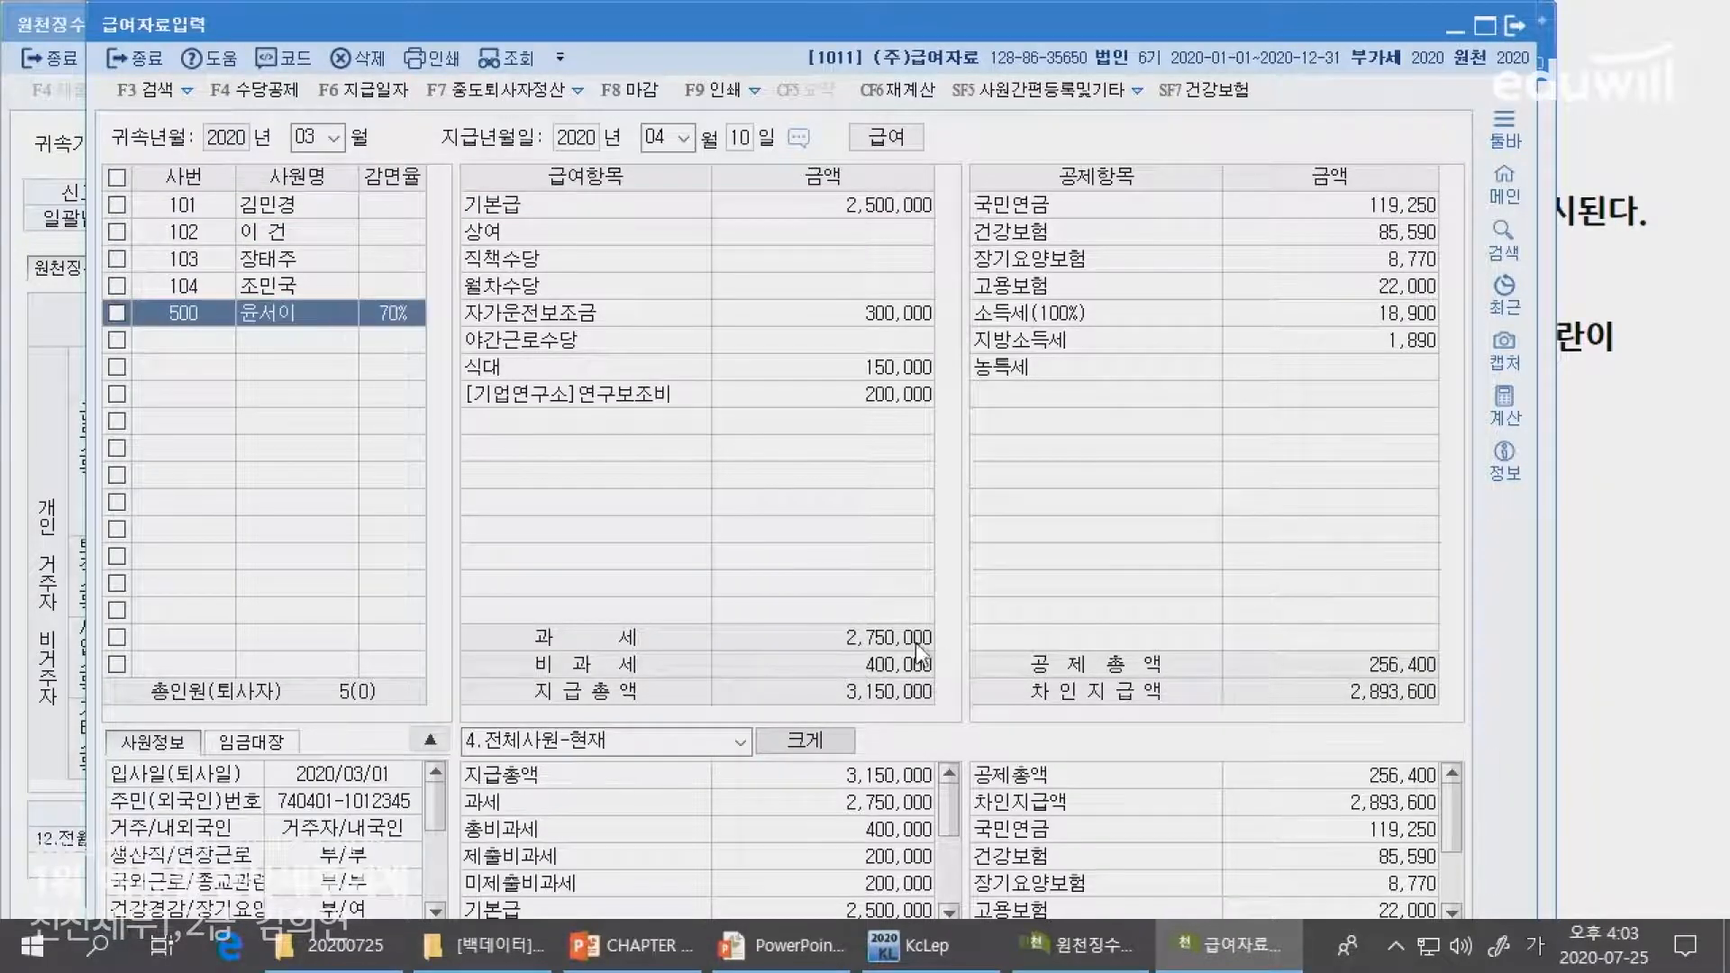
key("alt+Tab")
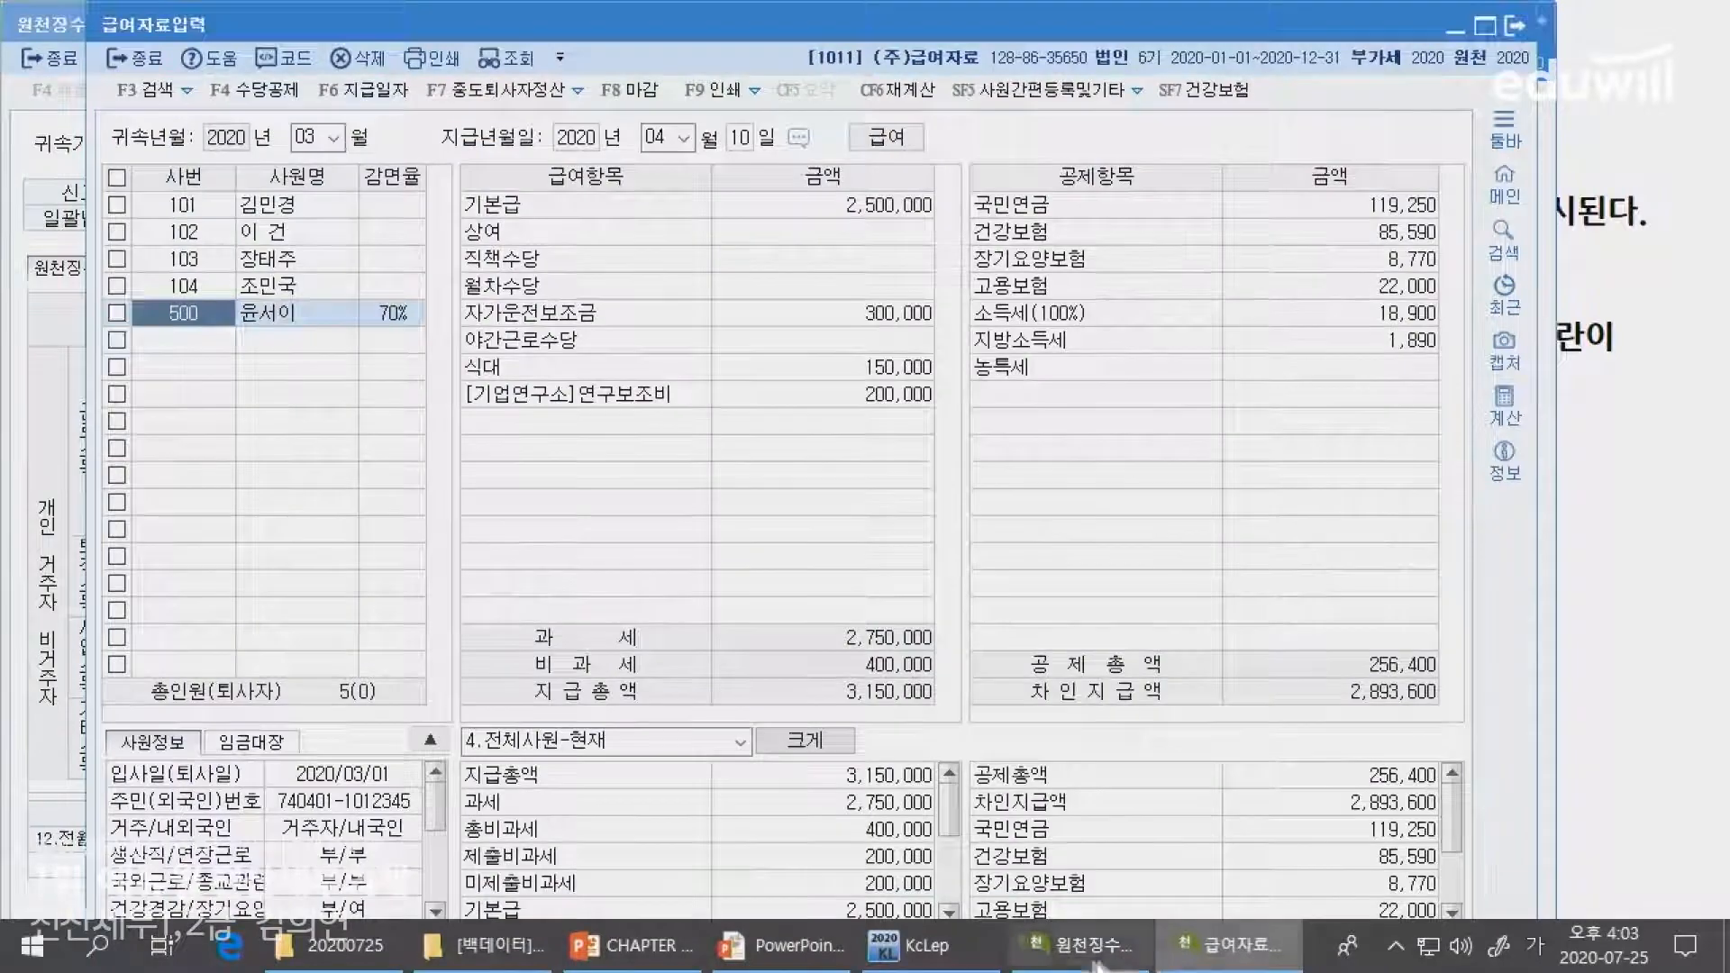
left_click(1120, 959)
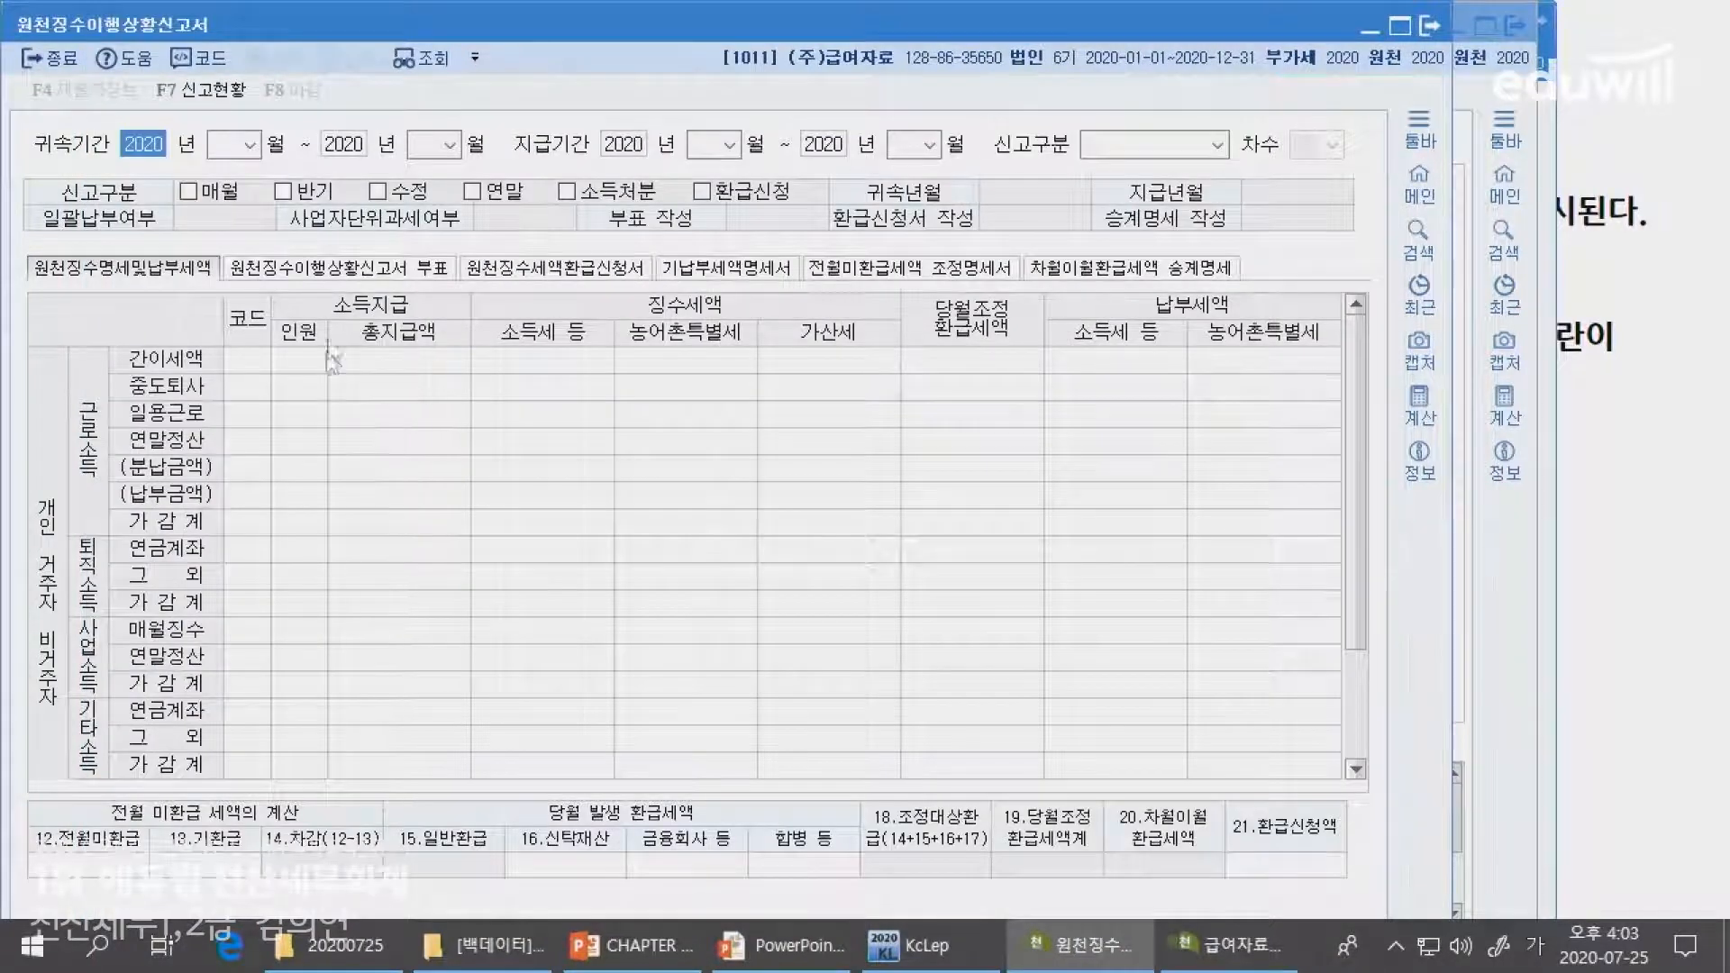
key("alt+Tab")
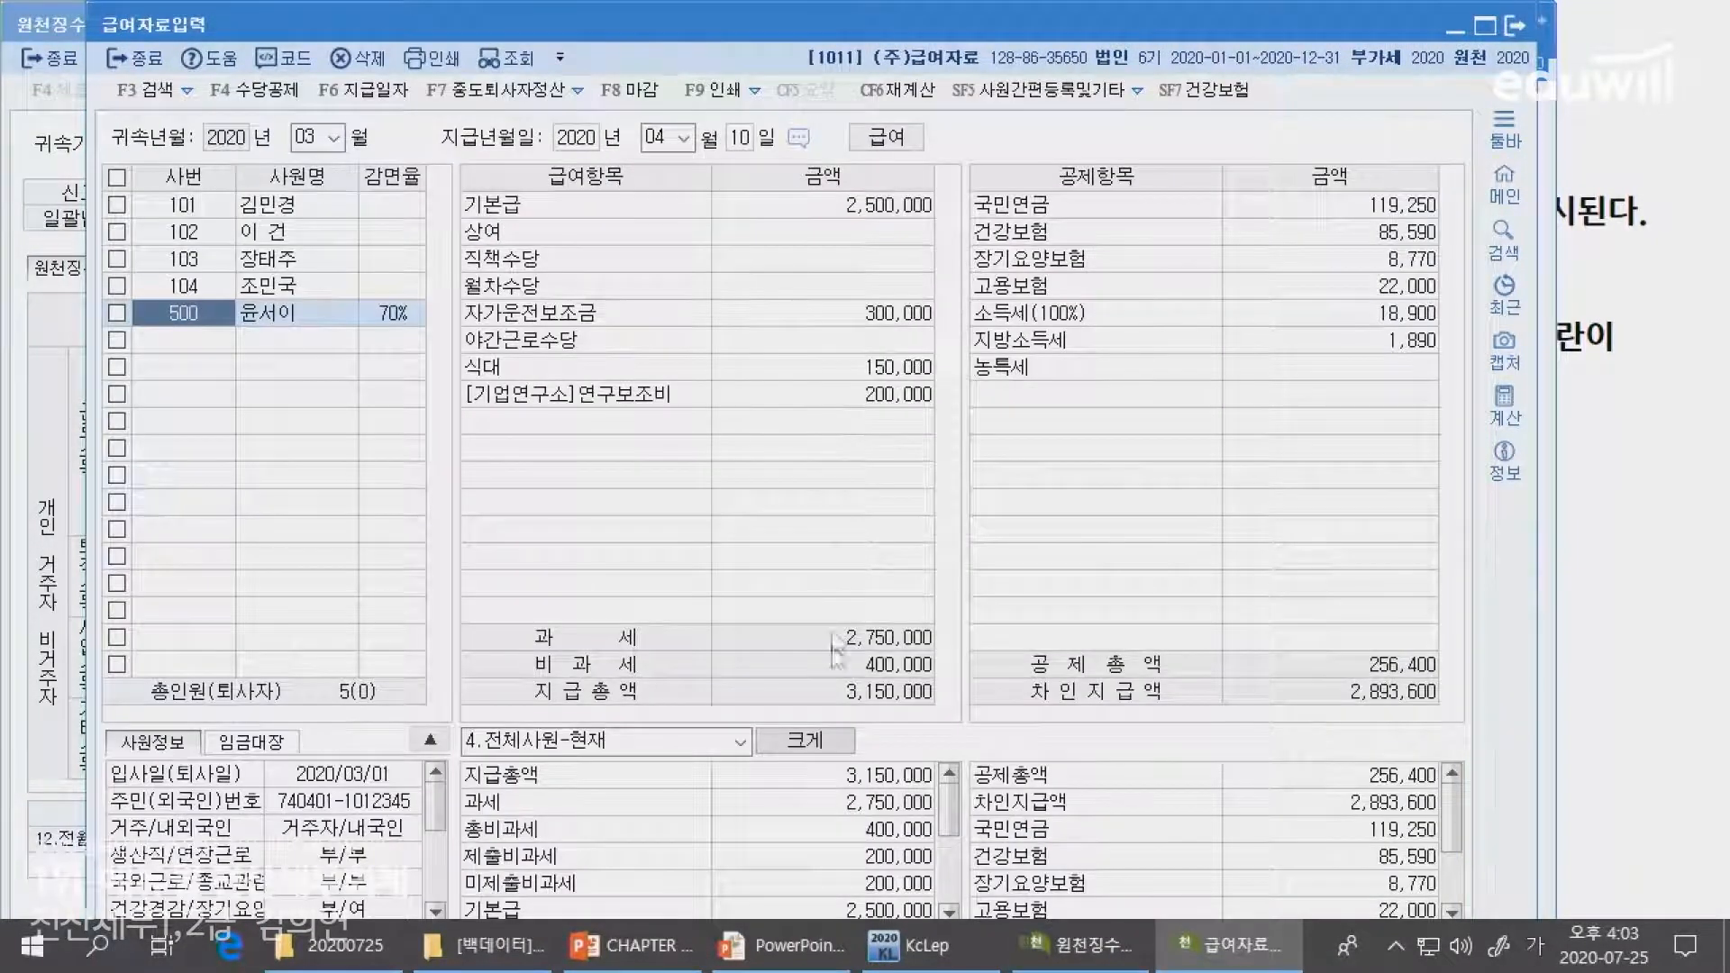
key("alt+Tab")
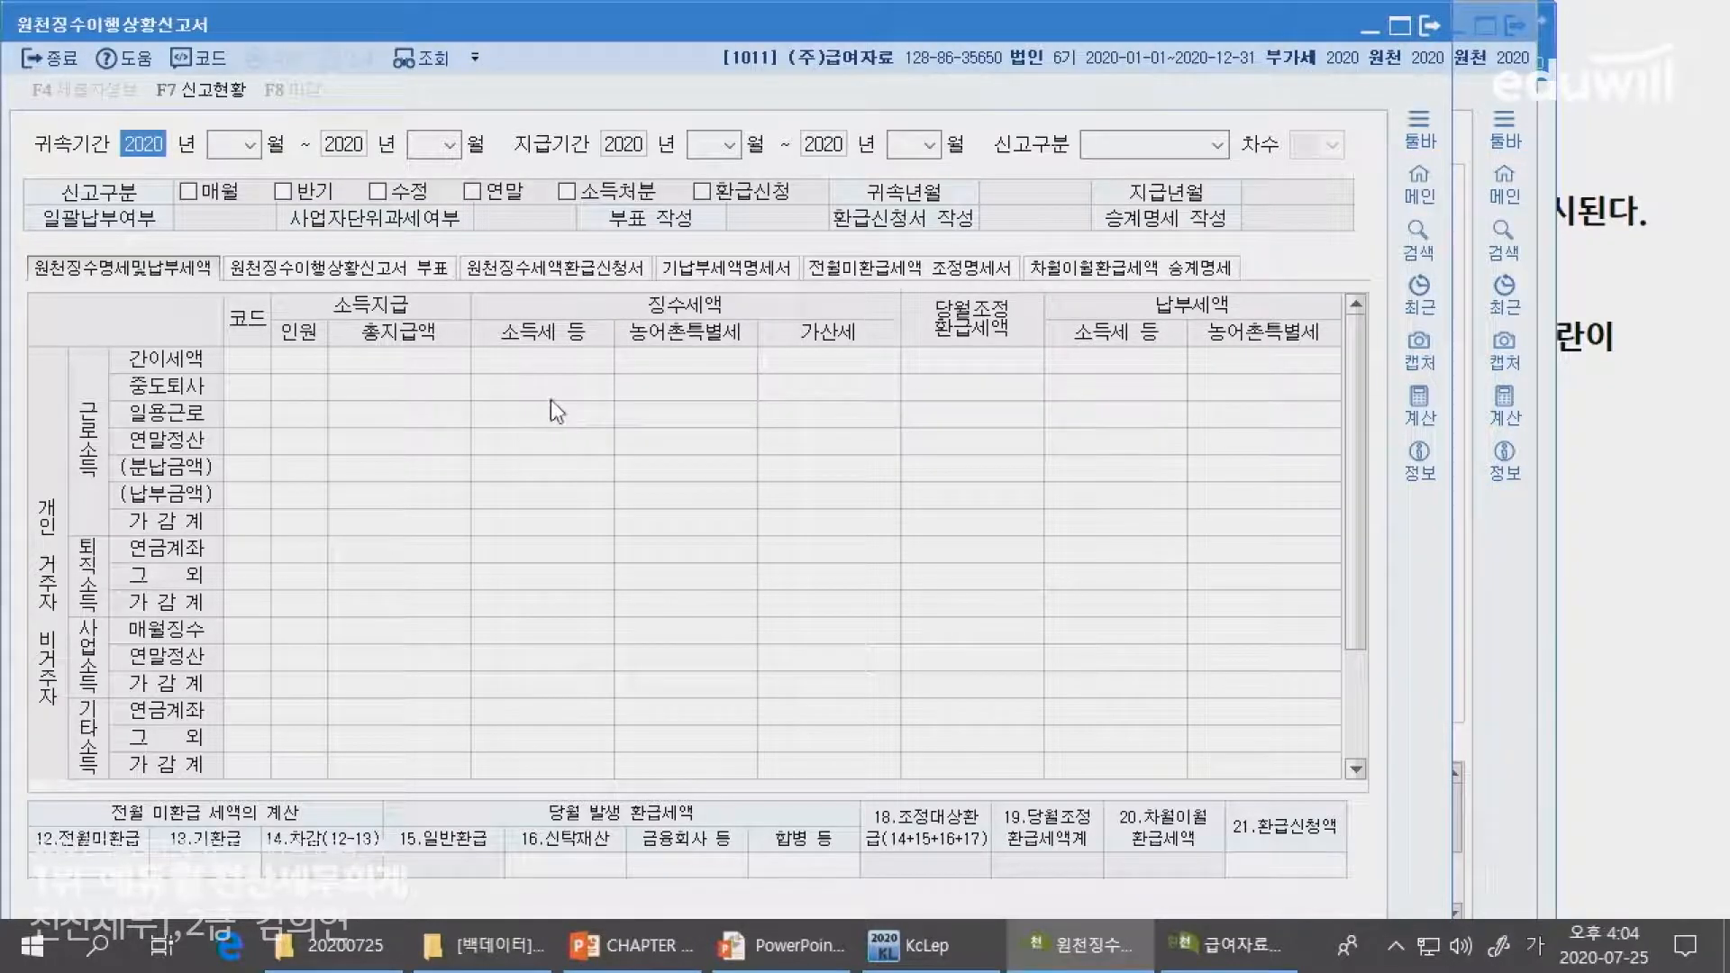
- Look over the slides on codes A01 to A06 and the 하단 메뉴 refund fields, and return to the 원천징수이행상황신고서
key("alt+Tab")
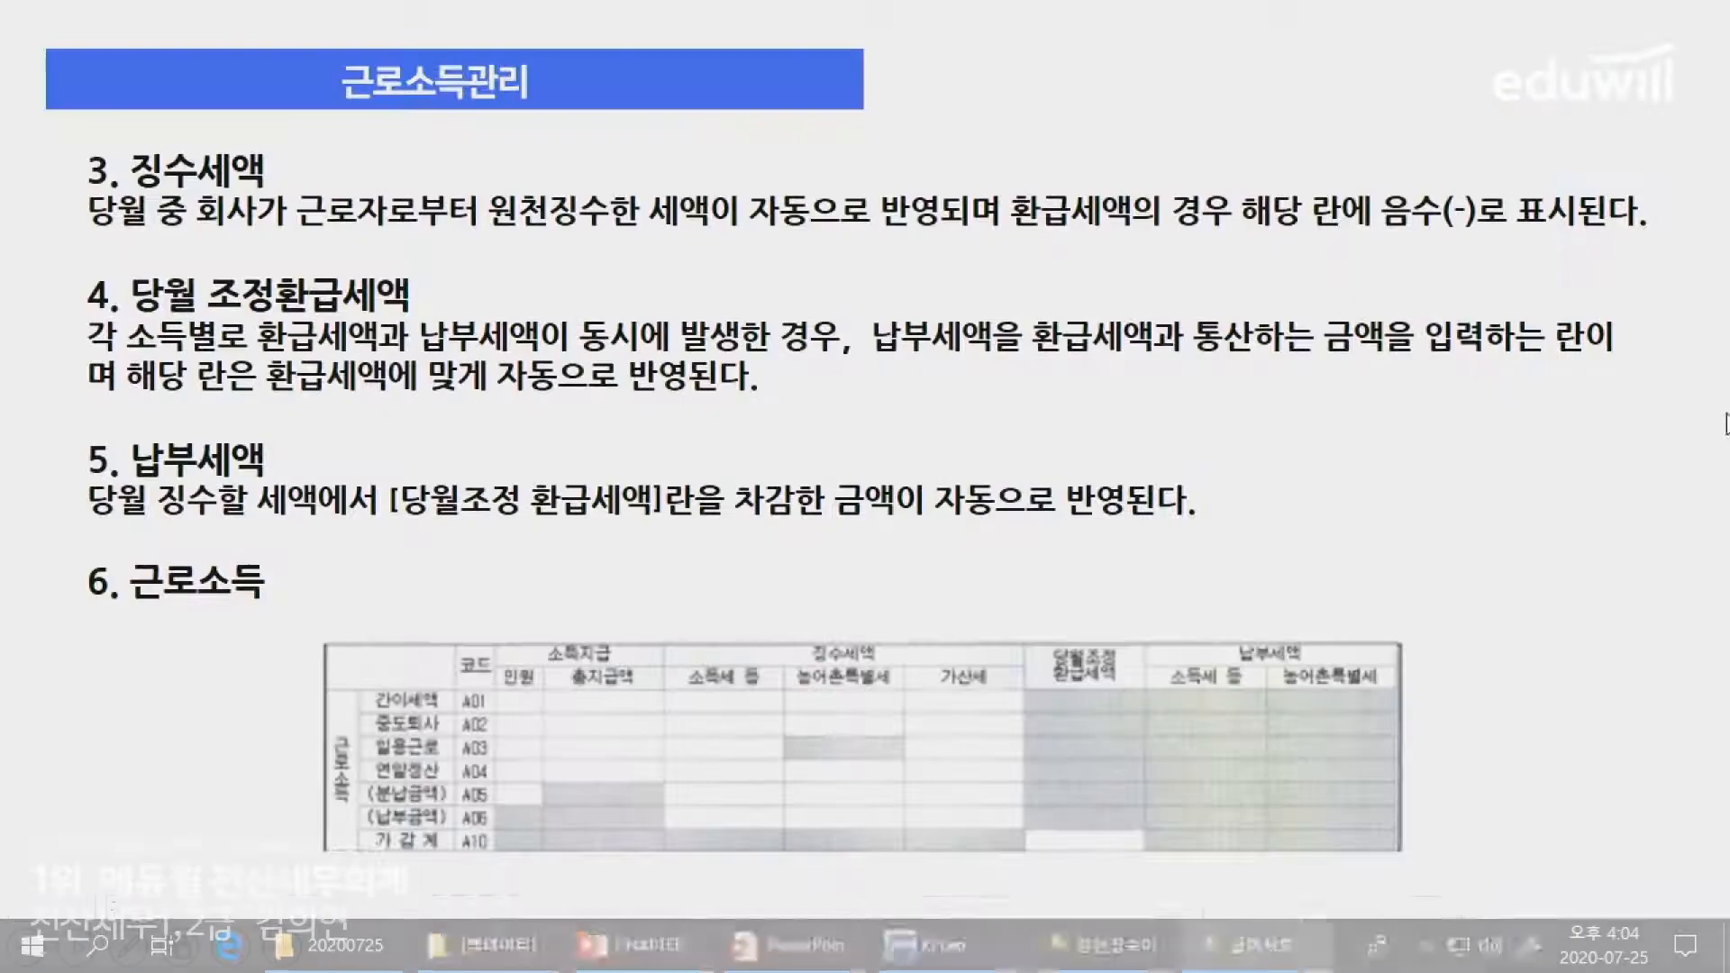
left_click(1700, 409)
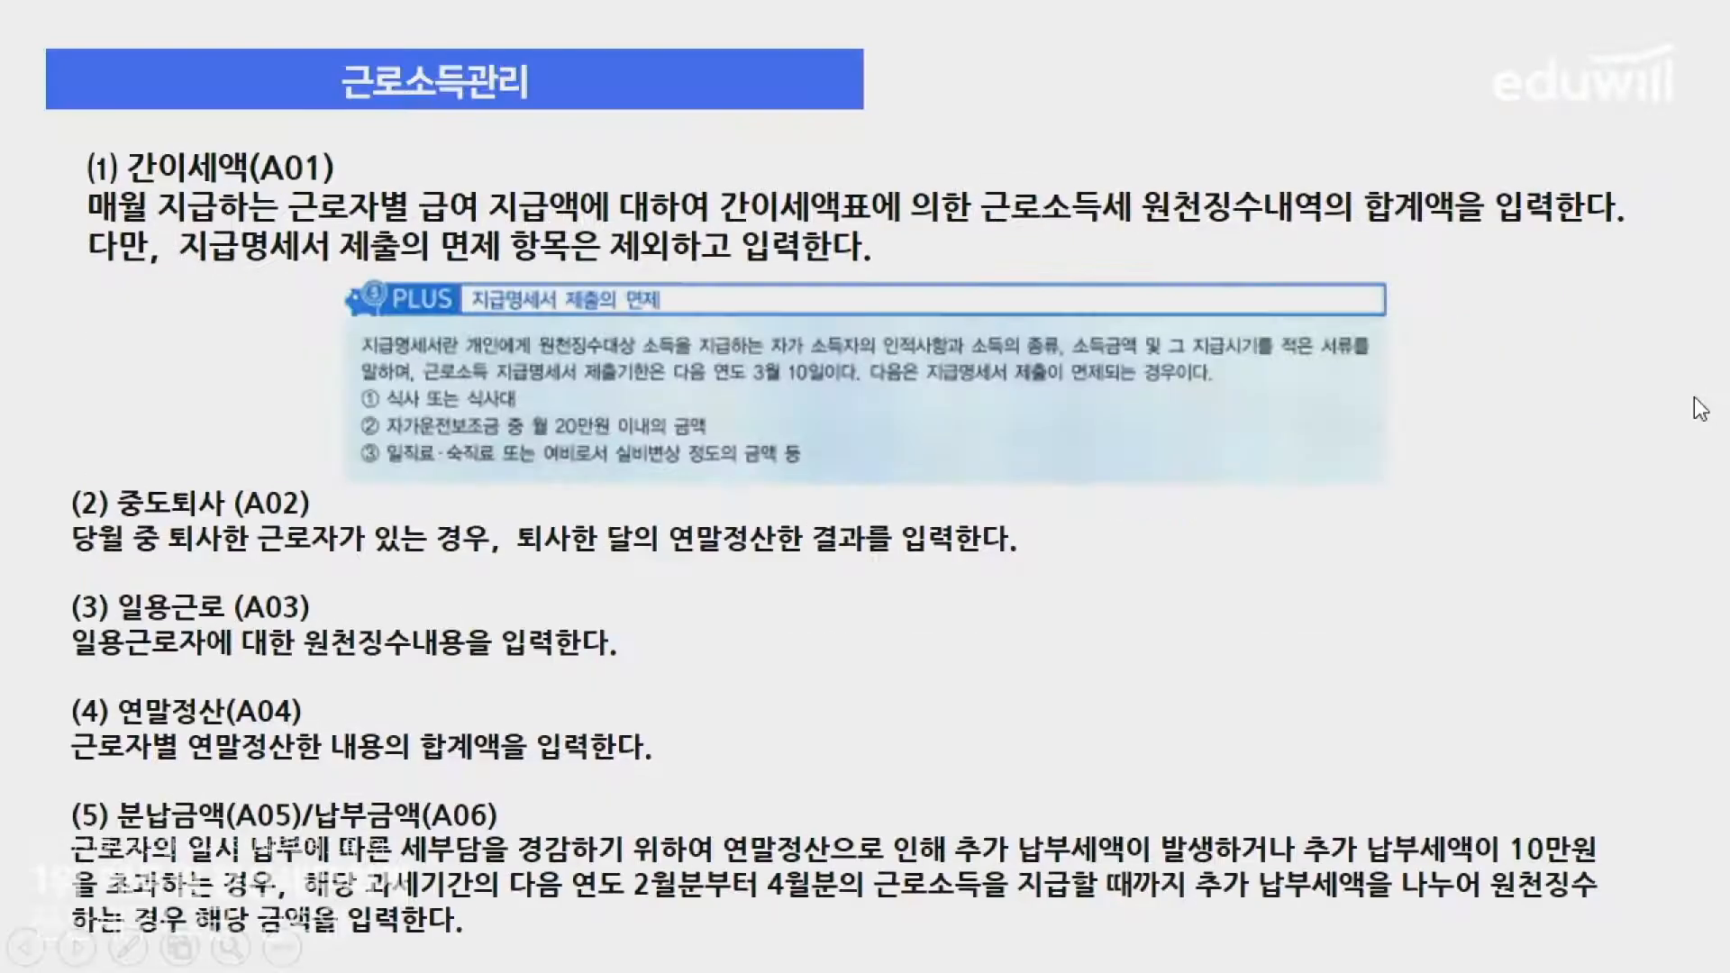
left_click(1688, 403)
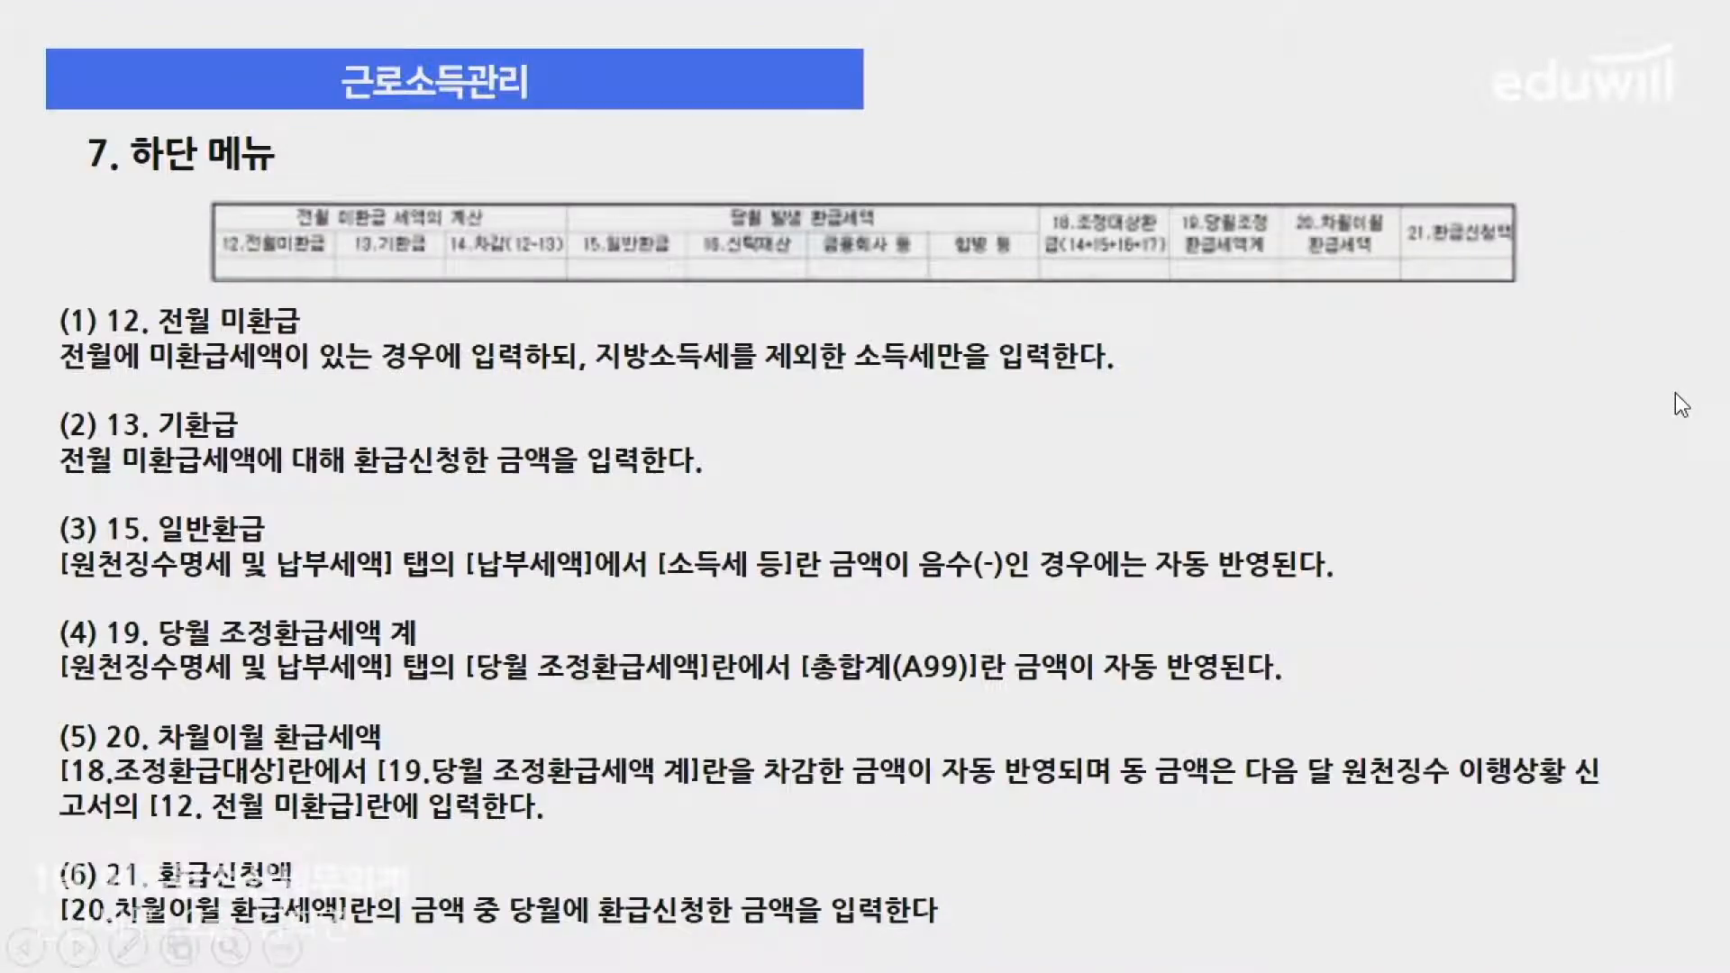
key("alt+Tab")
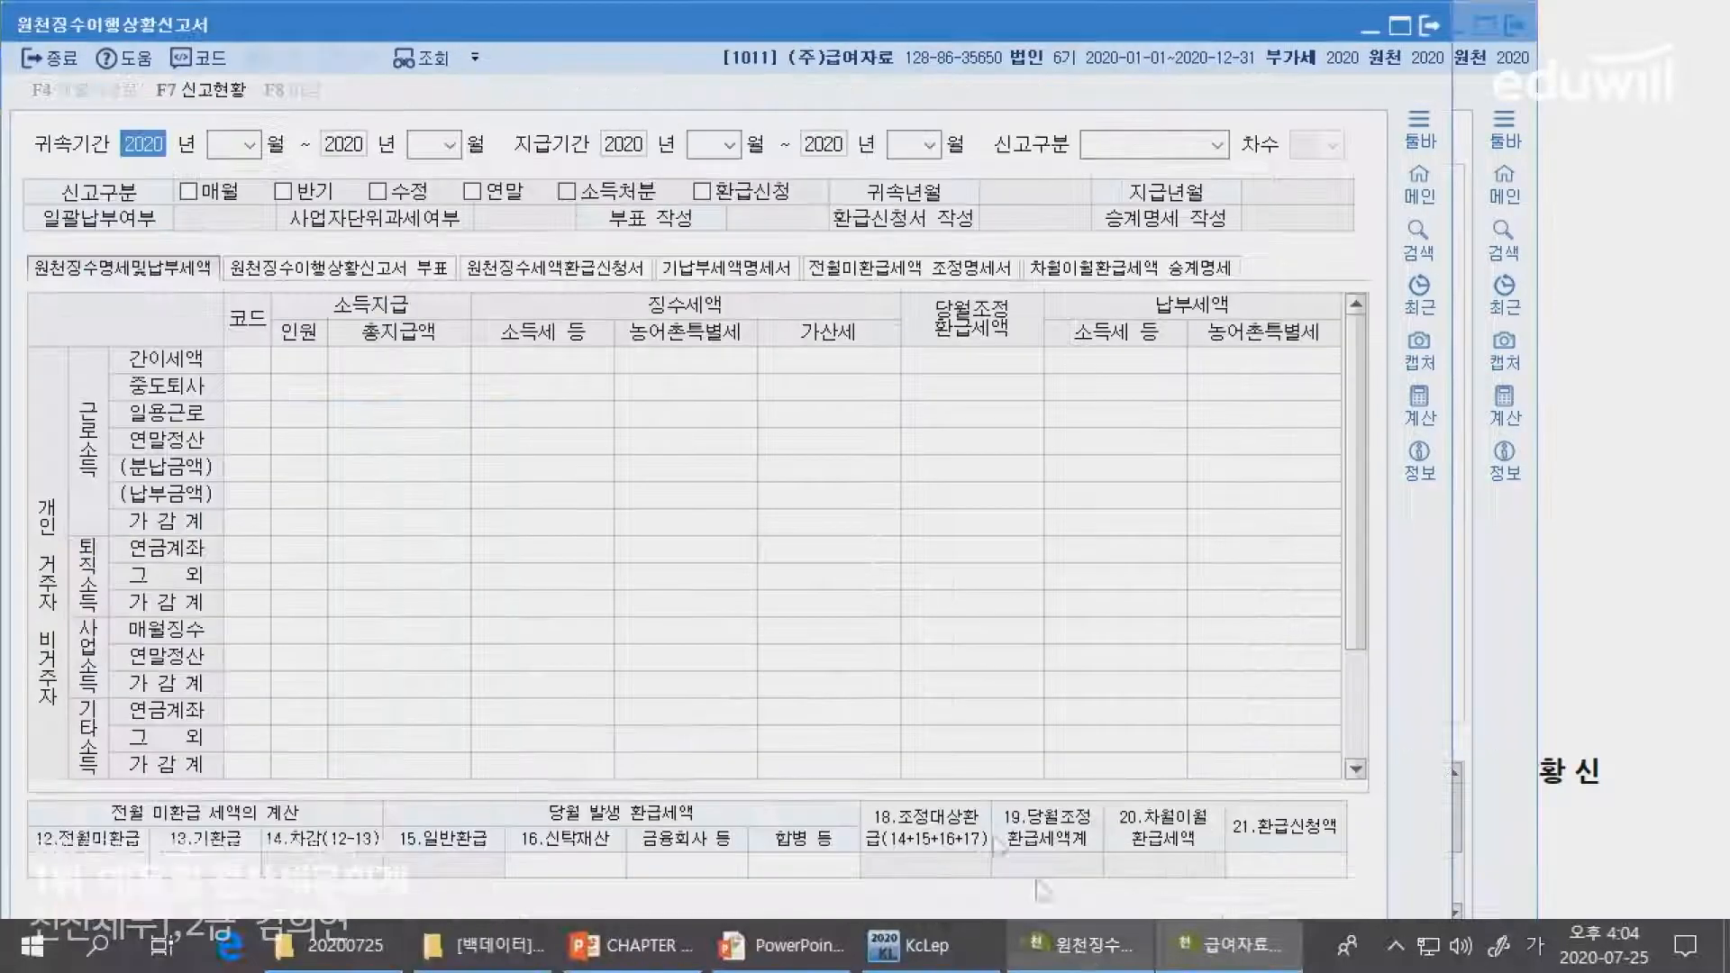
left_click(1085, 950)
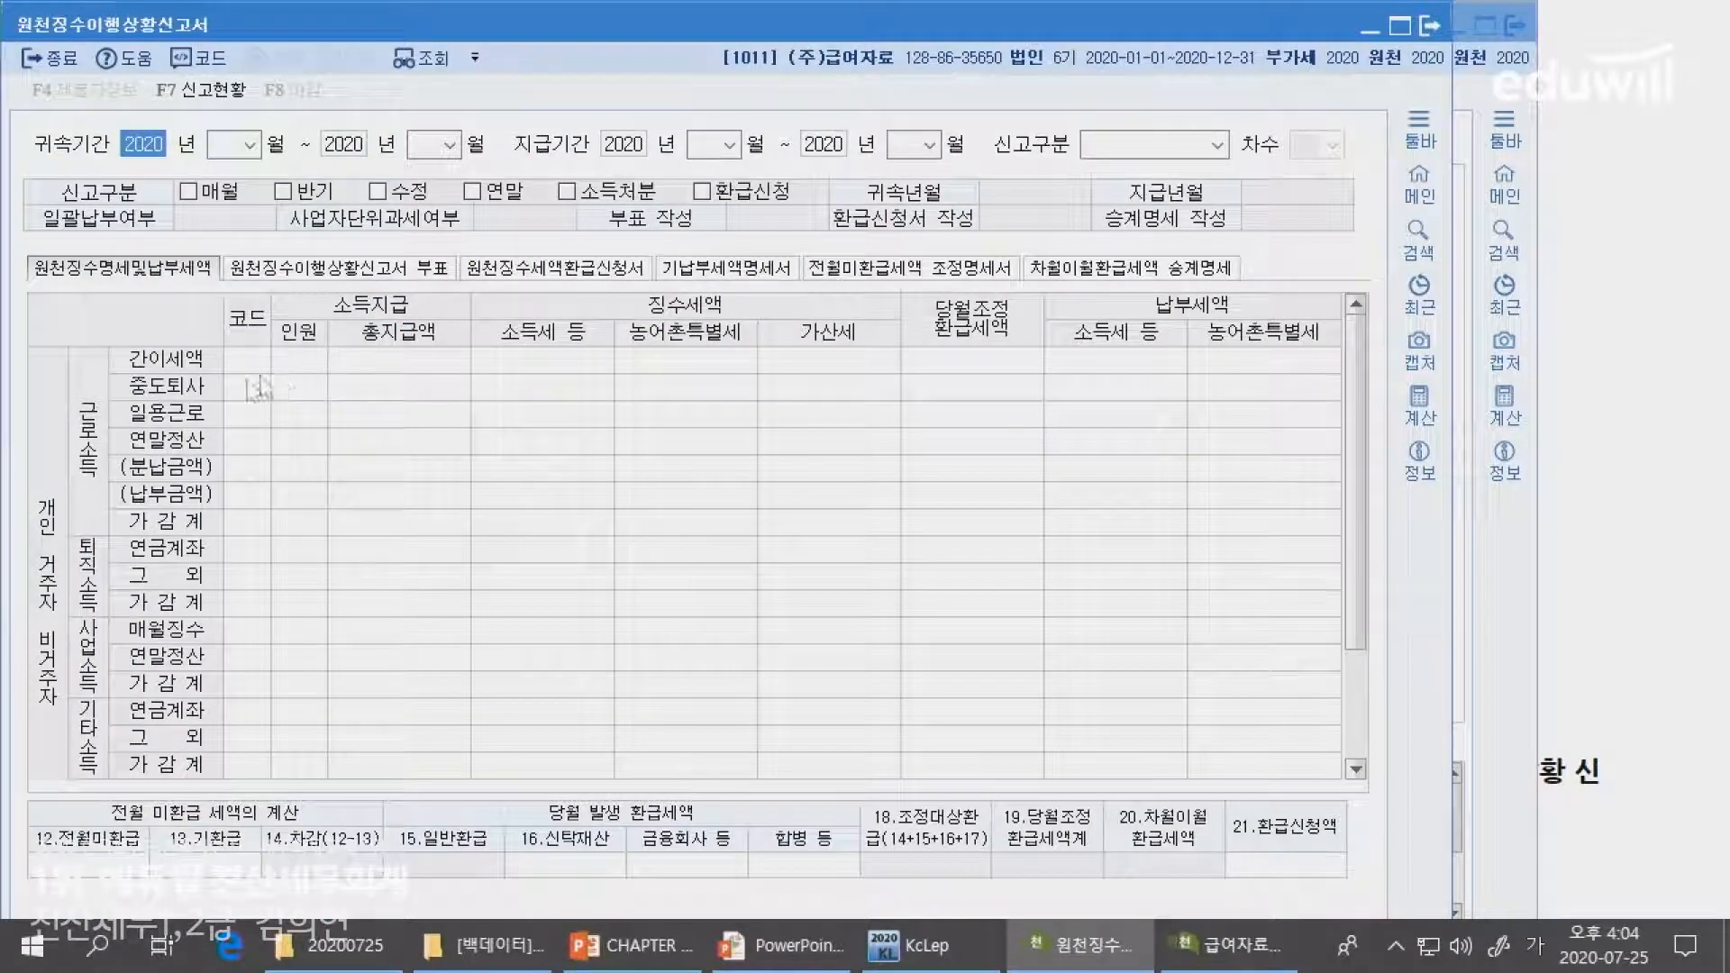
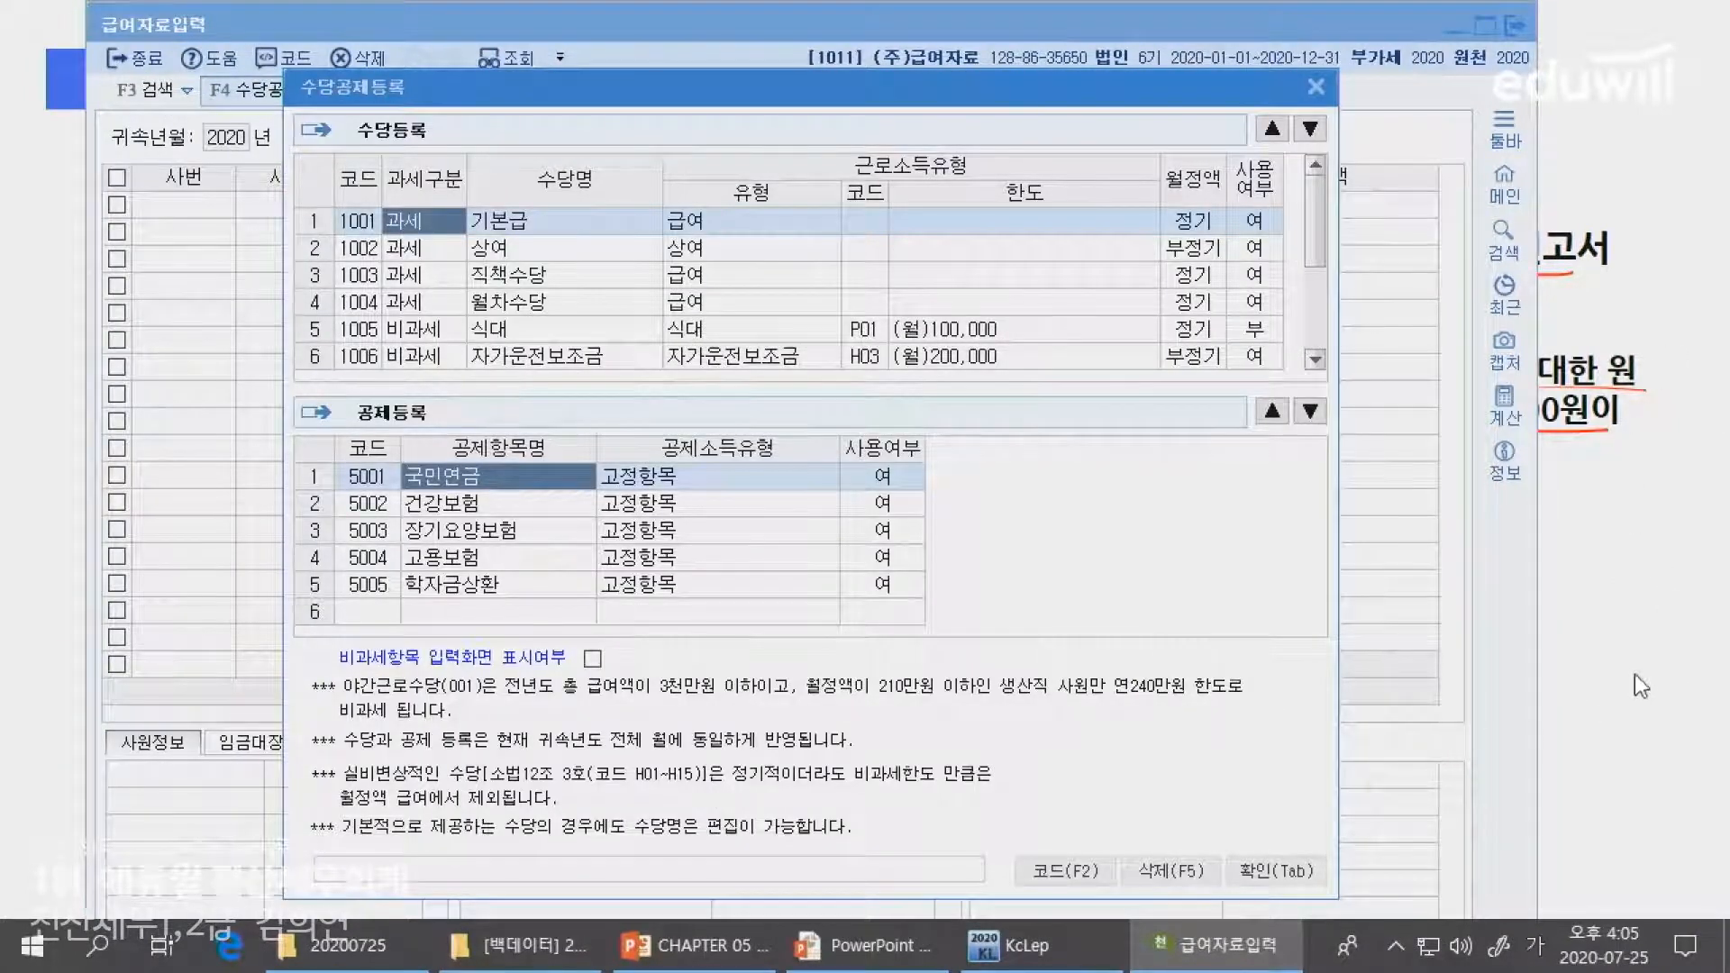
- Check exercise [1]'s pay items against the registered allowances, including both 식대 entries, and go to the first empty allowance row
key("alt+Tab")
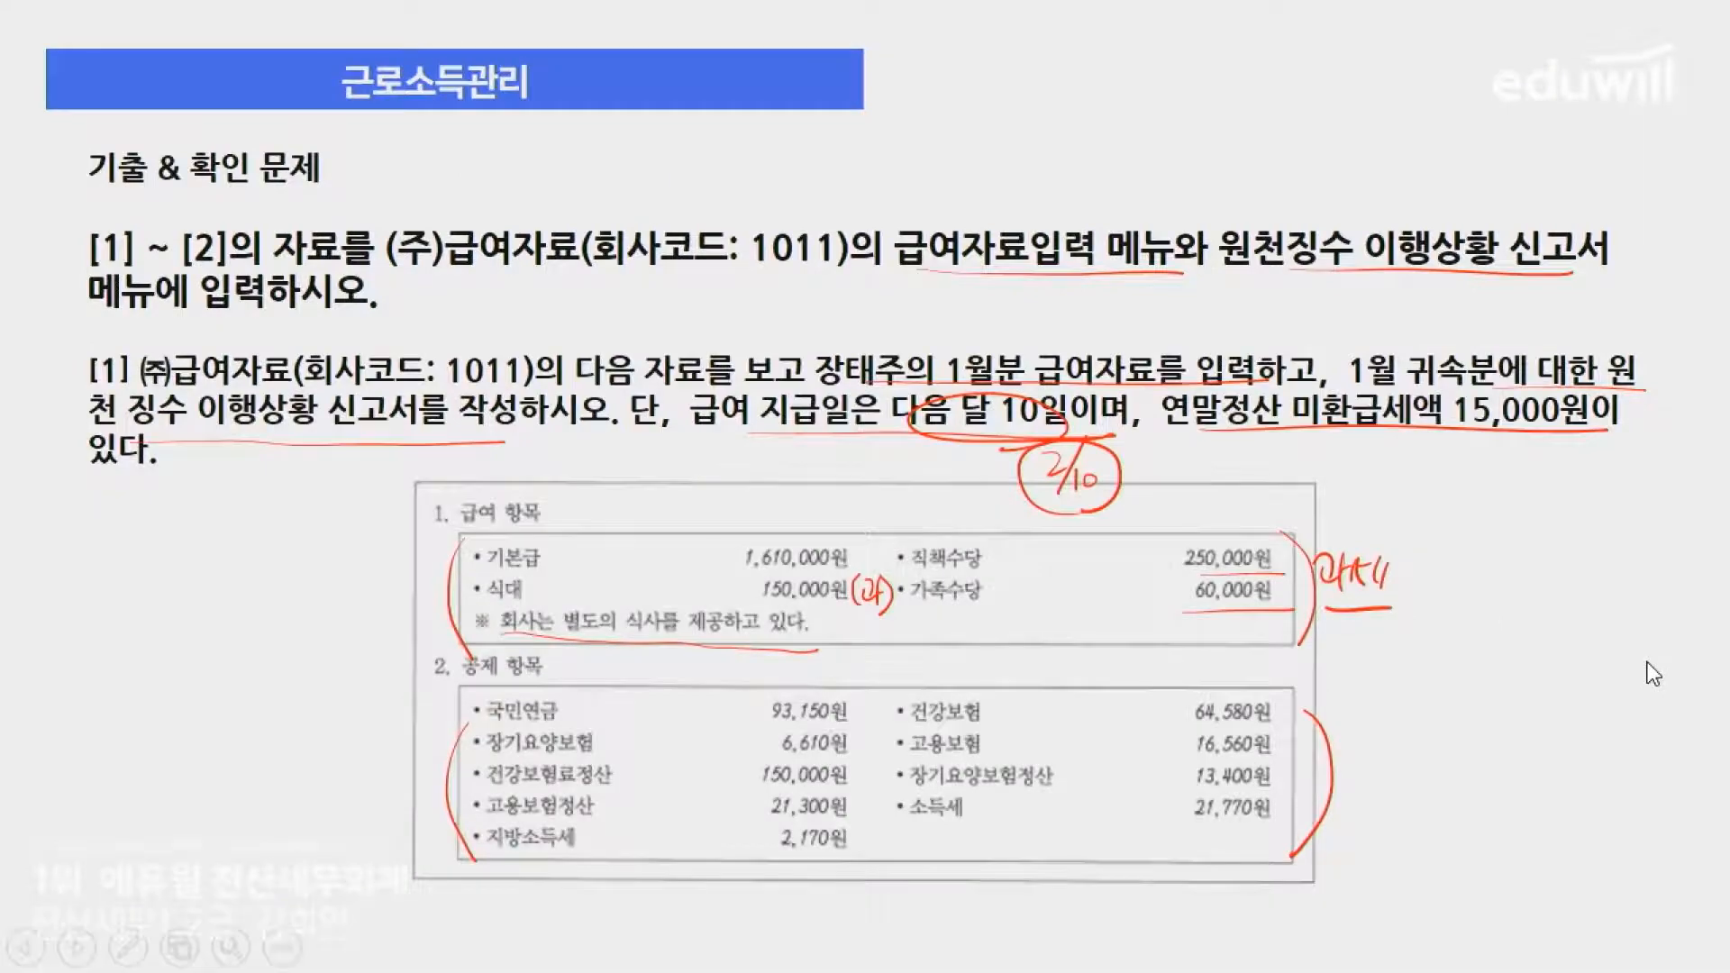
key("alt+Tab")
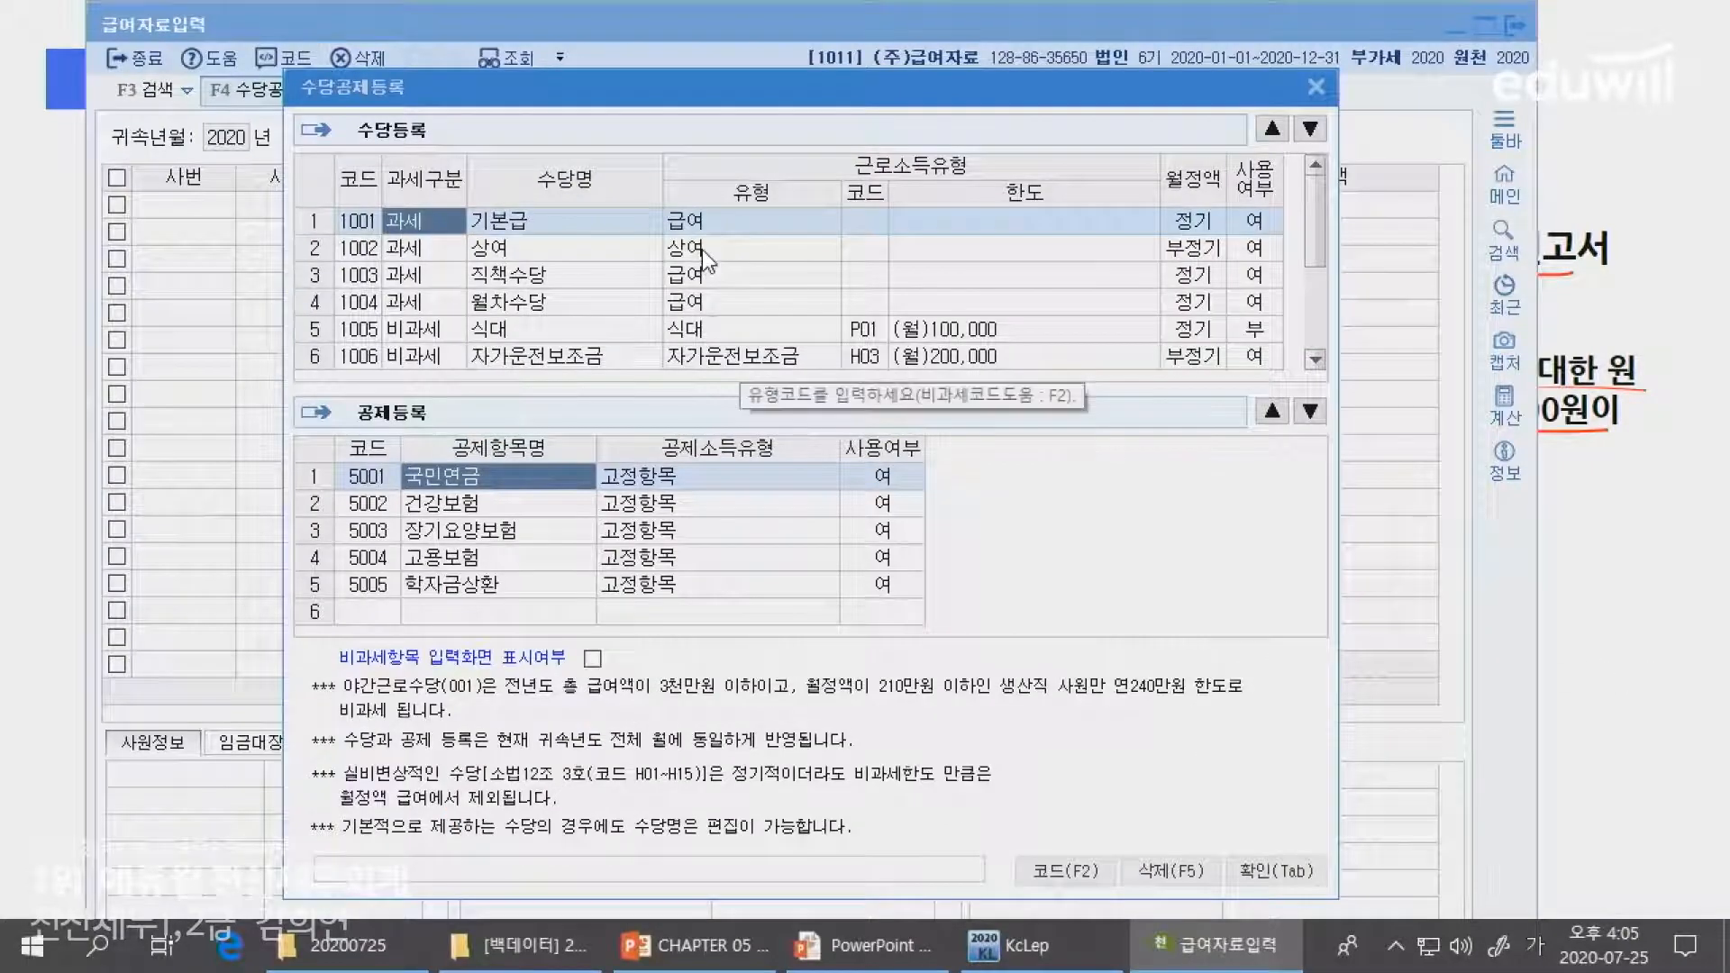
key("alt+Tab")
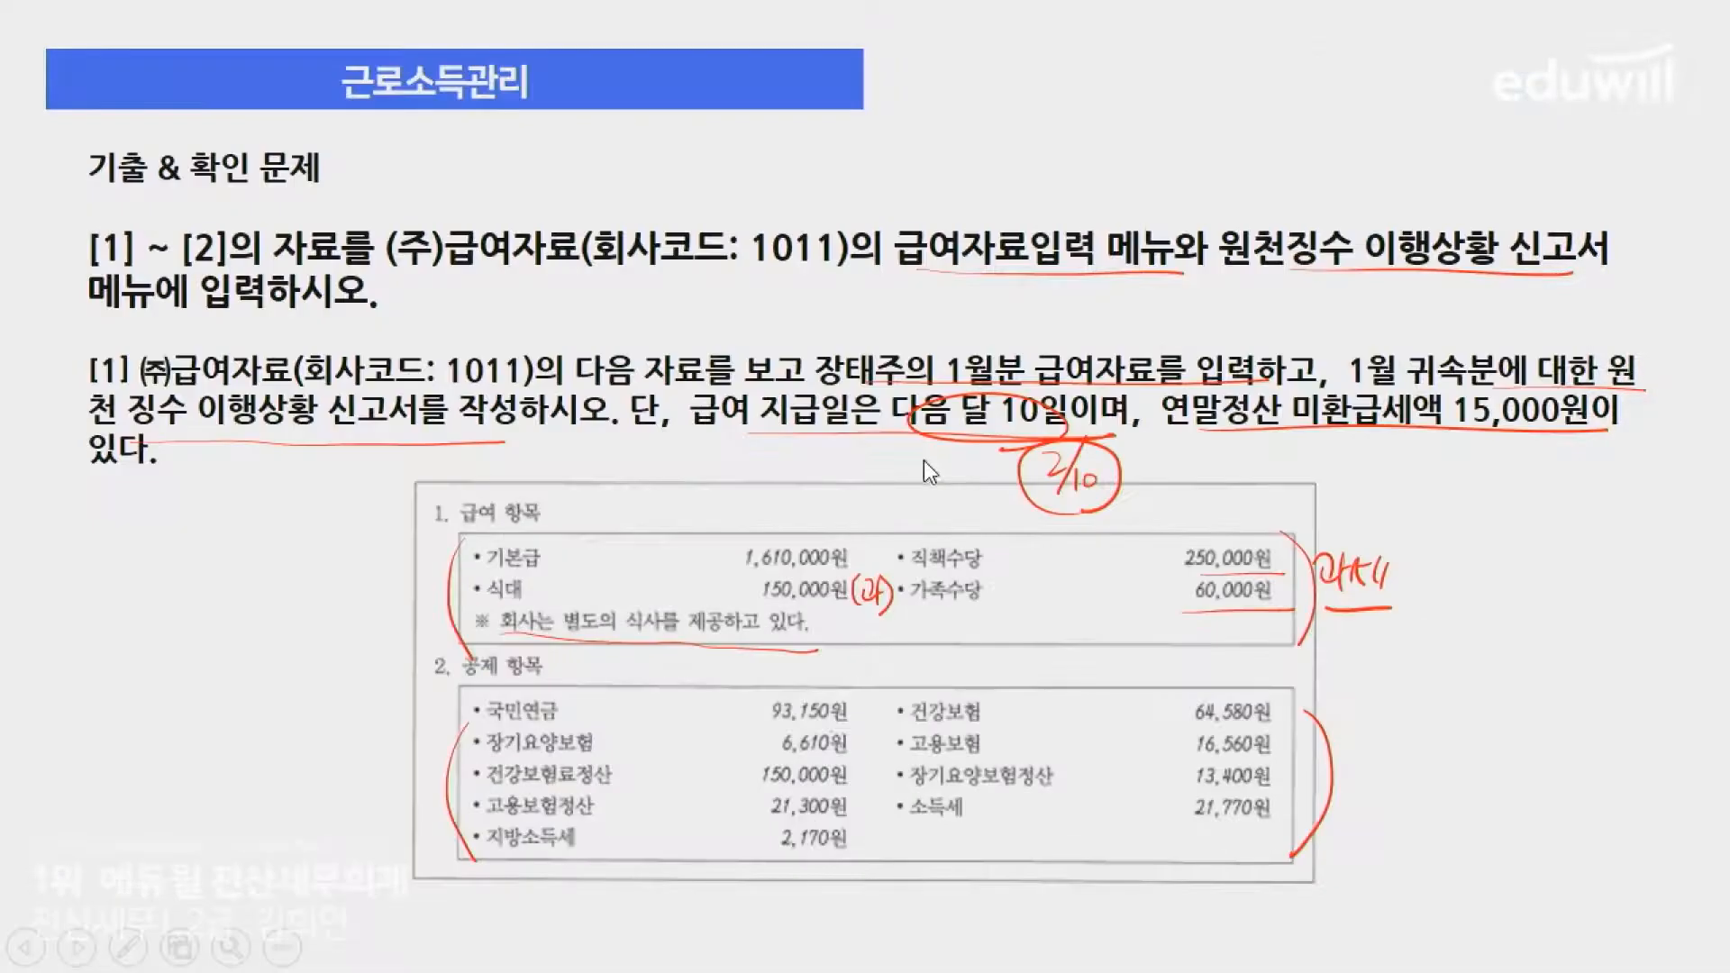
key("alt+Tab")
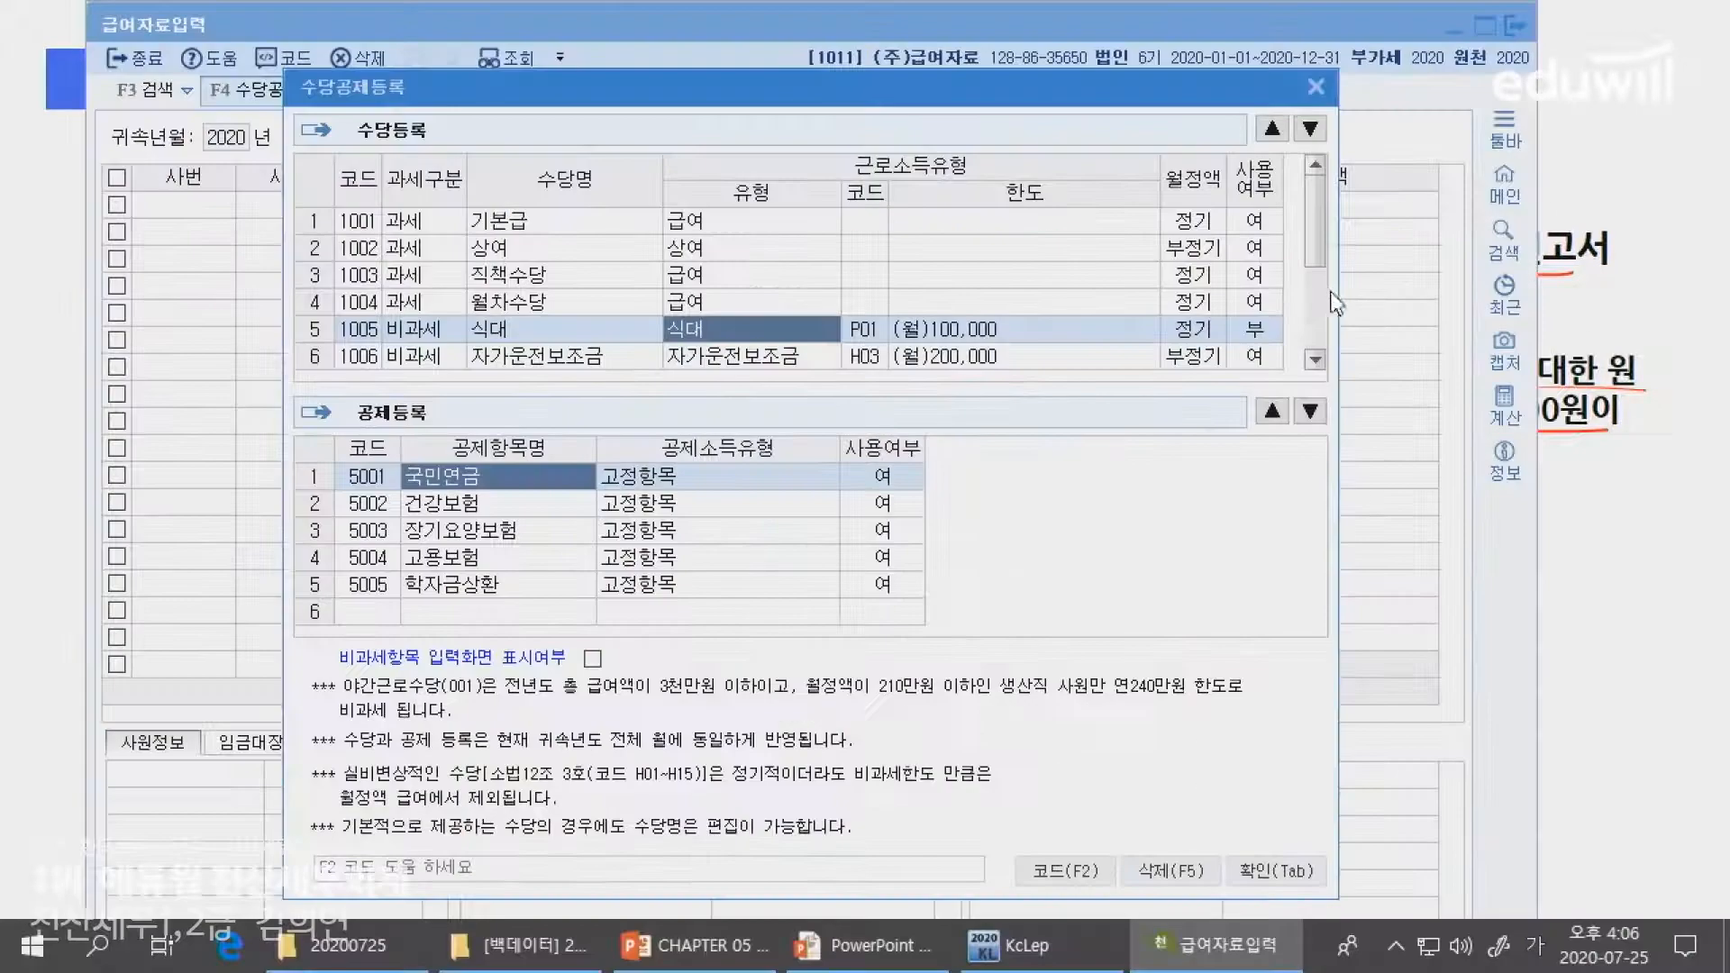
left_click(1261, 329)
key("Return")
key("Return")
key("Return")
key("Return")
key("Return")
key("Return")
key("Return")
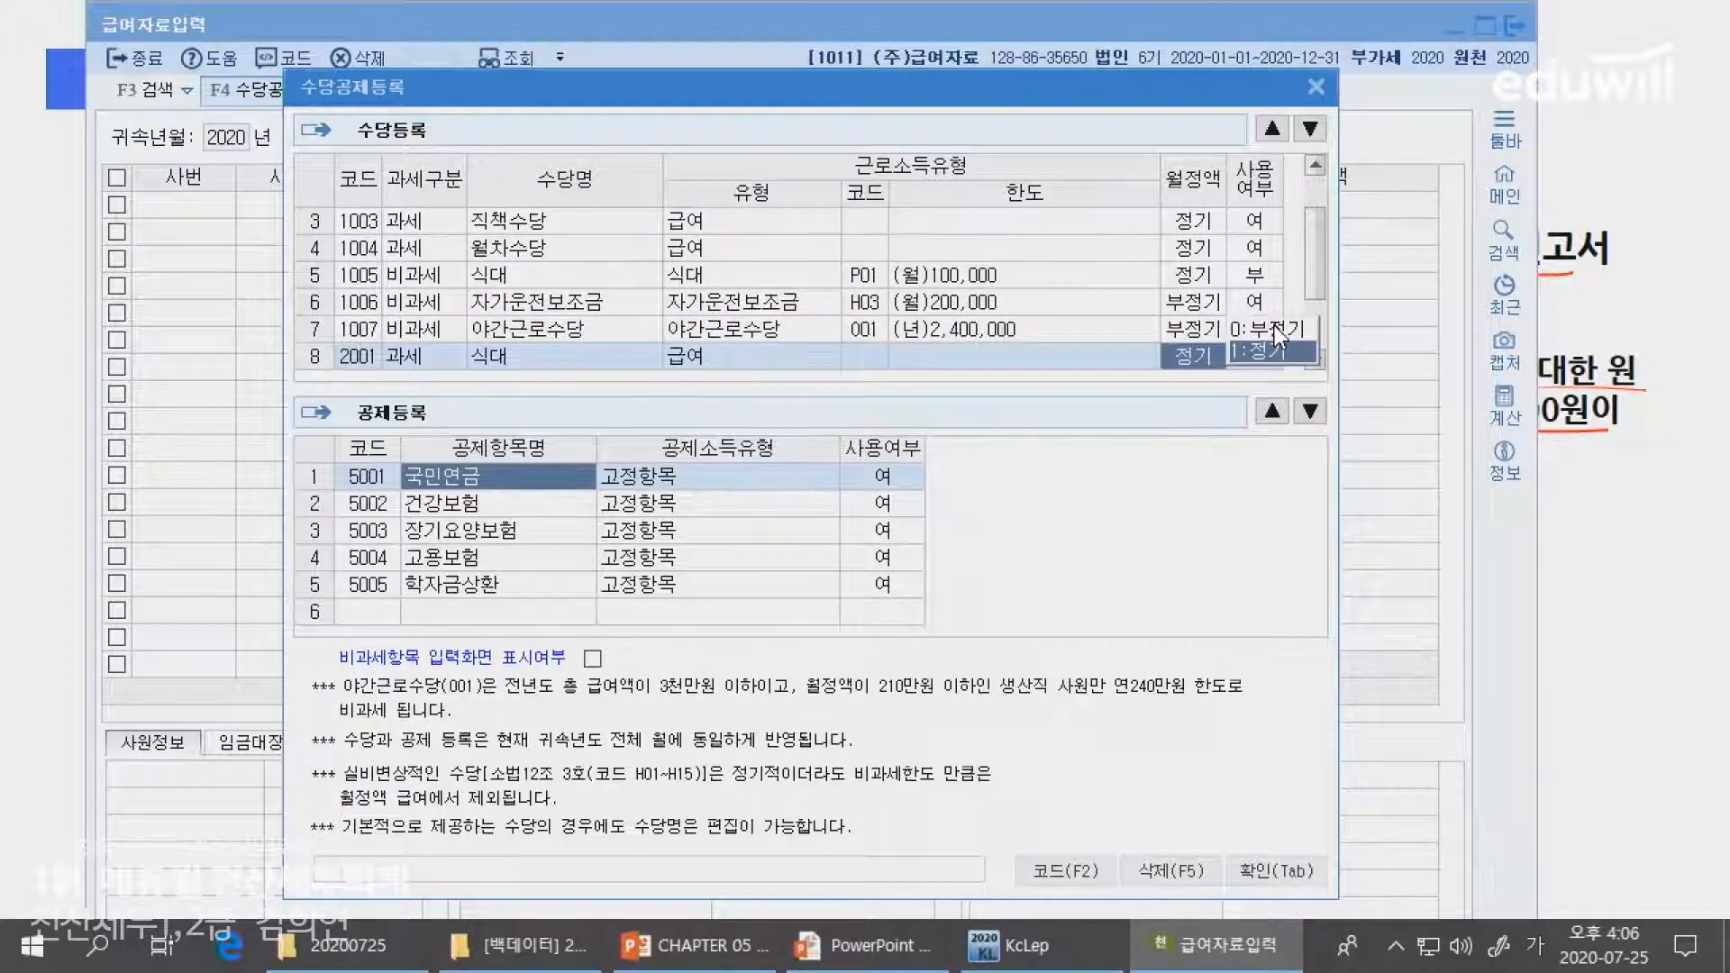
key("Return")
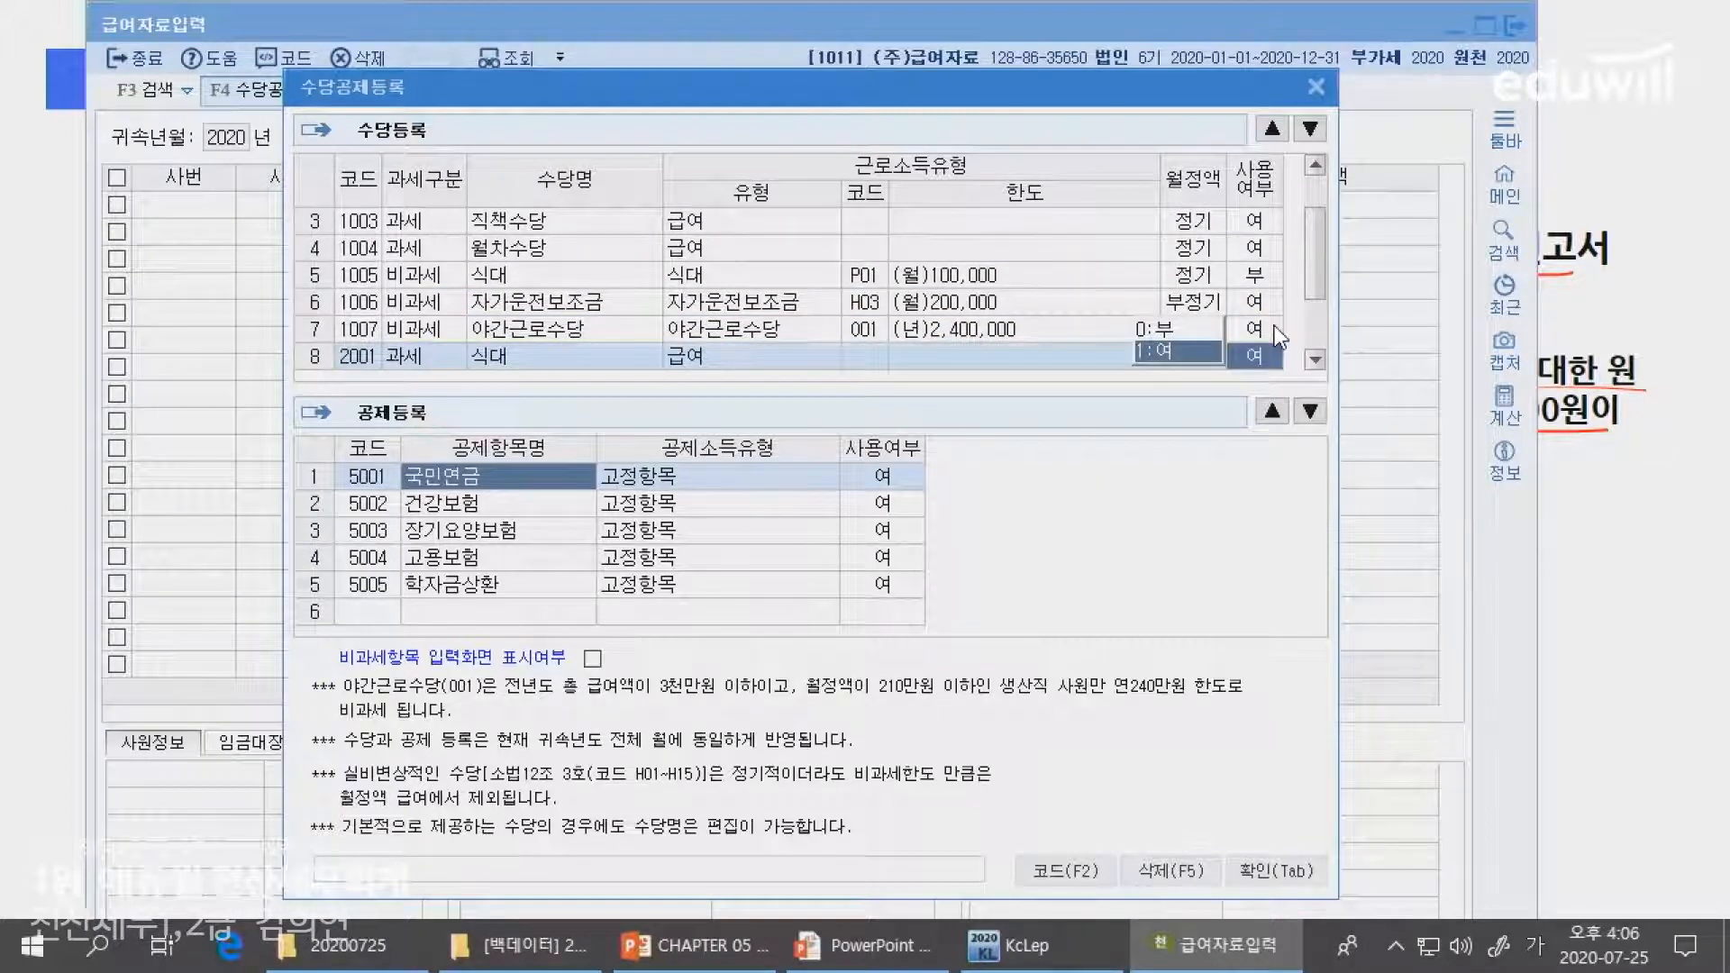
key("Return")
key("alt+Tab")
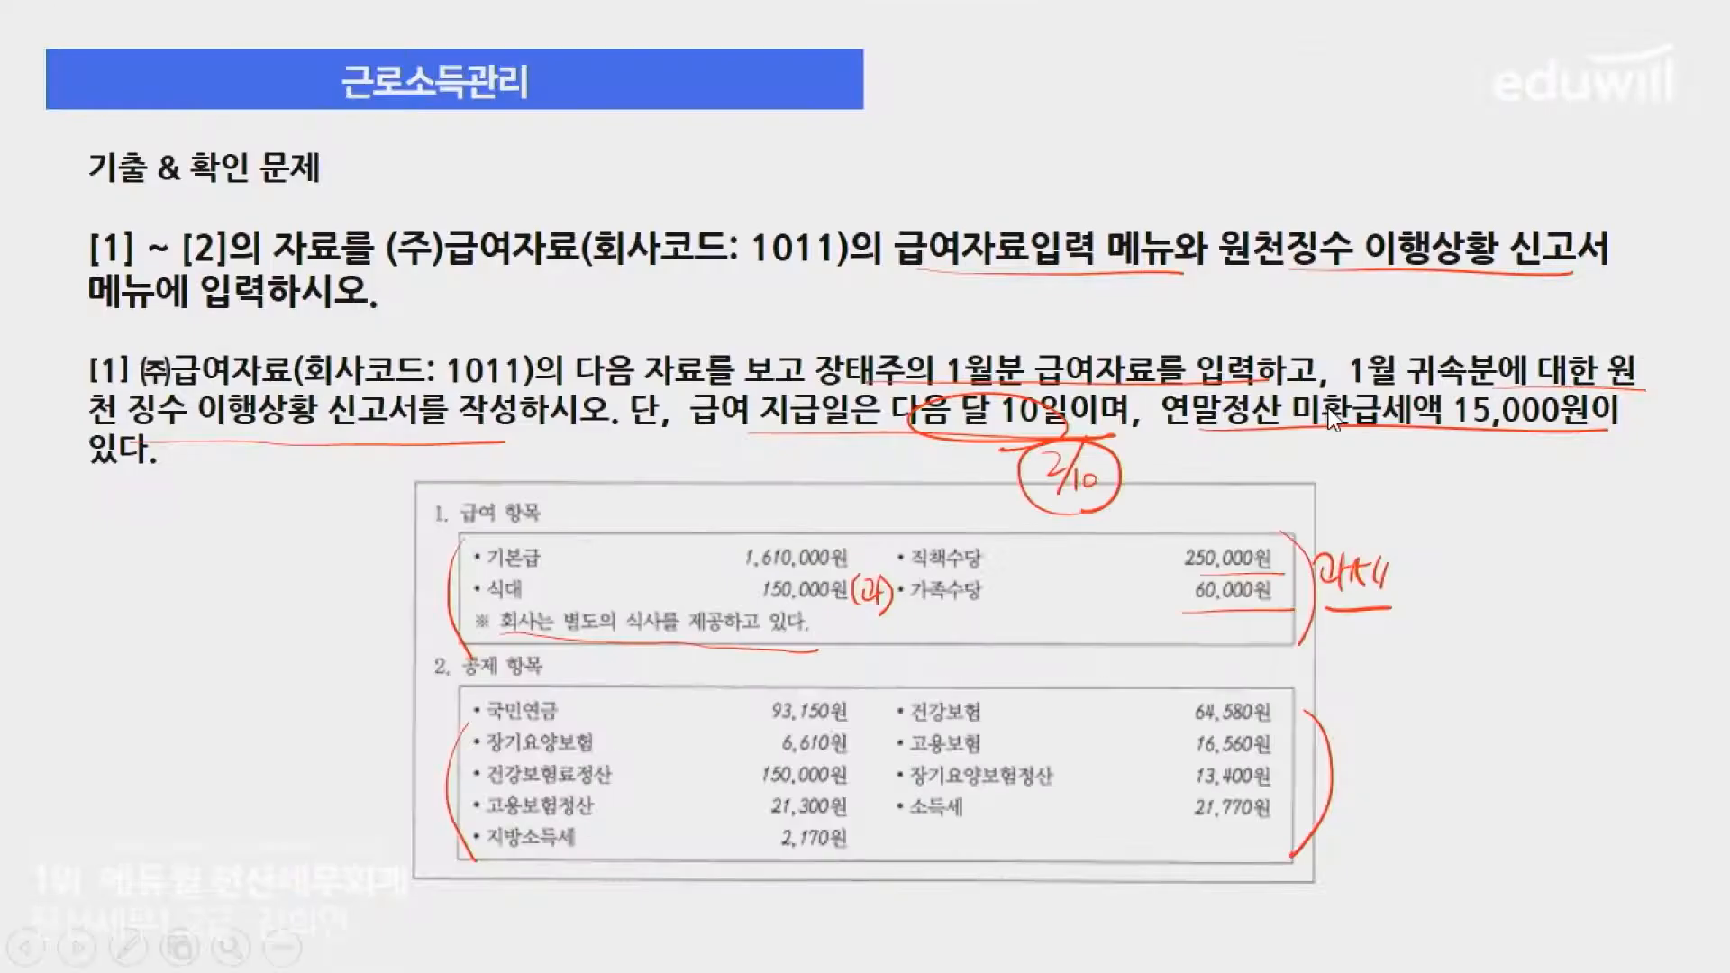
key("alt+Tab")
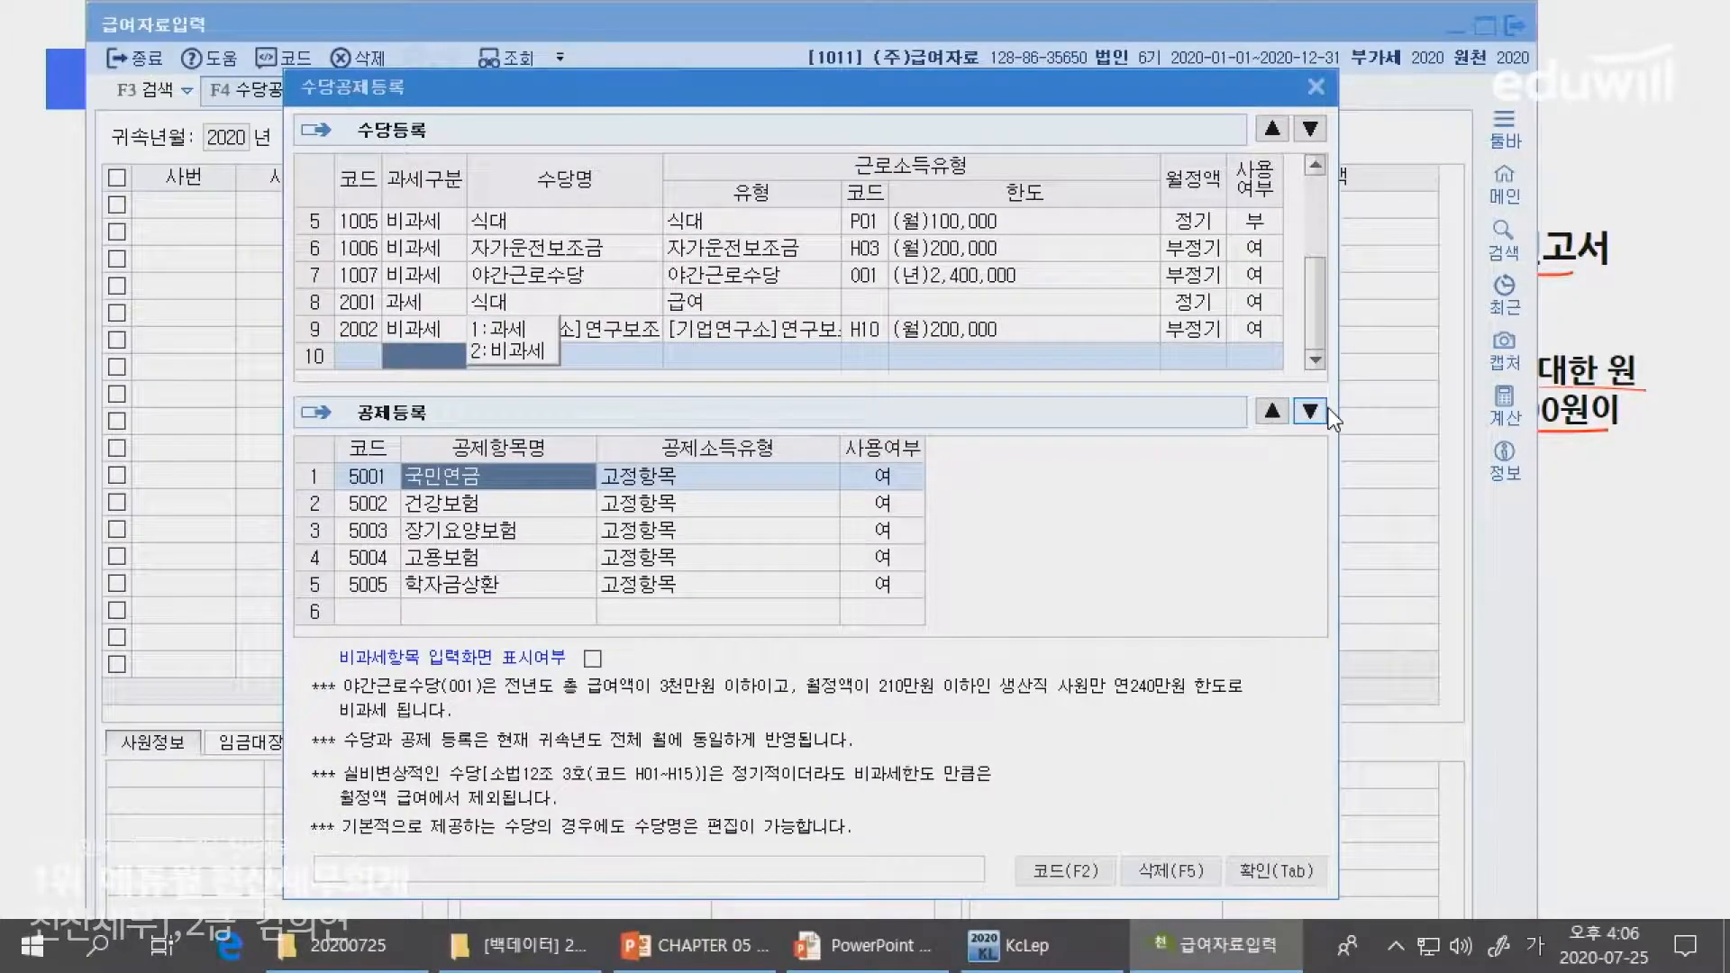
- Register 가족수당 as a taxable (과세) allowance of type 급여, set to 정기 and in use, and save the allowance settings
key("1")
key("Return")
type("가족수")
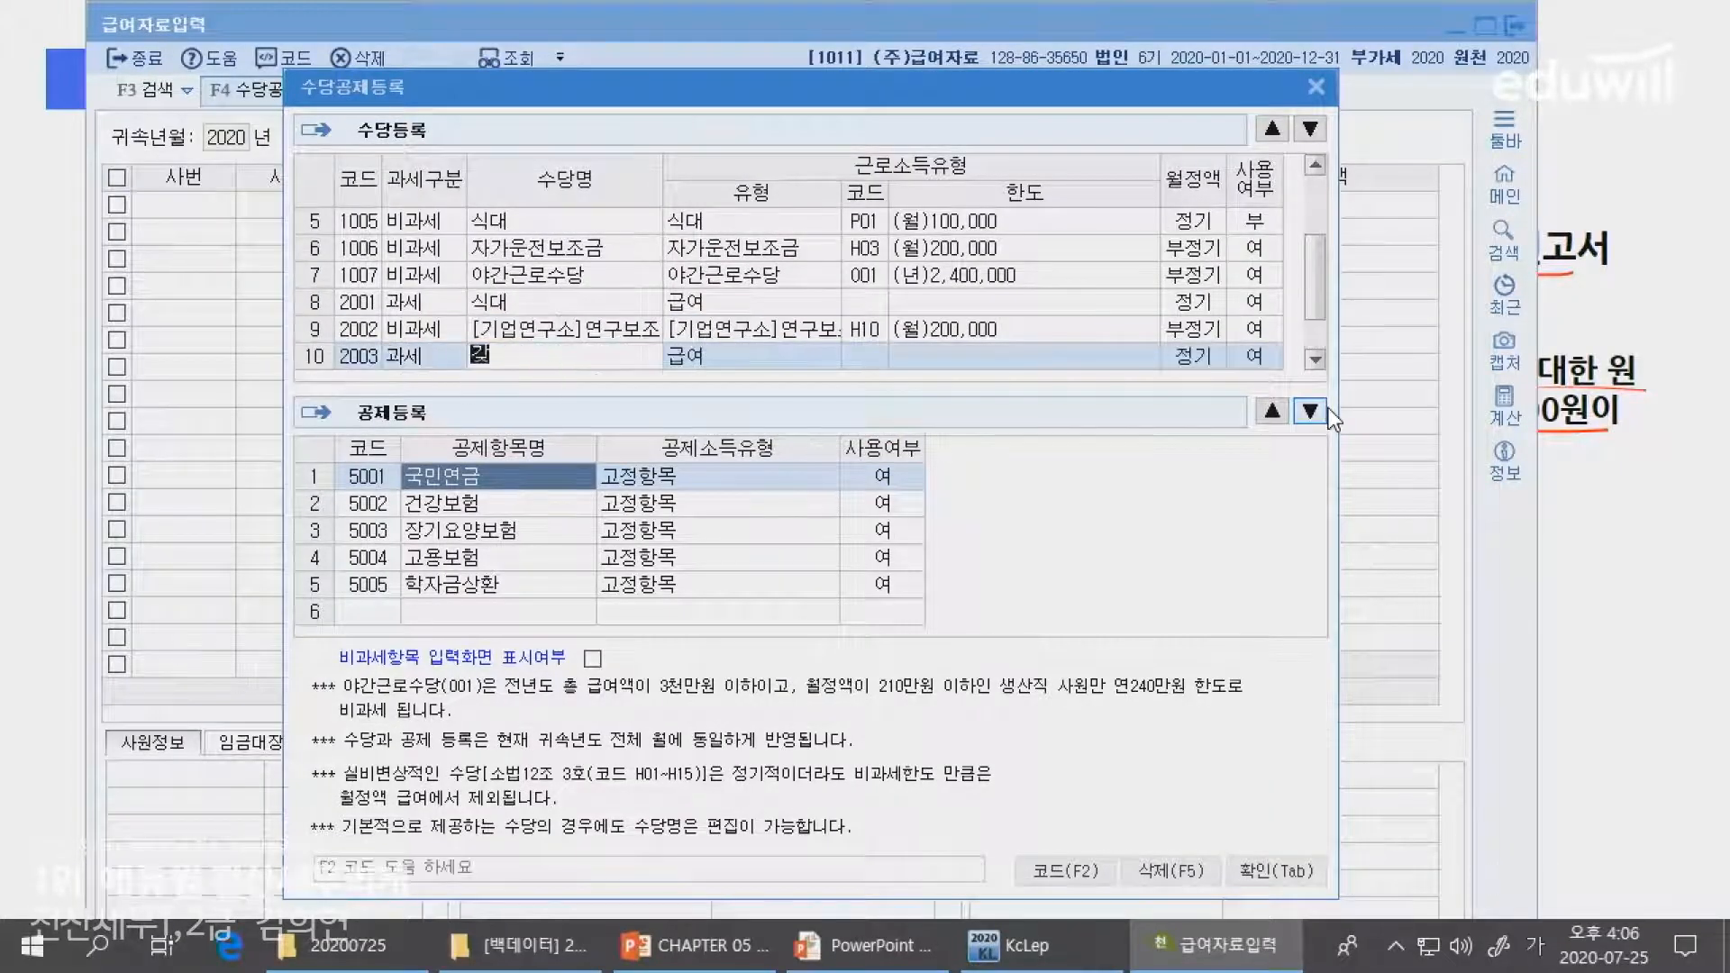
type("당")
key("Return")
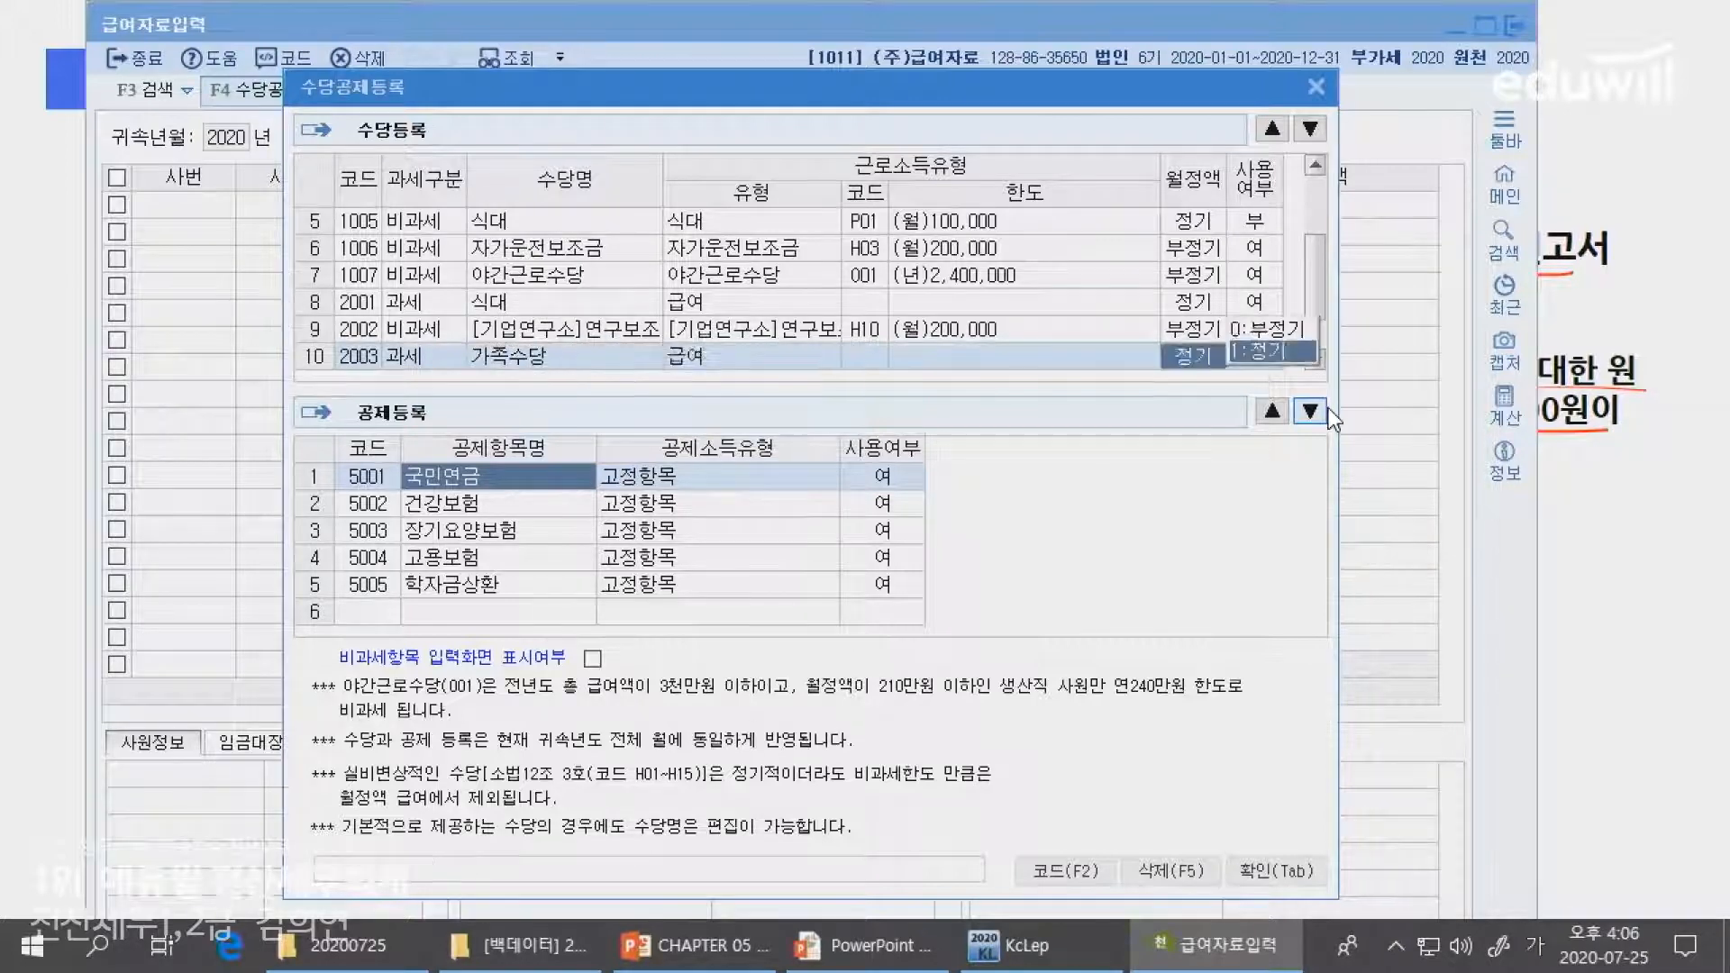
left_click(700, 335)
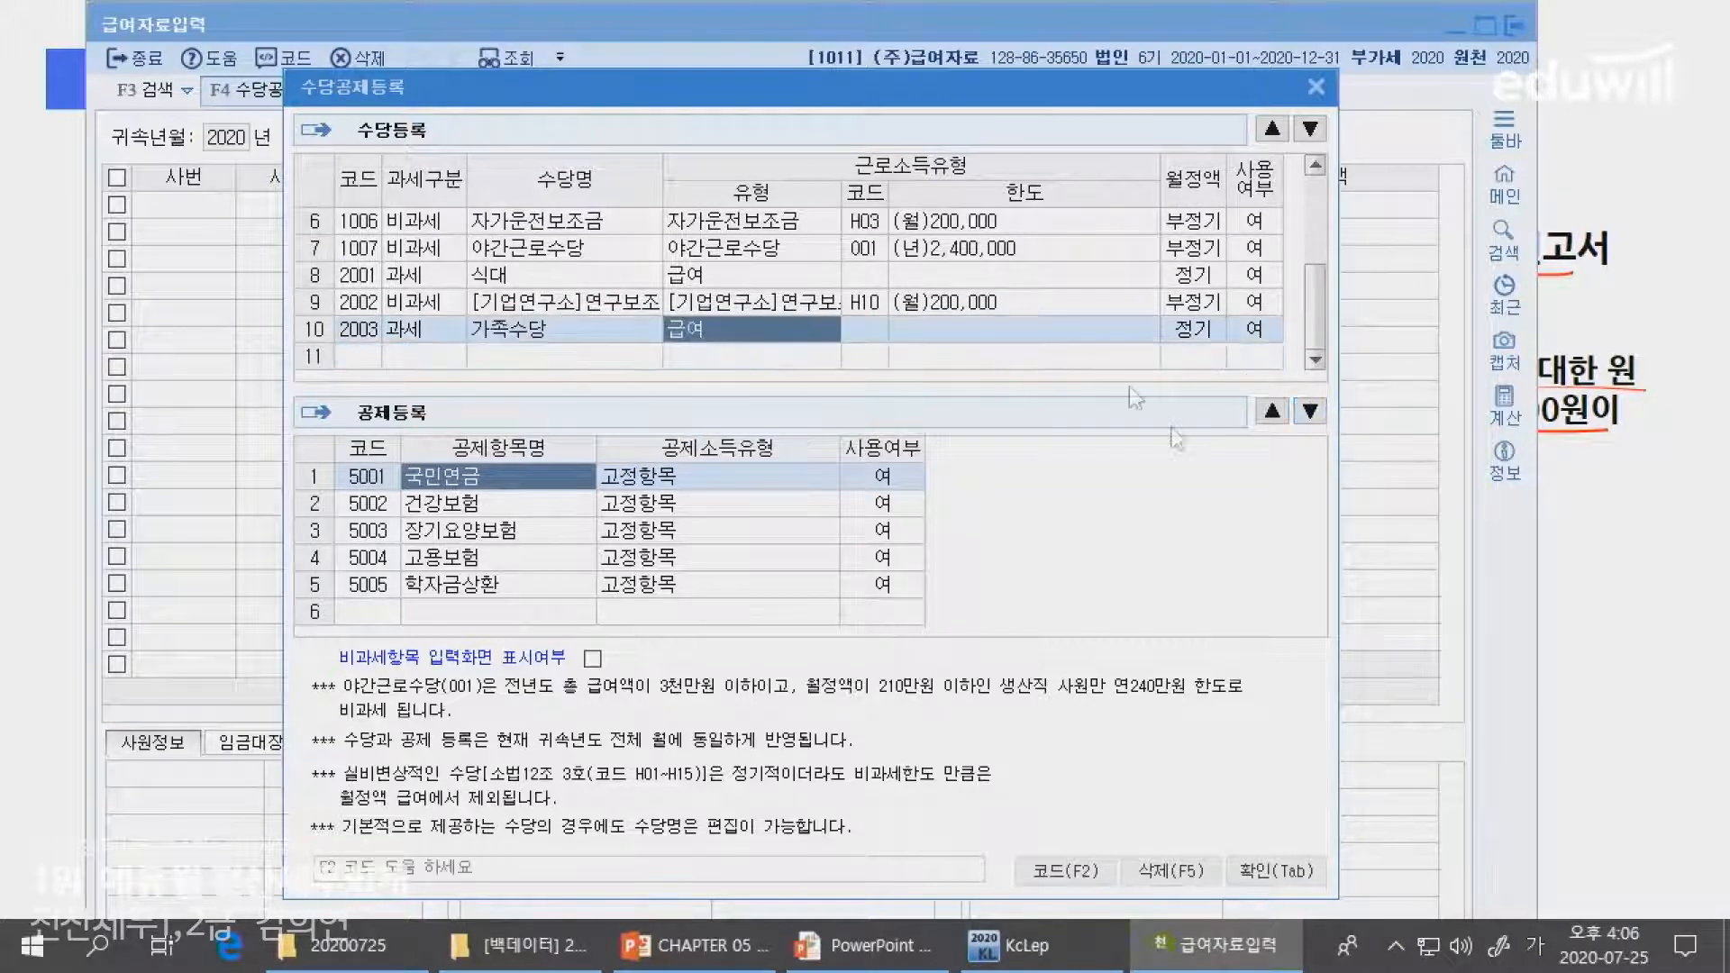
left_click(1275, 871)
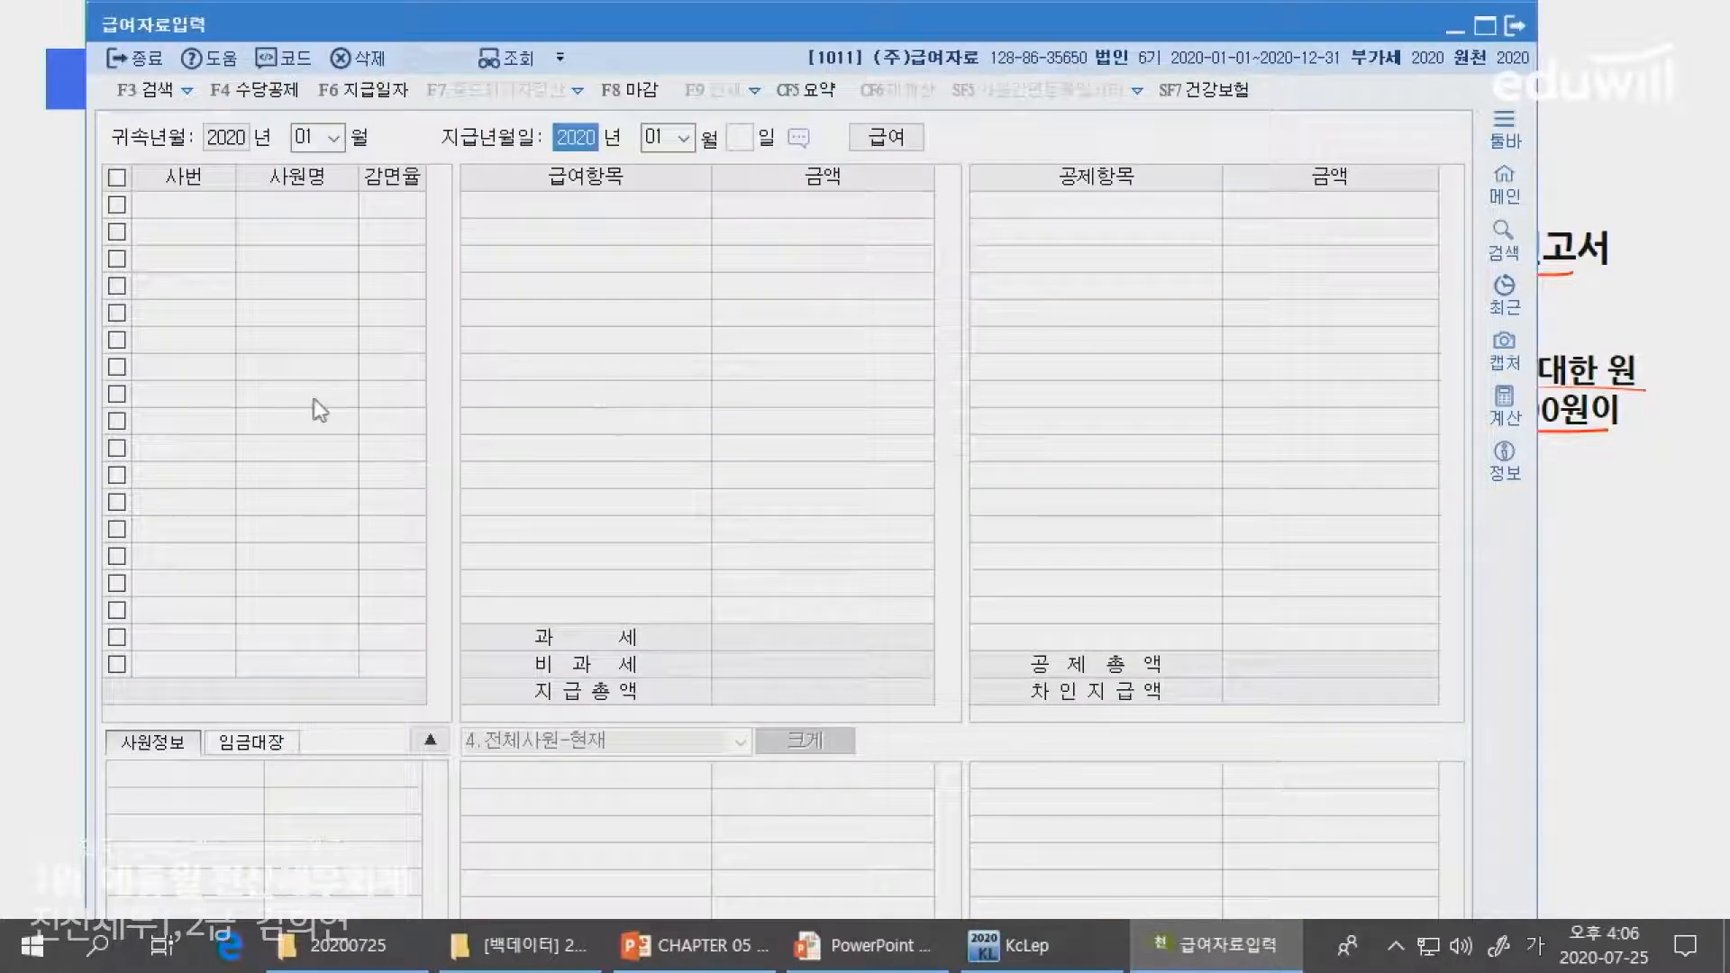
- Reopen 수당공제등록 to check the 직책수당 entry against the exercise slide, close it, and return to the slide
left_click(220, 94)
left_click(1667, 510)
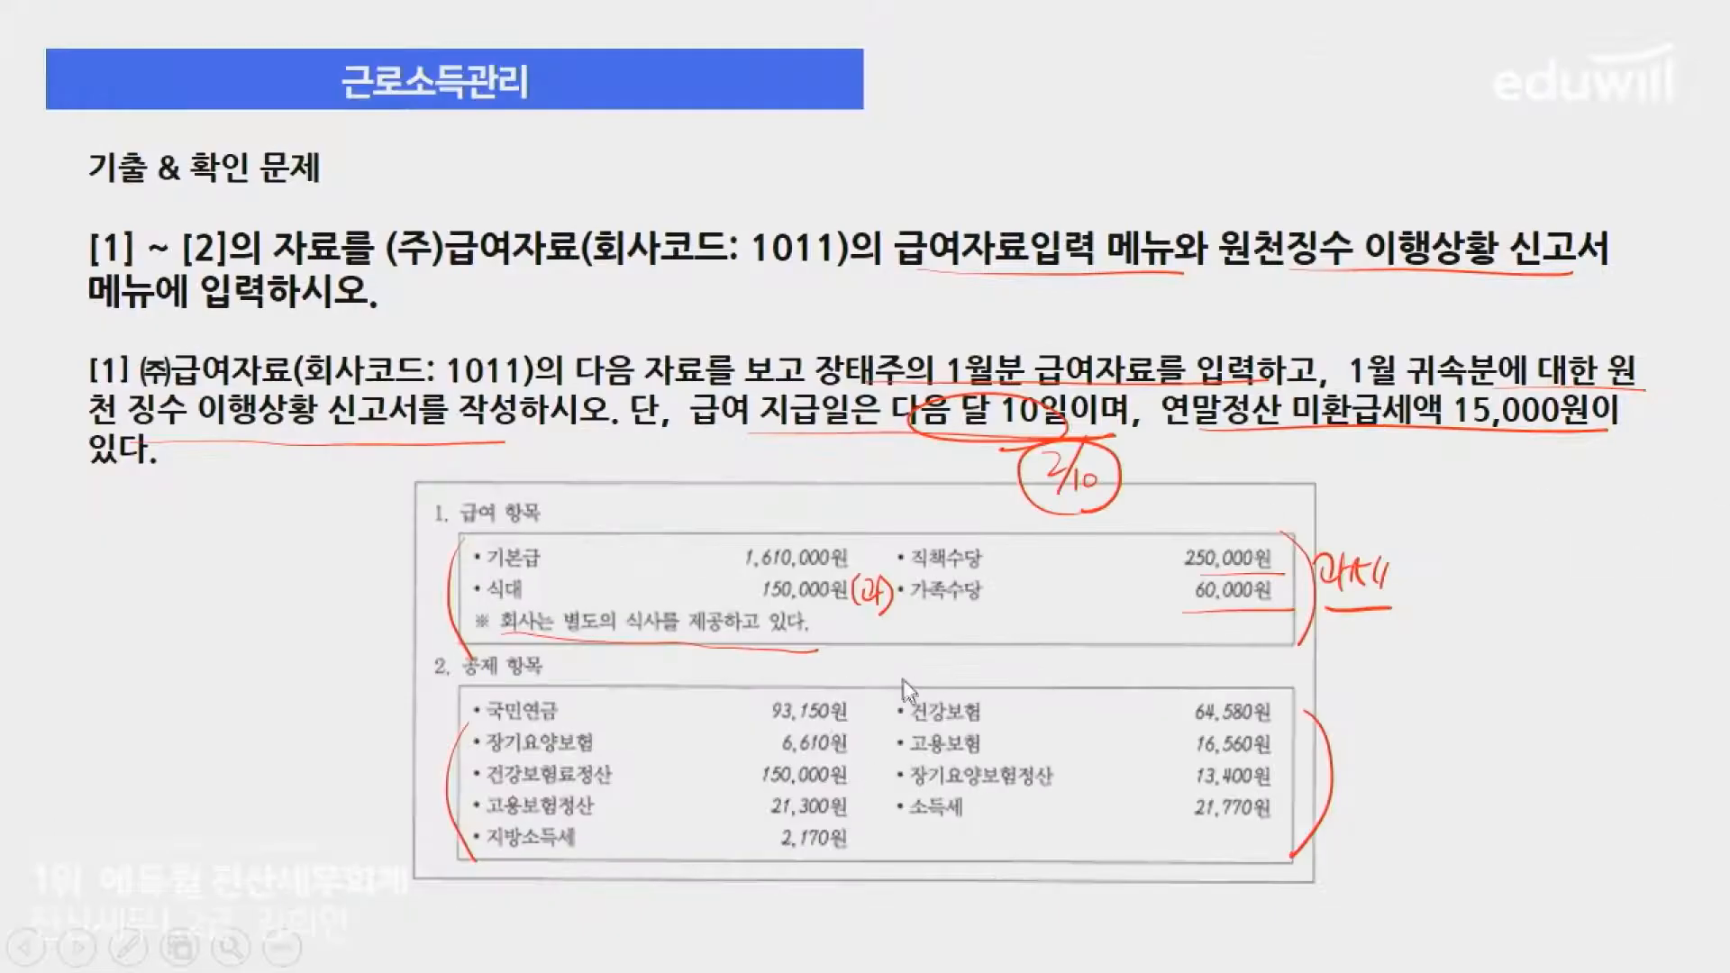
key("alt+Tab")
left_click(596, 276)
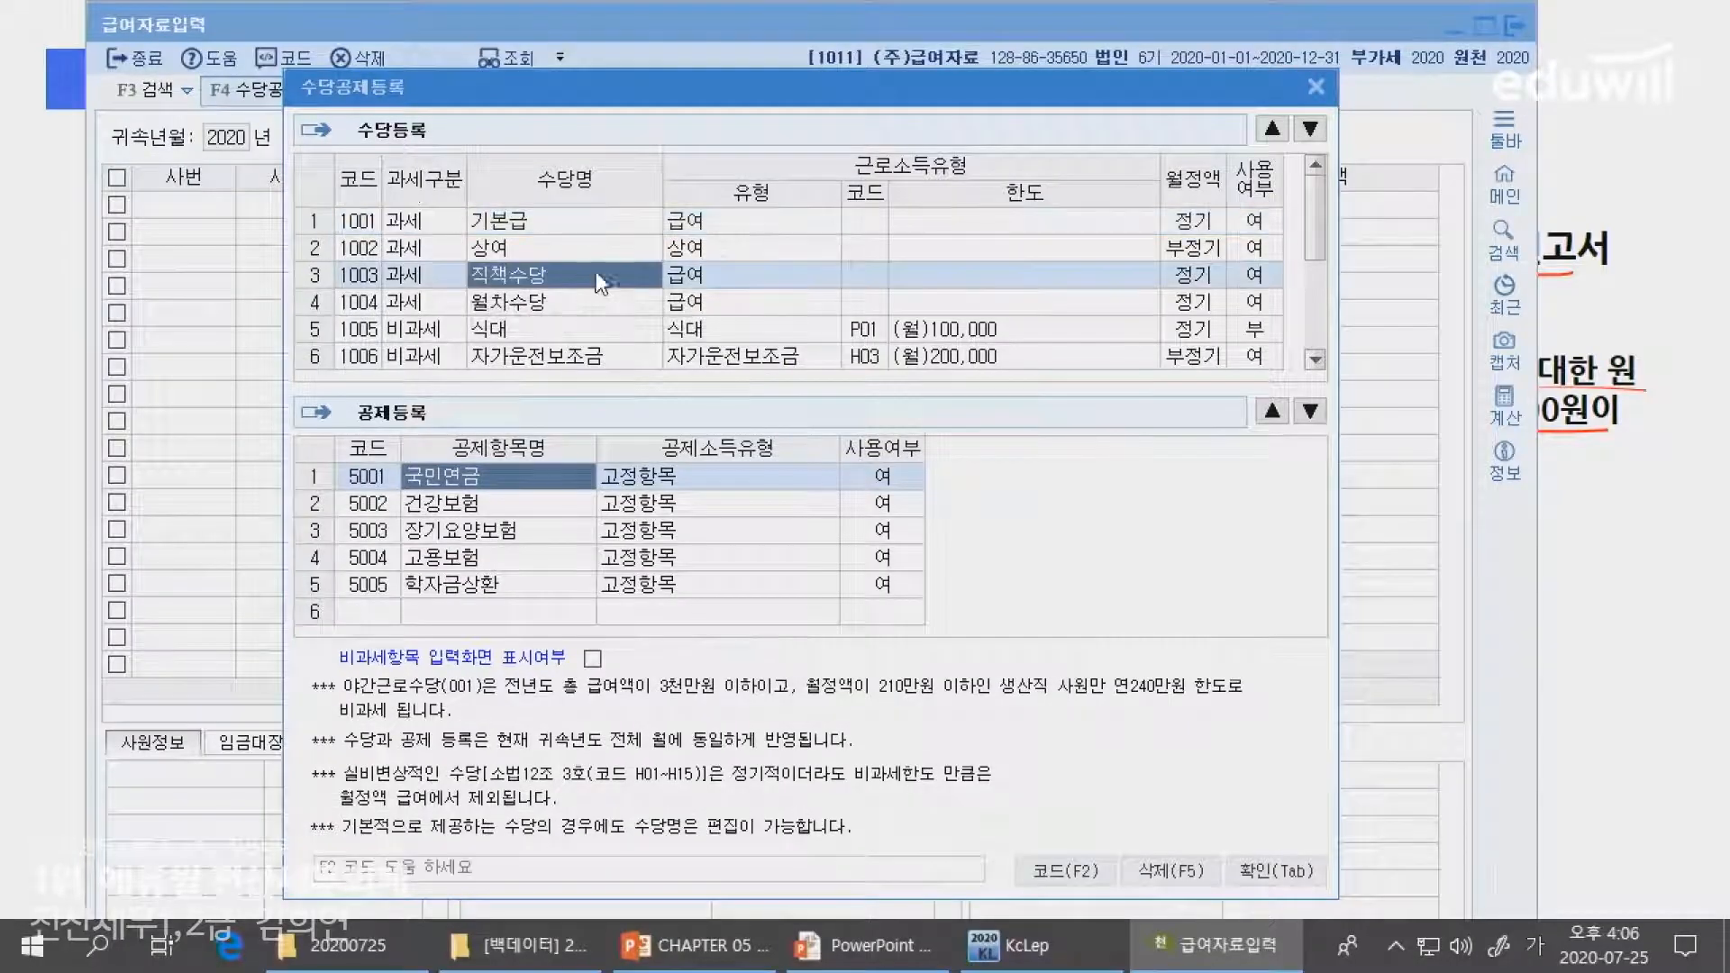
left_click(1276, 871)
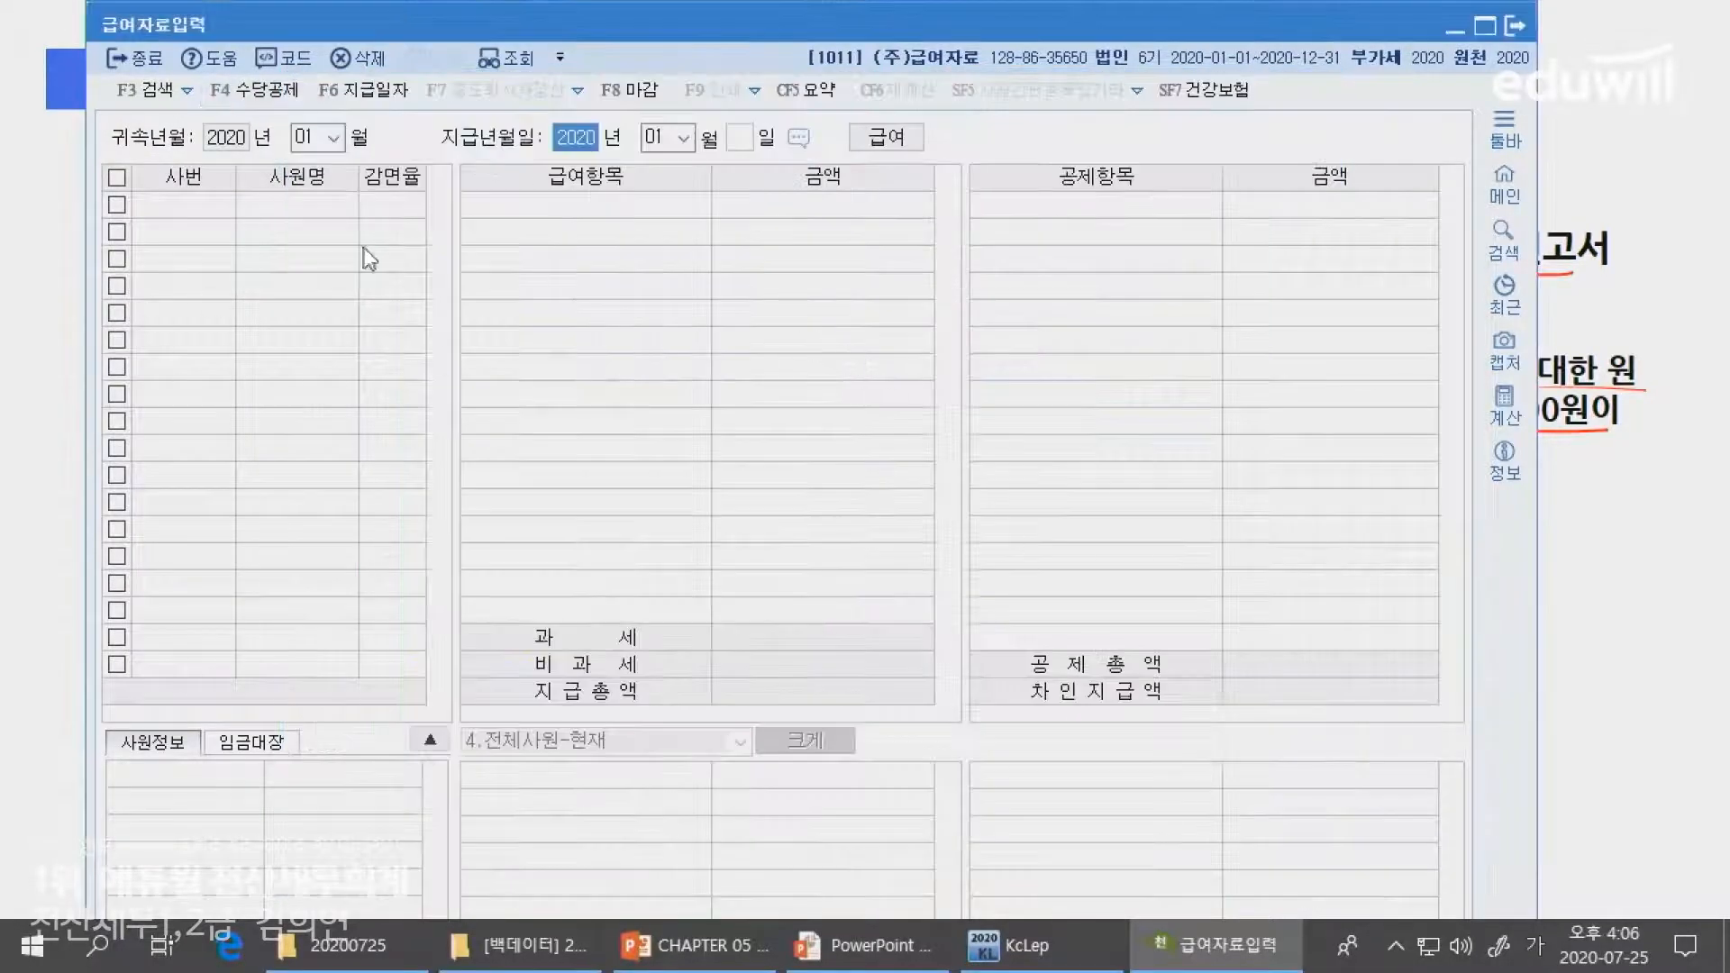
key("alt+Tab")
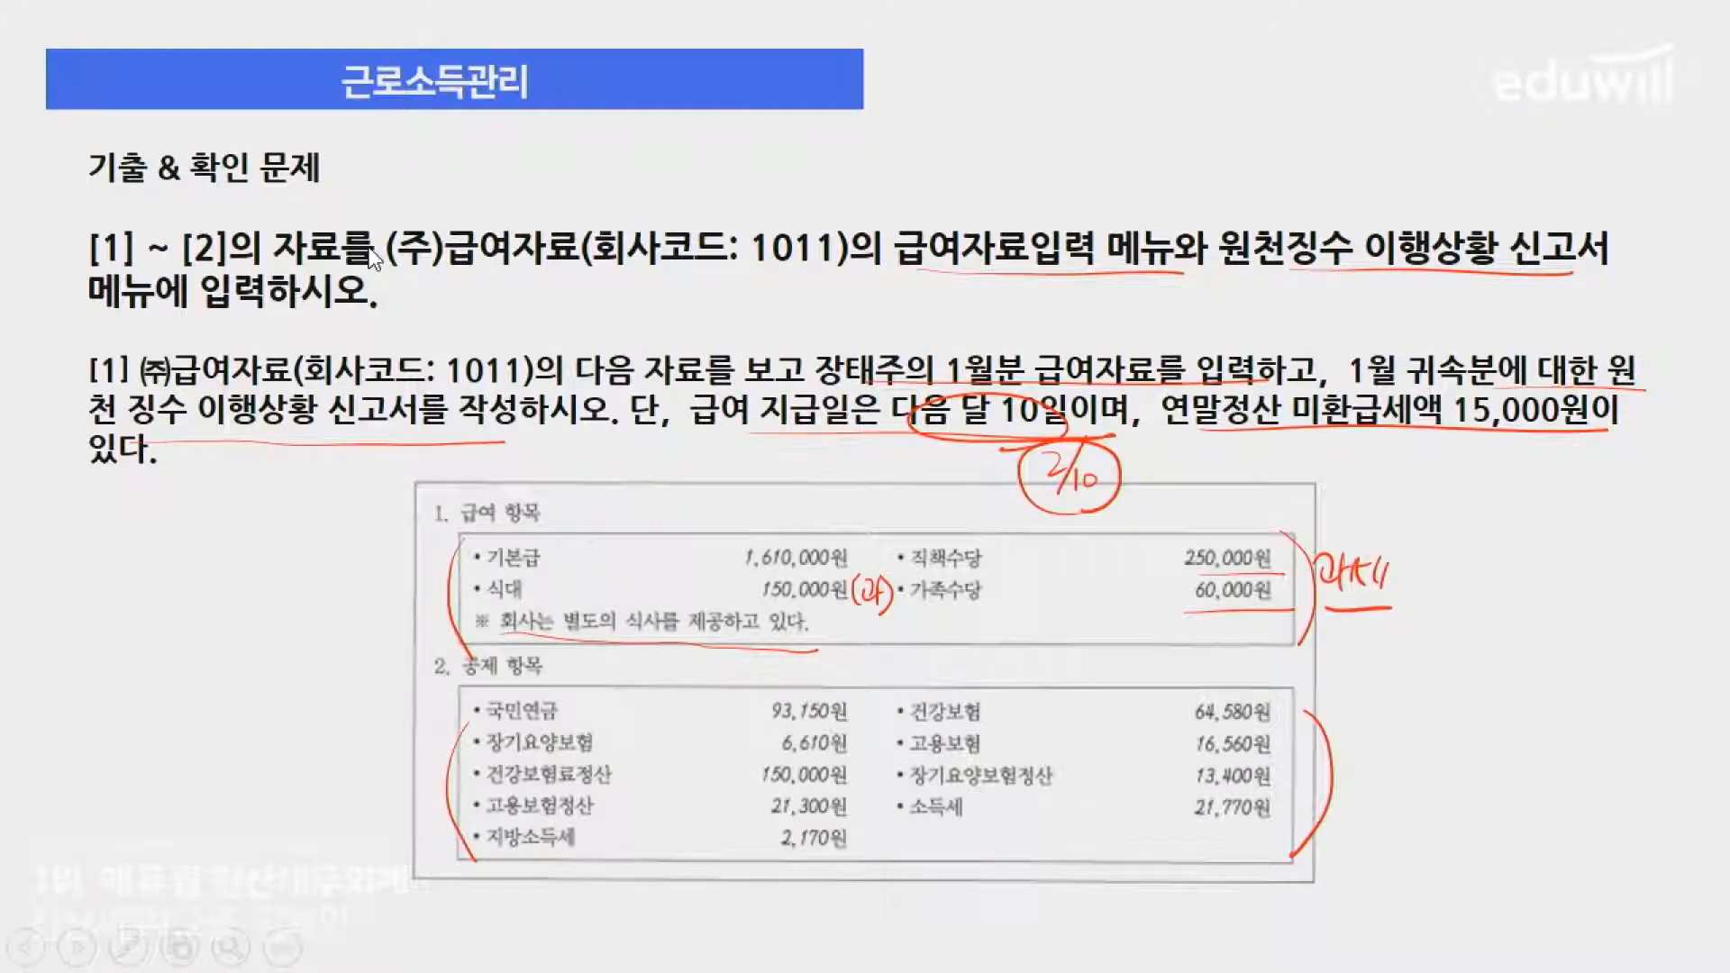
- Set the payment date of the January 2020 payroll to February 10, 2020 in 급여자료입력
key("alt+Tab")
key("Return")
type("02")
key("Return")
type("10")
key("Return")
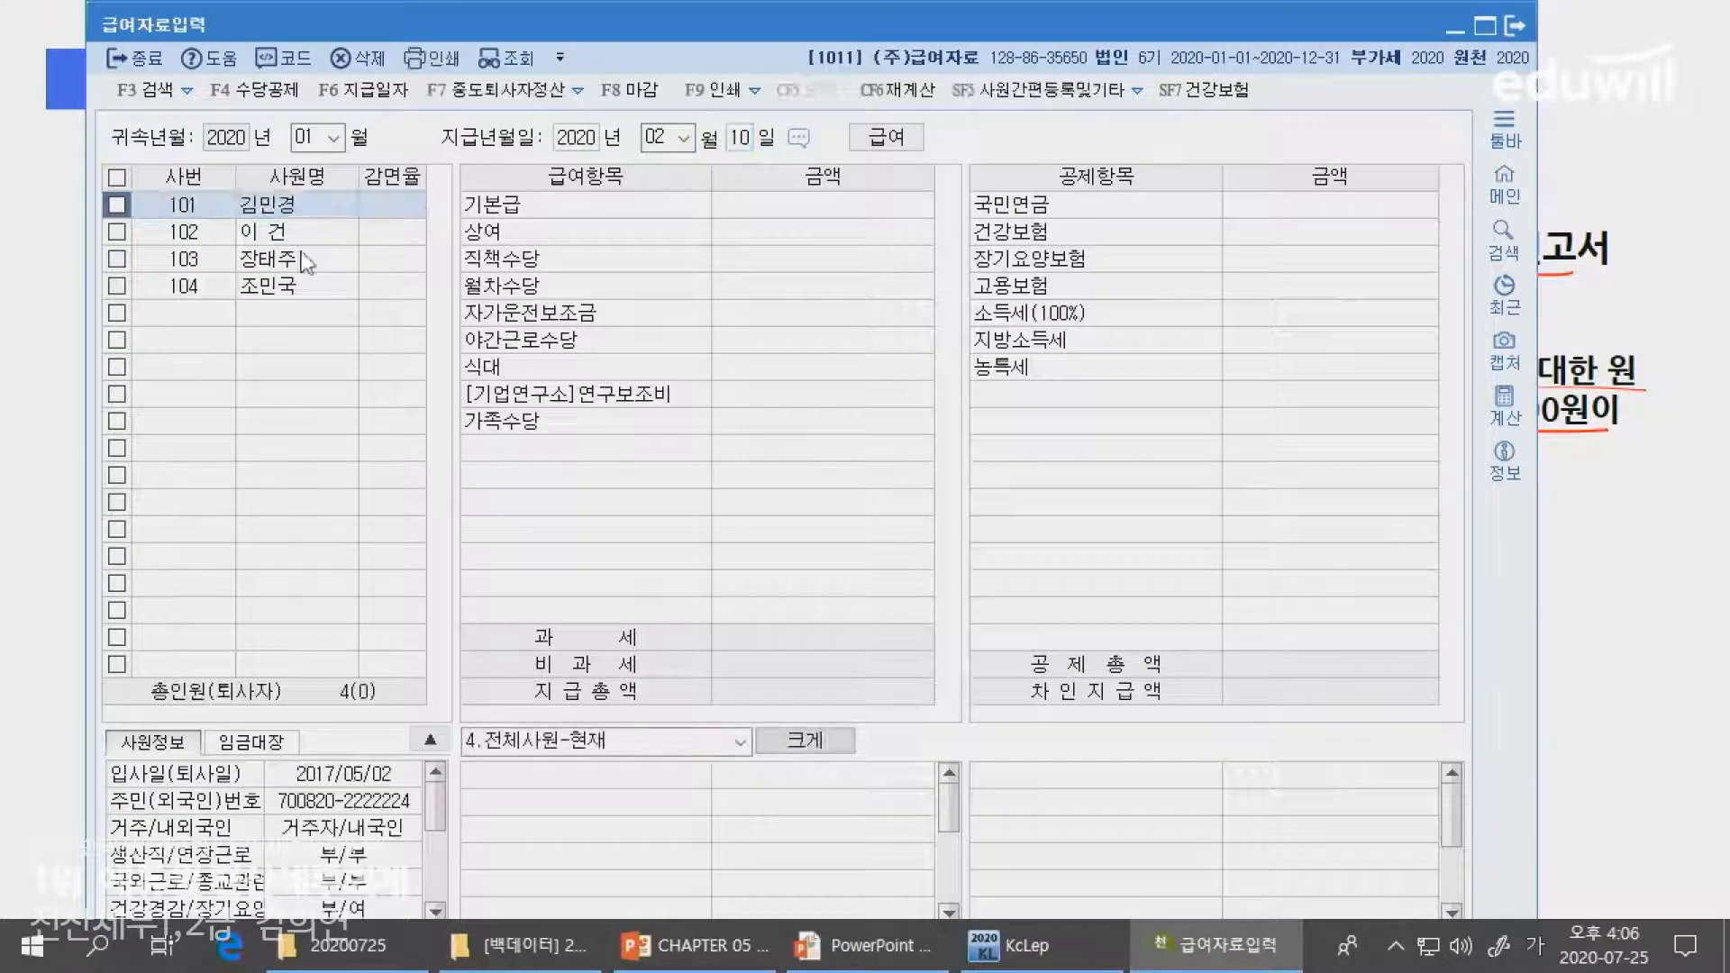
- Check the exercise slide for the employee concerned, select employee 103, and enter 1,610,000 as 기본급
key("alt+Tab")
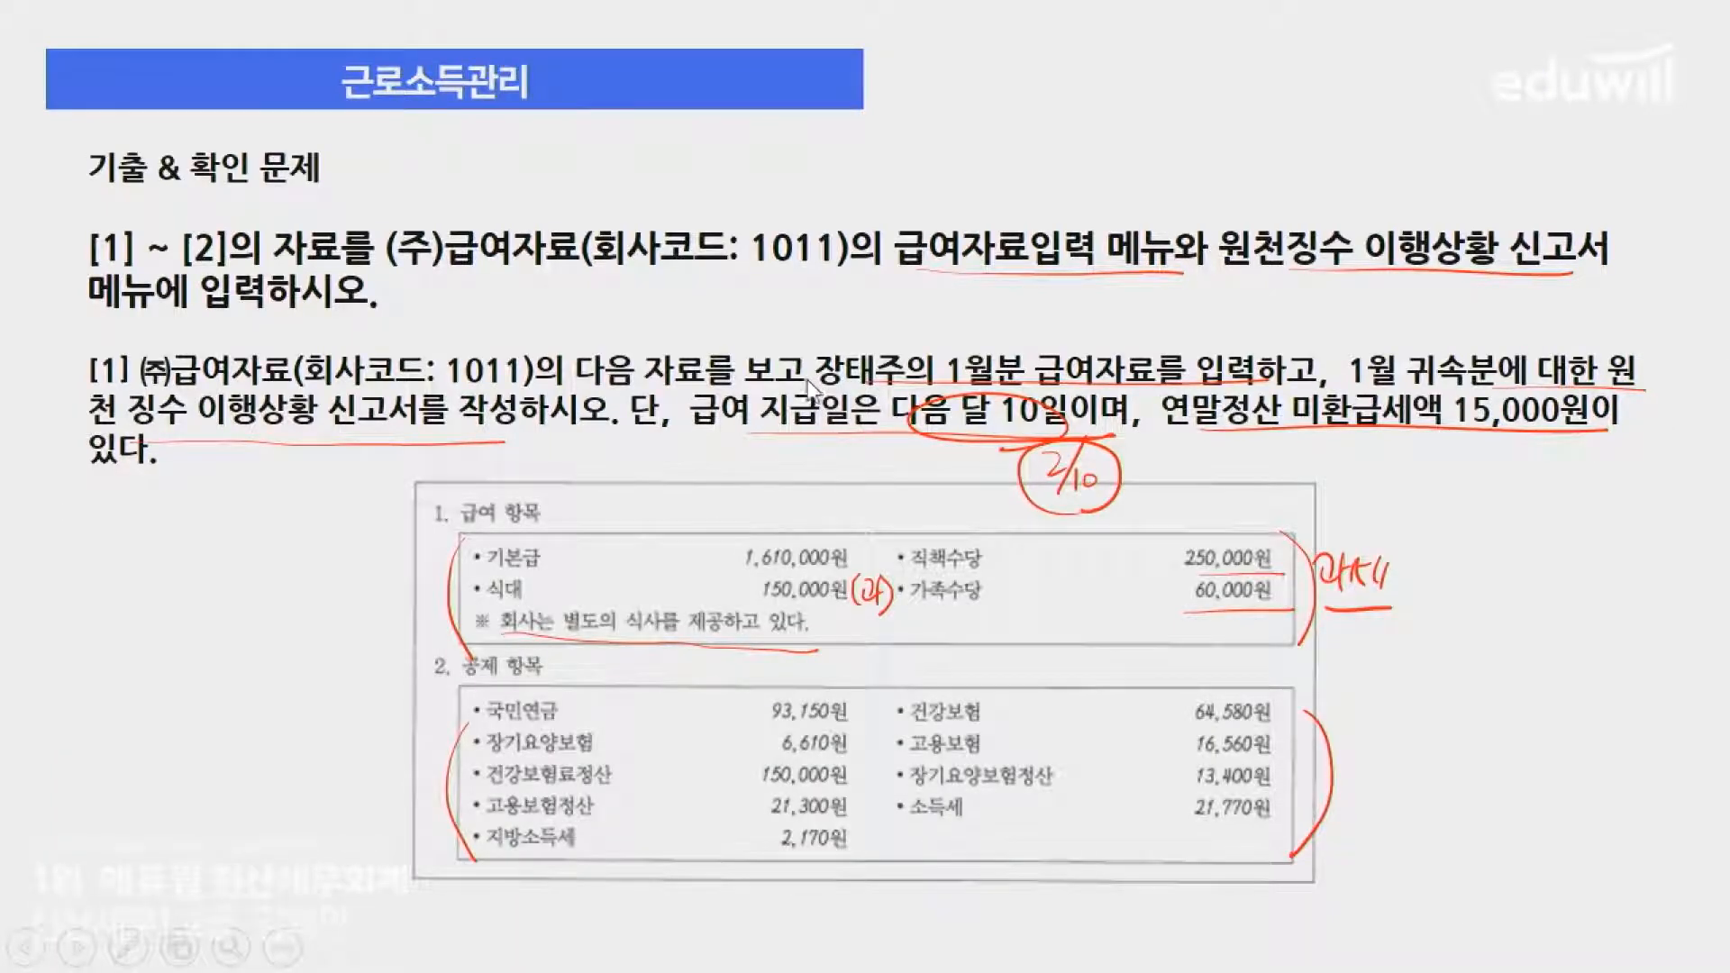
key("alt+Tab")
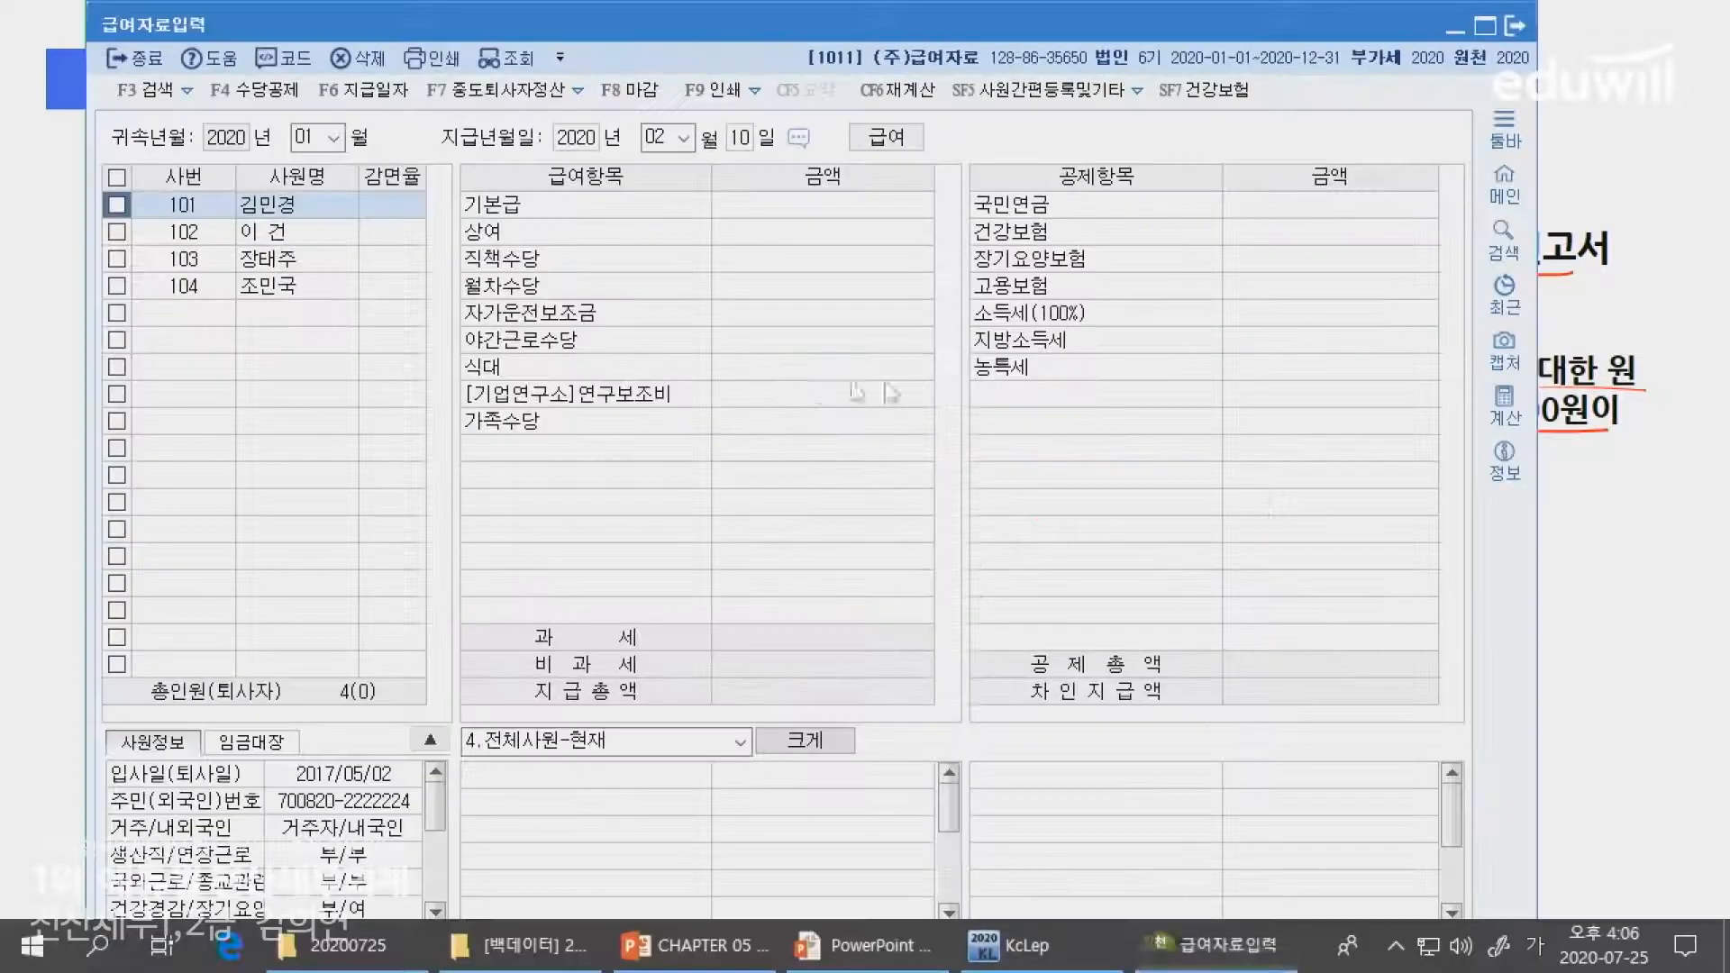
left_click(313, 264)
left_click(775, 213)
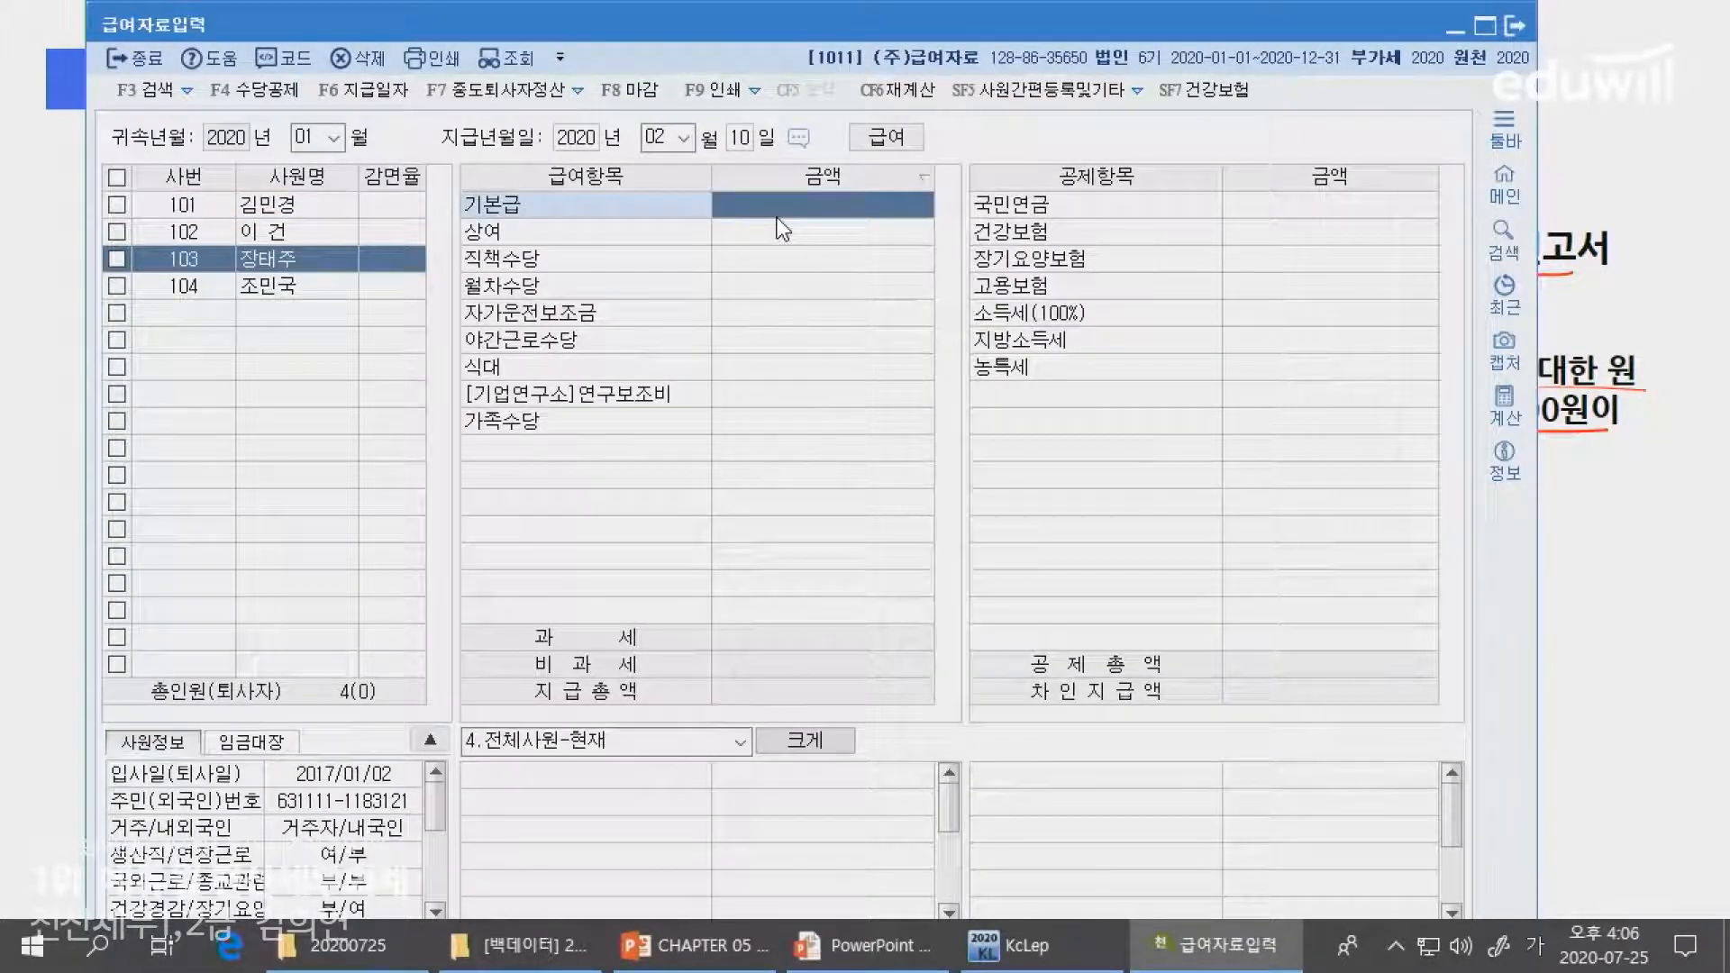
type("1610000")
key("Return")
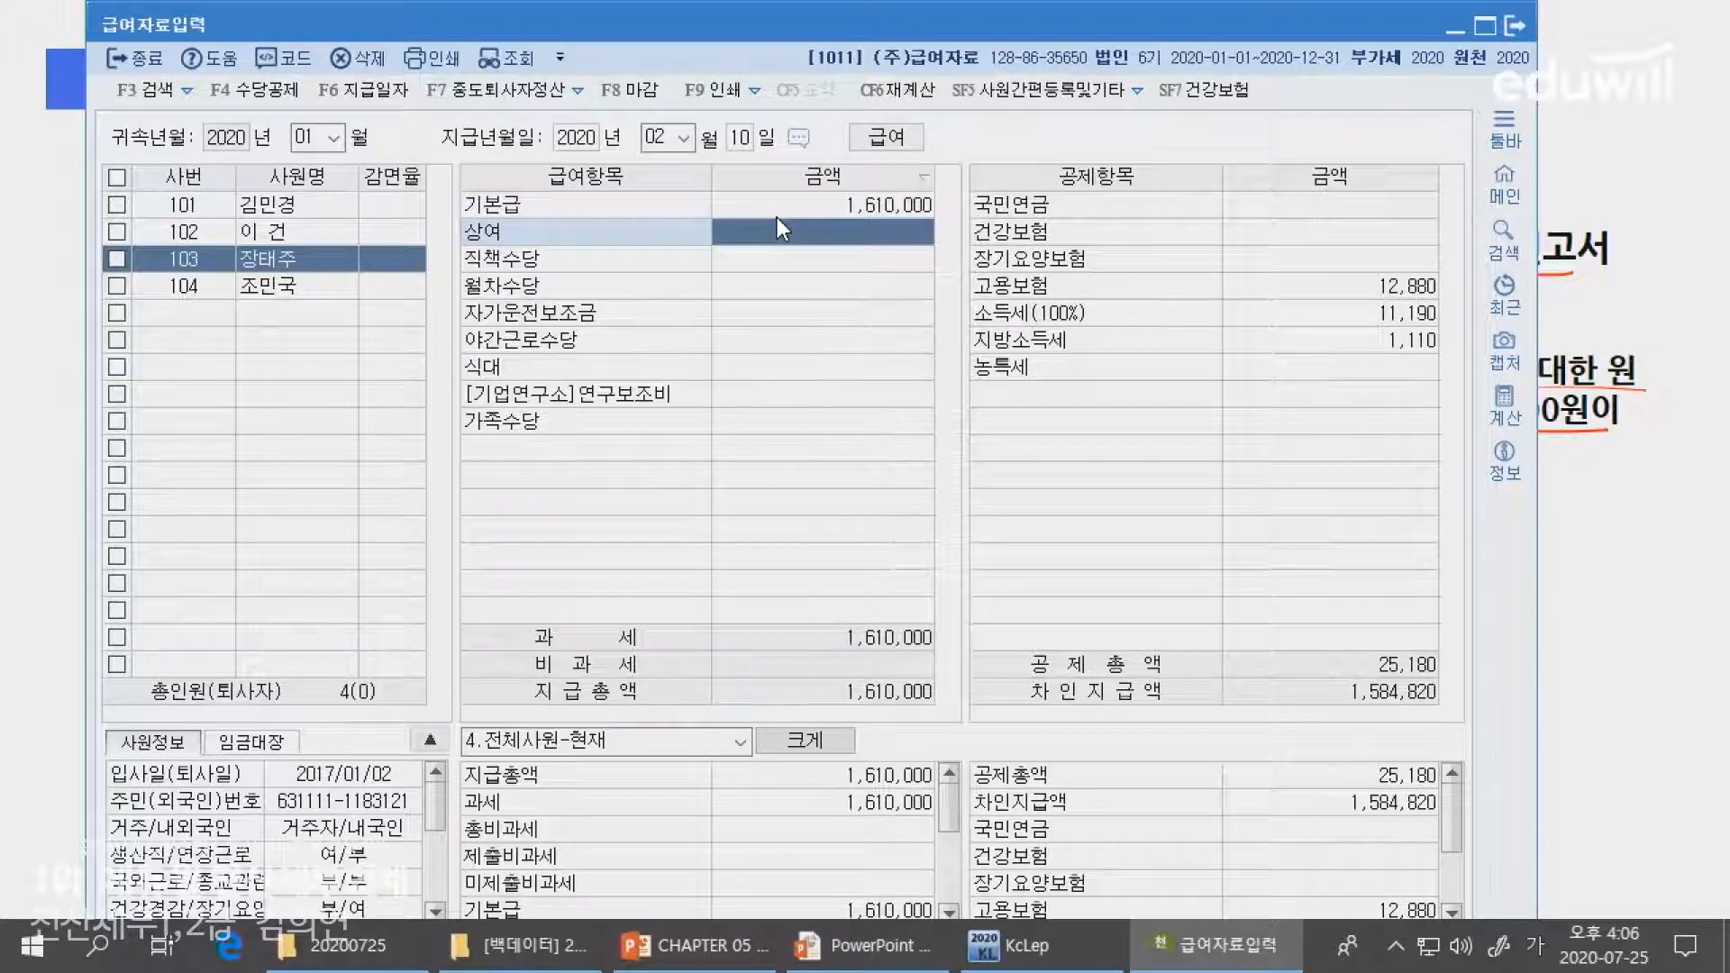
- Enter 150,000 as 식대 for employee 103
key("Return")
key("Return")
key("Return")
key("Return")
key("Return")
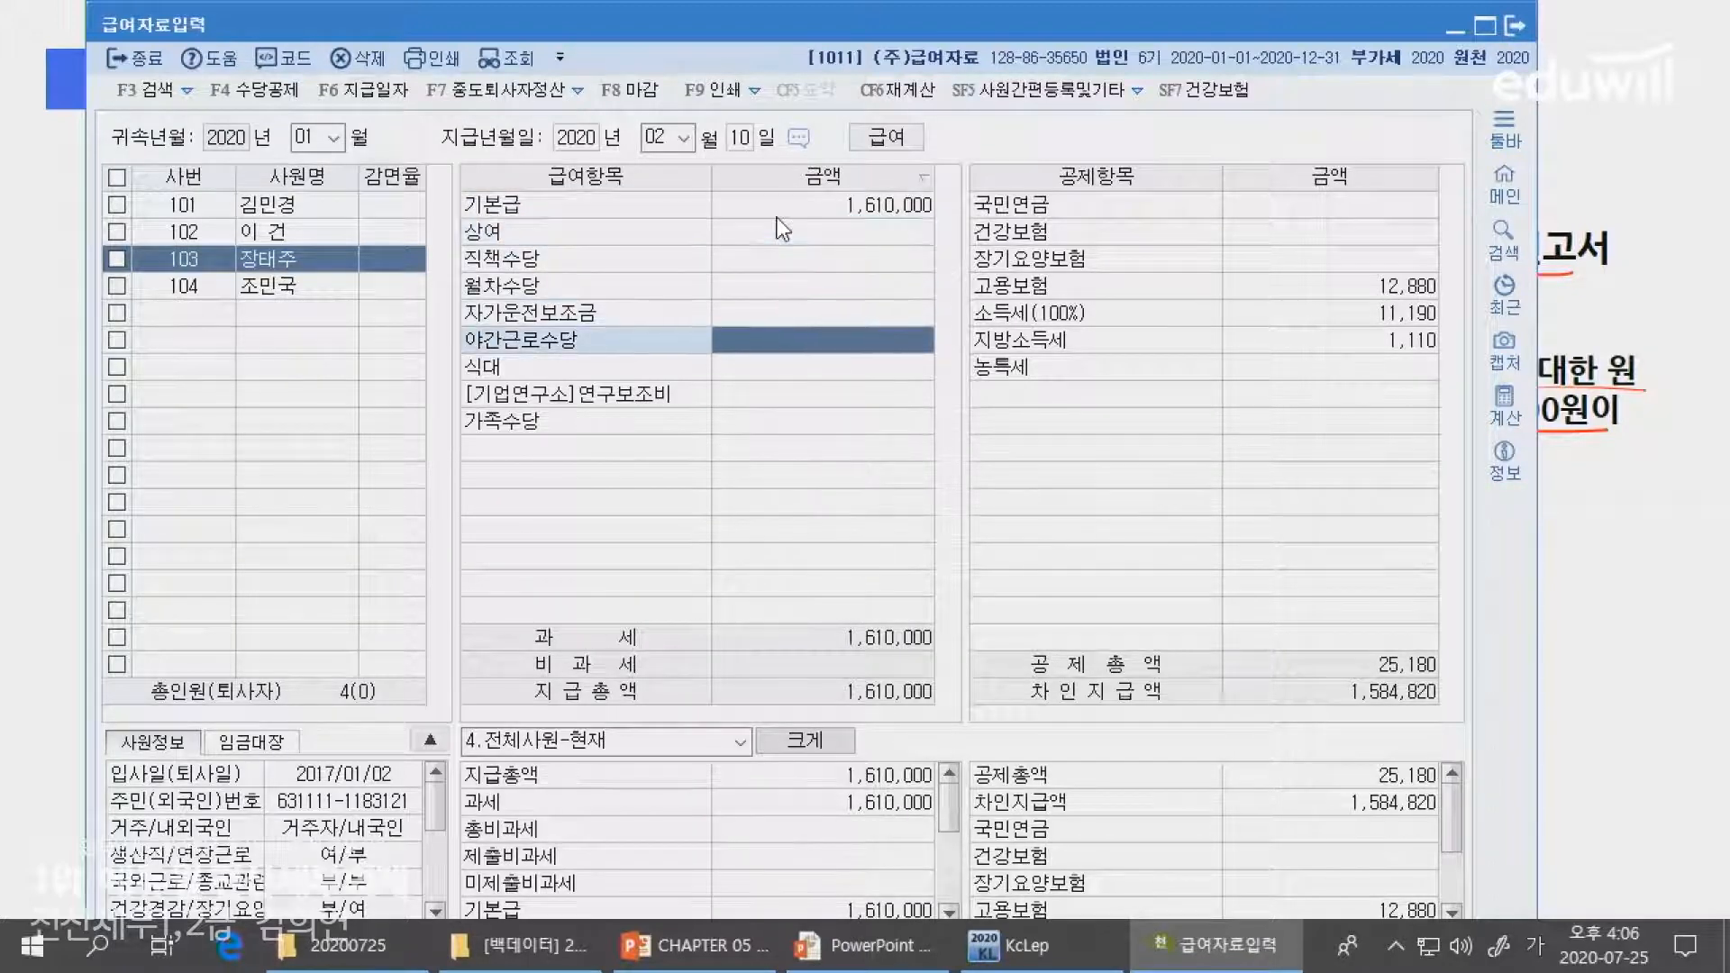
type("150000")
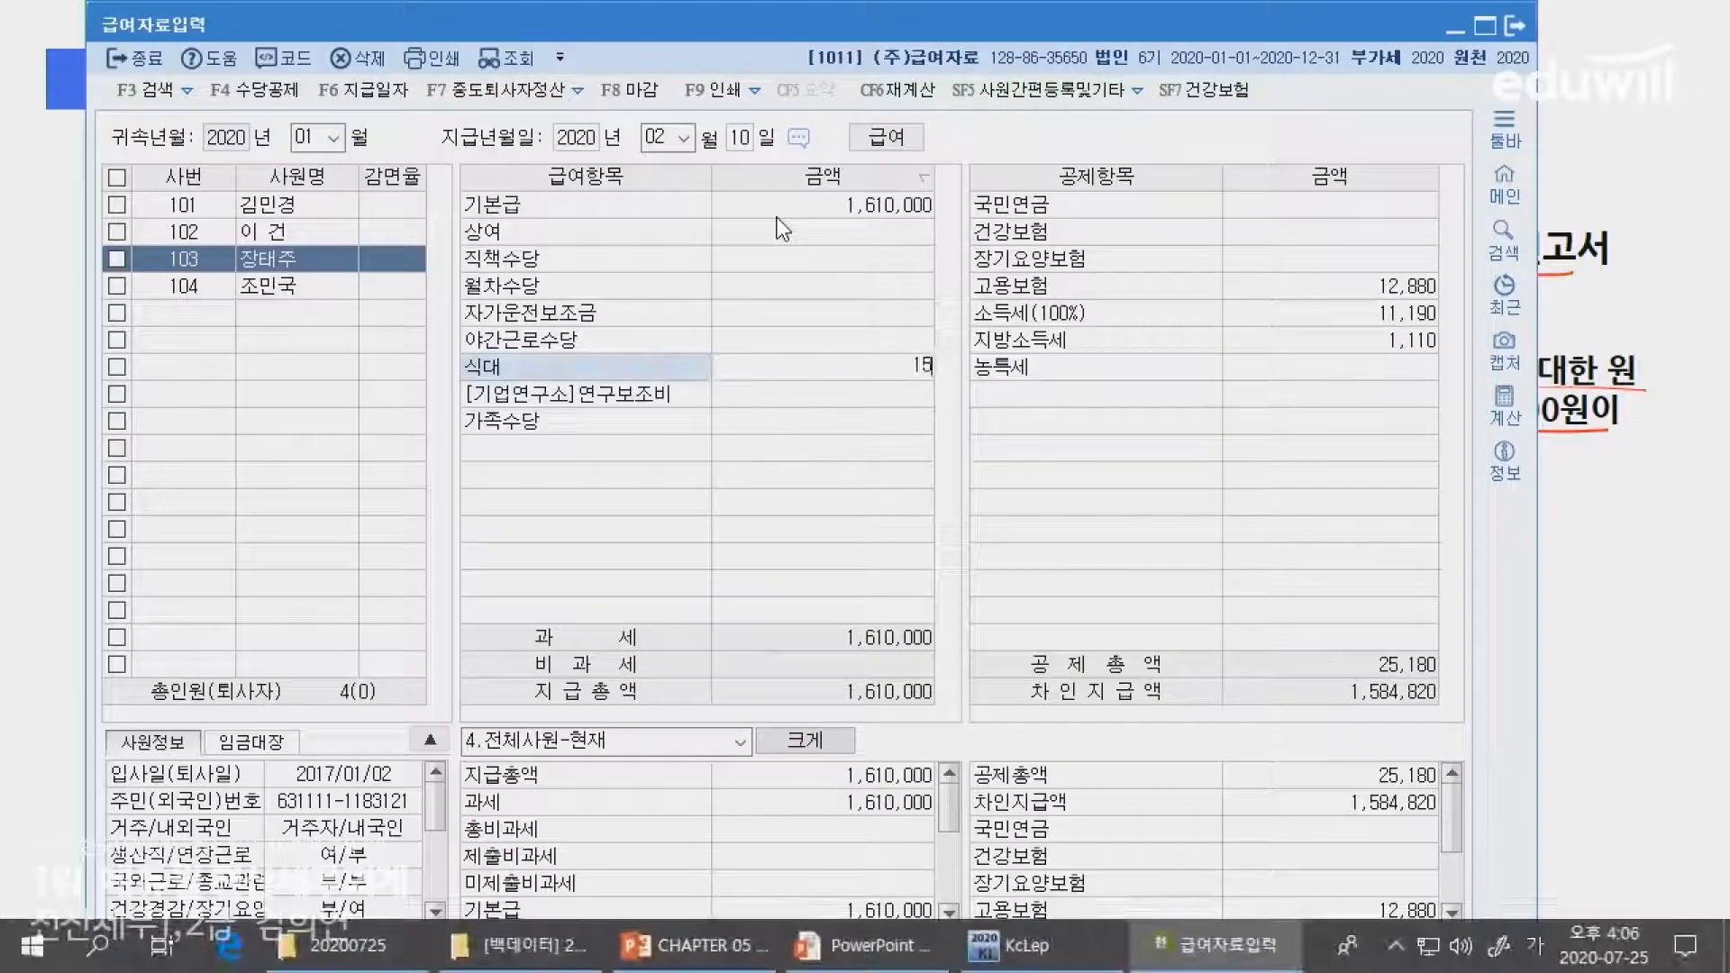
key("Return")
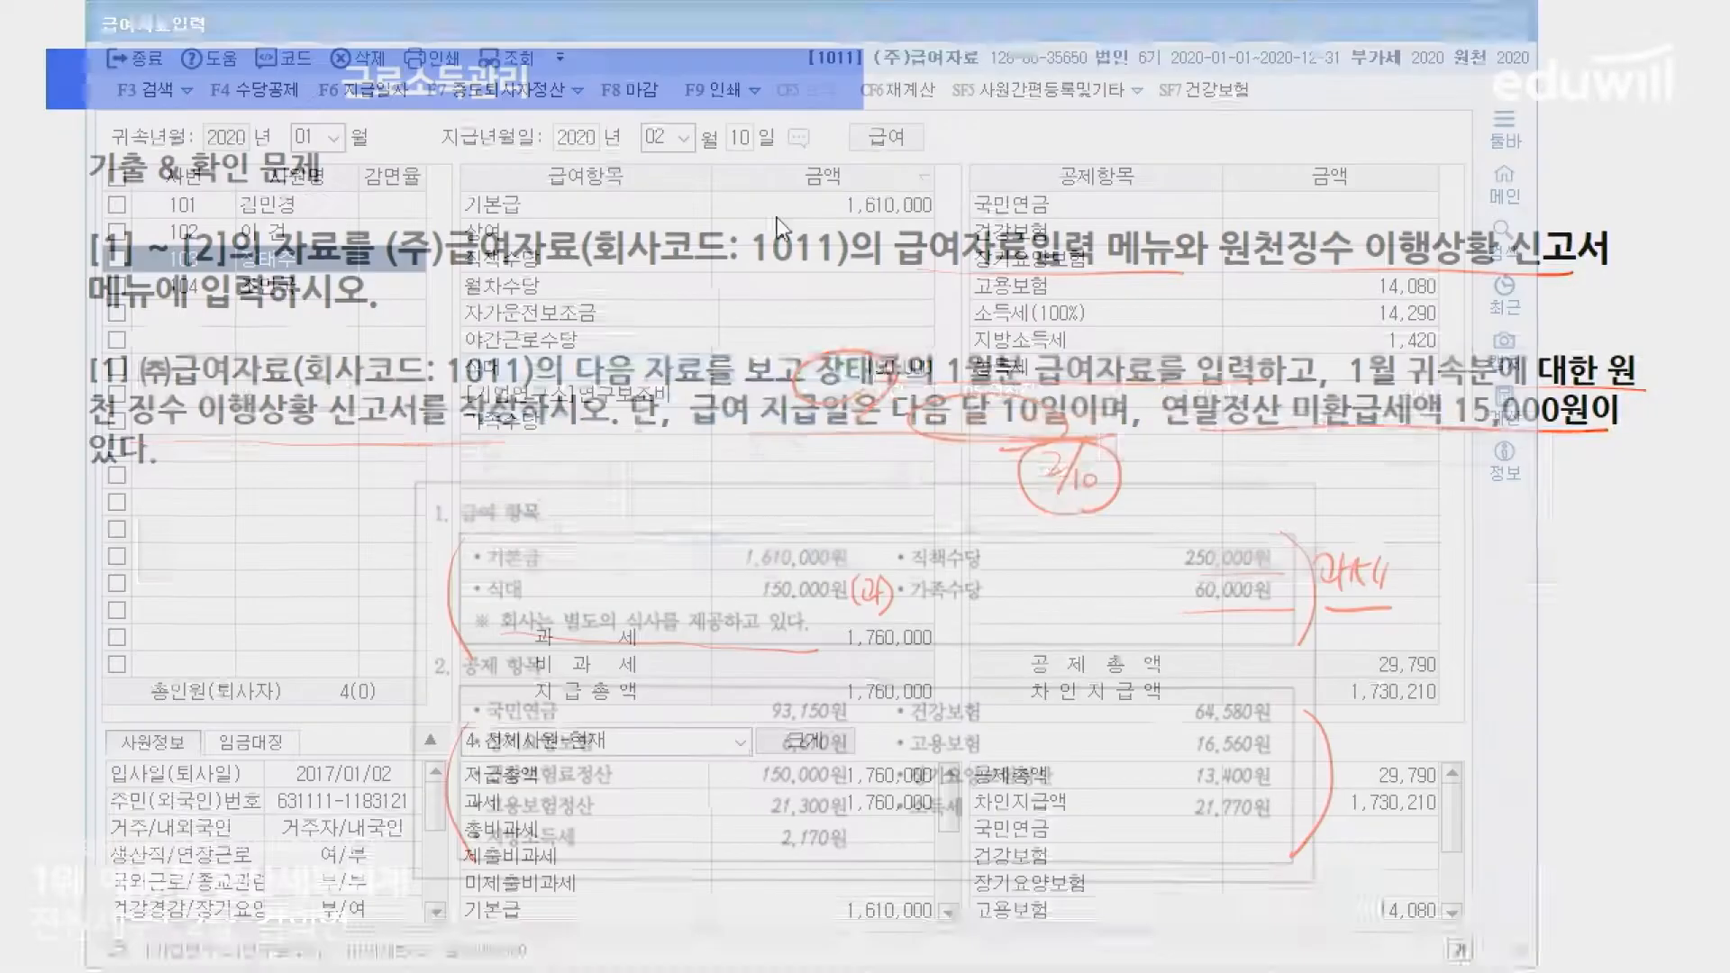
- Enter 250,000 as 직책수당 for employee 103
key("Up")
key("Up")
key("Up")
key("Up")
key("Up")
type("250000")
key("Return")
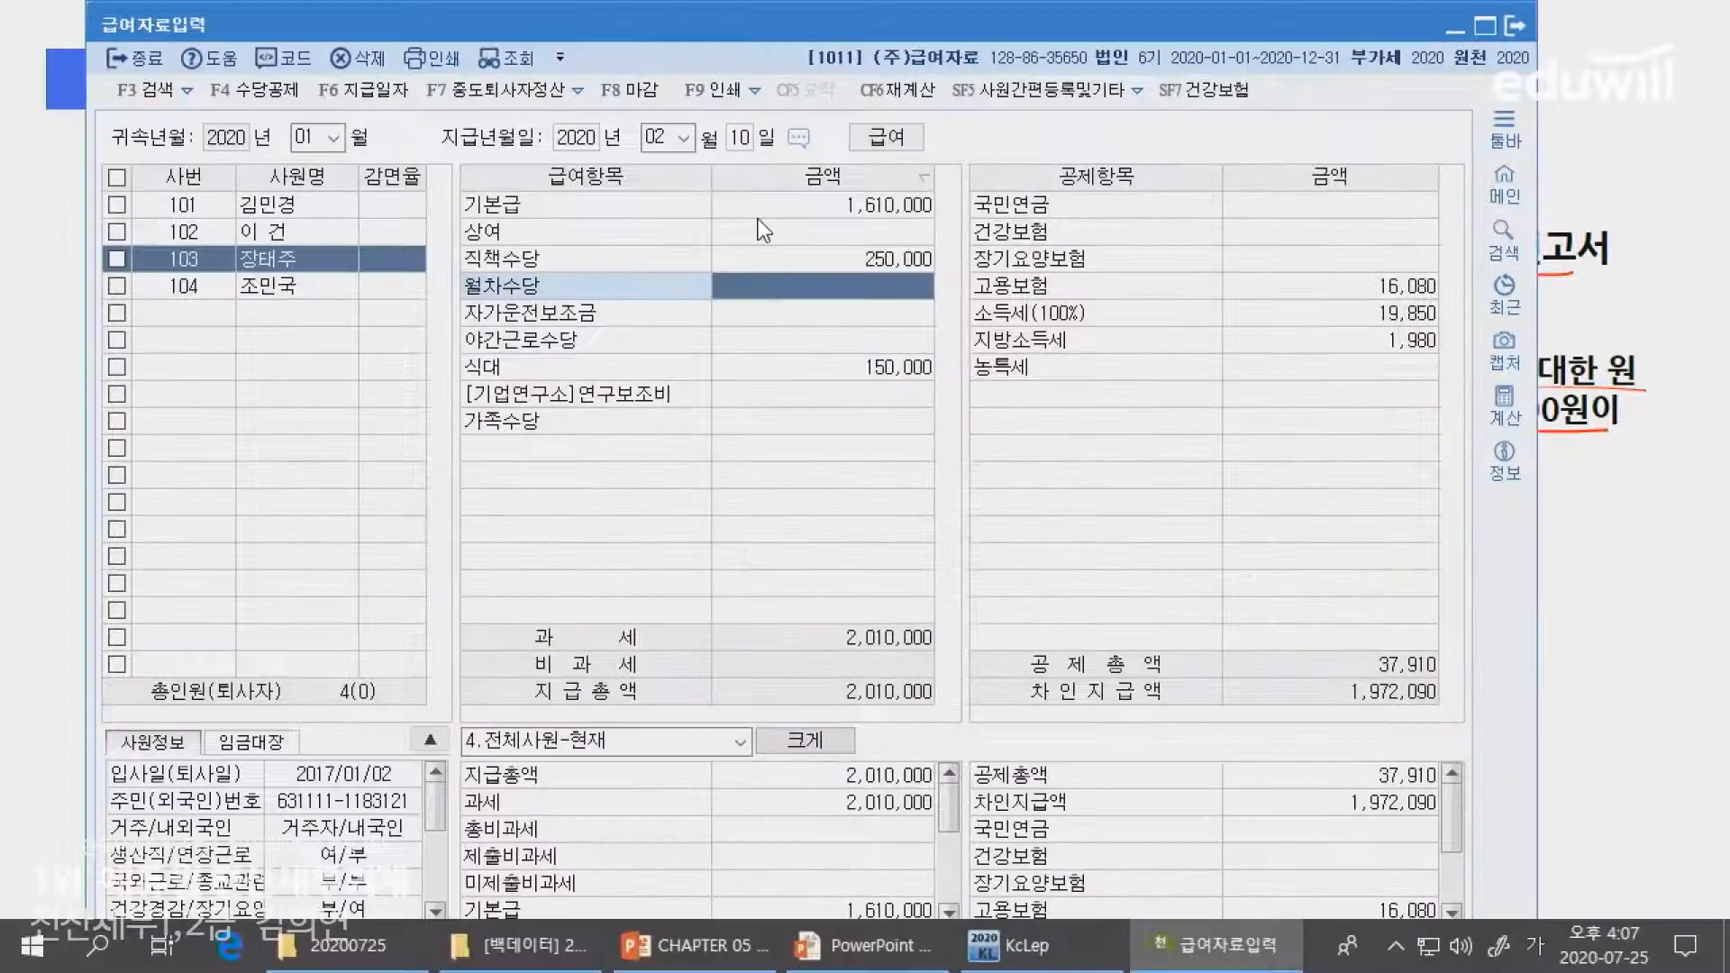
- Enter 60,000 as 가족수당 for employee 103
key("Down")
key("Down")
key("Down")
key("Down")
key("Down")
type("6")
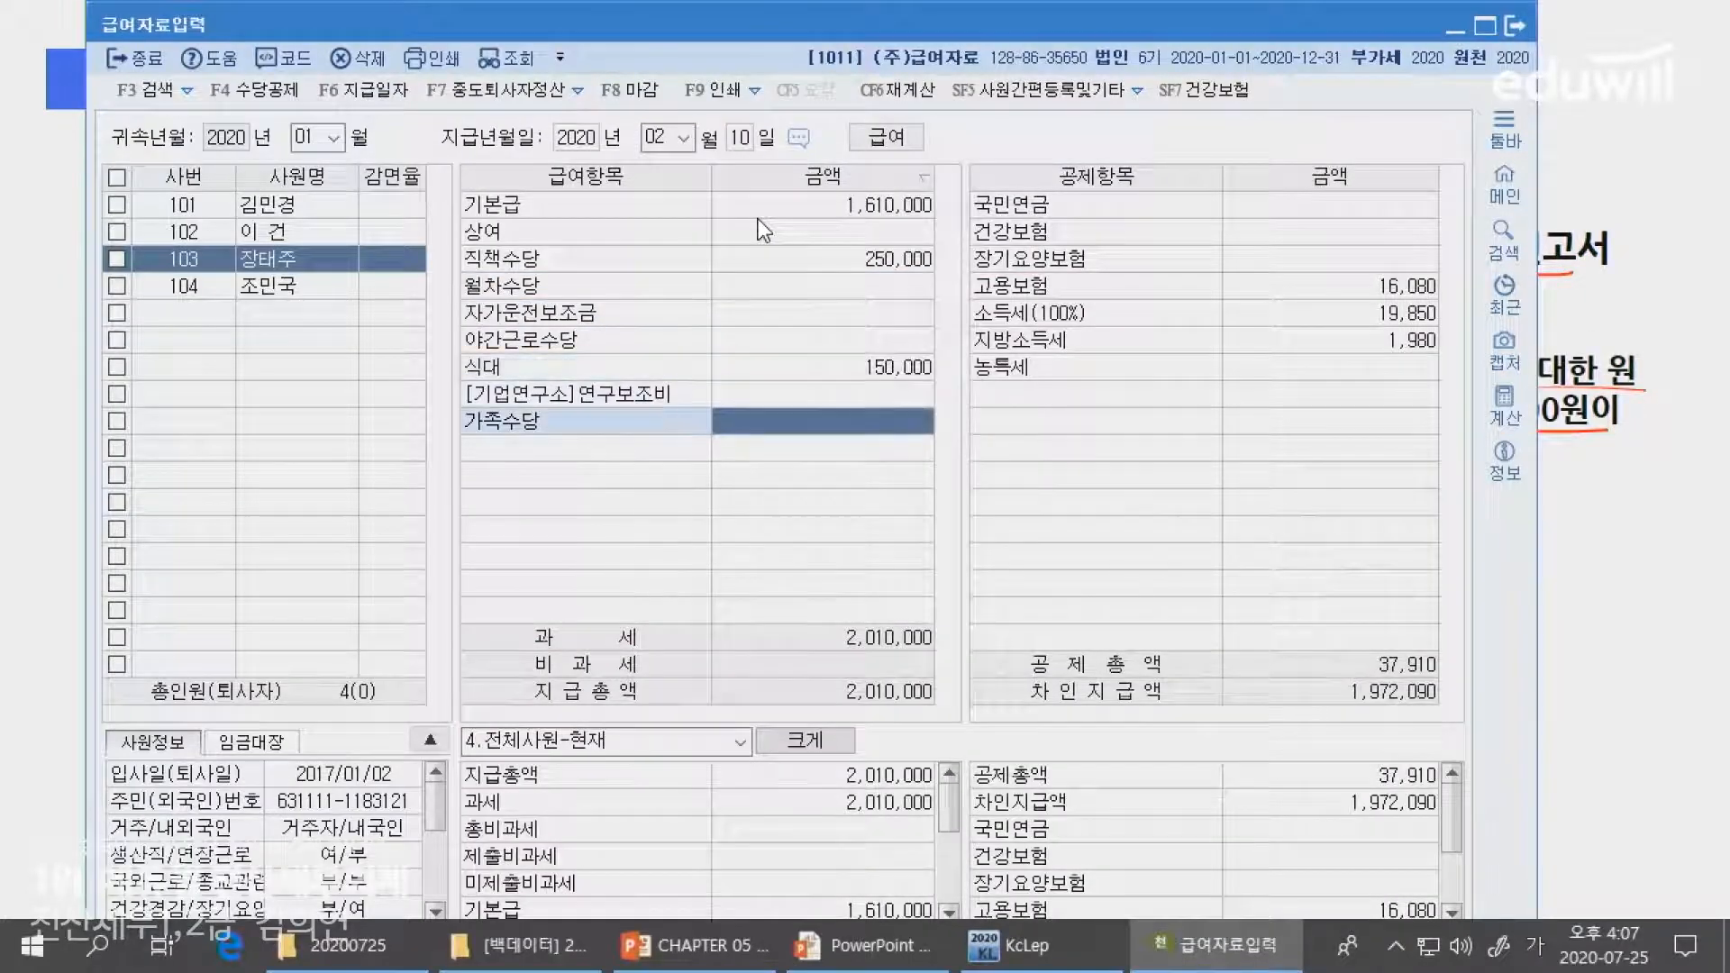
type("0,000")
key("Return")
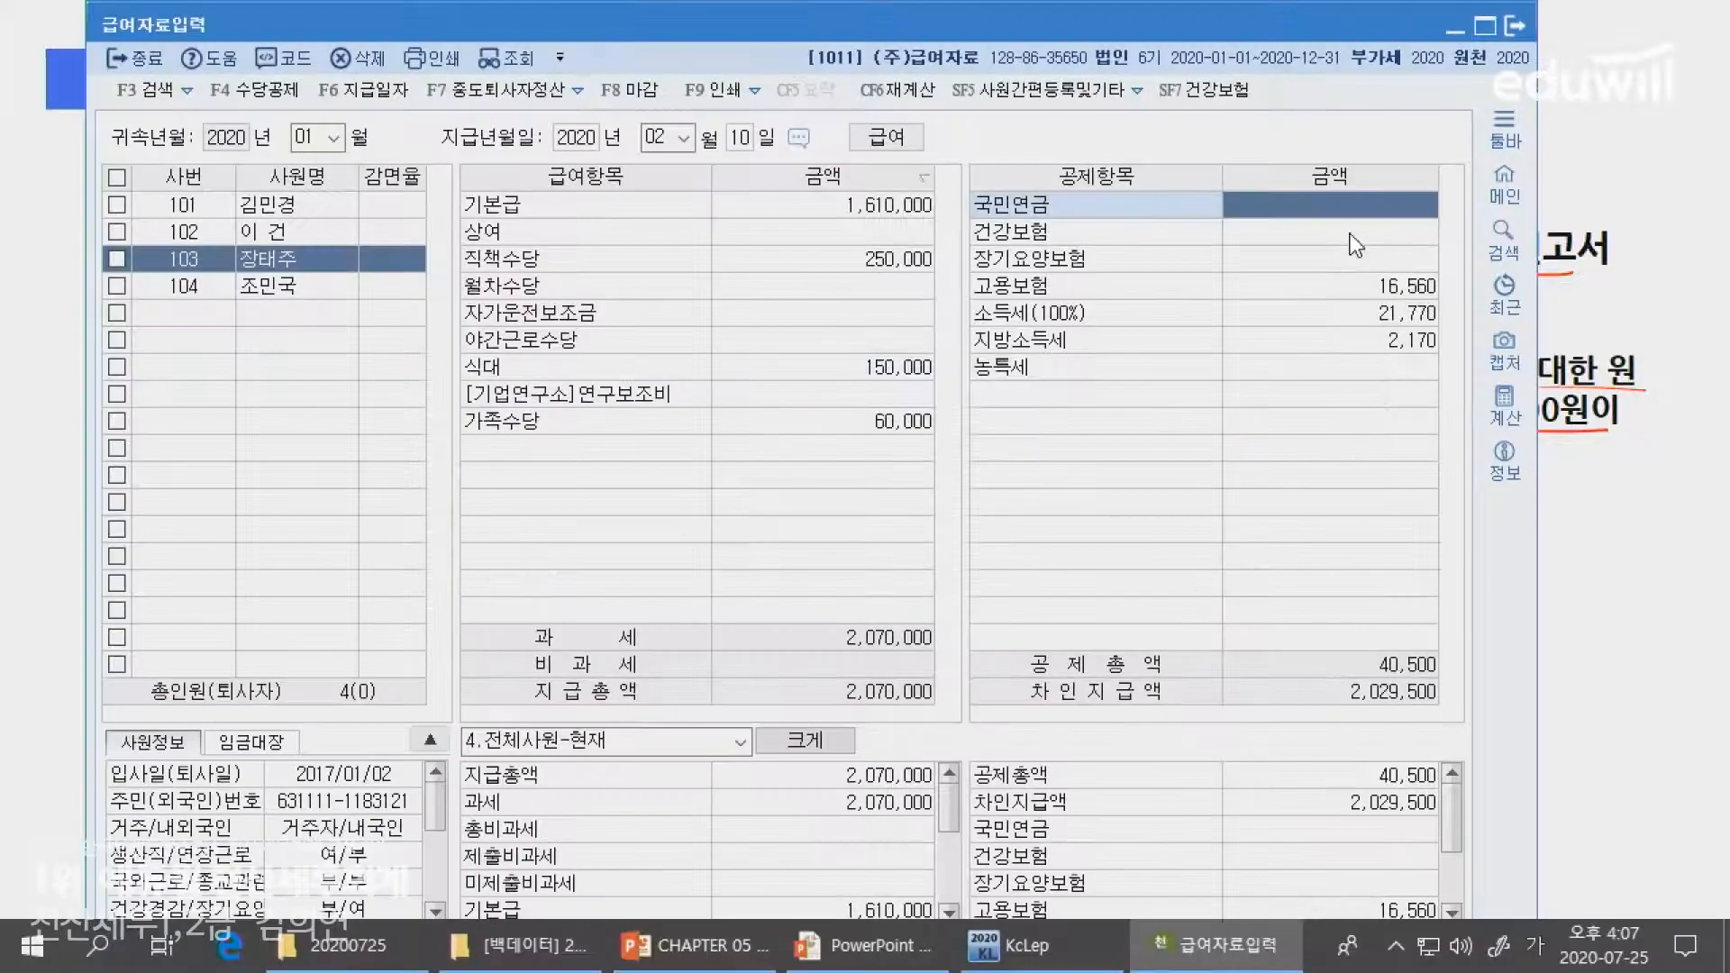
- Enter employee 103's deductions: 93,150 for 국민연금 and 64,580 for 건강보험, and accept the 장기요양보험 amount
type("93150")
key("Return")
type("6458")
key("Return")
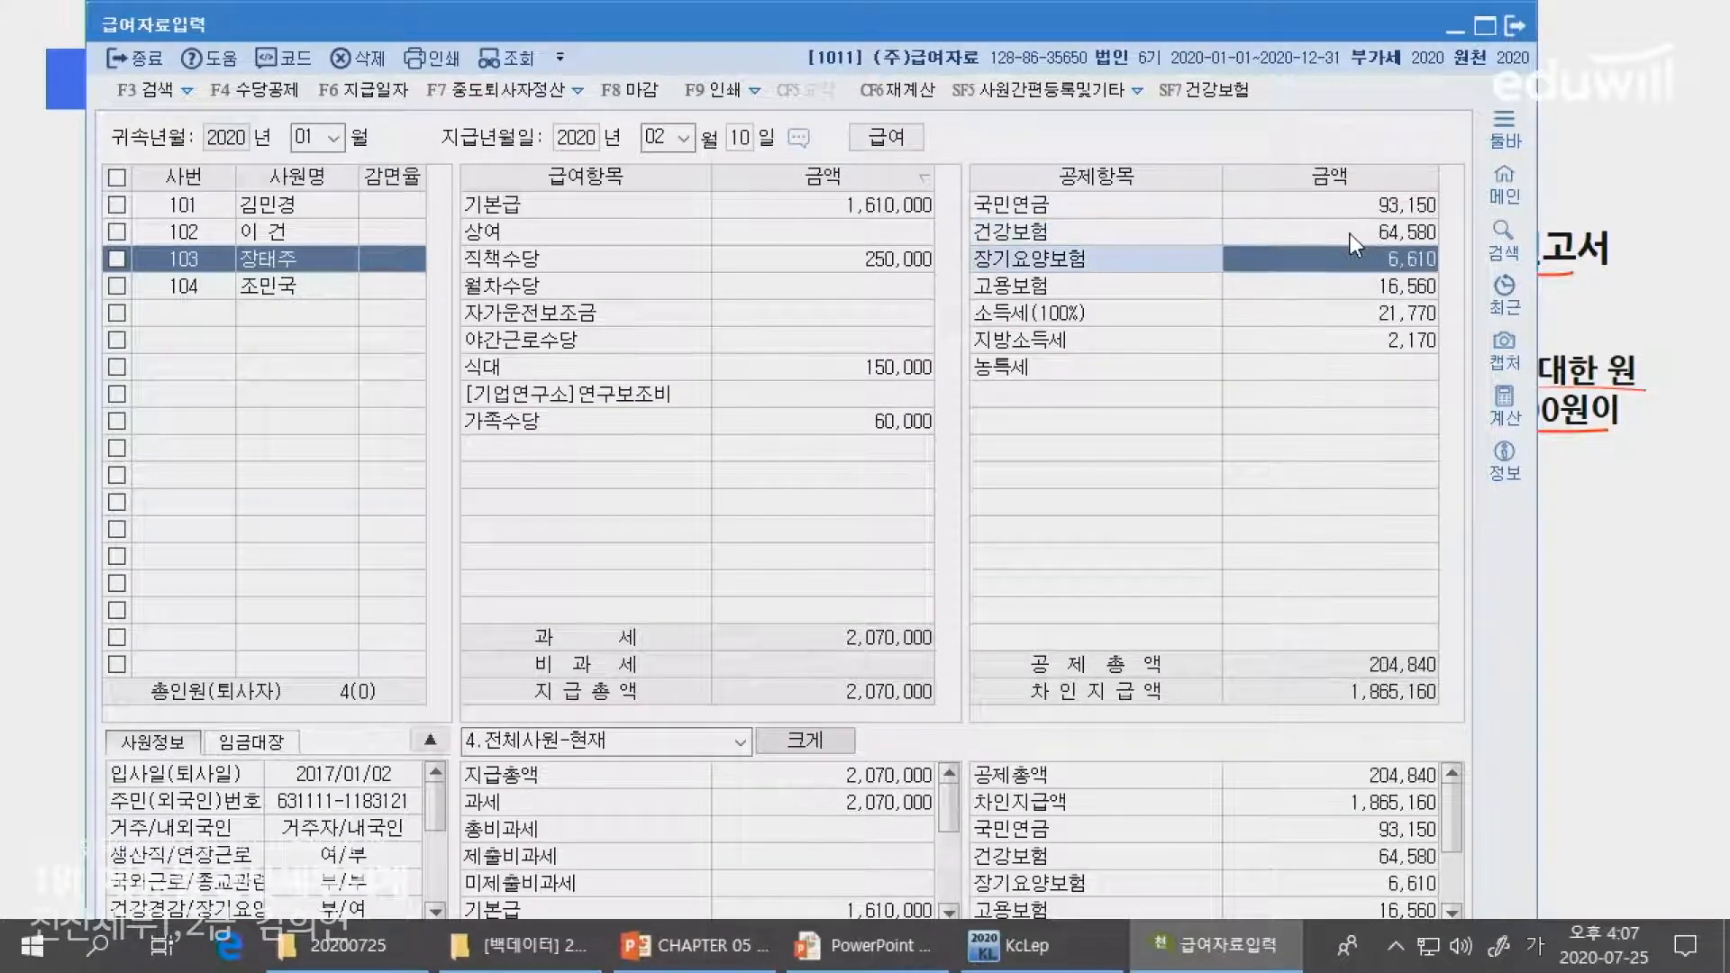
key("Return")
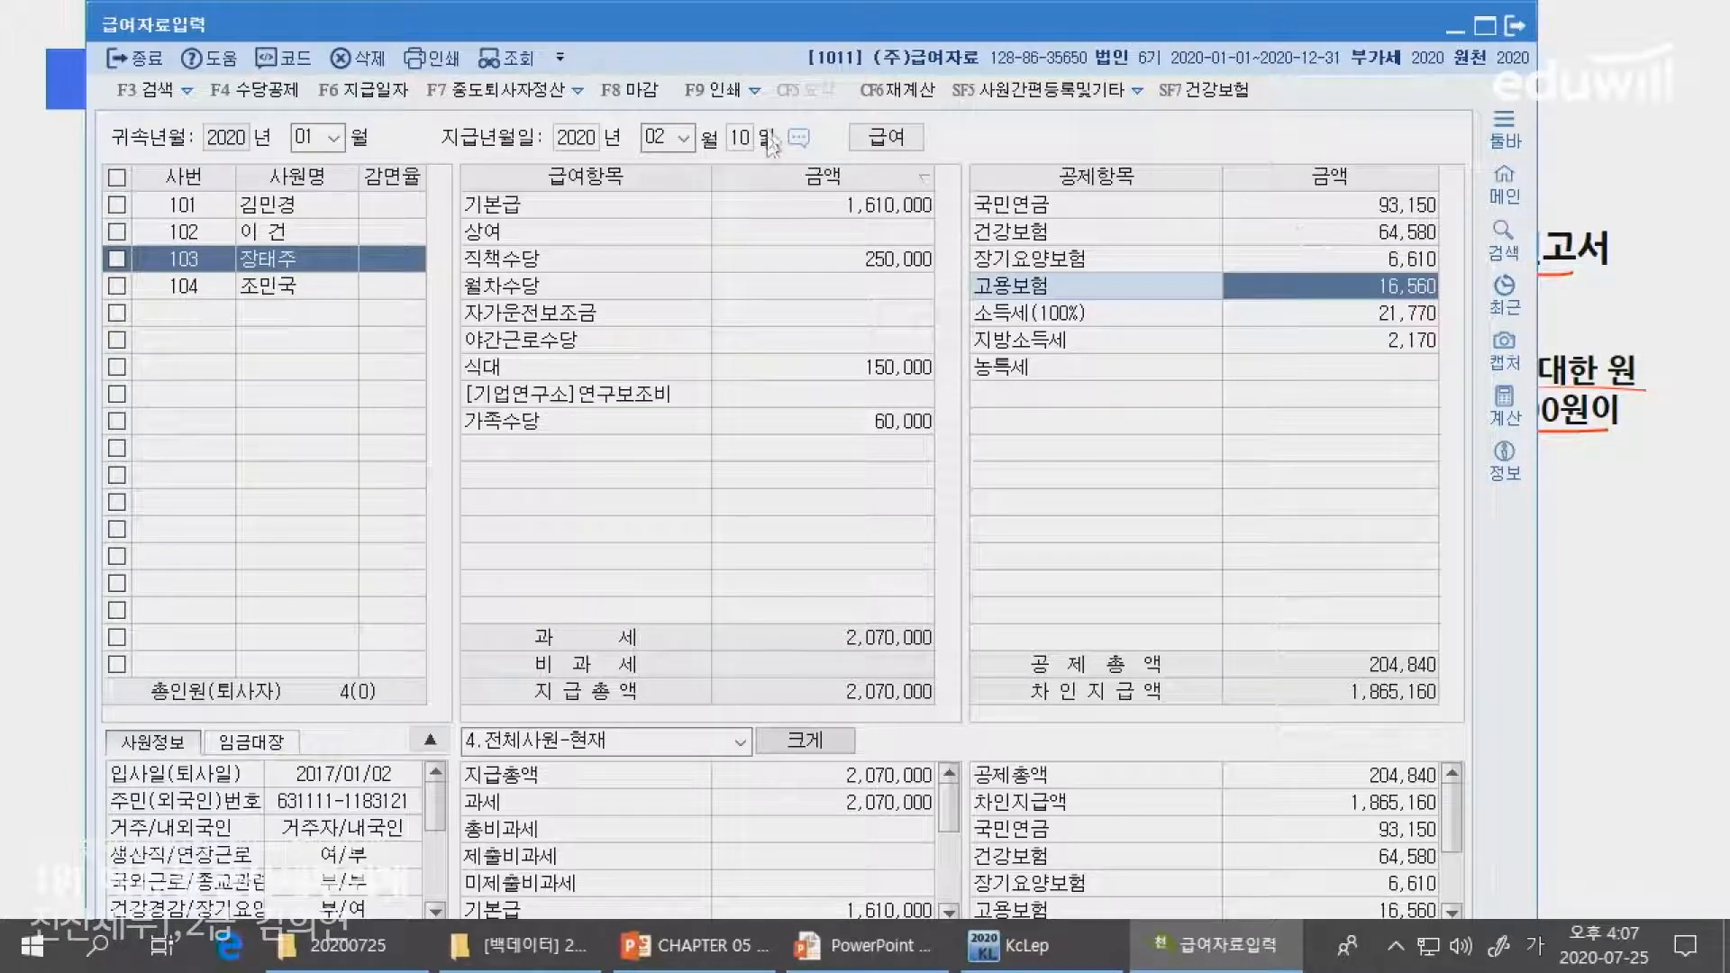
- Go to the first empty deduction row in 수당공제등록 and underline the three insurance 정산 items on the exercise slide
left_click(256, 94)
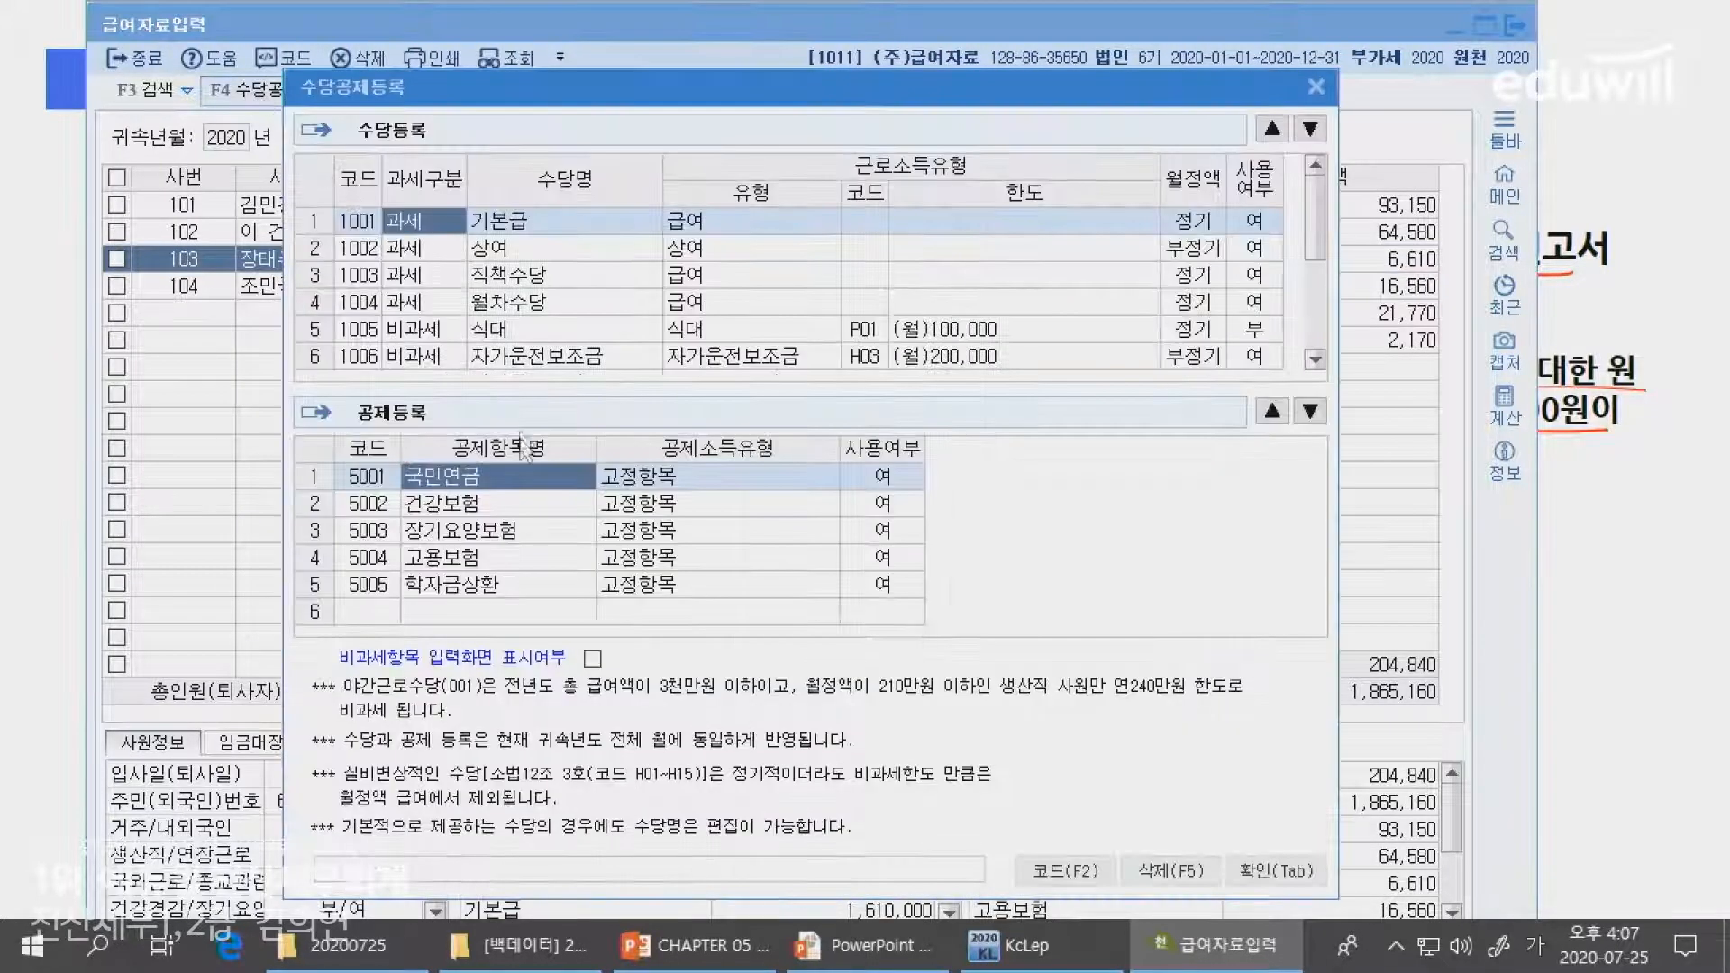
left_click(370, 614)
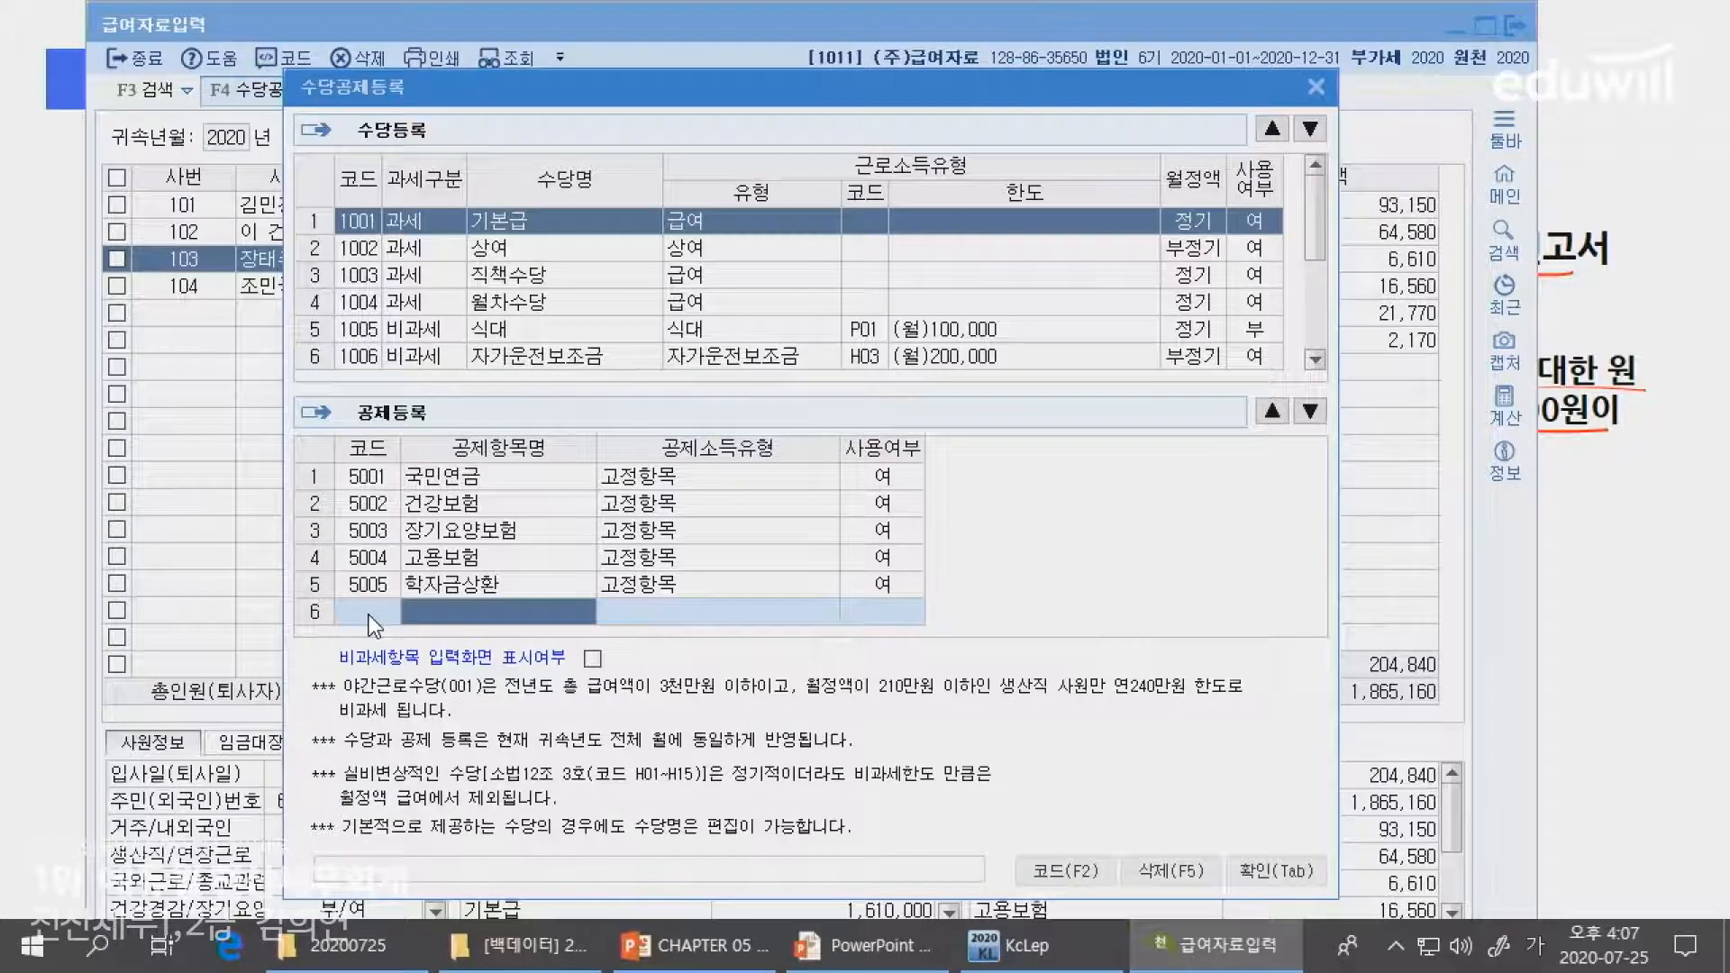
key("alt+Tab")
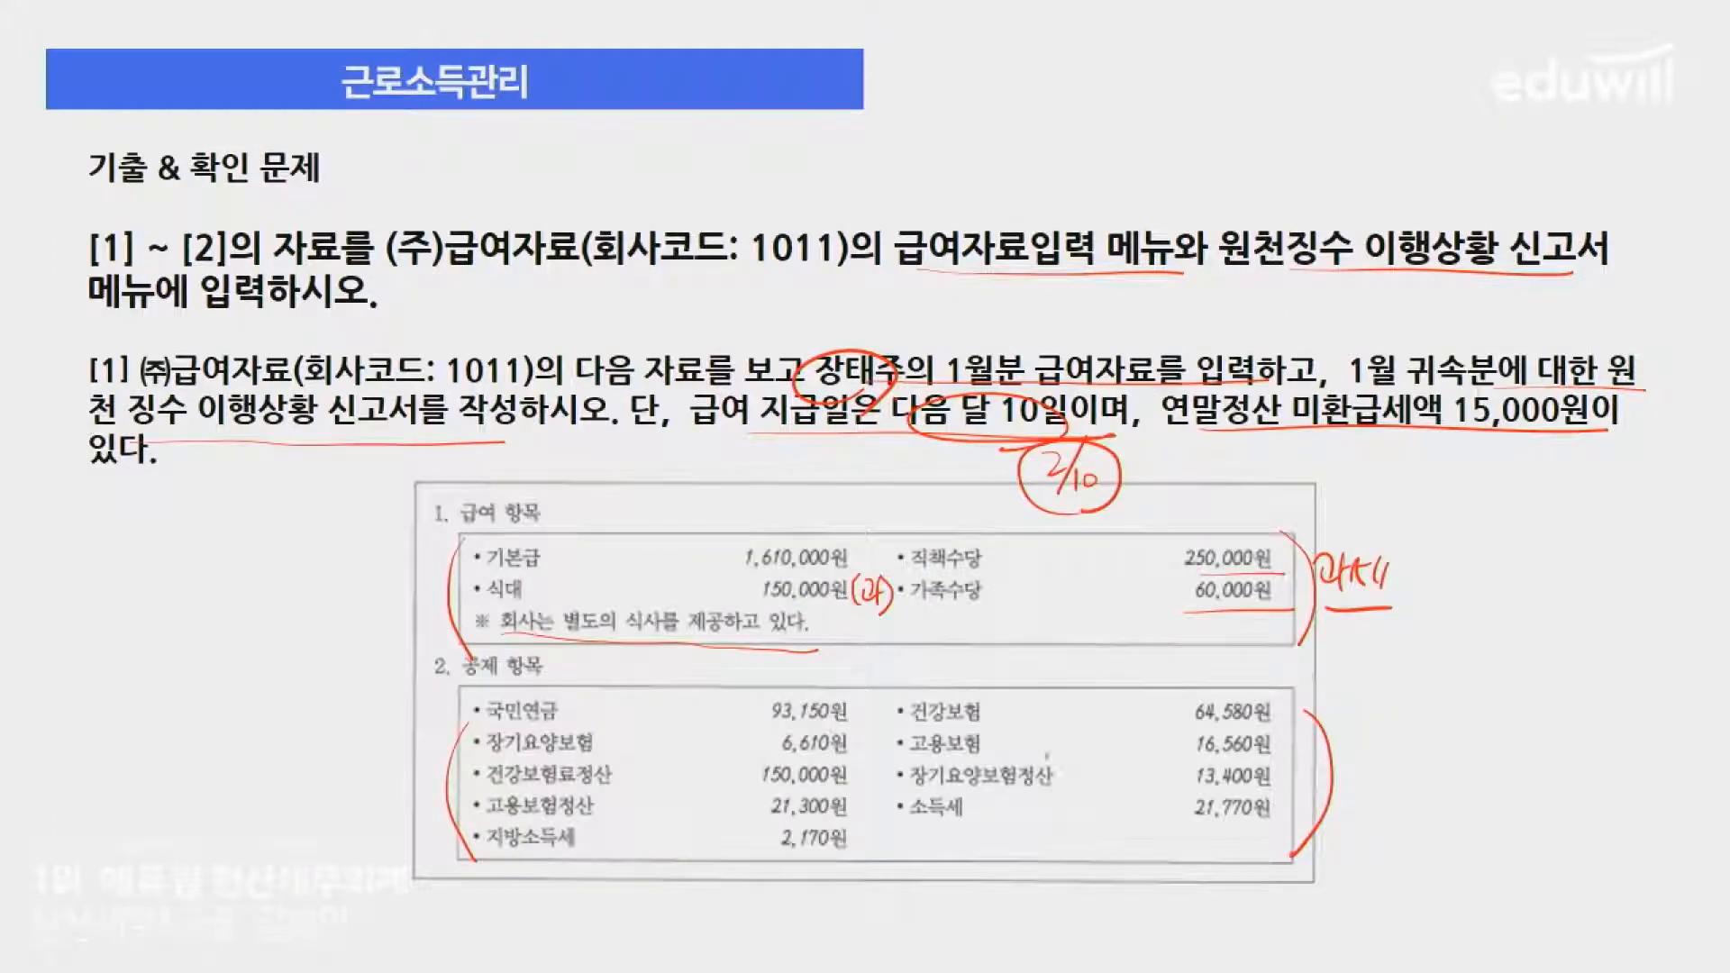
left_click_drag(928, 783, 1061, 790)
left_click_drag(573, 800, 613, 798)
left_click_drag(487, 821, 607, 821)
key("alt+Tab")
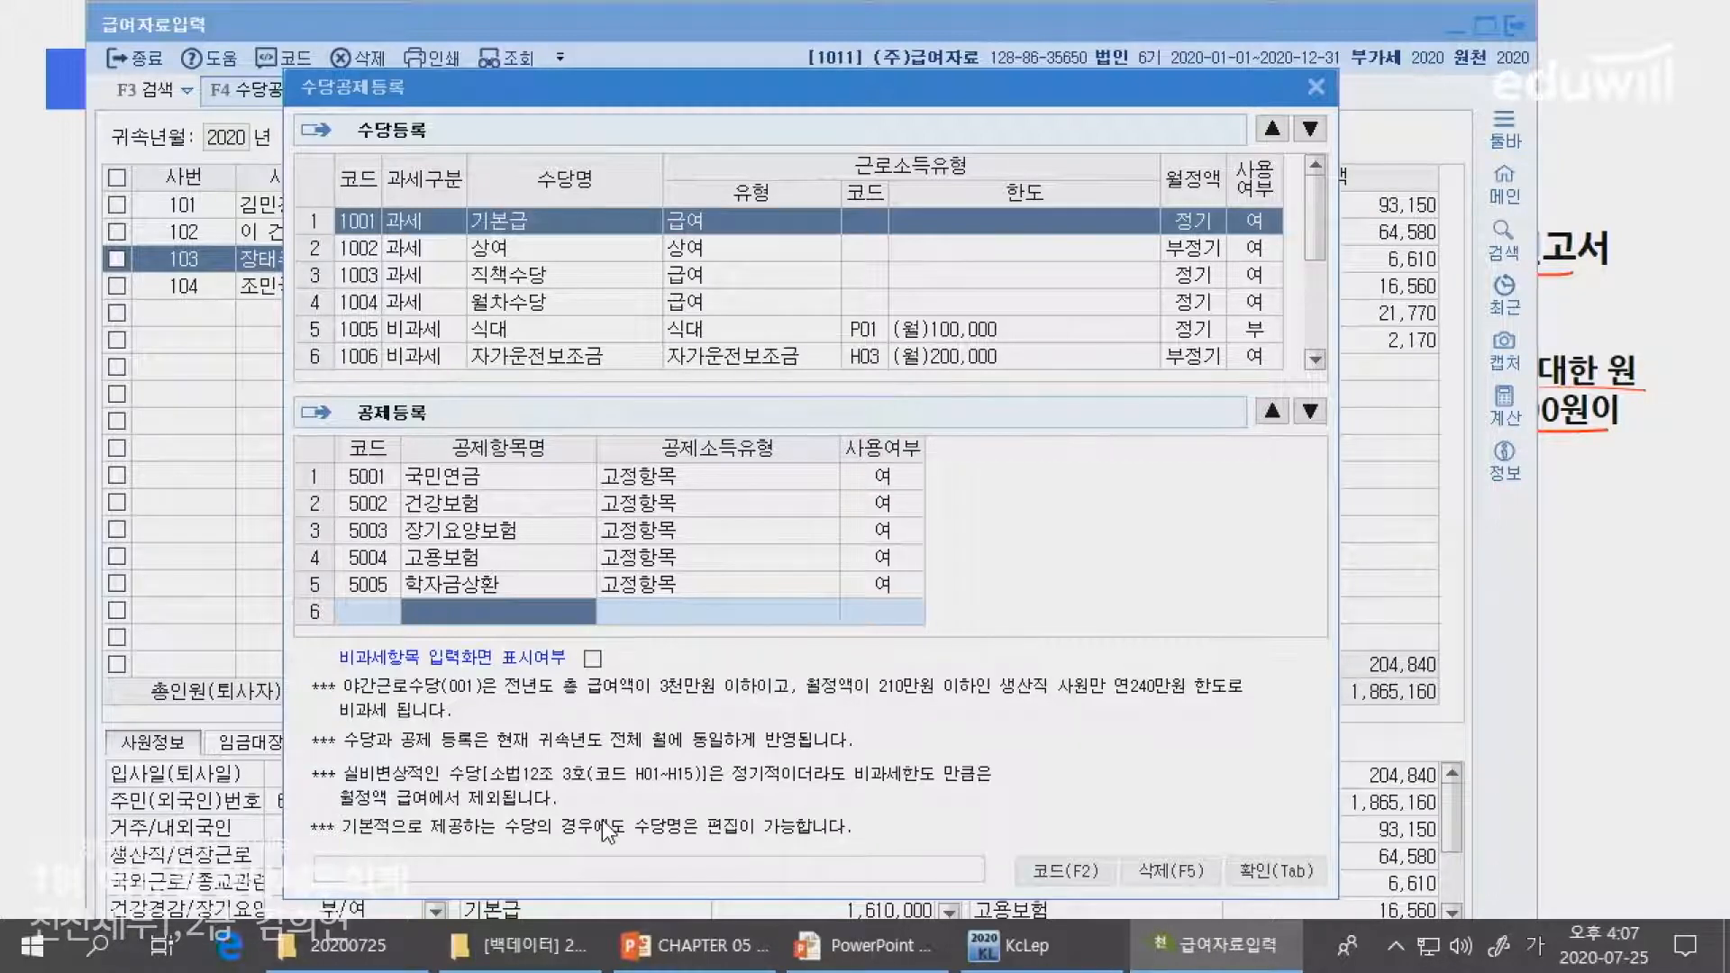
- Enter 건강보험료정산 as the name of a new deduction item
type("고ㅒ건강보험료")
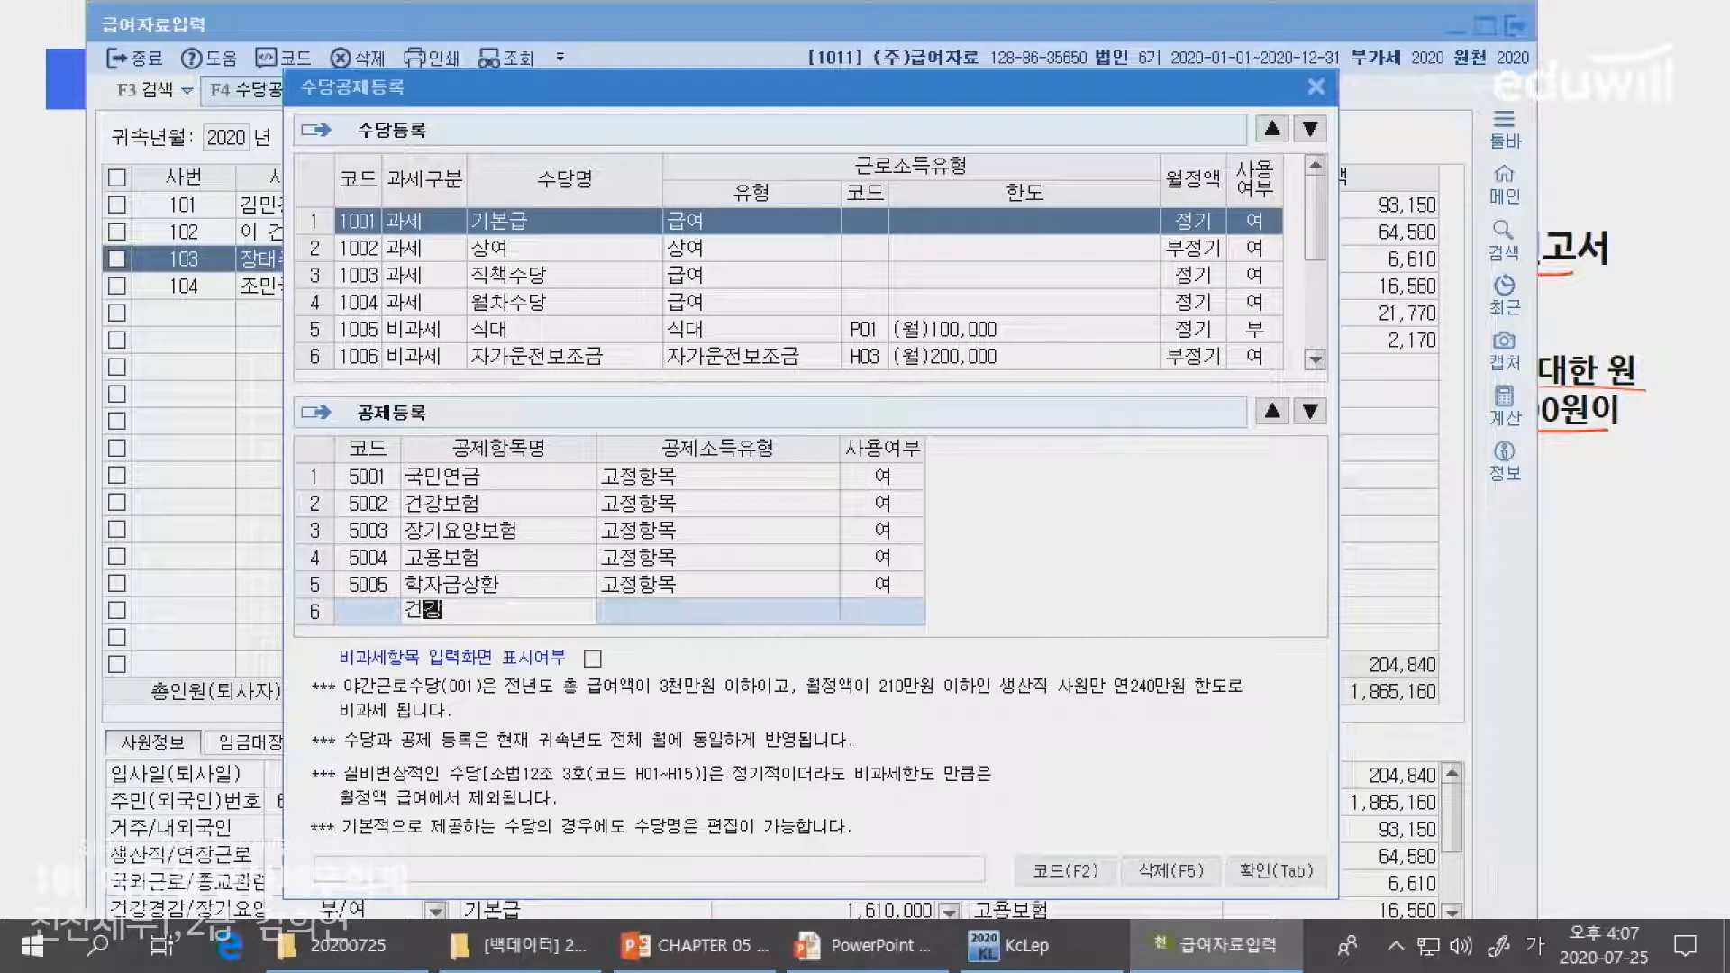
key("BackSpace")
key("BackSpace")
key("BackSpace")
key("BackSpace")
type("험료저ㅏㅇ쌔")
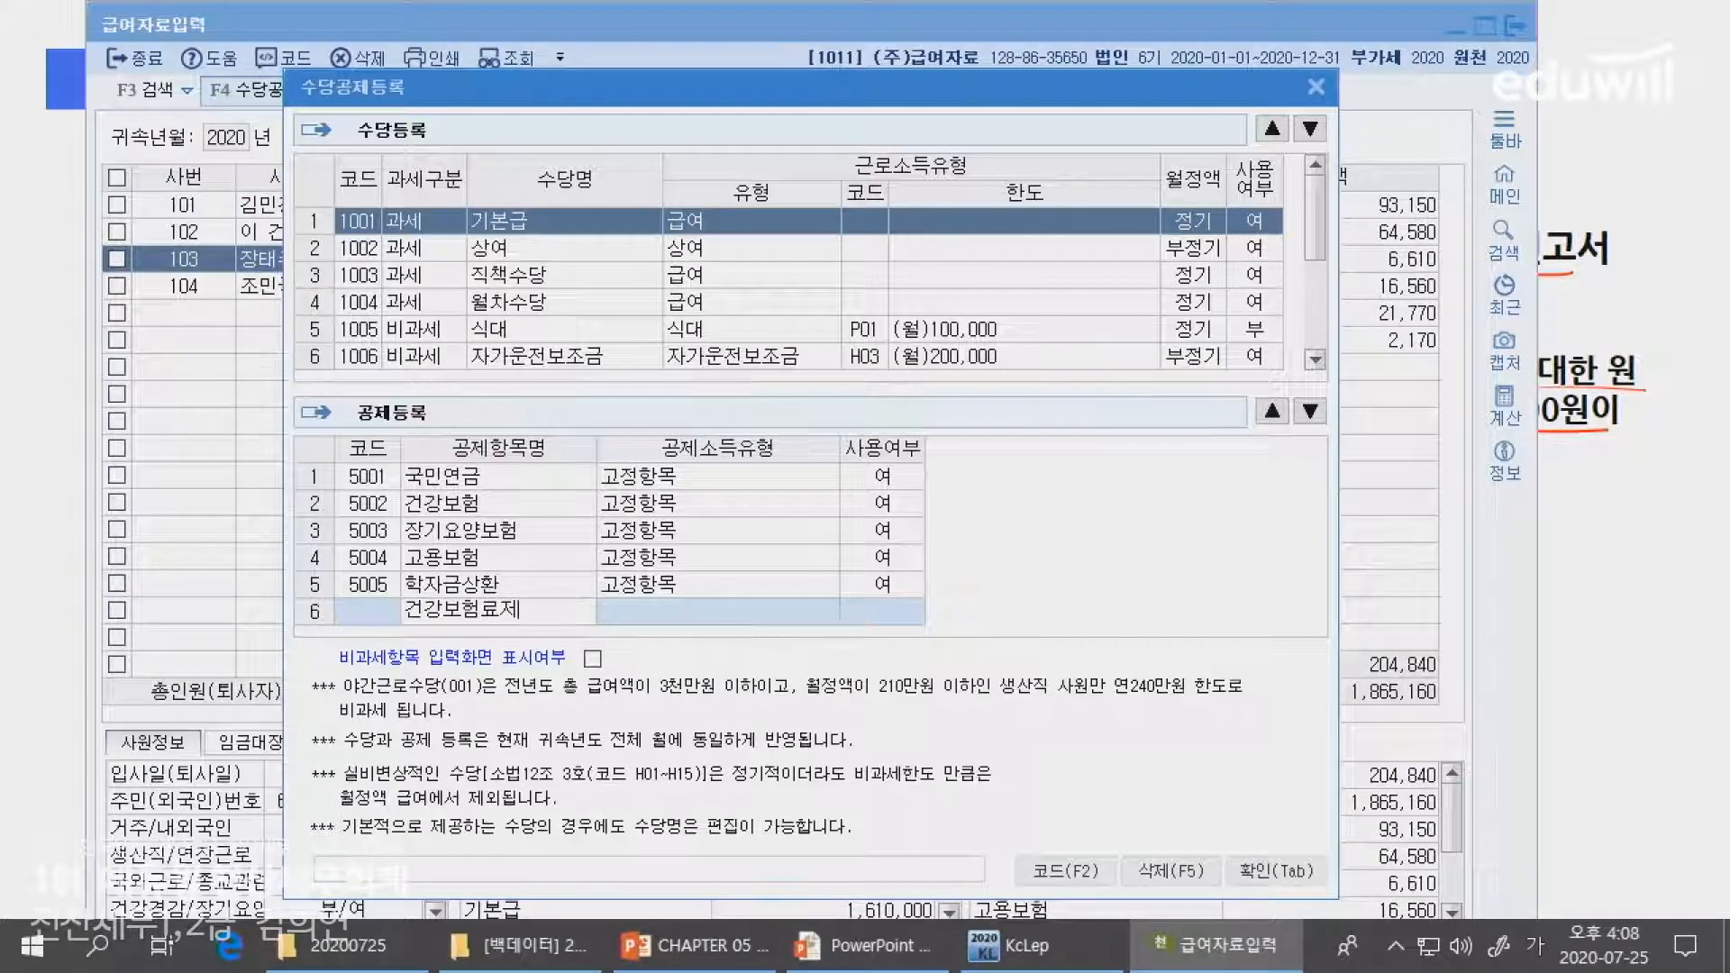
type("산")
key("Return")
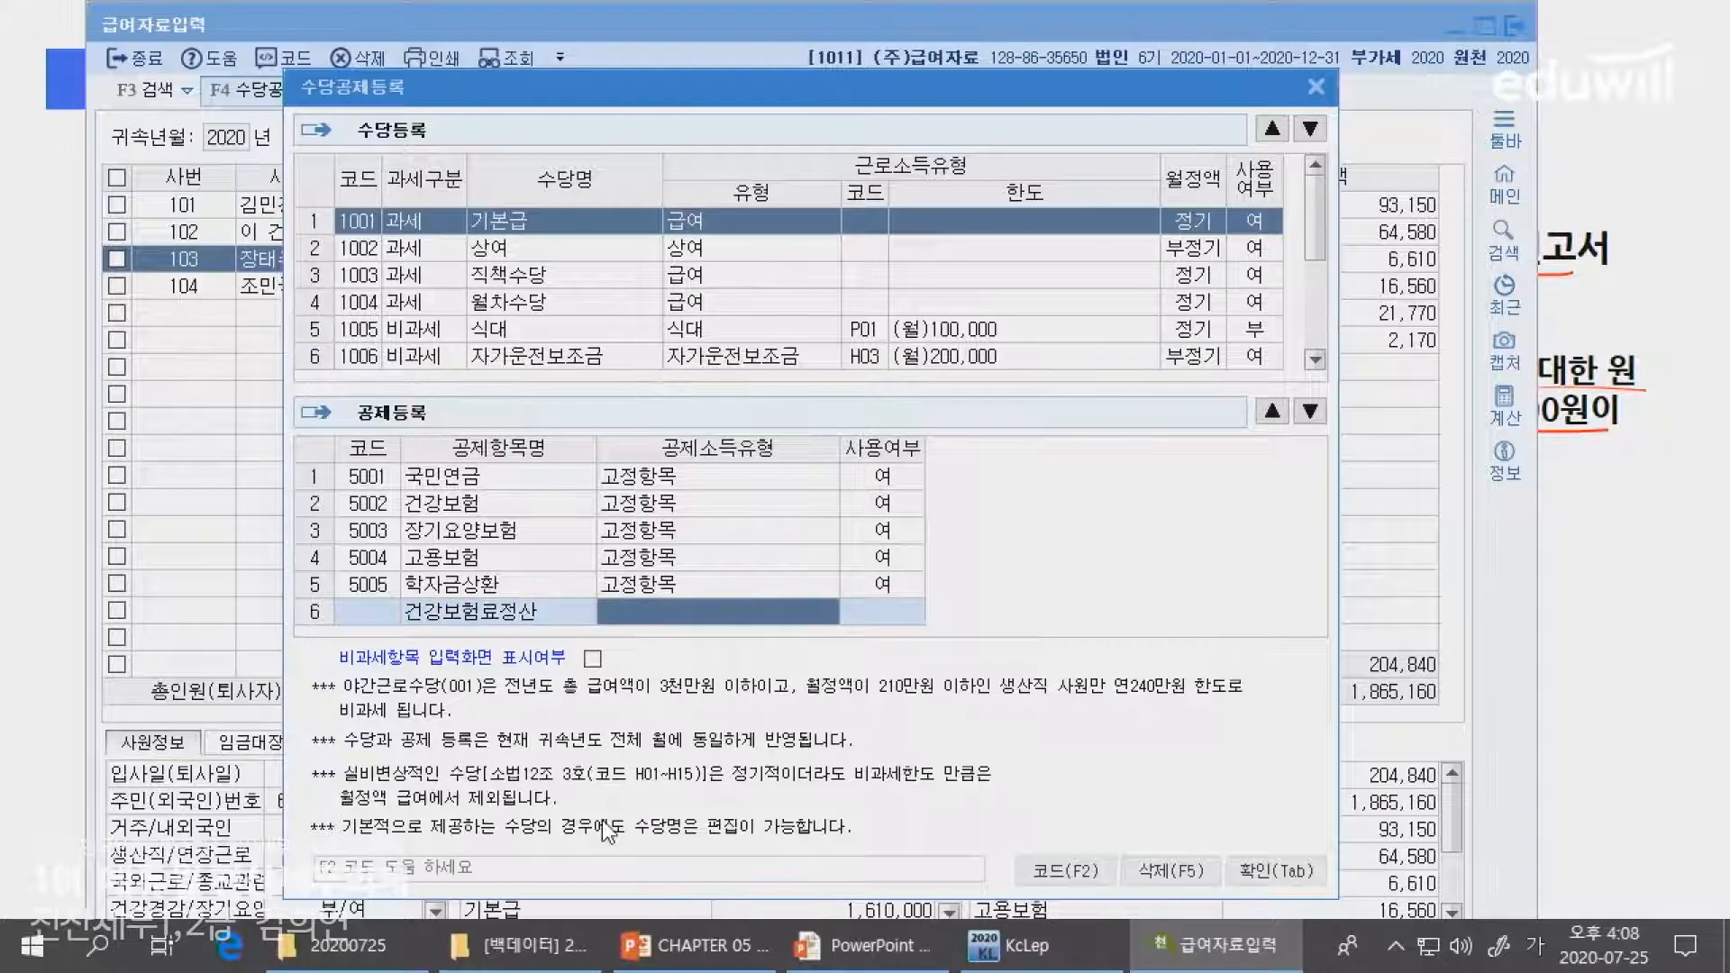
- Assign the 건강보험료정산 type to the new deduction item and set it in use (여)
key("F2")
key("Down")
key("Down")
key("Down")
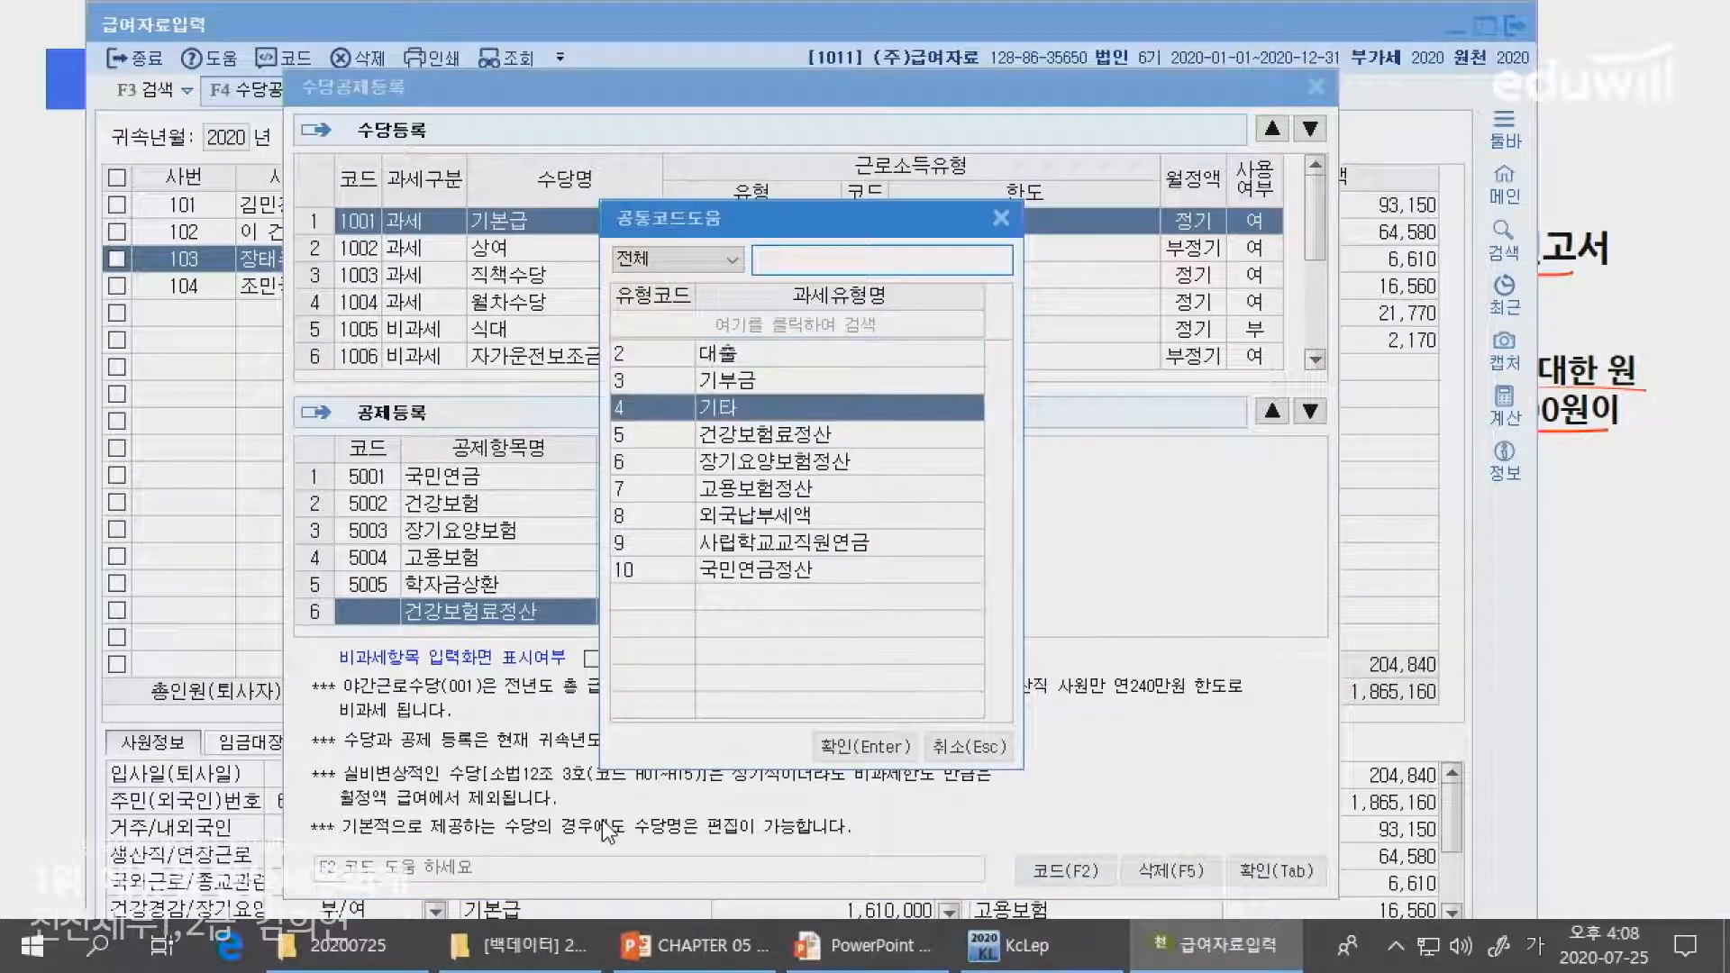
key("Return")
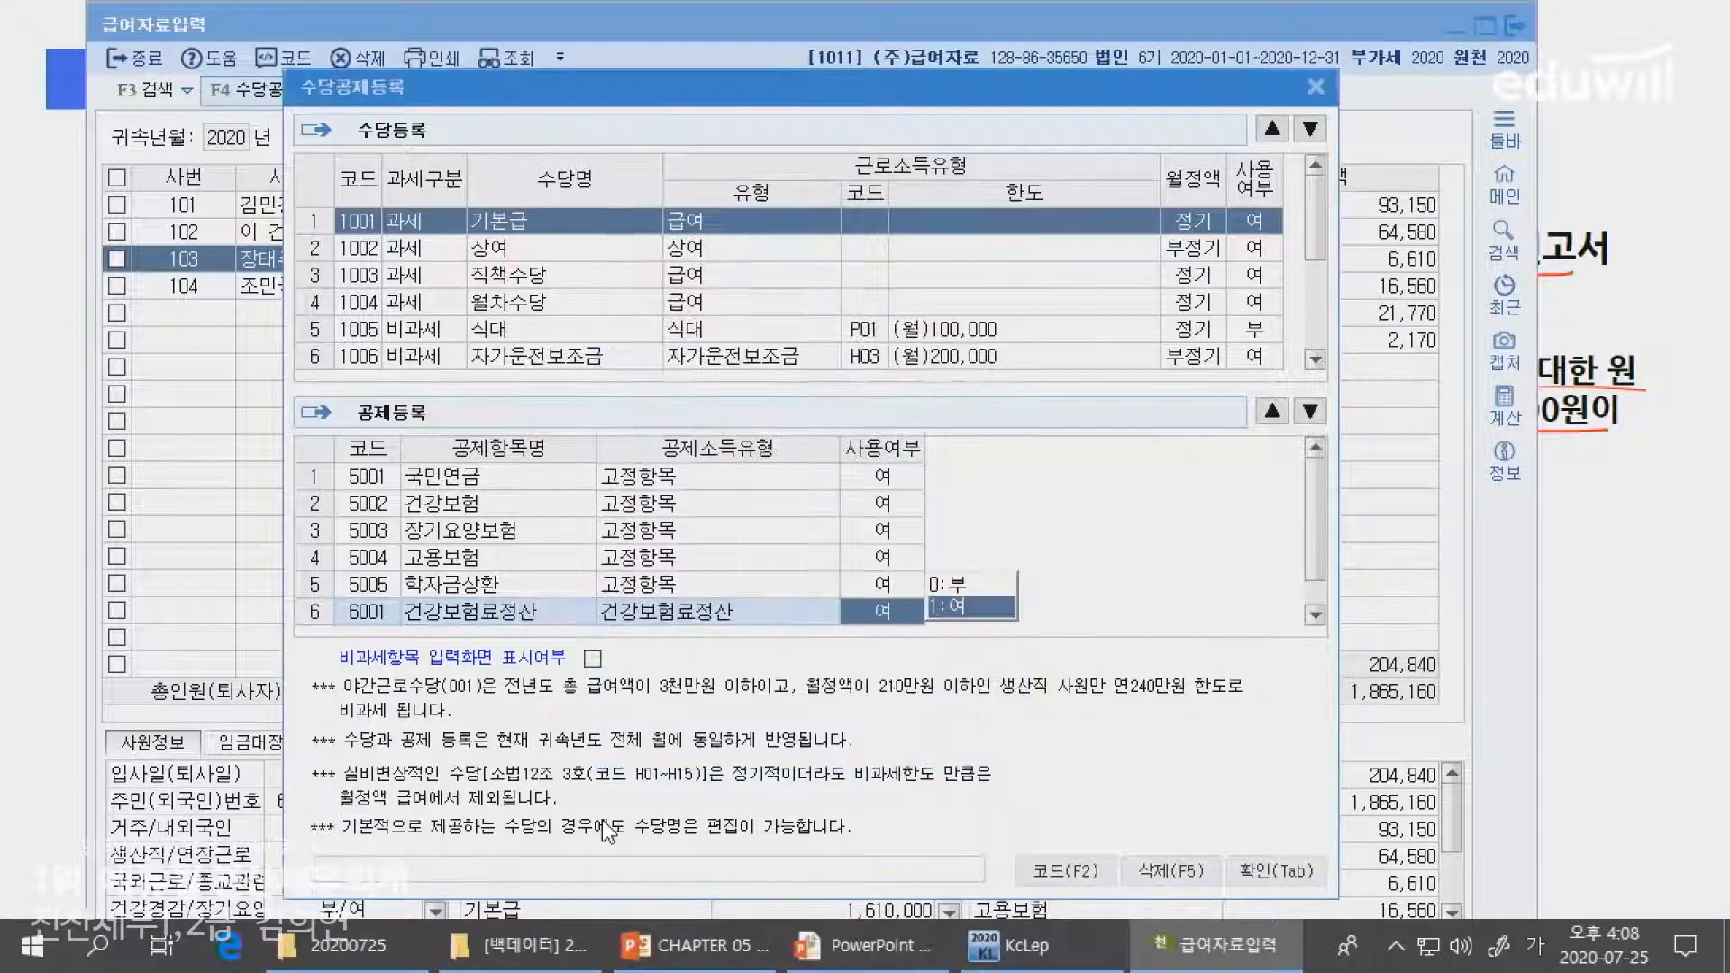
key("Return")
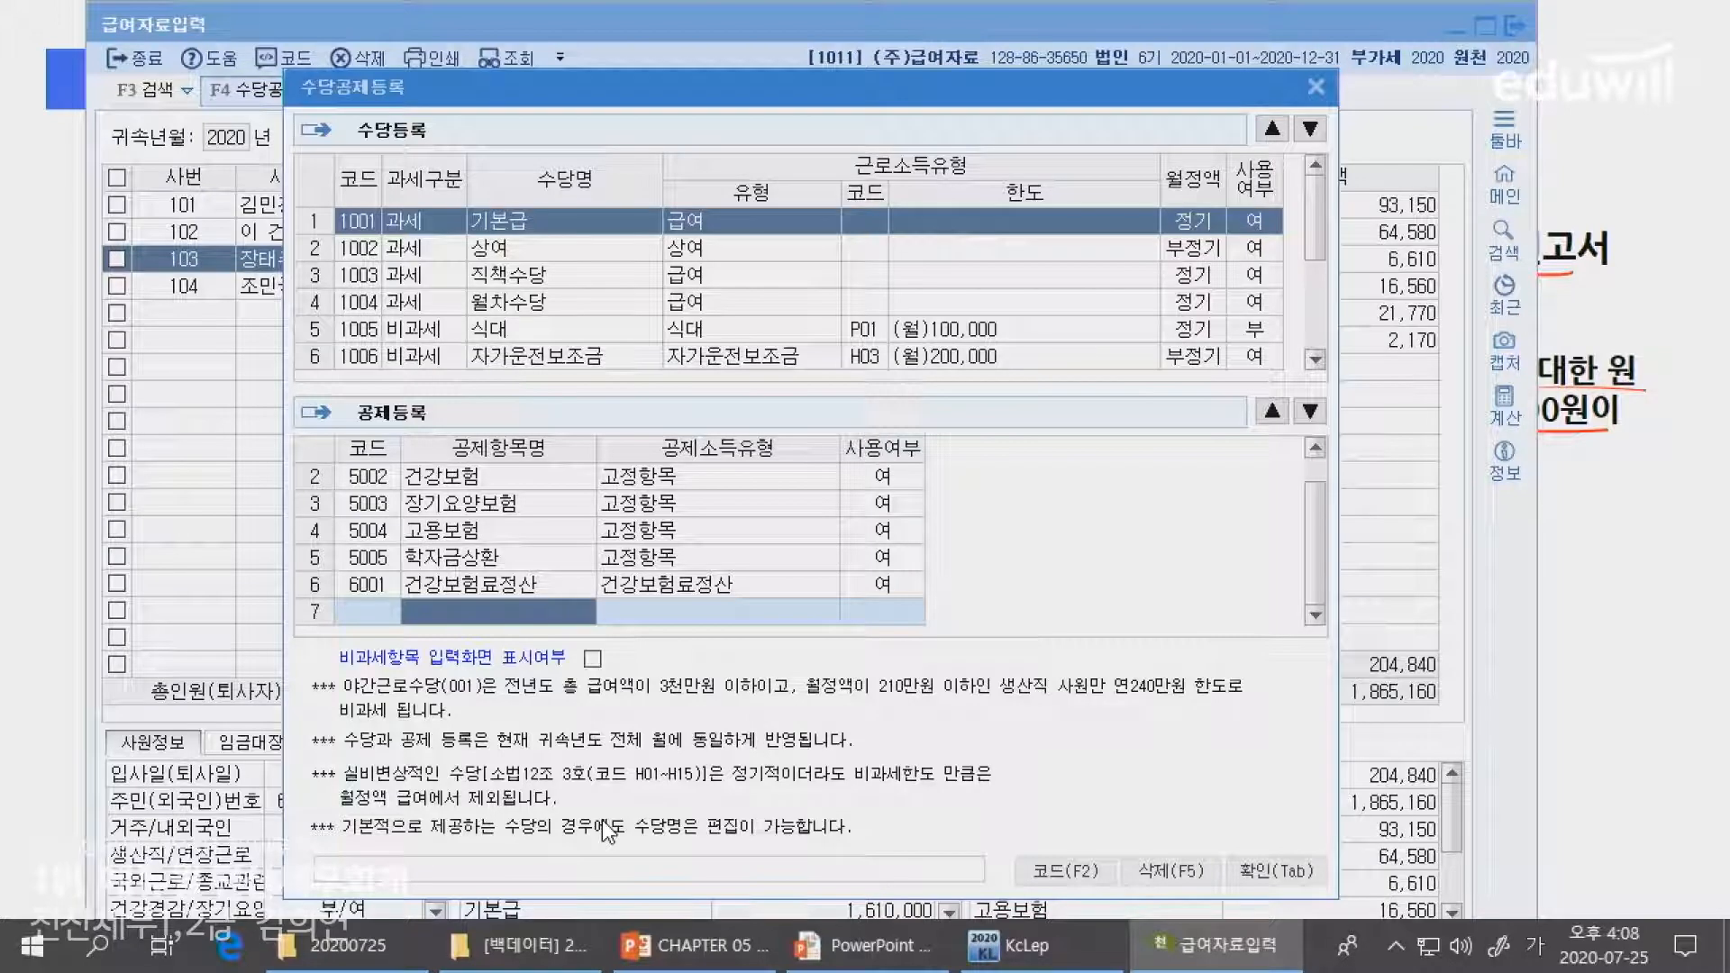
- Register 장기요양보험료정산 as a deduction item of type 장기요양보험정산, set in use (여)
type("장기요양")
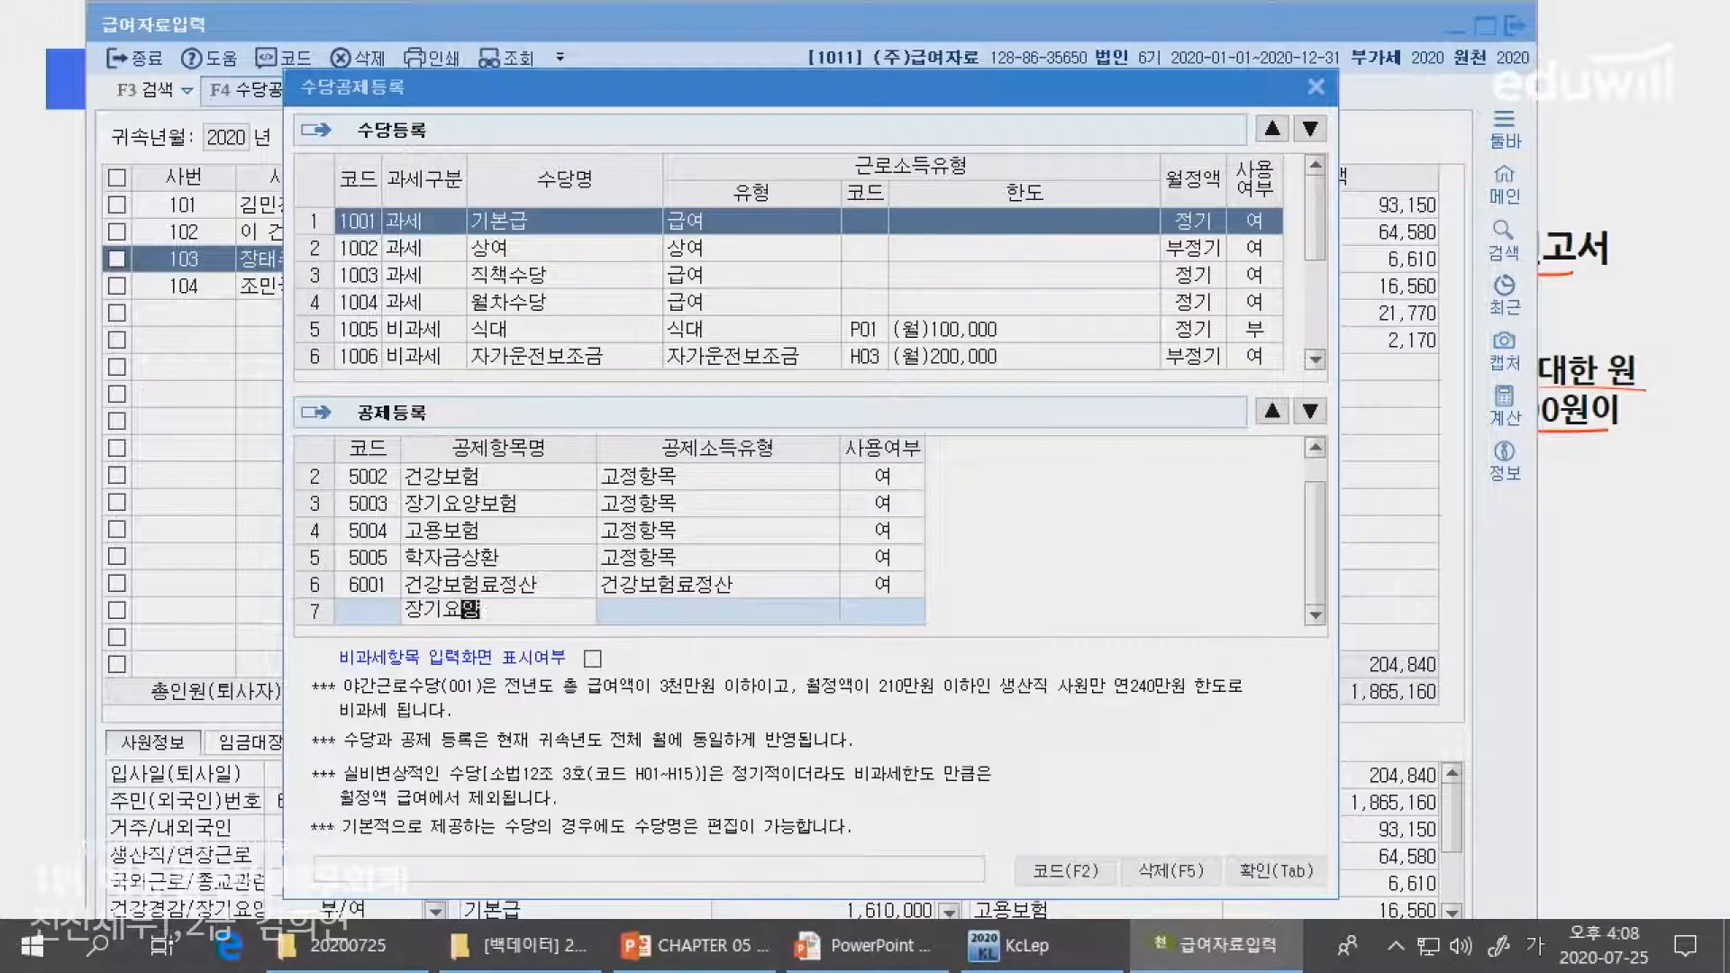
type("보험료")
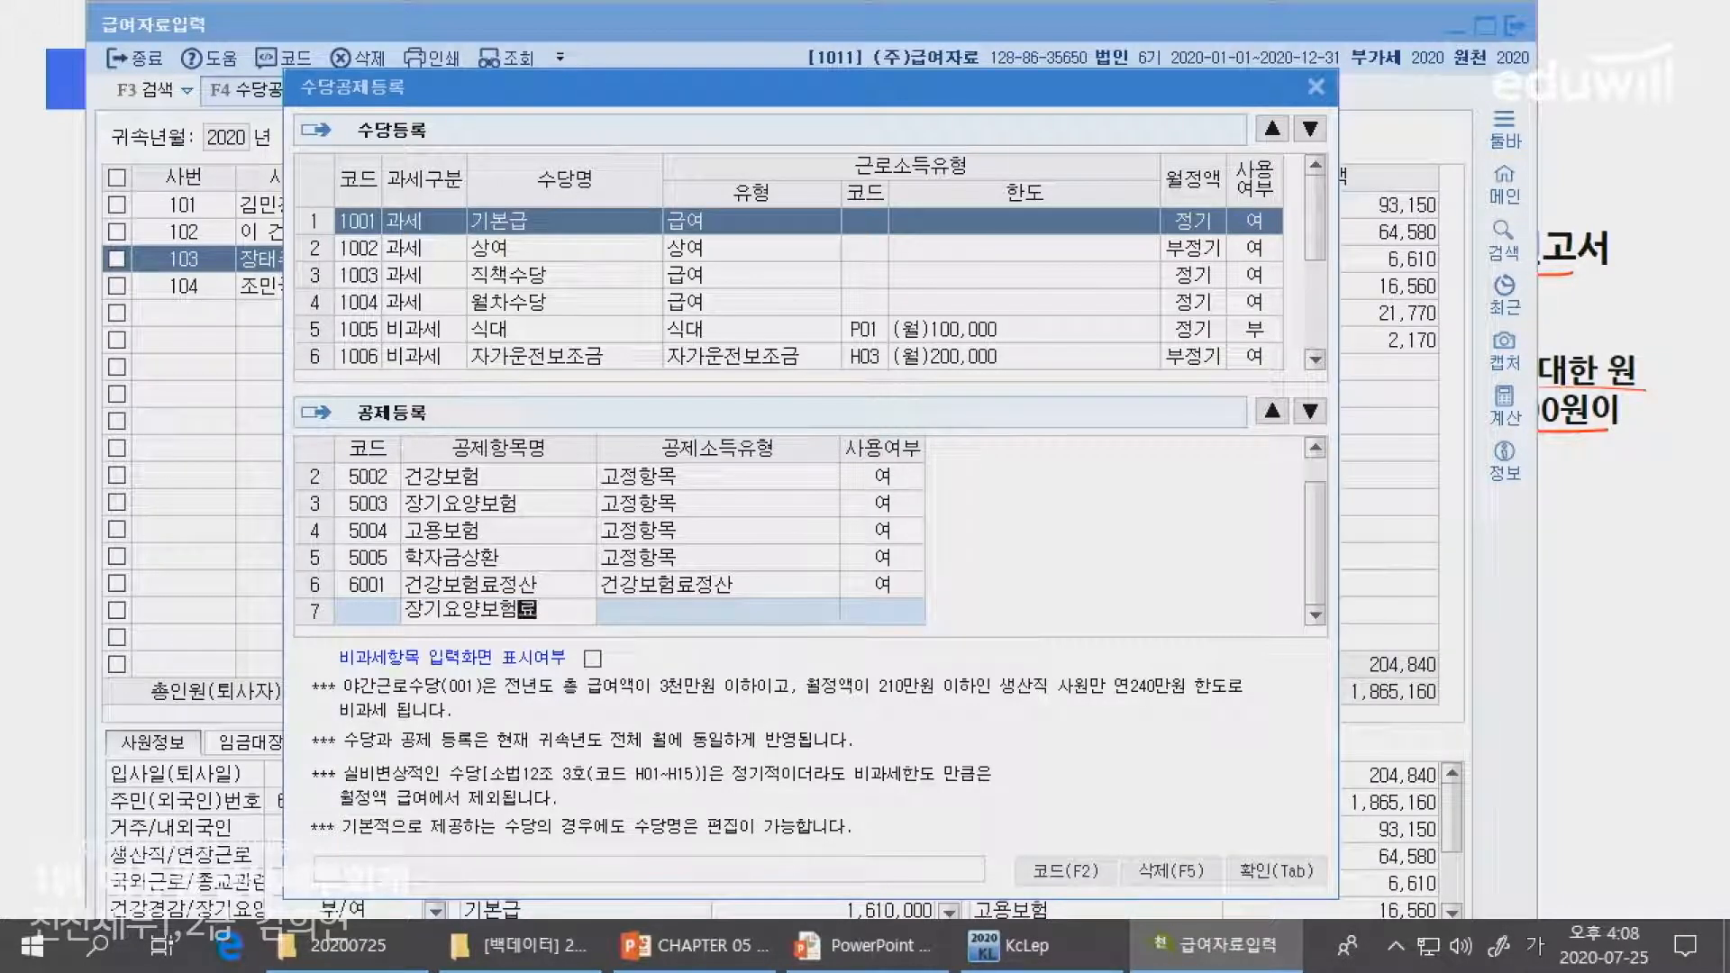
type("정산")
key("Return")
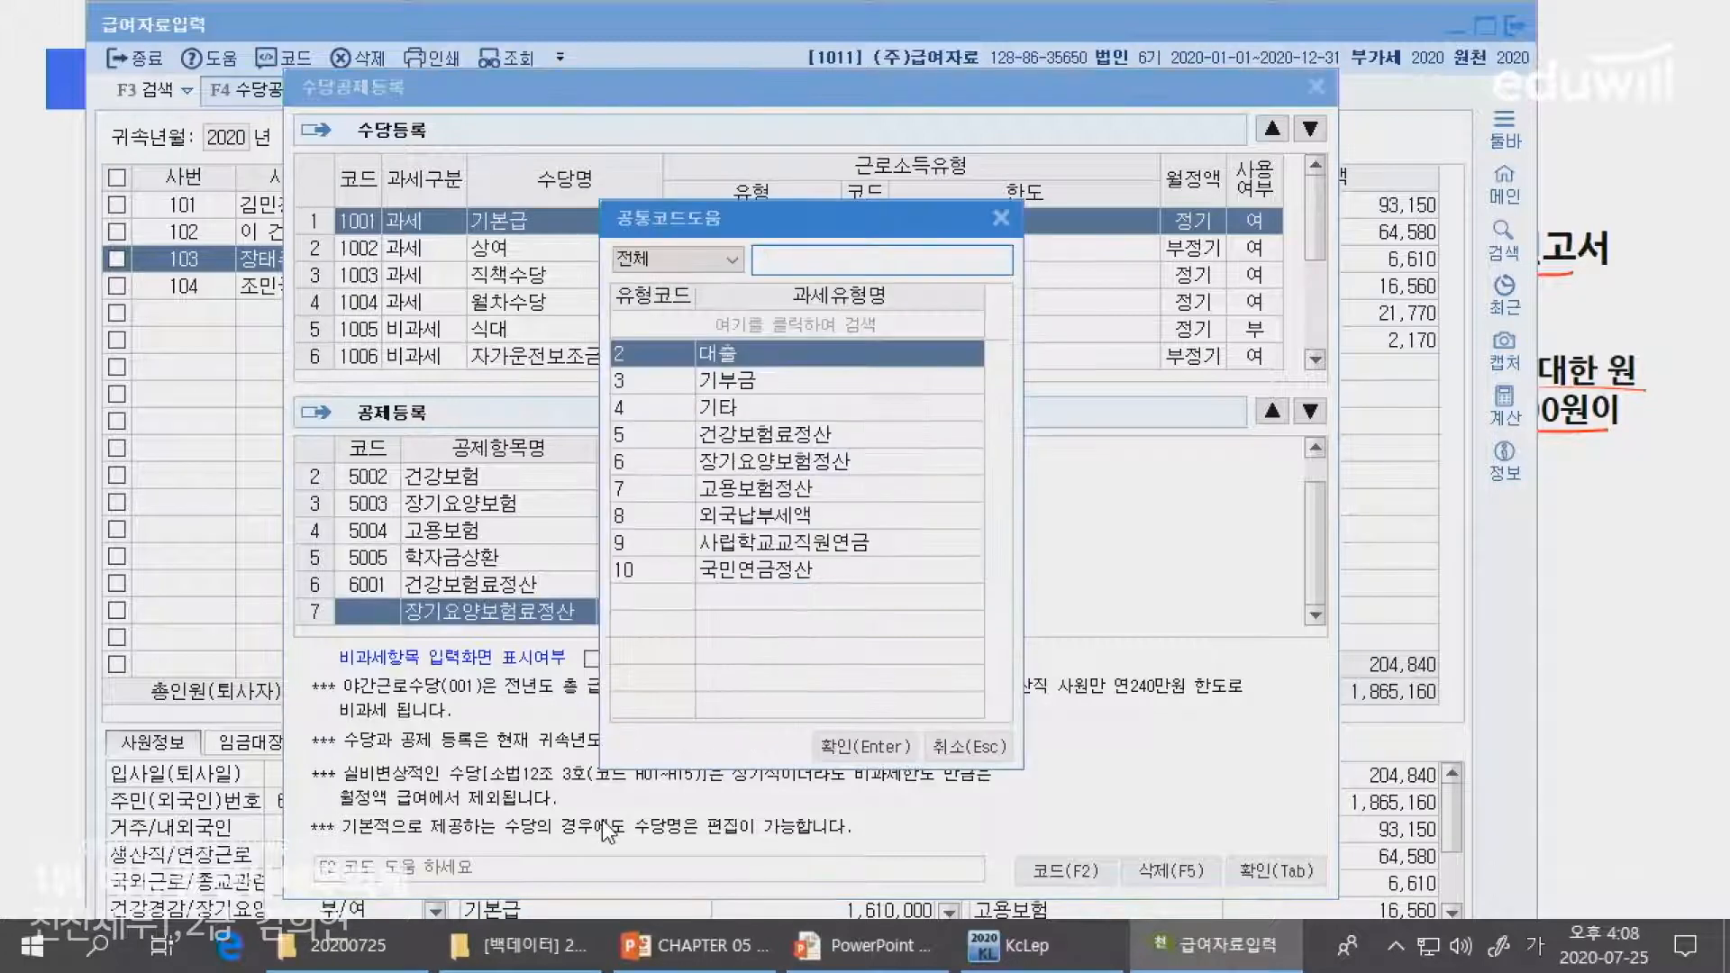
key("Down")
key("Down")
key("Down")
key("Down")
key("Down")
key("Return")
key("Return")
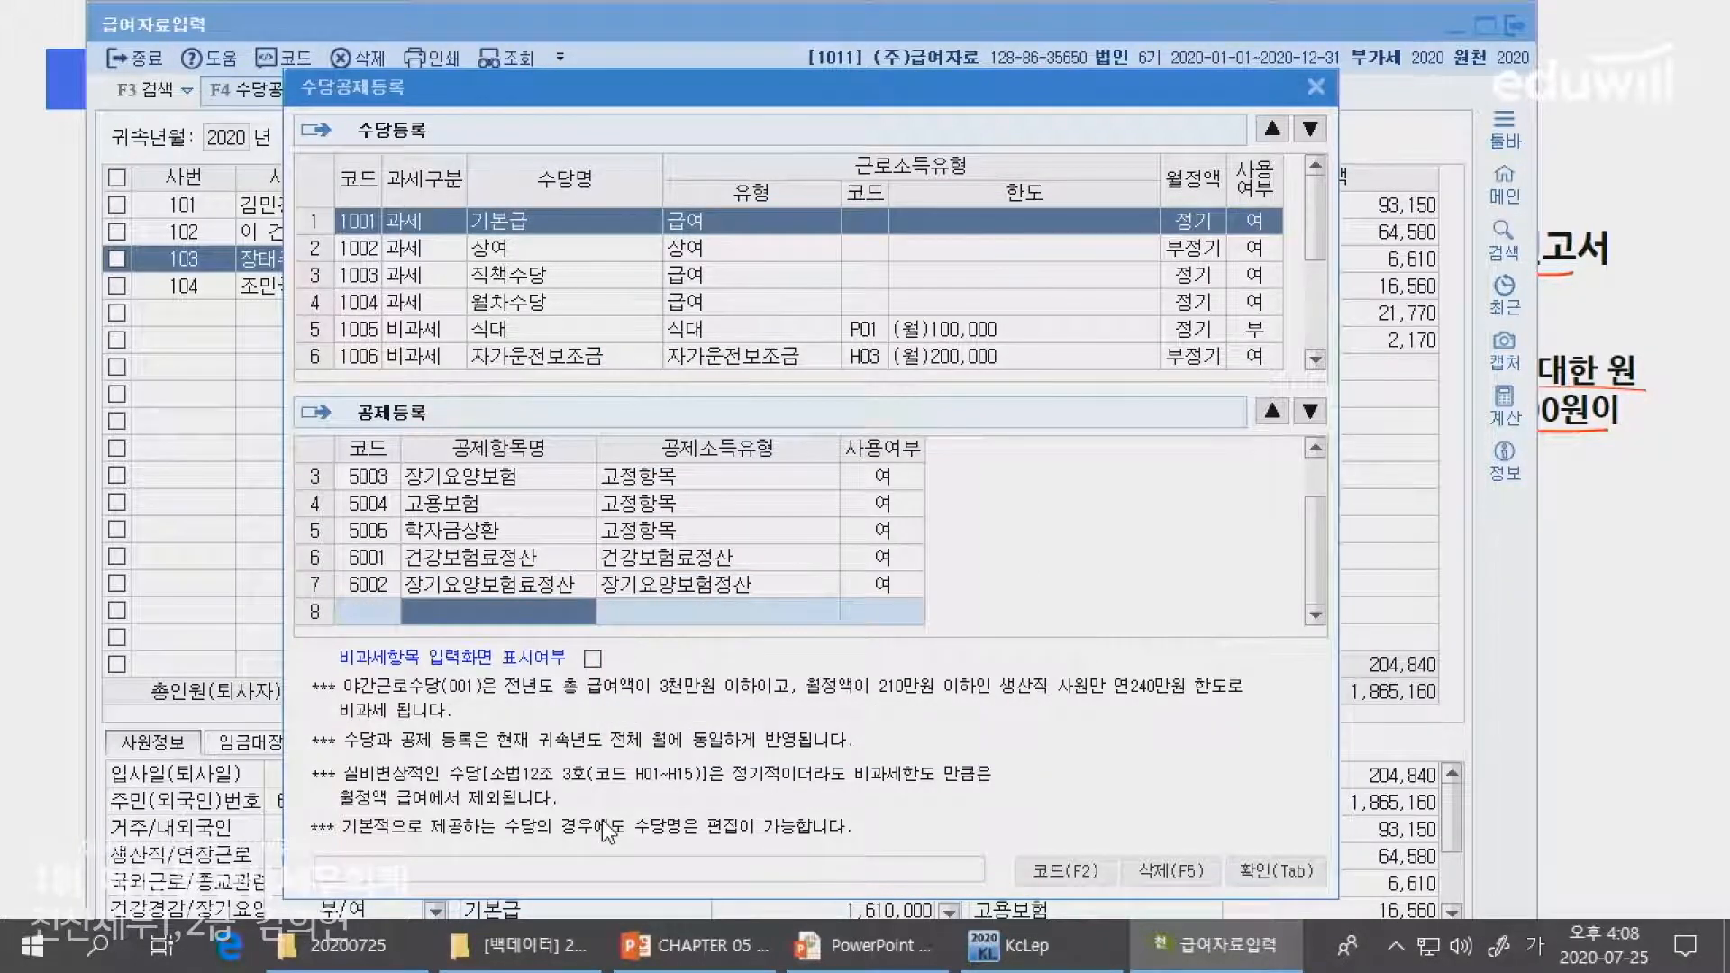
- Register 고용보험정산 as a deduction item of type 고용보험정산, in use (여), and save the deduction settings
type("경용보험정산")
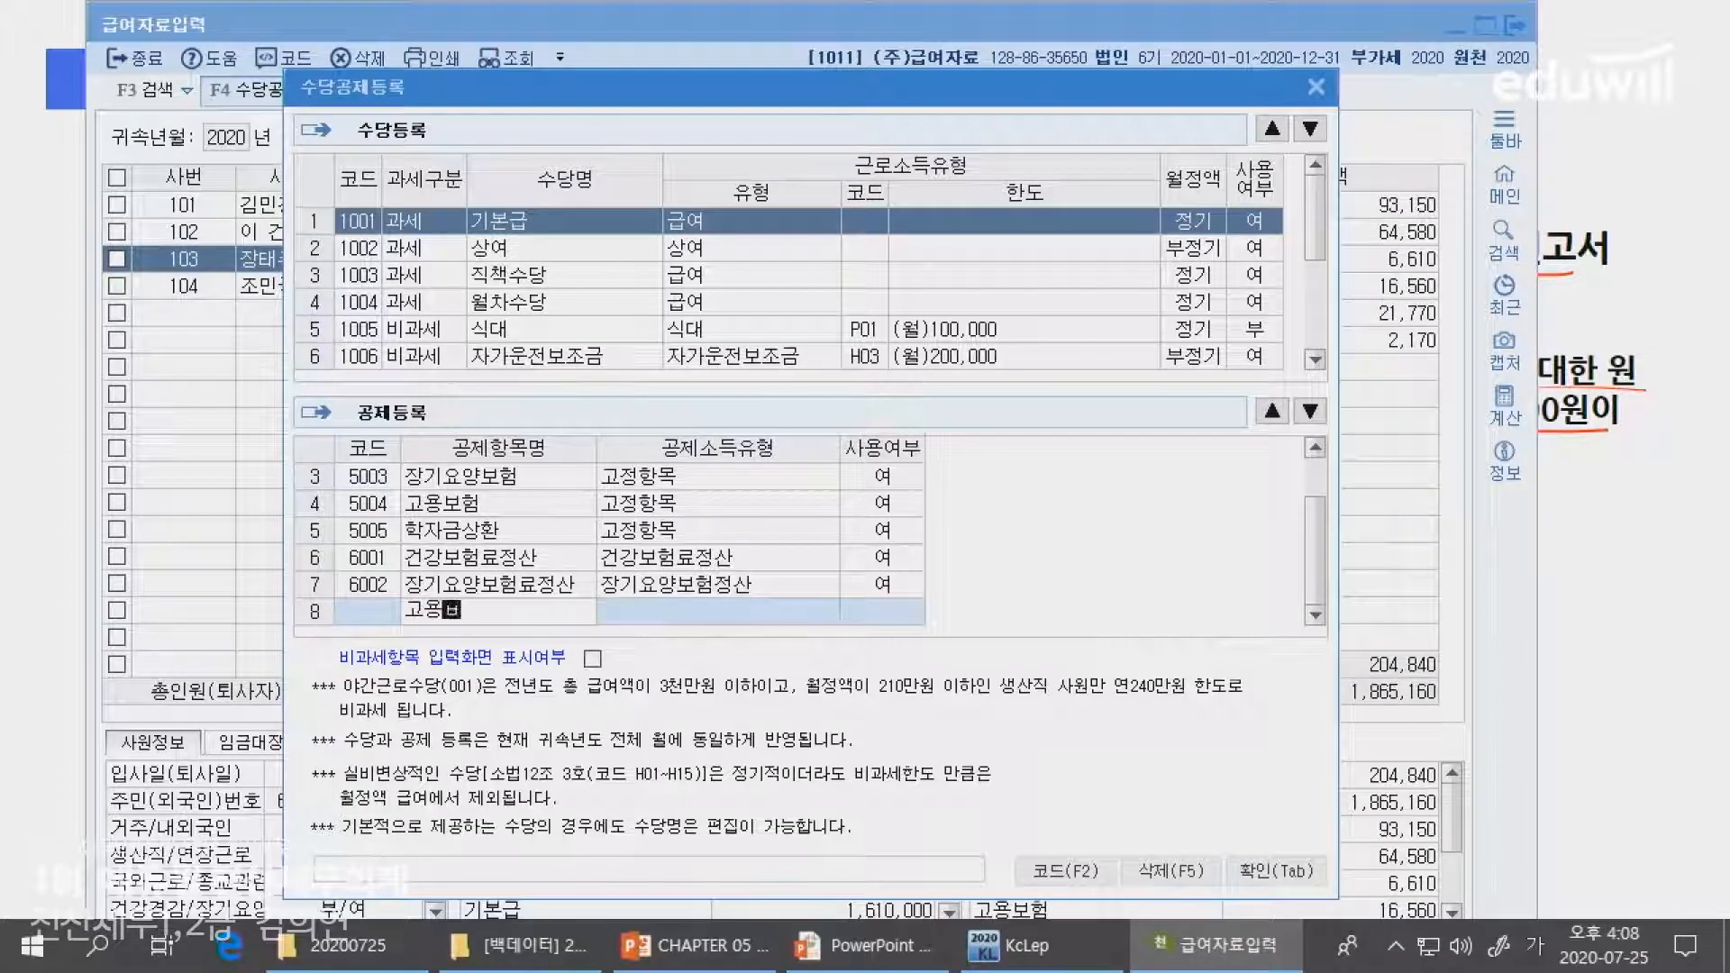
key("Return")
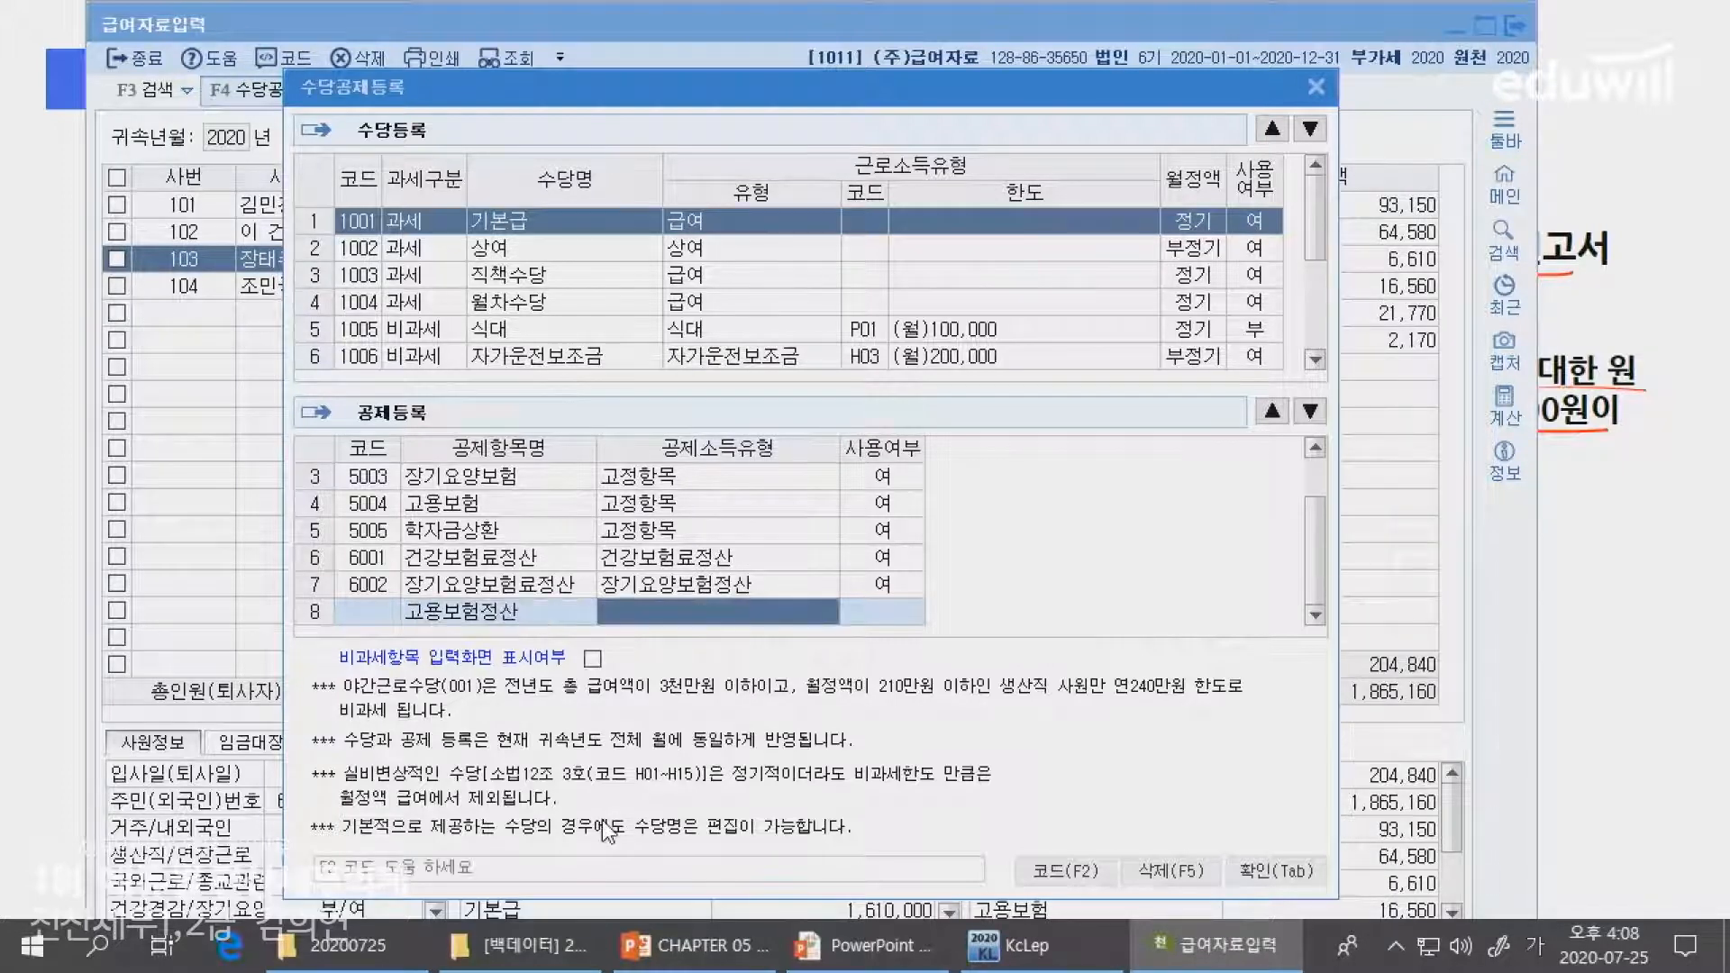
key("F2")
key("Down")
key("Down")
key("Down")
key("Down")
key("Down")
key("Return")
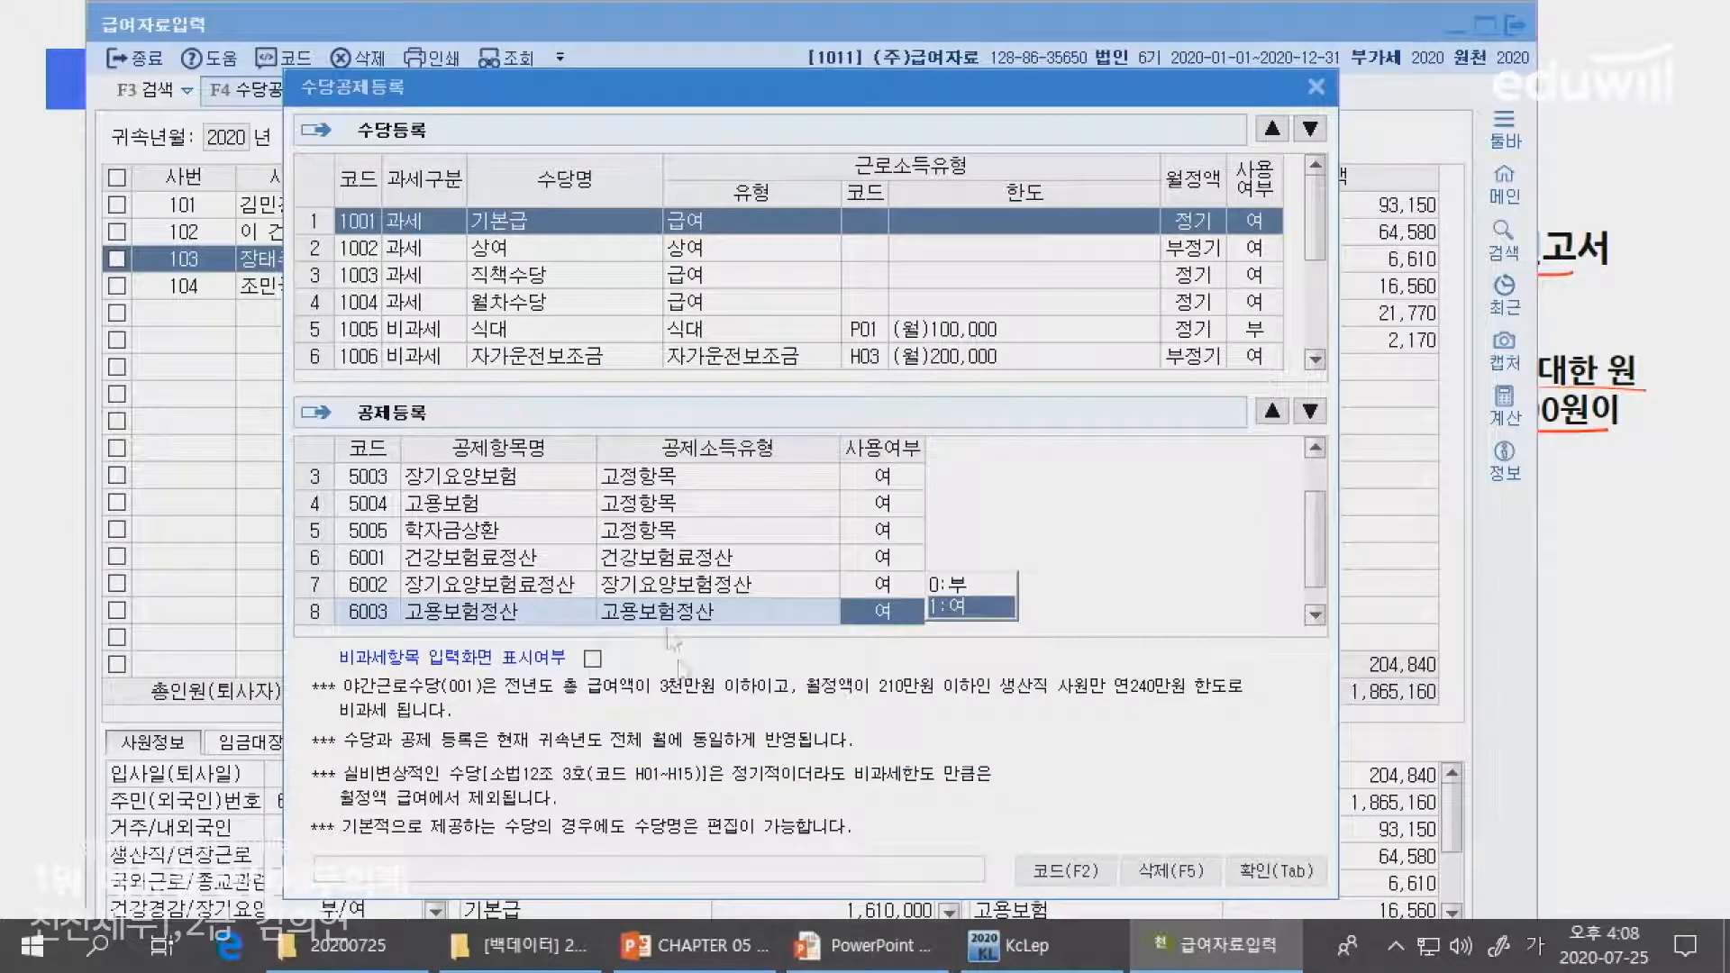
key("Tab")
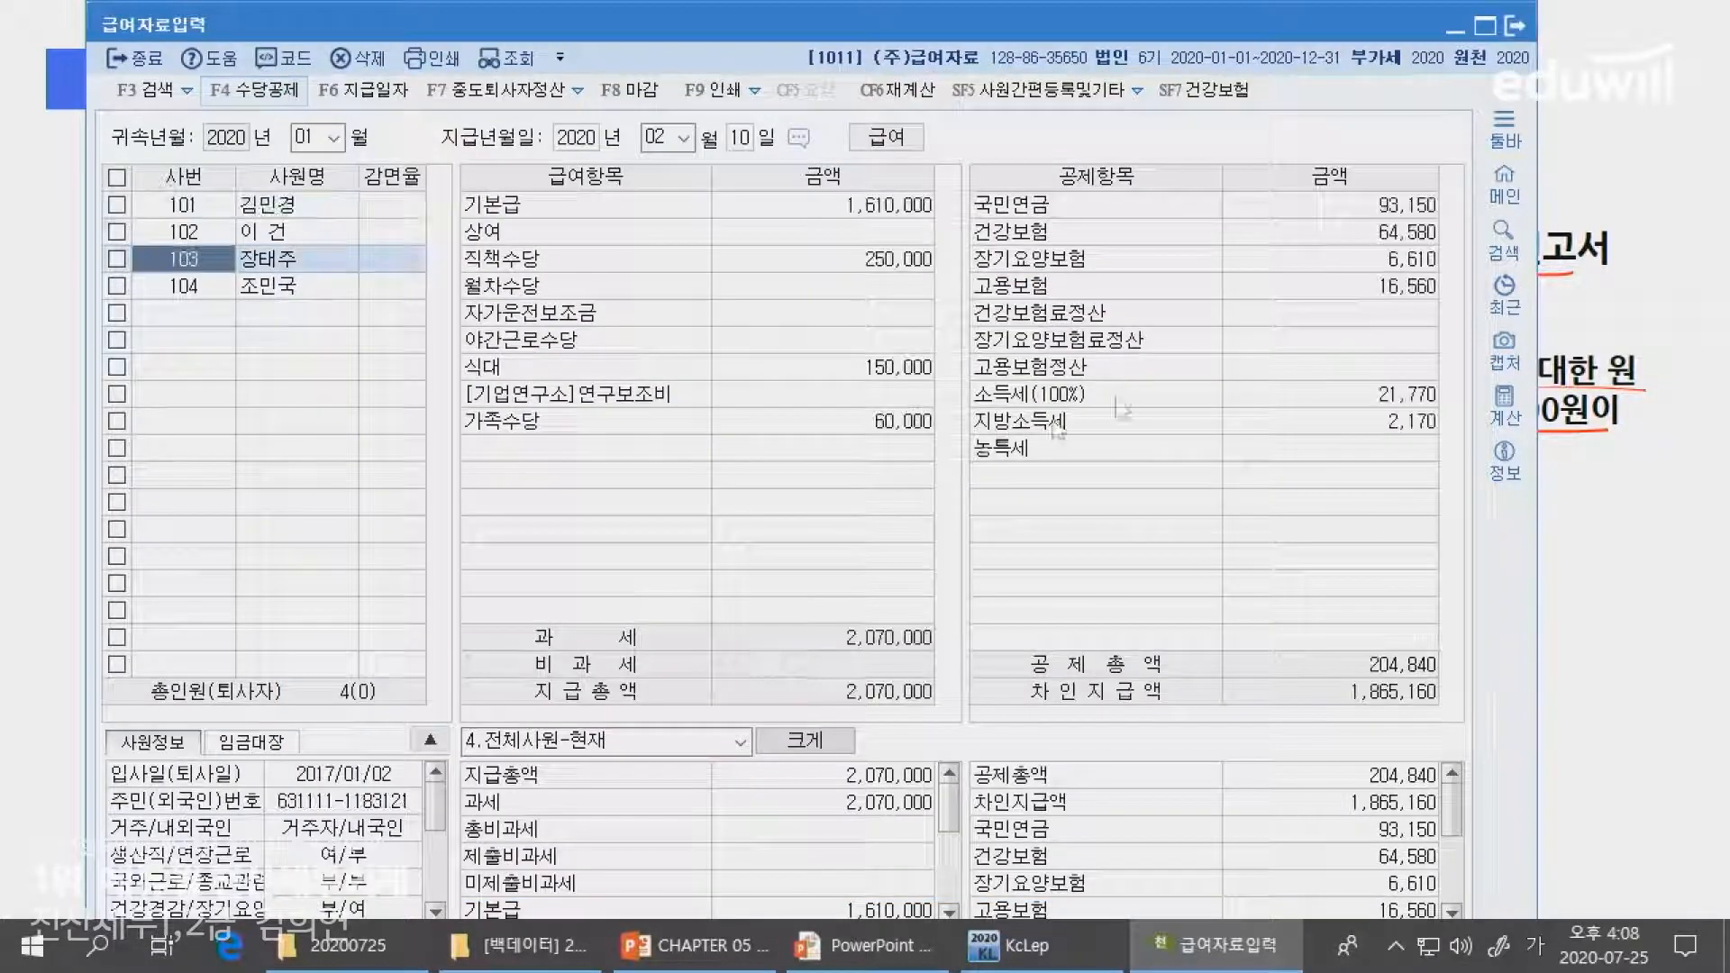
- Check the settlement amounts on the exercise slide, enter 150,000 as employee 103's 건강보험료정산, and return to the slide
left_click(1710, 547)
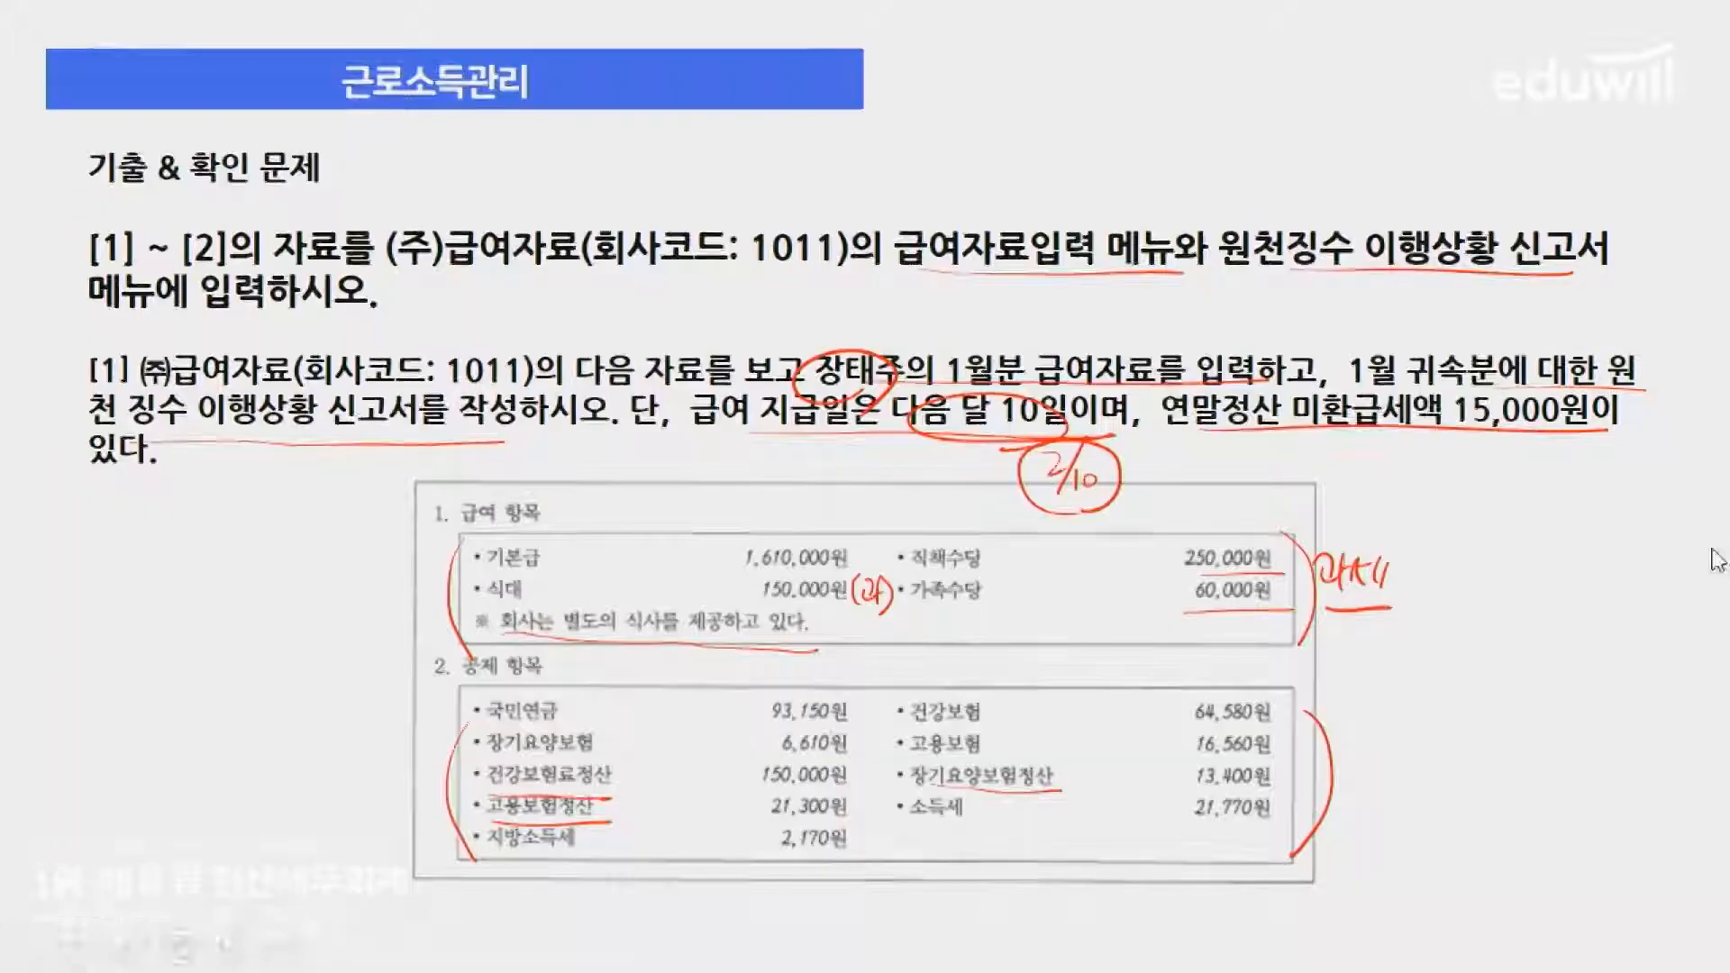
key("alt+Tab")
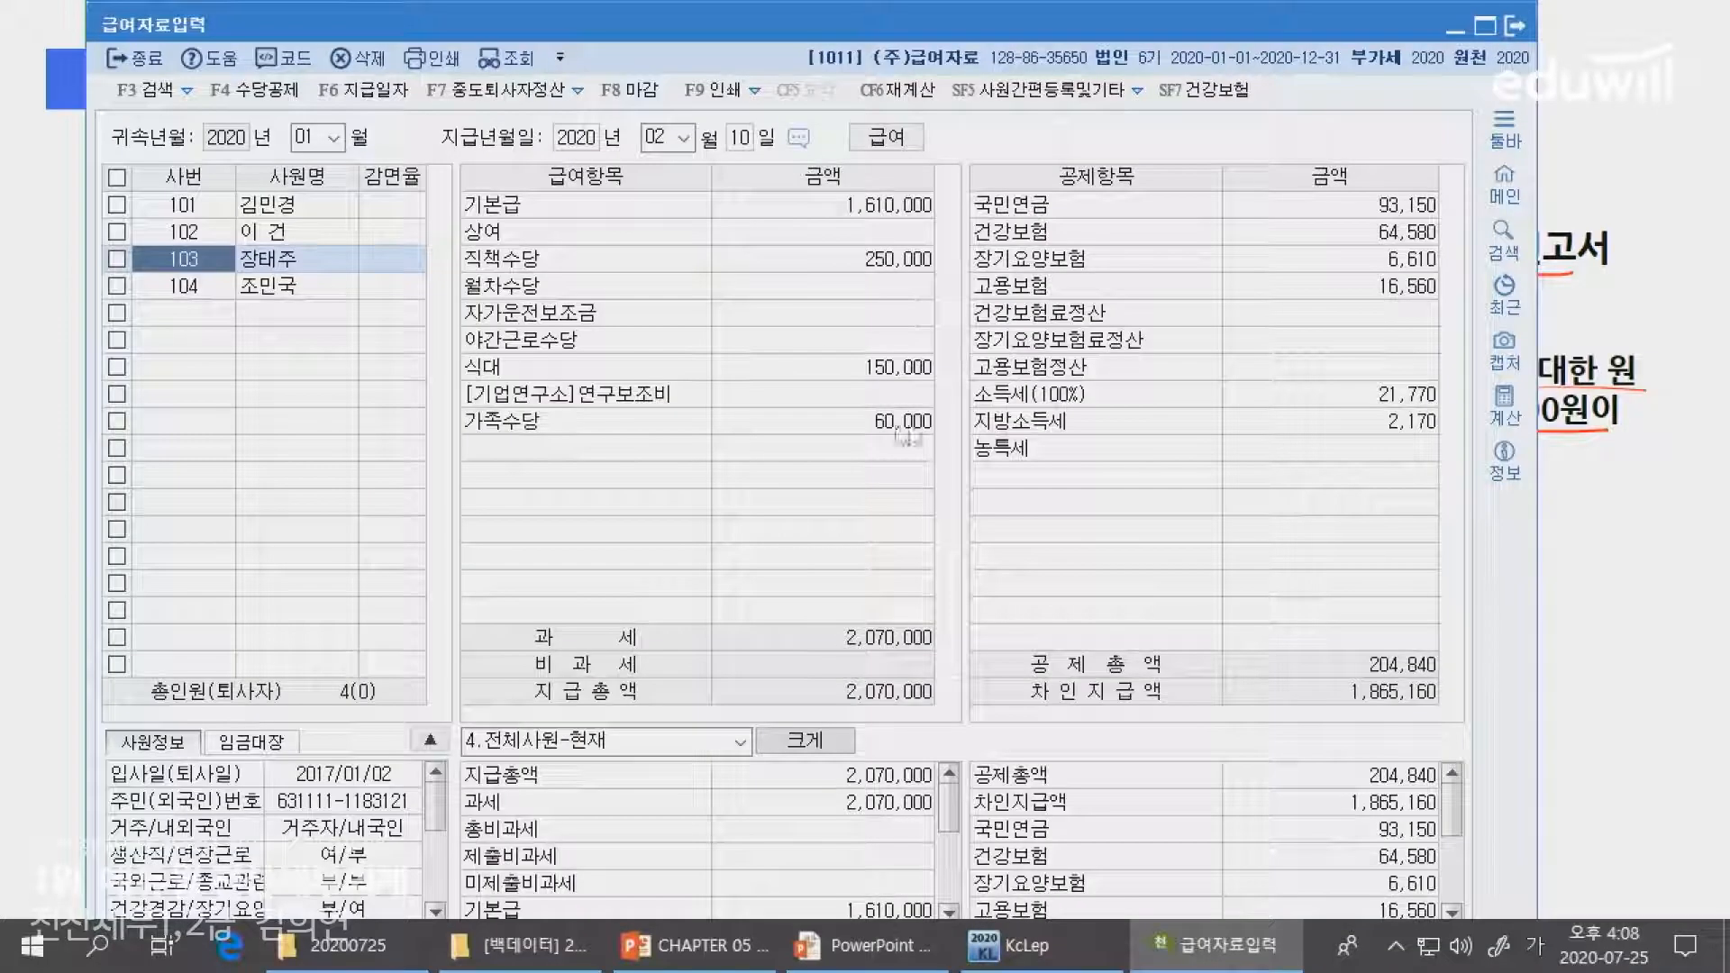
key("alt+Tab")
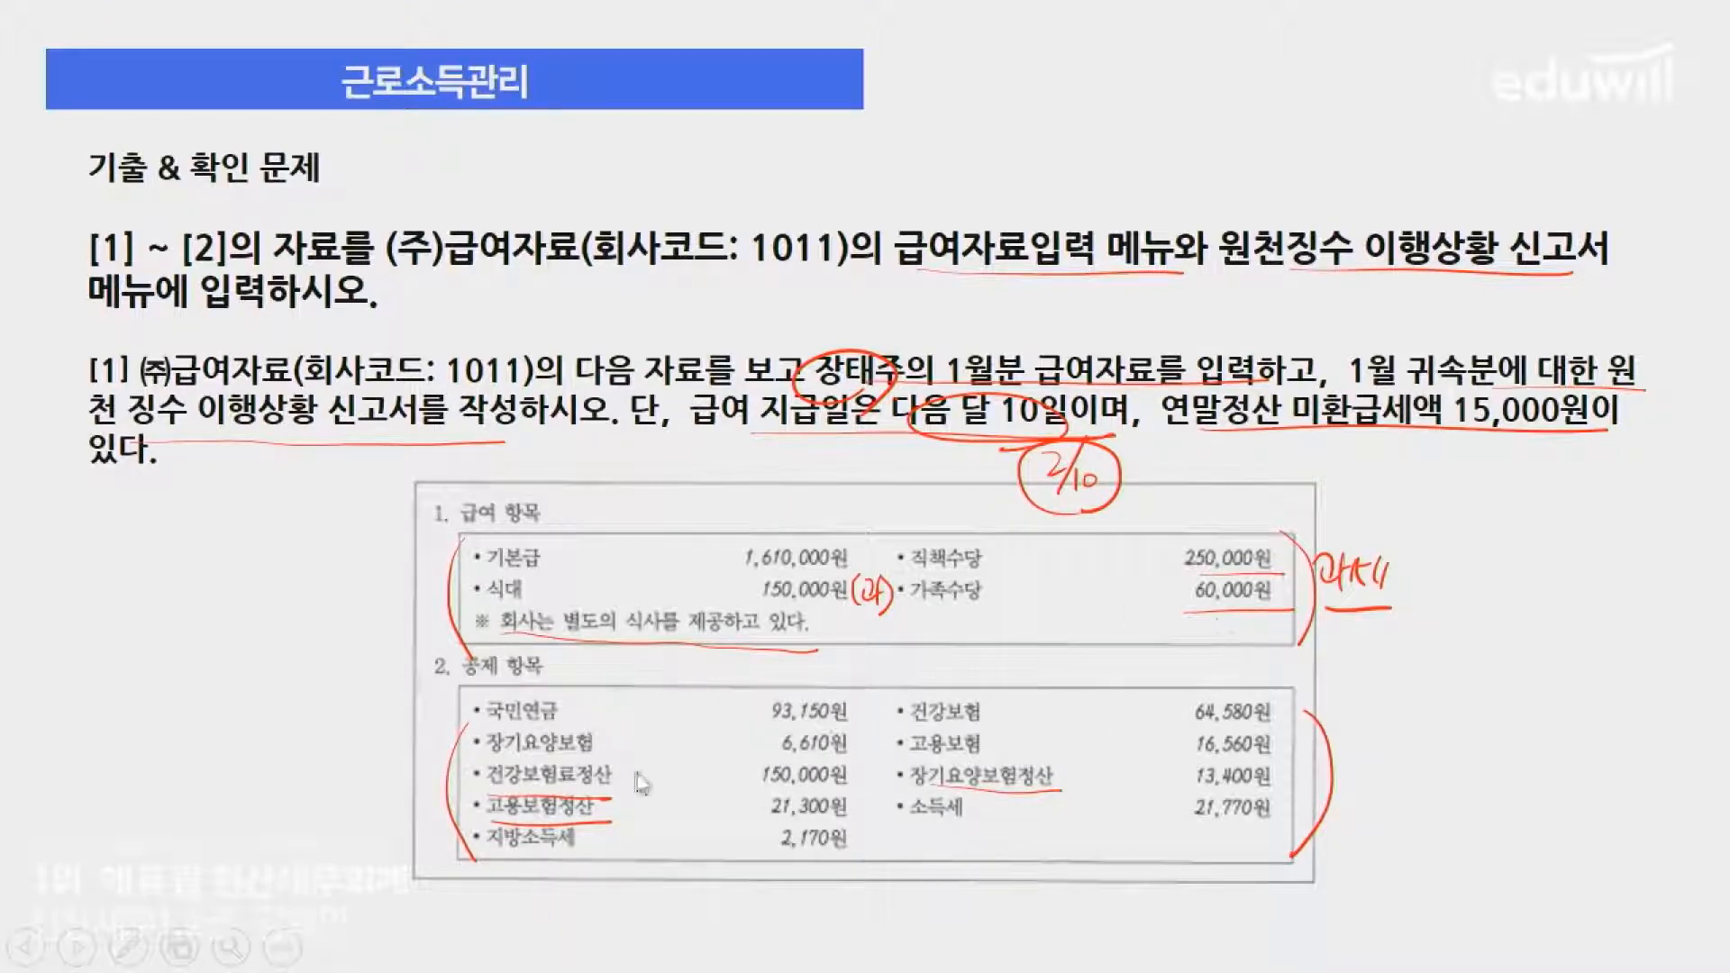
key("alt+Tab")
left_click(1337, 317)
type("150000")
key("Return")
key("alt+Tab")
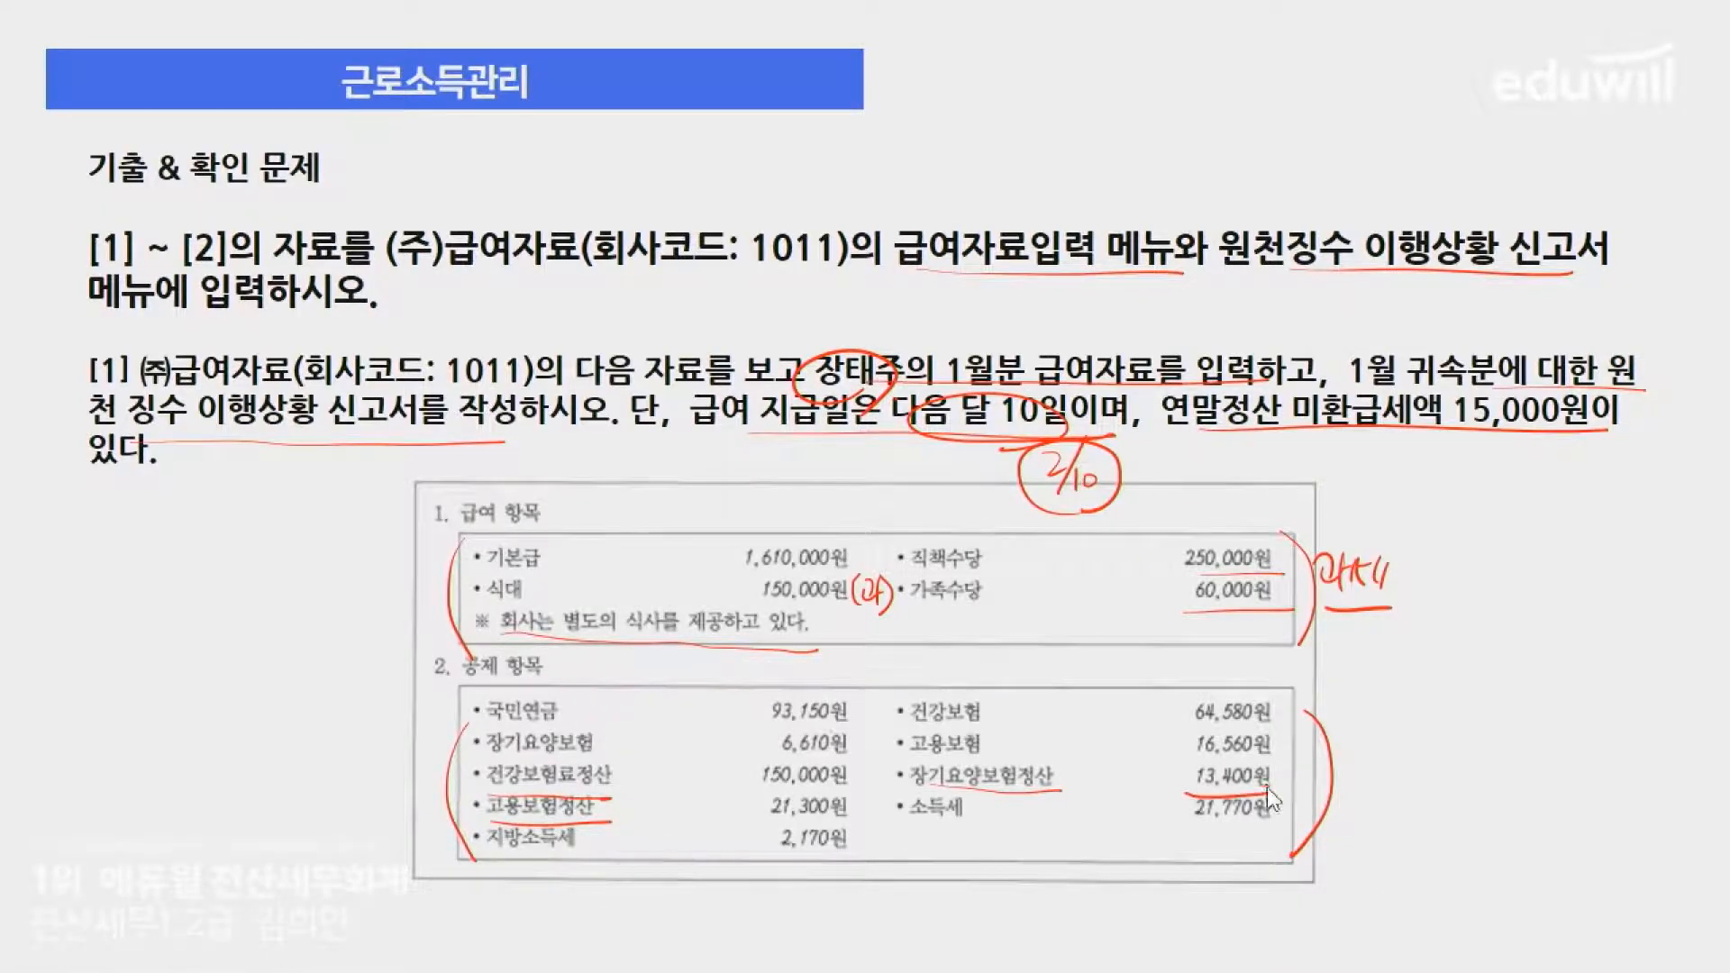
- Enter 13,400 as employee 103's 장기요양보험료정산 and 21,300 as 고용보험정산, marking the 고용보험정산 amount on the exercise slide
key("alt+Tab")
type("13400")
key("Return")
key("alt+Tab")
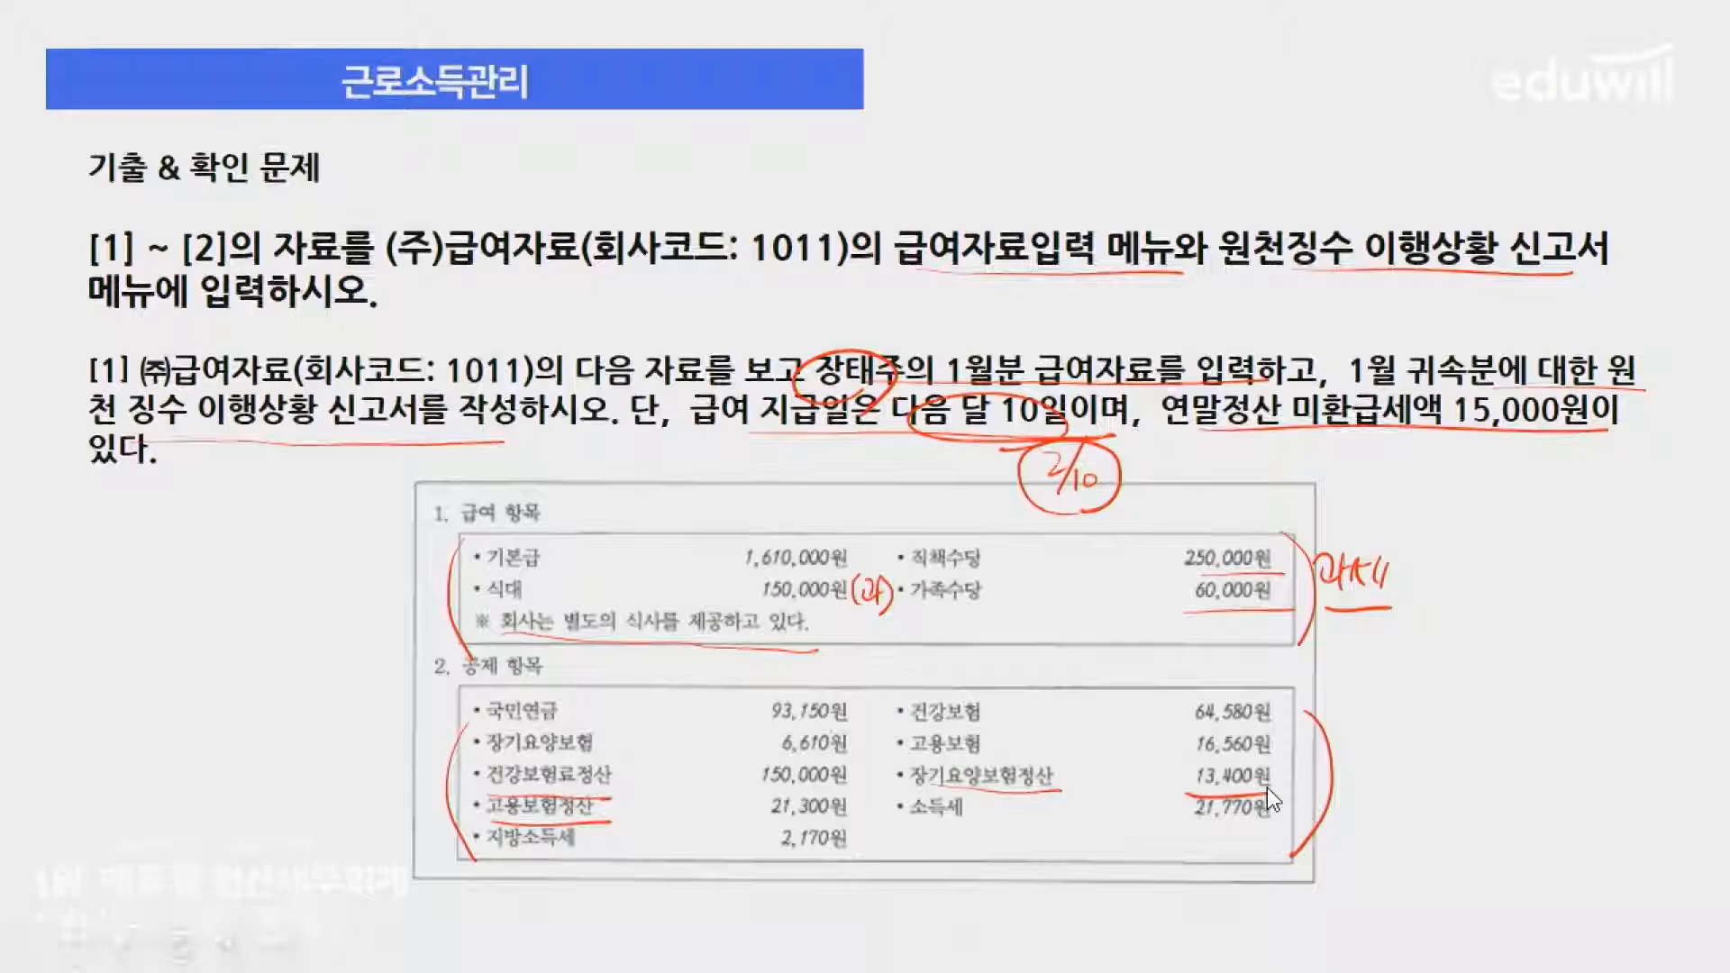
left_click_drag(757, 820, 860, 820)
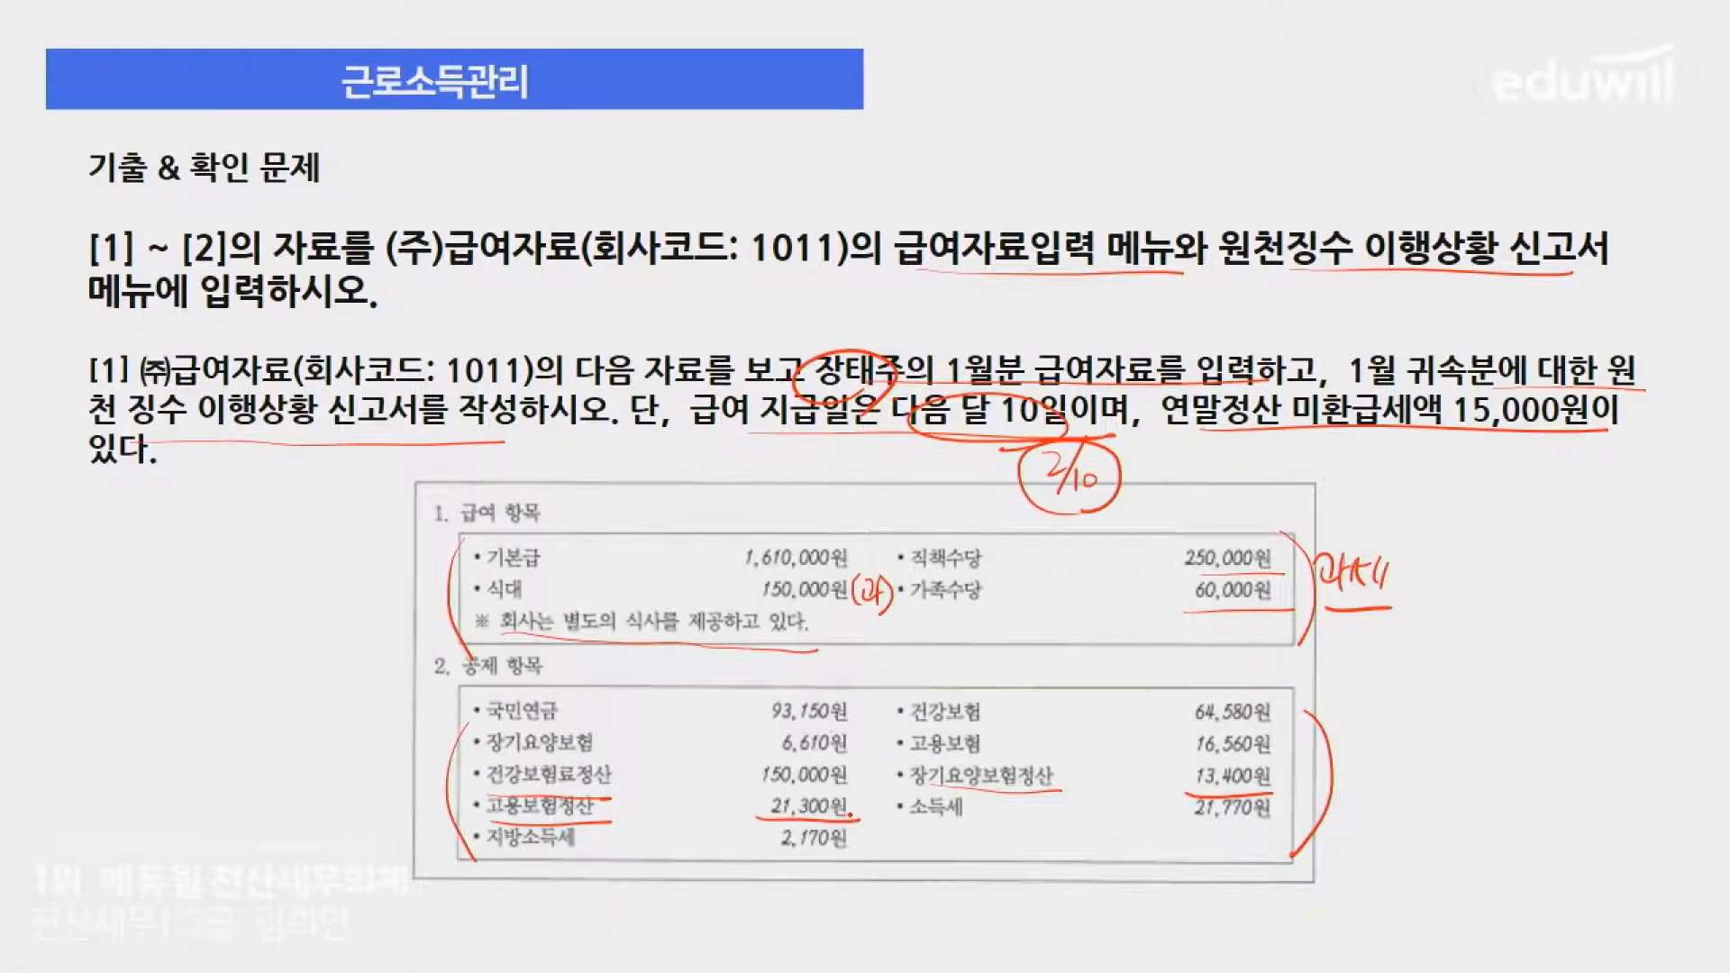
key("alt+Tab")
type("21300")
key("Return")
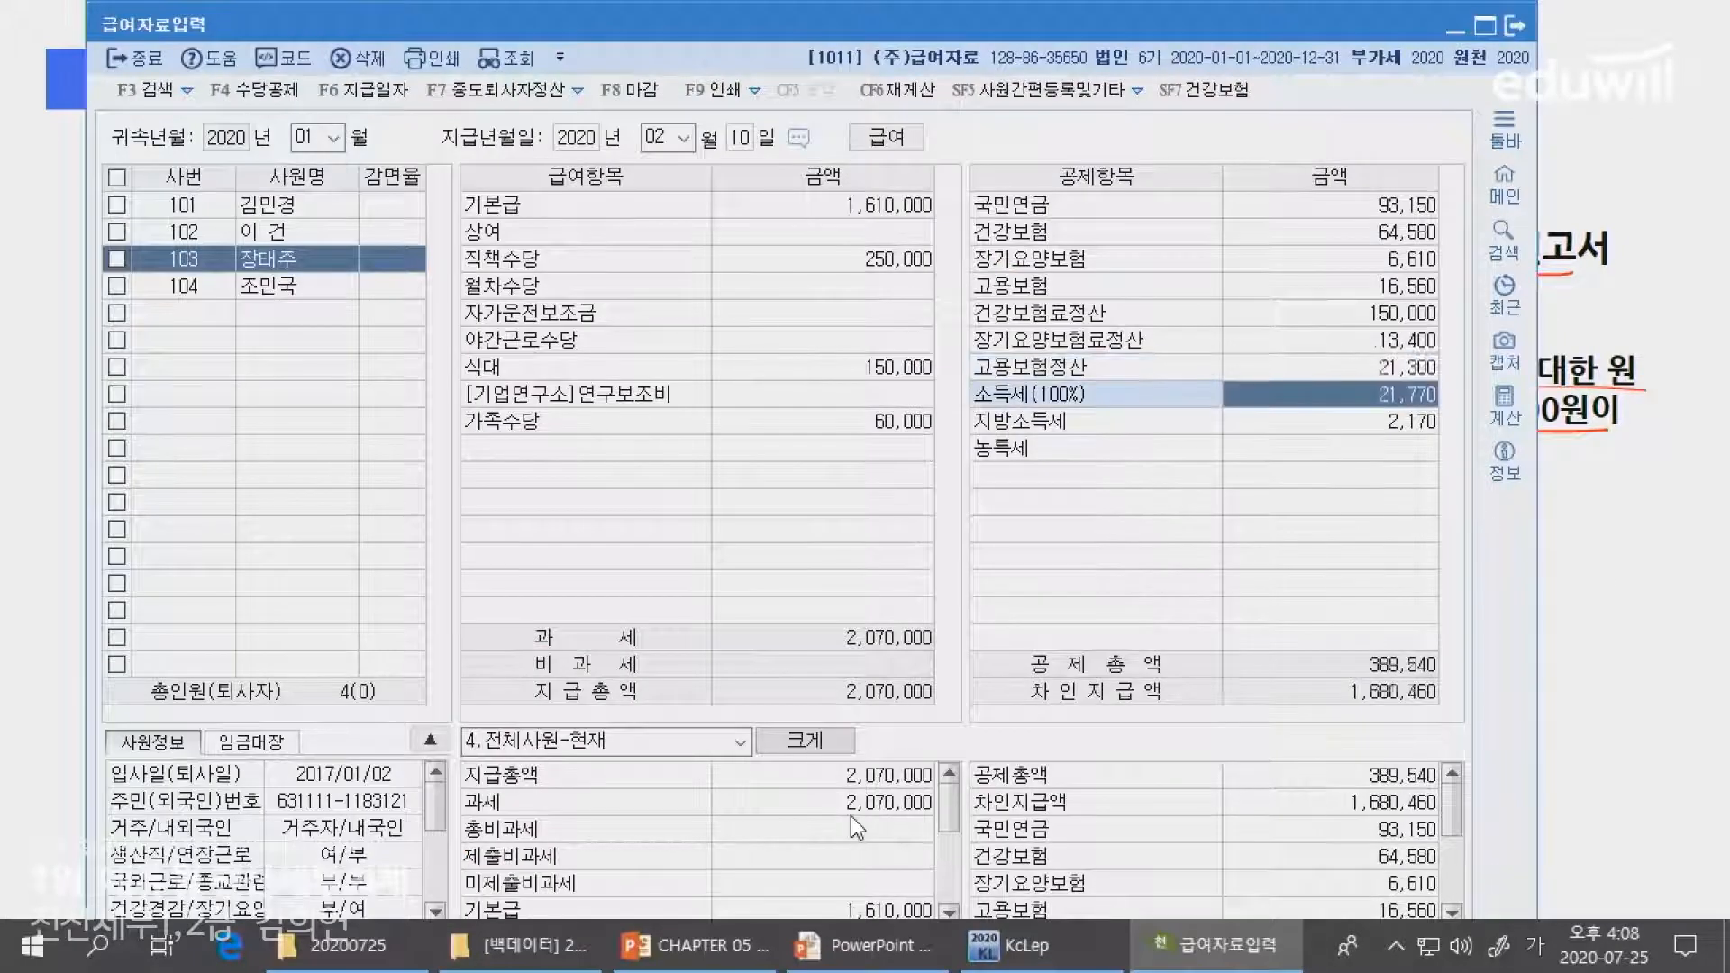
- Check employee 103's 소득세, 지방소득세 and net pay in the payroll entry against the marked amounts on the exercise slide
key("alt+Tab")
left_click_drag(1181, 818, 1306, 818)
left_click_drag(733, 851, 859, 852)
key("alt+Tab")
key("Return")
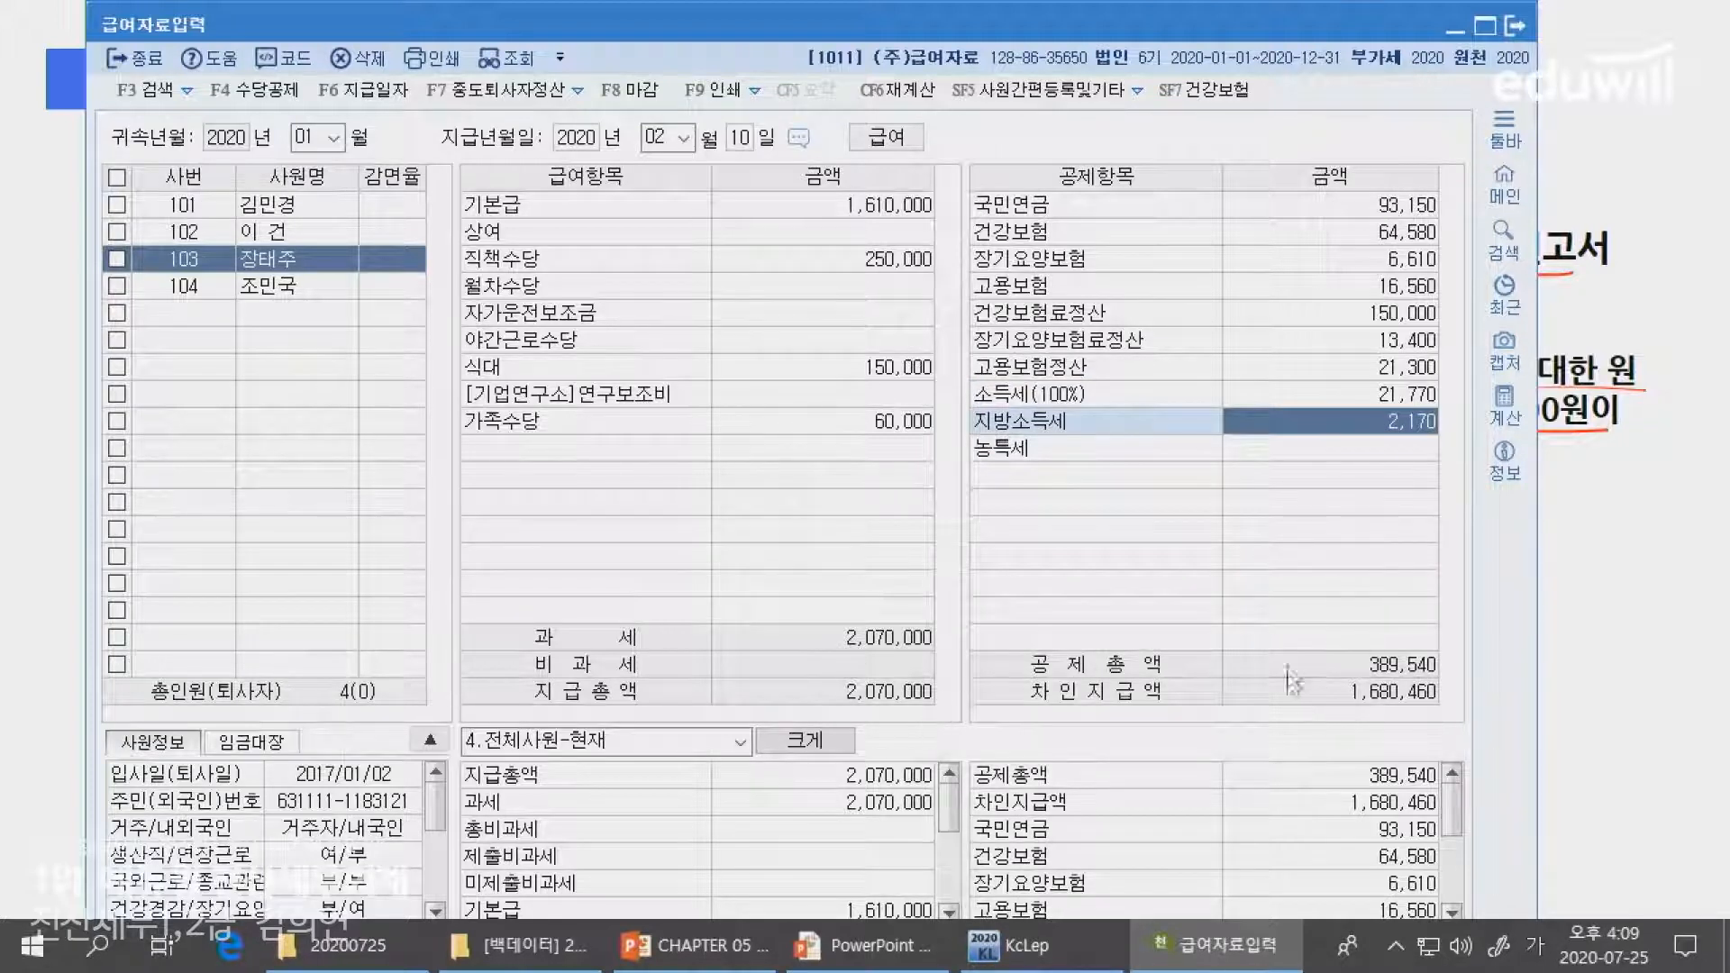
left_click(1392, 689)
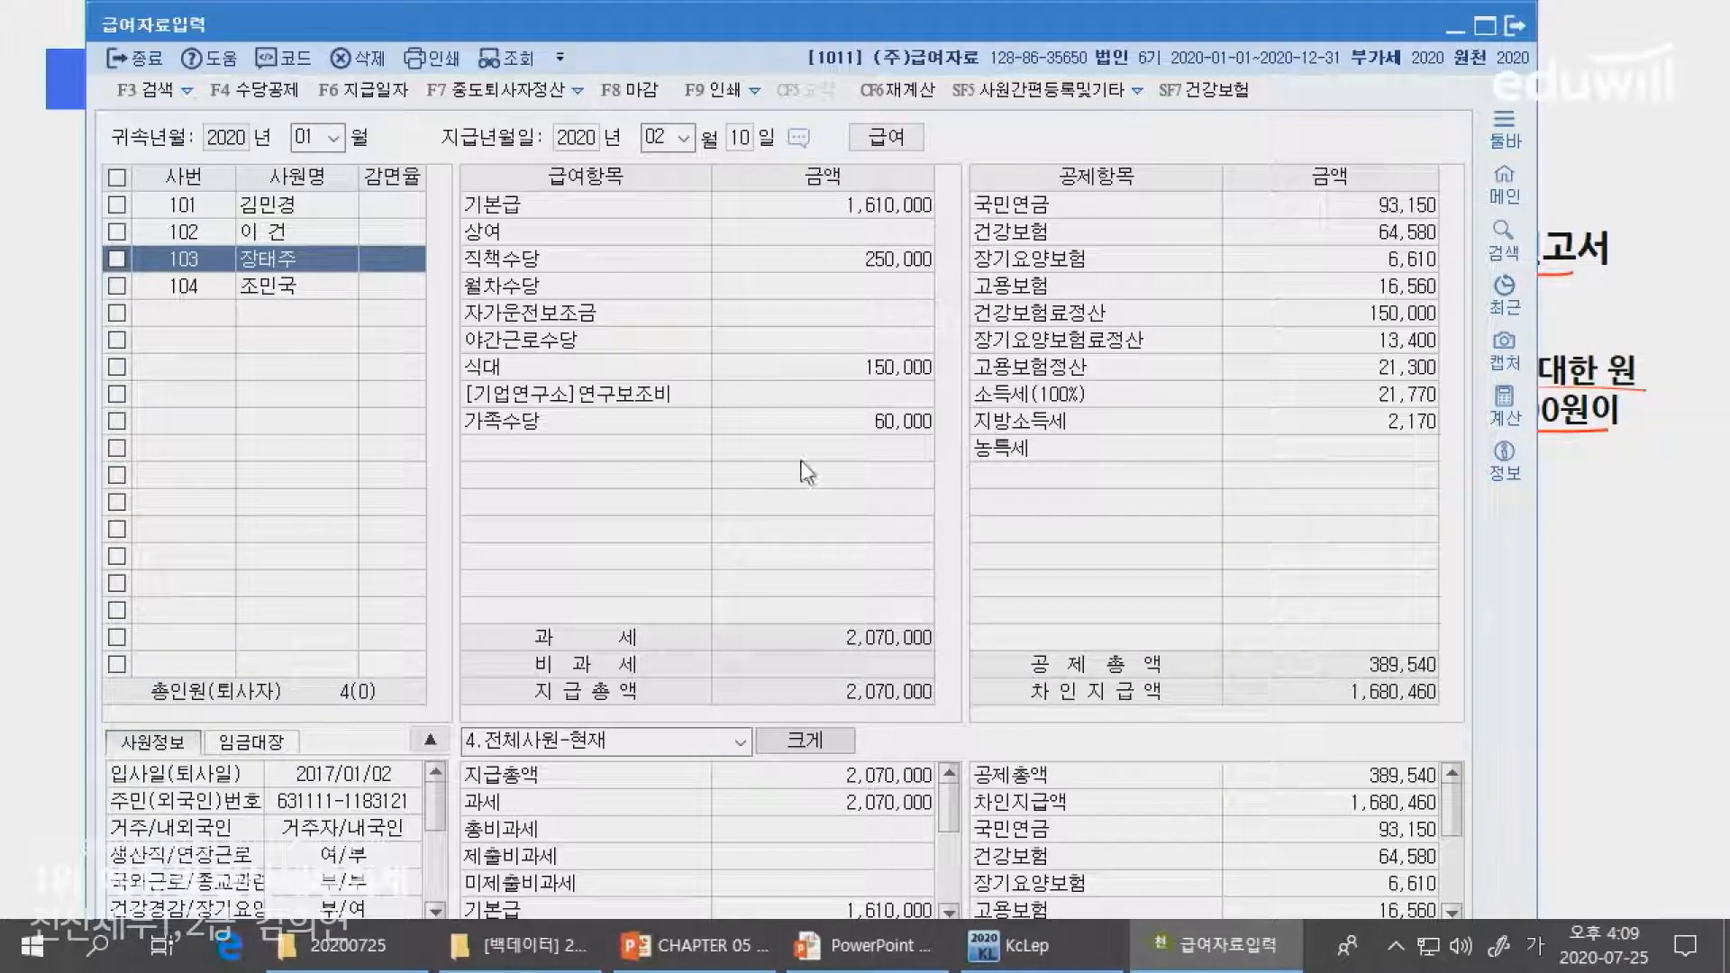
left_click(1351, 396)
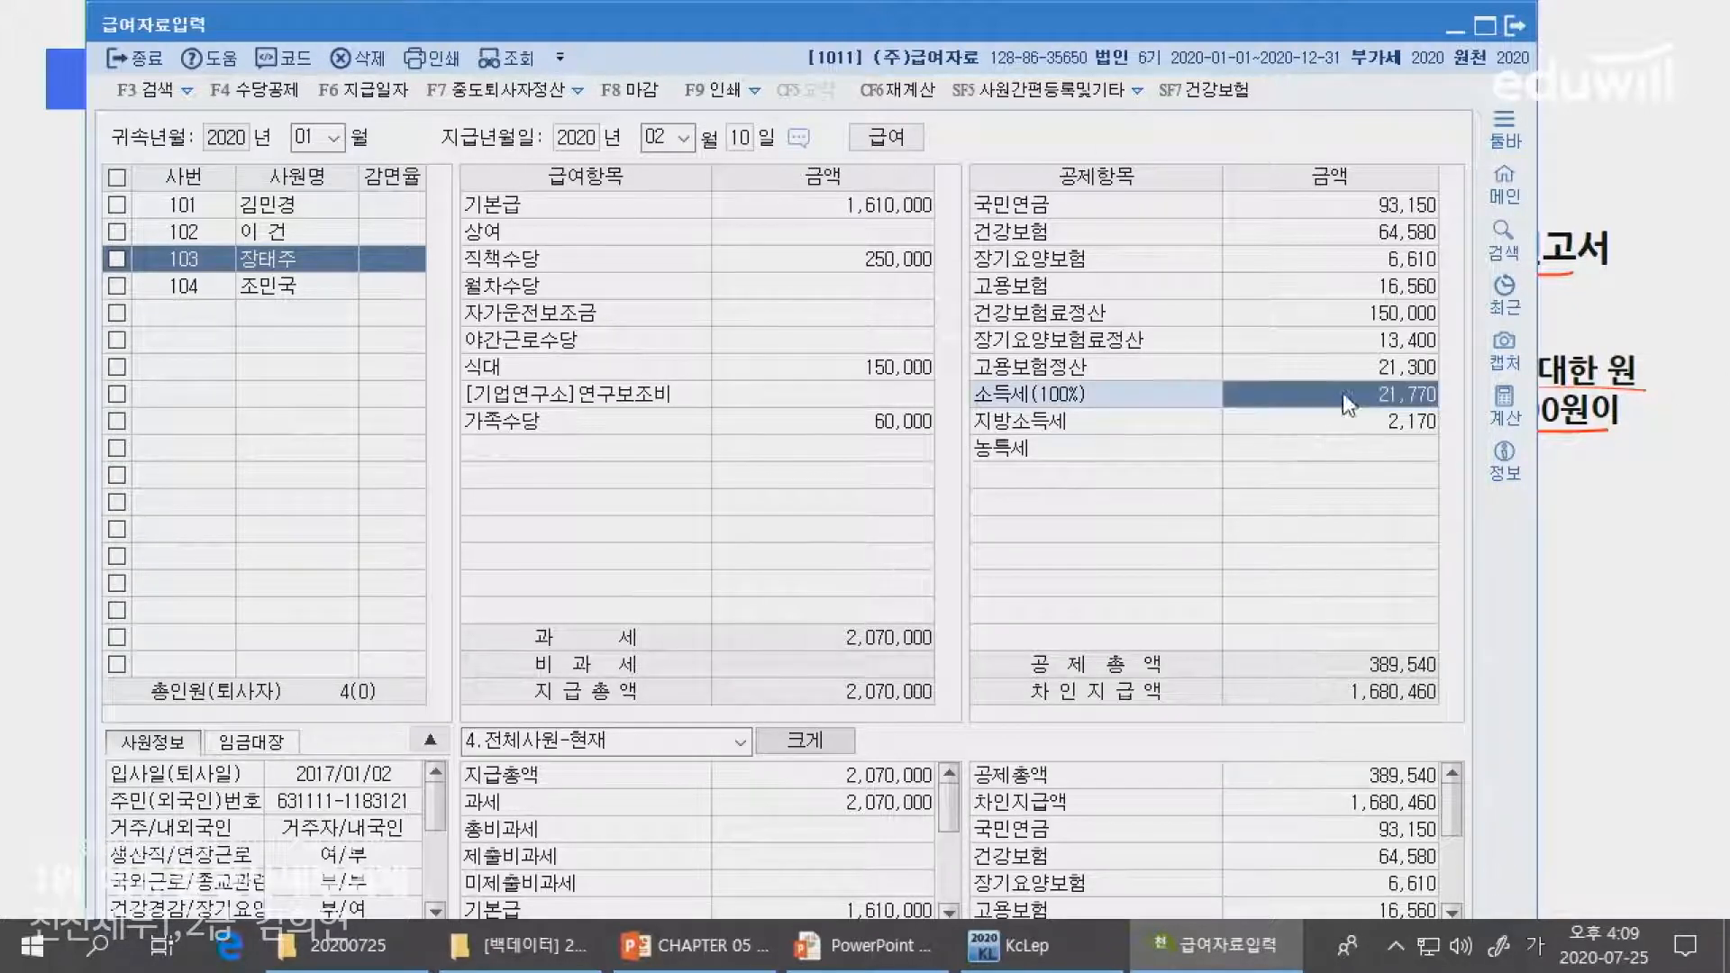
left_click(1375, 427)
left_click(1371, 398)
left_click(1368, 427)
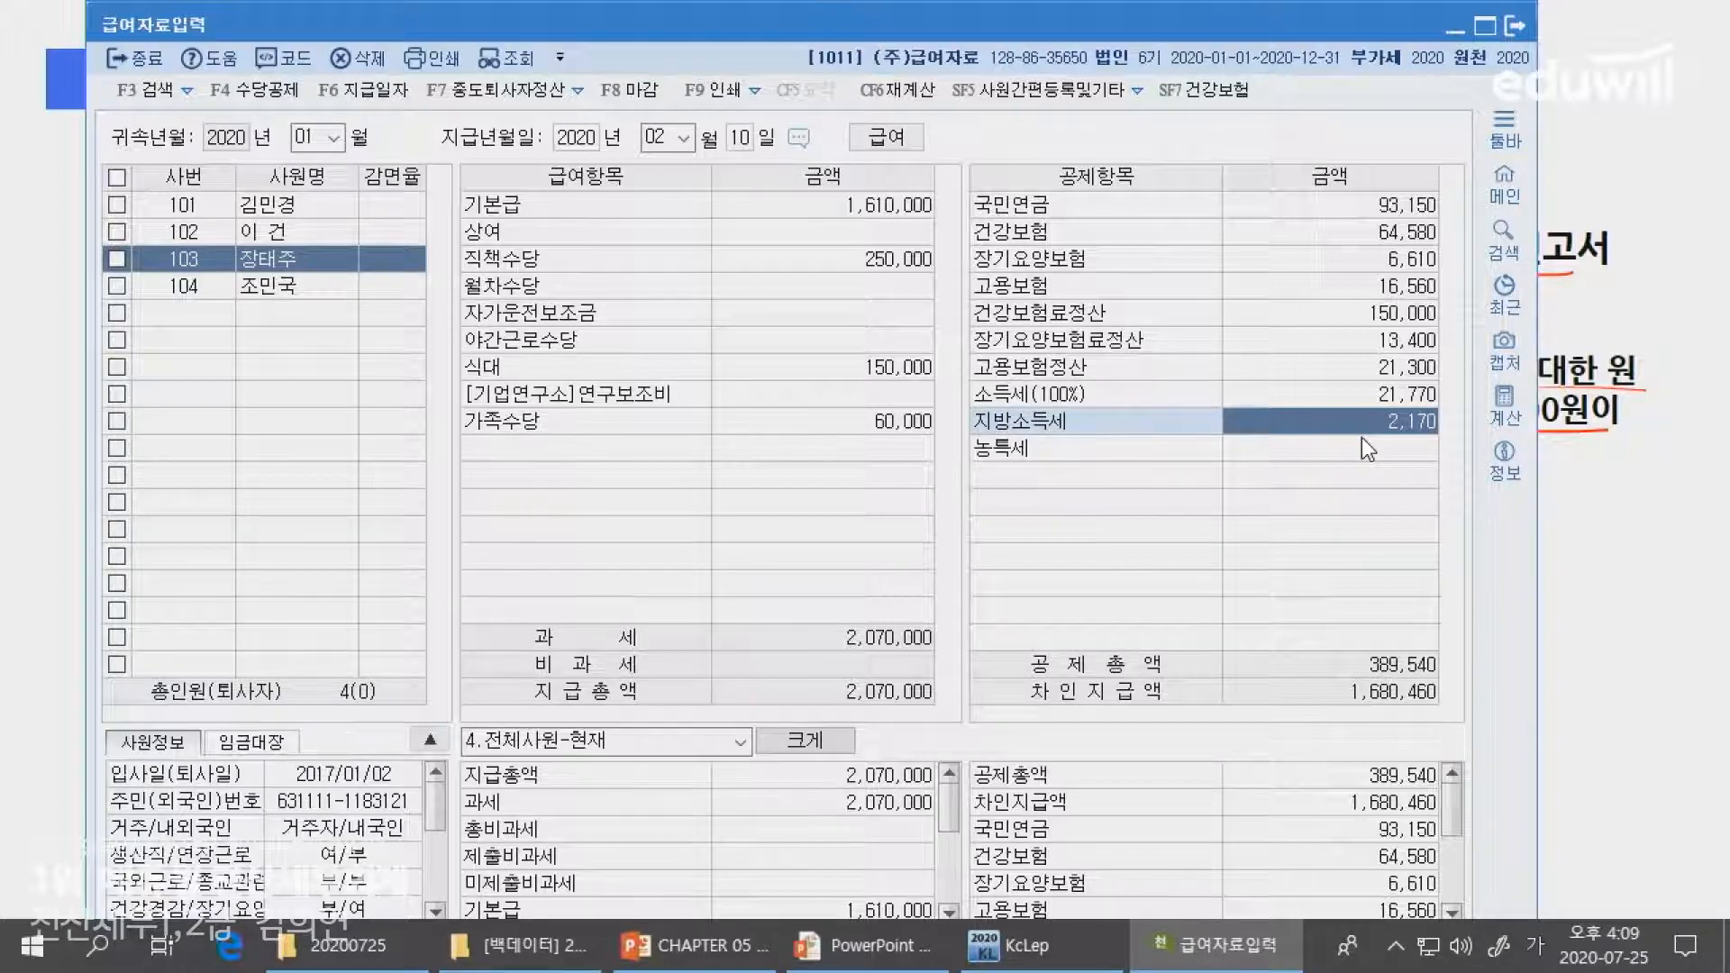
left_click(860, 946)
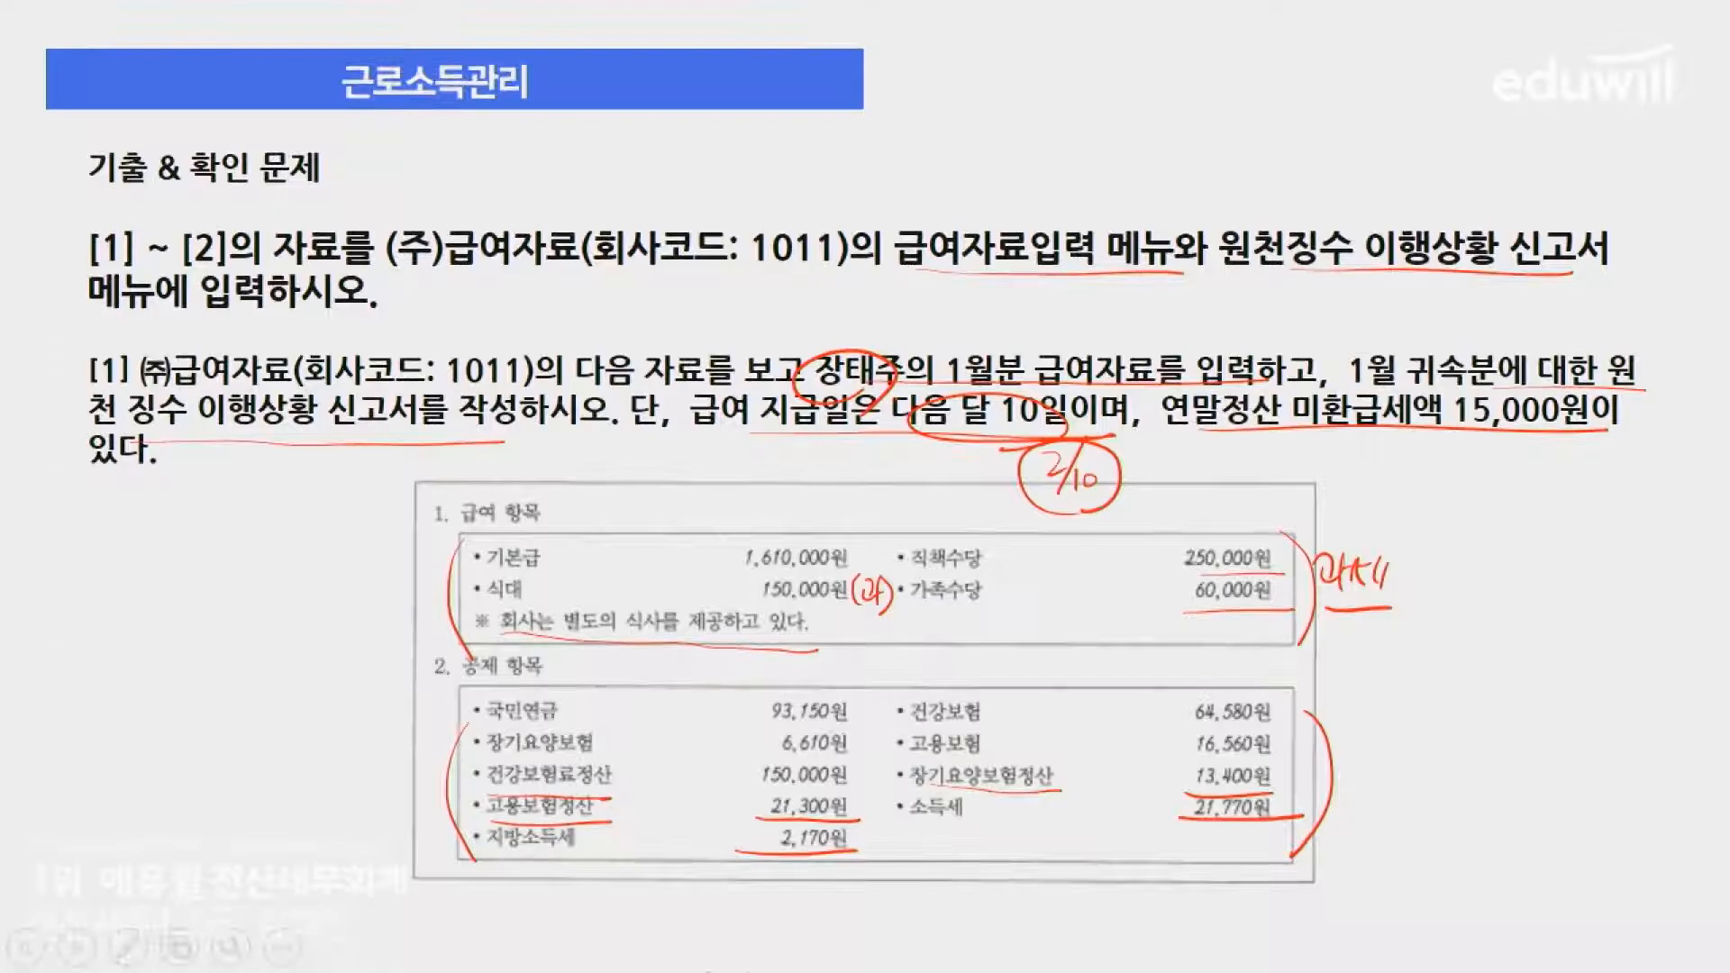
key("alt+Tab")
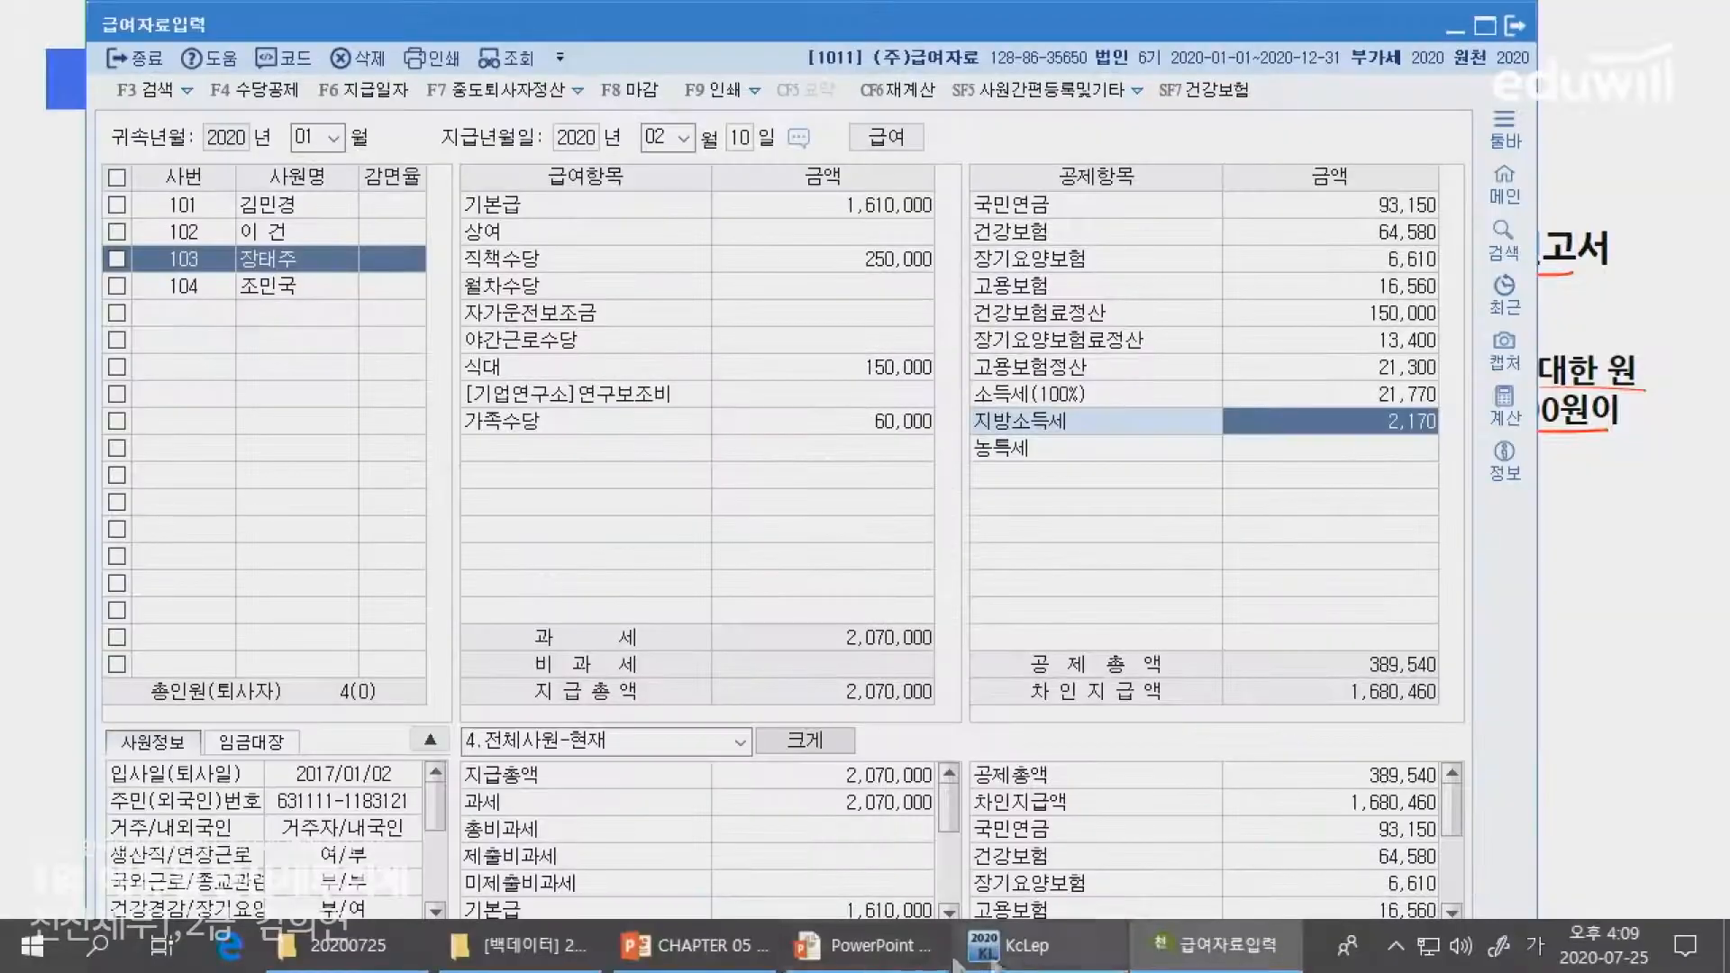
- Open 원천징수이행상황신고서 and load the regular return (1.정기신고) for 귀속기간 2020-01 to 2020-01 and 지급기간 2020-02 to 2020-02
left_click(968, 955)
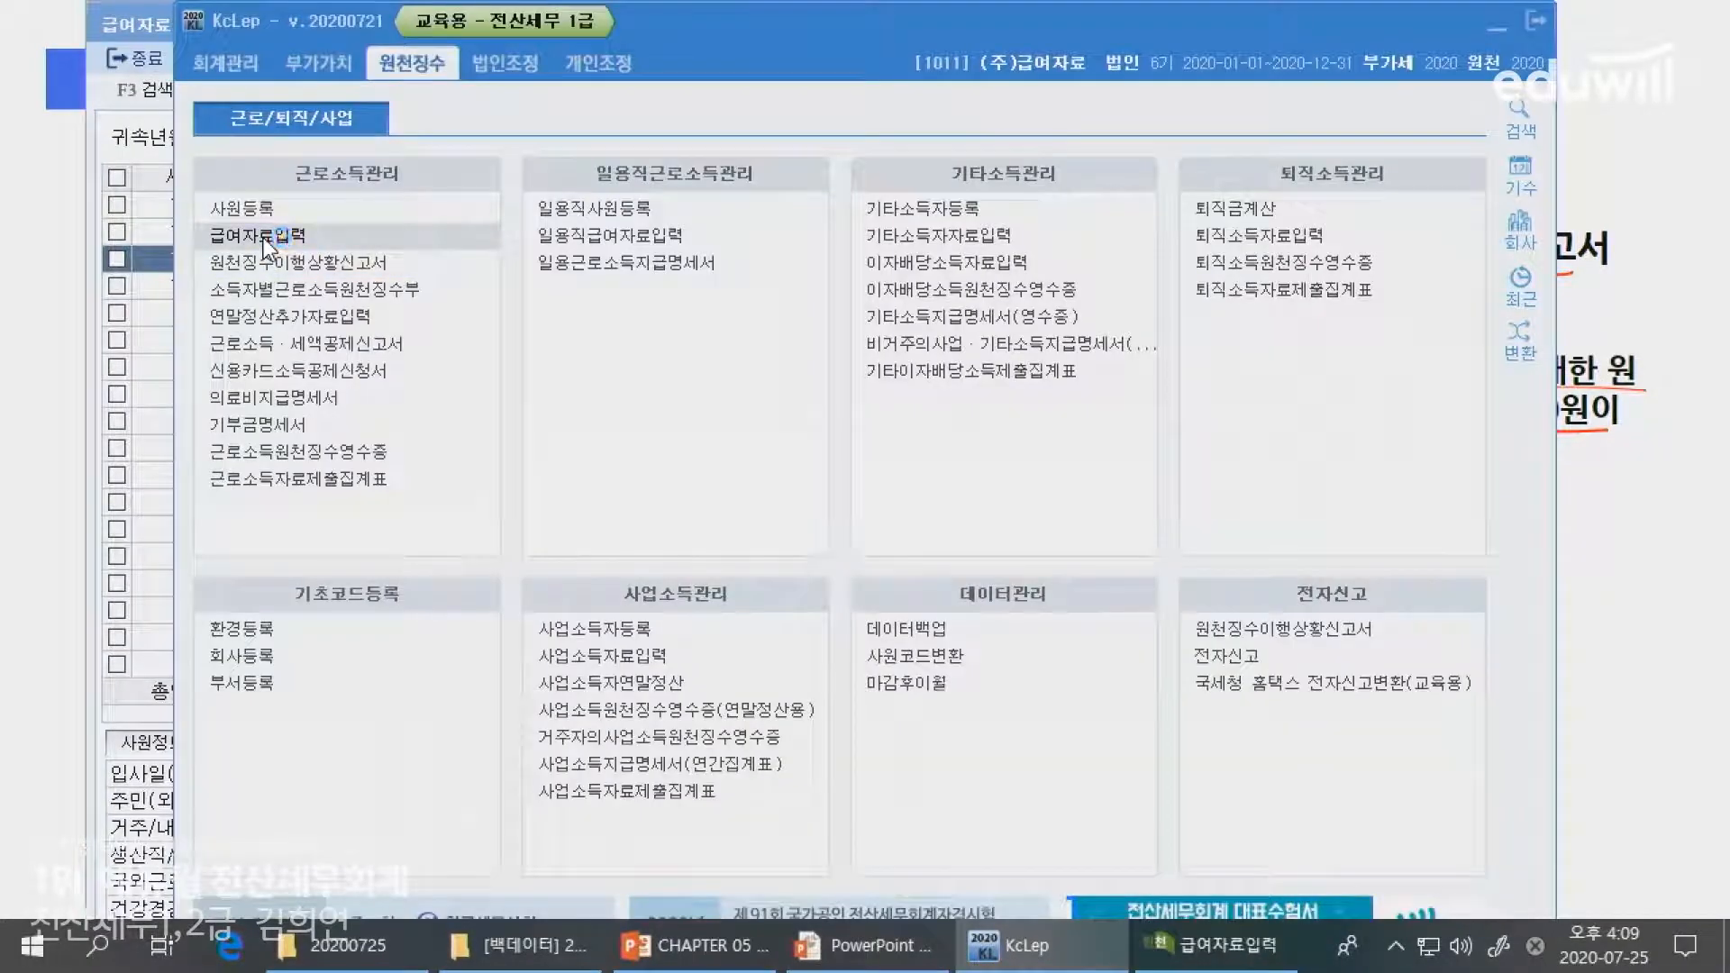
left_click(266, 262)
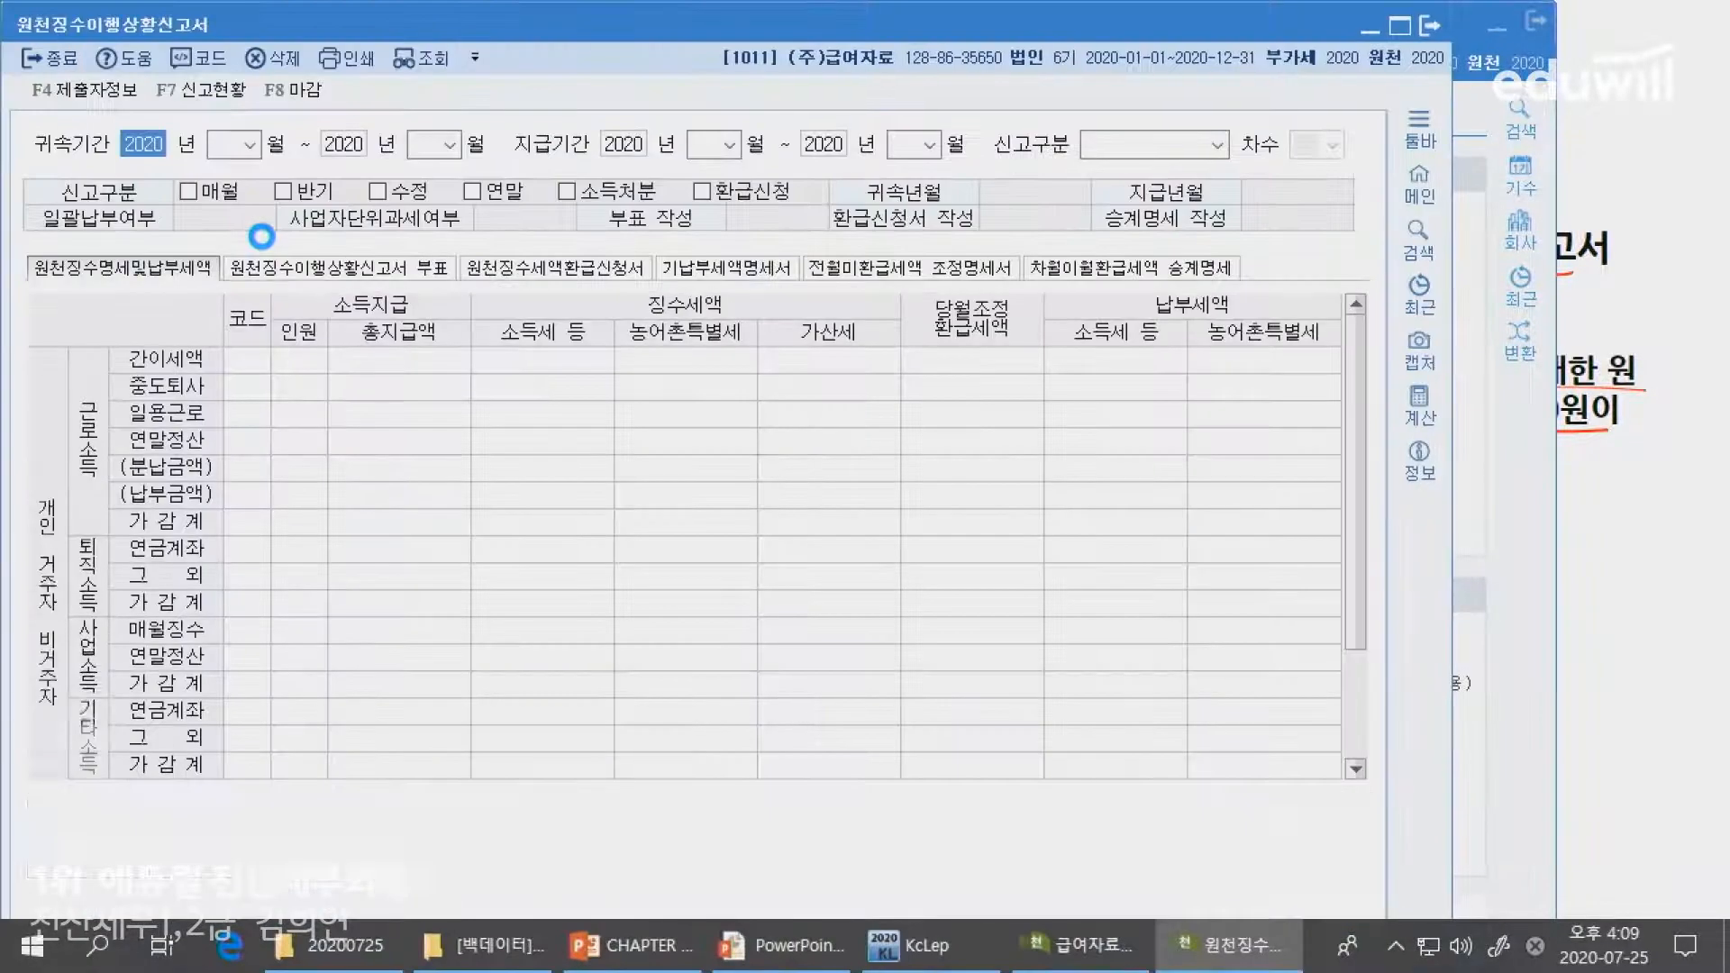
type("01")
key("Return")
key("Return")
type("01")
key("Return")
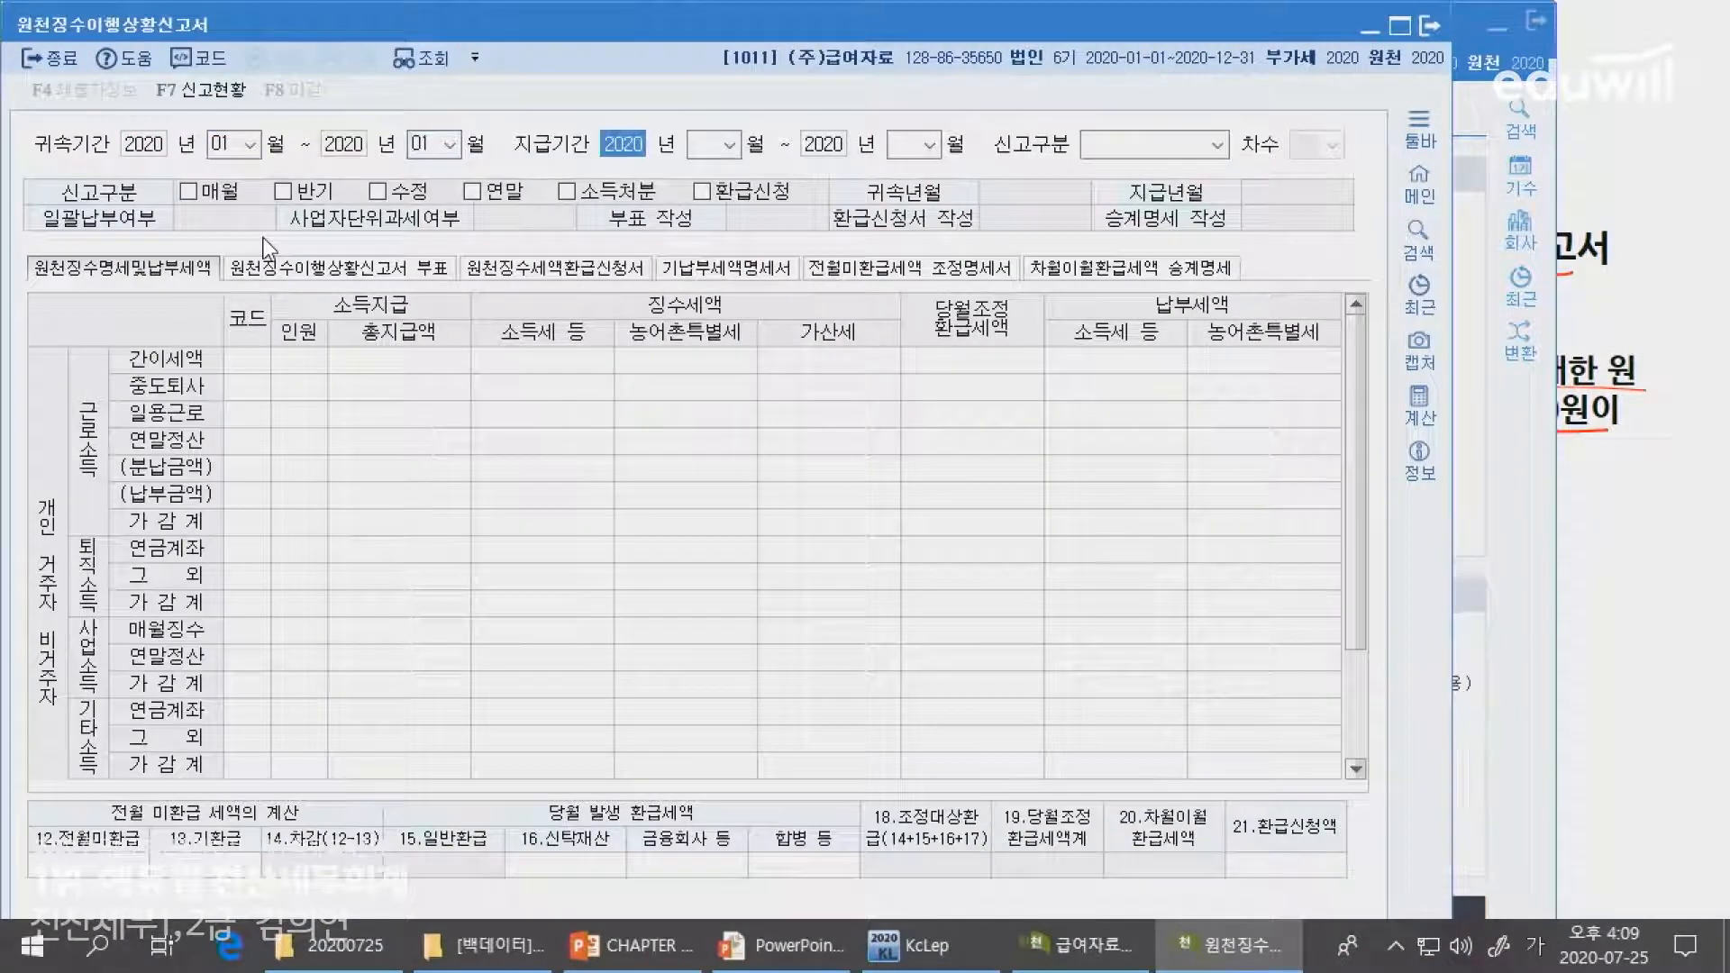
key("Return")
type("02")
key("Return")
key("Return")
type("2")
key("Return")
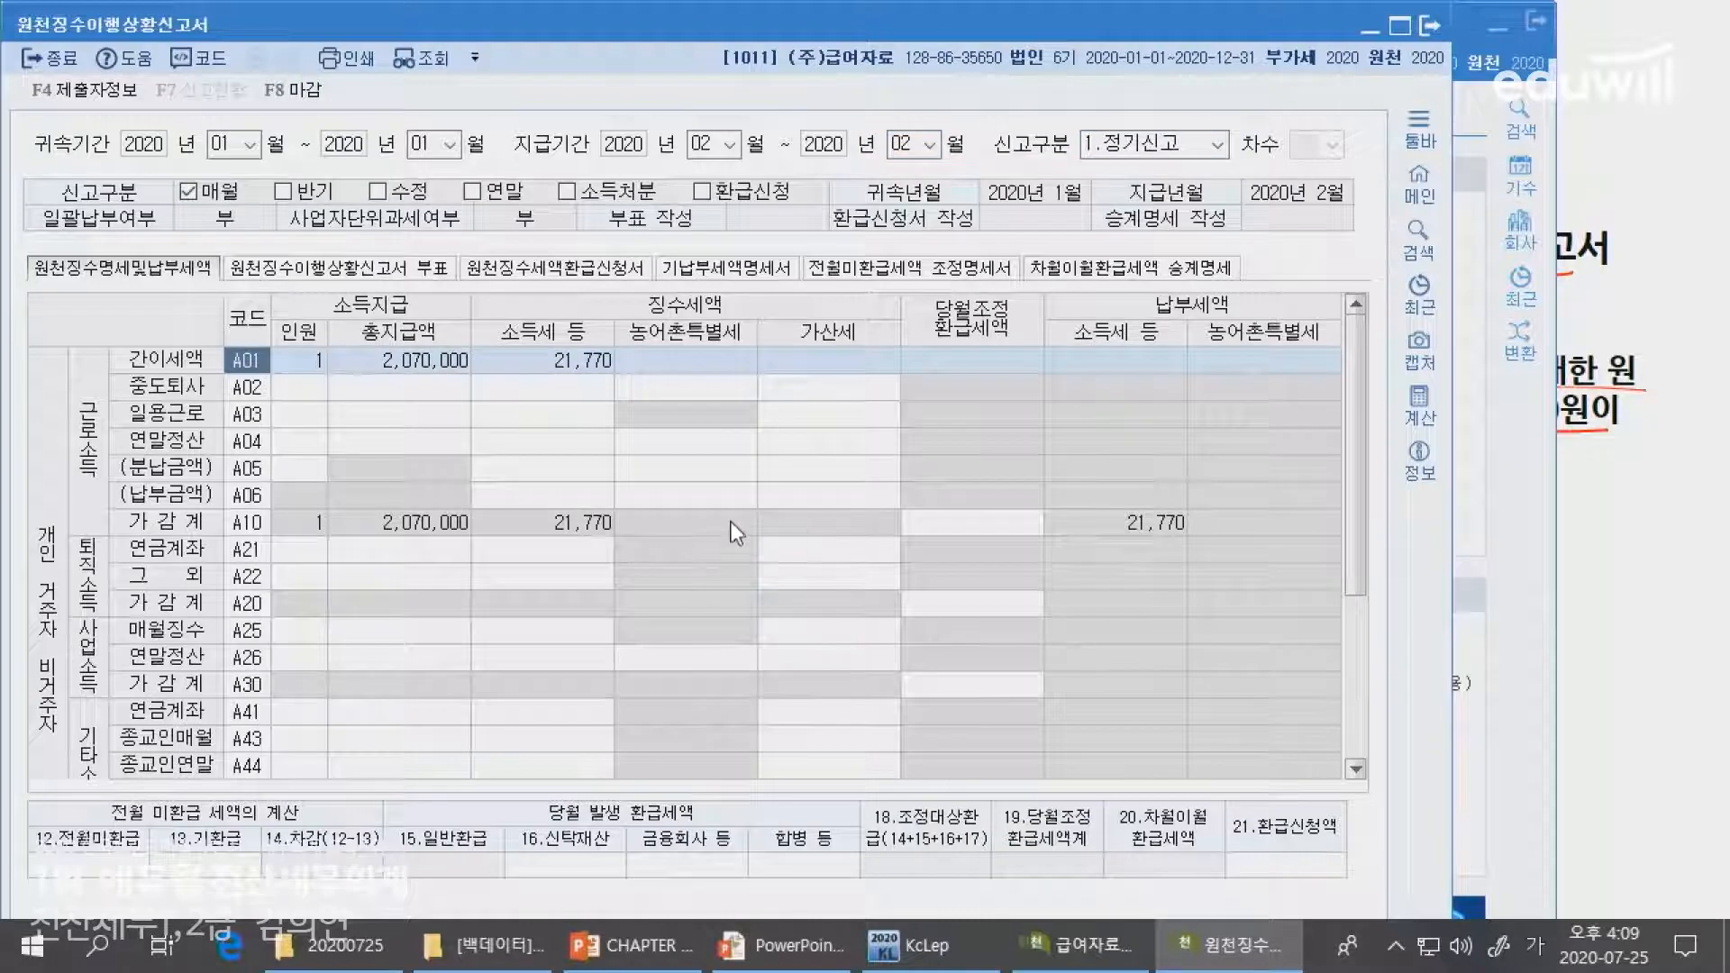
- Review the return down to the 총합계 row and examine the total payment and income tax in the A01 간이세액 row
scroll(374, 590, "down", 3)
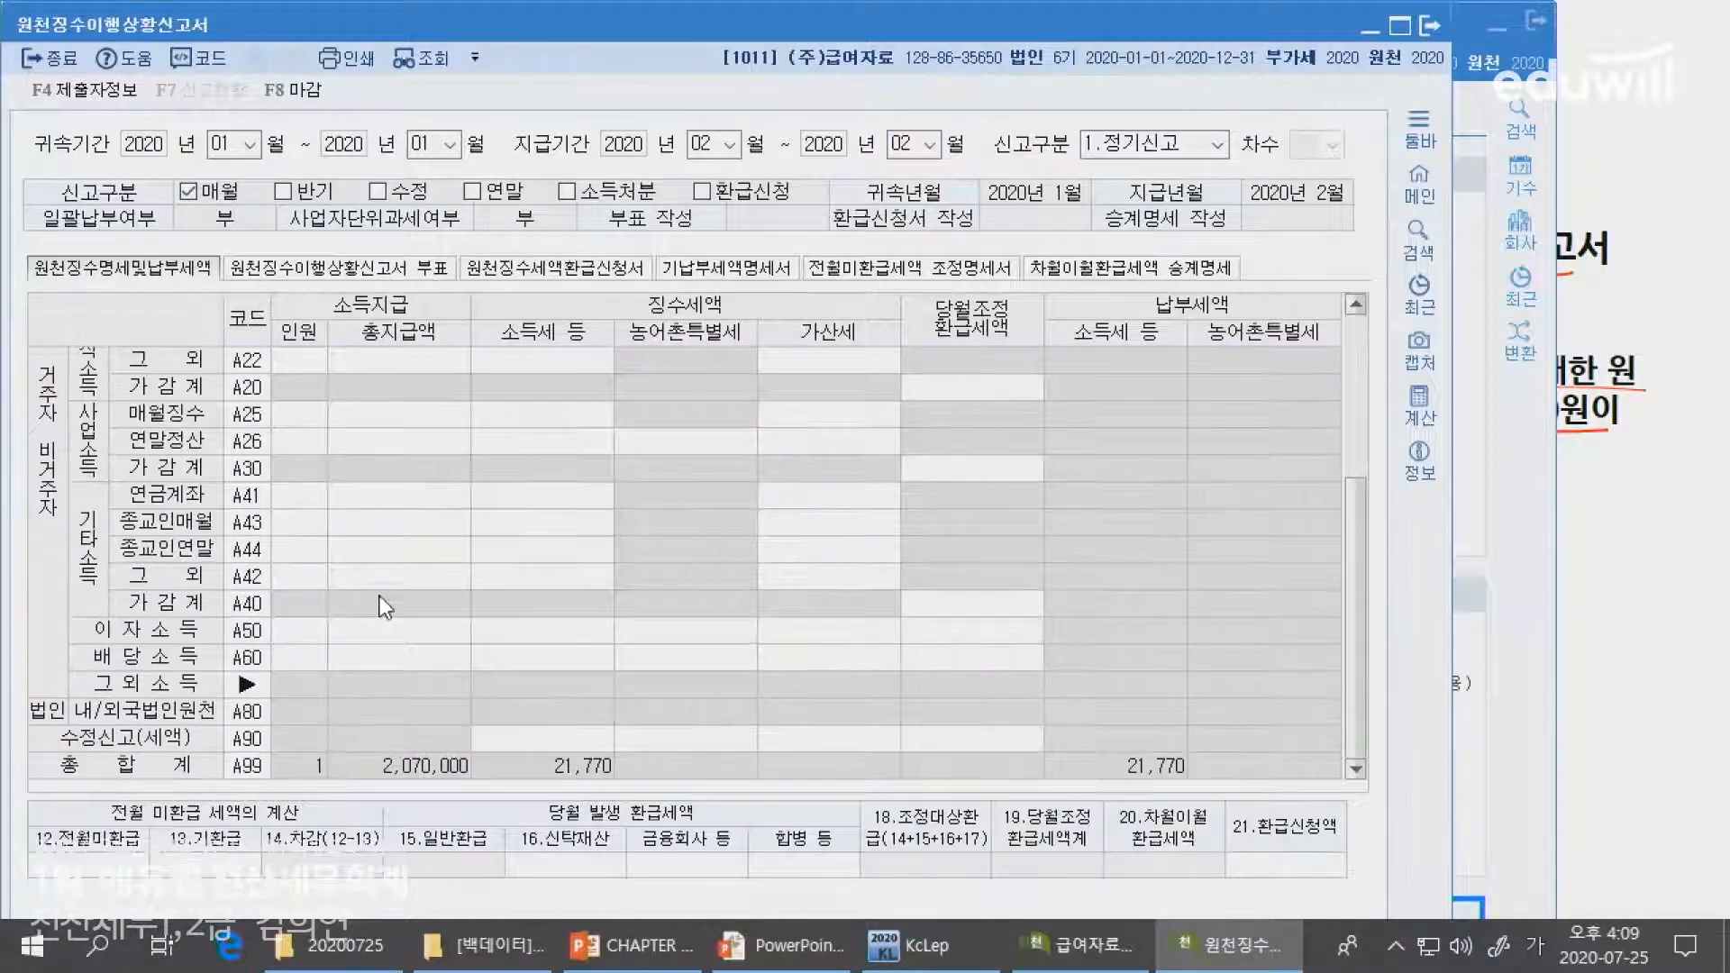
scroll(1205, 702, "up", 1)
scroll(1204, 702, "up", 3)
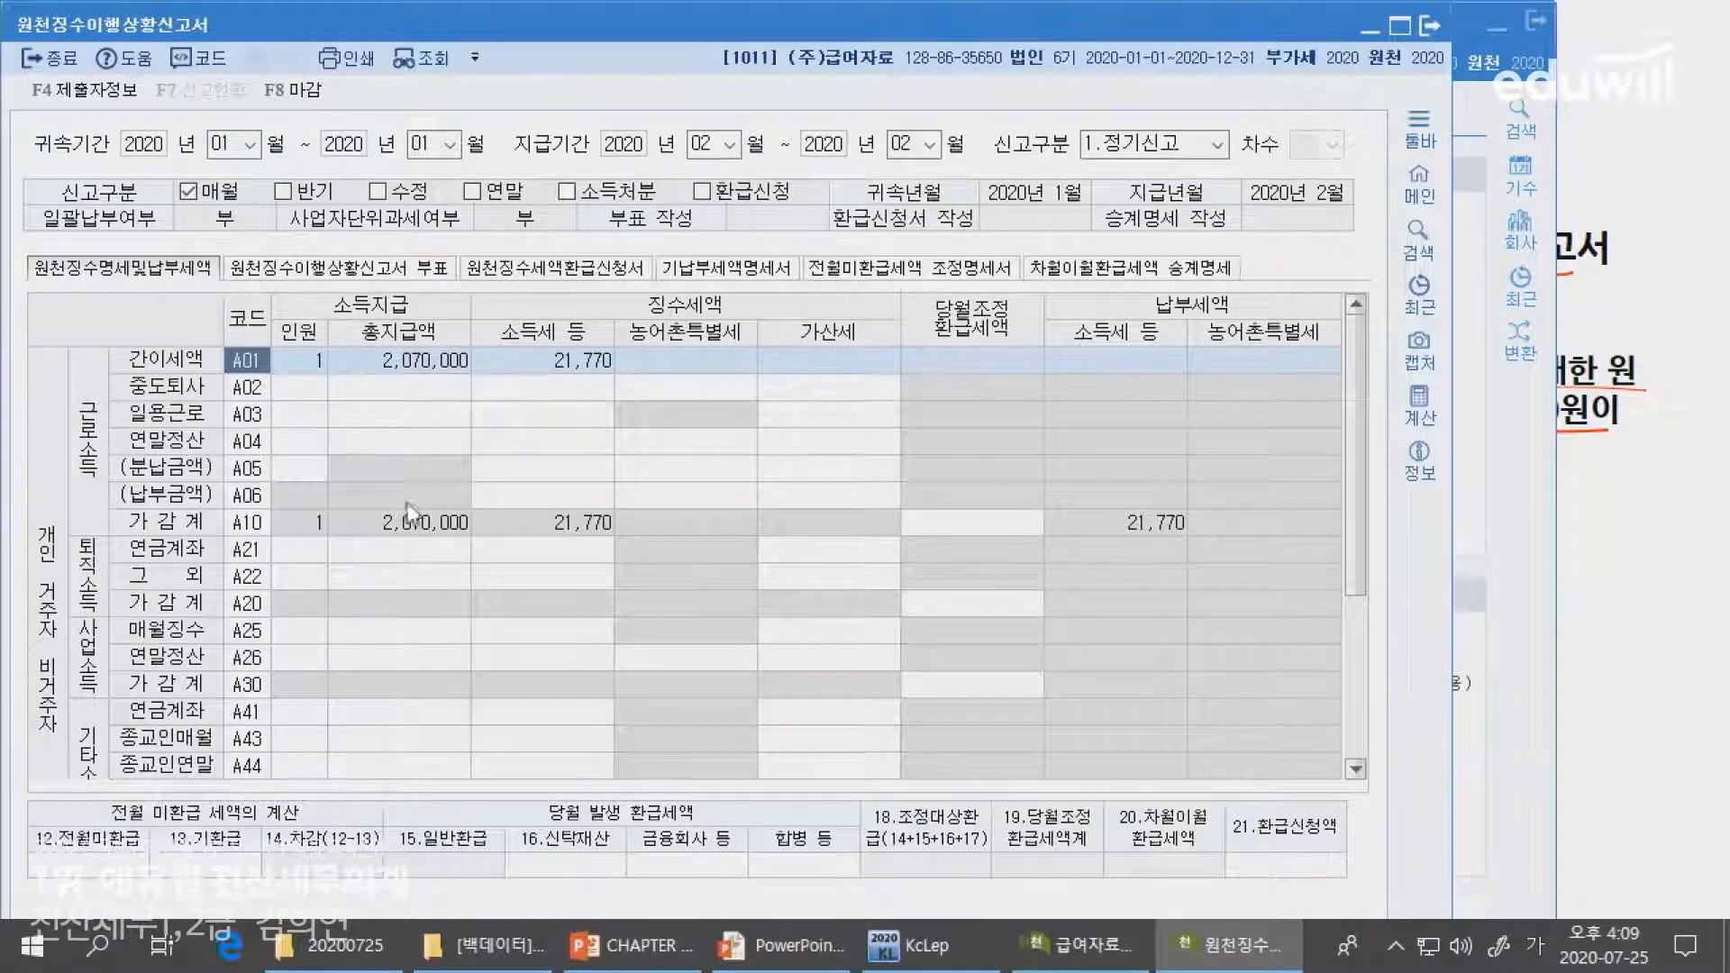
left_click(412, 374)
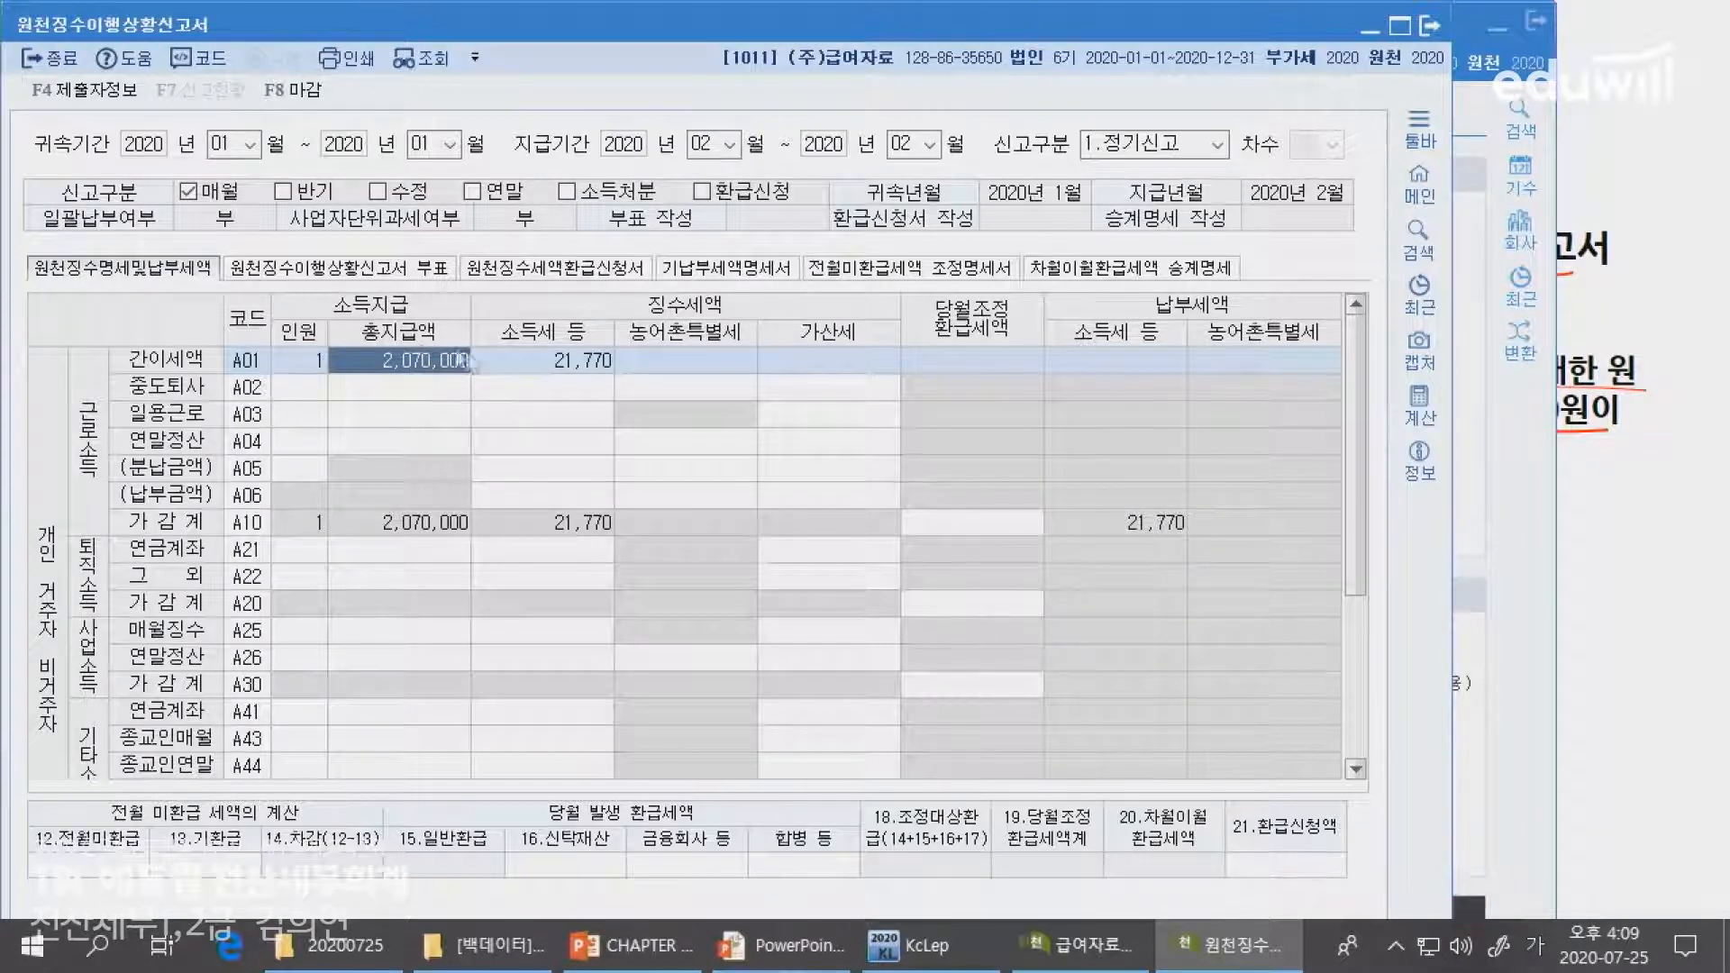
left_click(575, 378)
left_click(1487, 552)
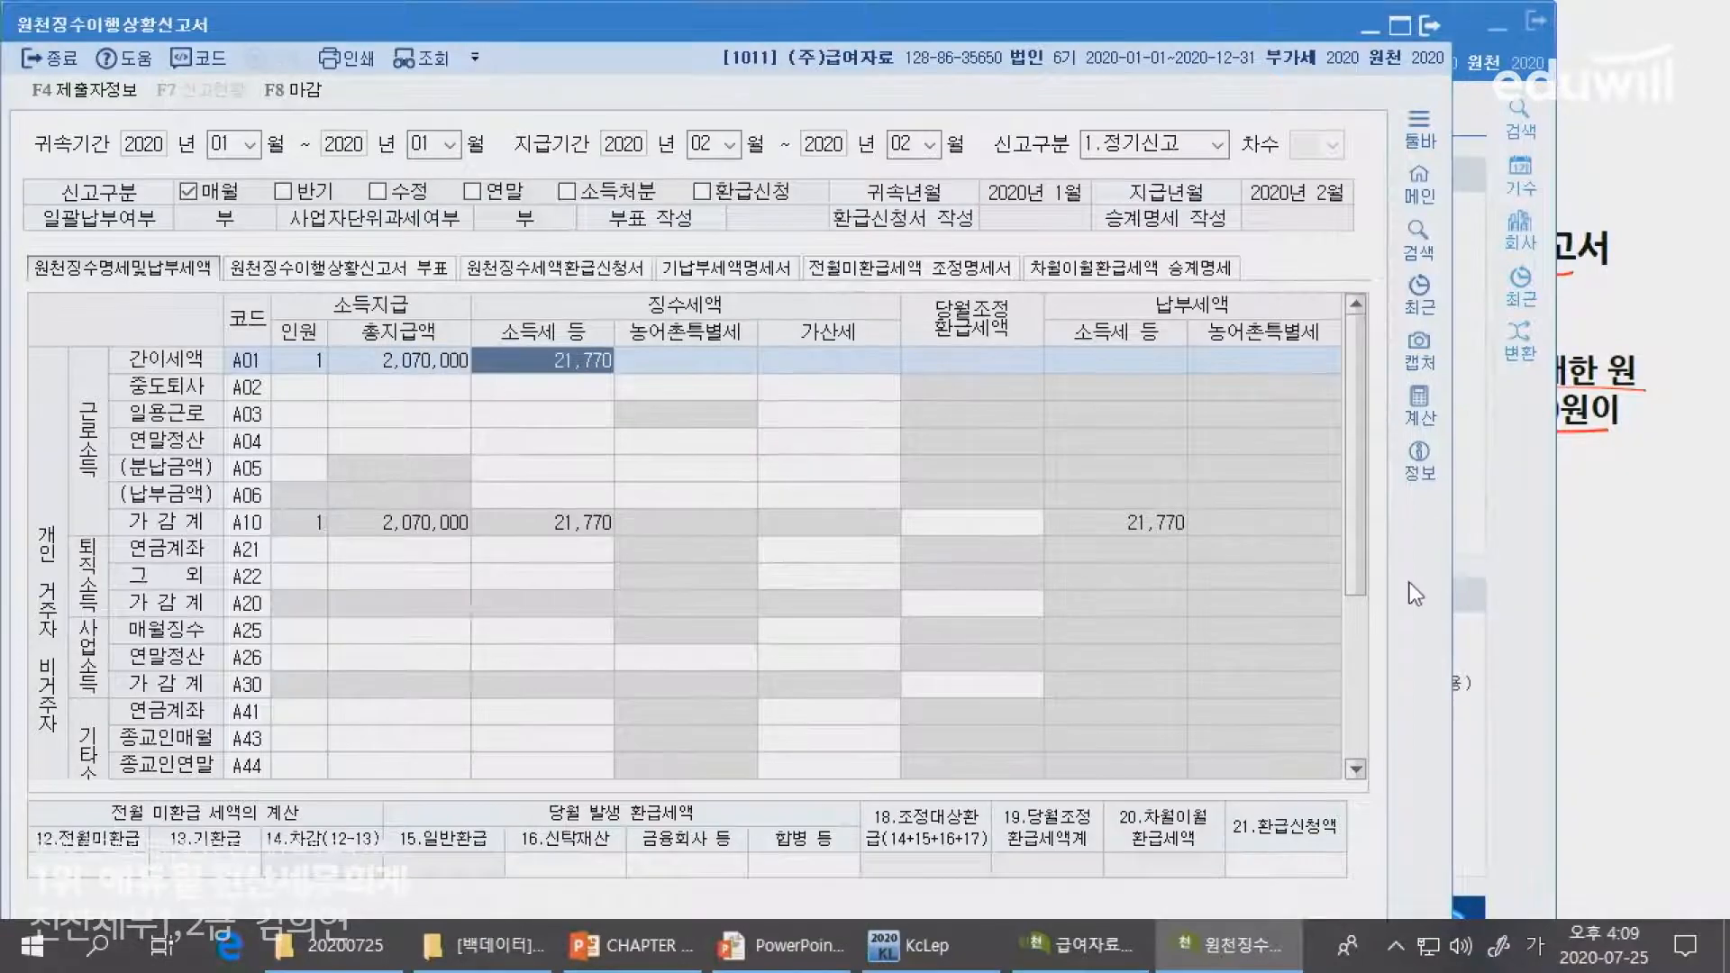
- Compare the payroll entry's taxable pay and 소득세 with the total payment and income tax in the return's A01 row
left_click(1211, 950)
left_click(1104, 948)
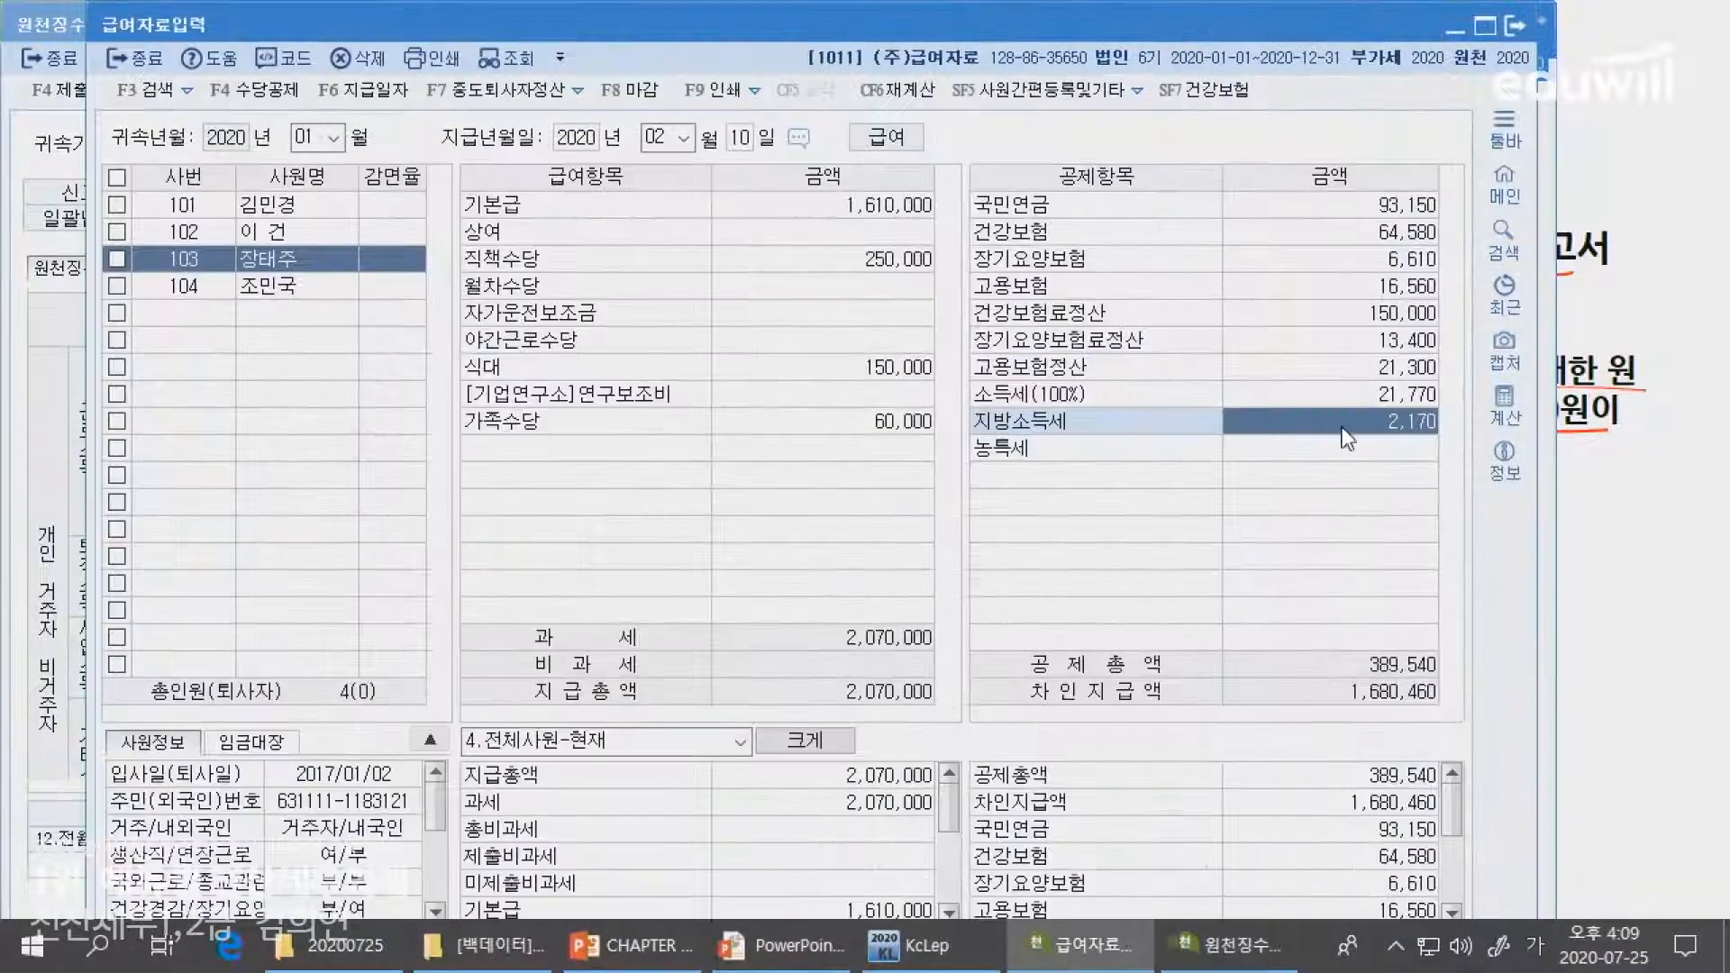
left_click(1362, 397)
left_click(867, 639)
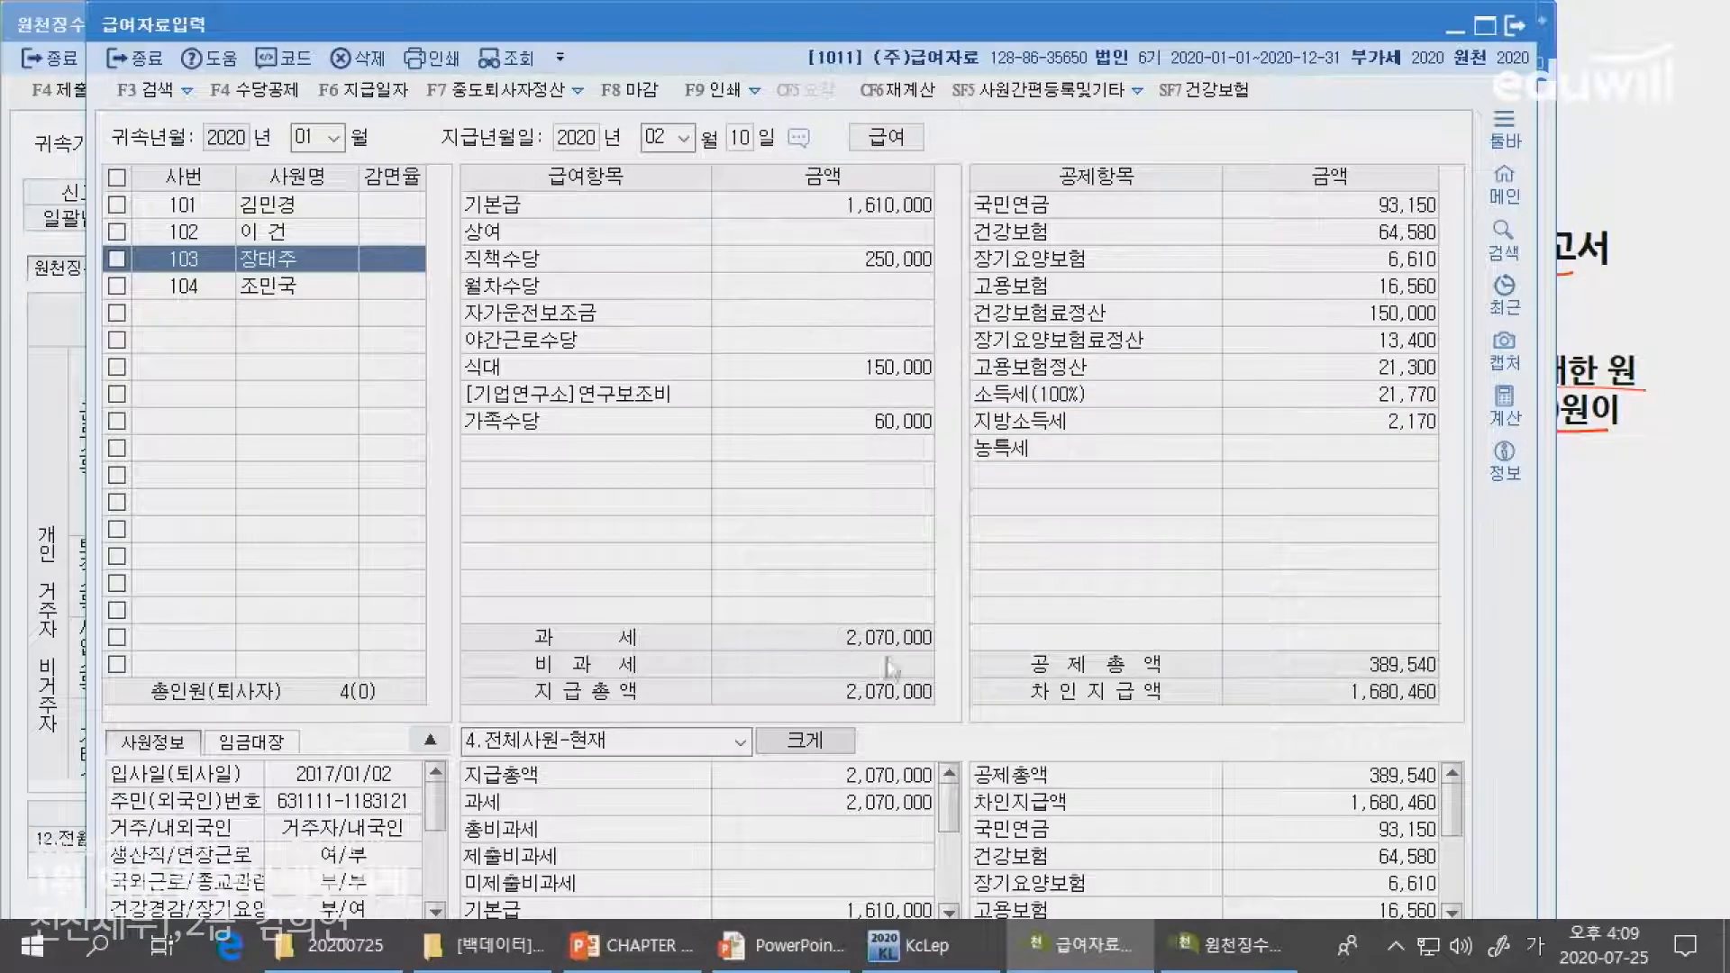
left_click(1360, 397)
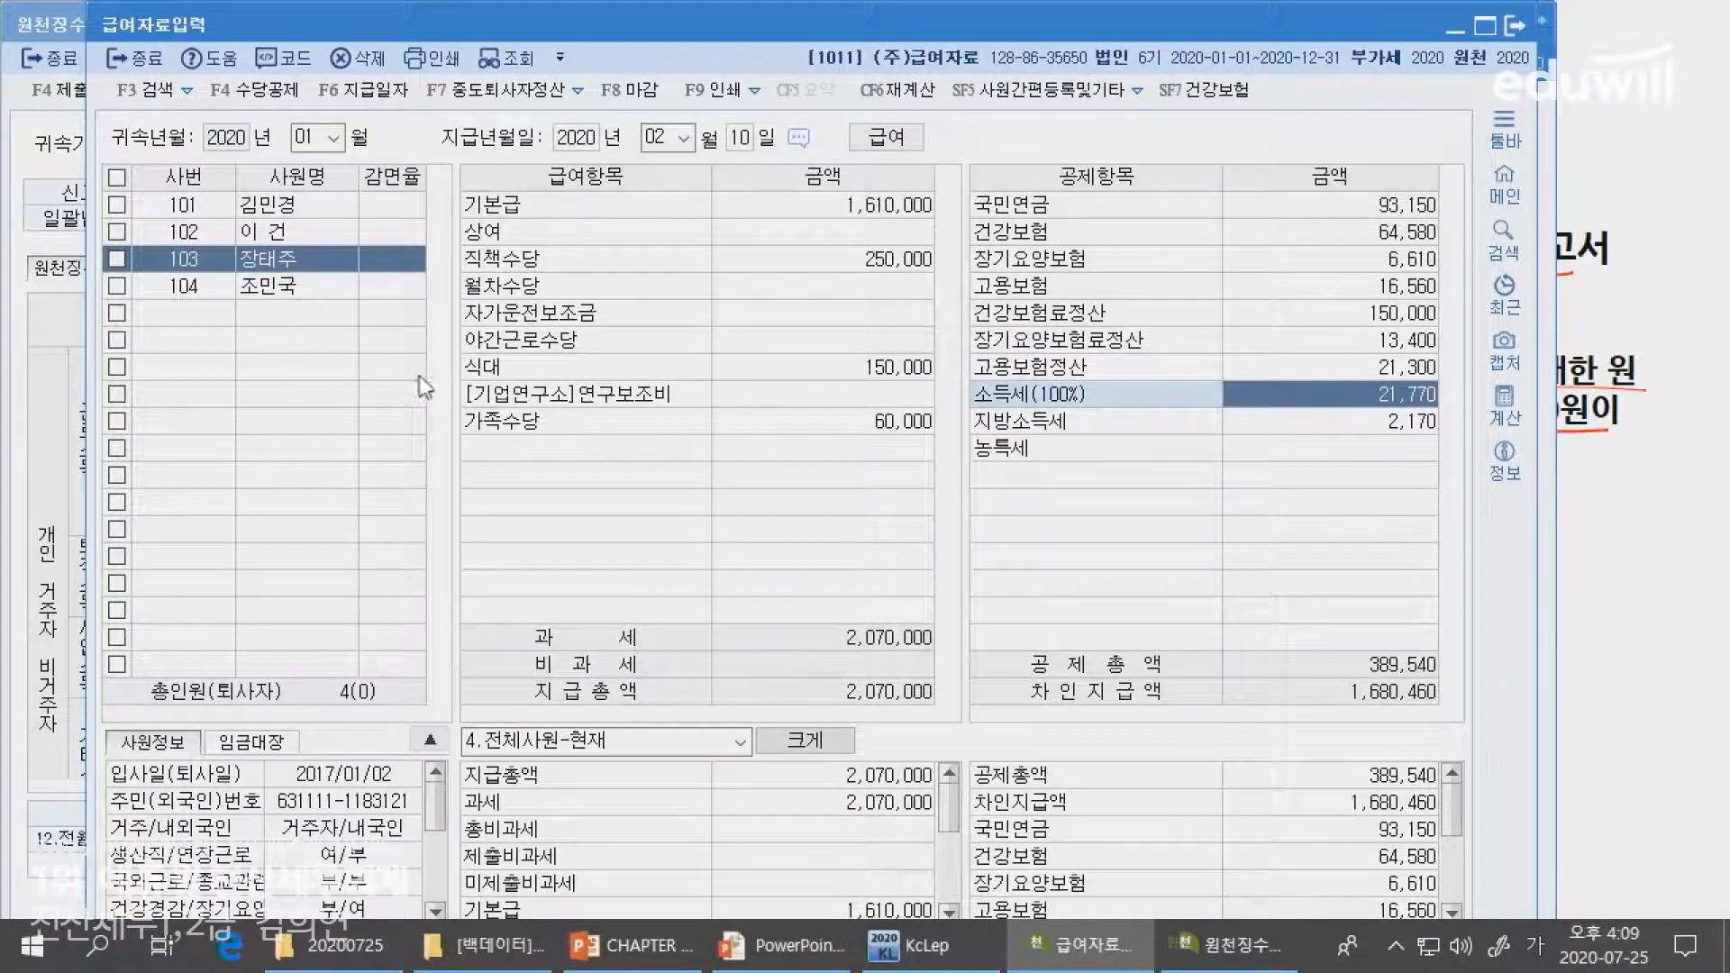
key("alt+Tab")
left_click(547, 491)
left_click(526, 361)
left_click(372, 359)
left_click(542, 368)
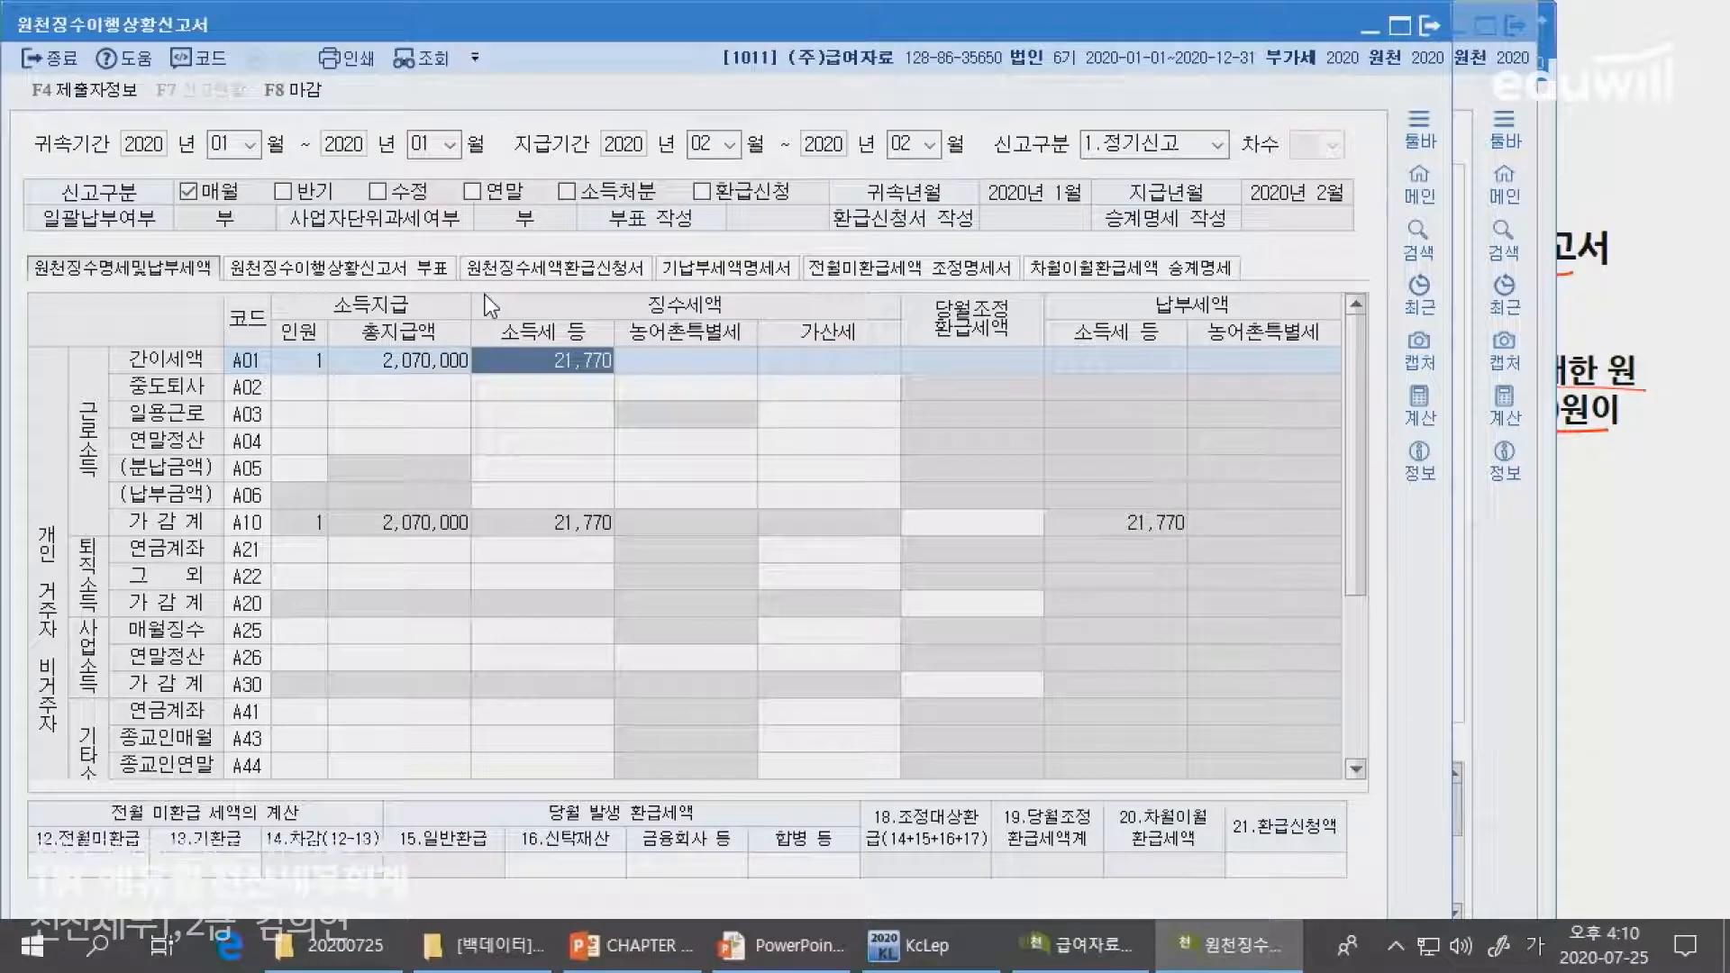
left_click(1086, 945)
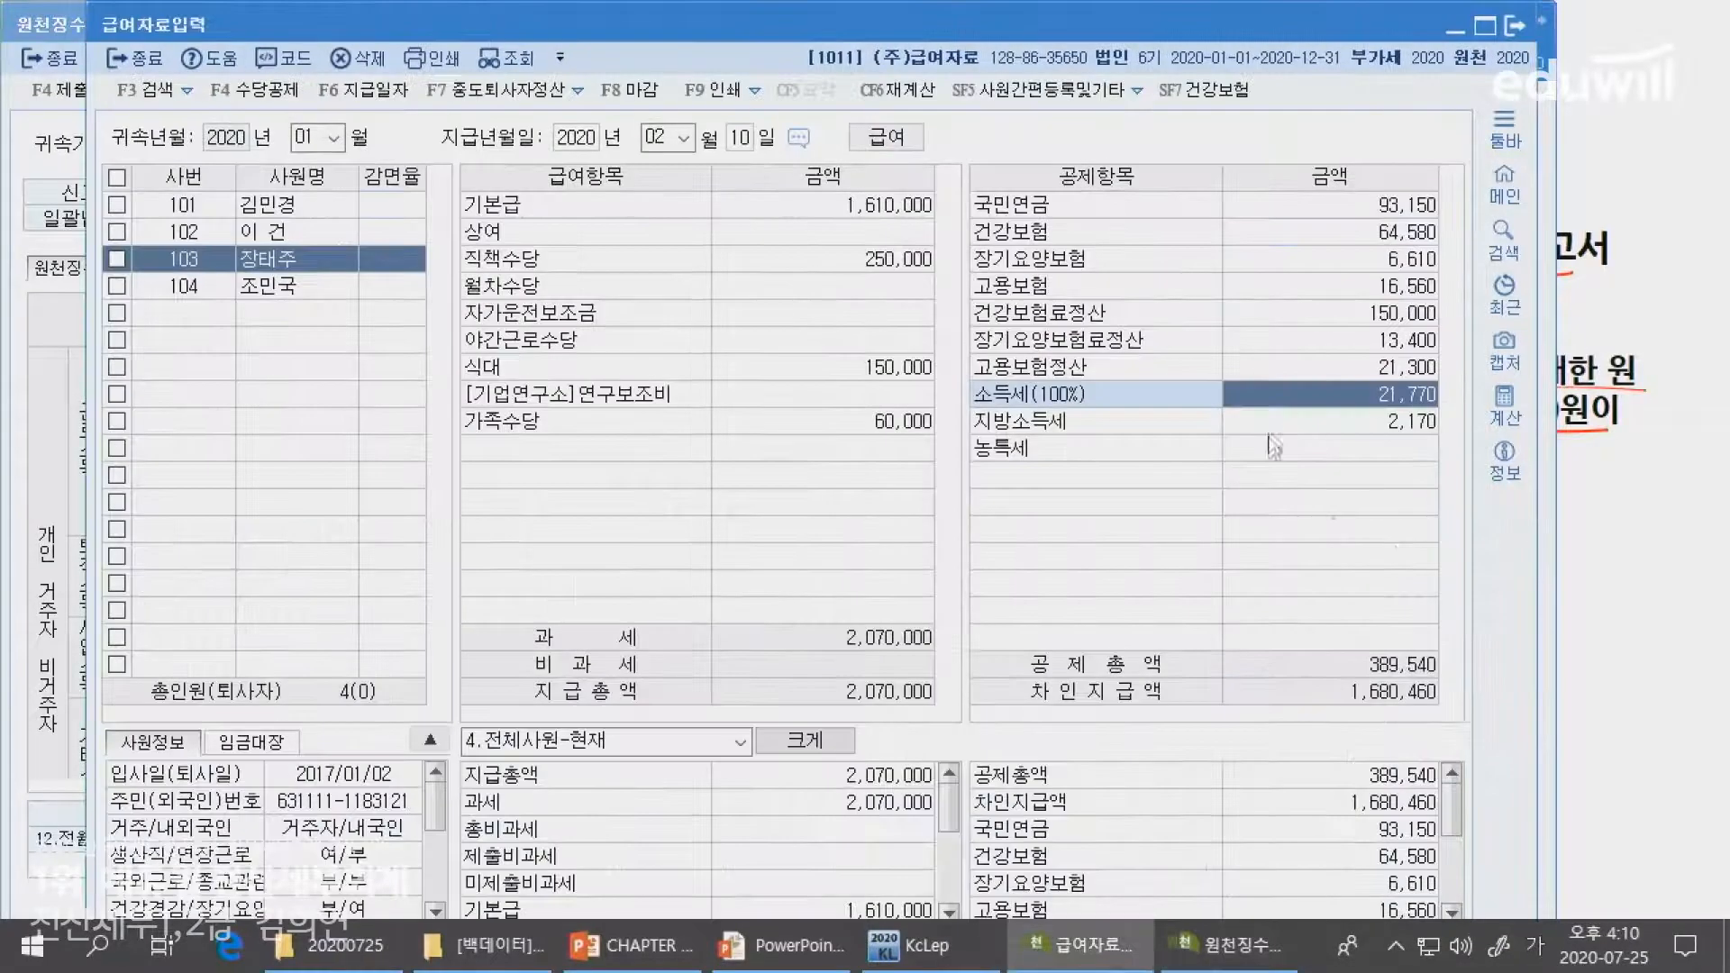
- Mark the year-end unrefunded tax on the exercise slide and enter 15,000 as 12.전월미환급 in the 원천징수이행상황신고서
left_click(1629, 579)
mouse_move(1162, 419)
left_mouse_down()
mouse_move(1176, 397)
mouse_move(1222, 431)
mouse_move(1181, 428)
left_mouse_up()
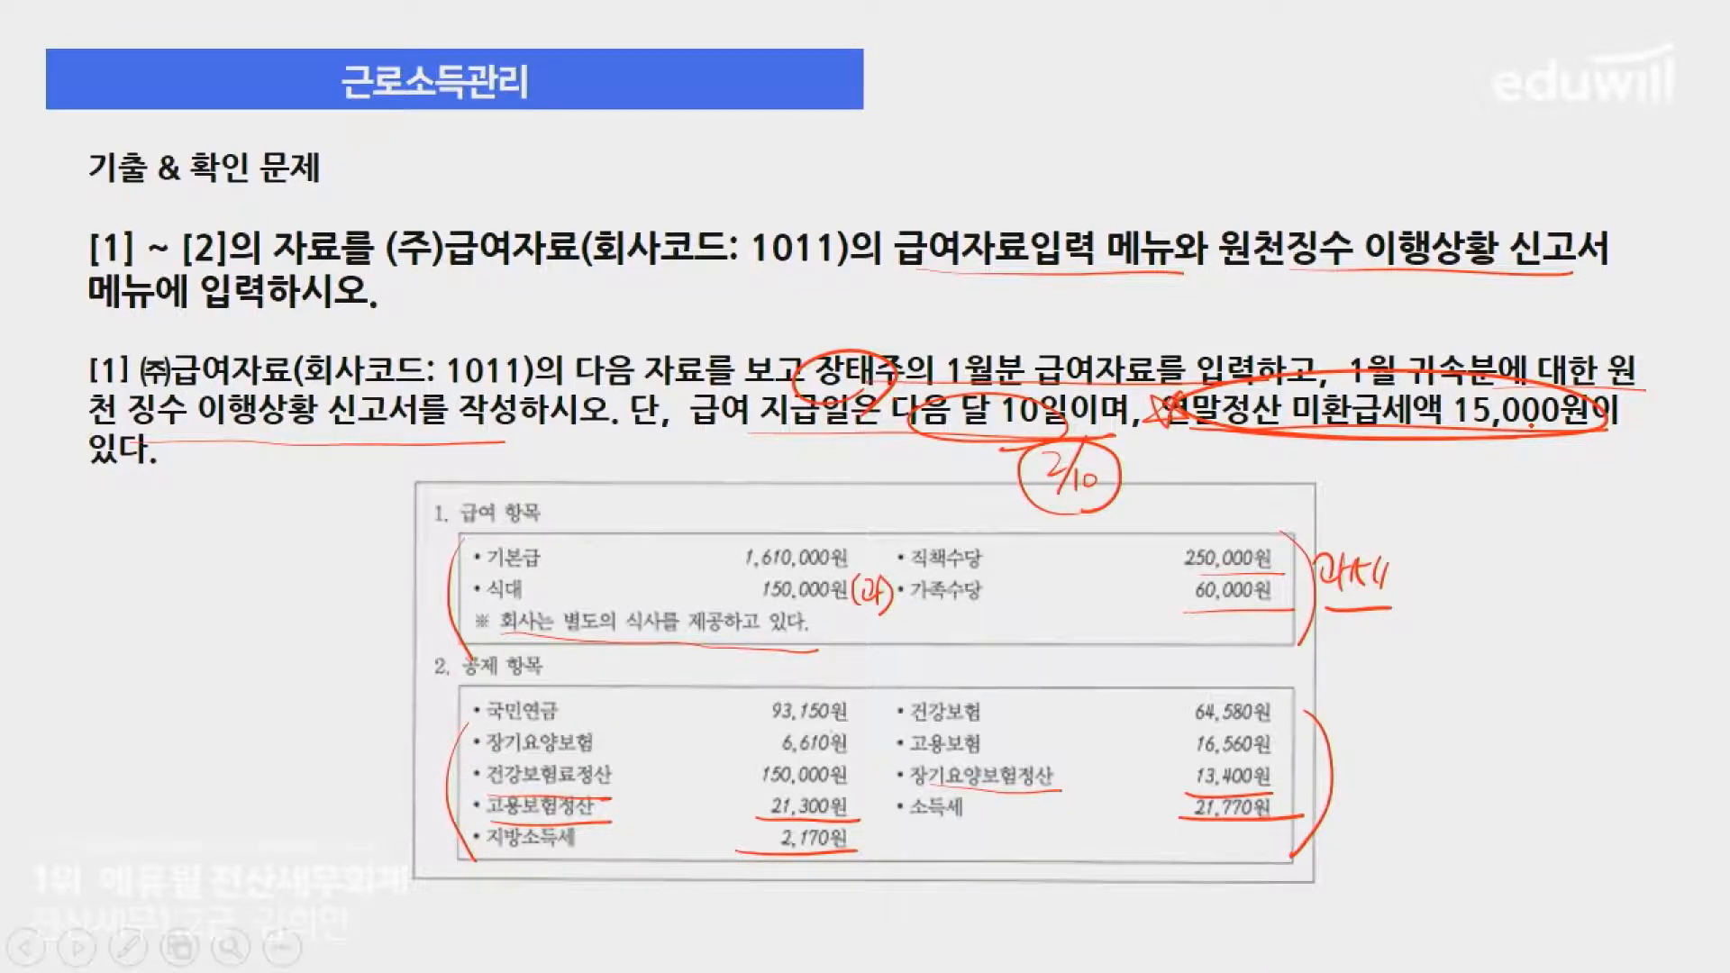
key("alt+Tab")
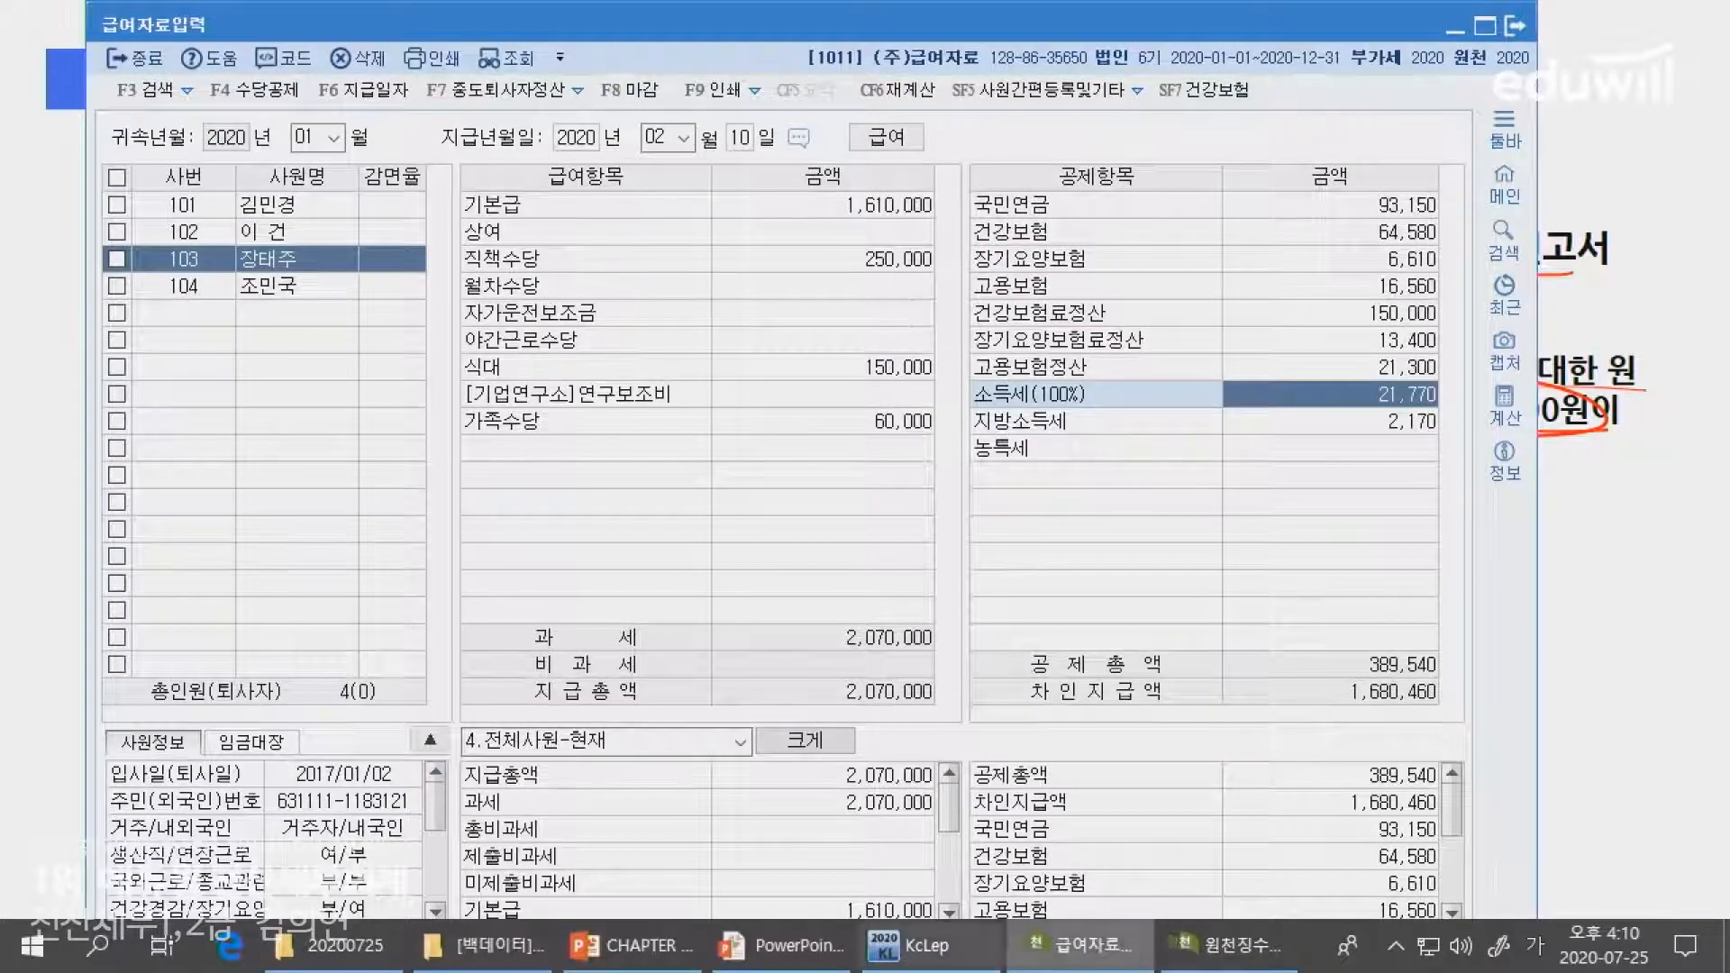
left_click(1181, 953)
left_click(147, 883)
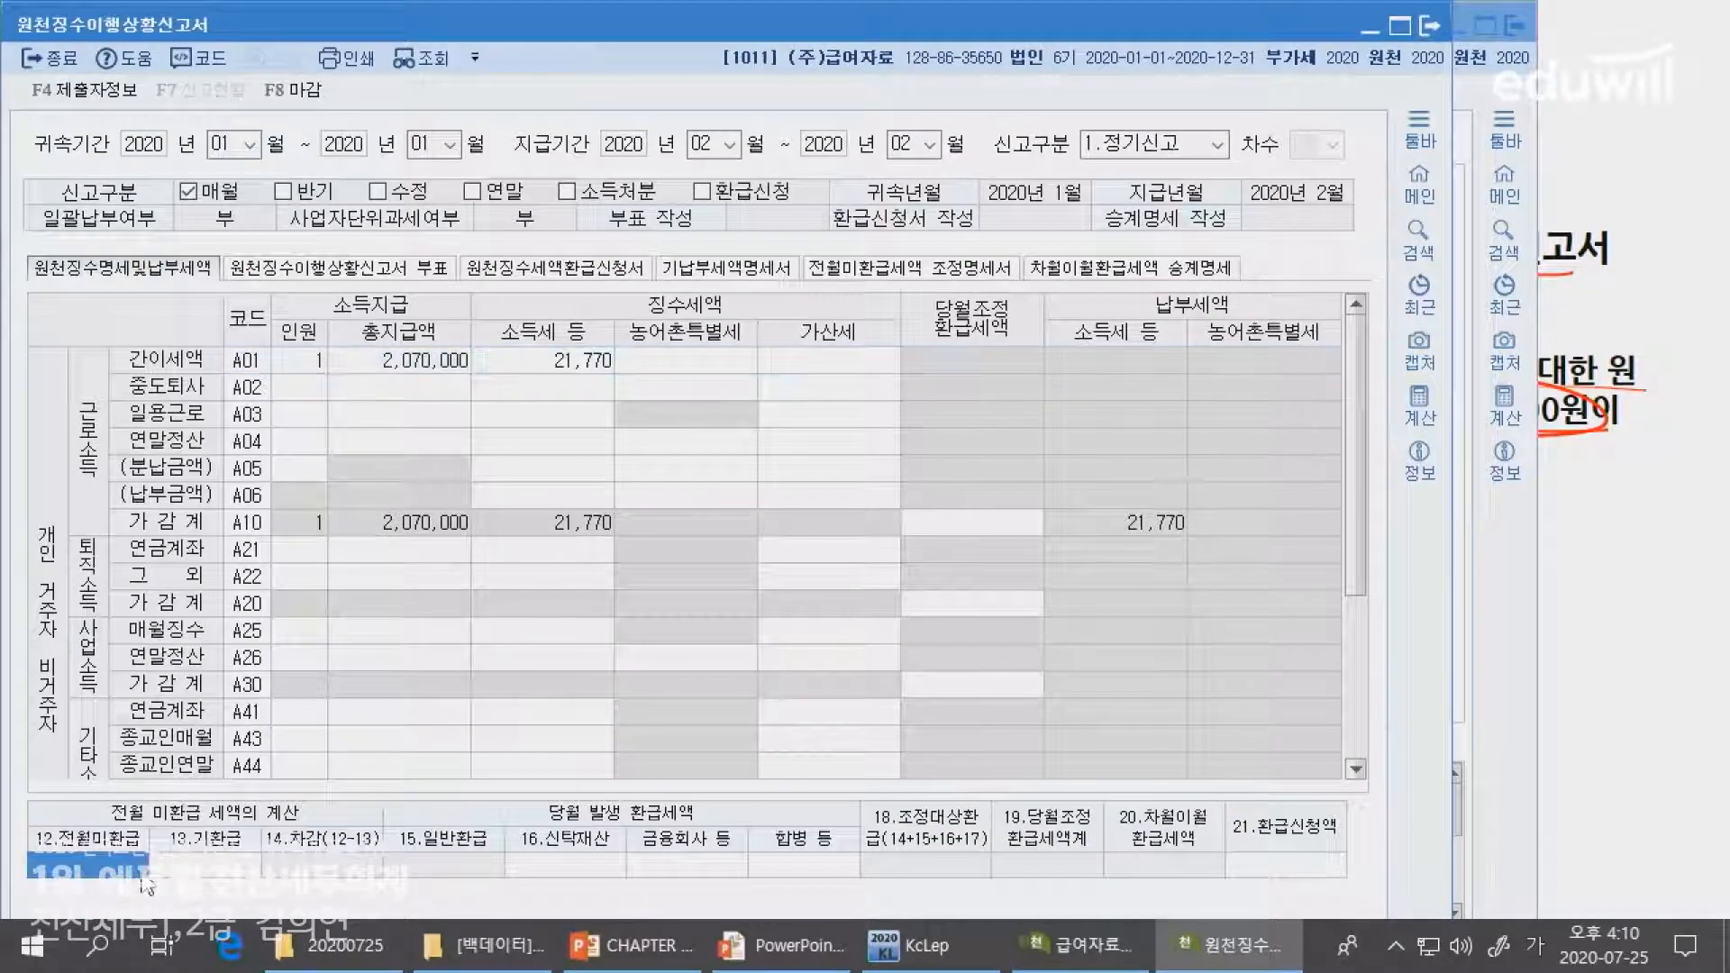
type("15000")
key("Return")
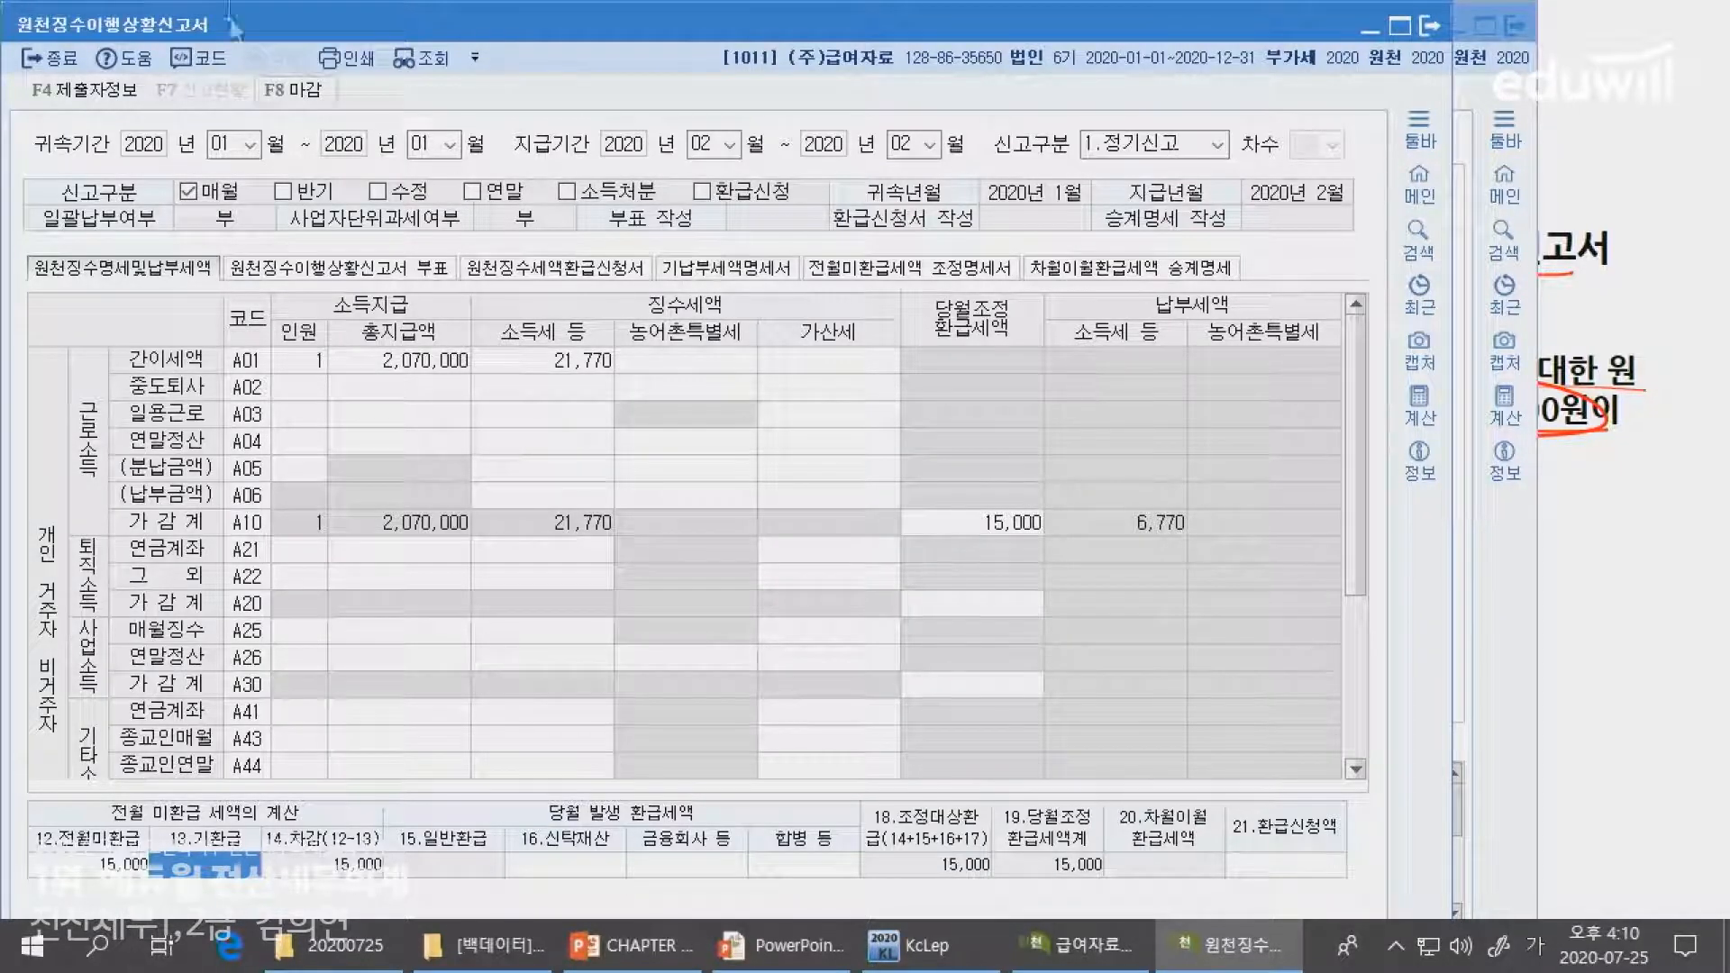
- Close the 원천징수이행상황신고서 and 급여자료입력 windows and advance the slides to exercise [2]
left_click(1429, 25)
left_click(838, 542)
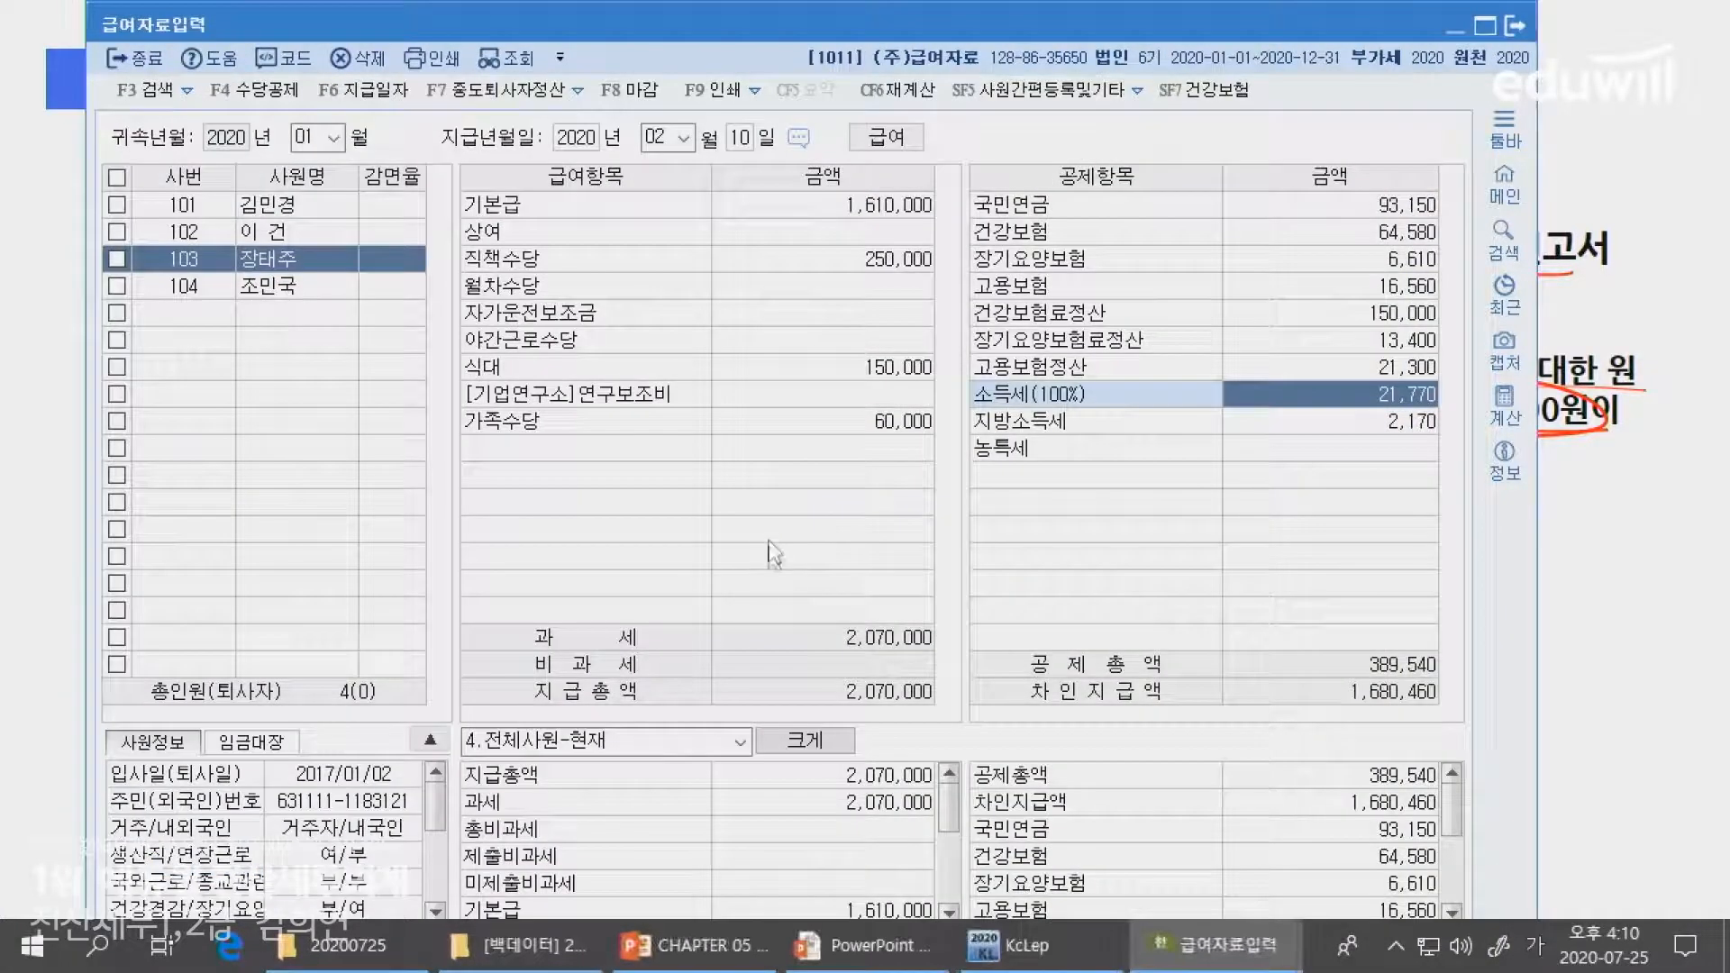
left_click(1522, 27)
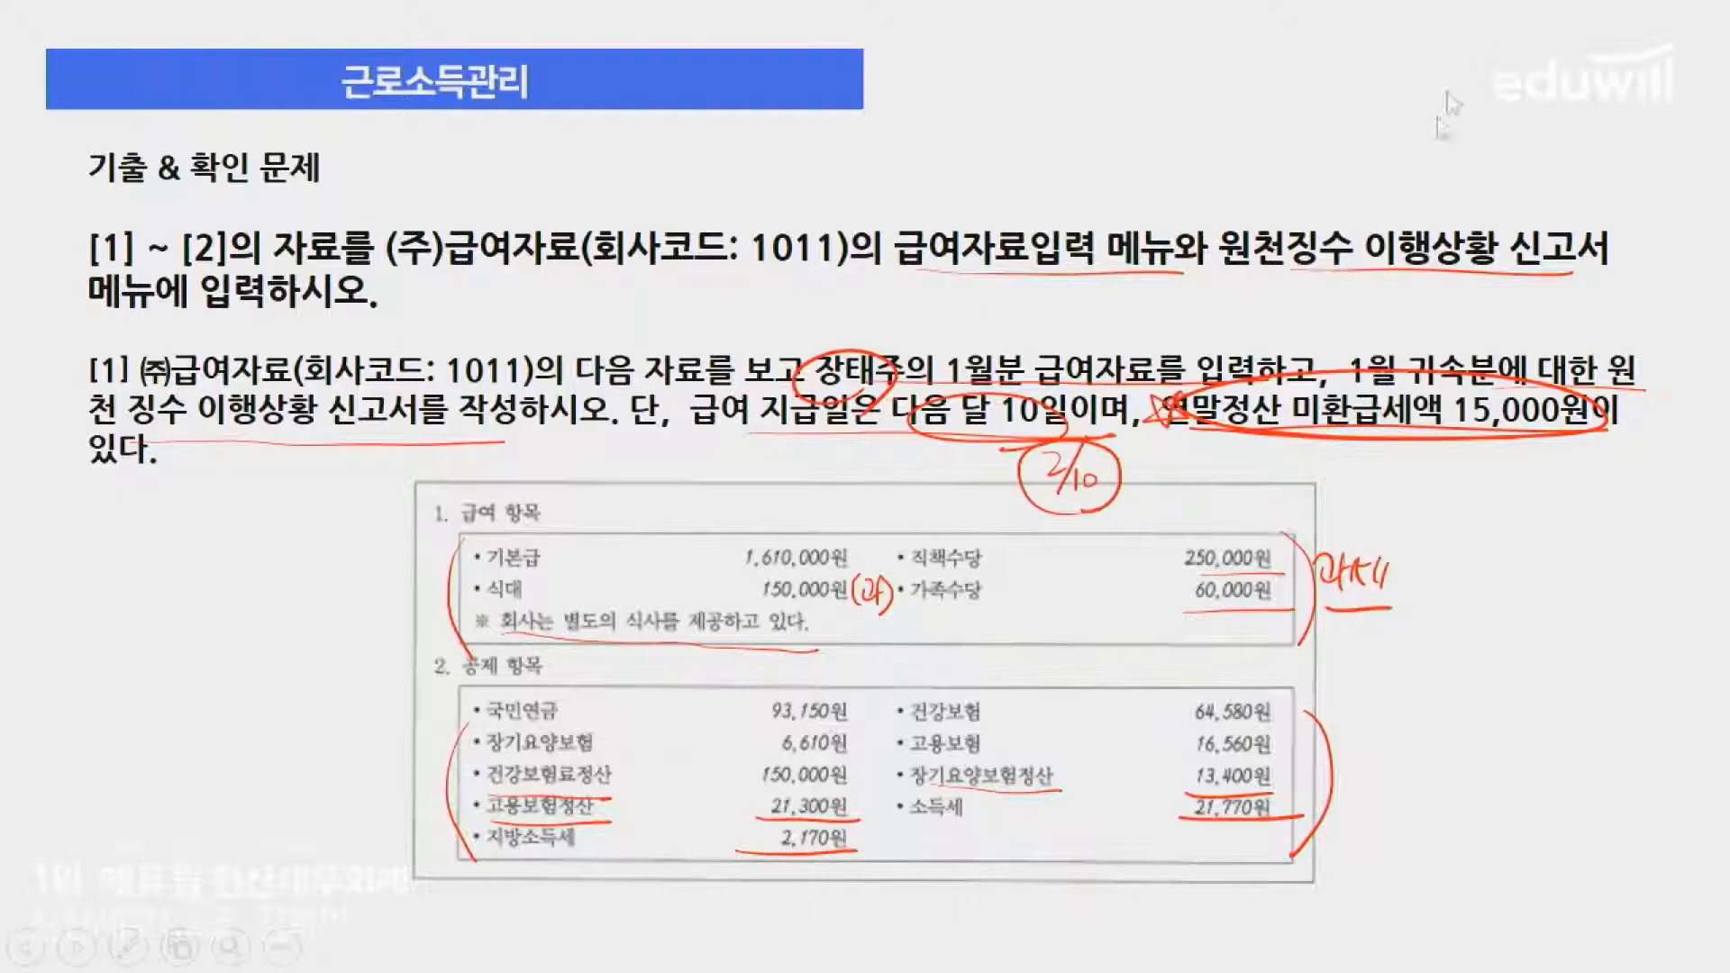
left_click(1512, 492)
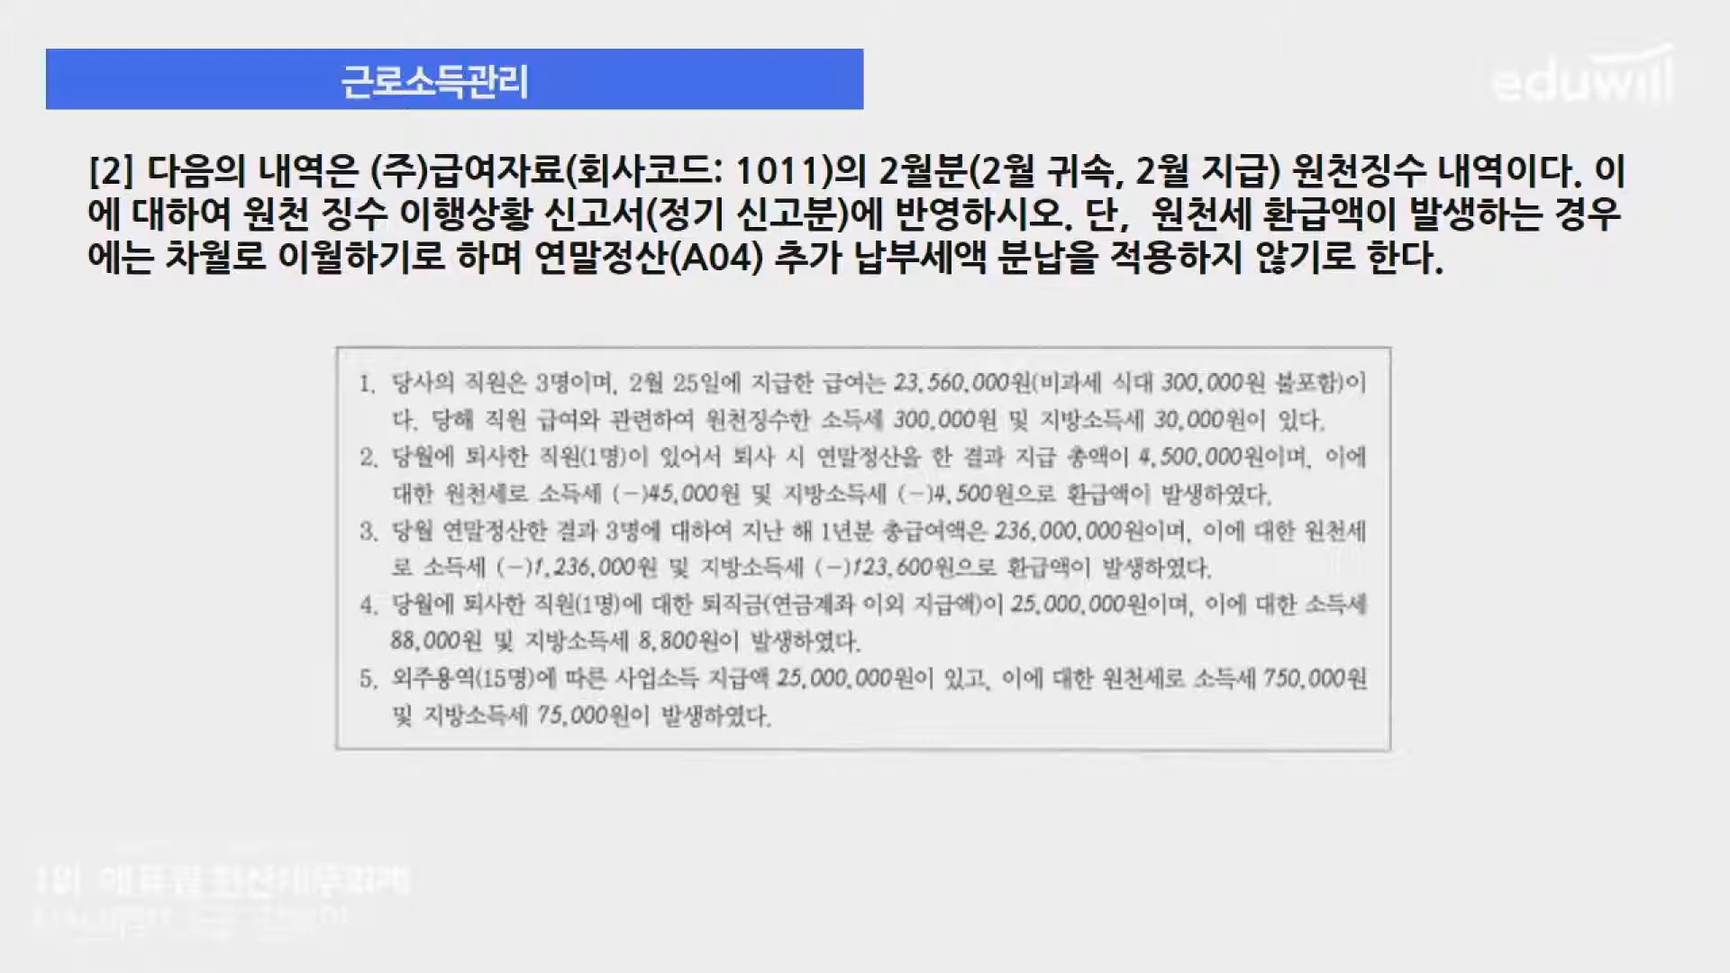
- Read exercise [2] and mark its February period, required return, refund carryover and A04 installment conditions, and the list of withholding details
left_click_drag(872, 186, 1271, 195)
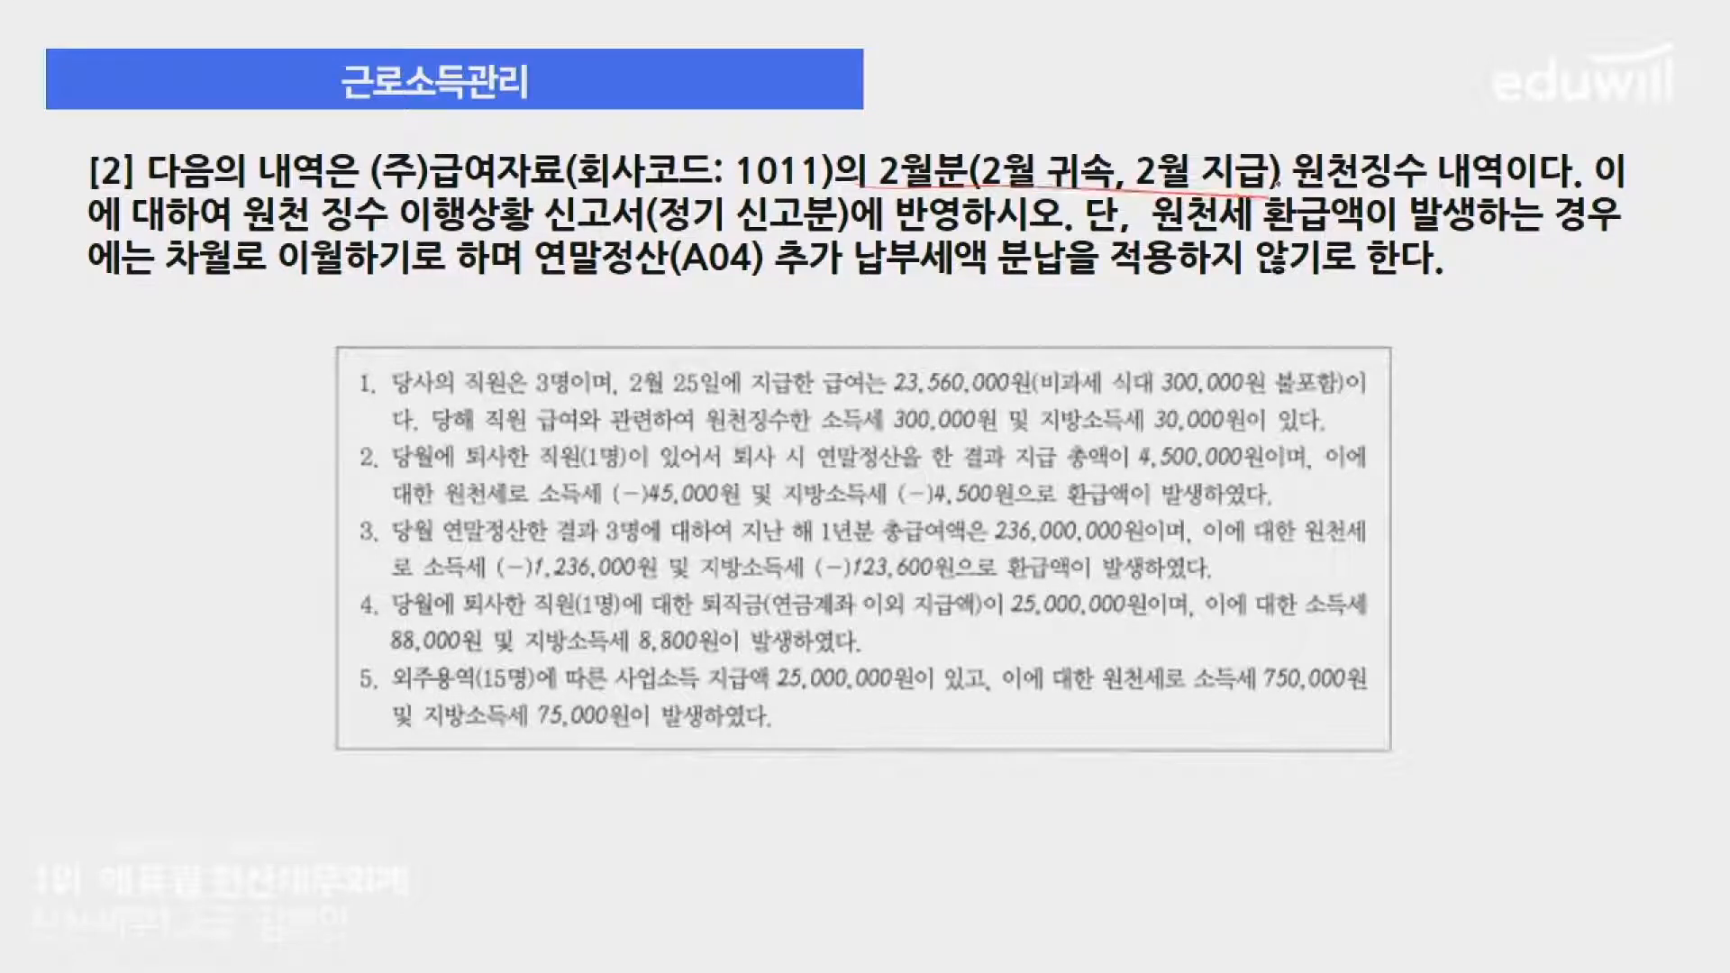
mouse_move(271, 232)
left_mouse_down()
mouse_move(335, 249)
mouse_move(829, 248)
left_mouse_up()
left_click_drag(1181, 228, 1593, 233)
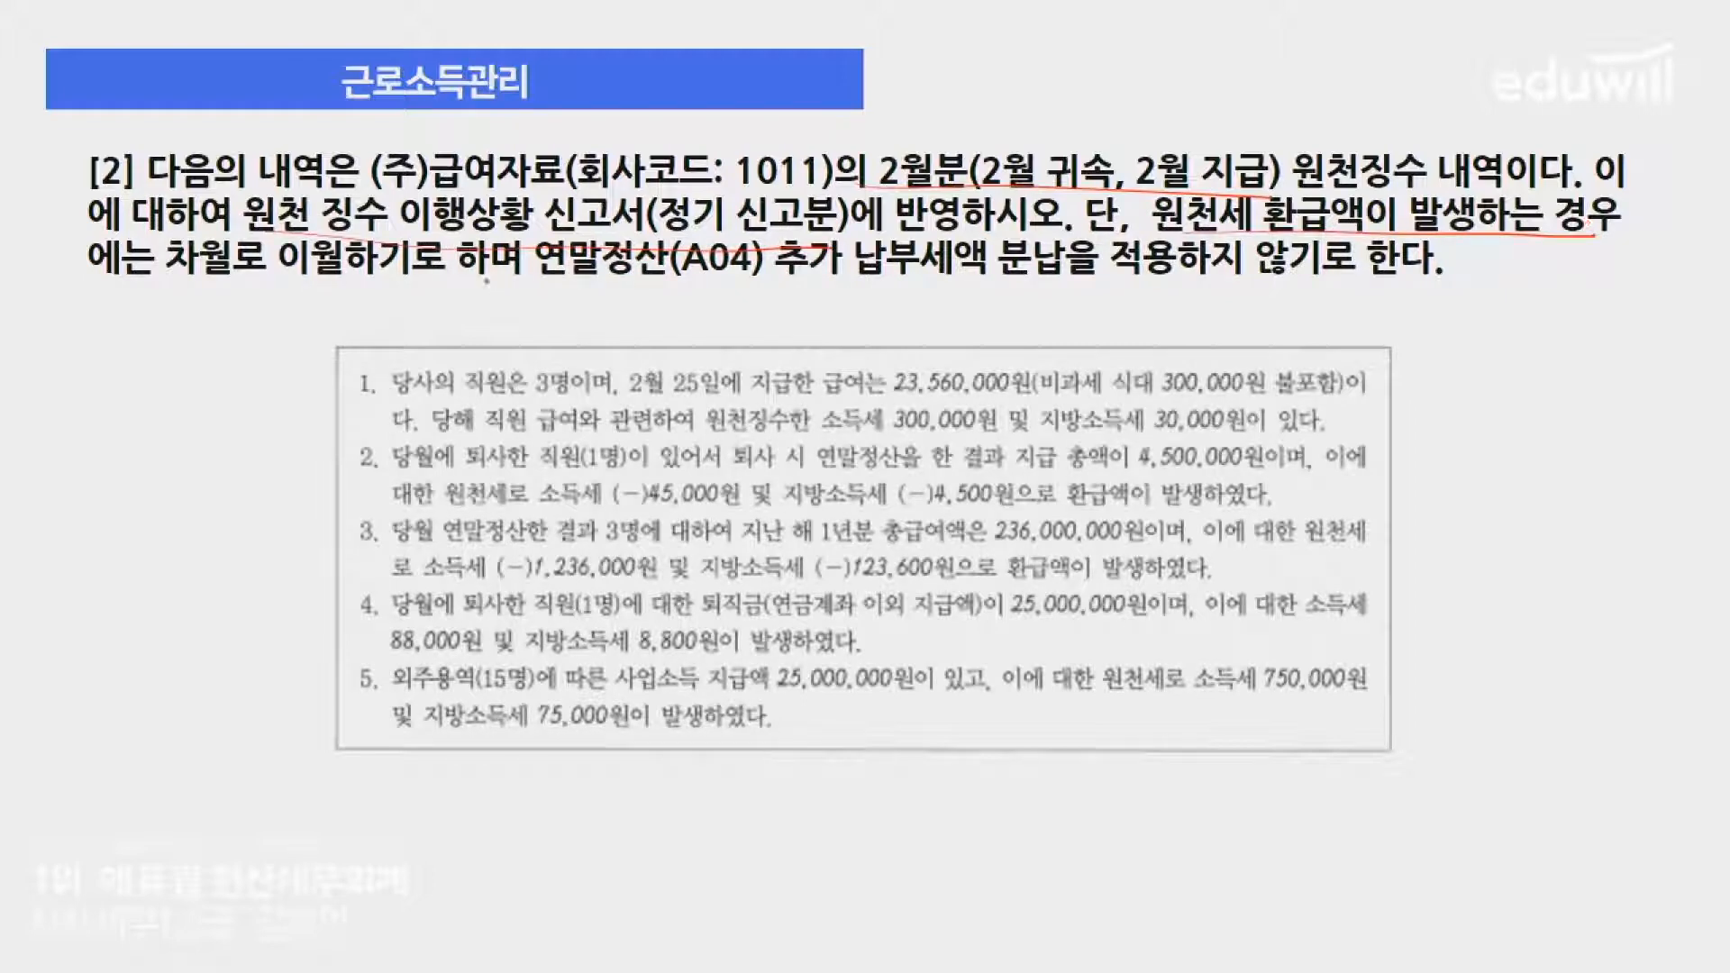
left_click_drag(576, 282, 1384, 284)
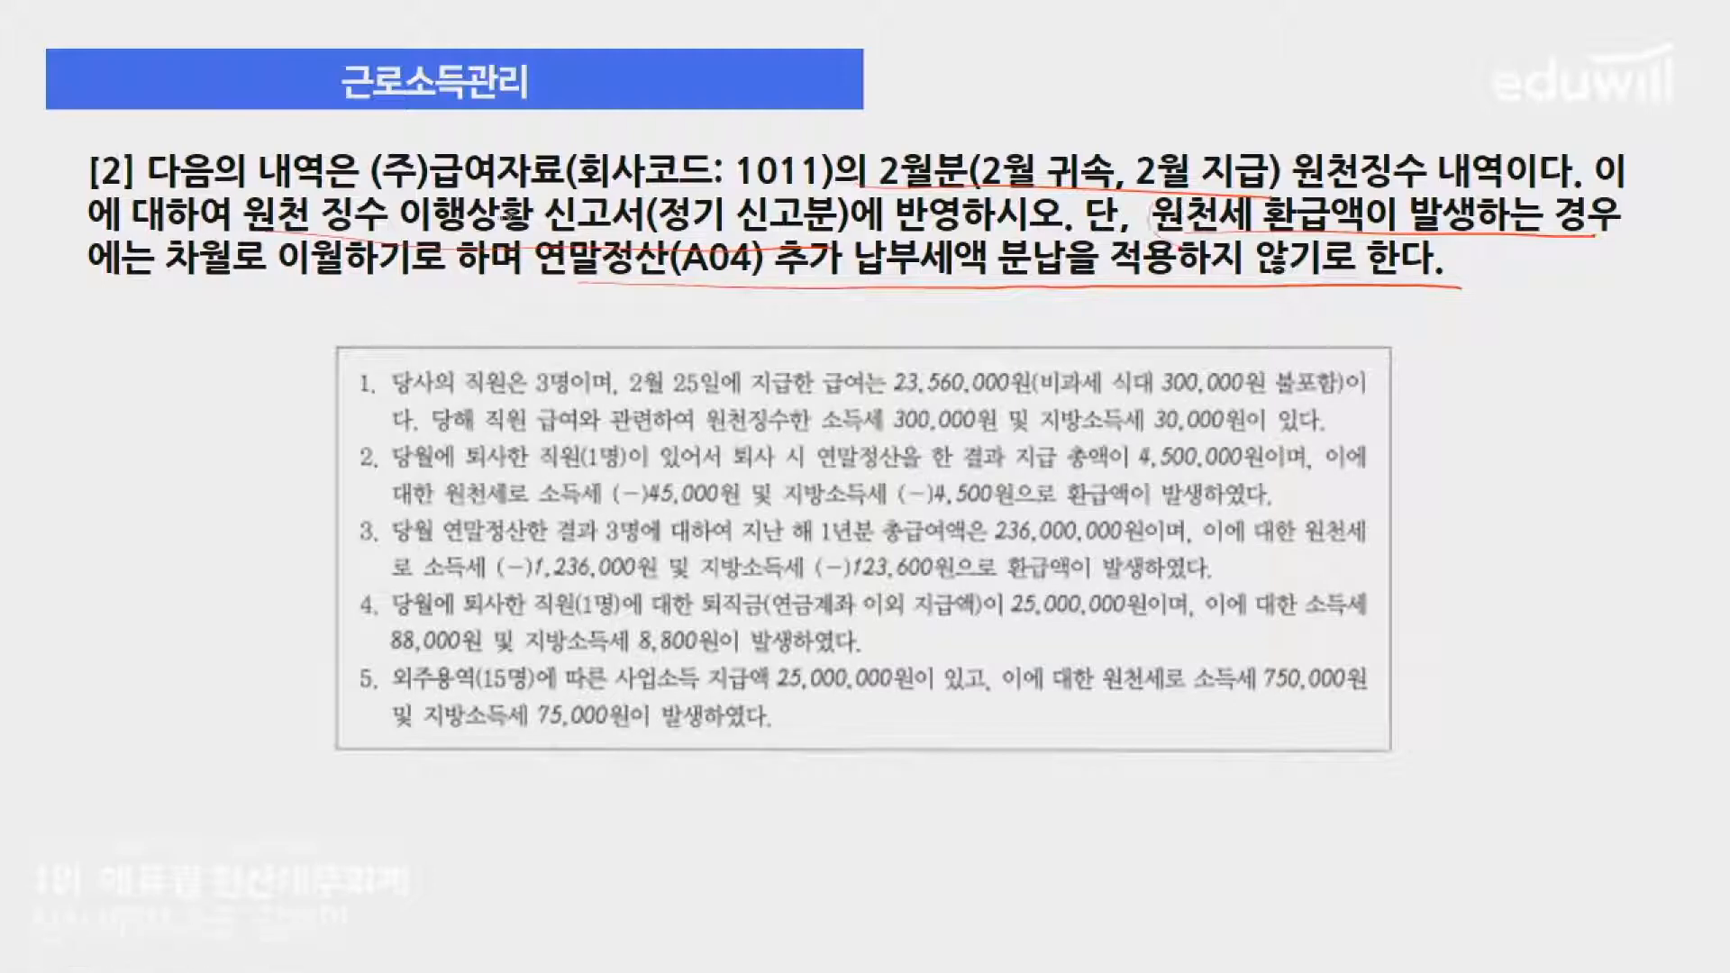
left_click_drag(574, 319, 653, 320)
left_click_drag(1436, 240, 1401, 311)
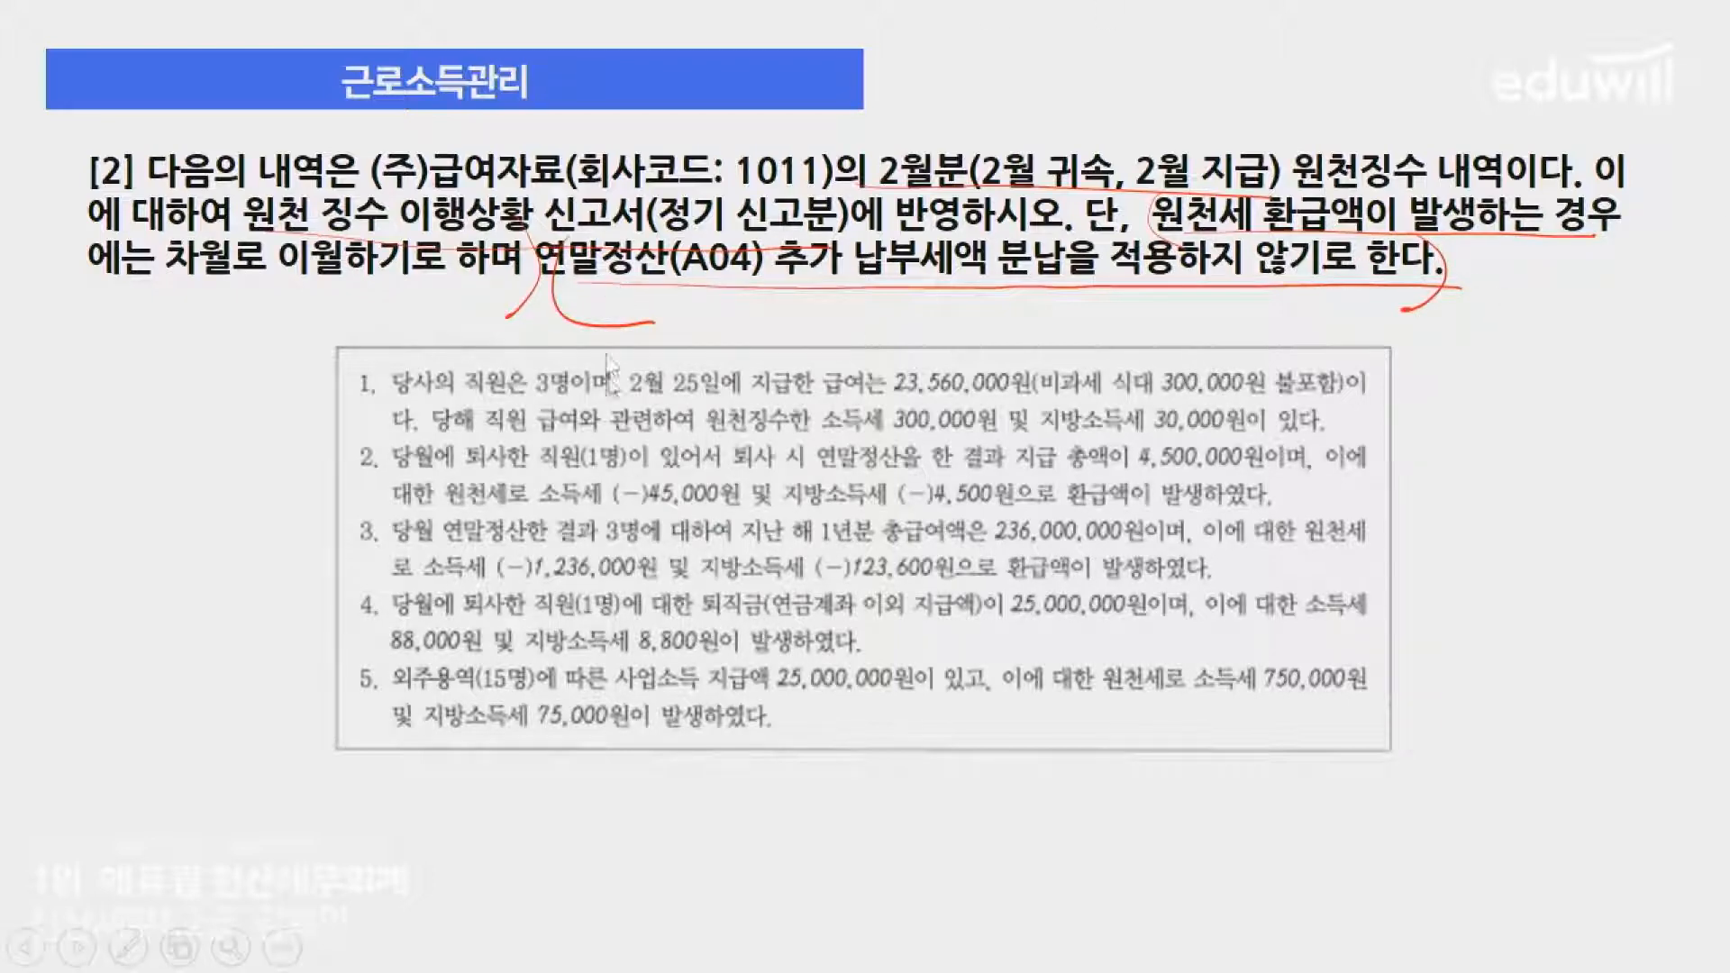
mouse_move(609, 258)
left_mouse_down()
mouse_move(425, 215)
mouse_move(576, 268)
left_mouse_up()
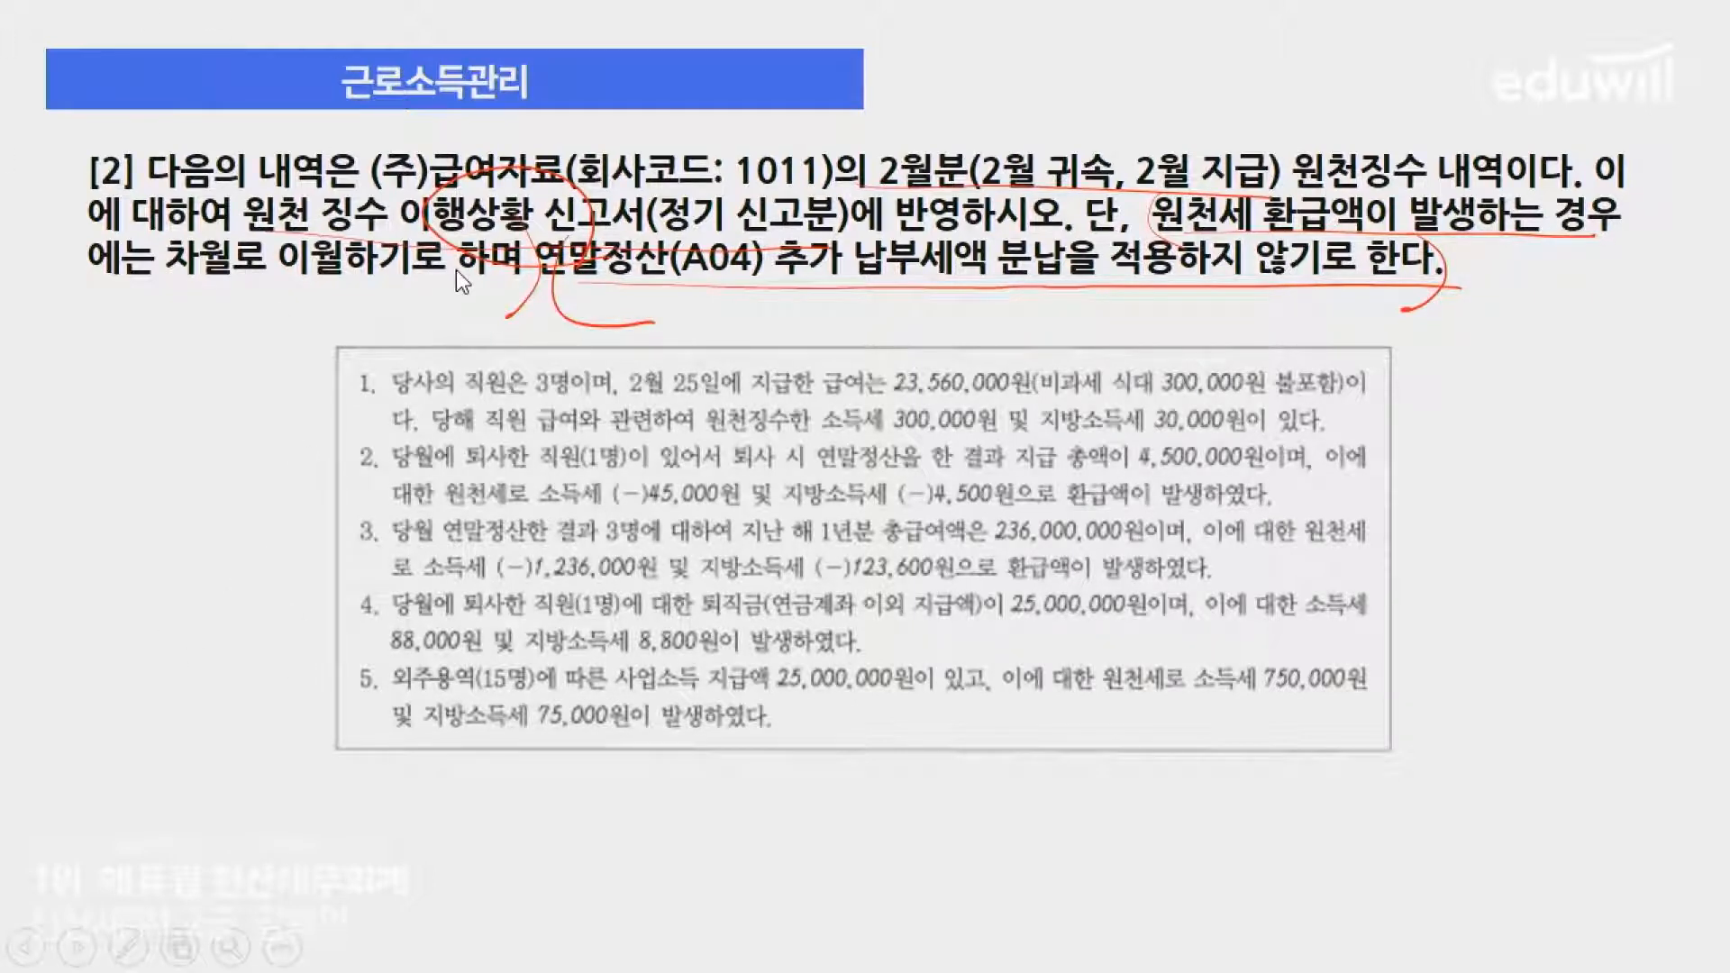
mouse_move(394, 370)
left_mouse_down()
mouse_move(339, 558)
mouse_move(370, 731)
left_mouse_up()
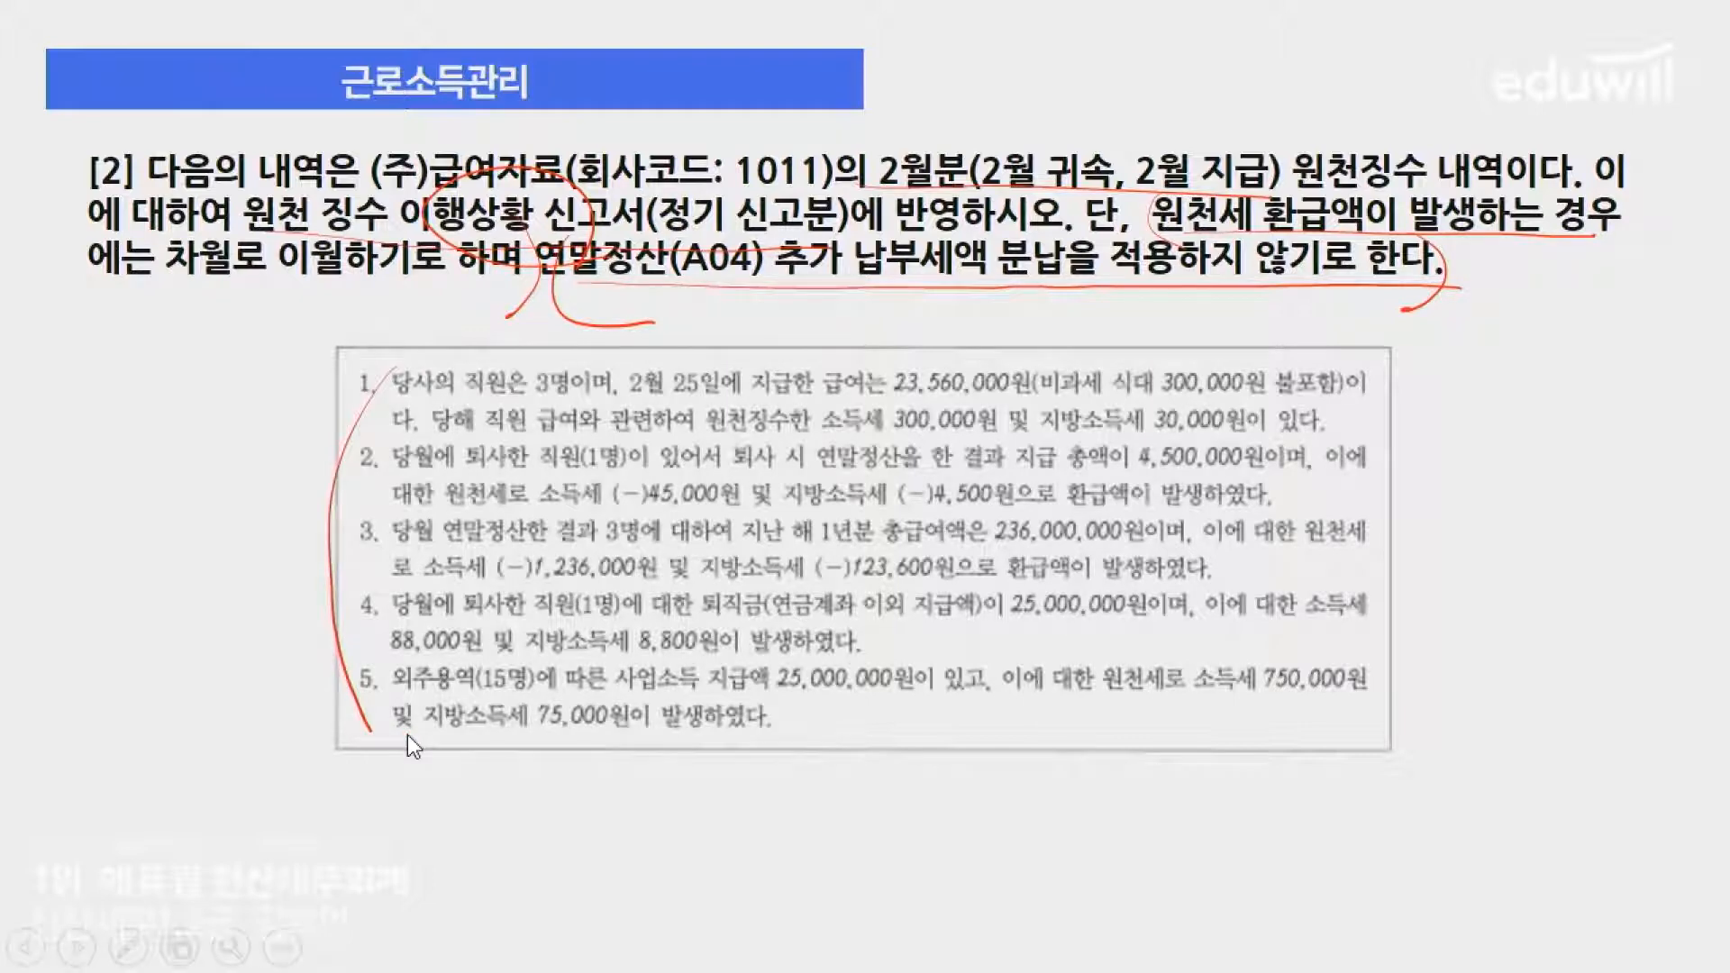
- Open the 원천징수이행상황신고서 in KcLep and set 귀속기간 and 지급기간 to 2020년 02월 with 신고구분 1.정기신고
key("alt+Tab")
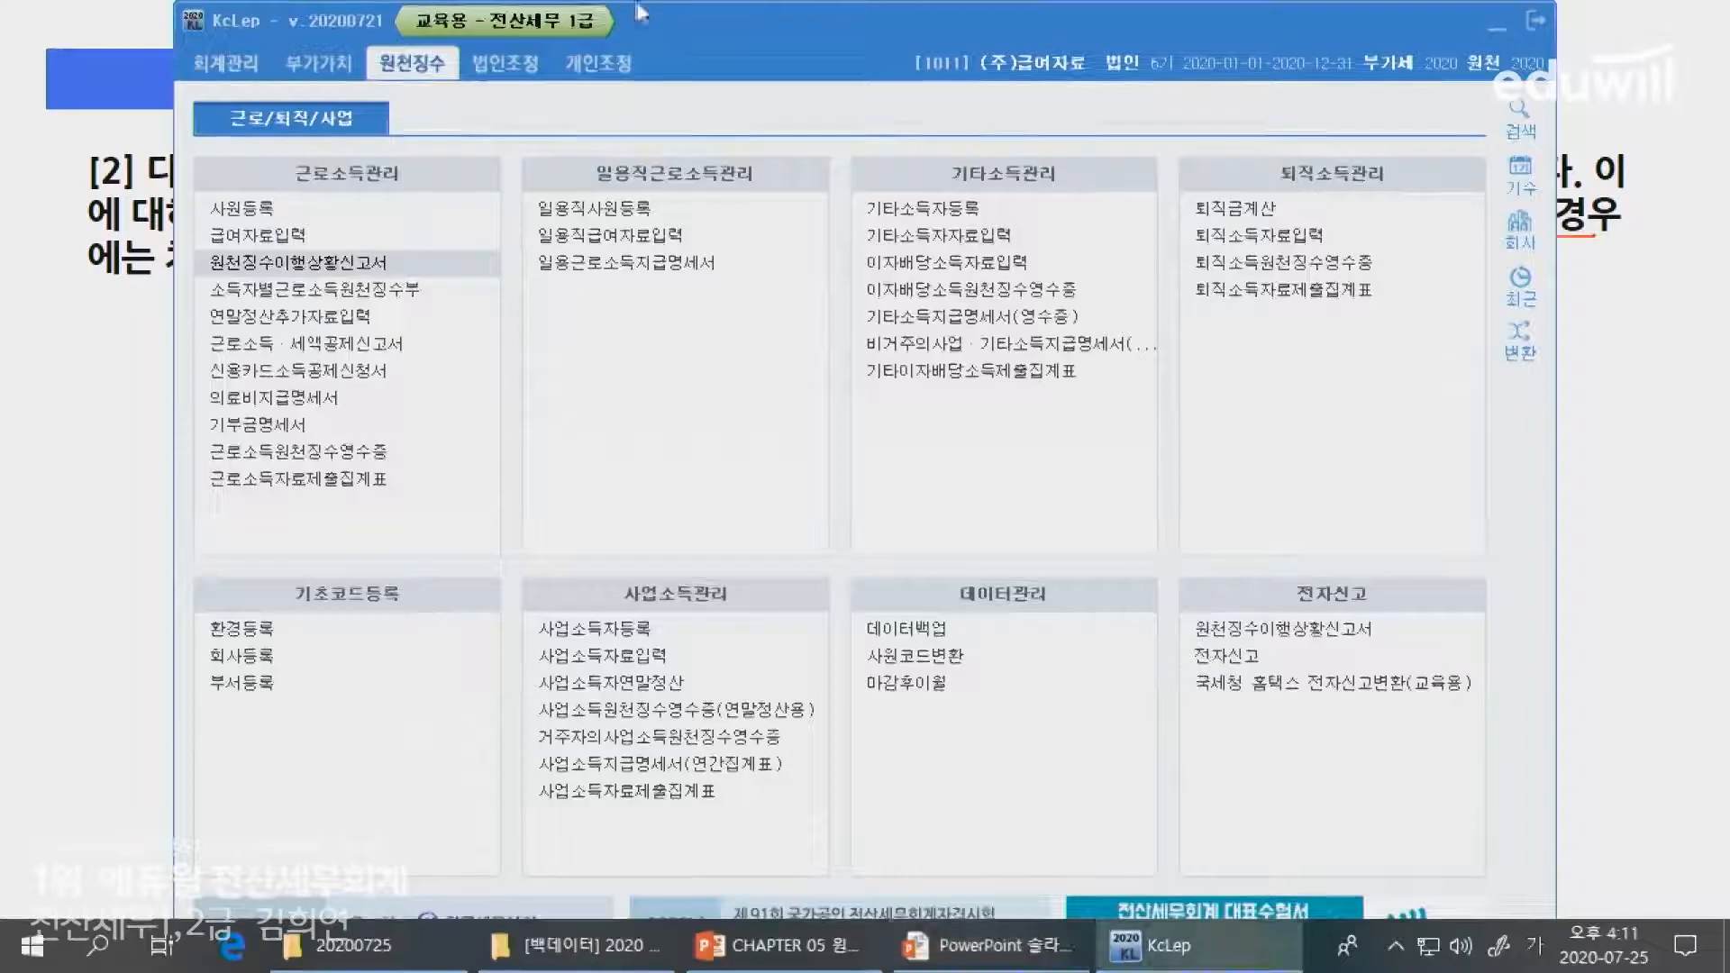
left_click(311, 264)
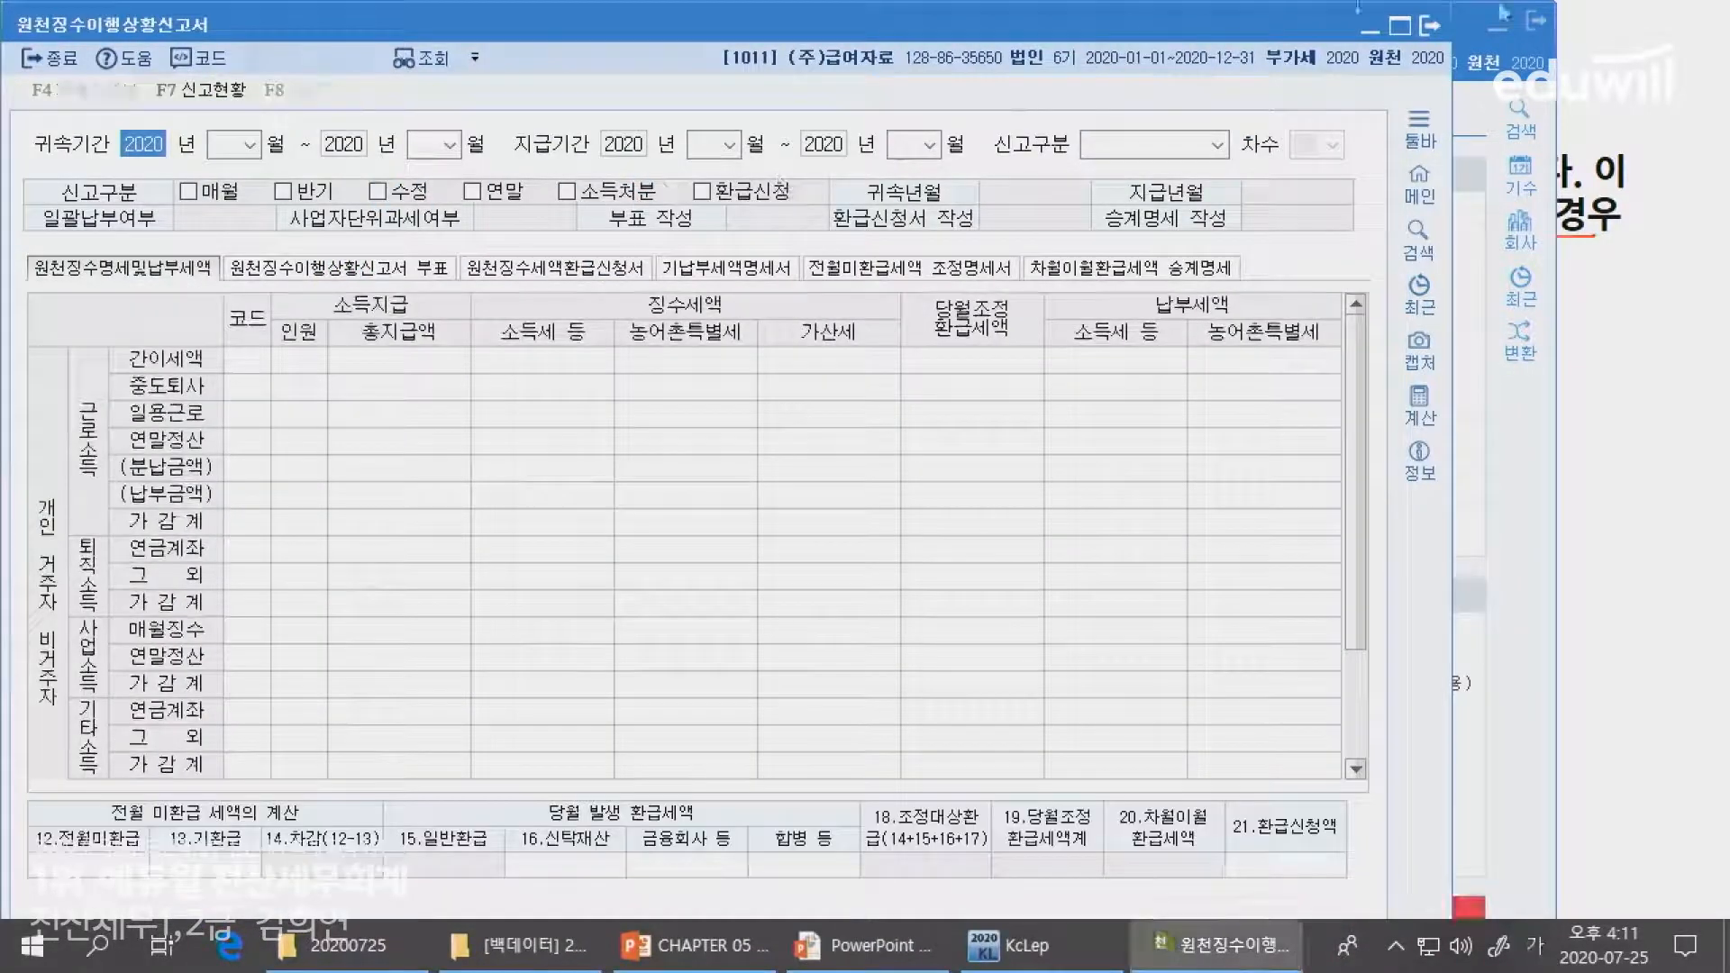
type("07")
key("Return")
key("shift+Tab")
type("2")
key("Return")
key("Return")
type("2")
key("Return")
key("Return")
type("2")
key("Return")
key("Return")
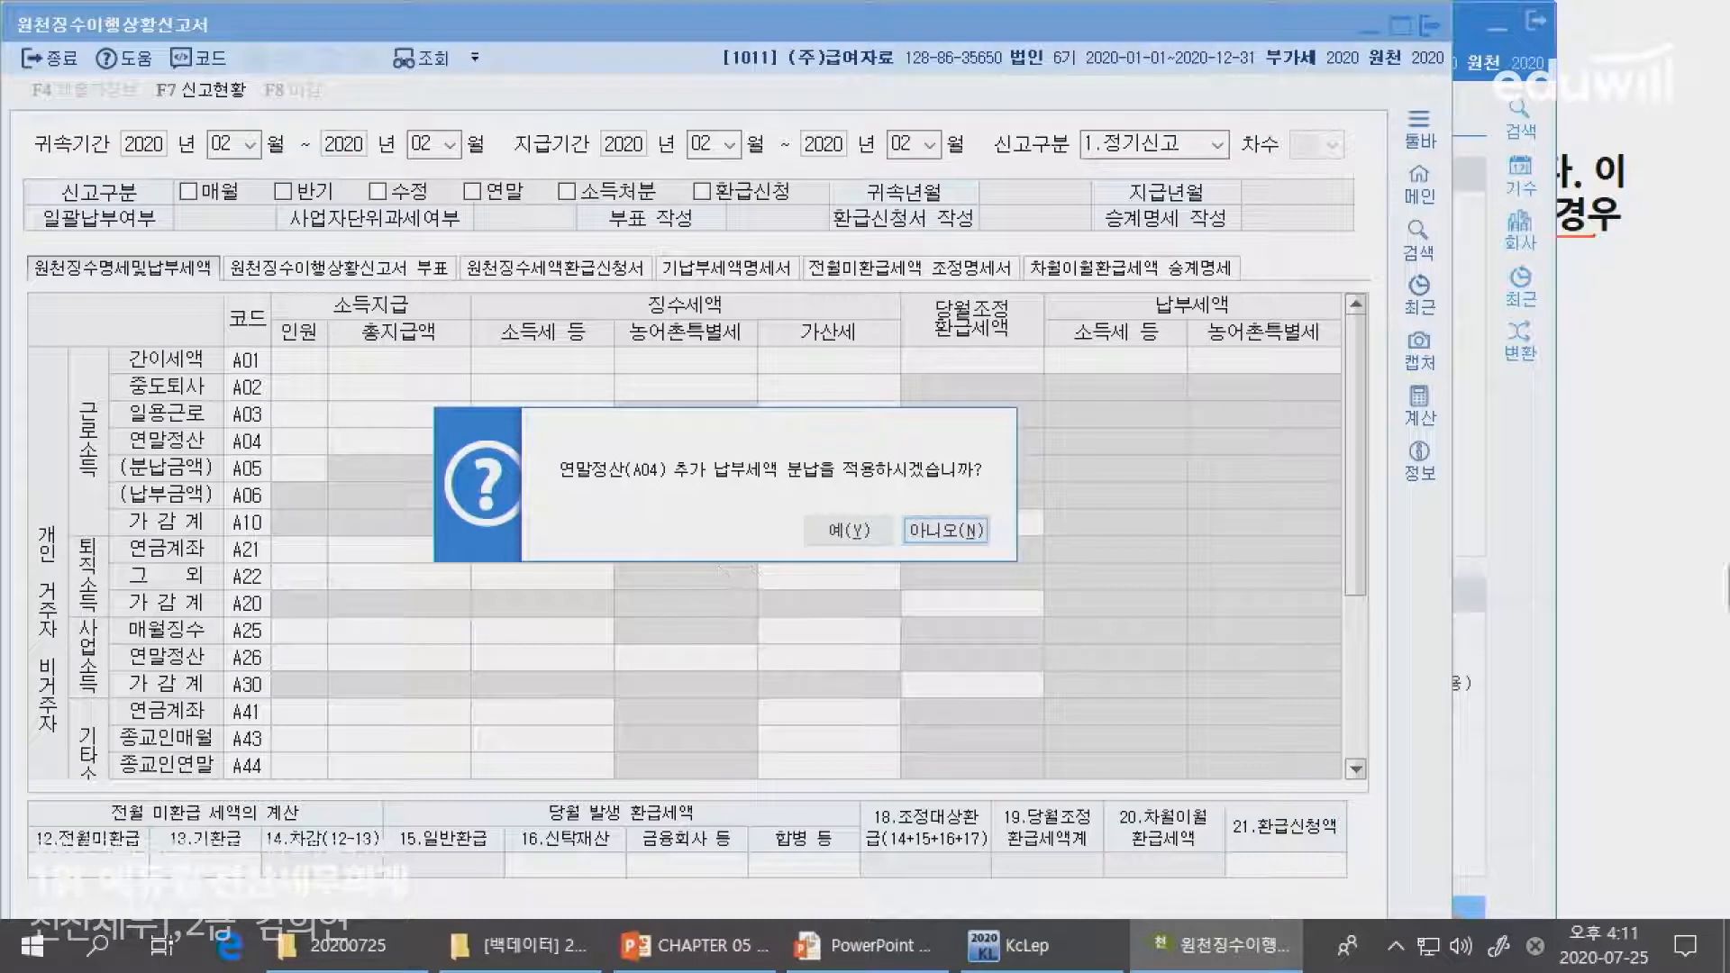
- Check the A04 condition on the exercise slide and decline installment payment of the additional year-end settlement tax
left_click(1661, 676)
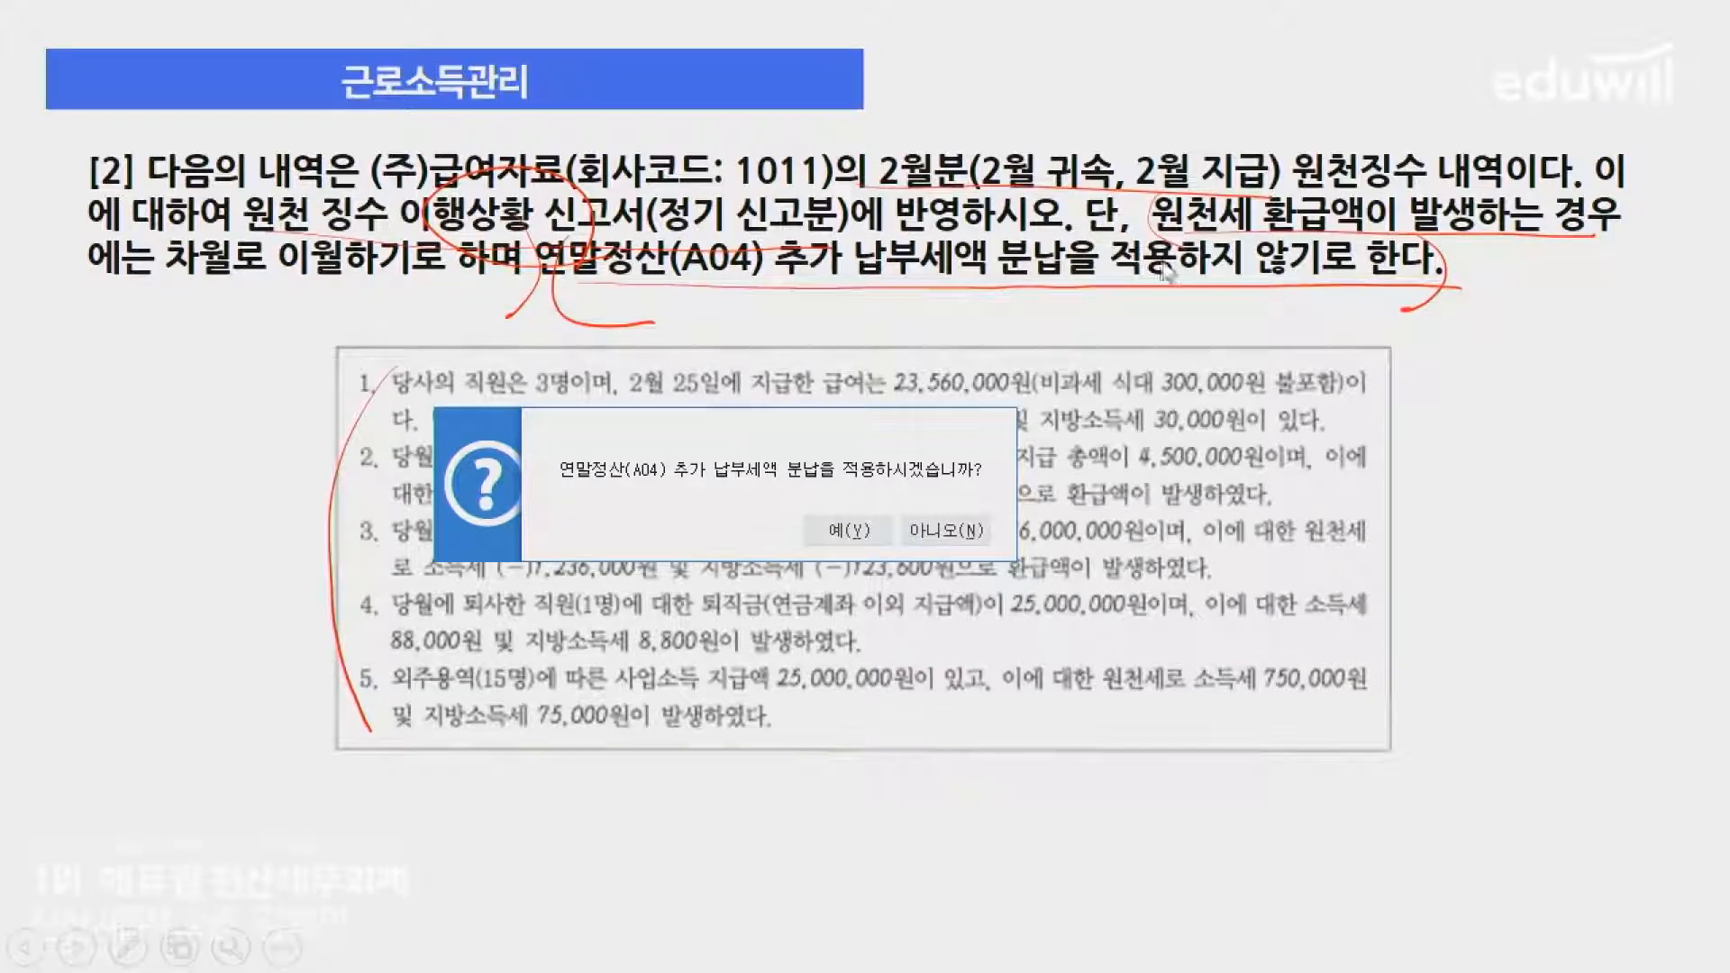
left_click(928, 531)
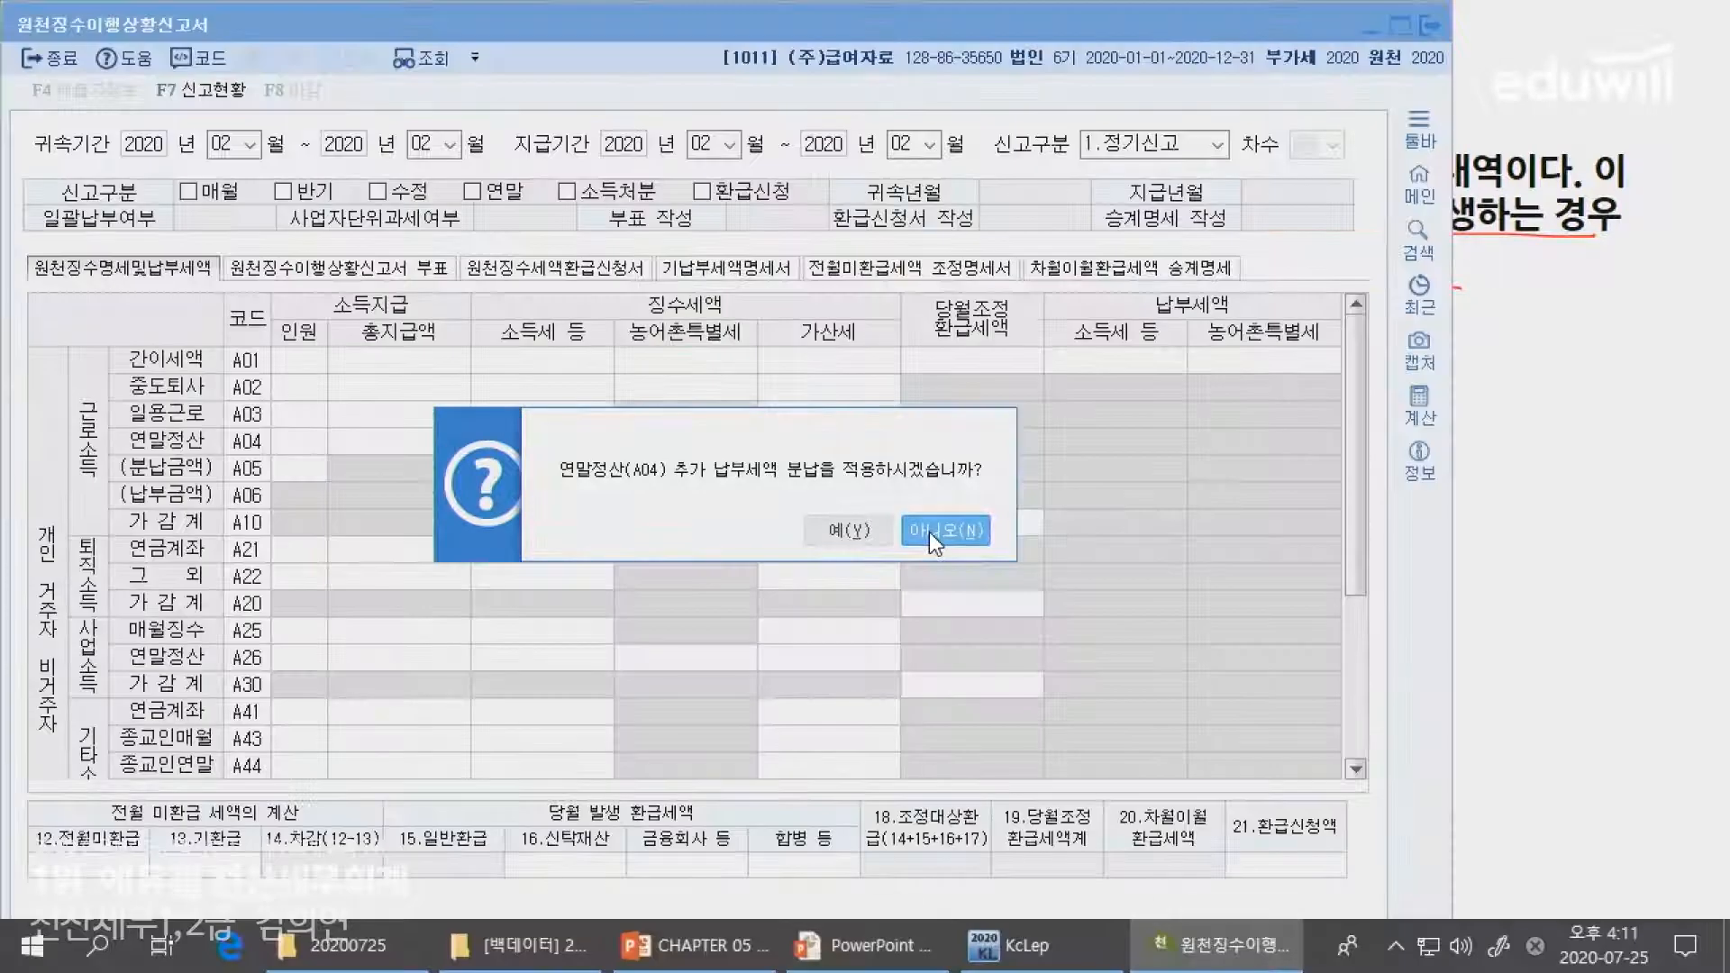
left_click(928, 531)
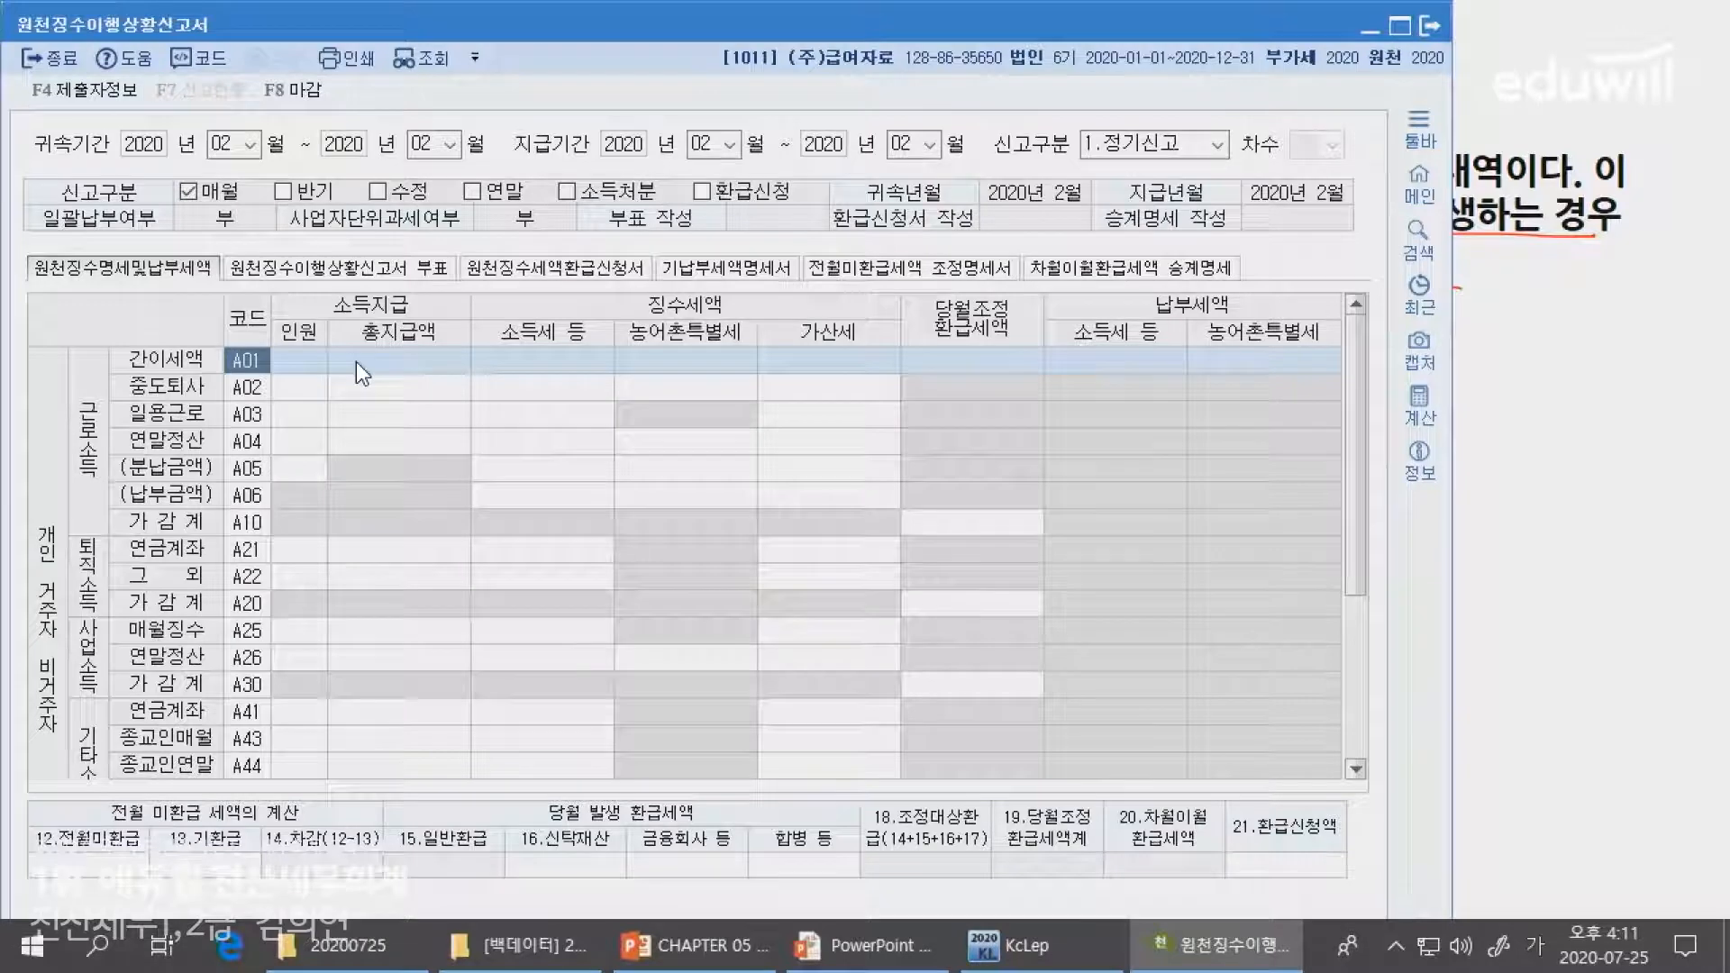
- Point out the A01 input cells and mark item 1's 23,560,000 salary and excluded 식대 on the exercise slide
left_click(280, 355)
left_click(421, 364)
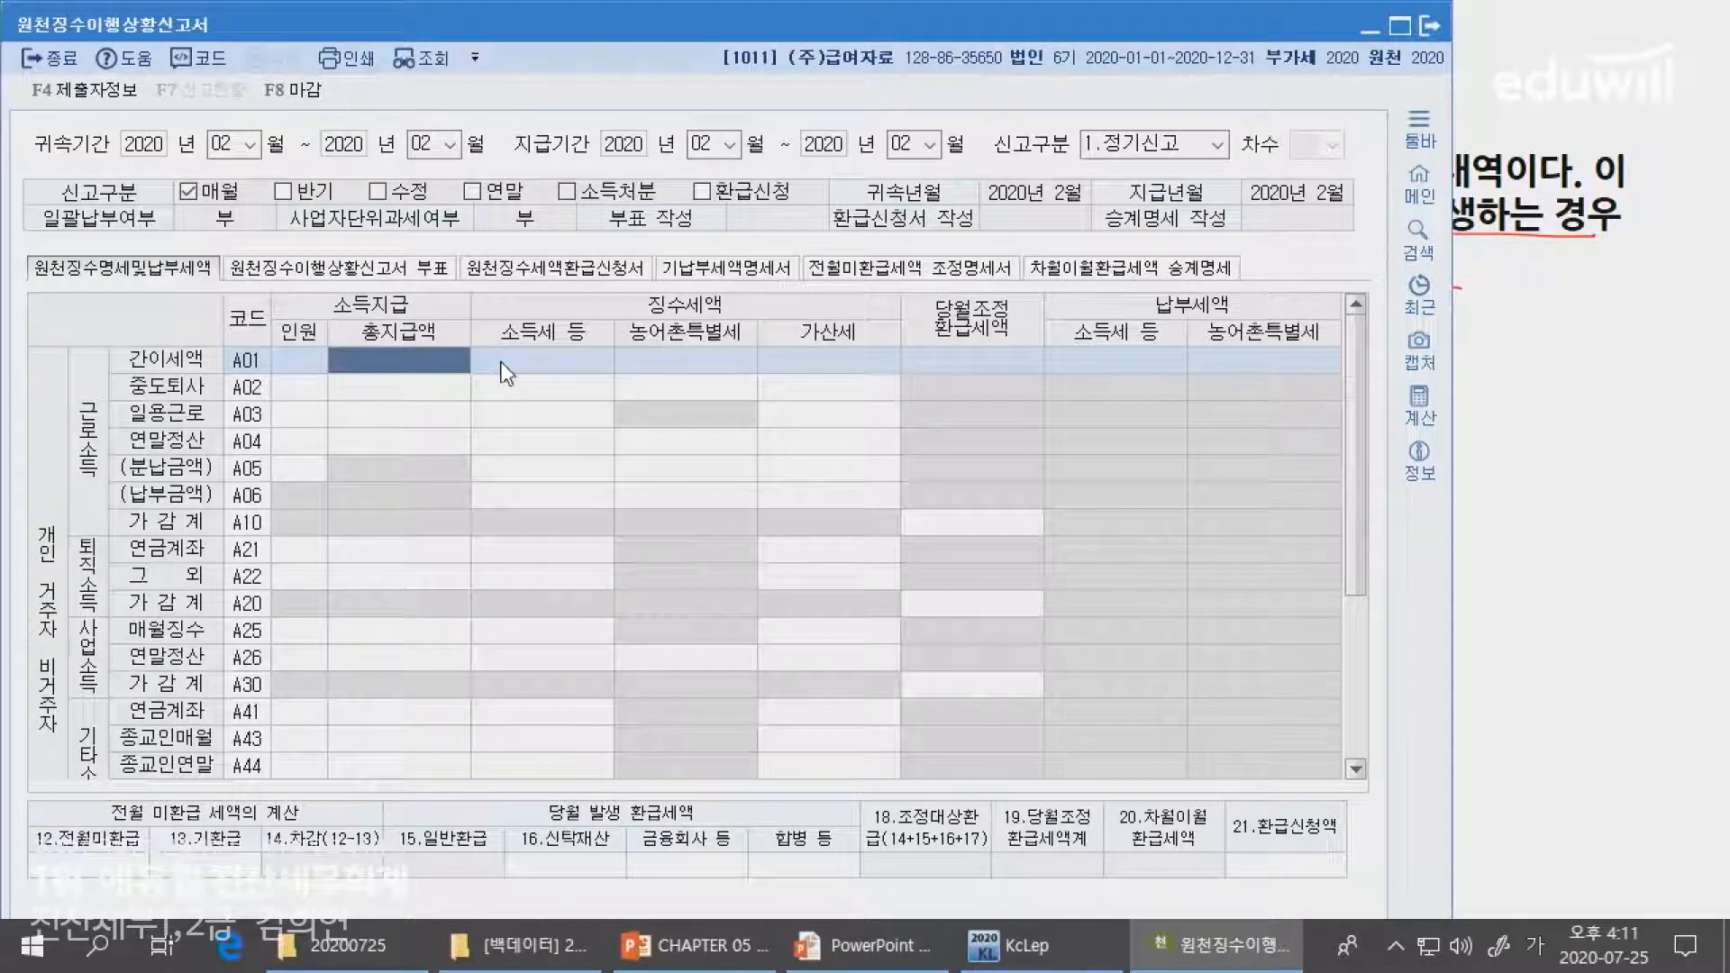
left_click(607, 351)
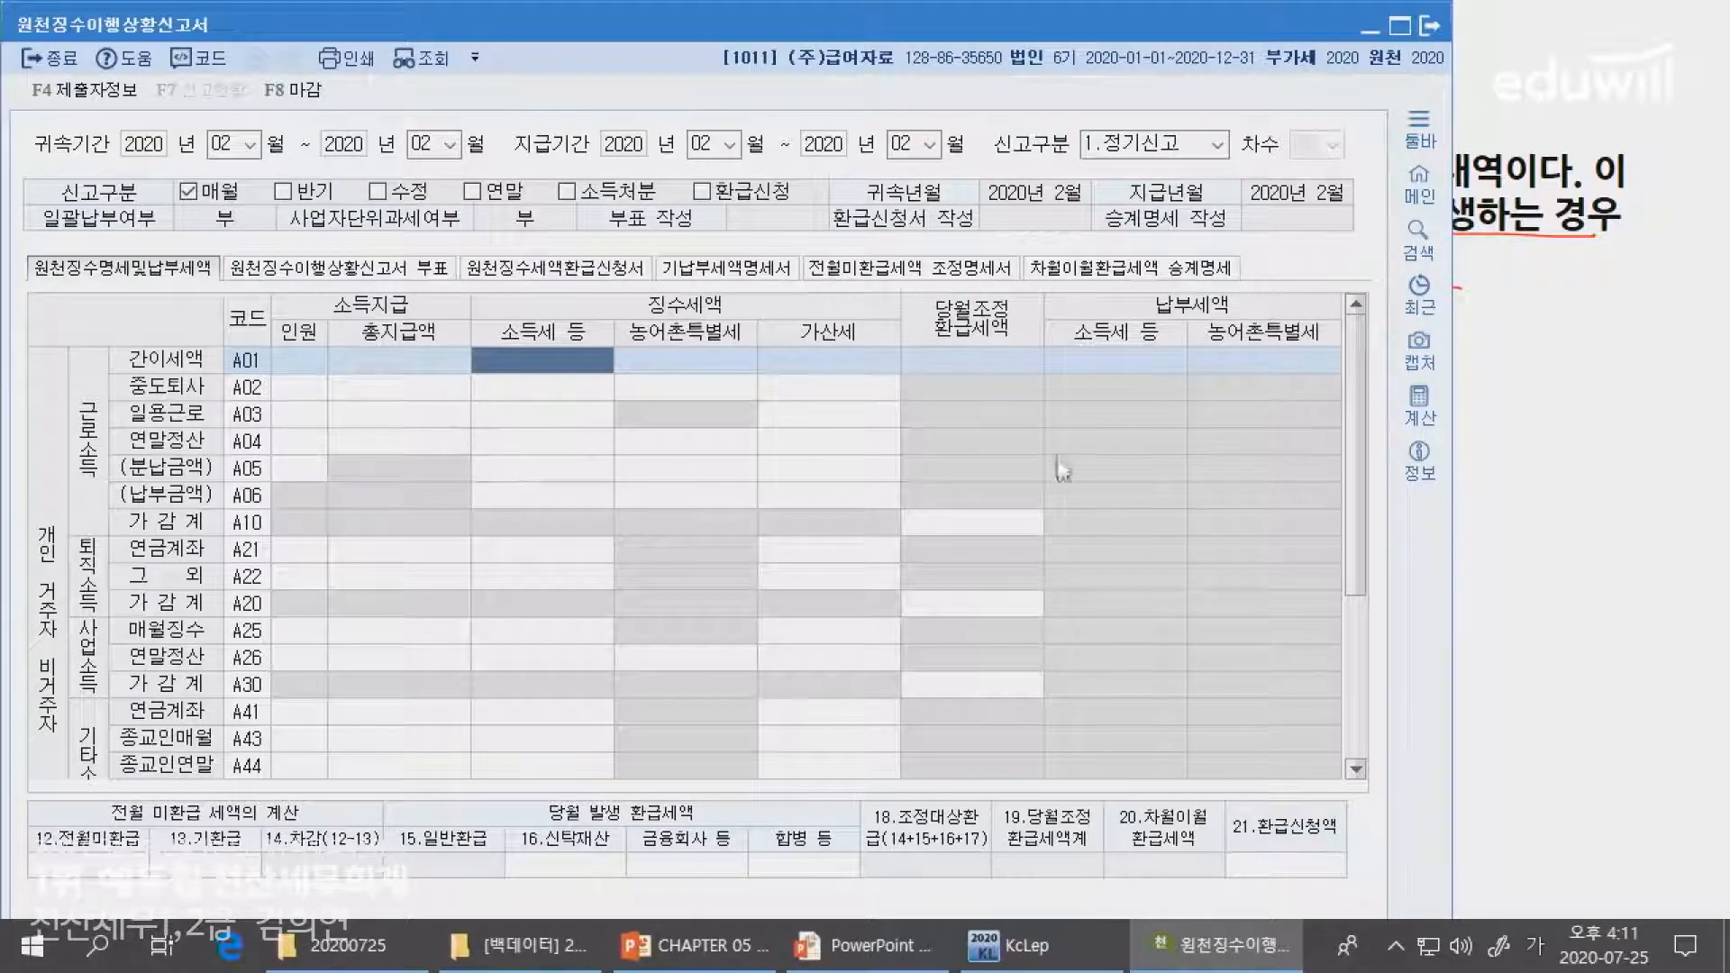
key("alt+Tab")
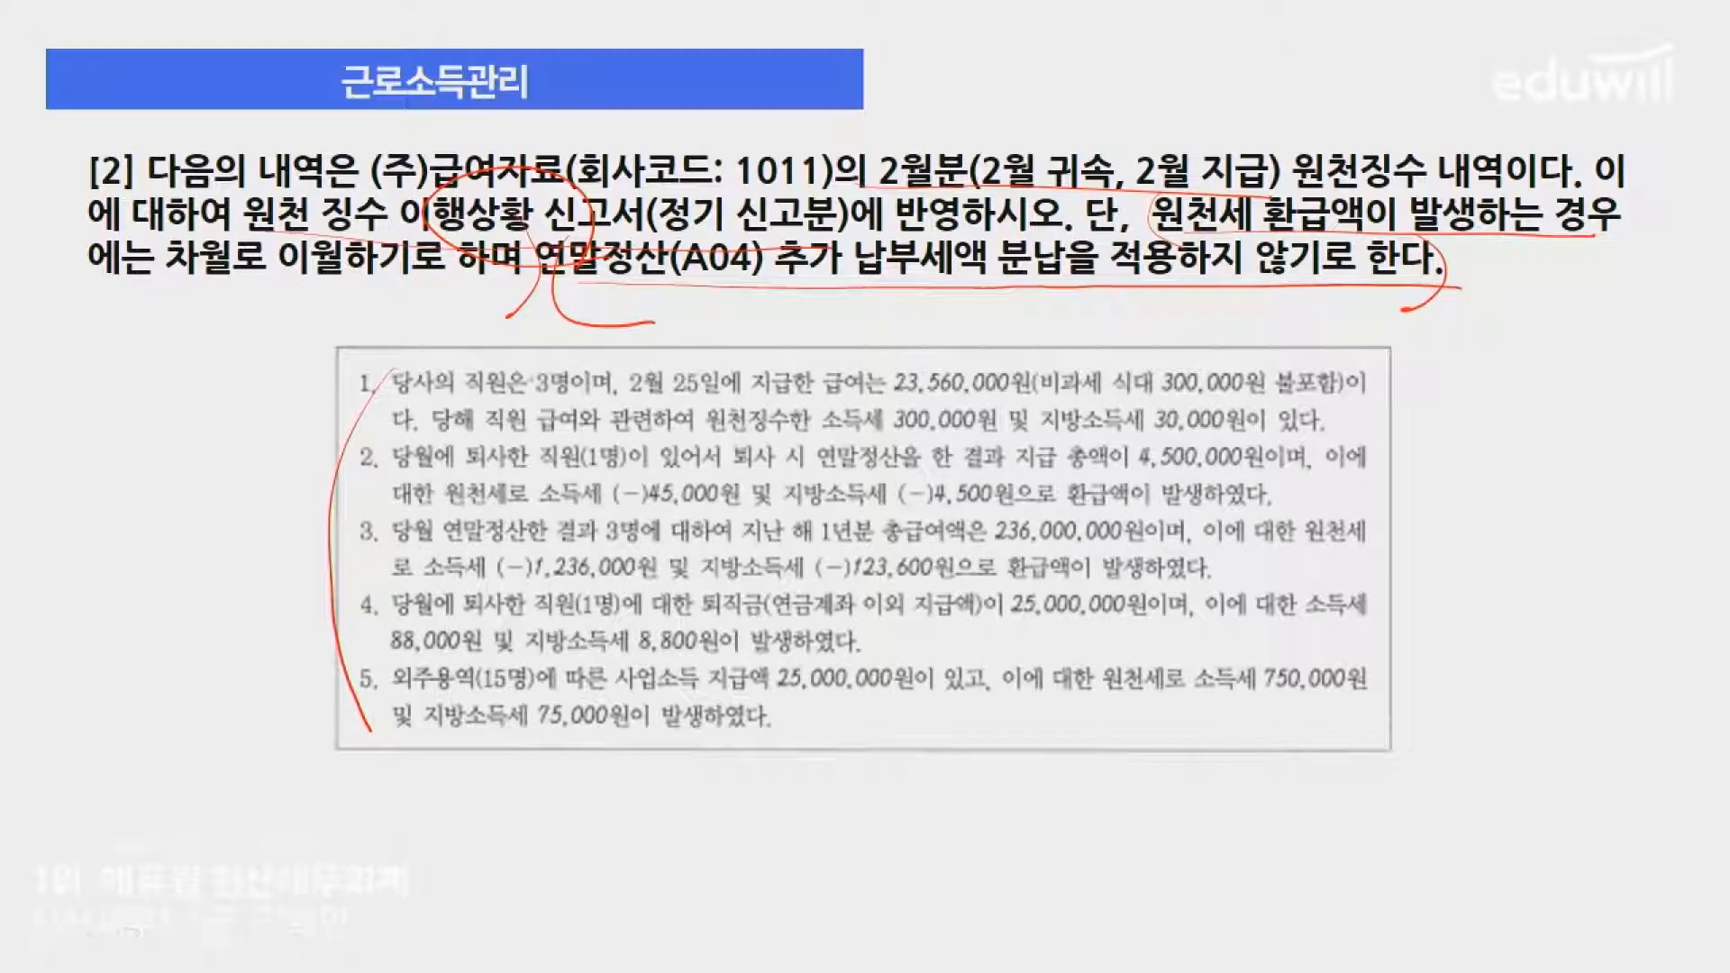
left_click_drag(866, 397, 1044, 394)
mouse_move(1161, 396)
left_mouse_down()
mouse_move(1360, 385)
mouse_move(1339, 393)
left_mouse_up()
left_click_drag(991, 354, 977, 405)
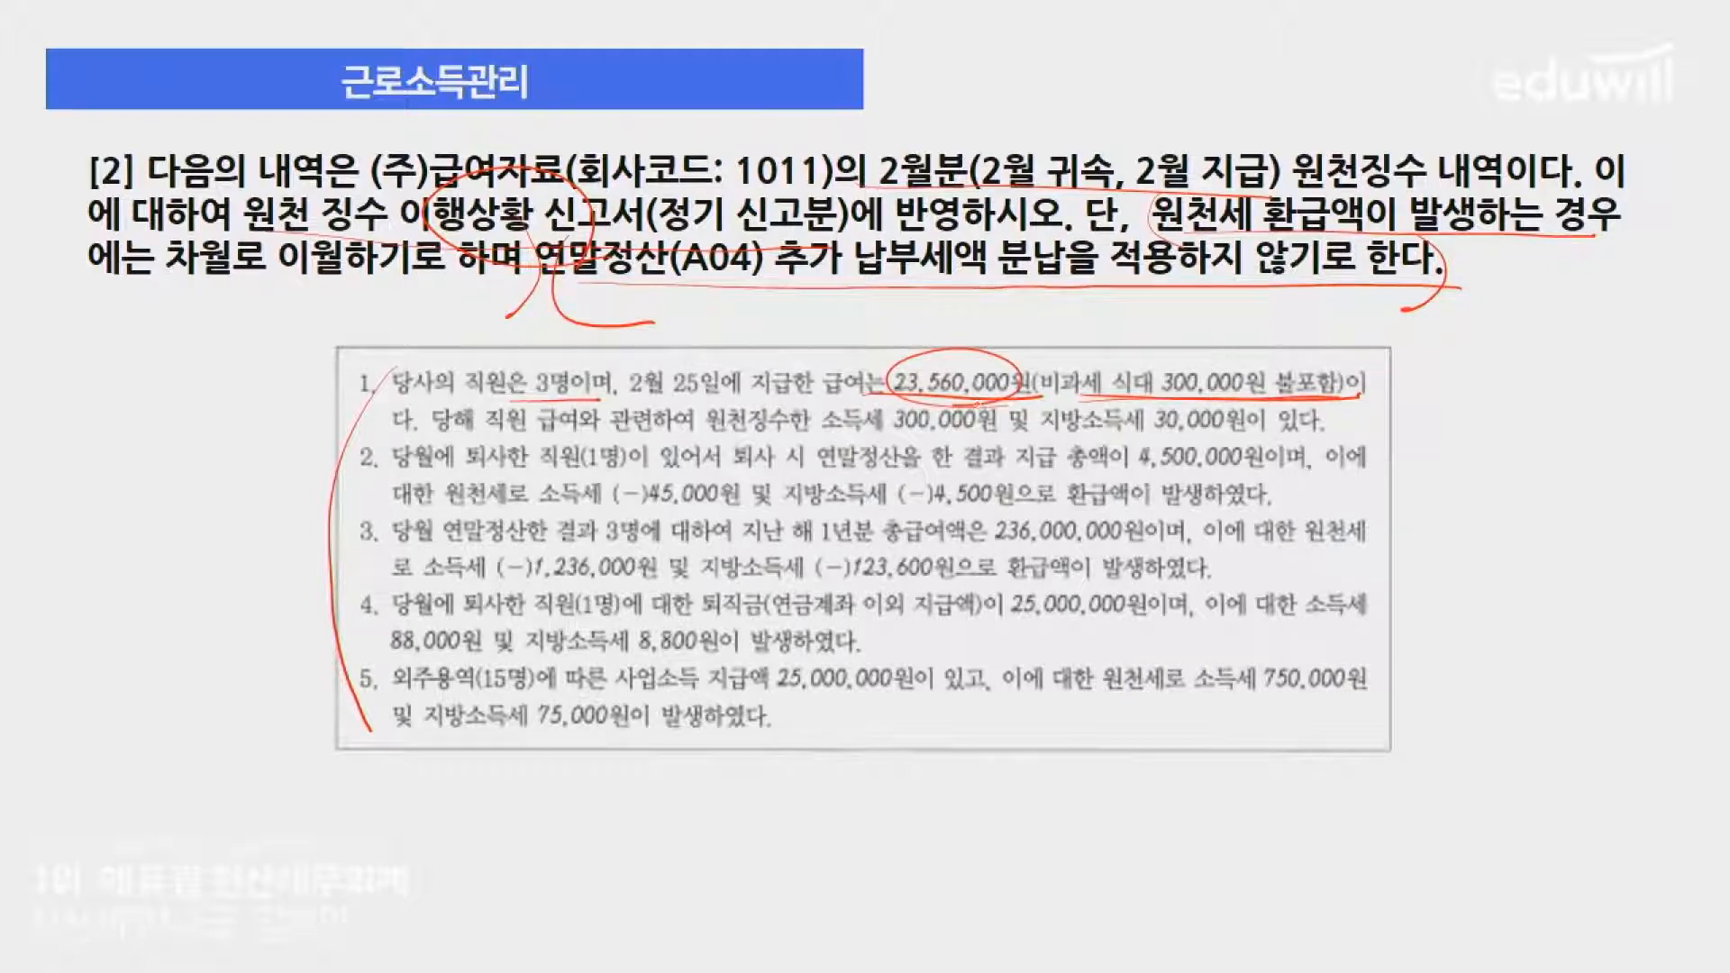
left_click_drag(1158, 353, 1162, 401)
- Enter 3 as 인원 and 23,560,000 as 총지급액 in the return's A01 간이세액 row
key("alt+Tab")
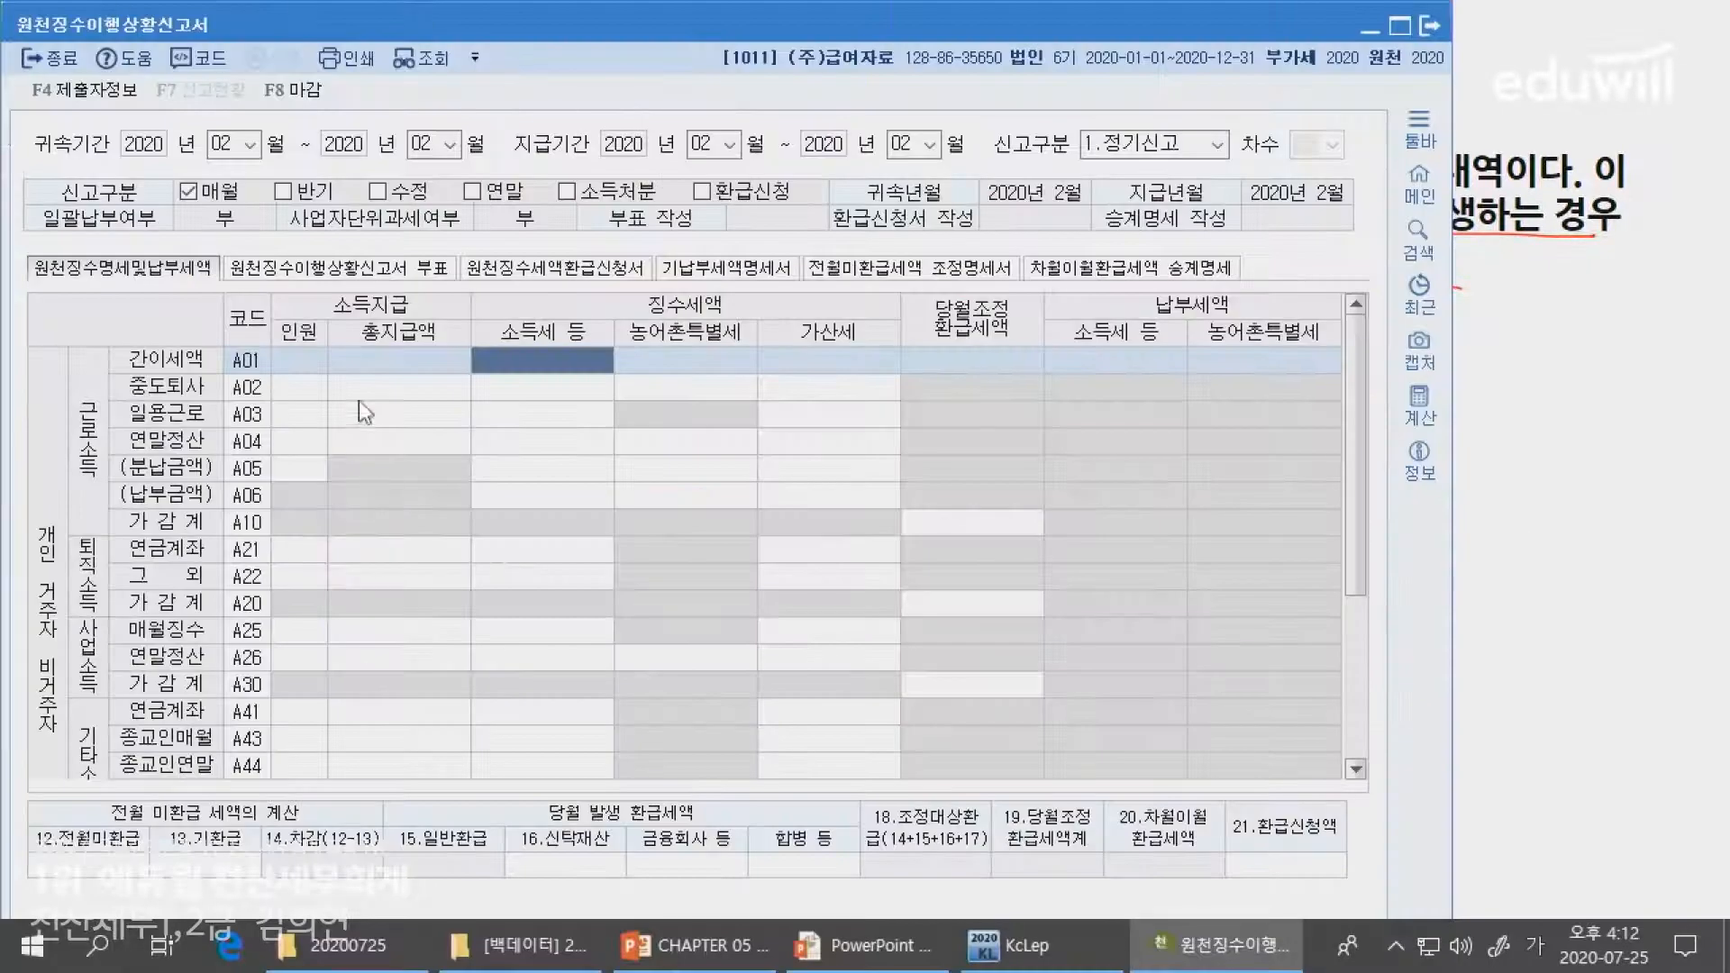
left_click(306, 361)
type("3")
key("Return")
key("alt+Tab")
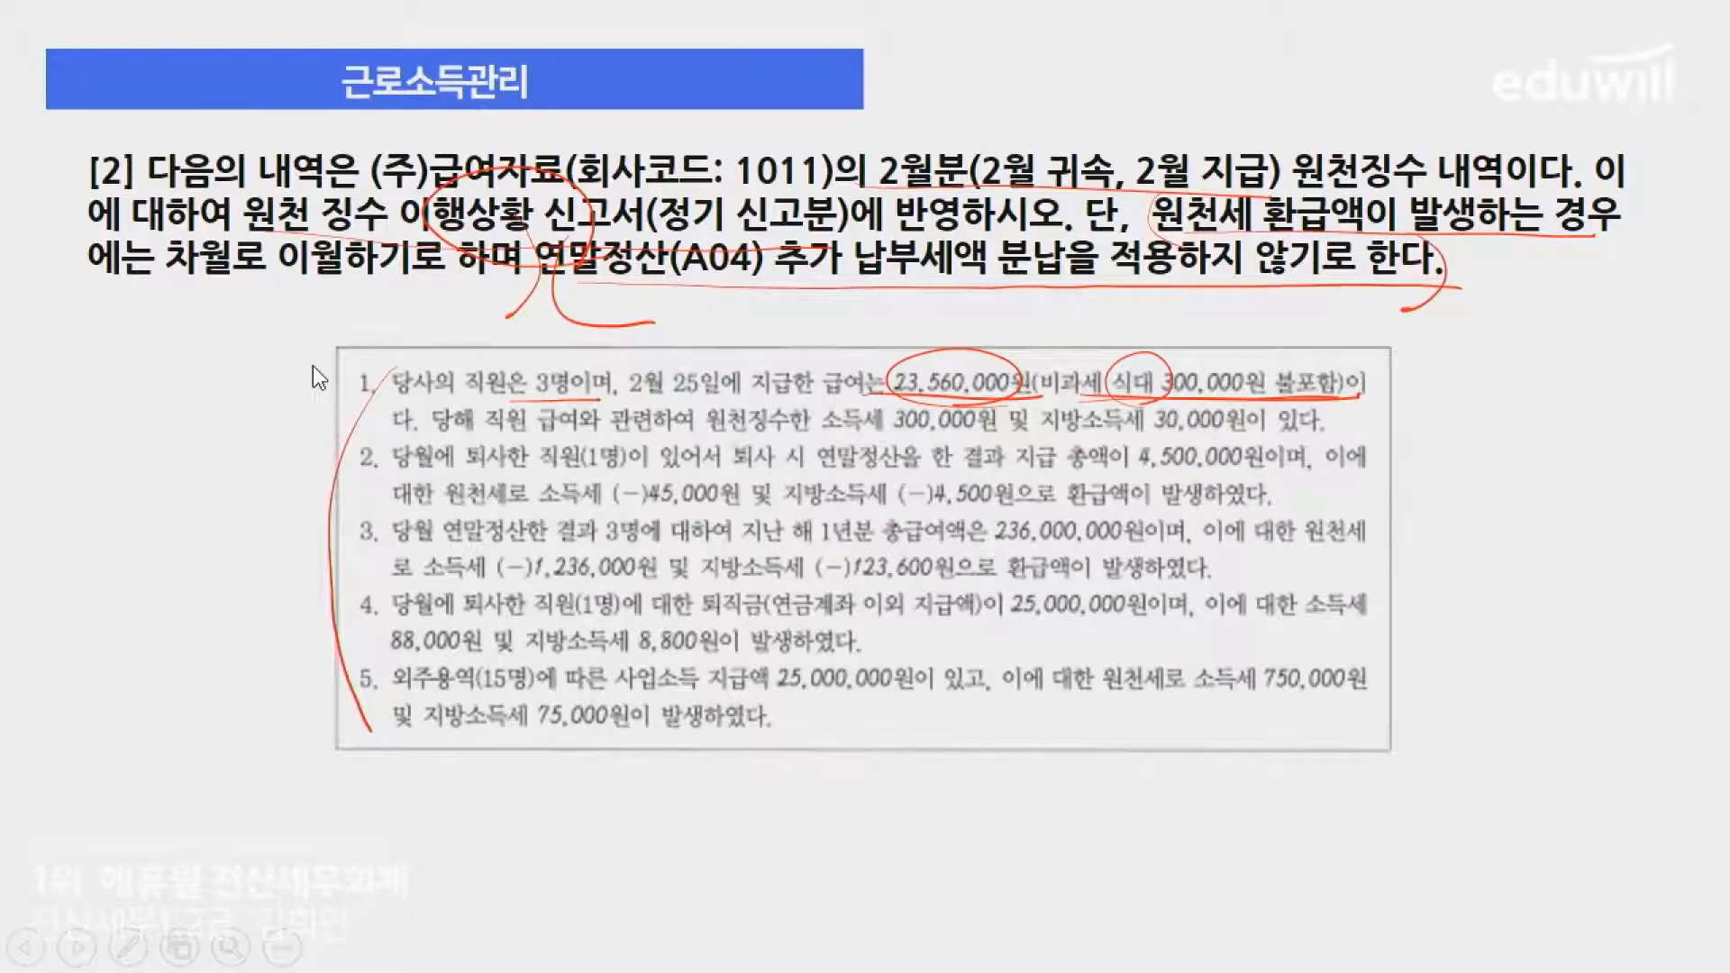
key("alt+Tab")
type("23560000")
key("Return")
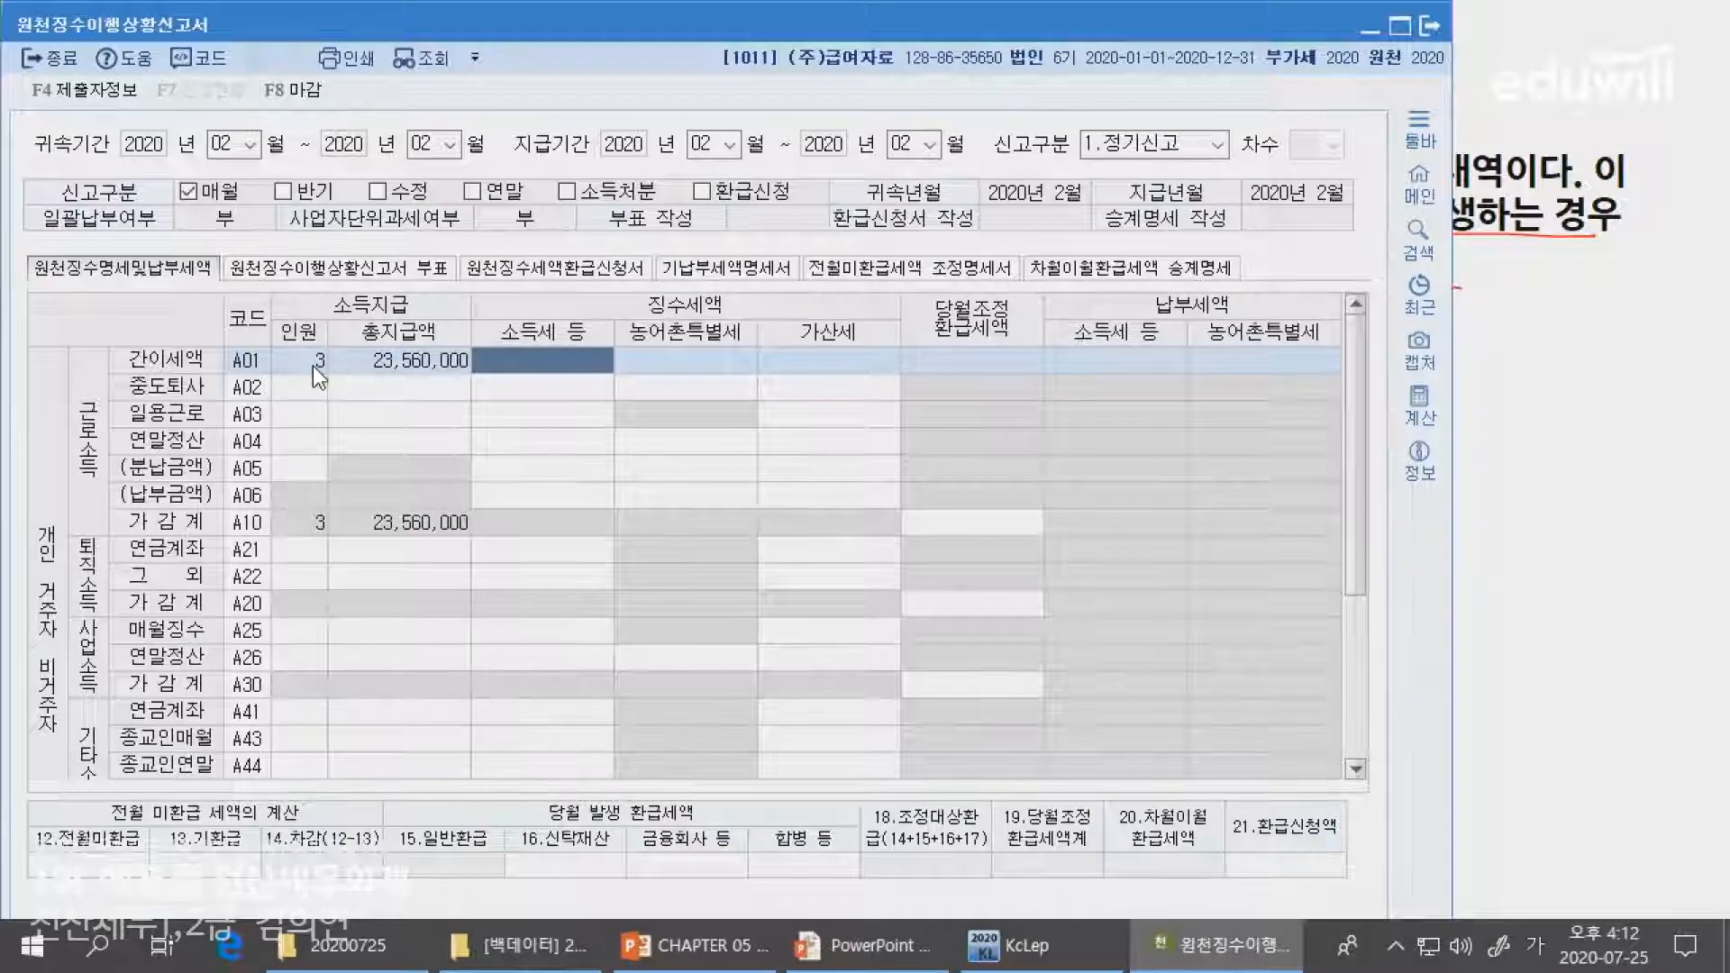
- Mark item 1's income tax, cross out its local income tax, and enter 300,000 as A01 소득세 등
key("alt+Tab")
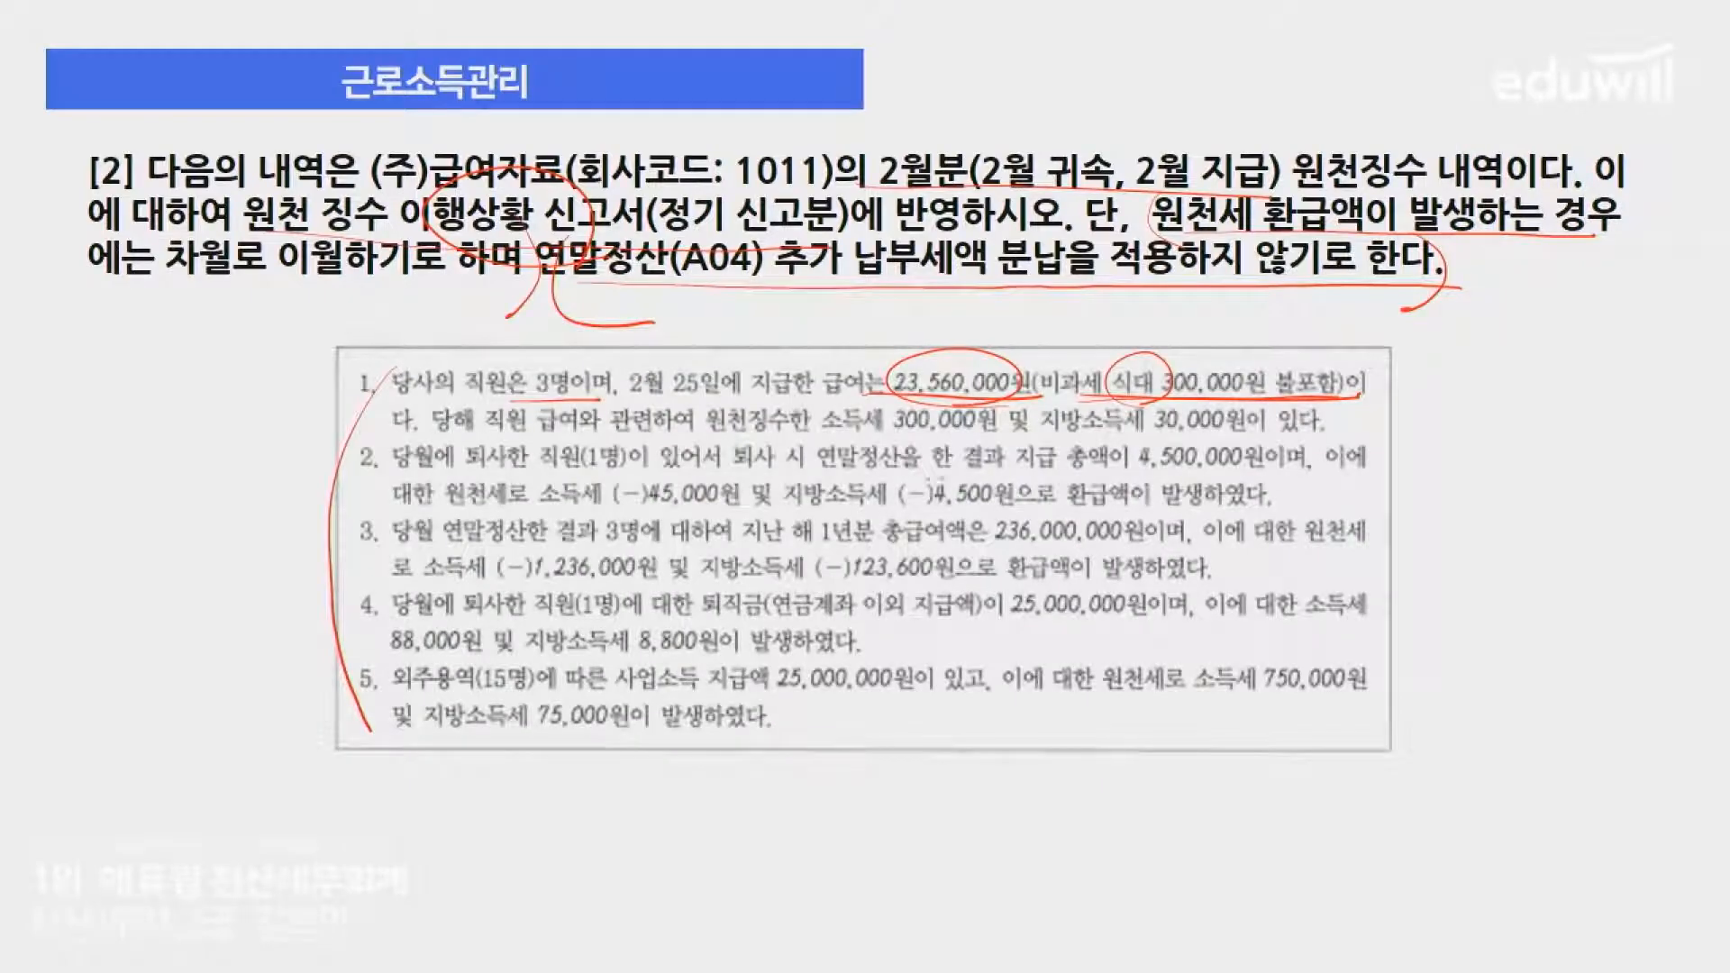
left_click_drag(815, 433, 1000, 439)
left_click_drag(1104, 437, 1311, 445)
key("alt+Tab")
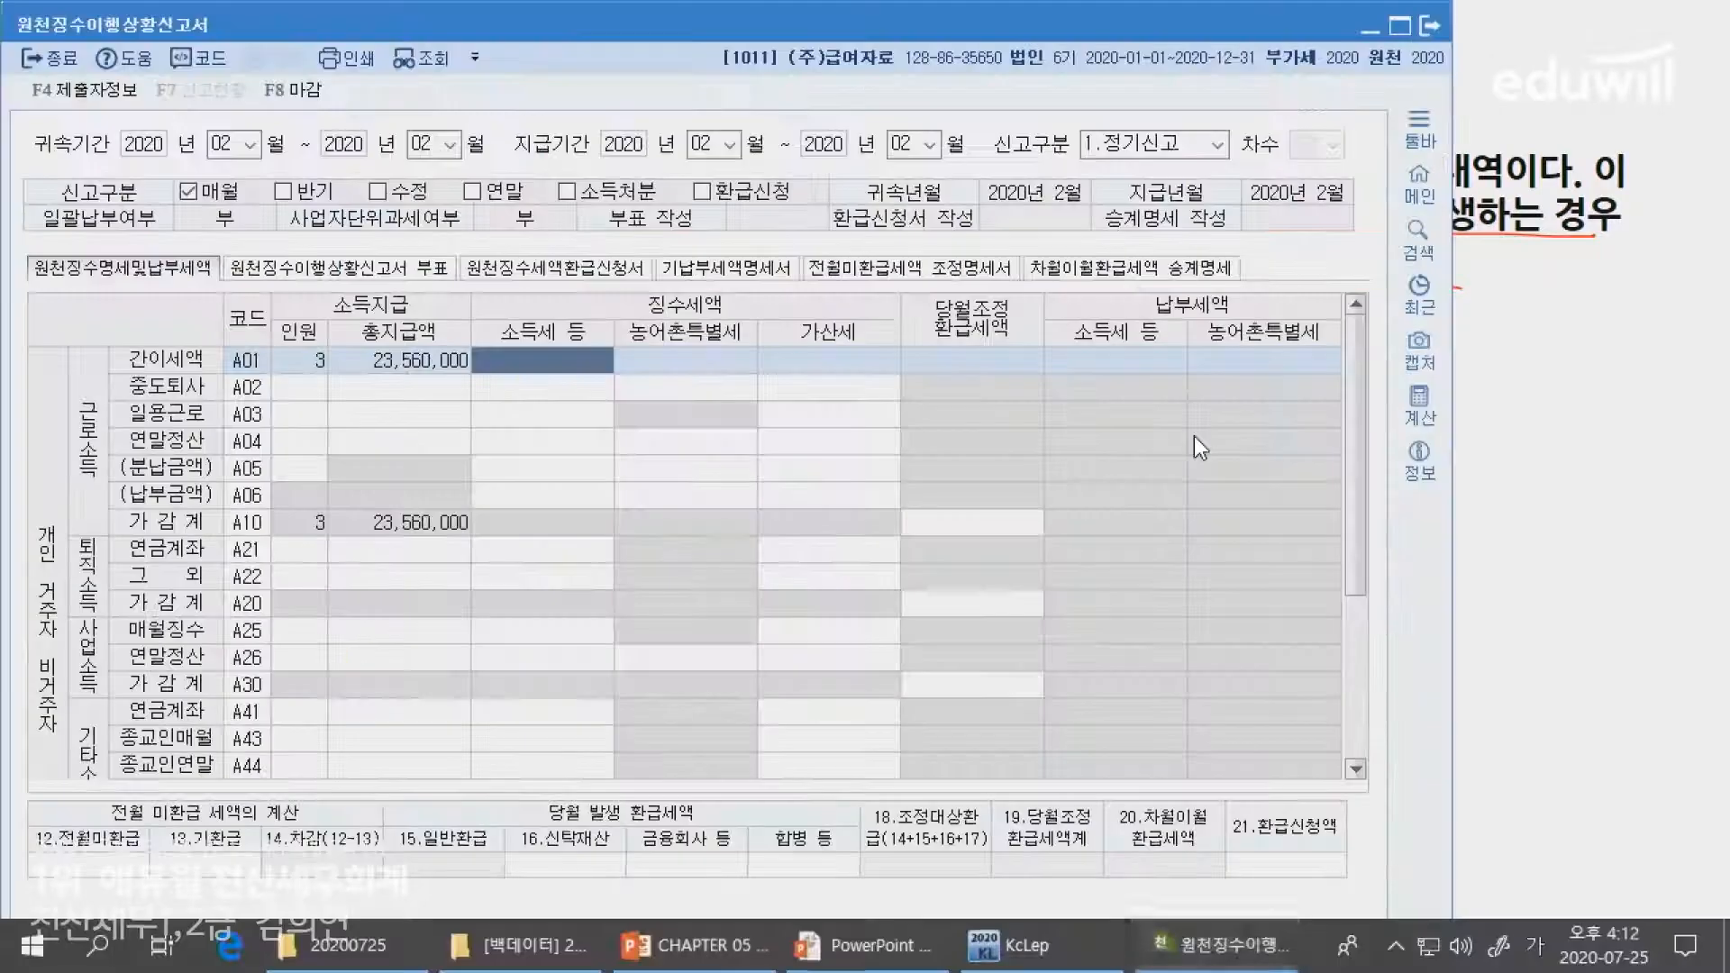
type("300,000")
key("Return")
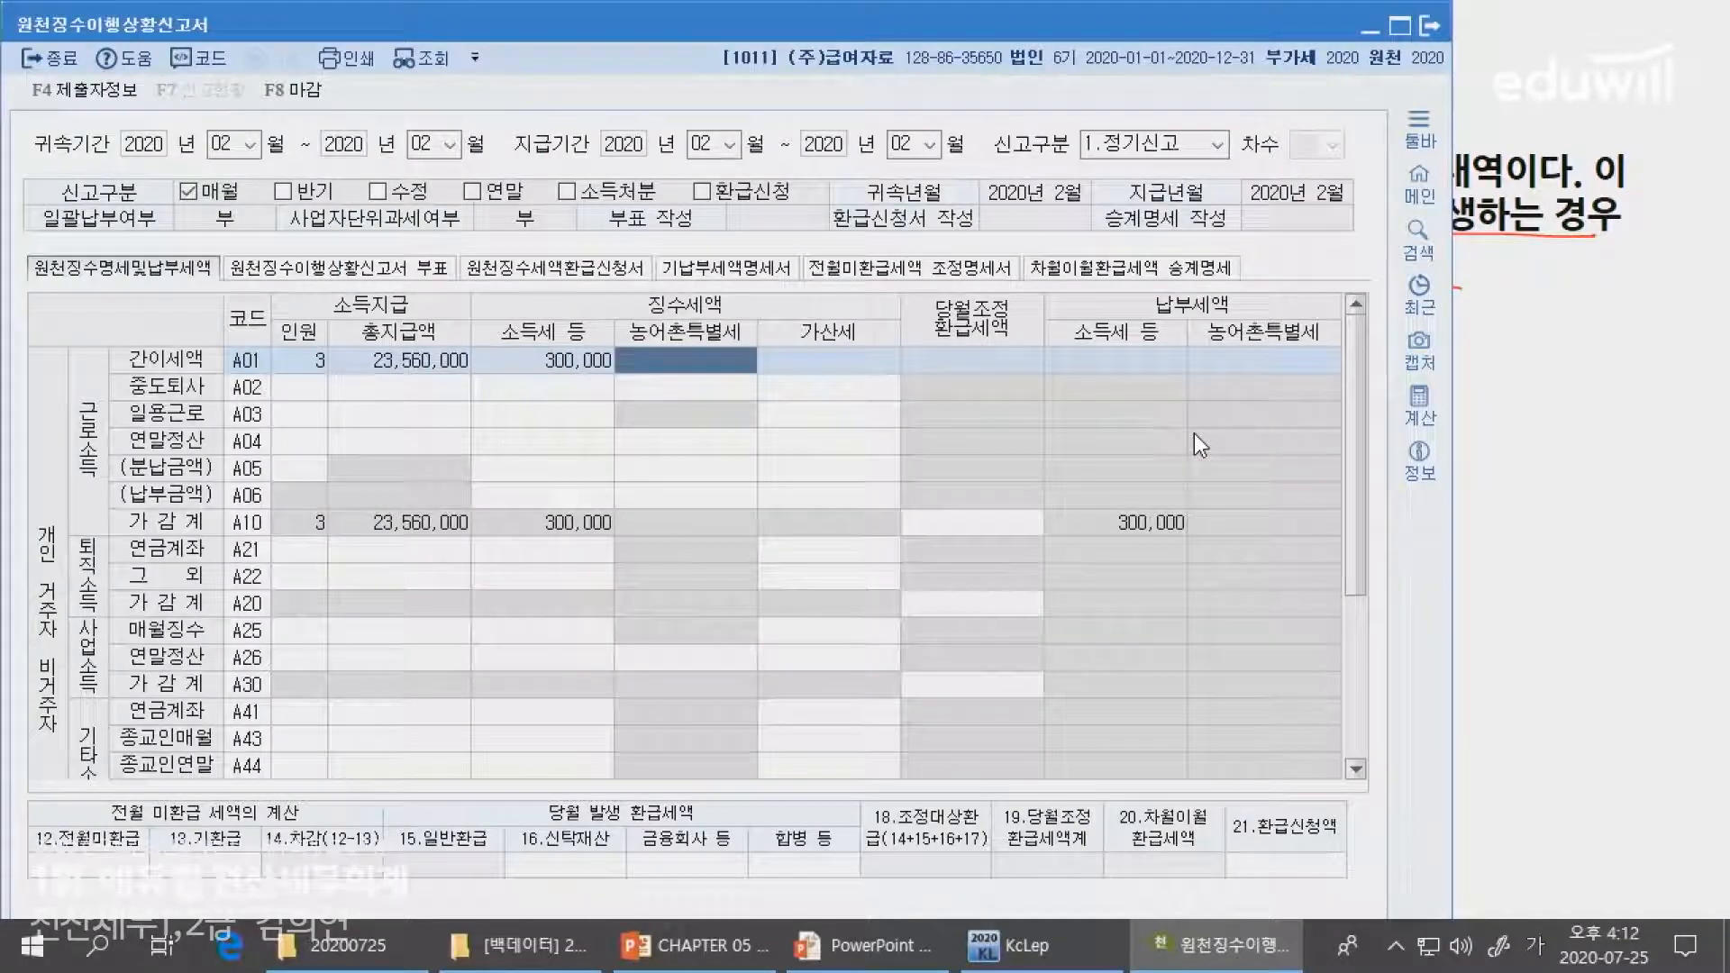
- Mark item 2's mid-year retirement settlement, total payment and income tax, cross out its local income tax, and select the A02 중도퇴사 row's 인원
key("alt+Tab")
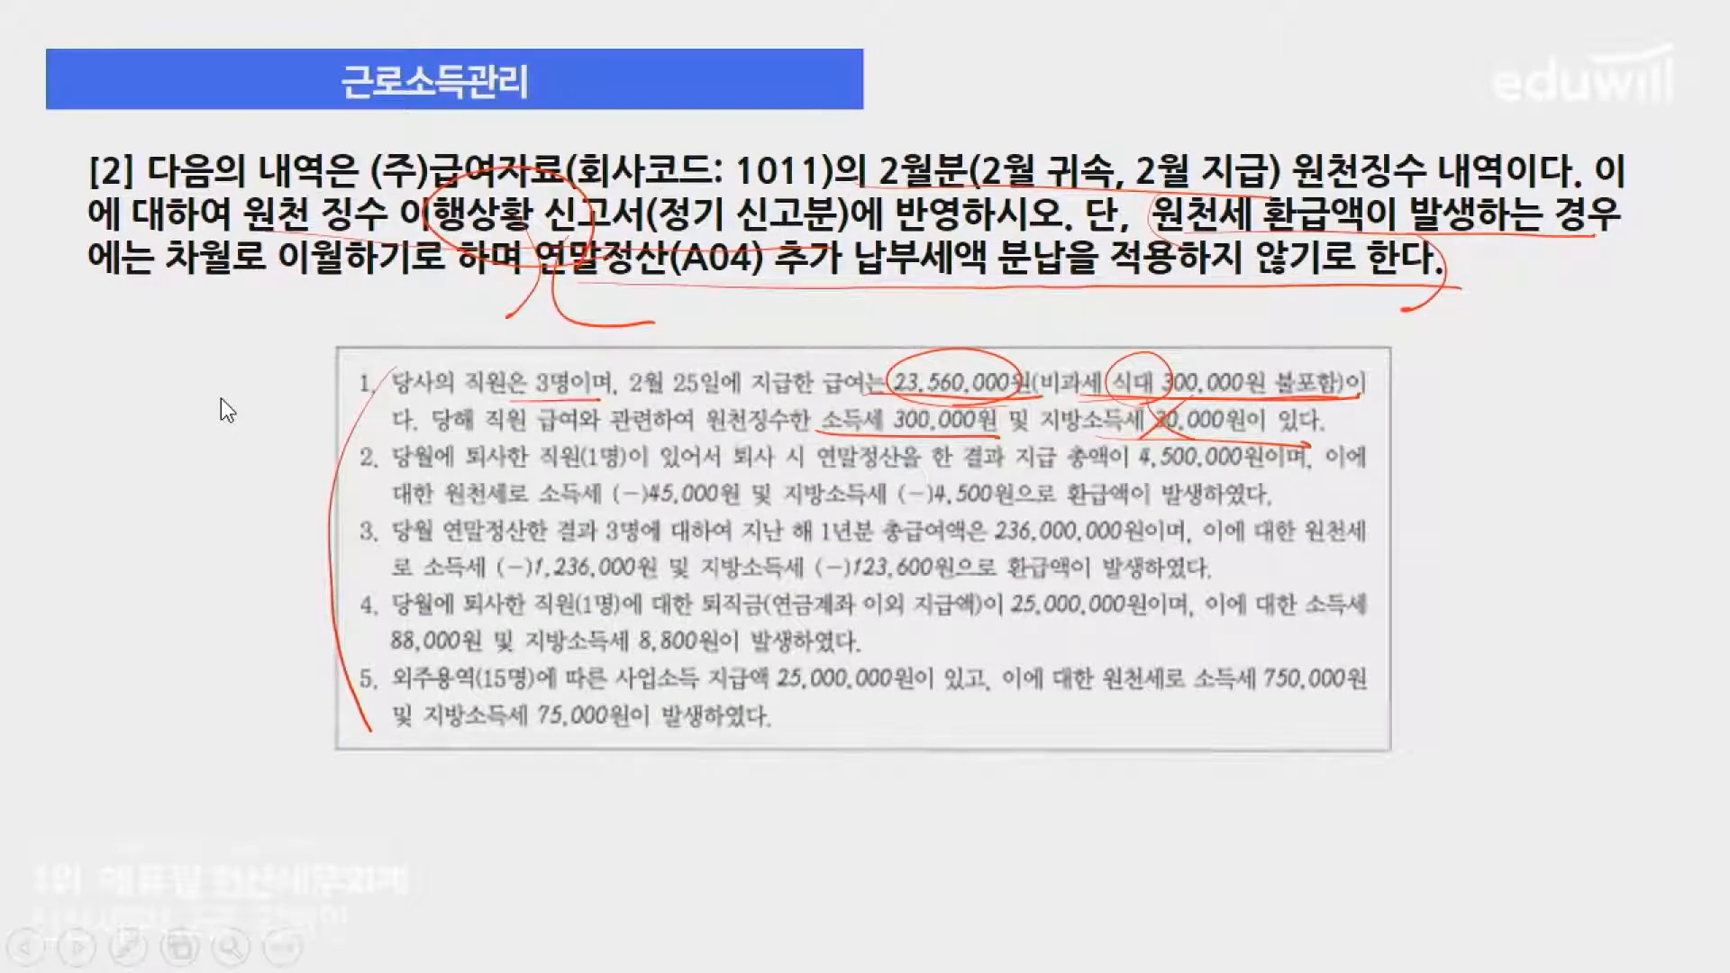
left_click_drag(735, 470, 922, 475)
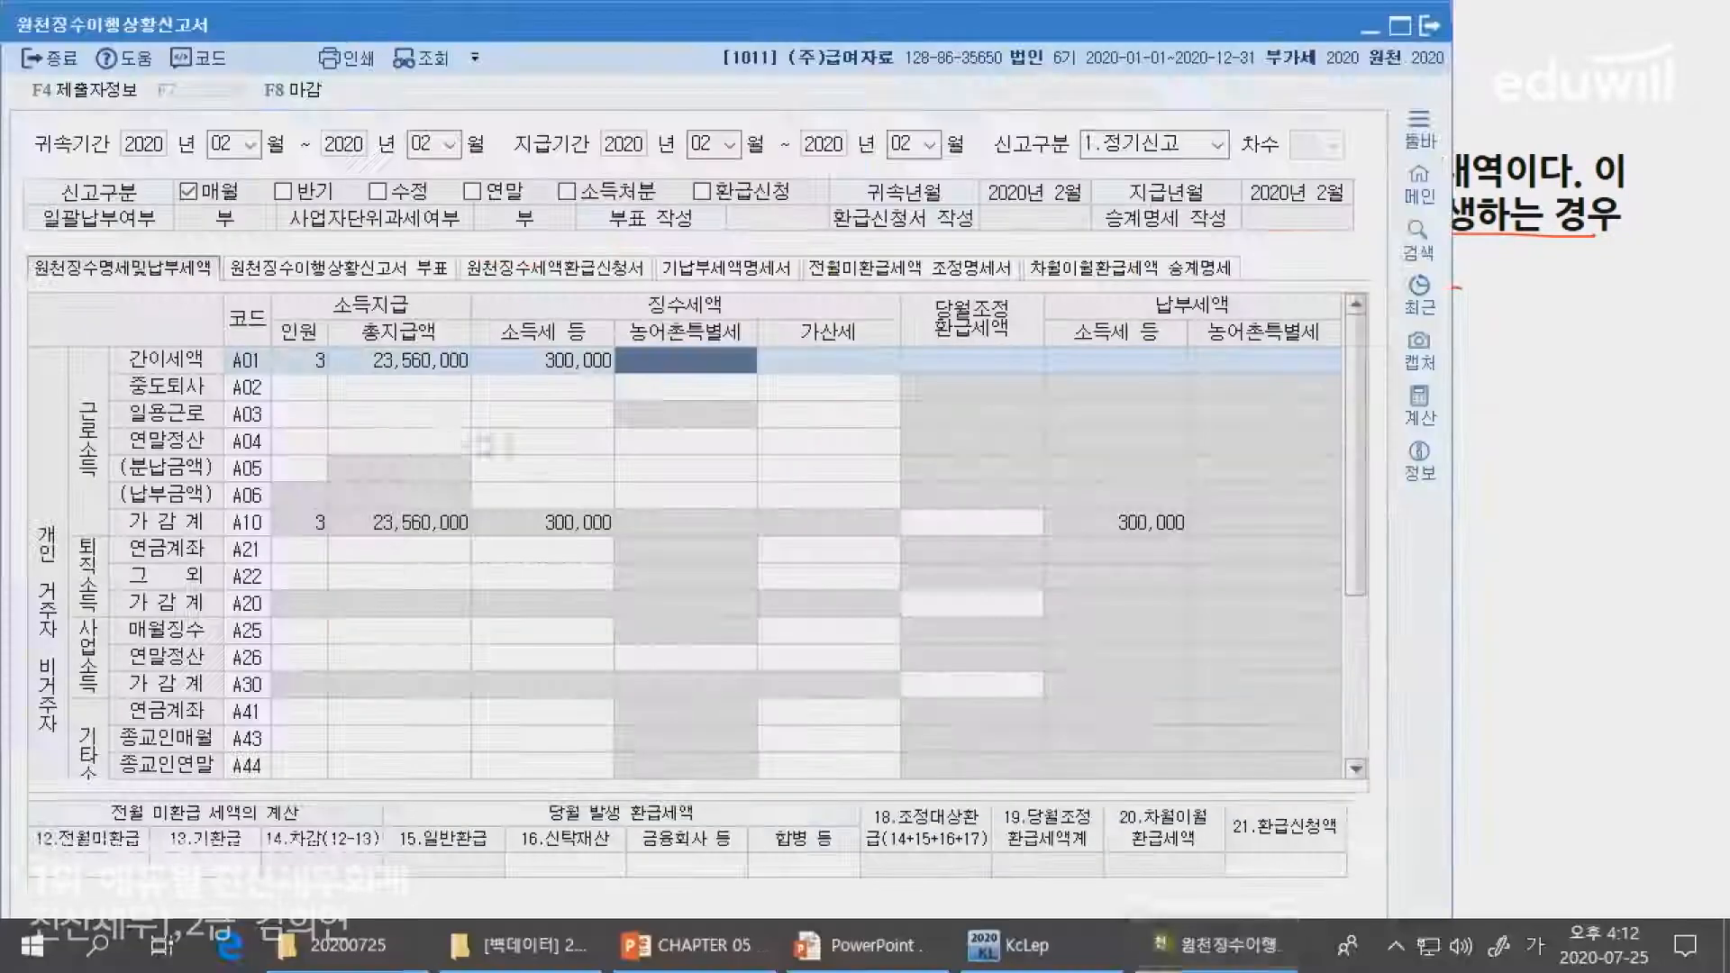
key("alt+Tab")
left_click(238, 385)
left_click(312, 402)
left_click(312, 392)
key("alt+Tab")
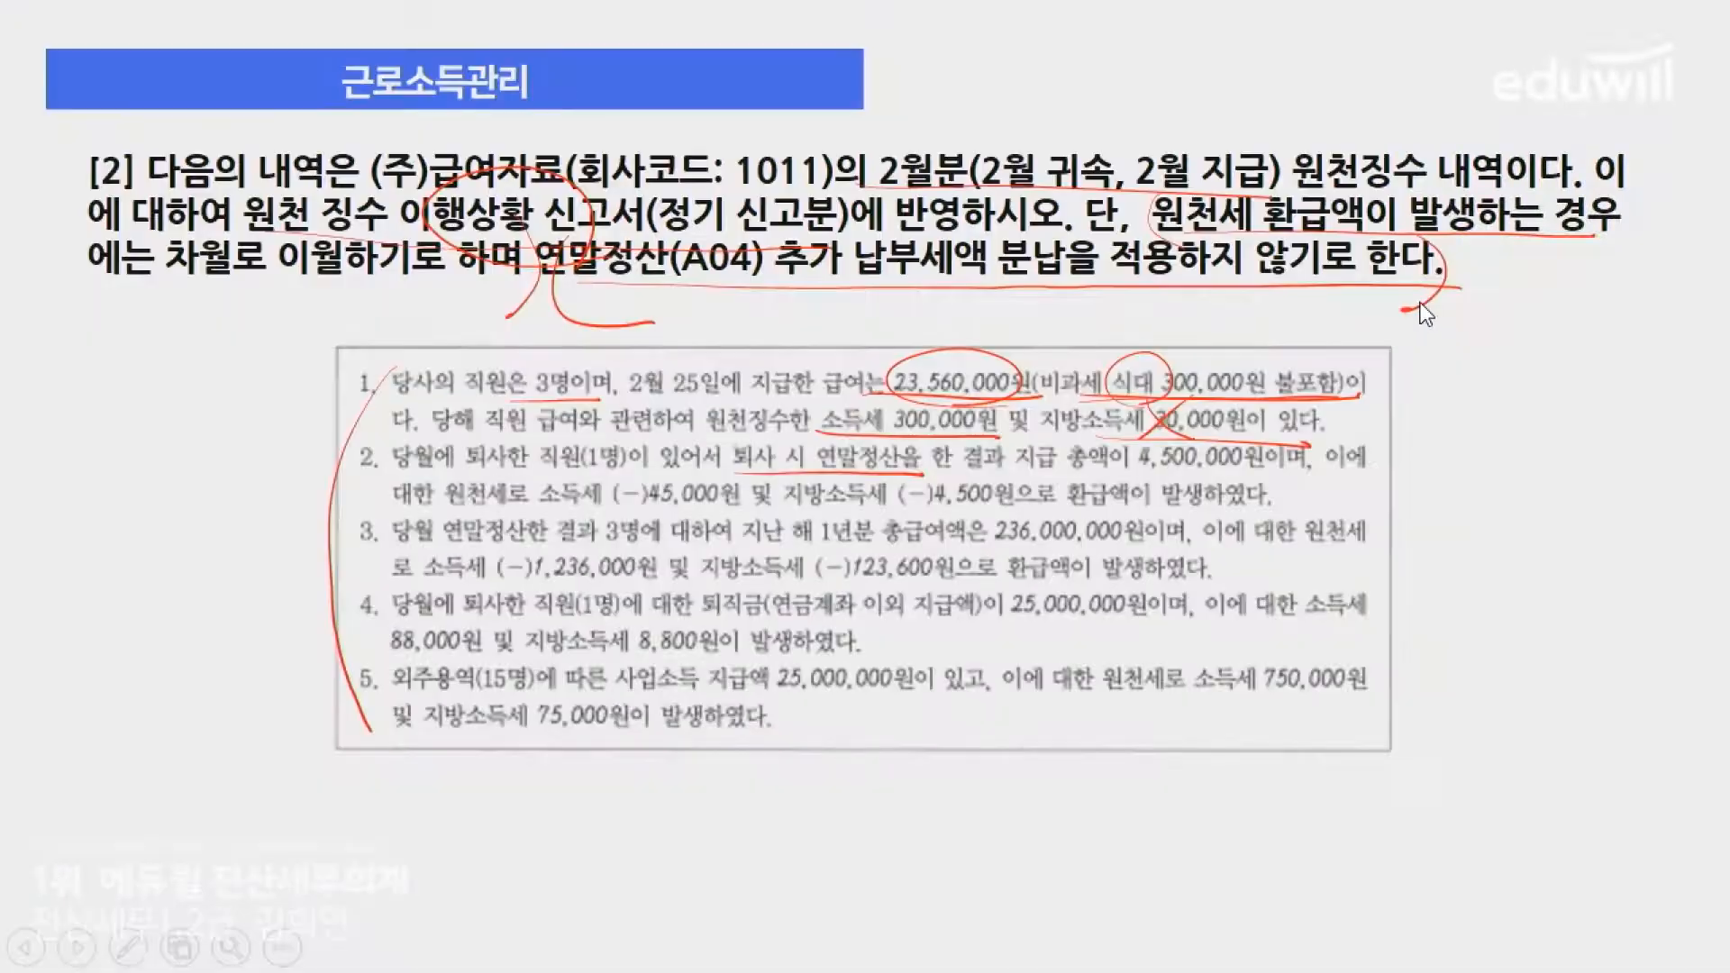
left_click_drag(1105, 476, 1282, 473)
left_click_drag(447, 506, 1052, 509)
mouse_move(839, 472)
left_mouse_down()
mouse_move(894, 512)
mouse_move(838, 524)
left_mouse_up()
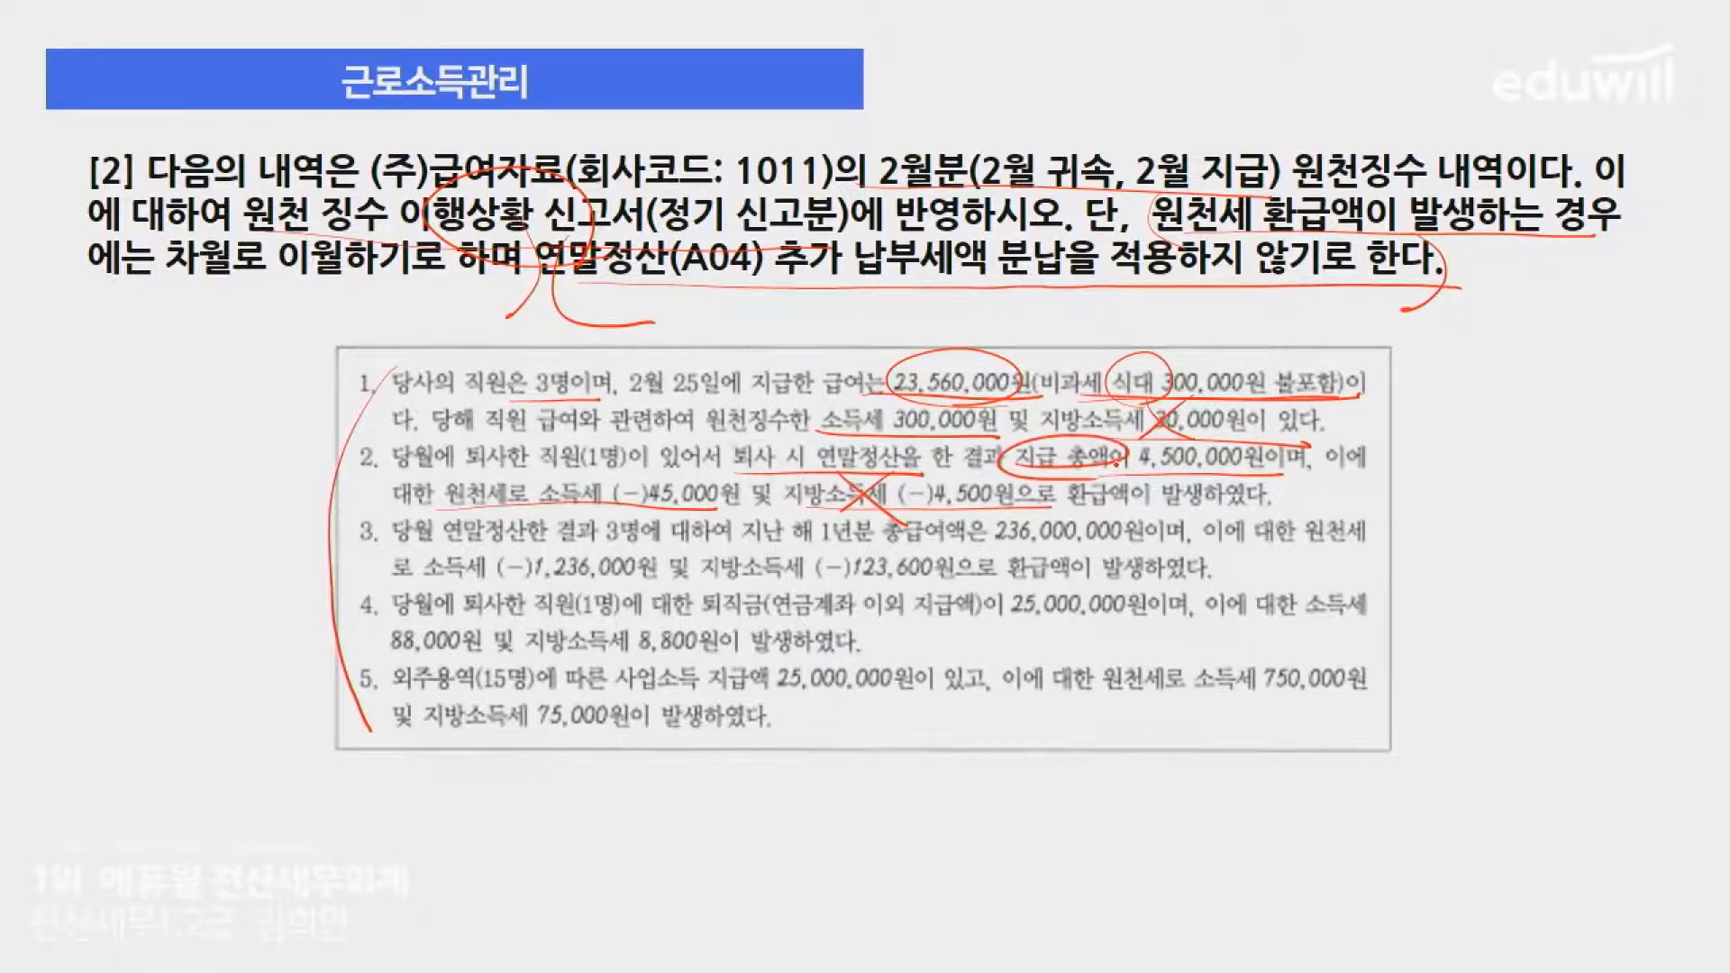
- Fill the A02 중도퇴사 row with 인원 1, 총지급액 4,500,000 and 소득세 등 -45,000
key("alt+Tab")
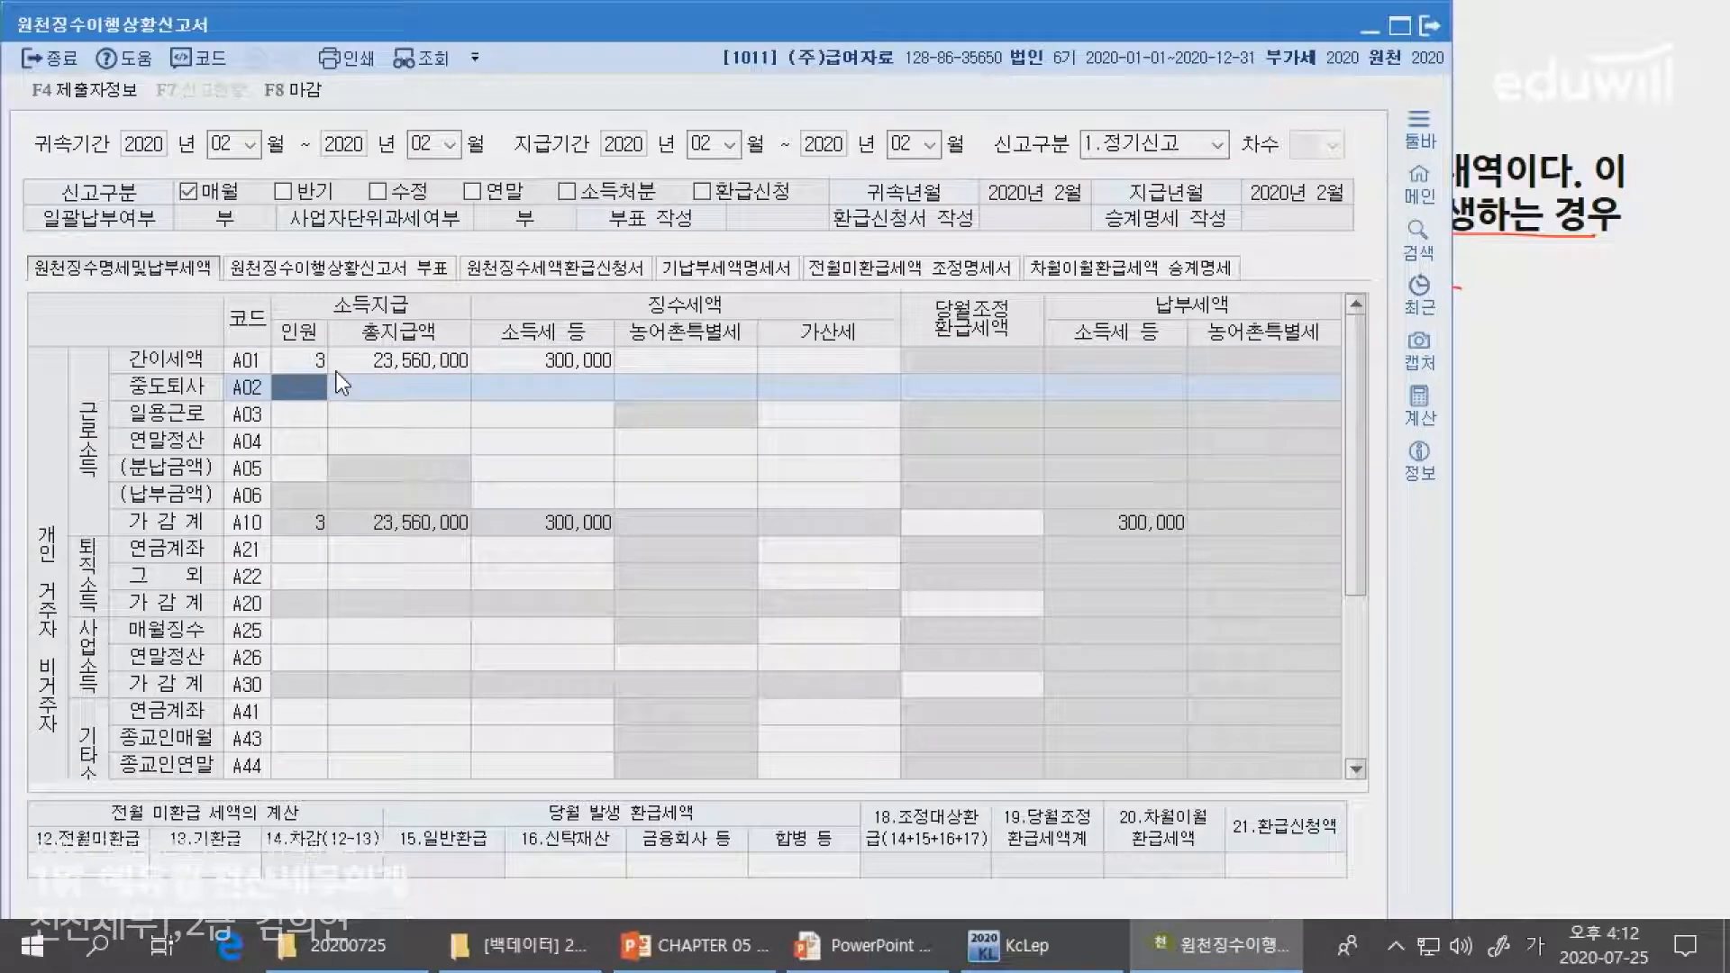
type("1")
key("Return")
type("4500000")
key("Return")
key("alt+Tab")
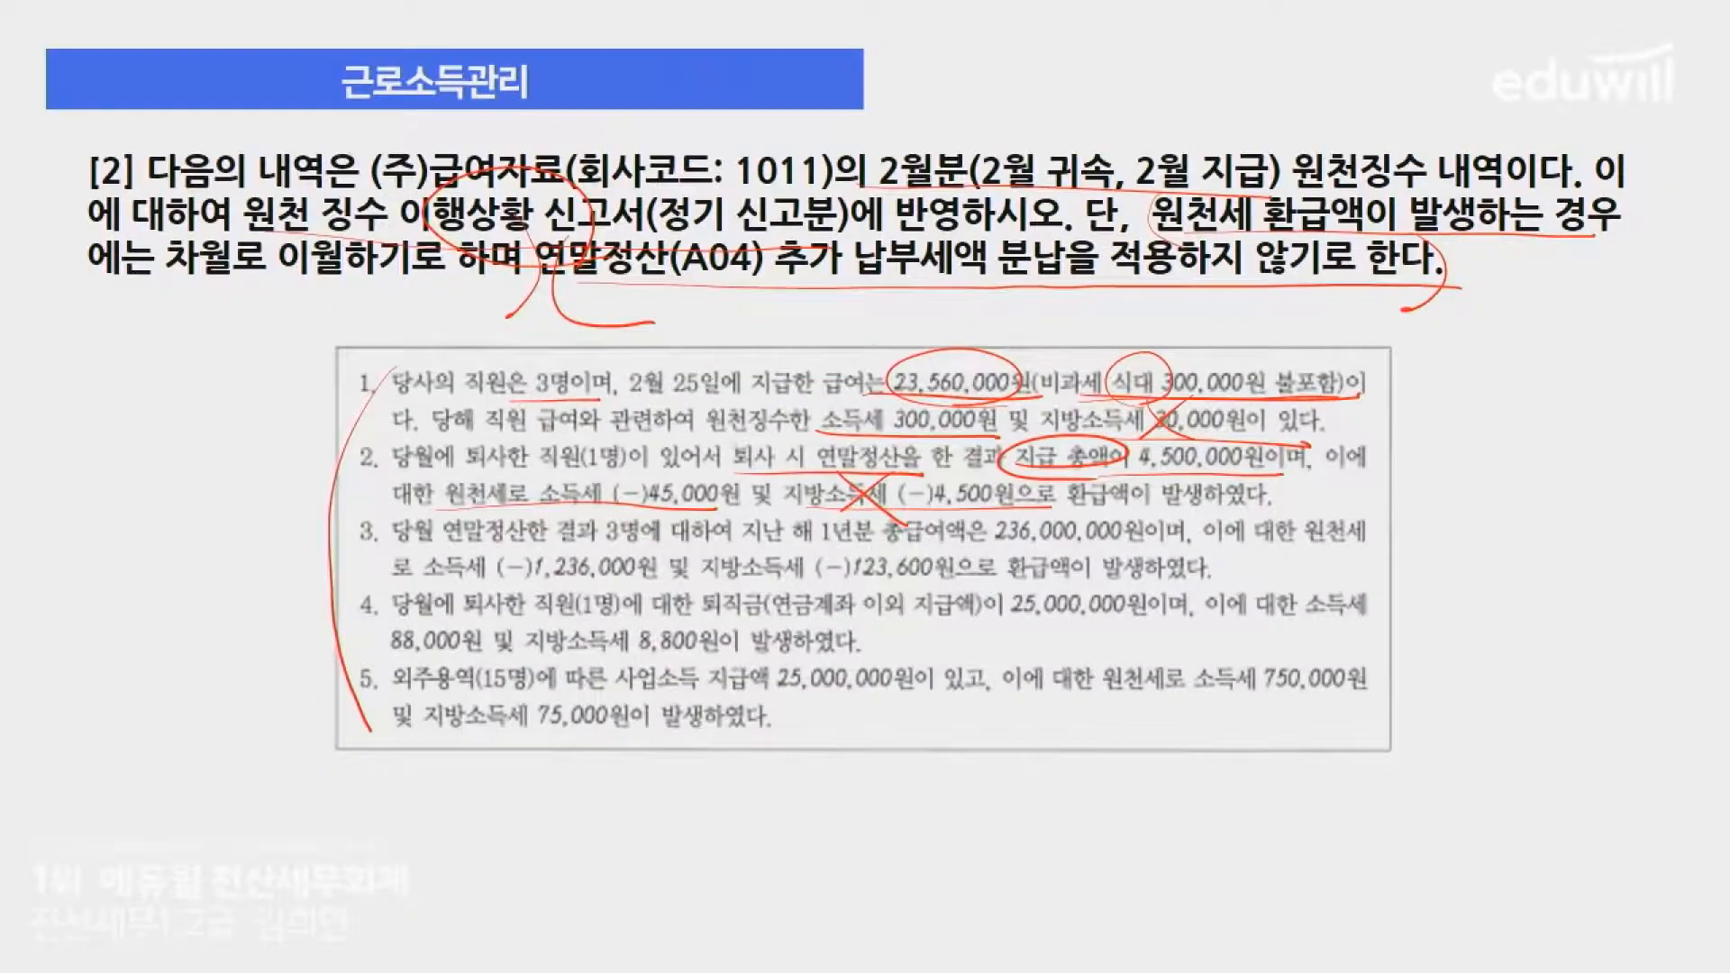
key("alt+Tab")
type("-45000")
key("Return")
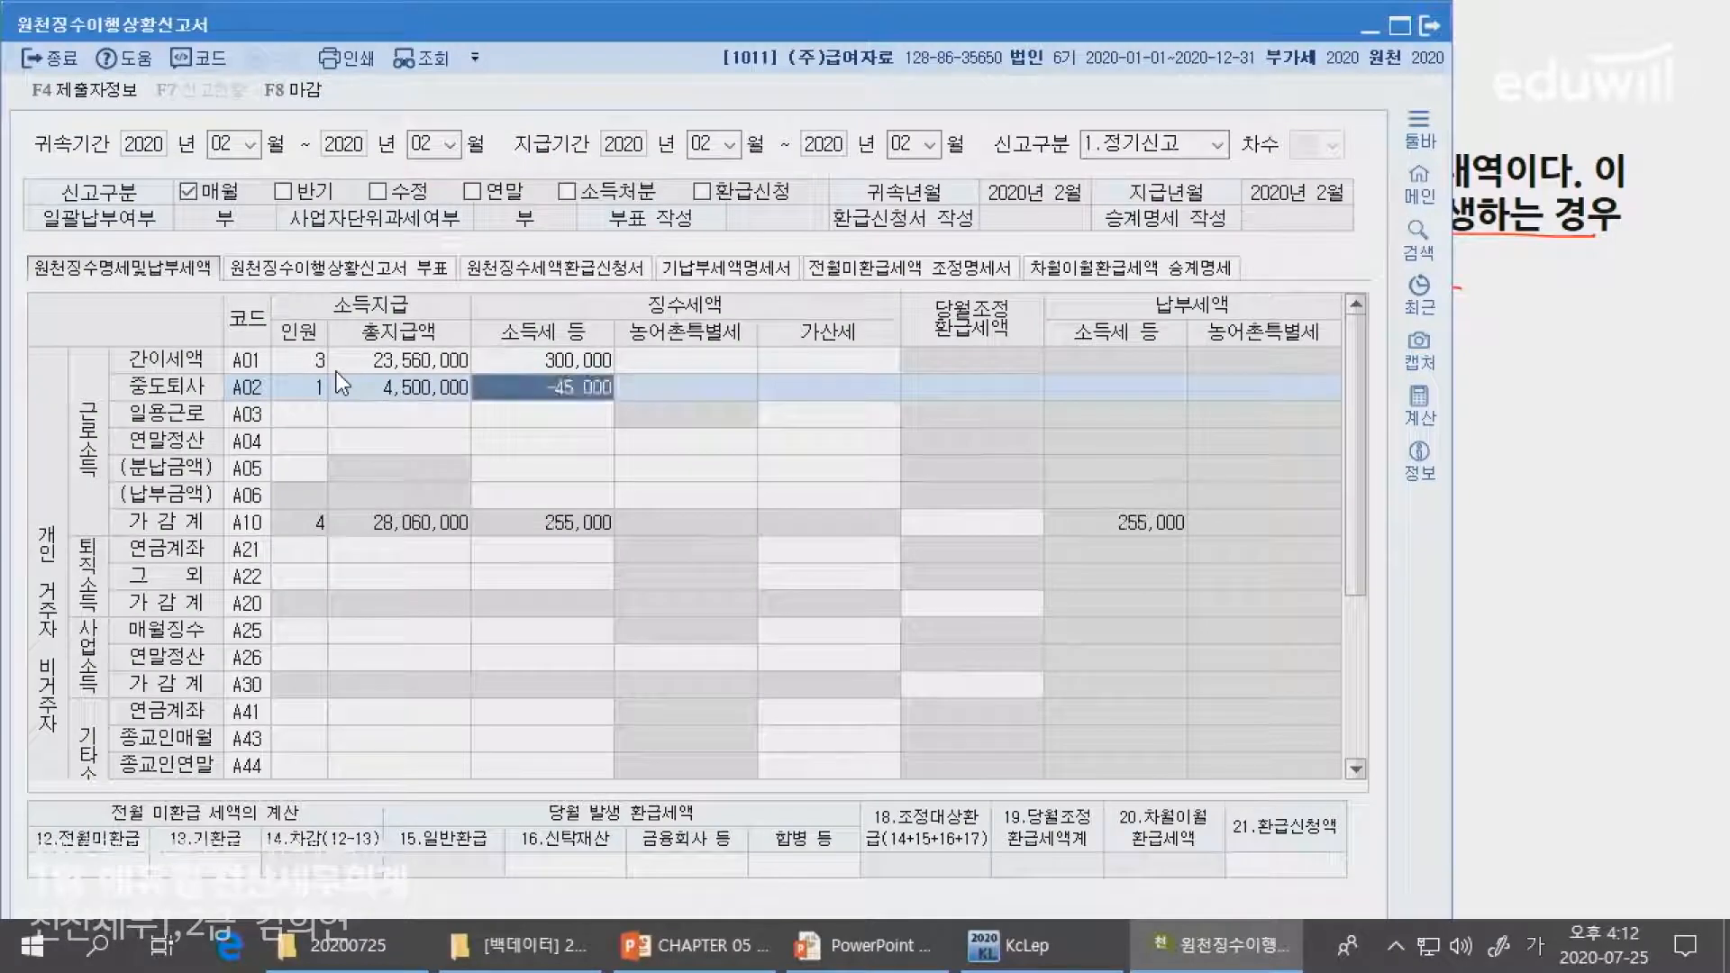
- Write a circled 2월 beside item 3 and underline its 3 employees, 236,000,000 total salary and (-)1,236,000 income tax
key("alt+Tab")
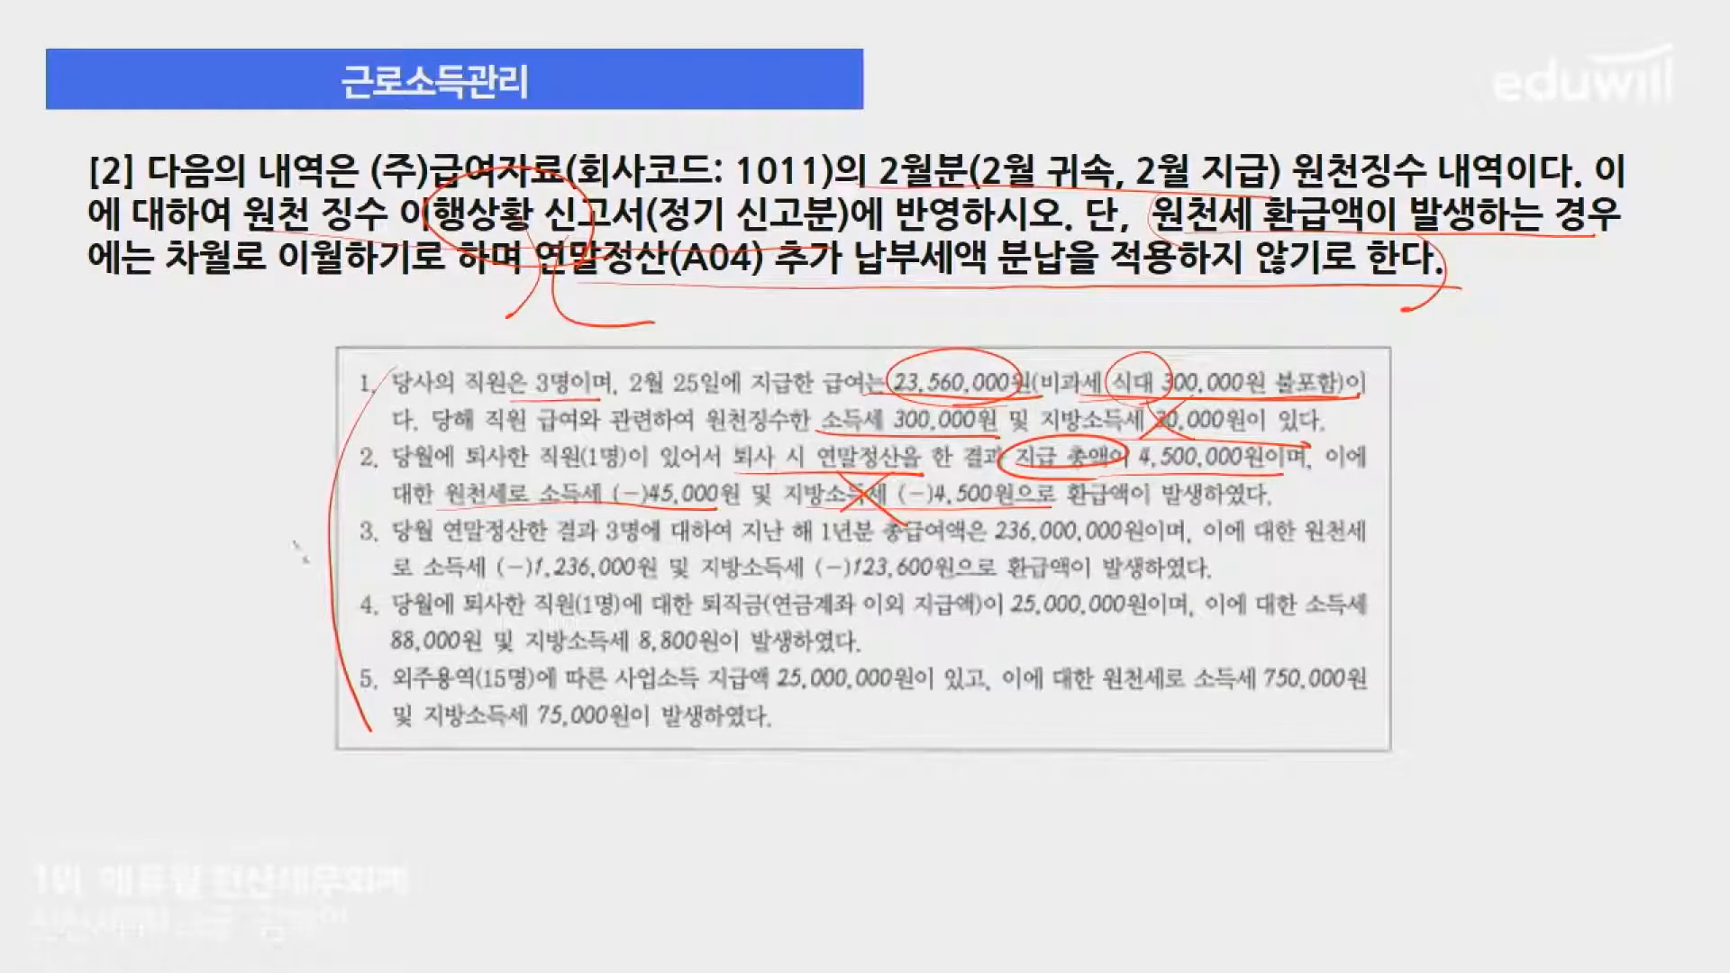
left_click_drag(323, 533, 344, 560)
mouse_move(324, 546)
left_mouse_down()
mouse_move(361, 563)
mouse_move(333, 589)
left_mouse_up()
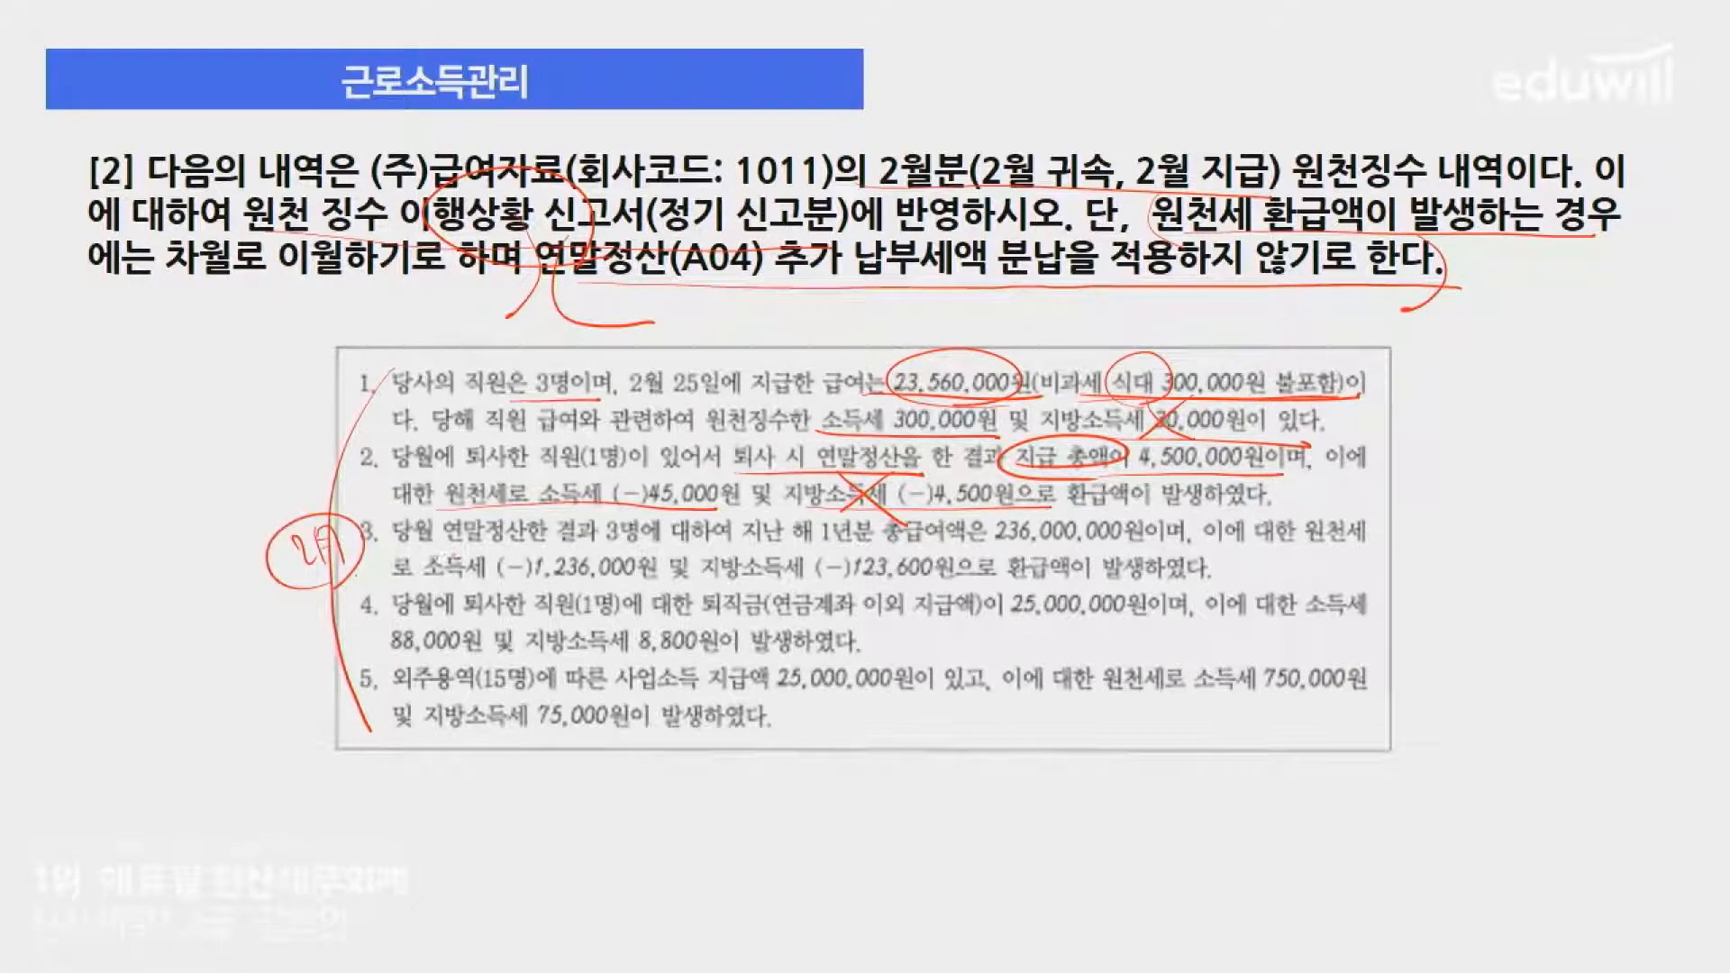
left_click_drag(605, 546, 692, 538)
left_click_drag(867, 546, 1176, 551)
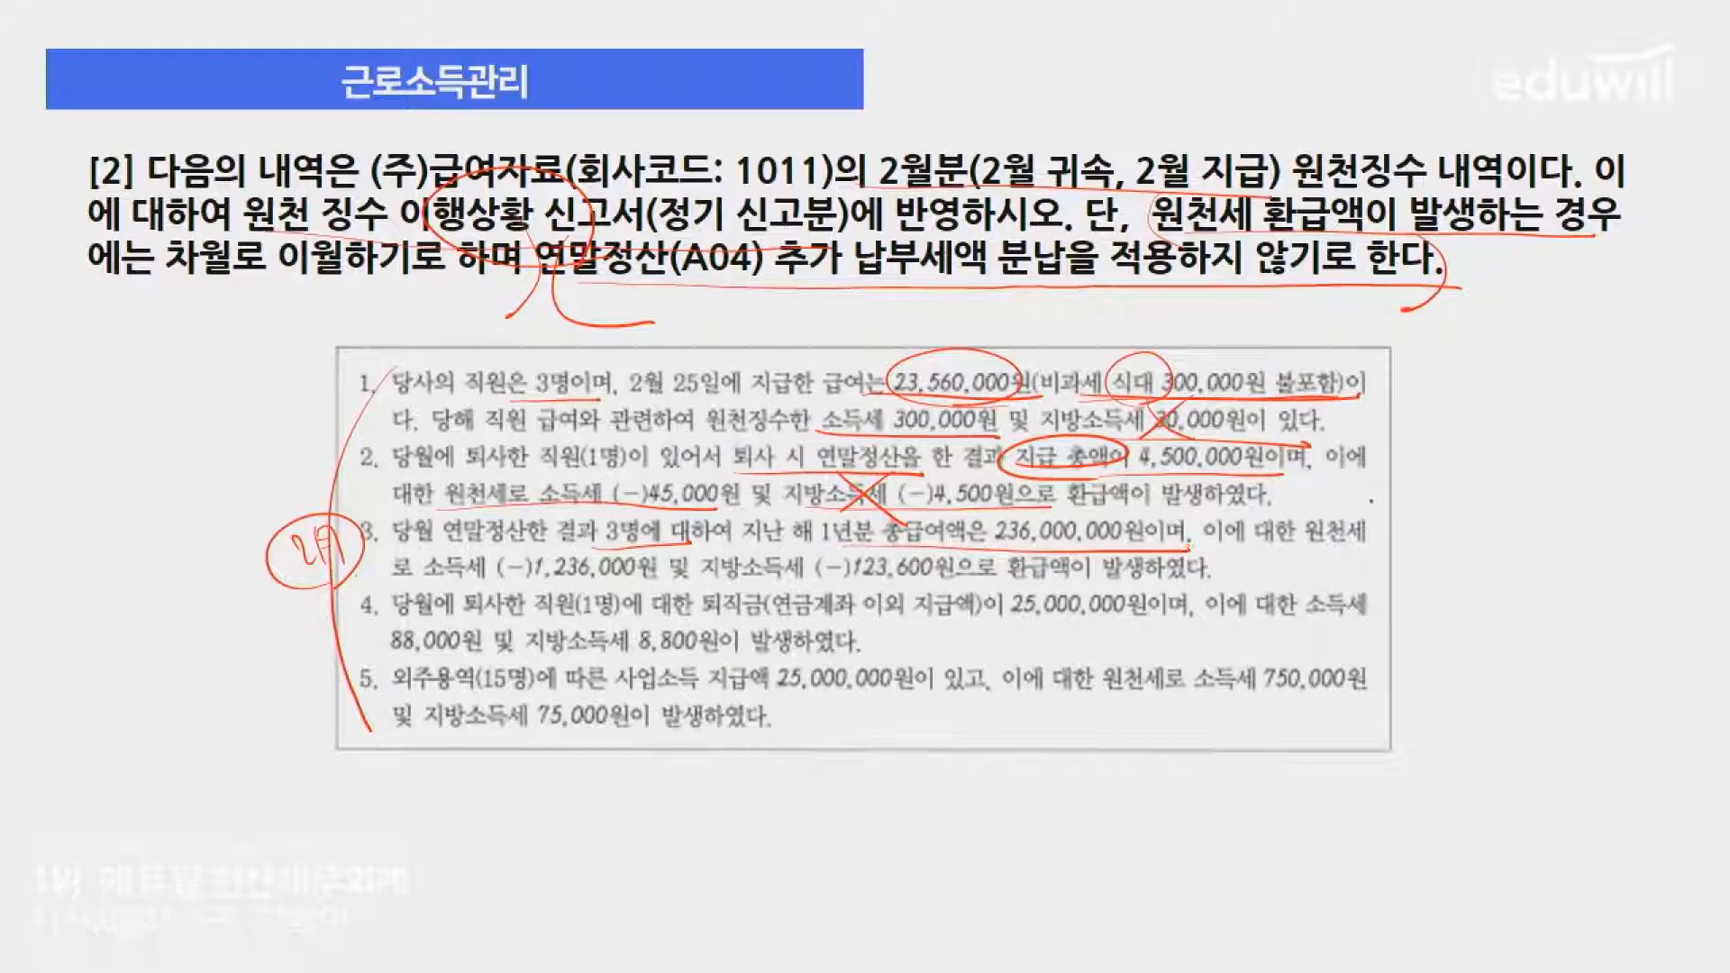
left_click_drag(495, 591, 661, 586)
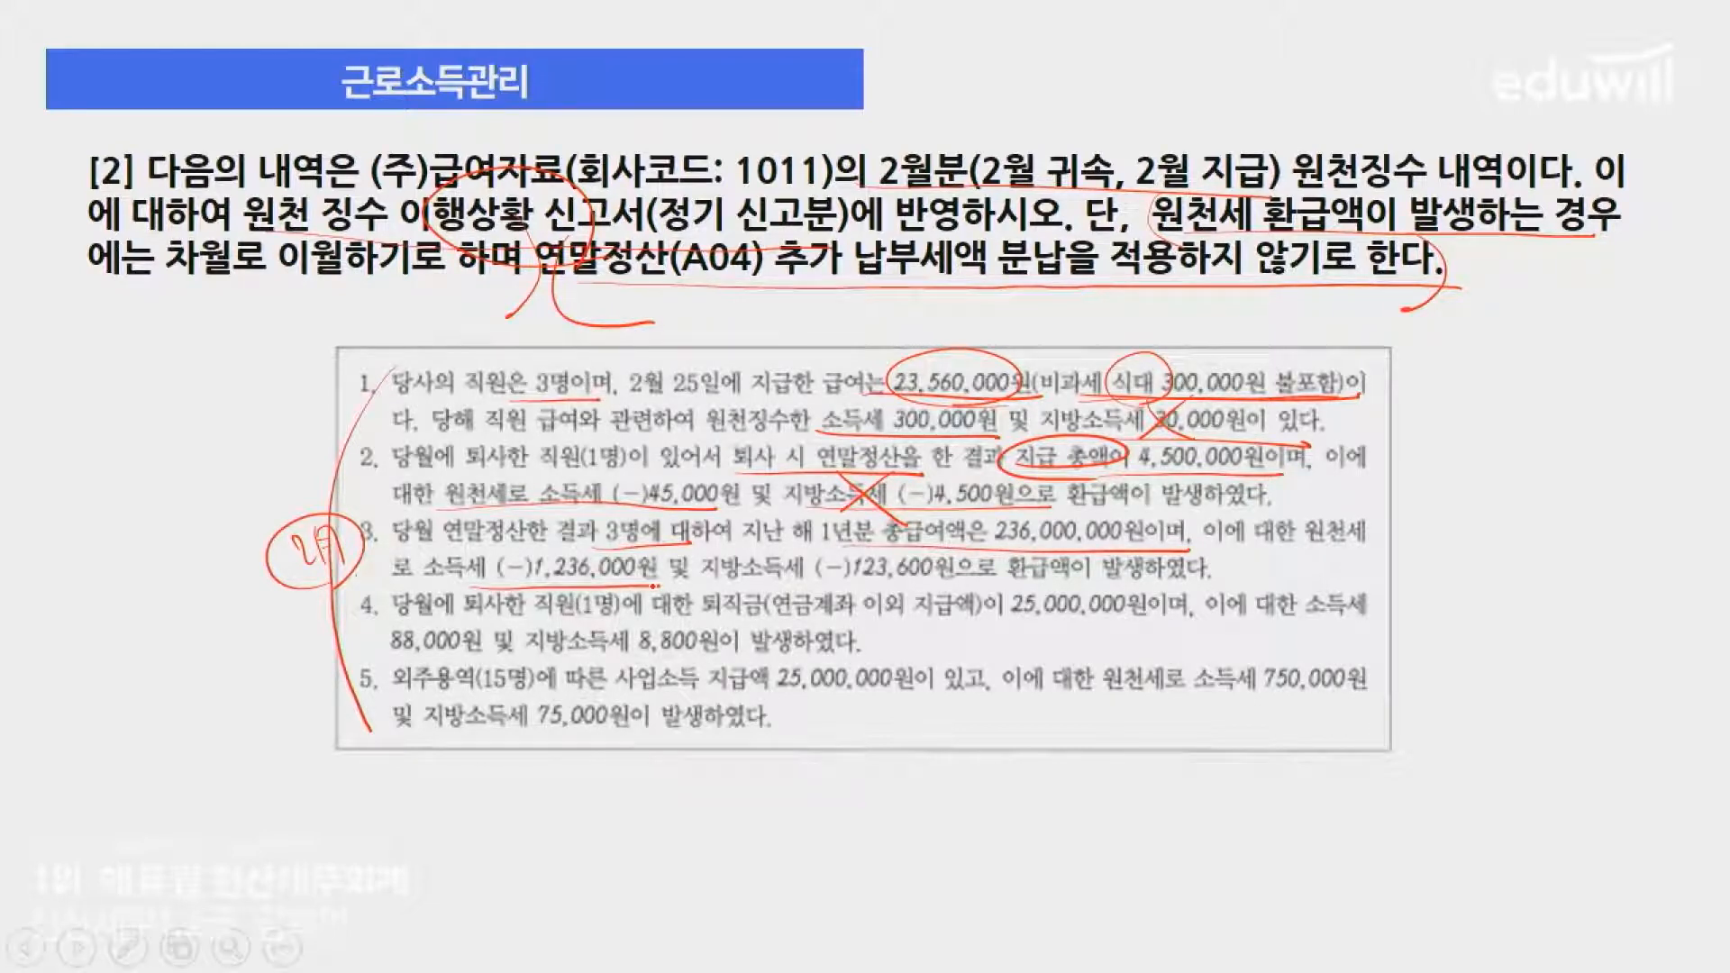
- Circle item 3's 3명 and sketch a diagram beside the list linking the 2019 year to 2020. 2월
left_click_drag(635, 525, 657, 543)
mouse_move(1446, 509)
left_mouse_down()
mouse_move(1586, 514)
mouse_move(1590, 531)
left_mouse_up()
mouse_move(1443, 602)
left_mouse_down()
mouse_move(1487, 635)
mouse_move(1433, 680)
mouse_move(1576, 671)
left_mouse_up()
mouse_move(1451, 690)
left_mouse_down()
mouse_move(1509, 650)
mouse_move(1665, 692)
left_mouse_up()
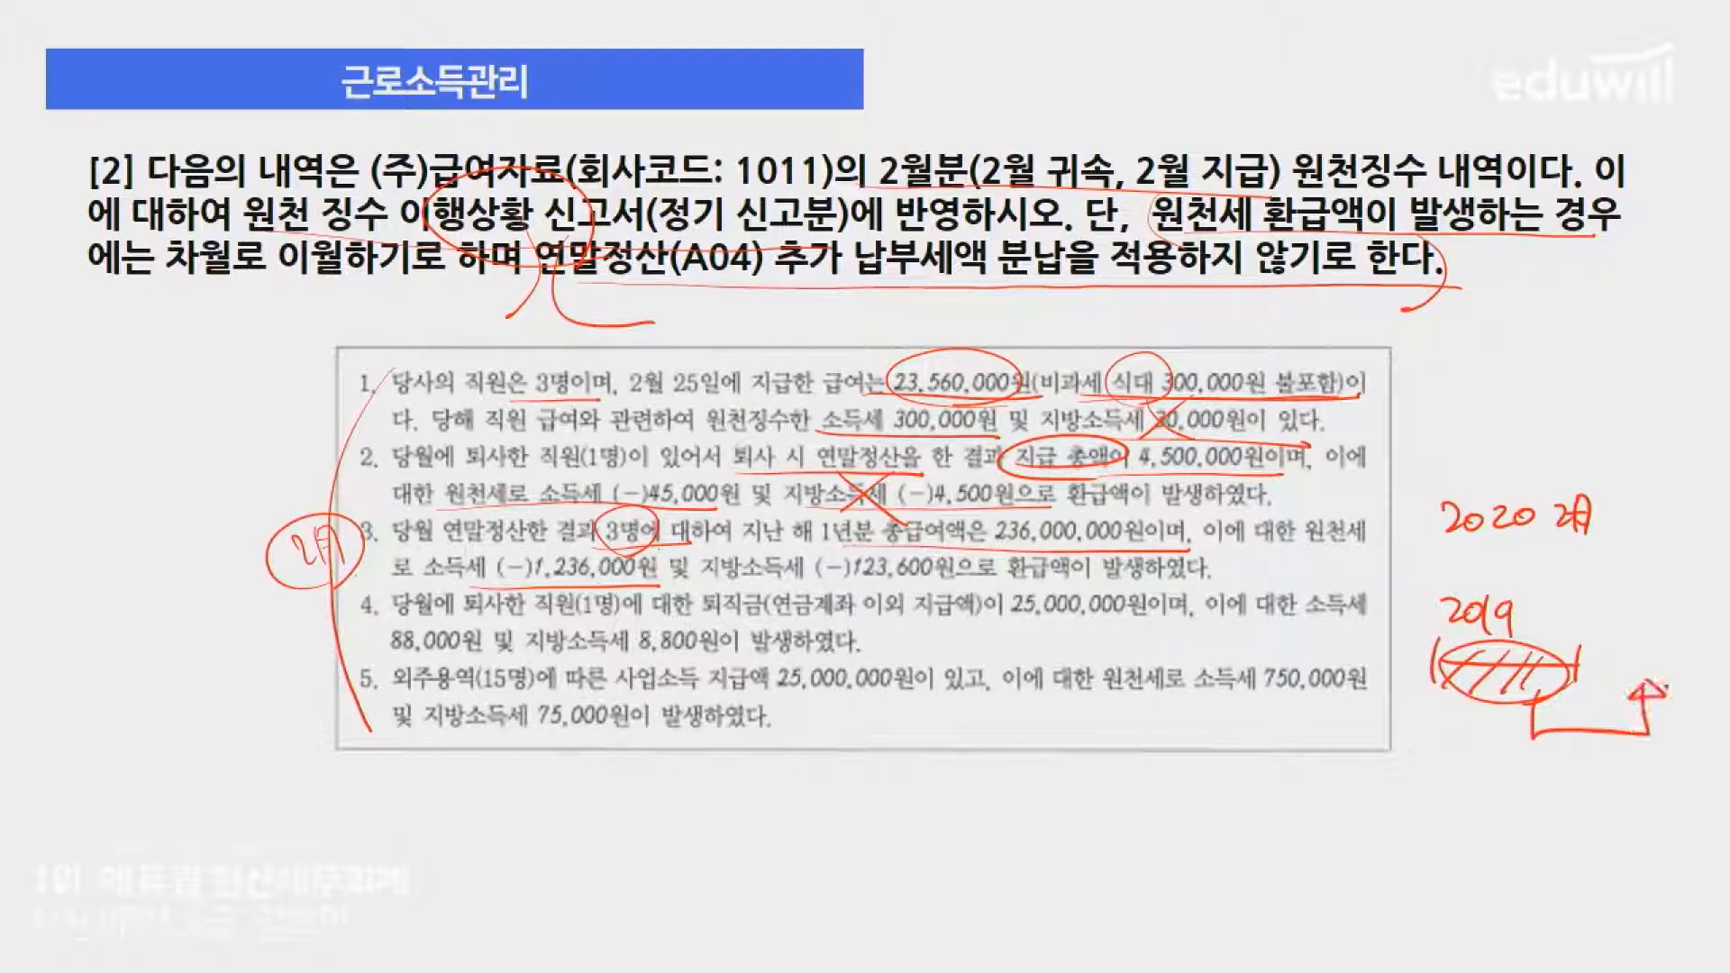
mouse_move(1627, 607)
left_mouse_down()
mouse_move(1689, 618)
mouse_move(1669, 664)
left_mouse_up()
left_click_drag(1656, 646, 1675, 653)
mouse_move(1656, 581)
left_mouse_down()
mouse_move(1666, 683)
mouse_move(1658, 581)
left_mouse_up()
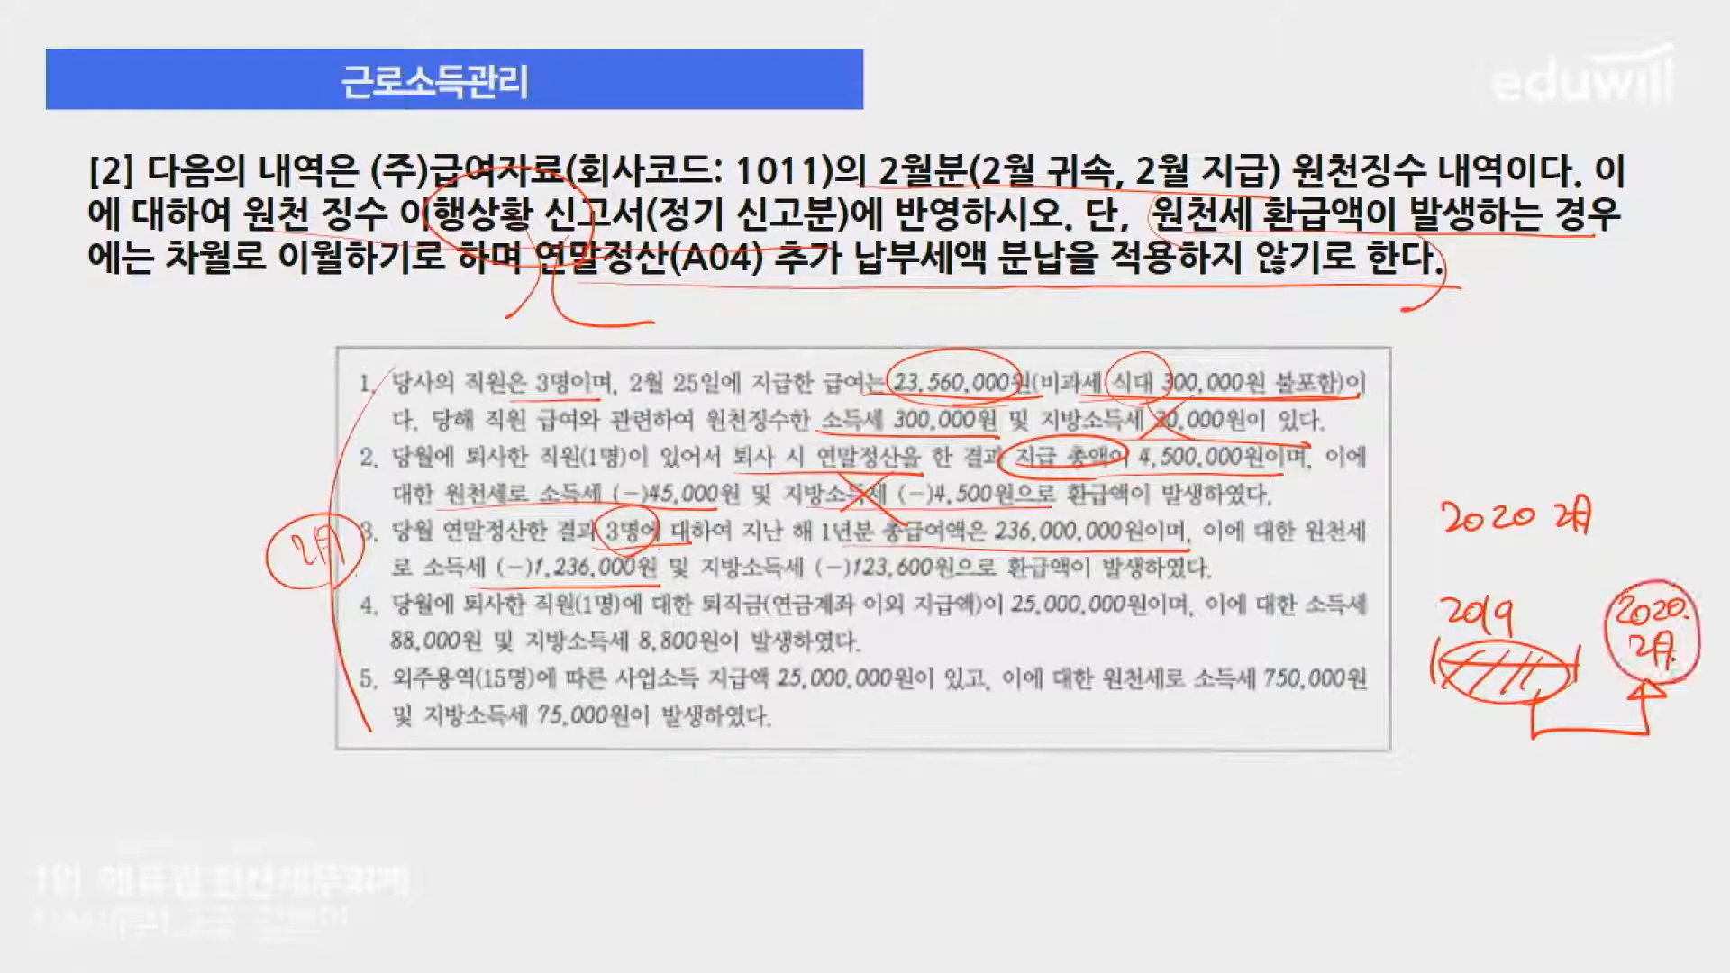
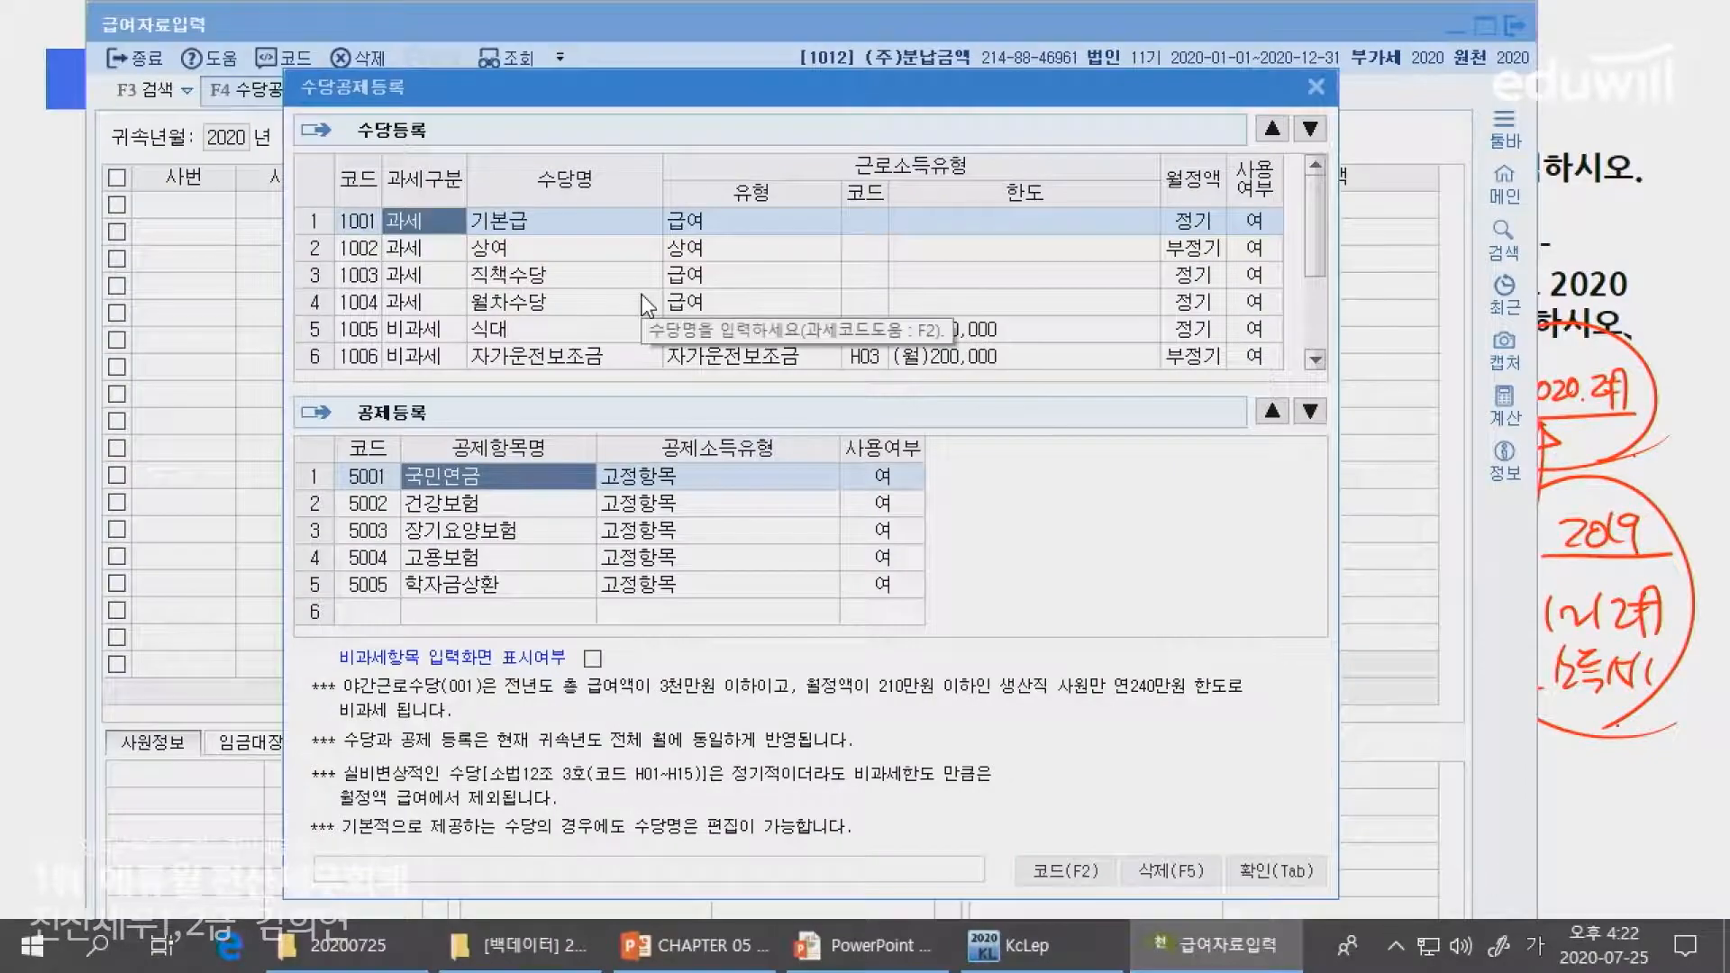
- Check the exercise and register 가족수당 as a 과세 allowance in company 1012's 수당등록
key("alt+Tab")
key("alt+Tab")
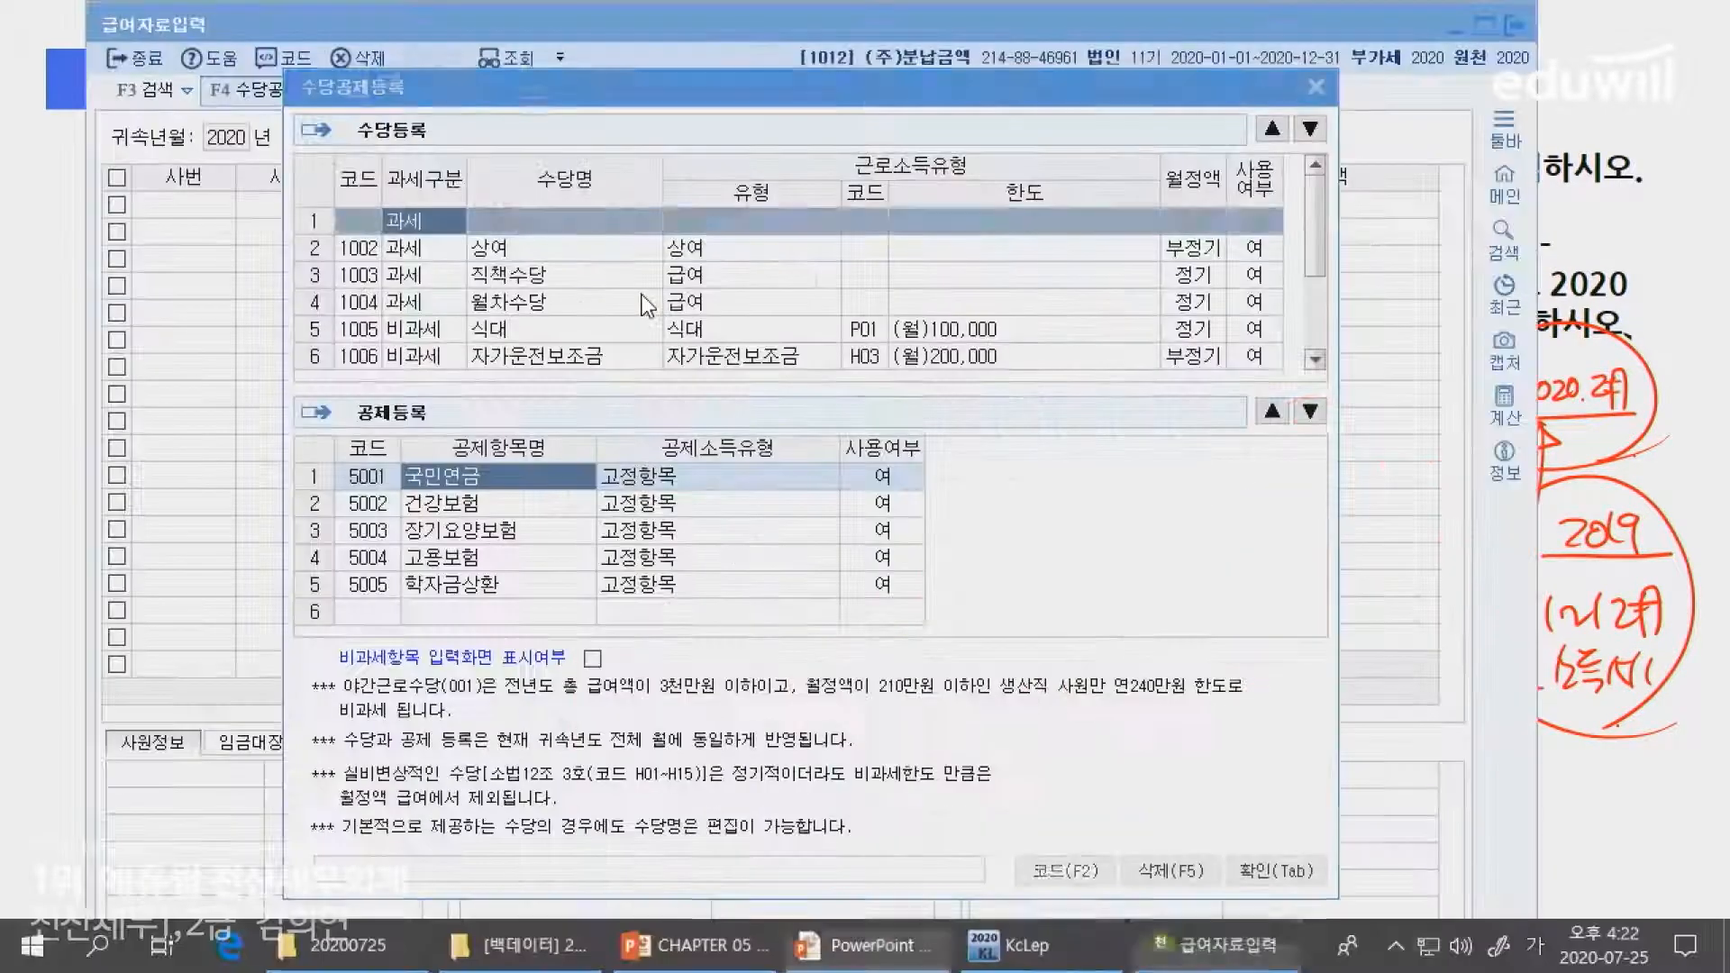
type("가족수당")
key("Return")
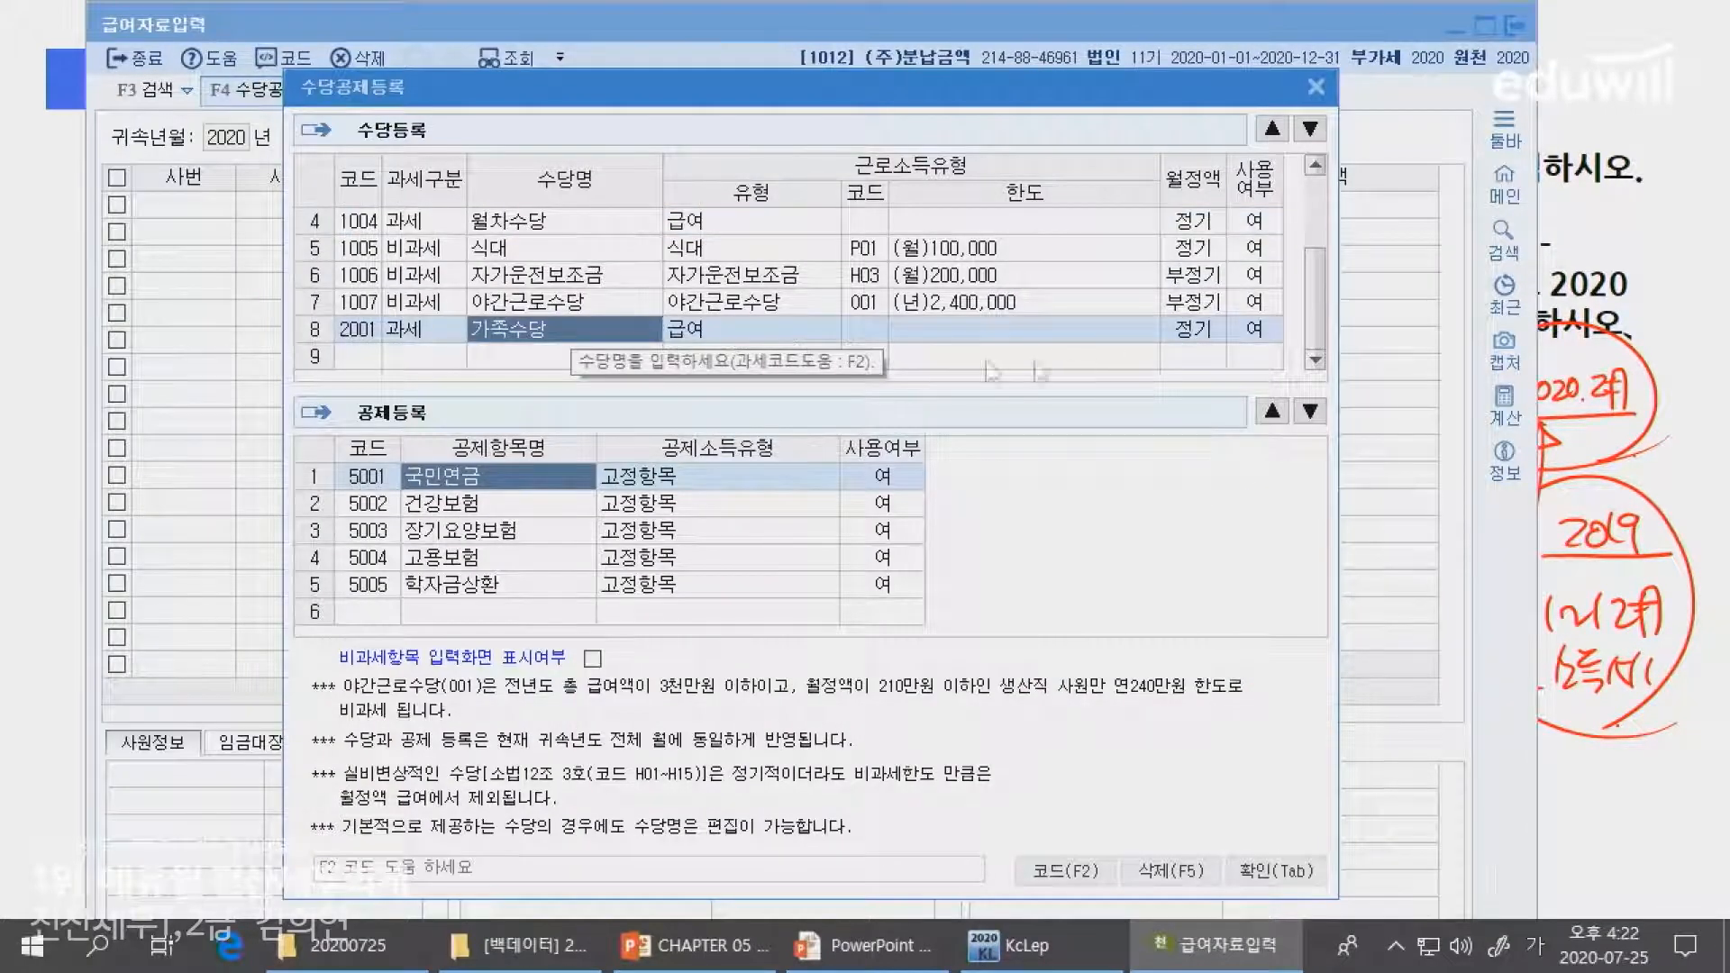
- Set 사용여부 to 부 for the built-in 비과세 야간근로수당 (code 1007) in 수당등록
key("alt+Tab")
key("alt+Tab")
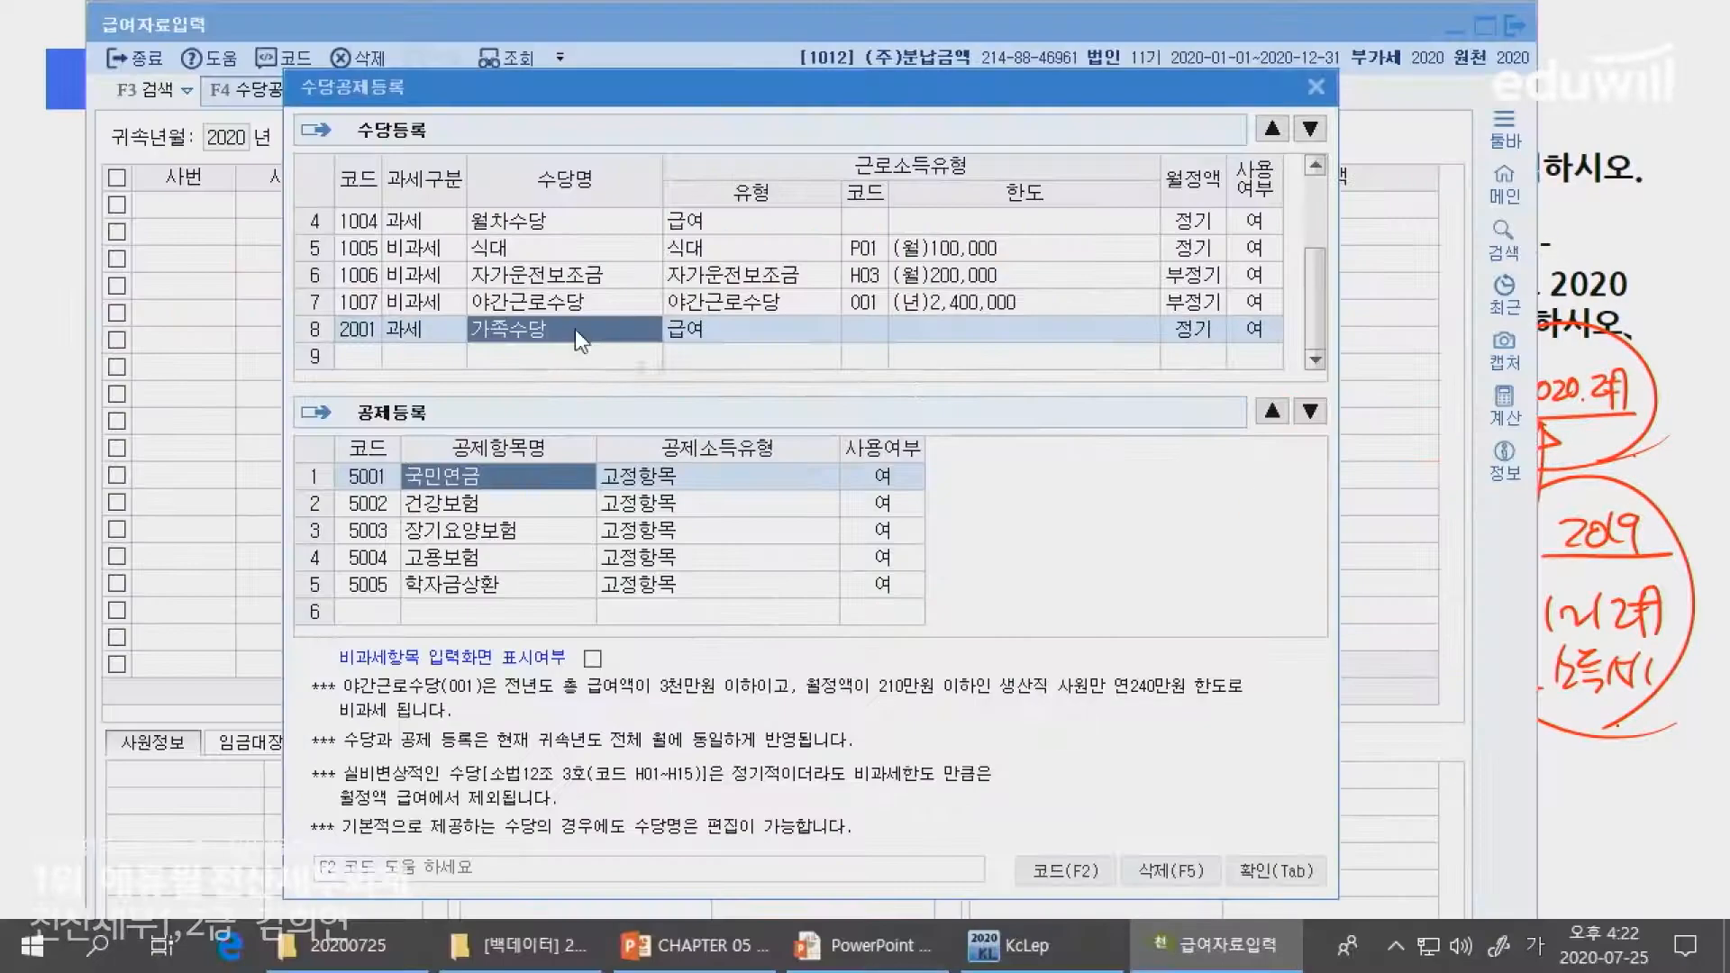
scroll(619, 335, "up", 2)
scroll(620, 335, "down", 1)
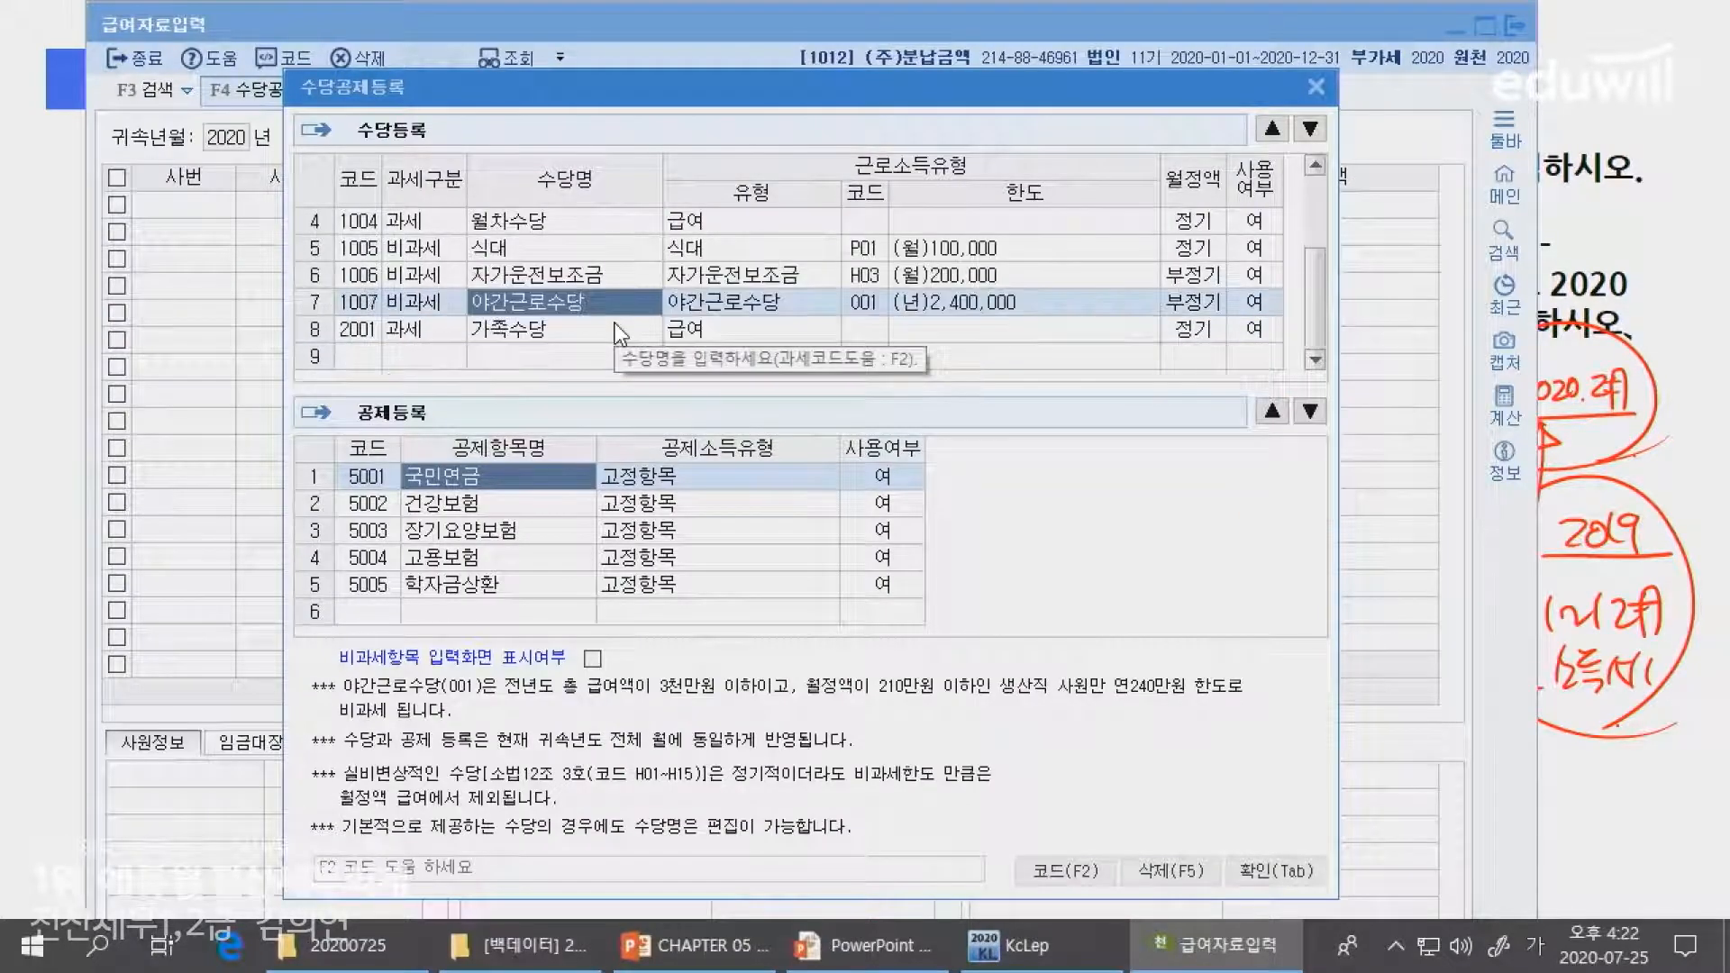
left_click(1254, 302)
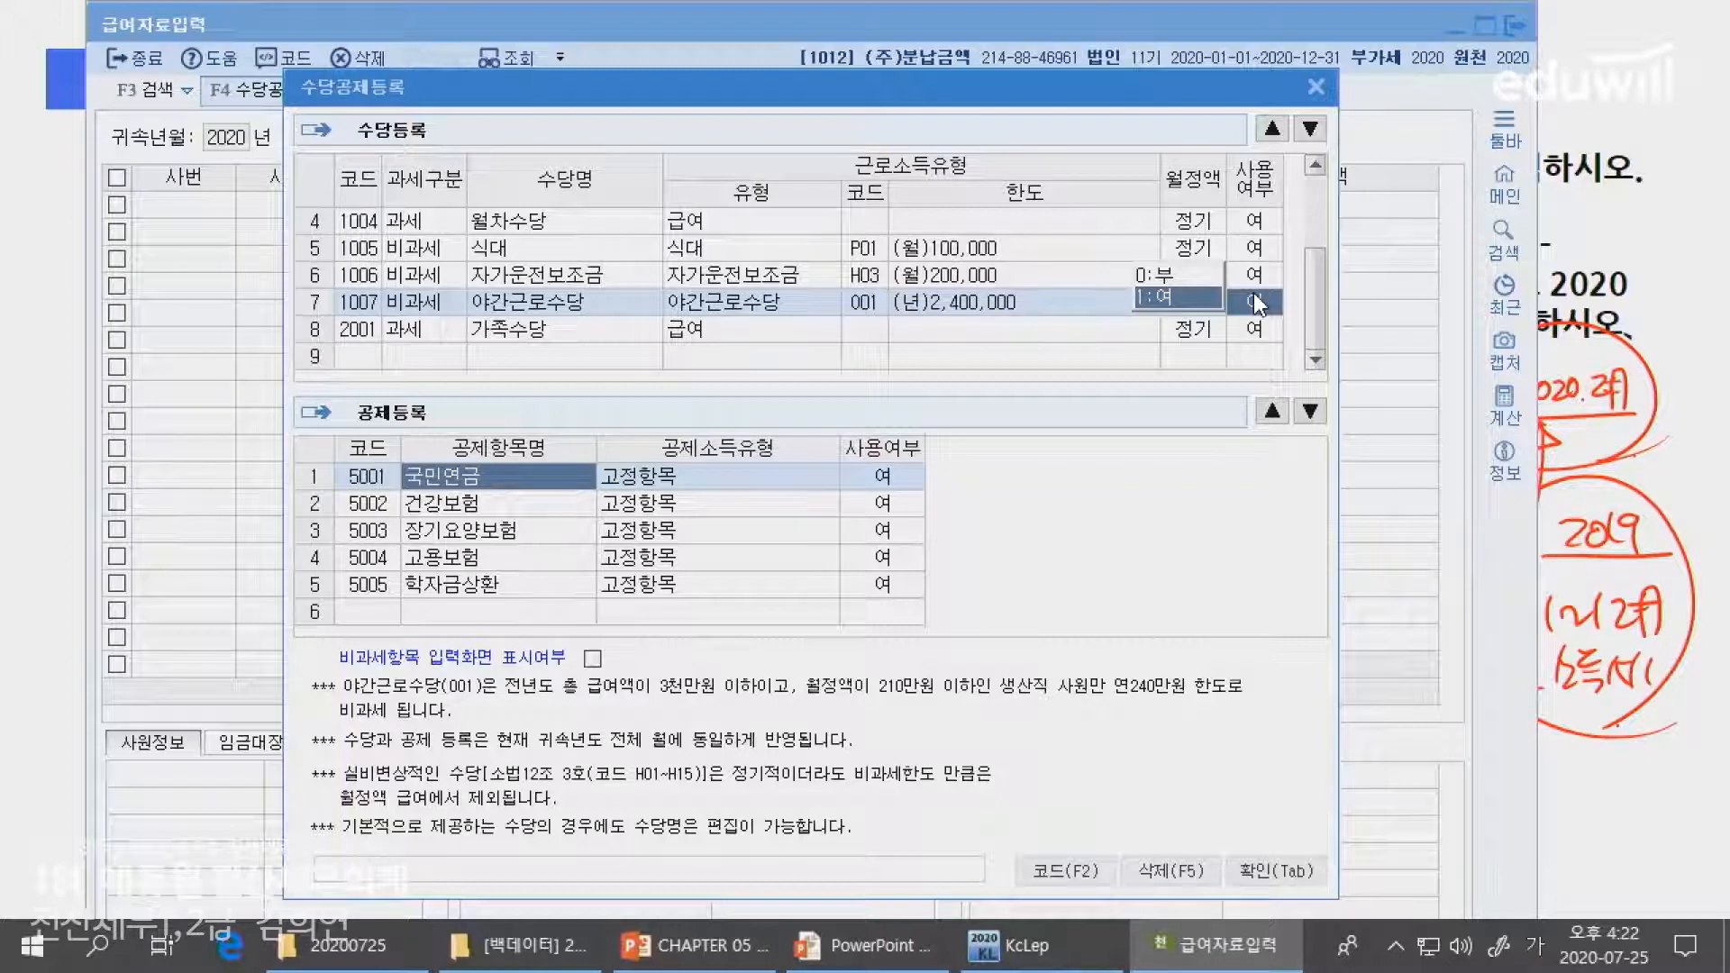
key("Return")
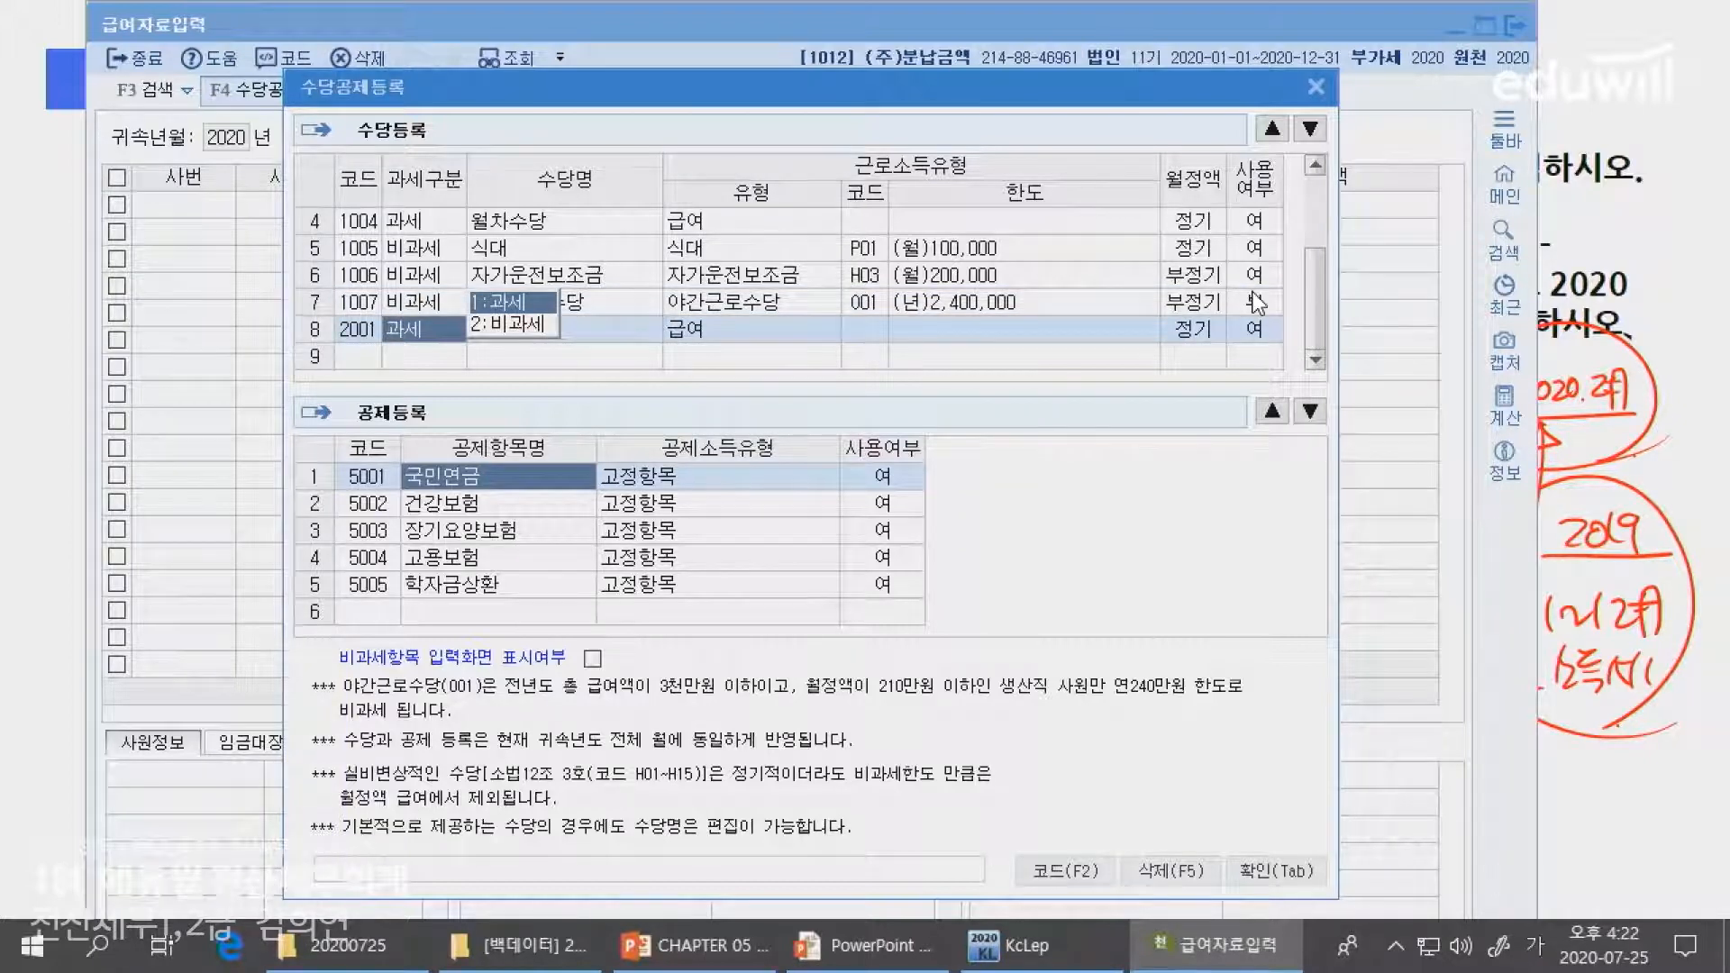
key("Return")
key("Return")
key("Return")
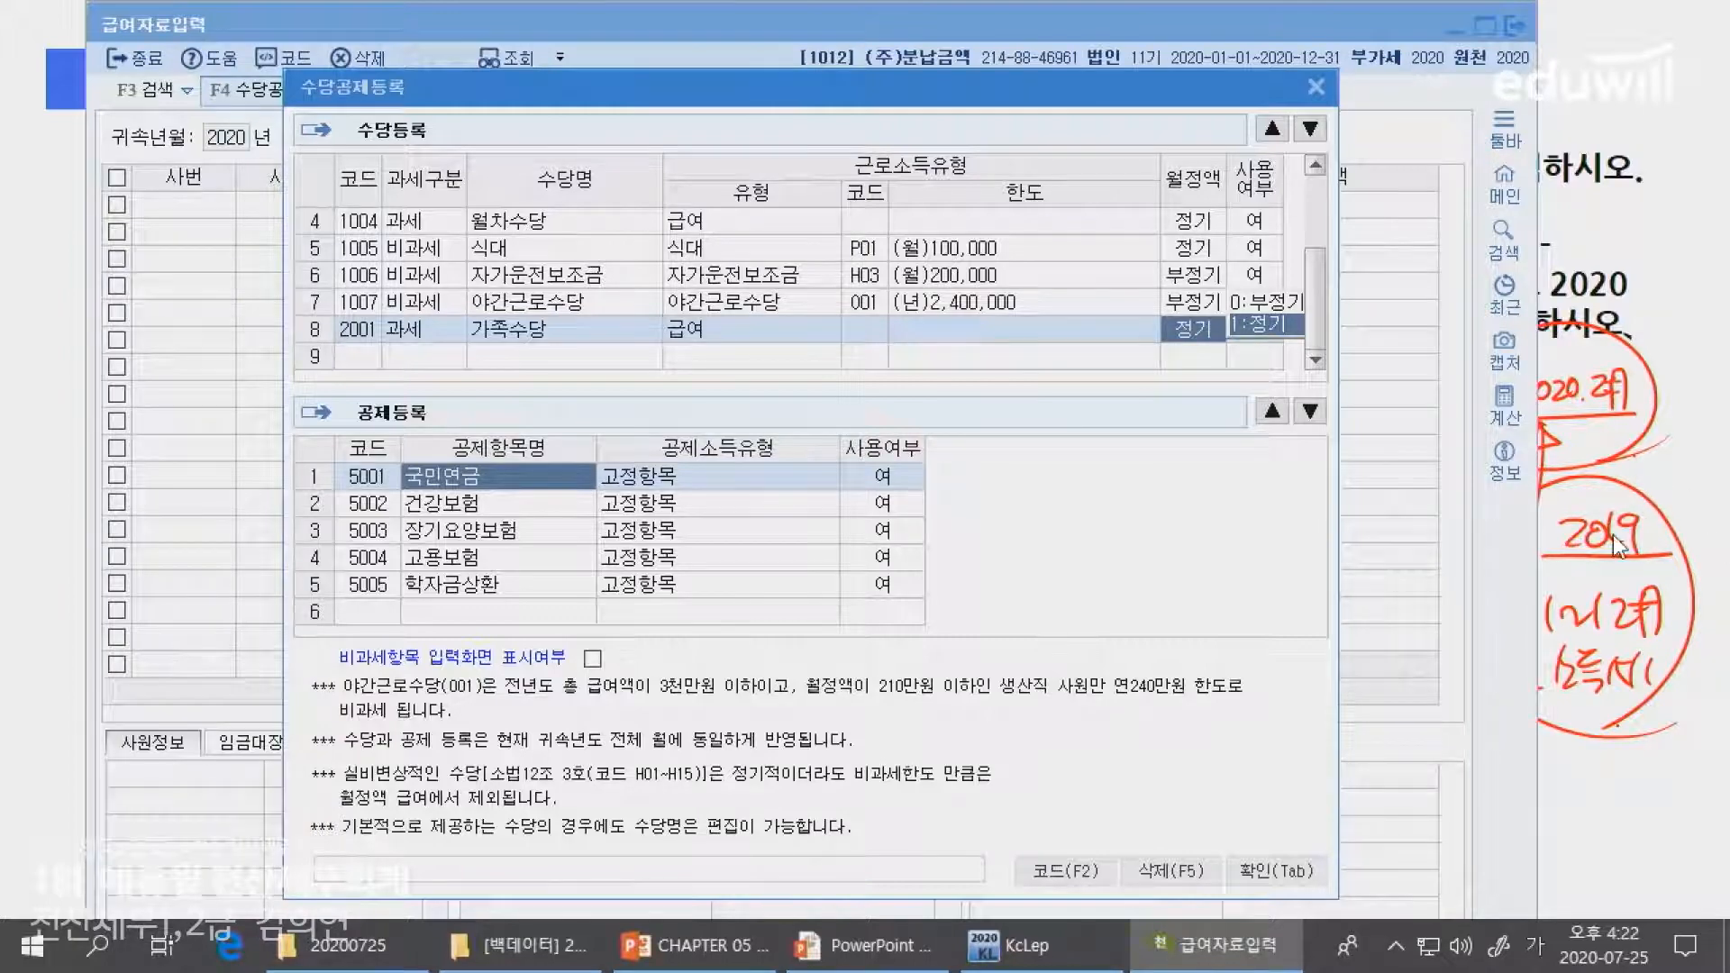
key("Return")
key("Return")
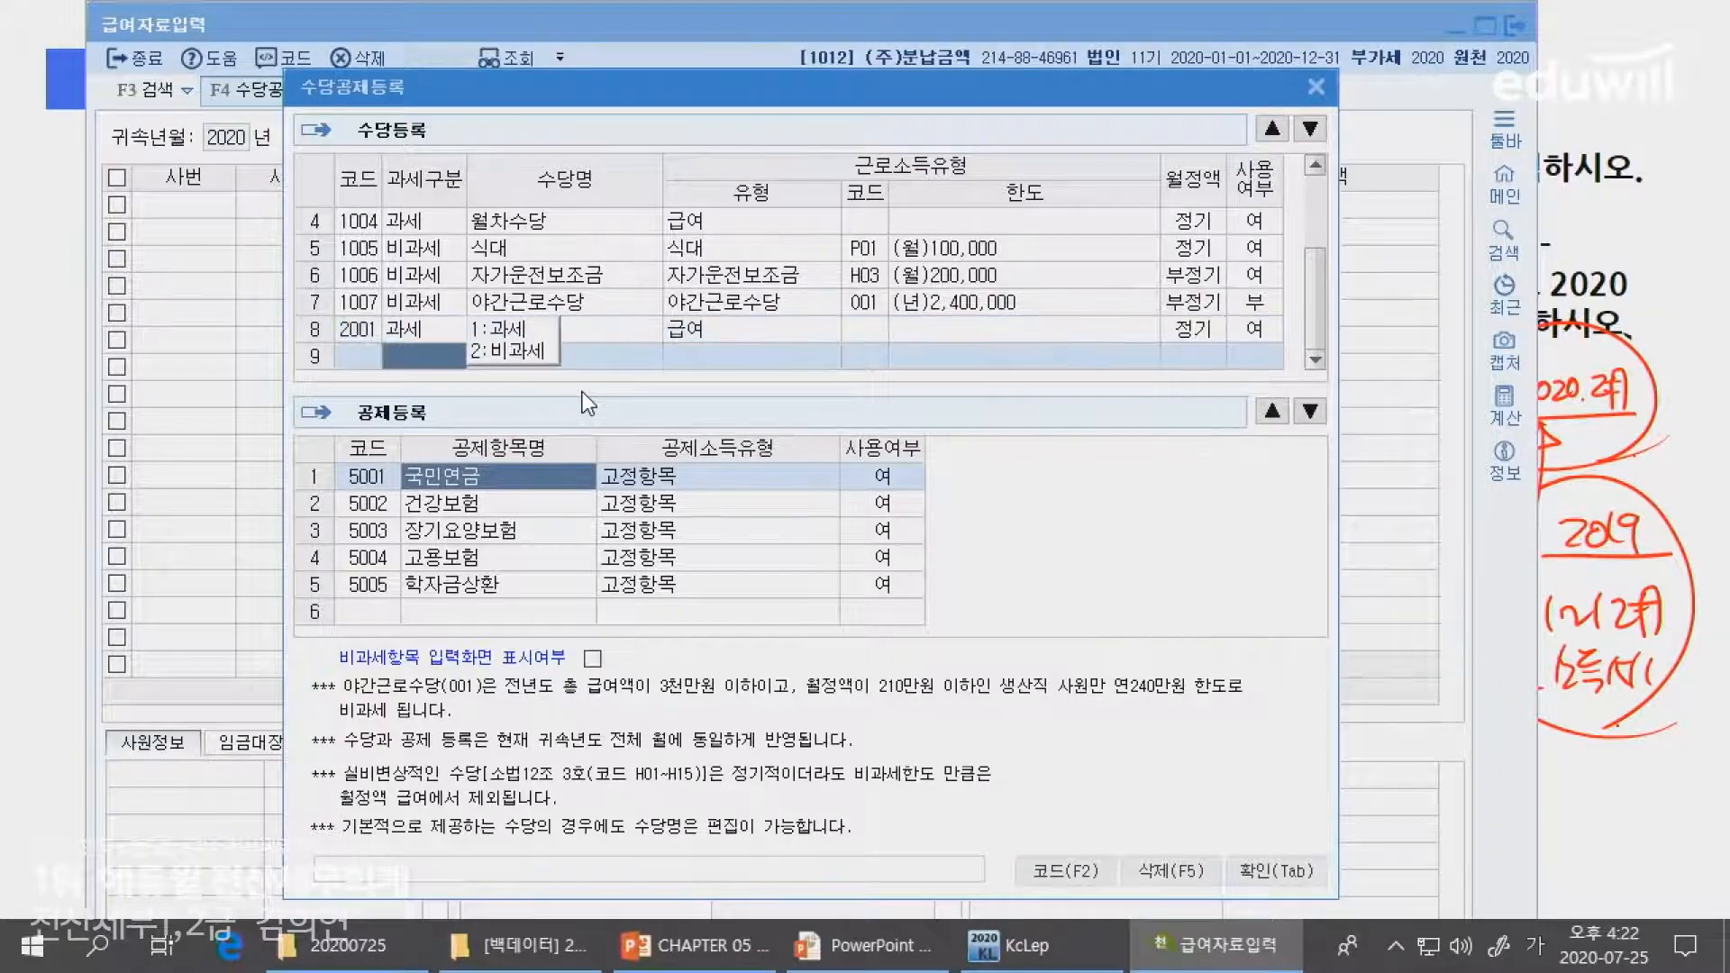
- Register 야간근로수당 as a new 과세 allowance in the row below 가족수당
key("alt+Tab")
key("alt+Tab")
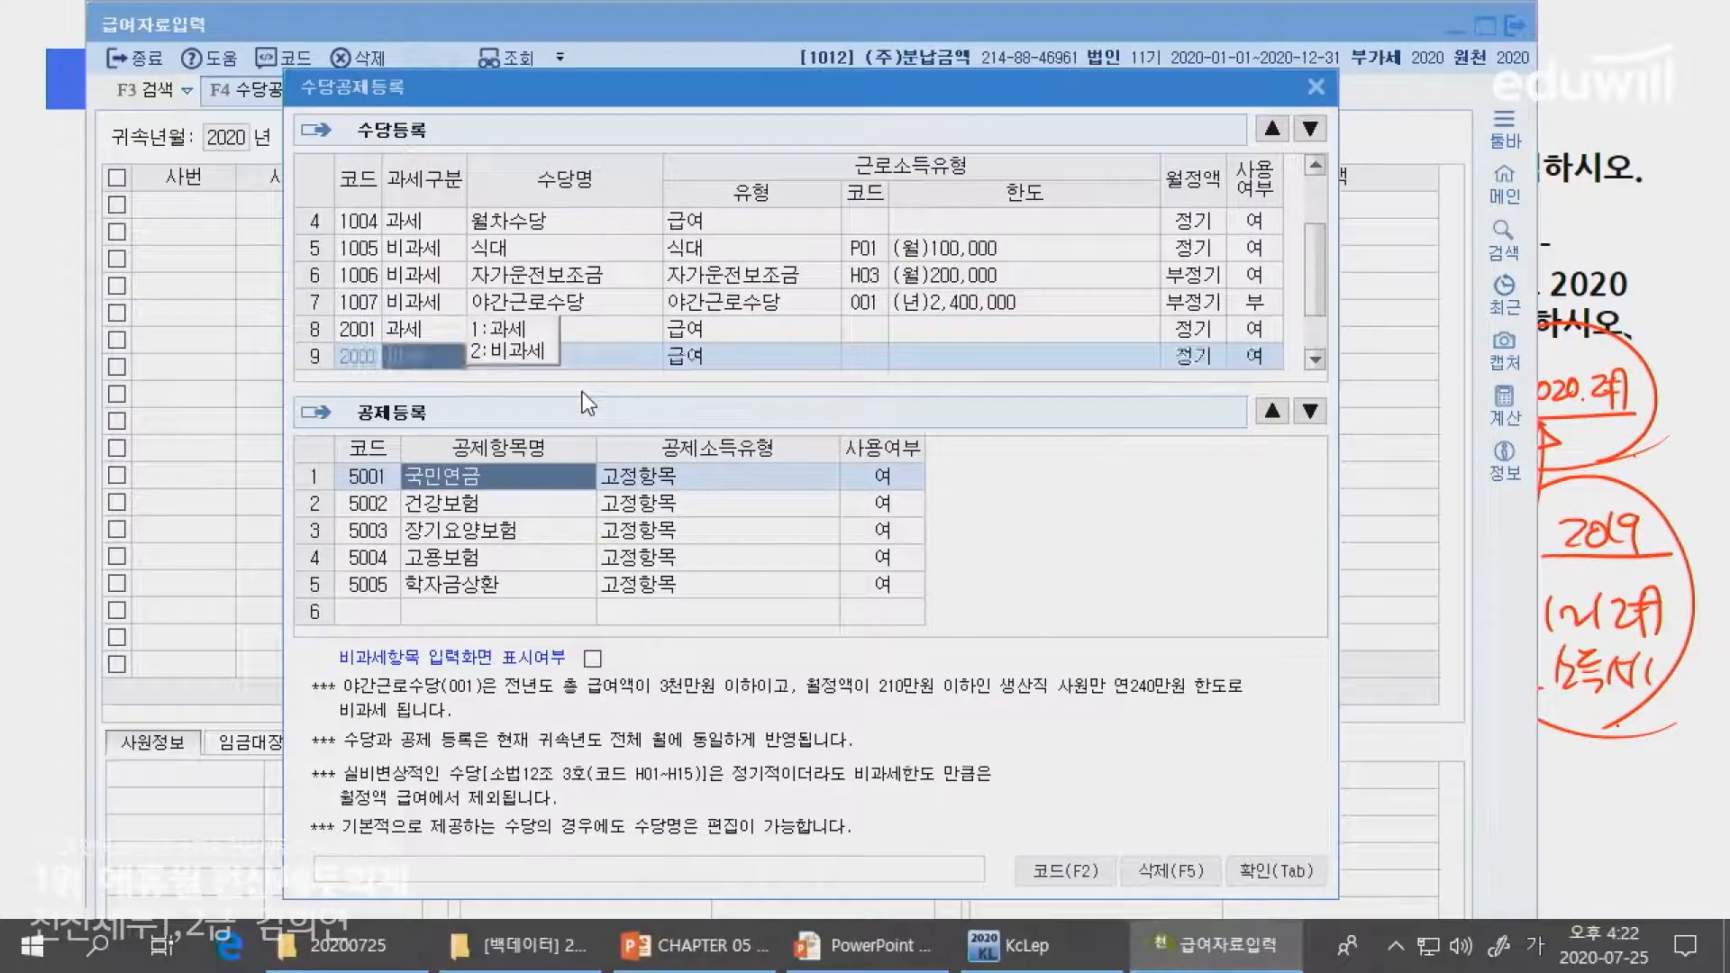
key("Return")
type("야ㄱ")
key("BackSpace")
key("BackSpace")
type("간근로수당")
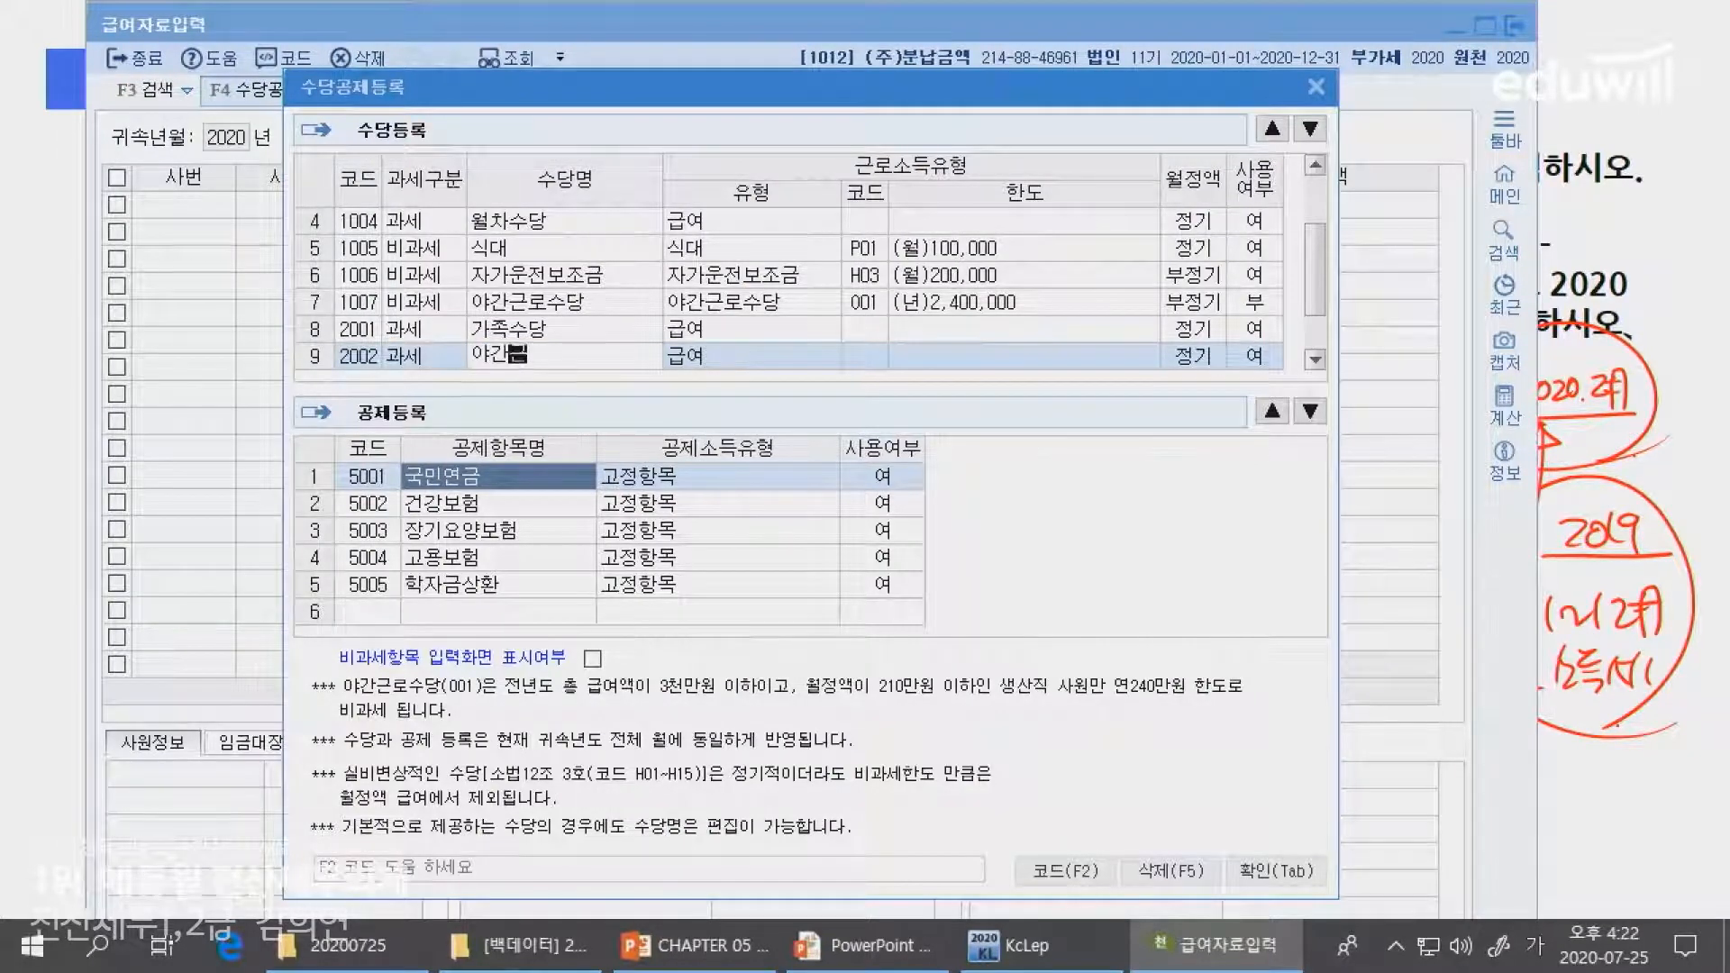
key("Return")
- Compare the registered 월차수당, 식대 and 자가운전보조금 allowances and their tax types with the exercise's pay table
left_click(842, 945)
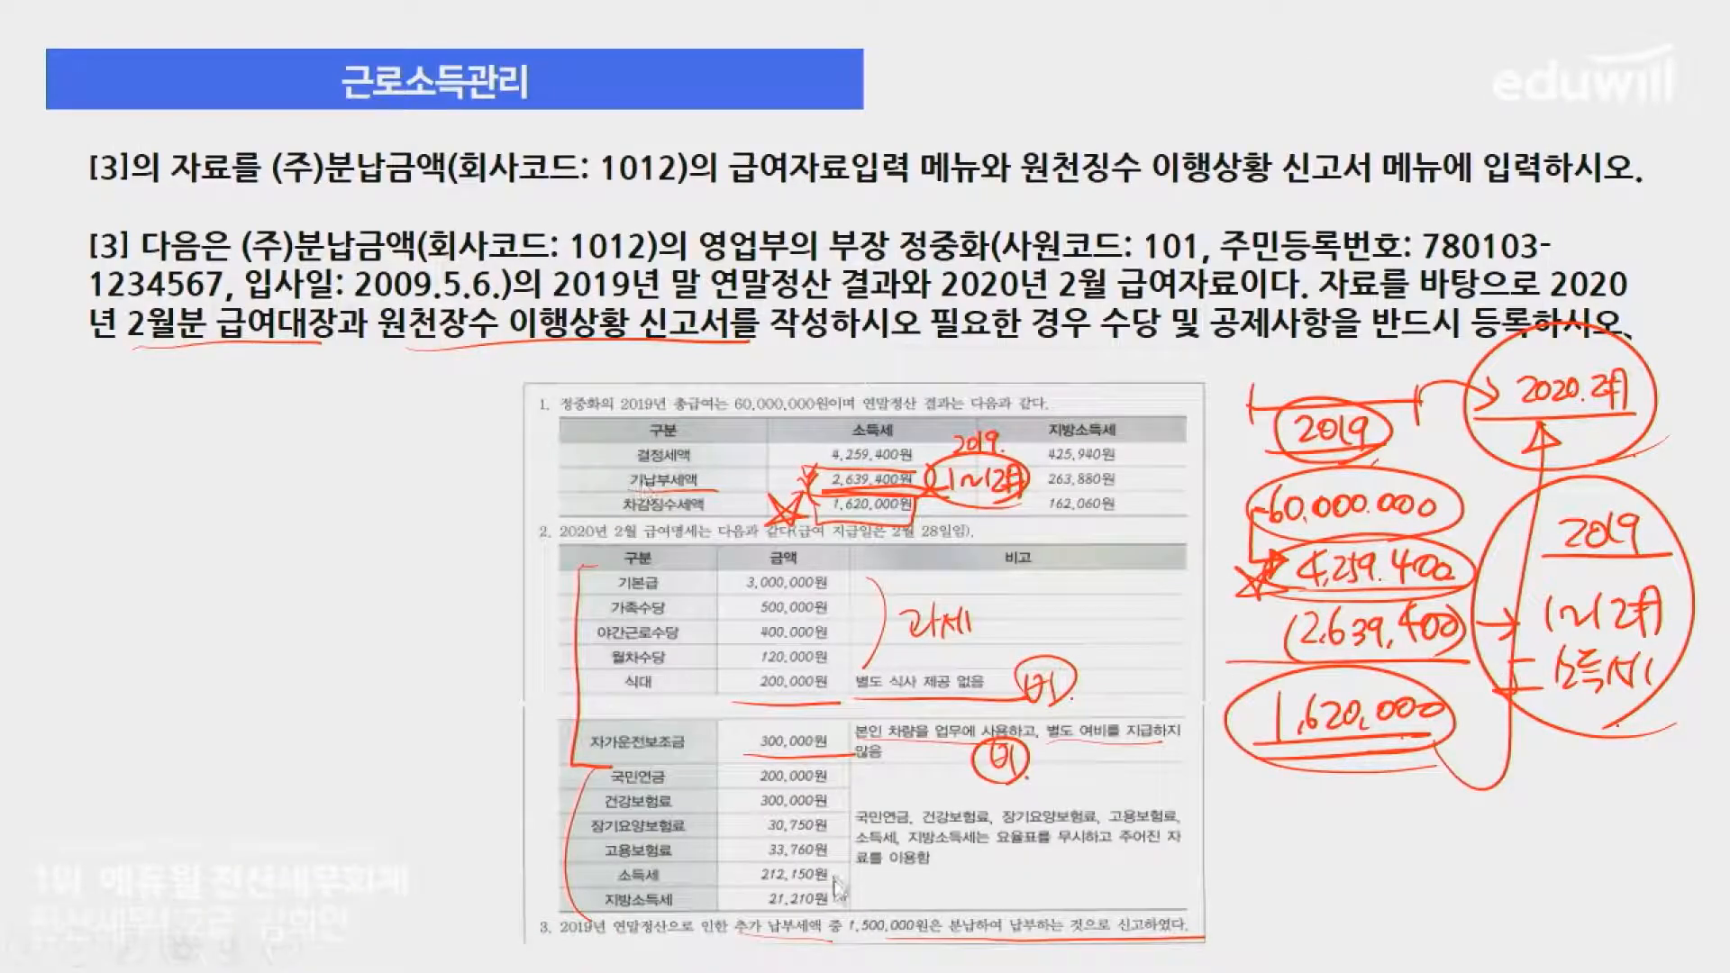
key("alt+Tab")
scroll(619, 328, "up", 1)
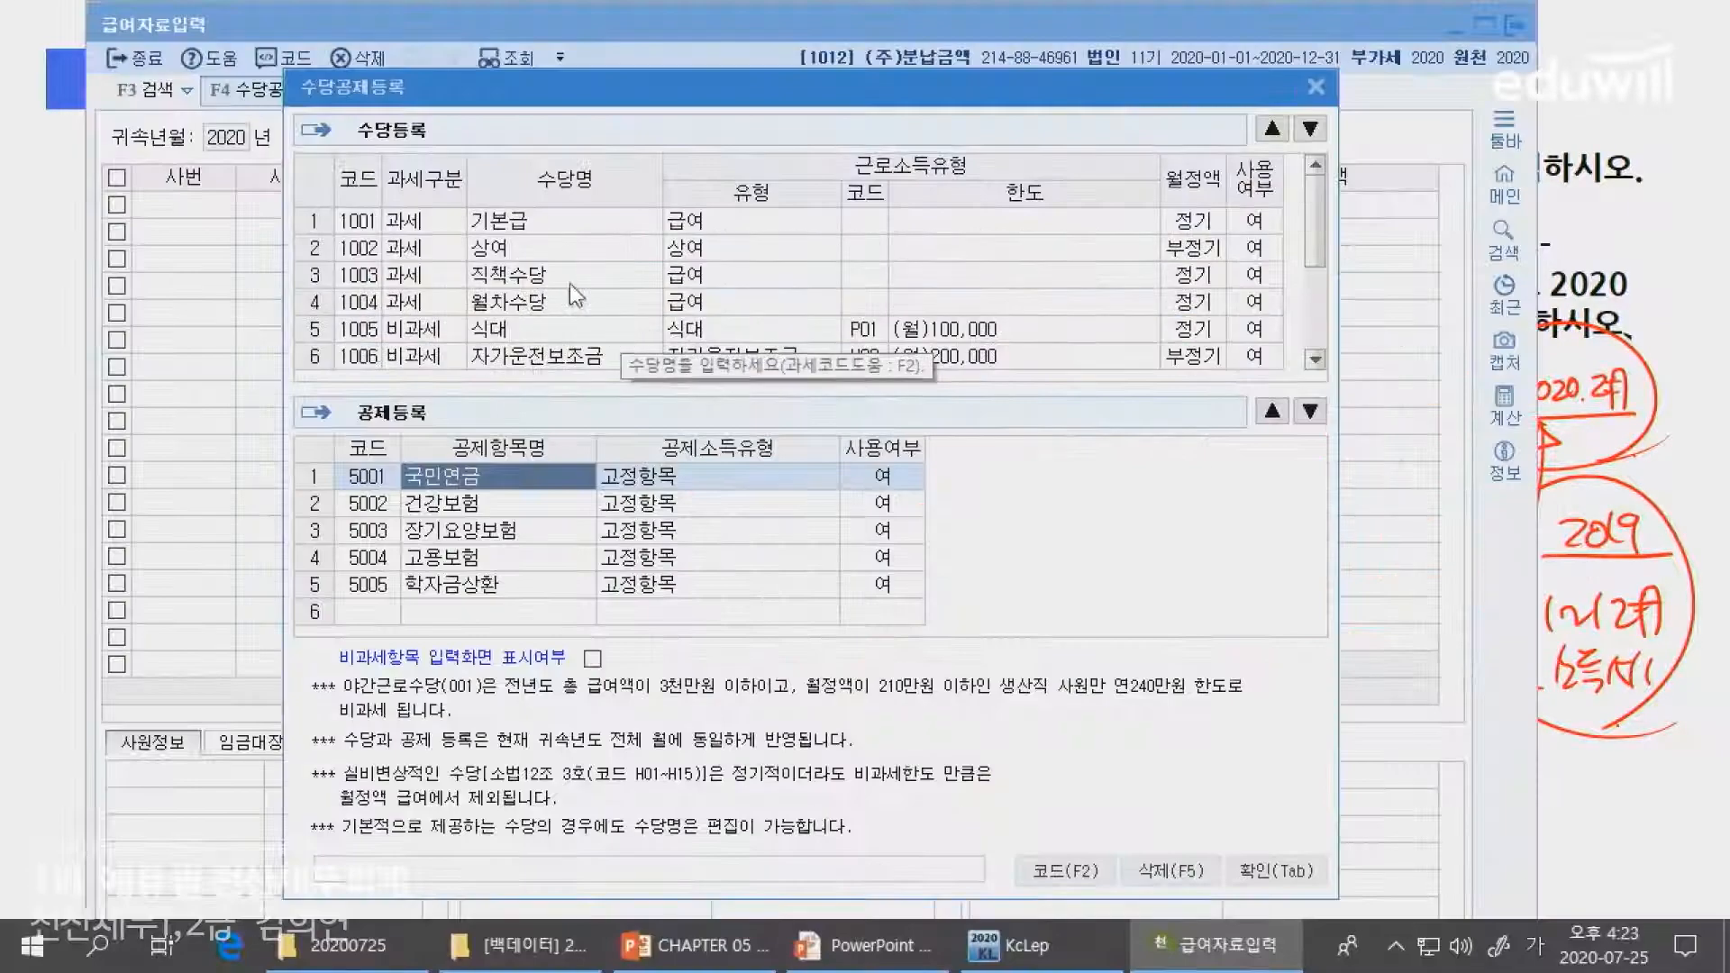
left_click(565, 307)
key("alt+Tab")
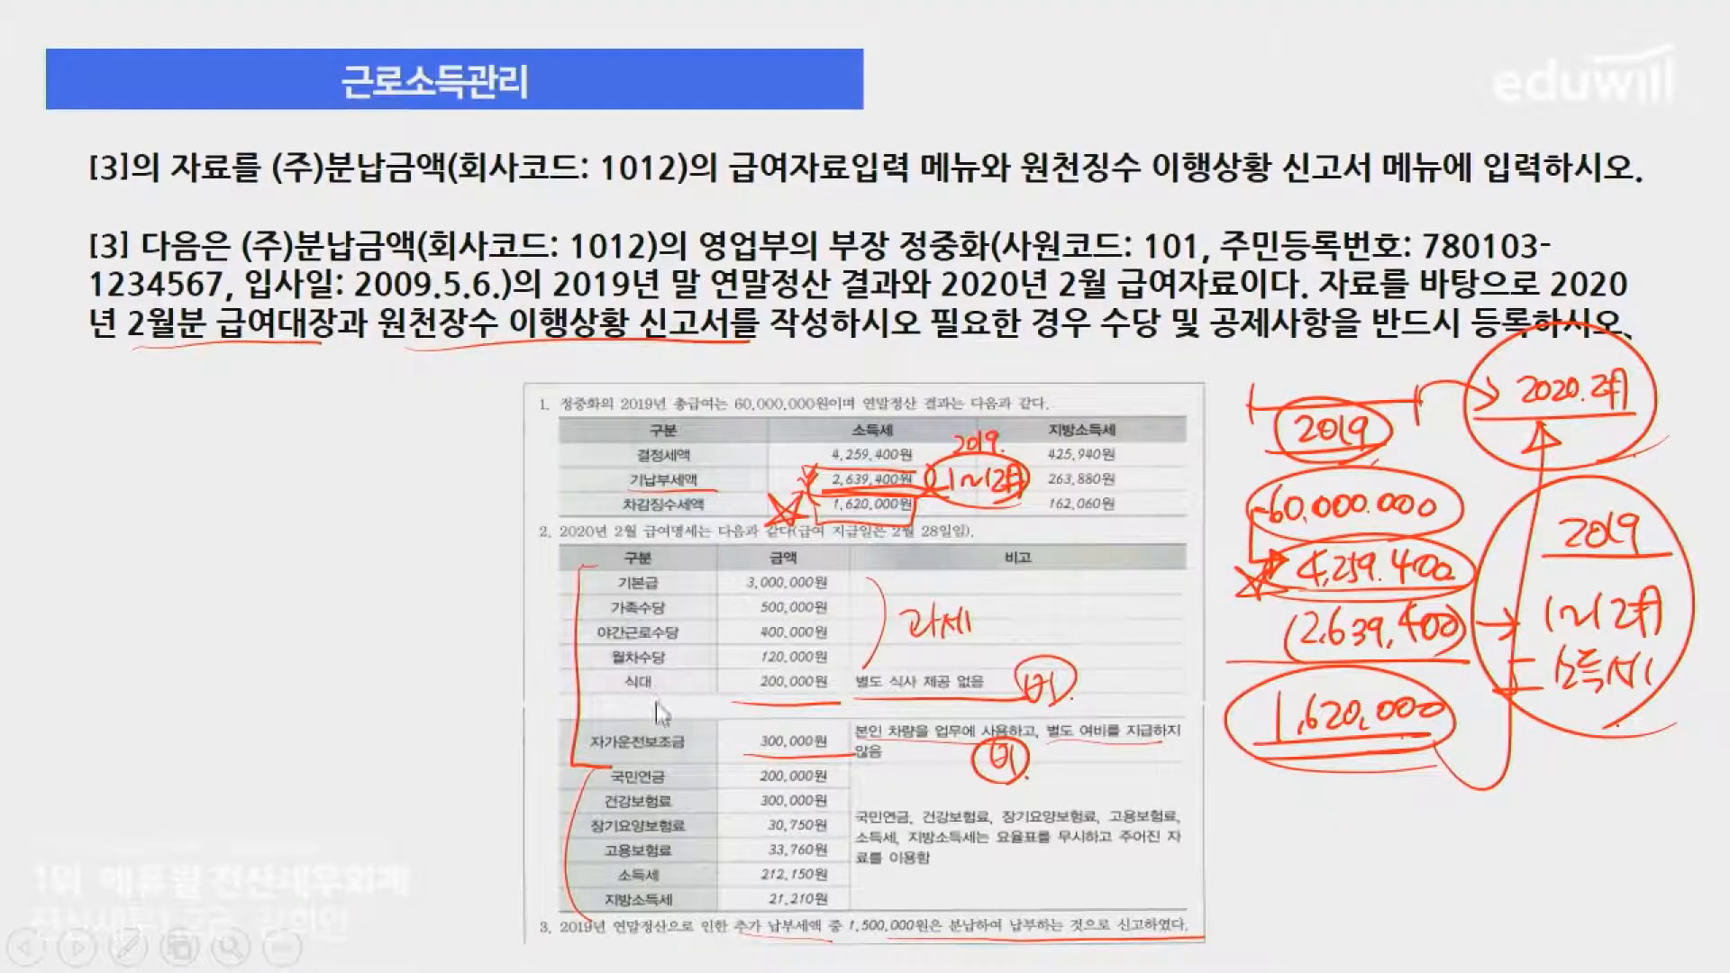
key("alt+Tab")
left_click(676, 357)
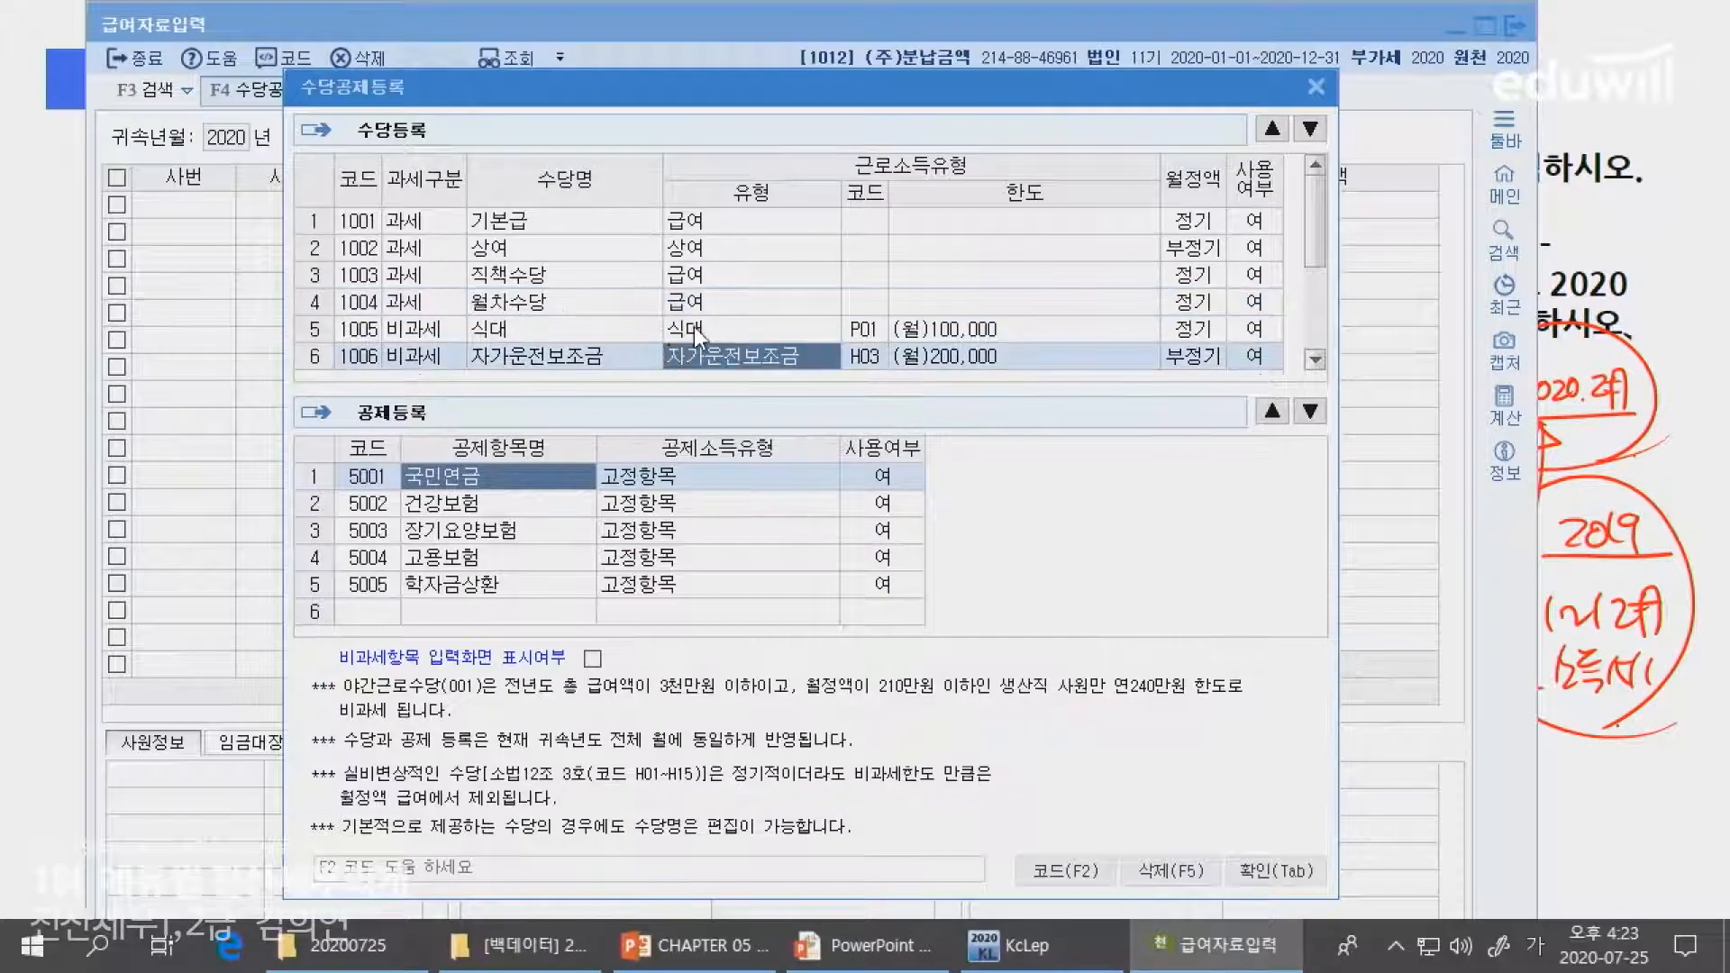
key("alt+Tab")
key("alt+Tab")
left_click(425, 330)
left_click(436, 360)
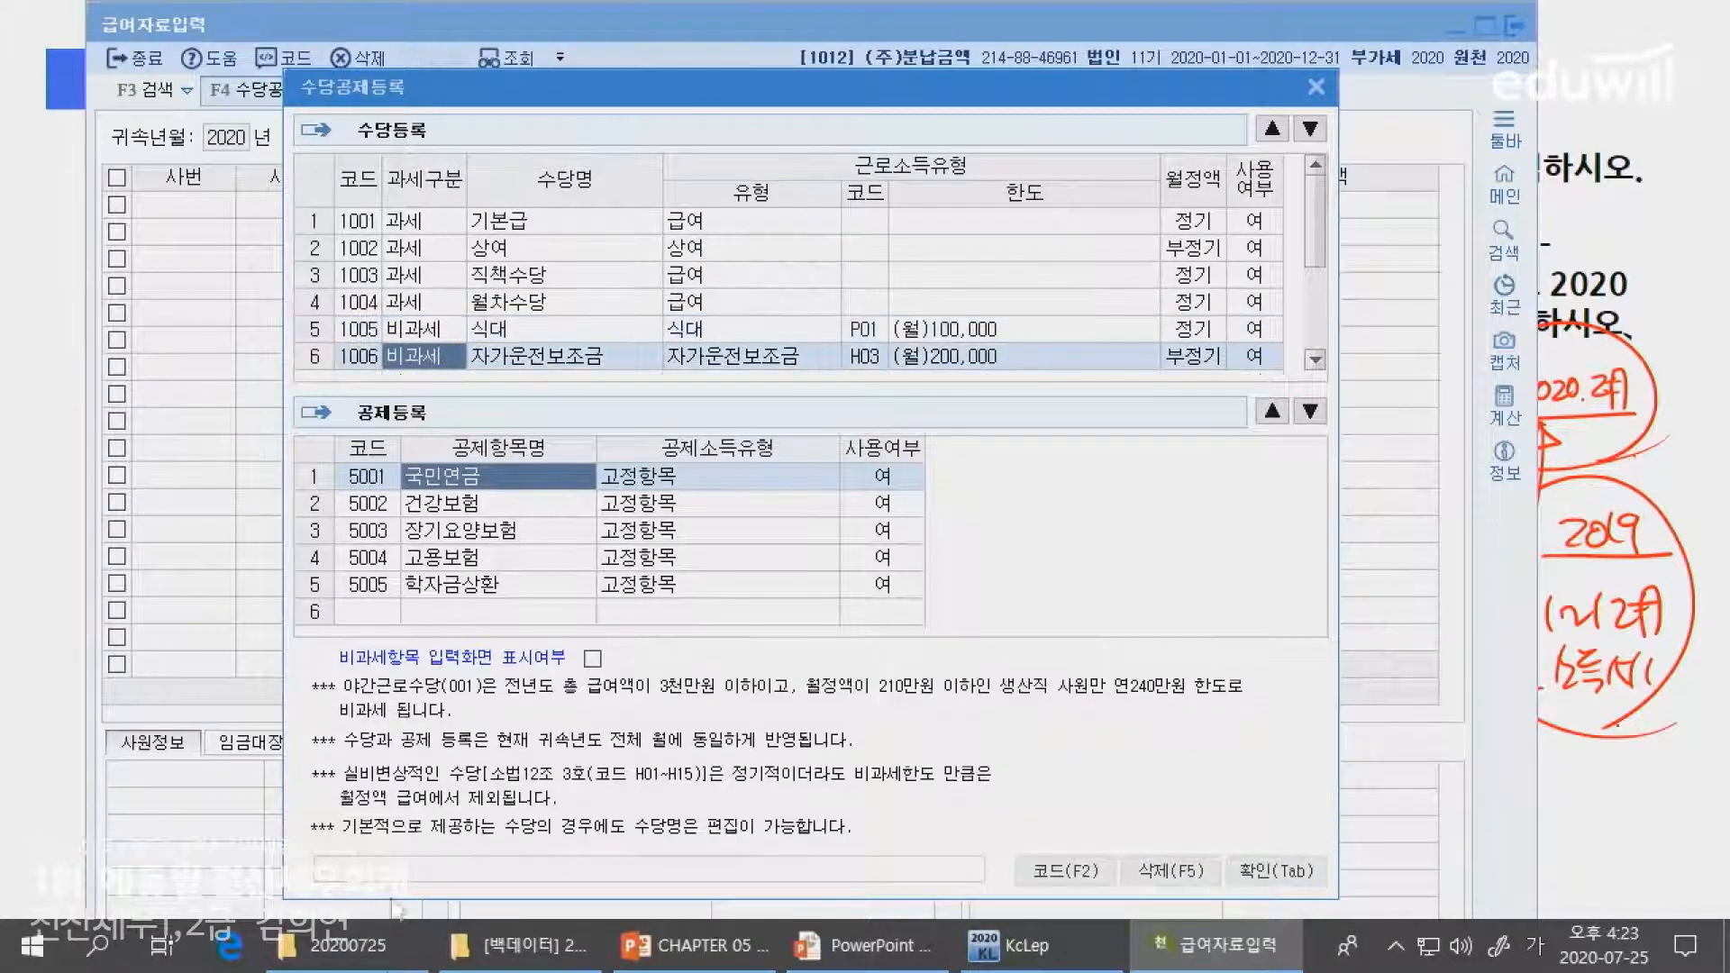
key("alt+Tab")
key("alt+Tab")
key("alt+Tab")
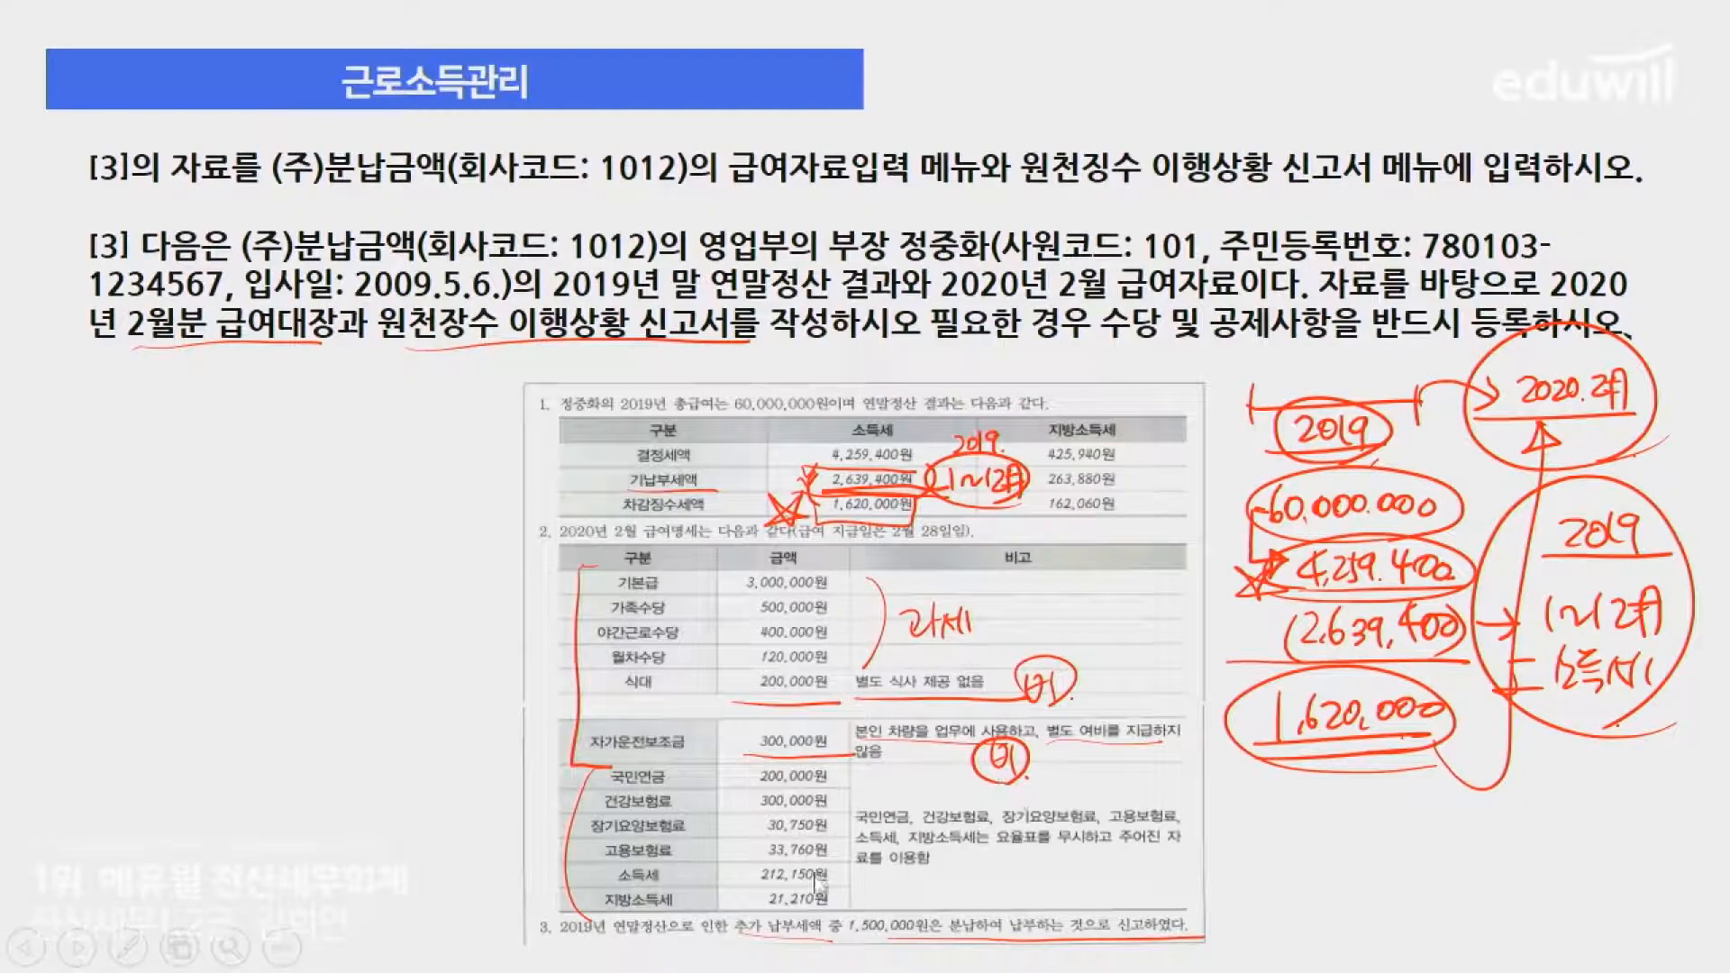
- Confirm the allowance registration and load the February 2020 payroll with payment day 28
key("alt+Tab")
left_click(1272, 870)
key("Return")
key("Return")
type("28")
key("Return")
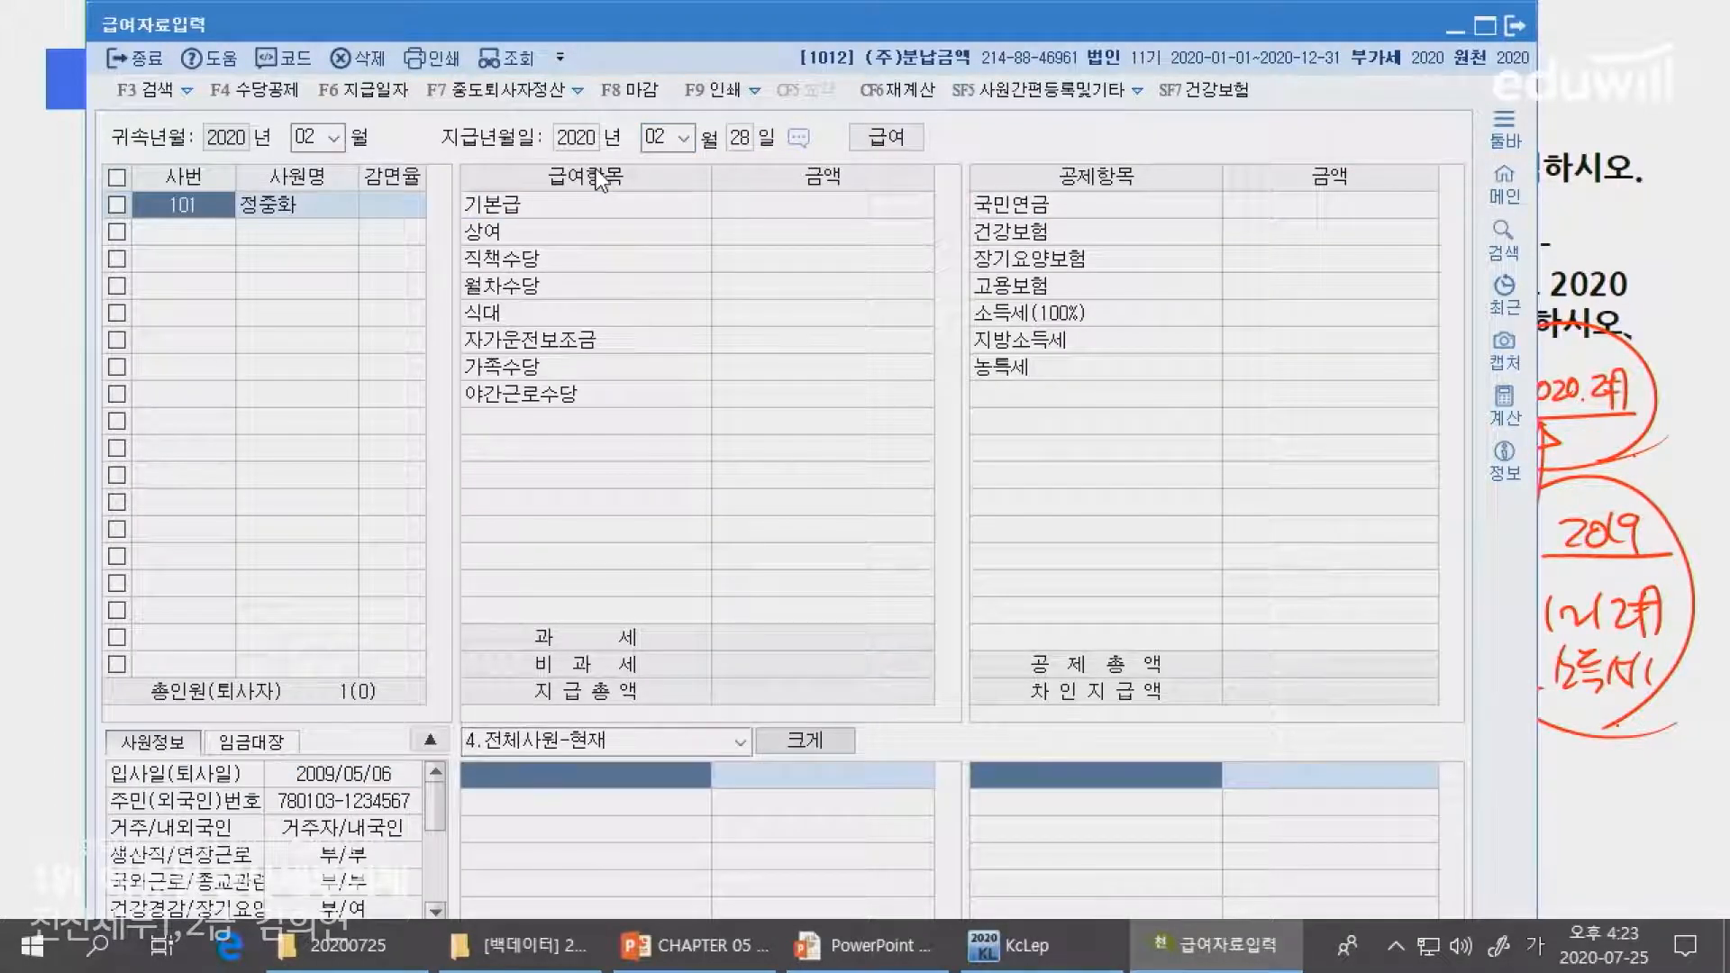
- Enter employee 101's 기본급 of 3,000,000 and 가족수당 of 500,000 from the exercise
left_click(829, 209)
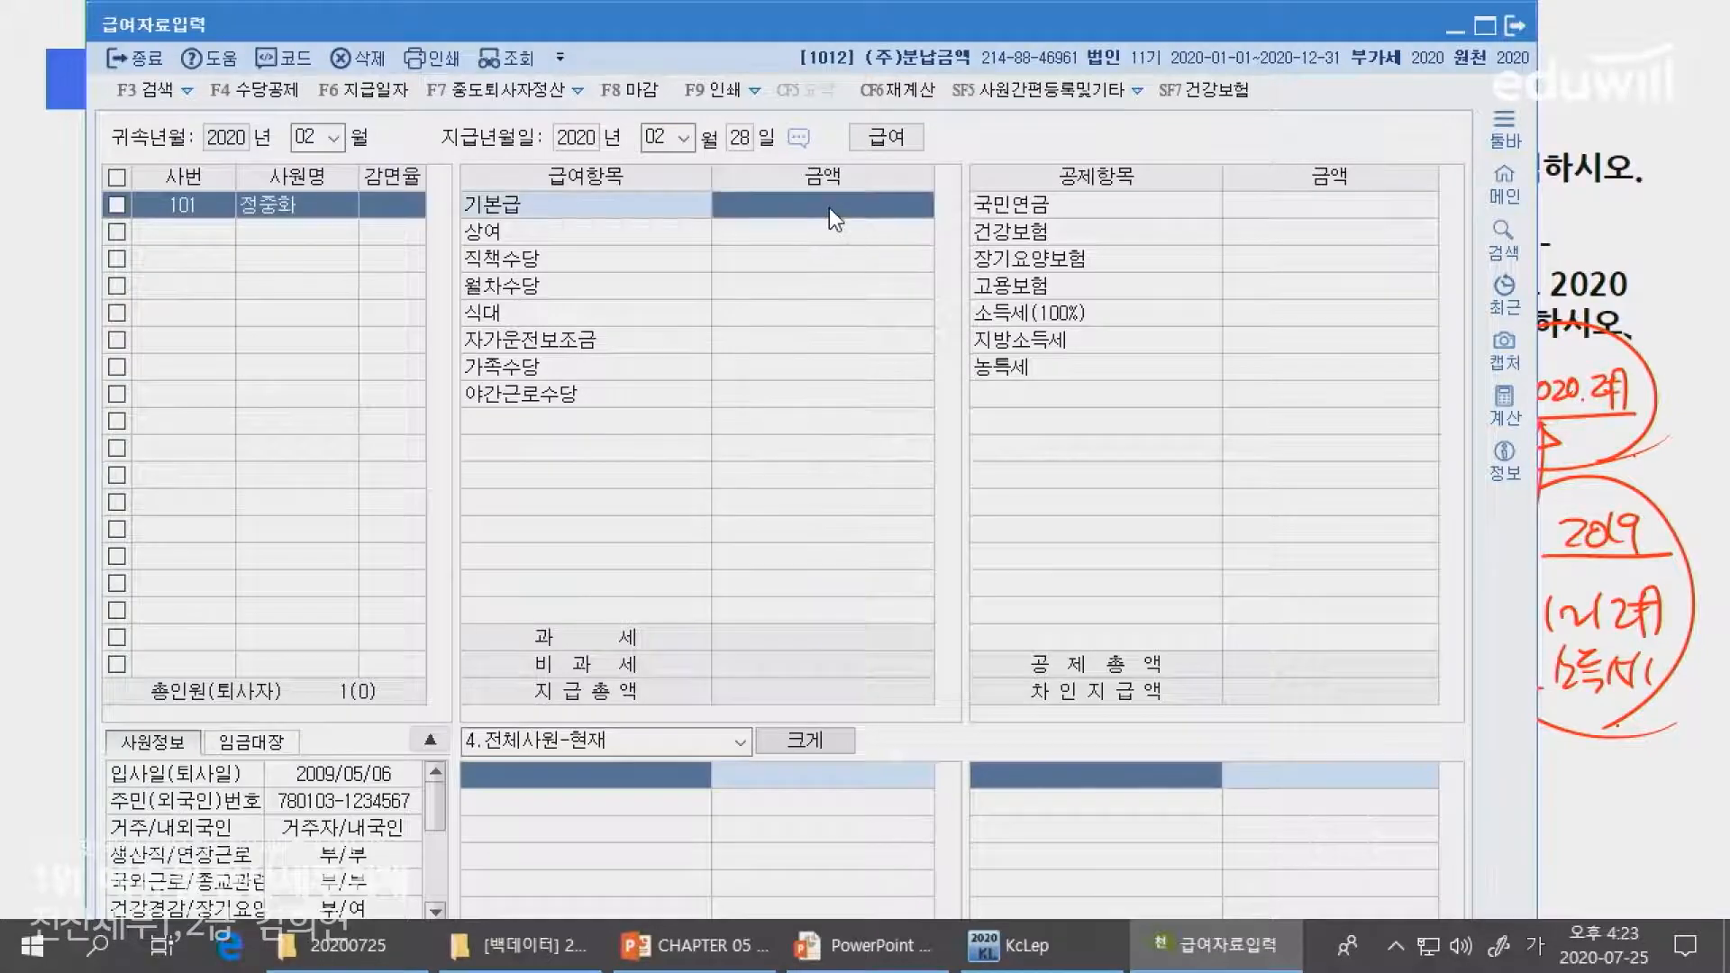
key("alt+Tab")
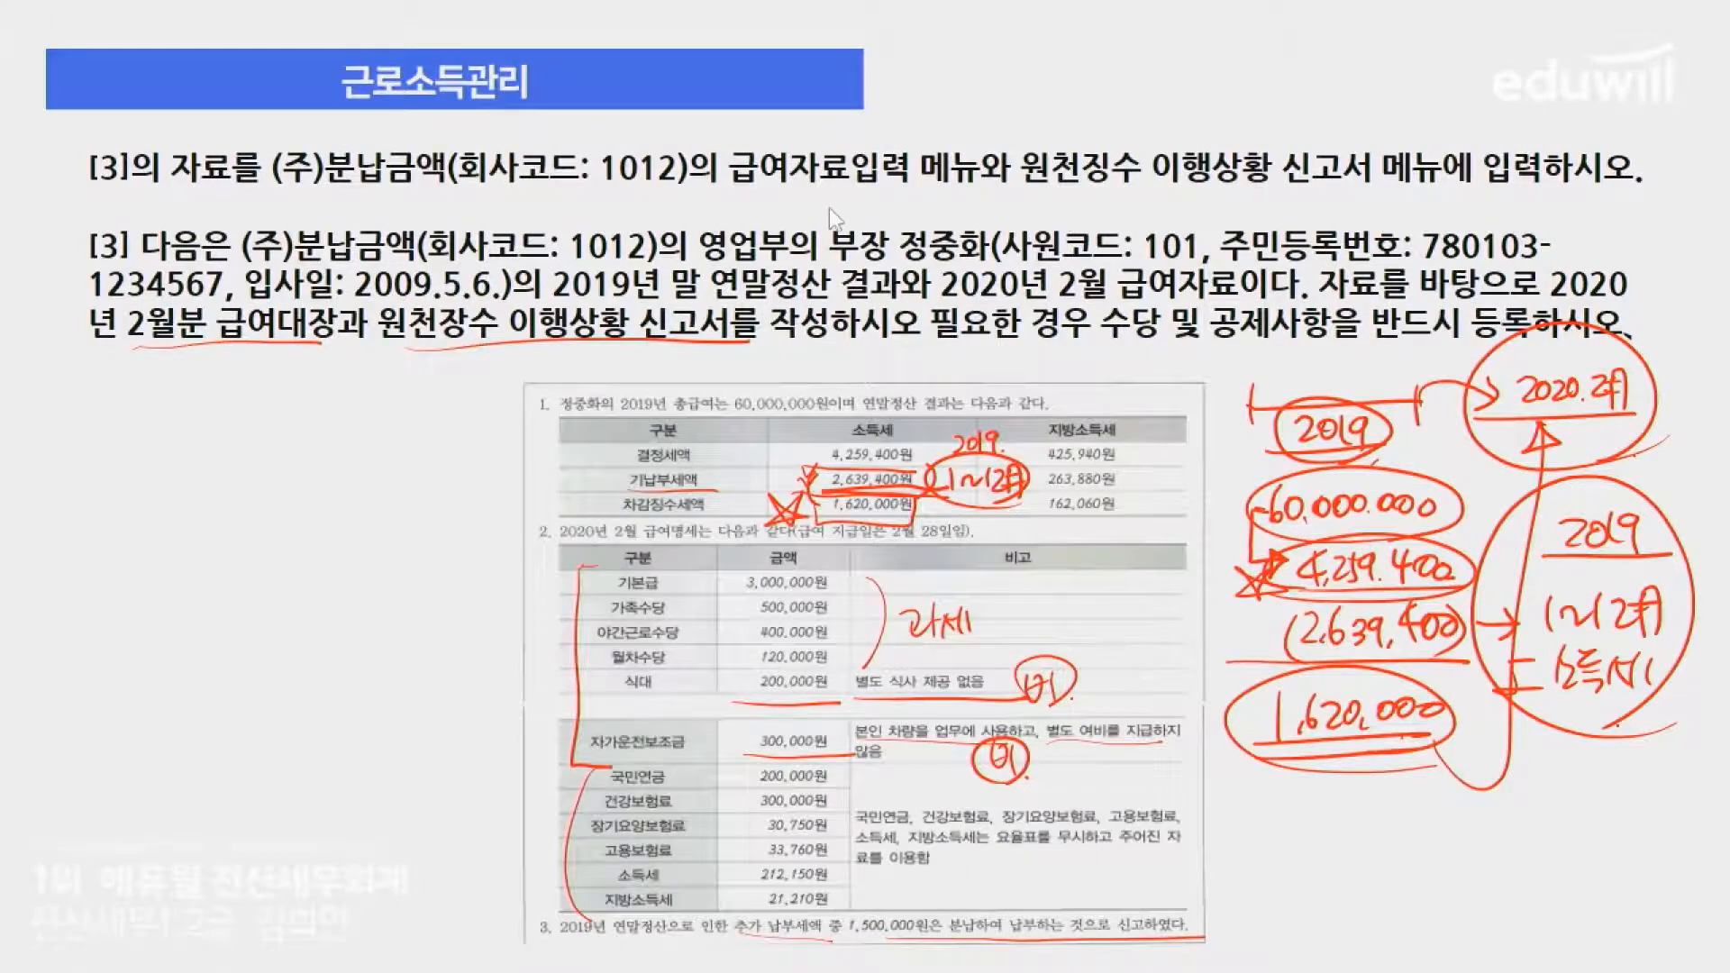
key("alt+Tab")
type("3000000")
key("Return")
key("Return")
key("Return")
key("Return")
key("Return")
key("Return")
key("alt+Tab")
key("alt+Tab")
type("500000")
key("Return")
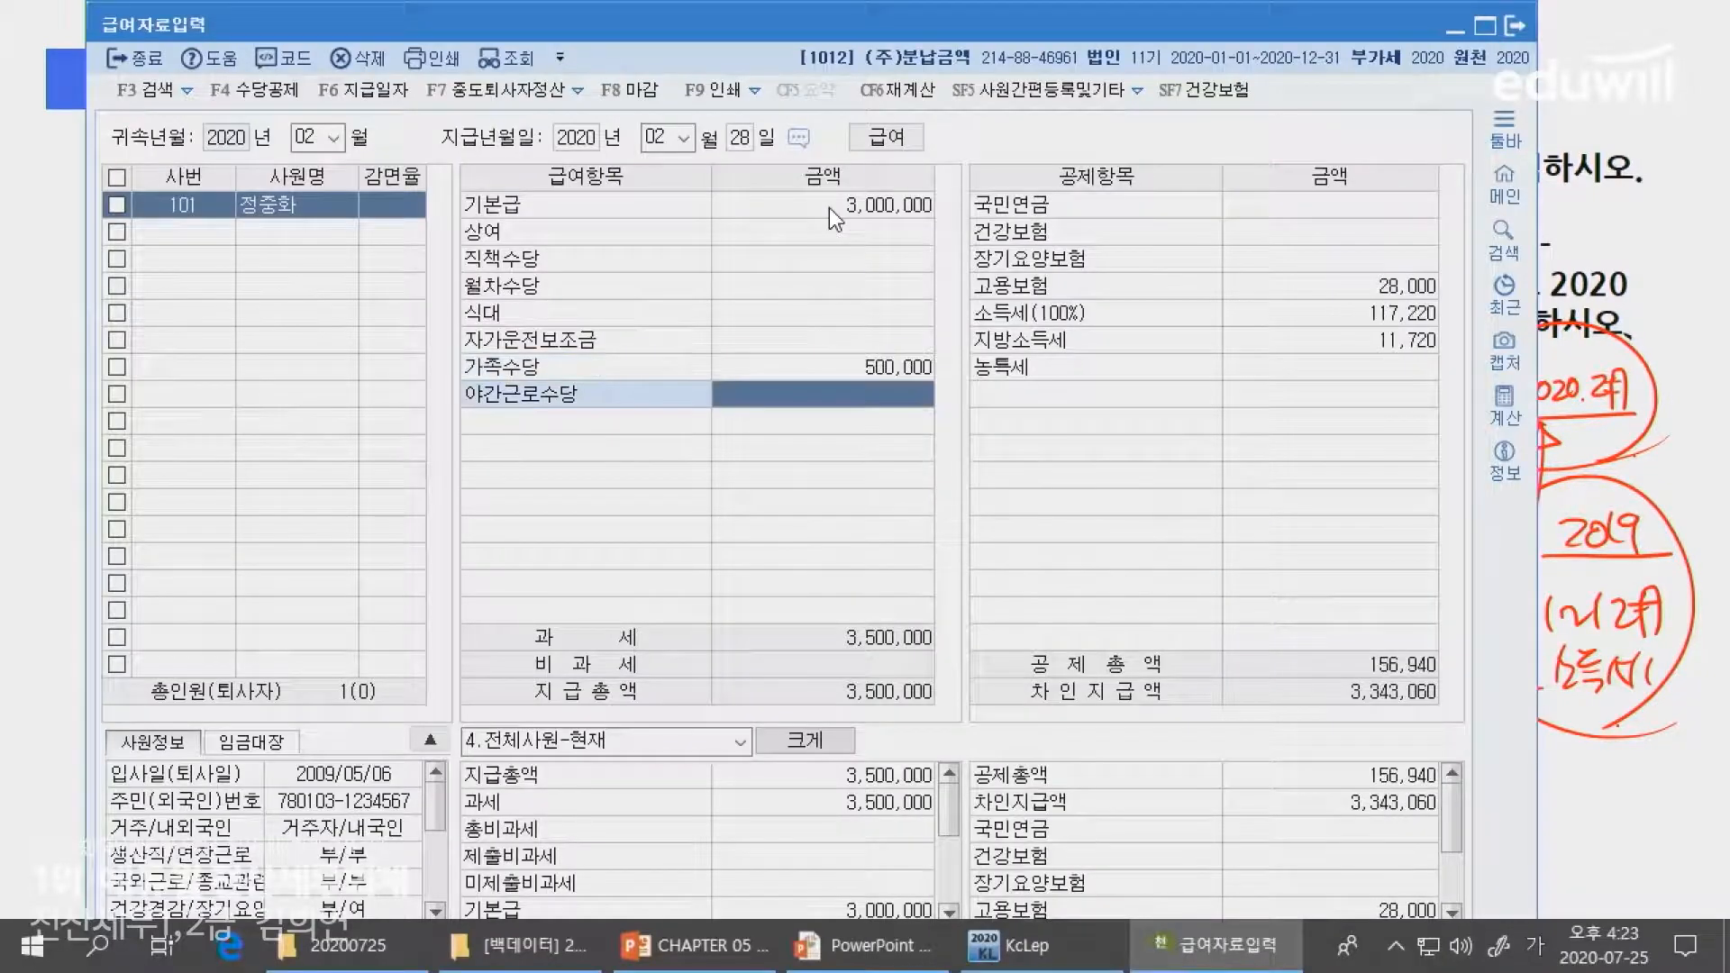
- Enter employee 101's 야간근로수당 of 400,000 and 월차수당 of 120,000
key("alt+Tab")
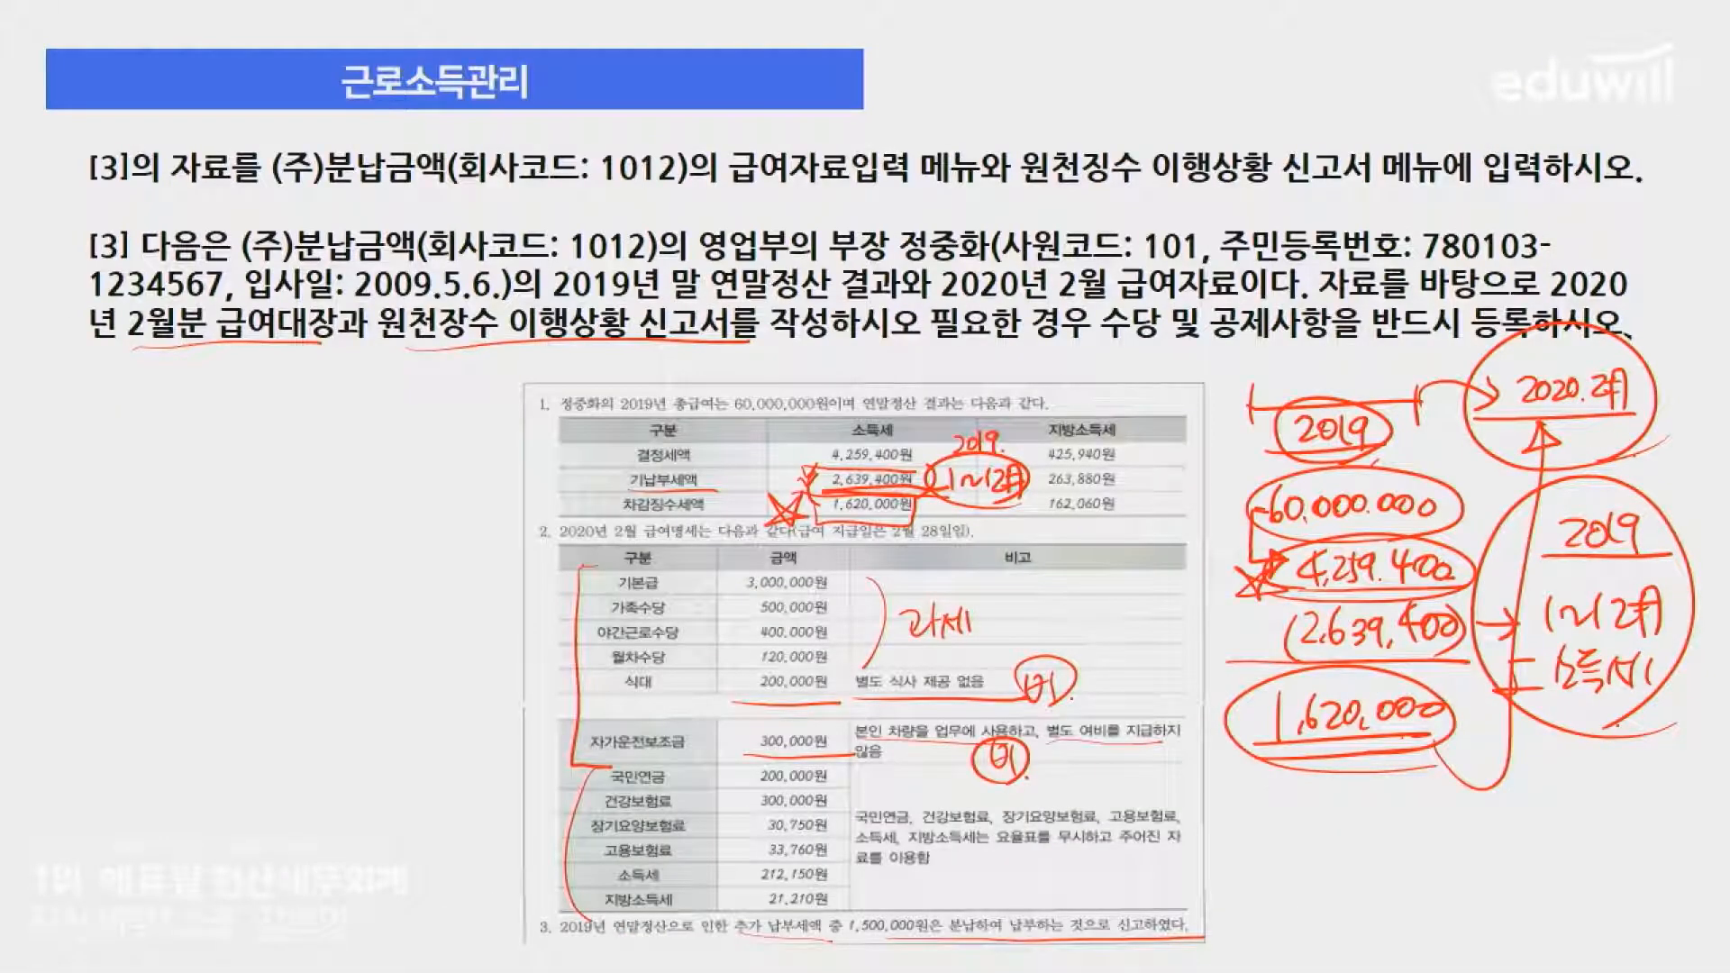
key("alt+Tab")
type("400000")
key("Return")
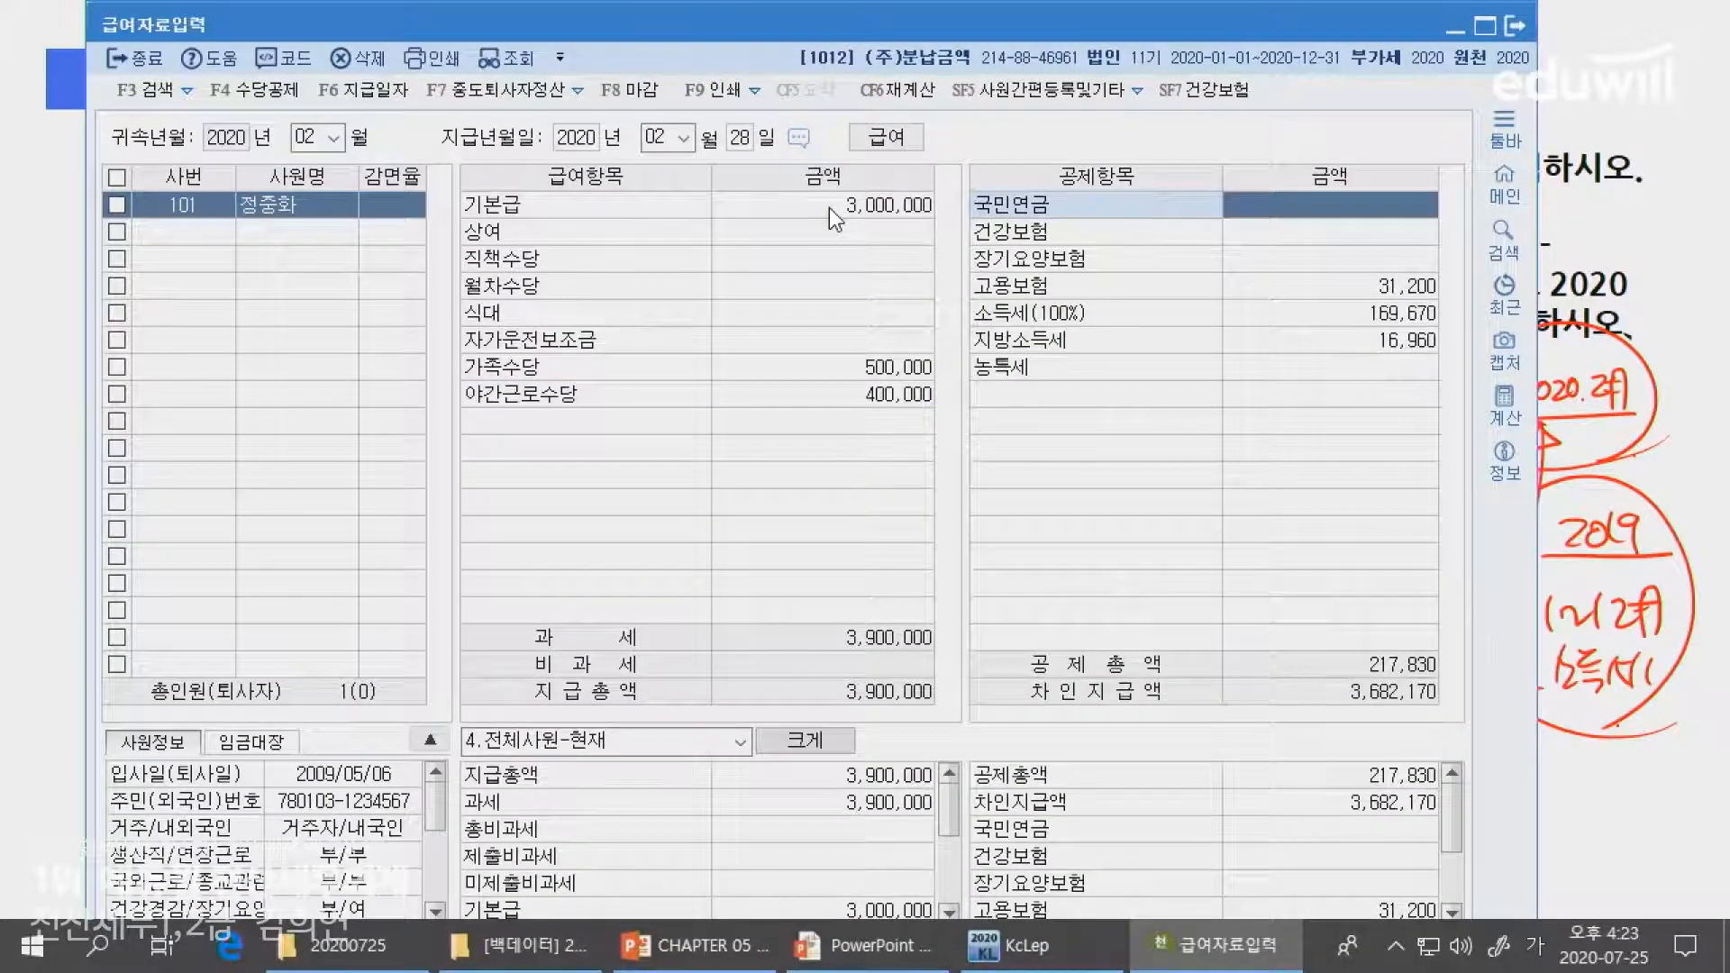
key("alt+Tab")
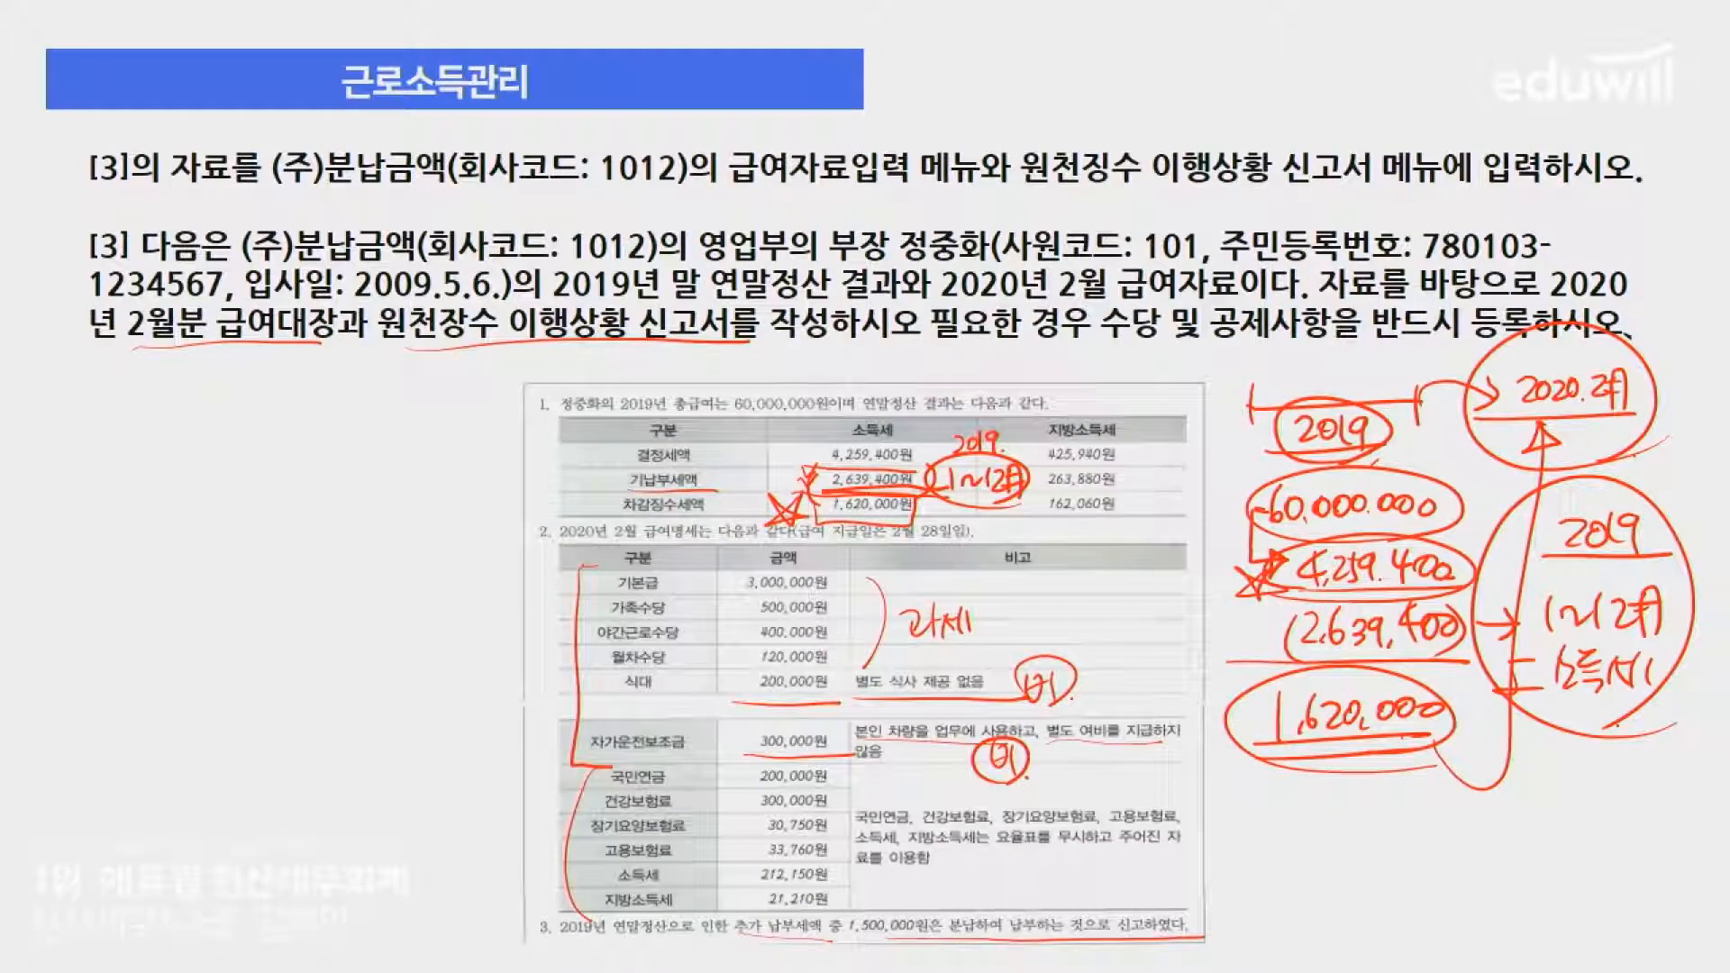
key("alt+Tab")
left_click(815, 259)
left_click(817, 288)
type("120000")
key("Return")
- Enter employee 101's 식대 of 200,000 and 자가운전보조금 of 300,000
key("alt+Tab")
key("alt+Tab")
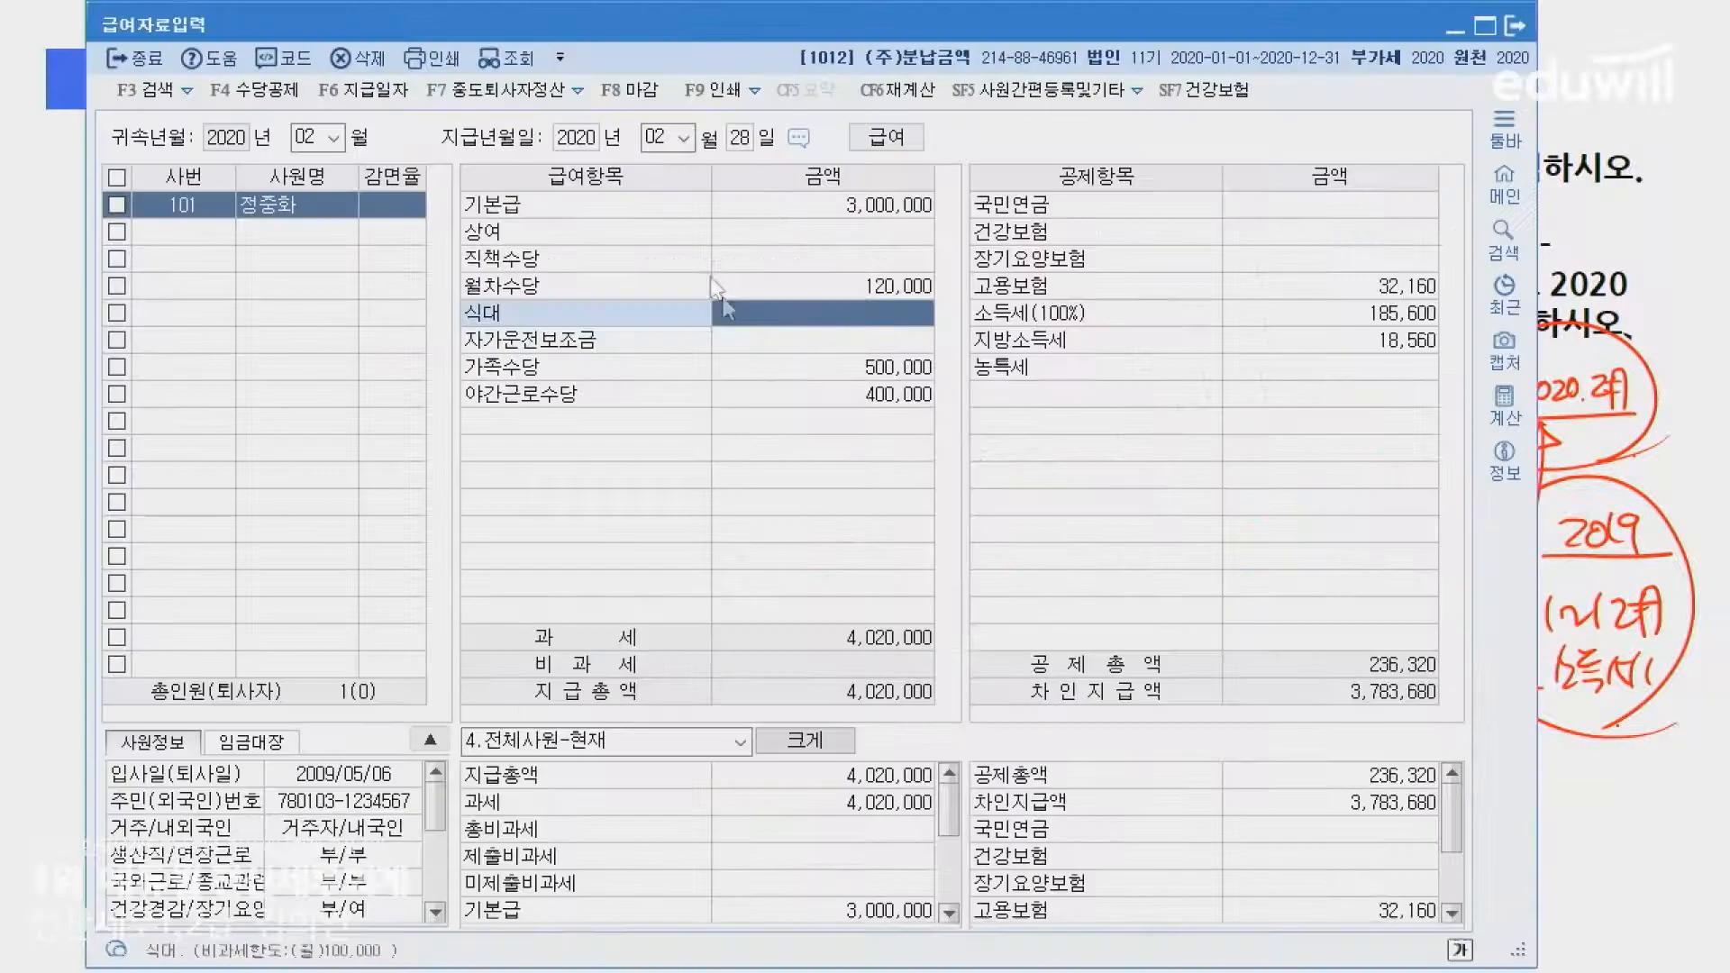
left_click(818, 310)
type("200000")
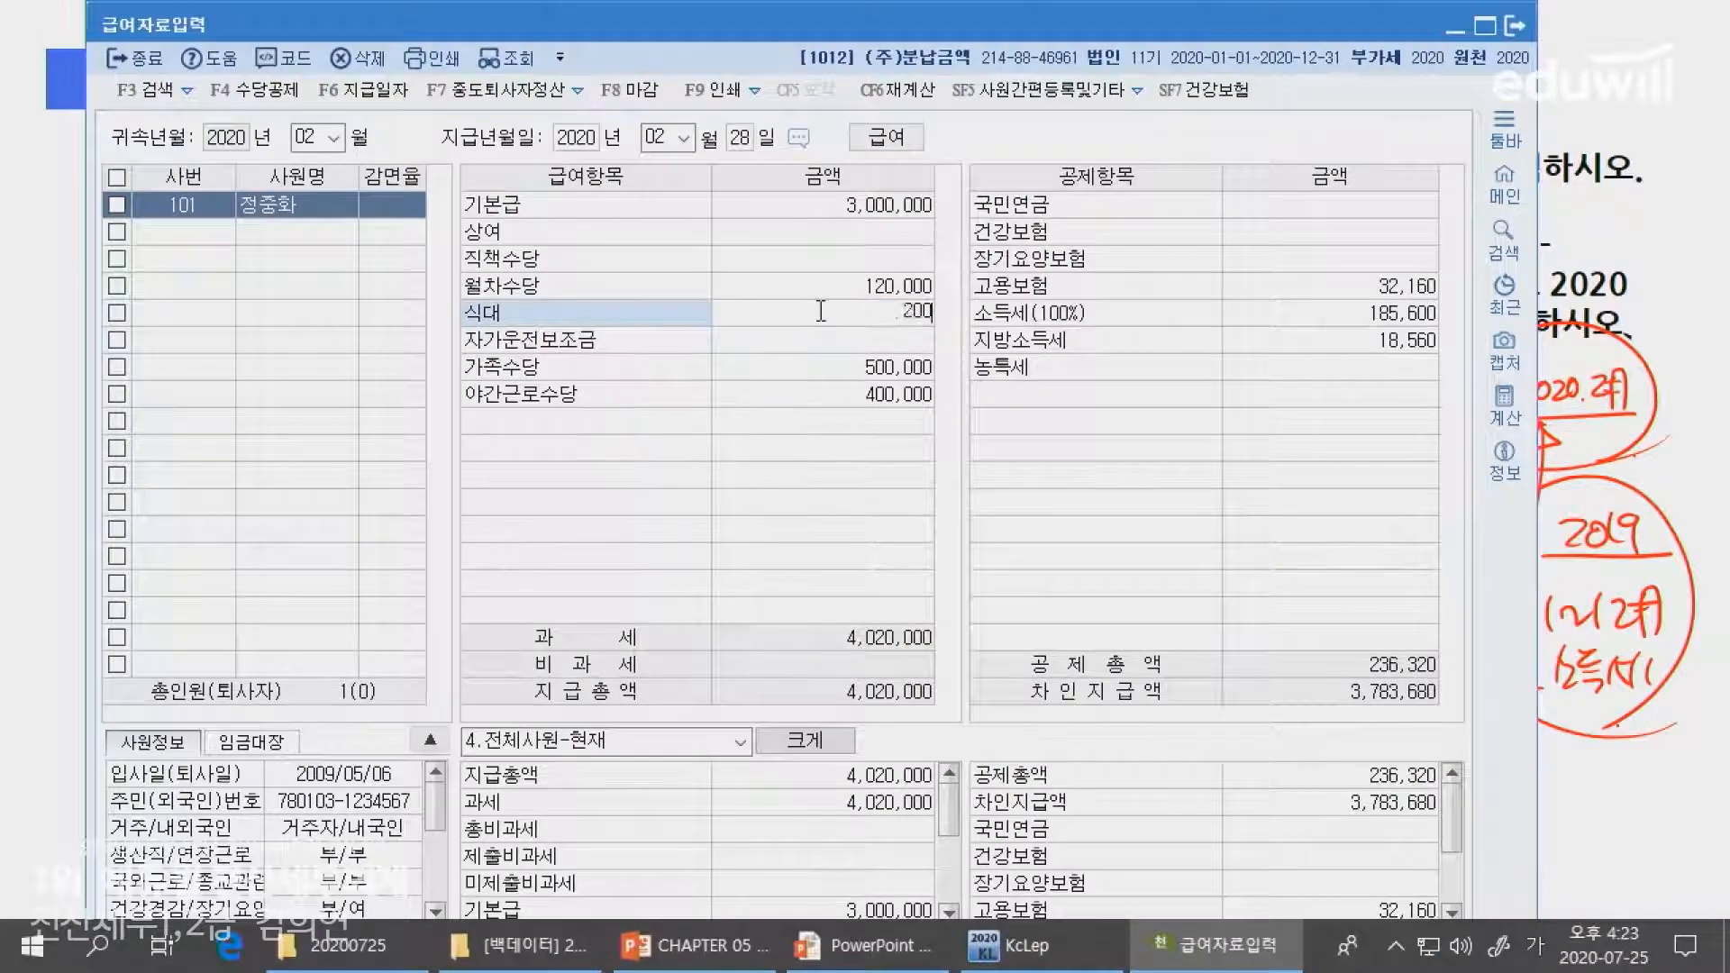
key("Return")
key("alt+Tab")
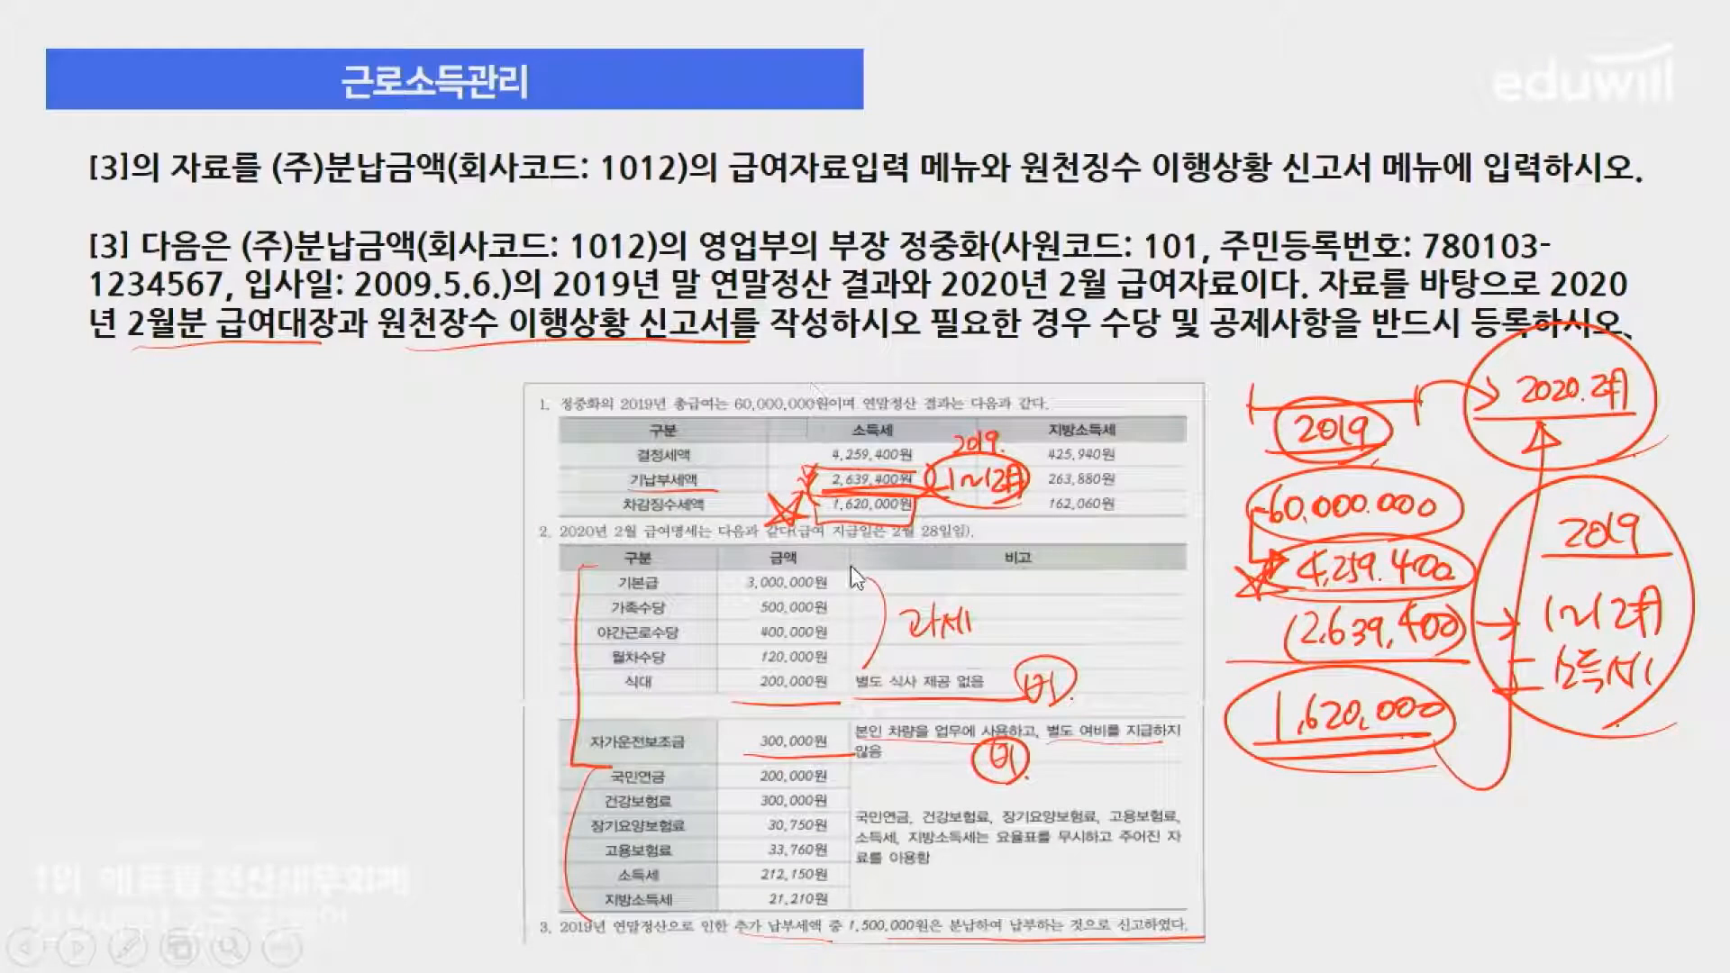
key("alt+Tab")
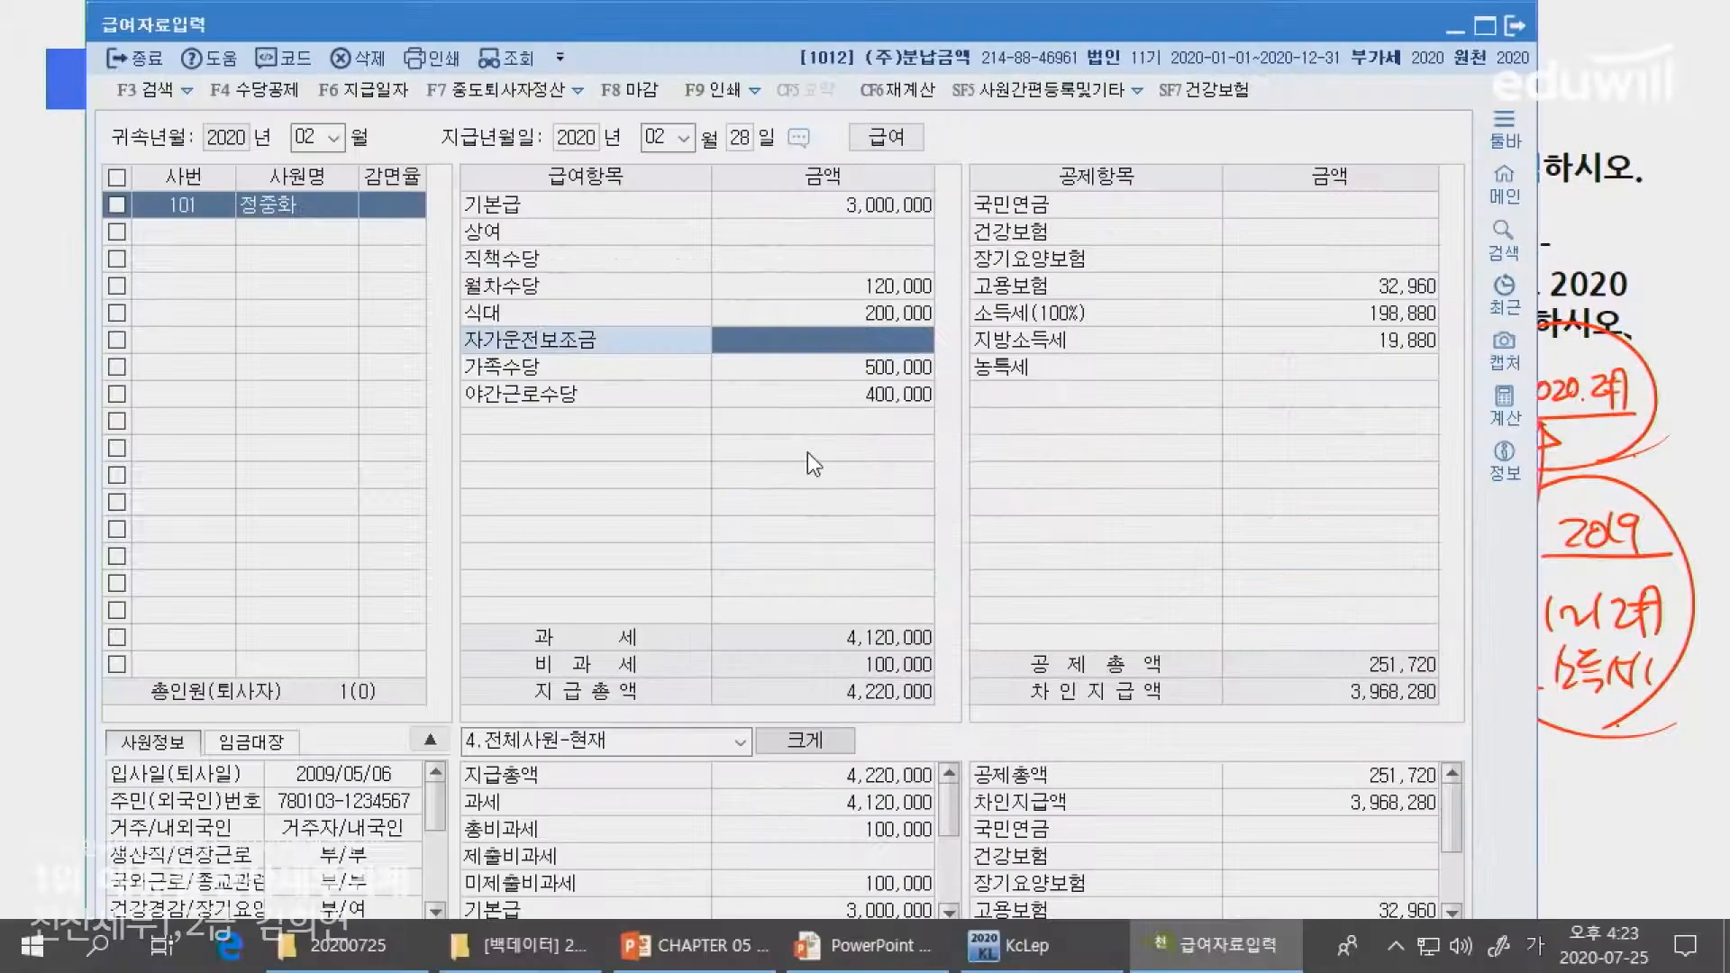
type("300000")
key("Return")
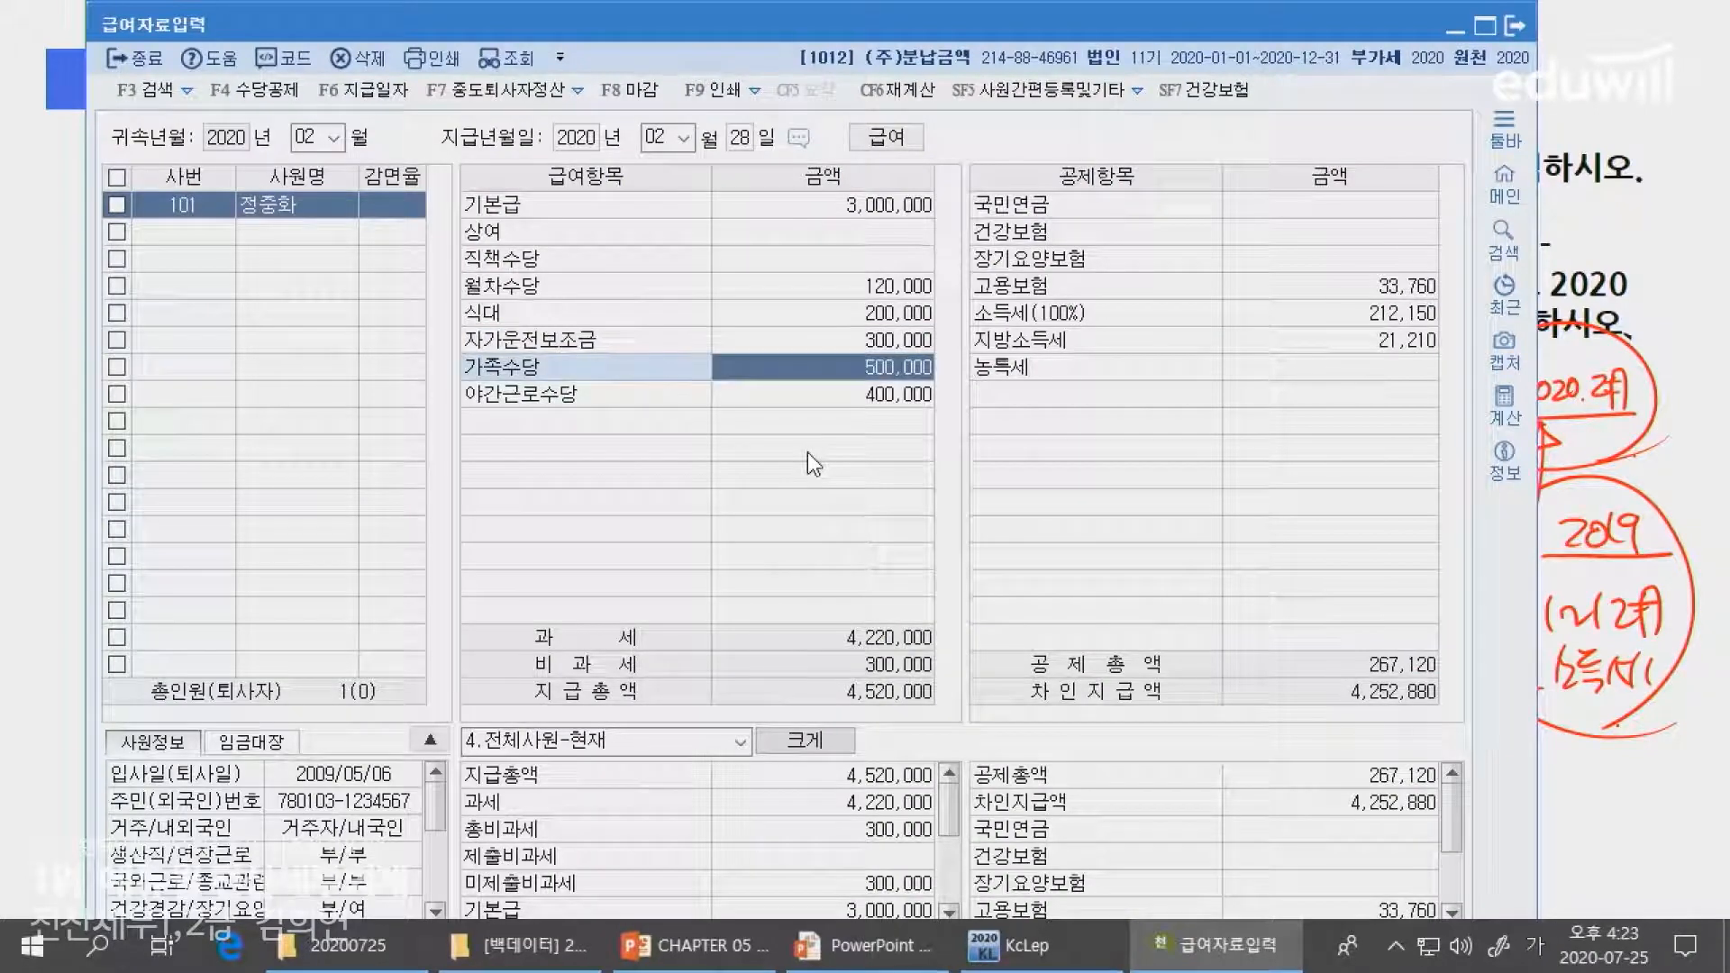
left_click(883, 689)
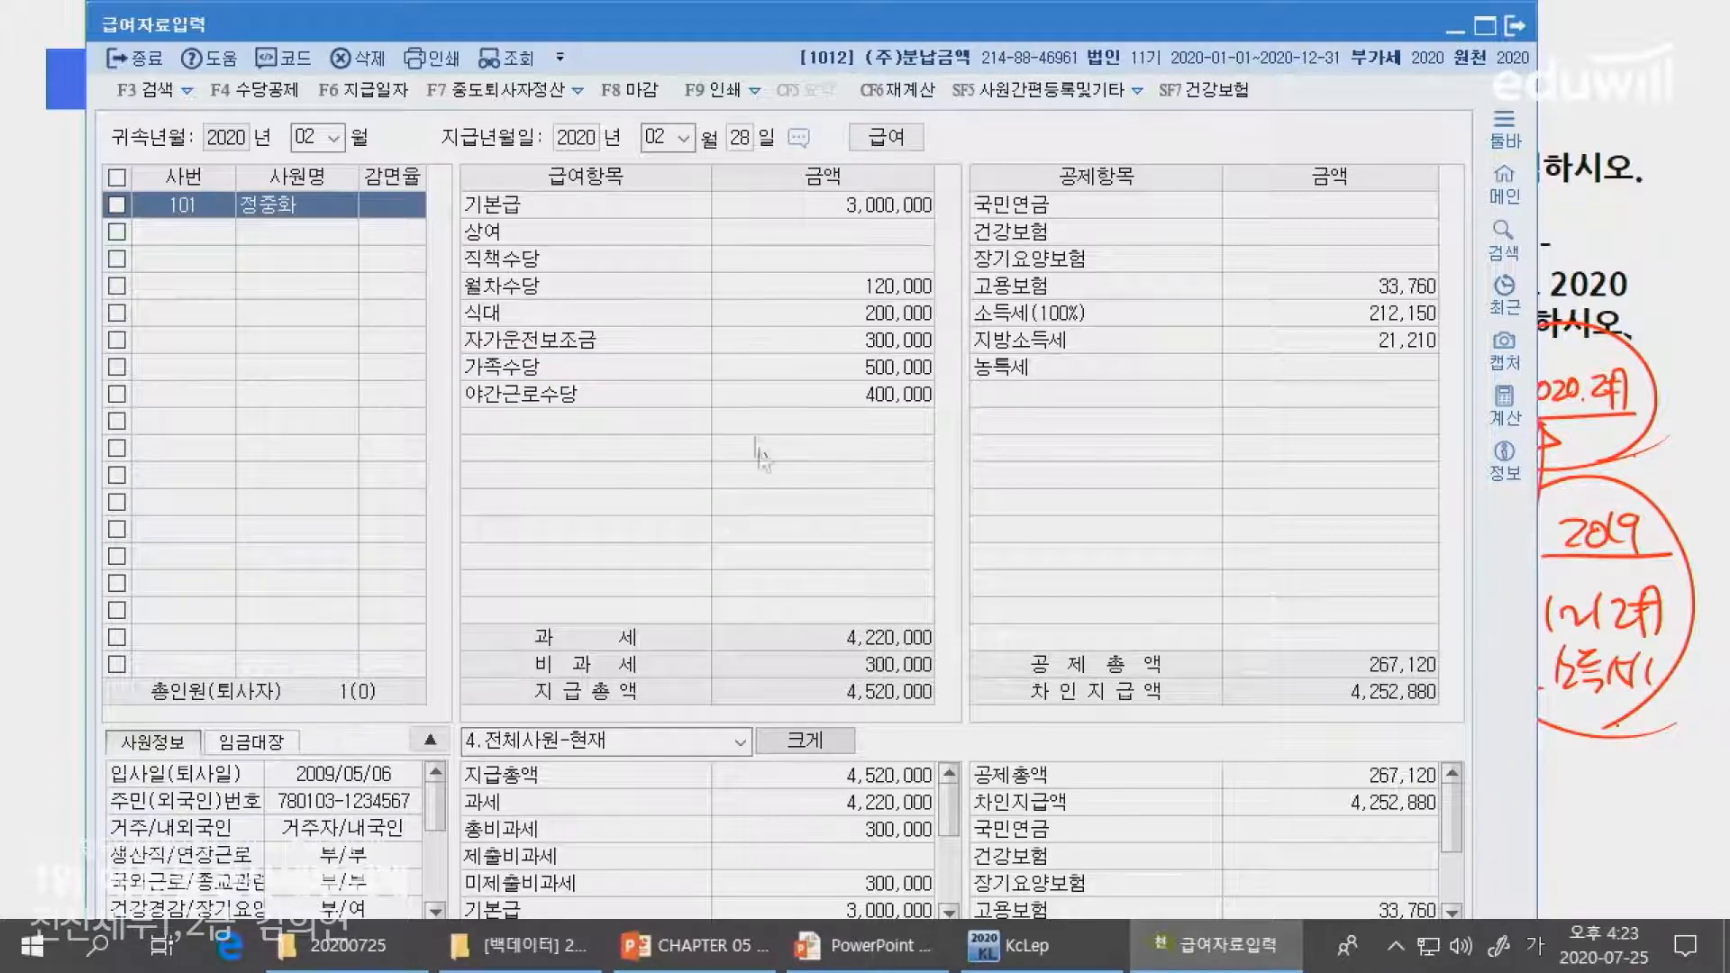
- Enter 국민연금 of 200,000 and 건강보험 of 300,000, and check the remaining deductions against the exercise
left_click(1371, 220)
left_click(1359, 211)
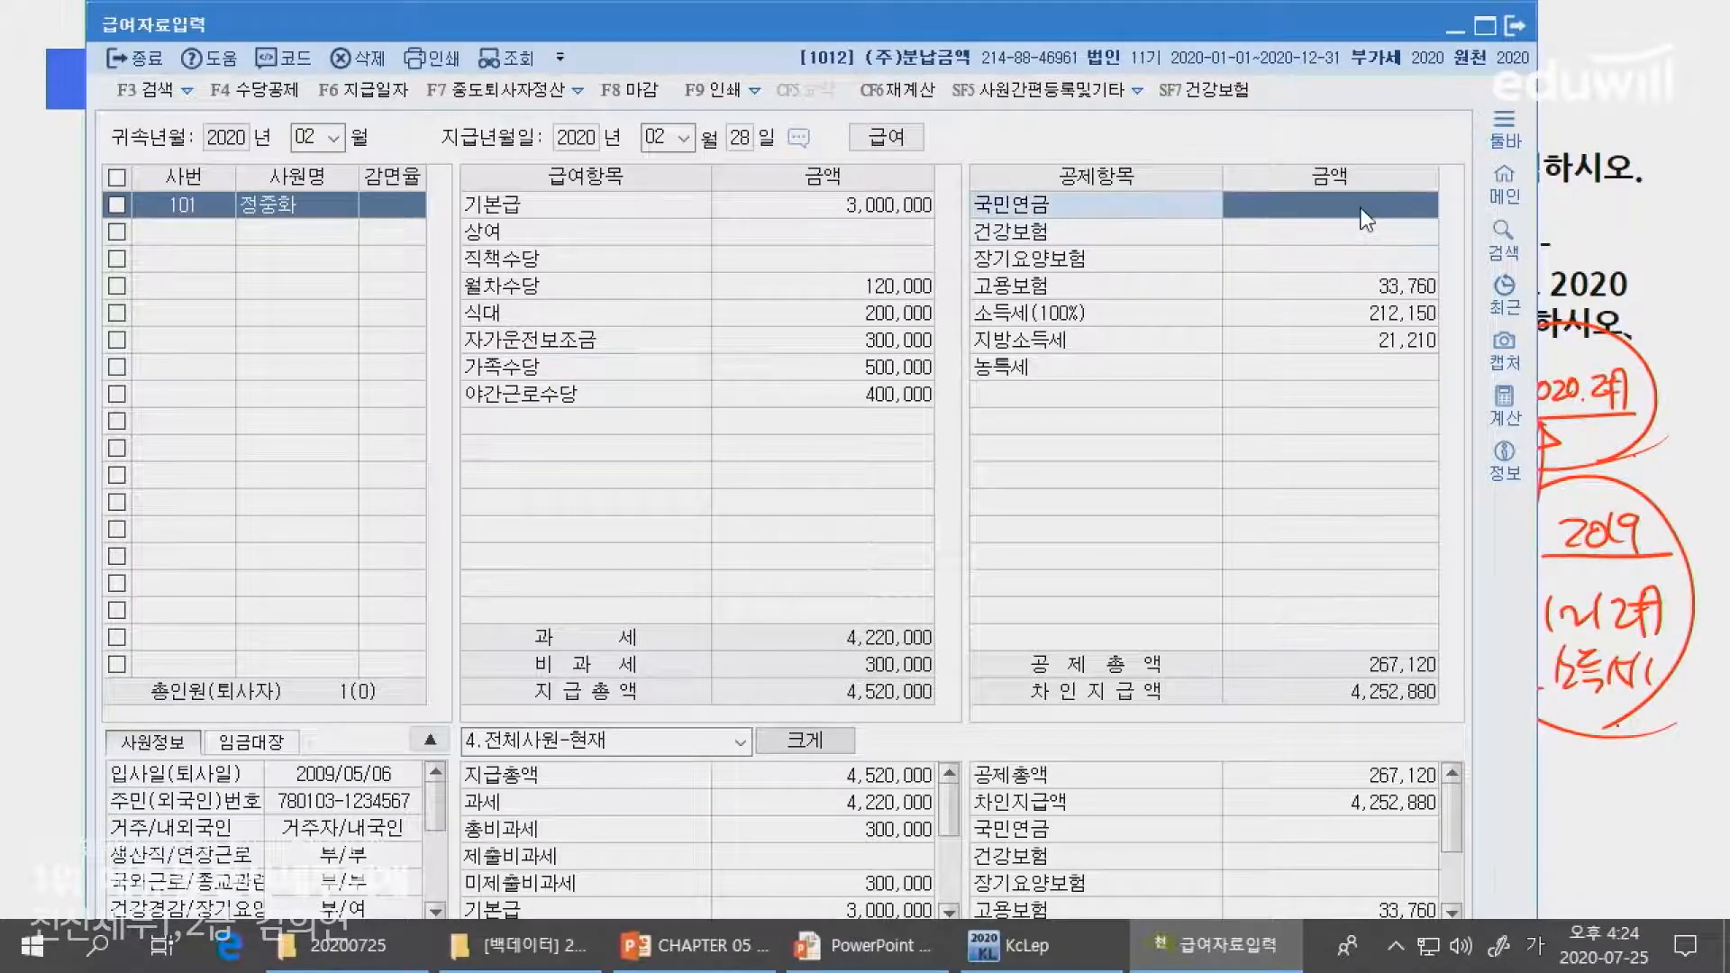
key("alt+Tab")
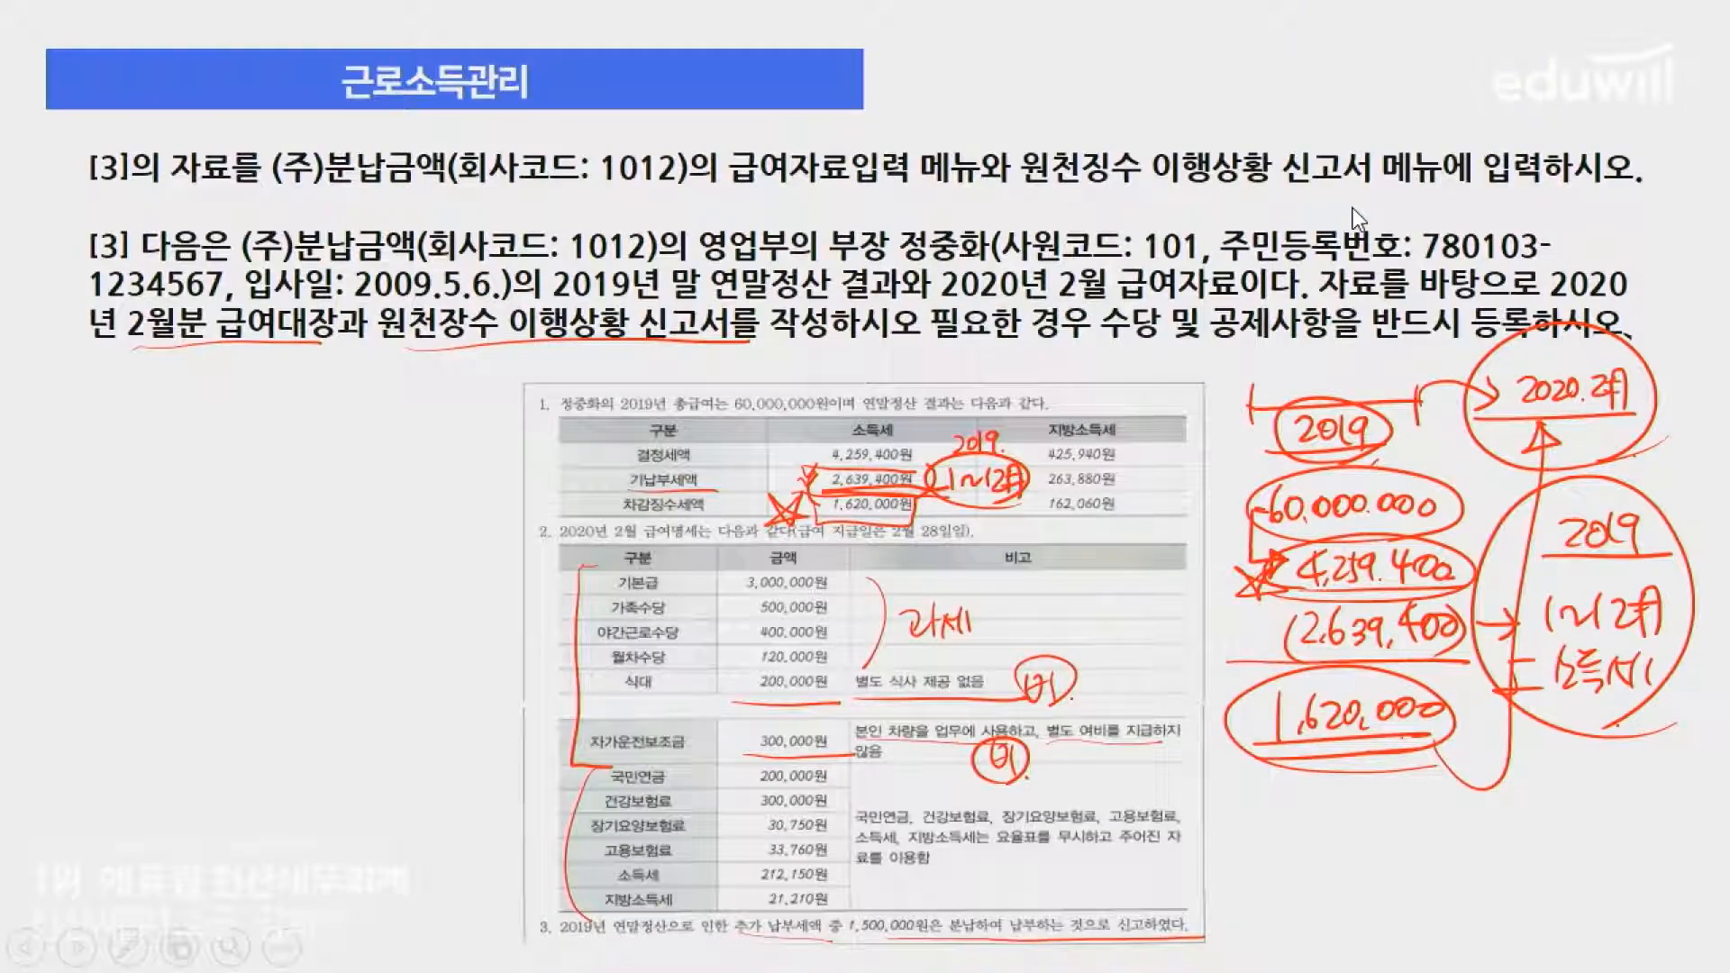
key("alt+Tab")
type("200000")
key("Return")
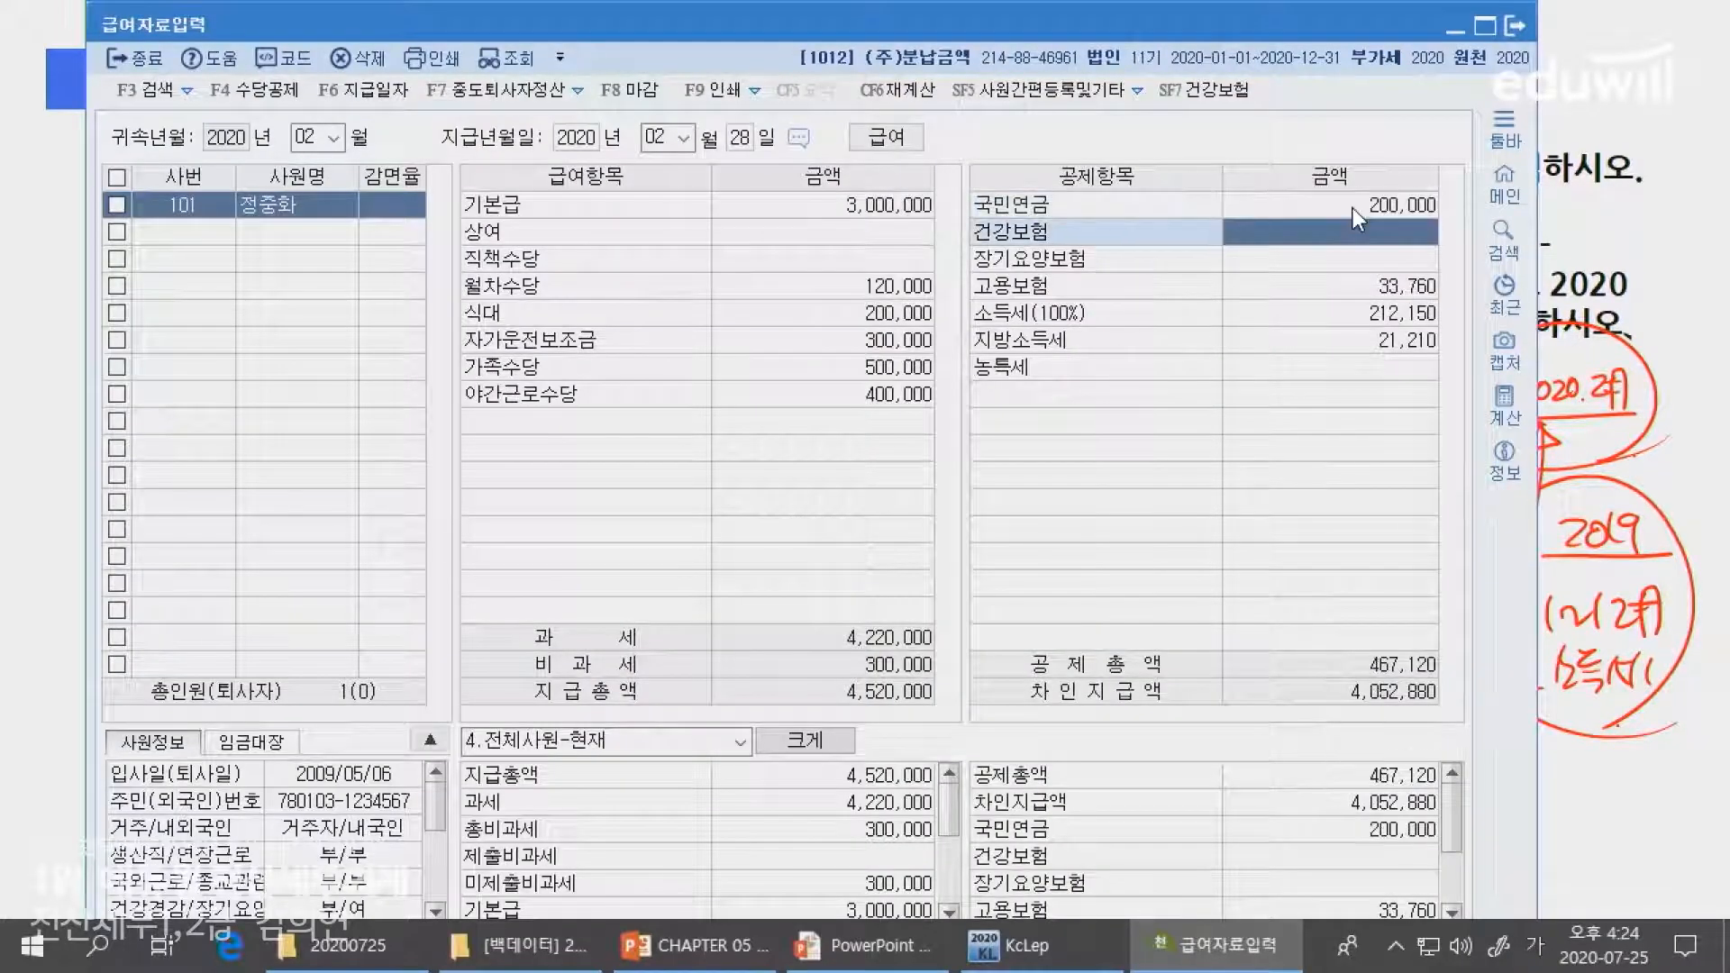
type("3000000")
key("Return")
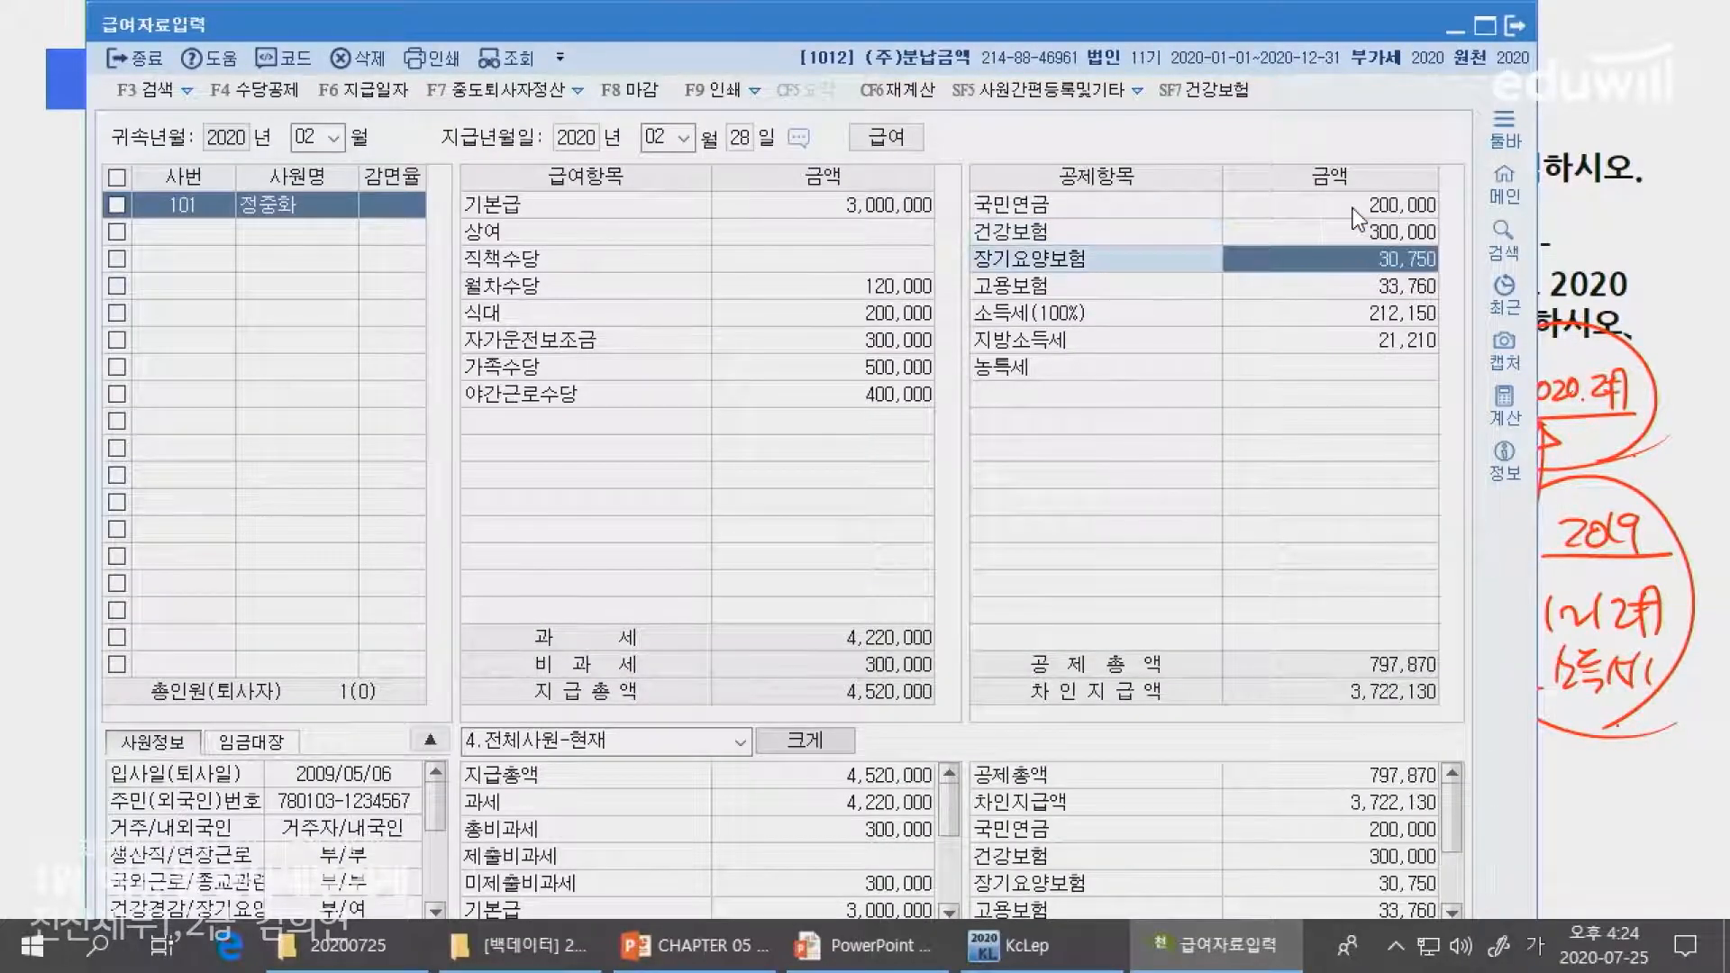
key("Return")
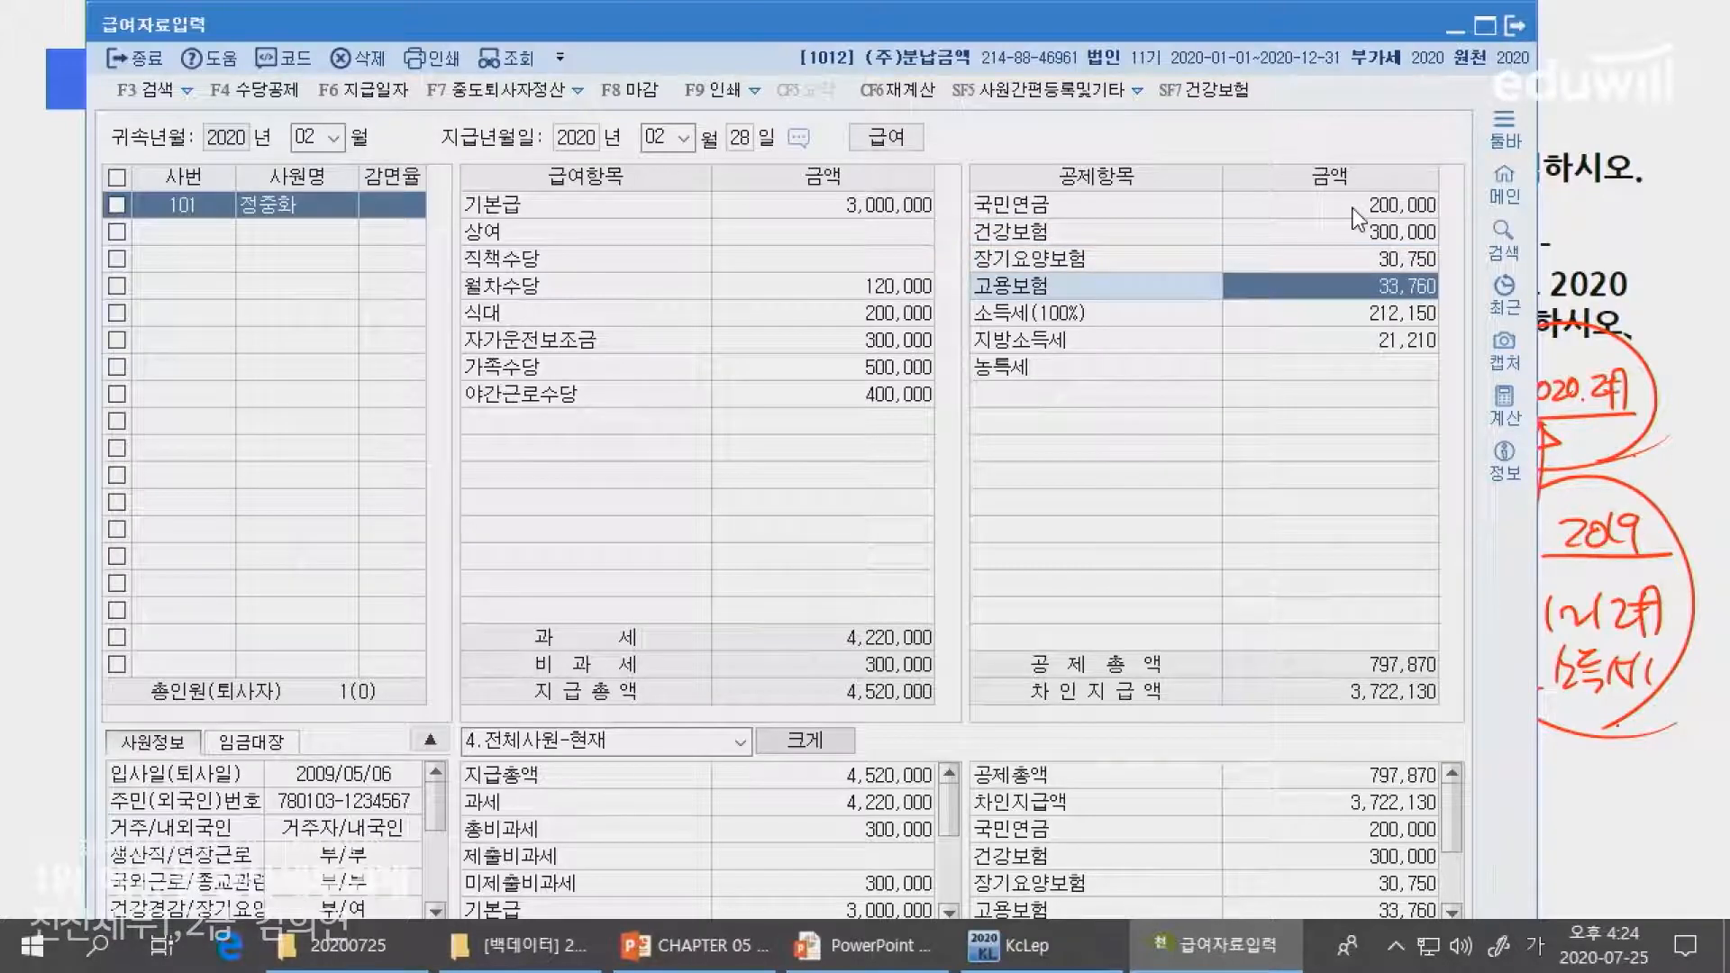
key("Return")
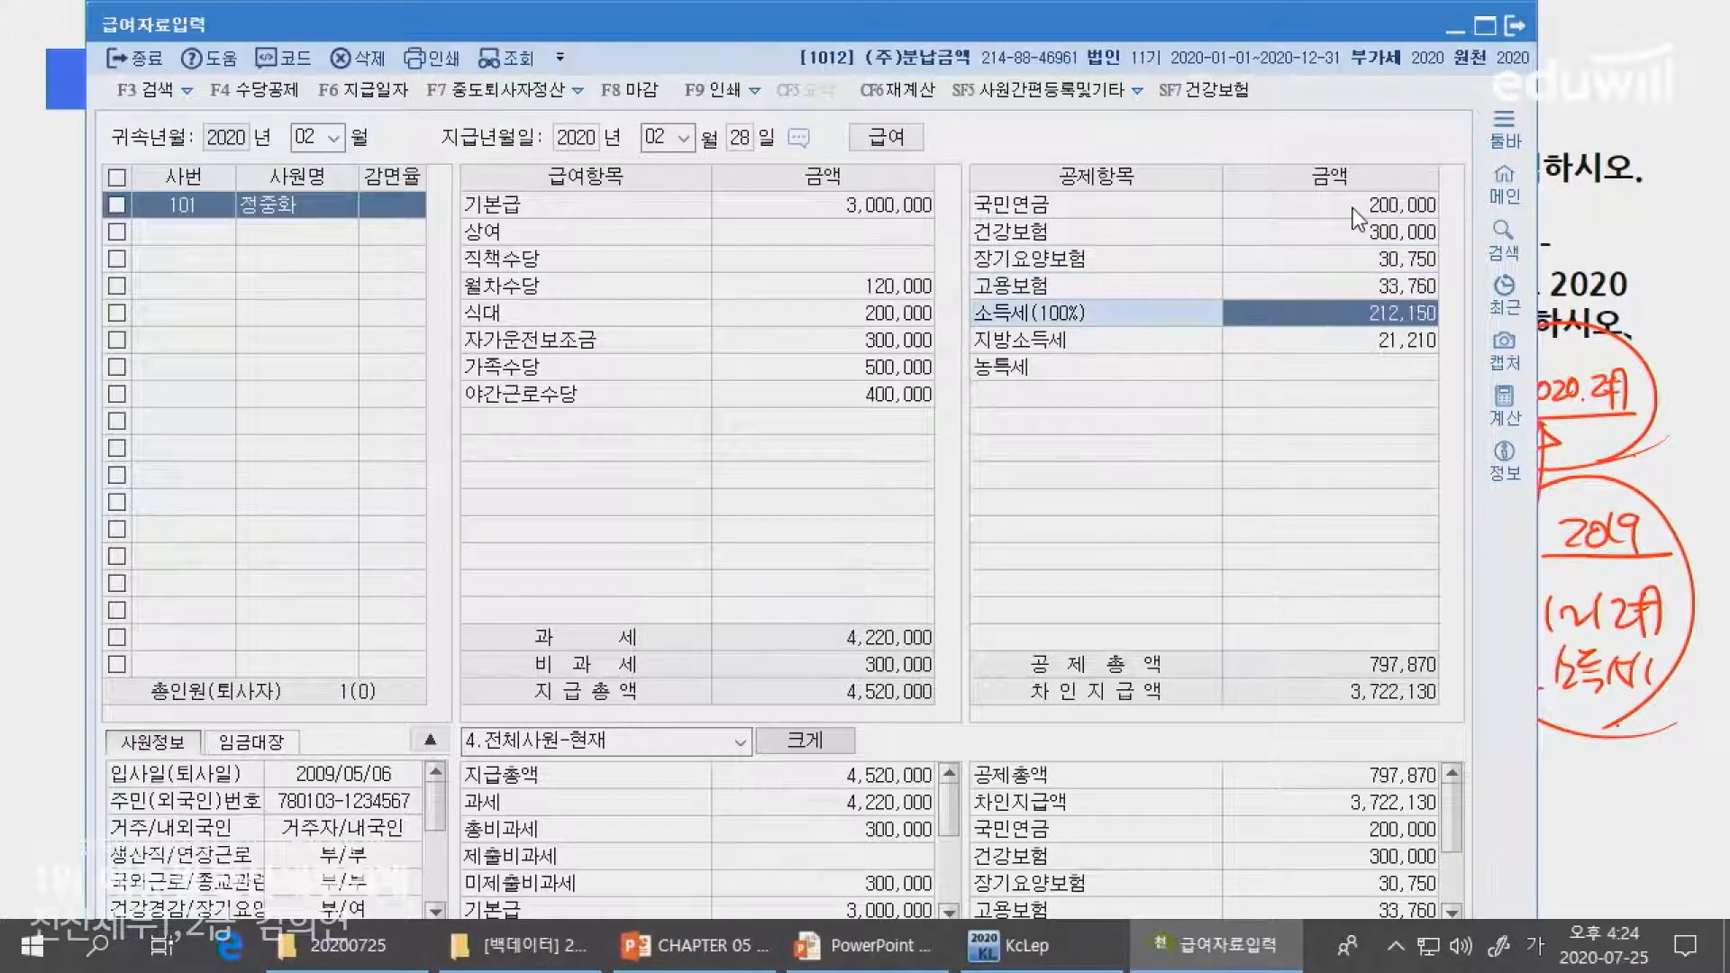
key("alt+Tab")
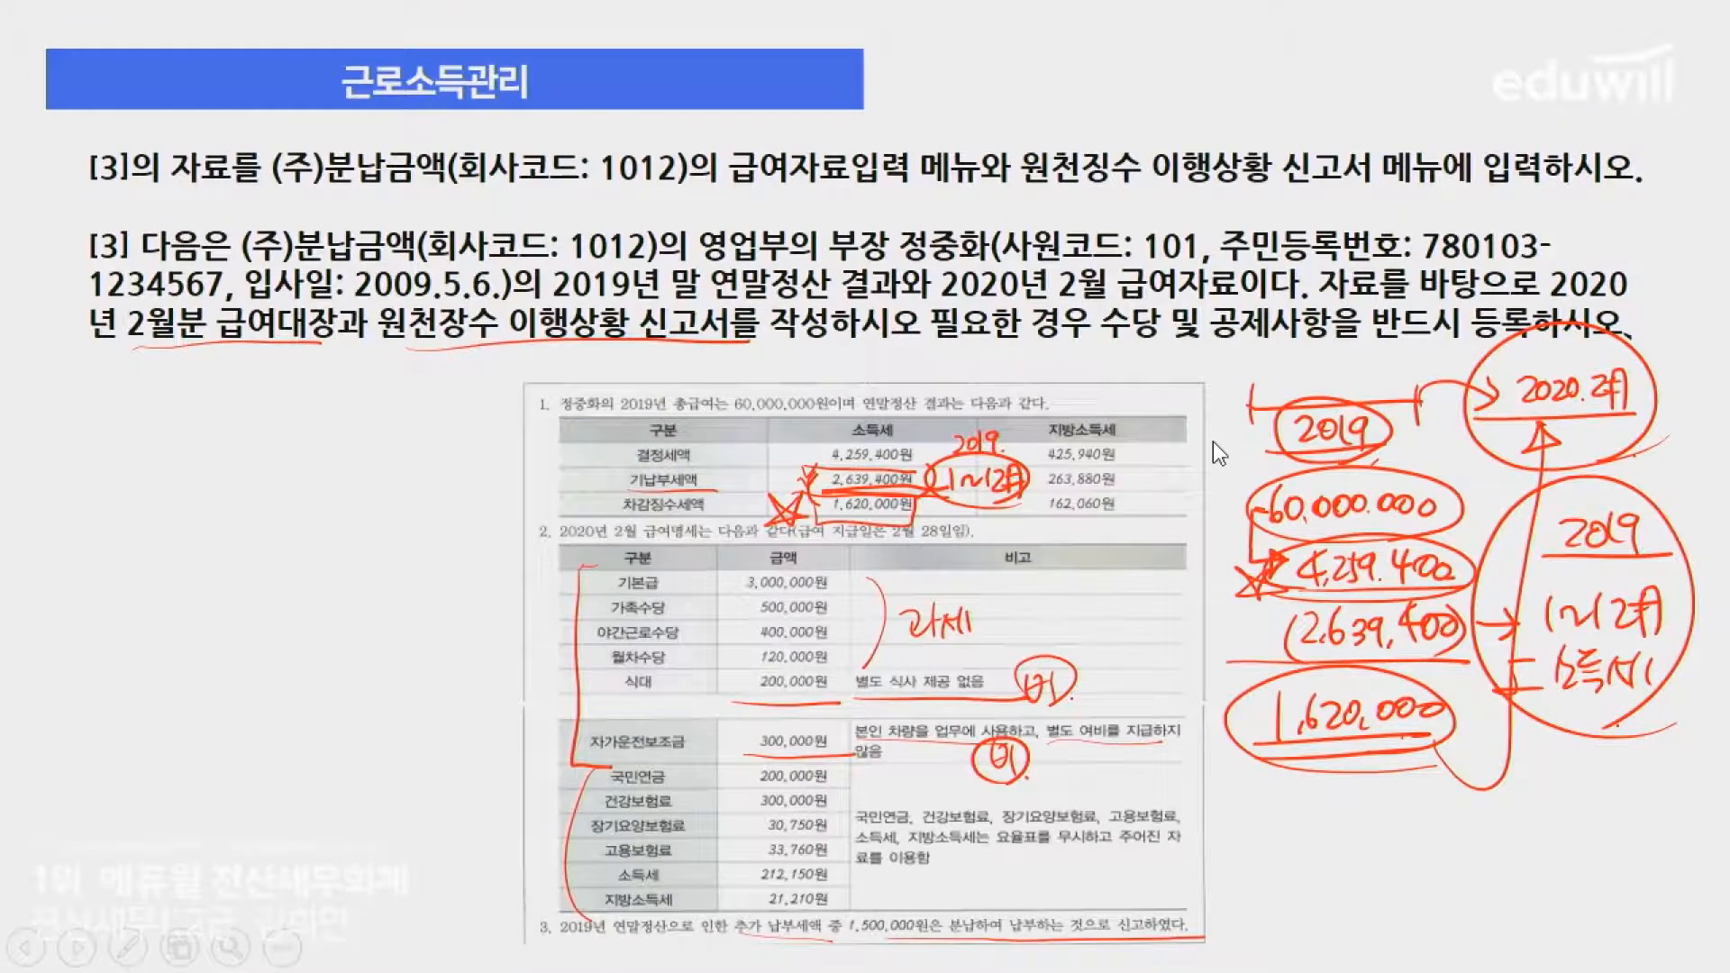
key("alt+Tab")
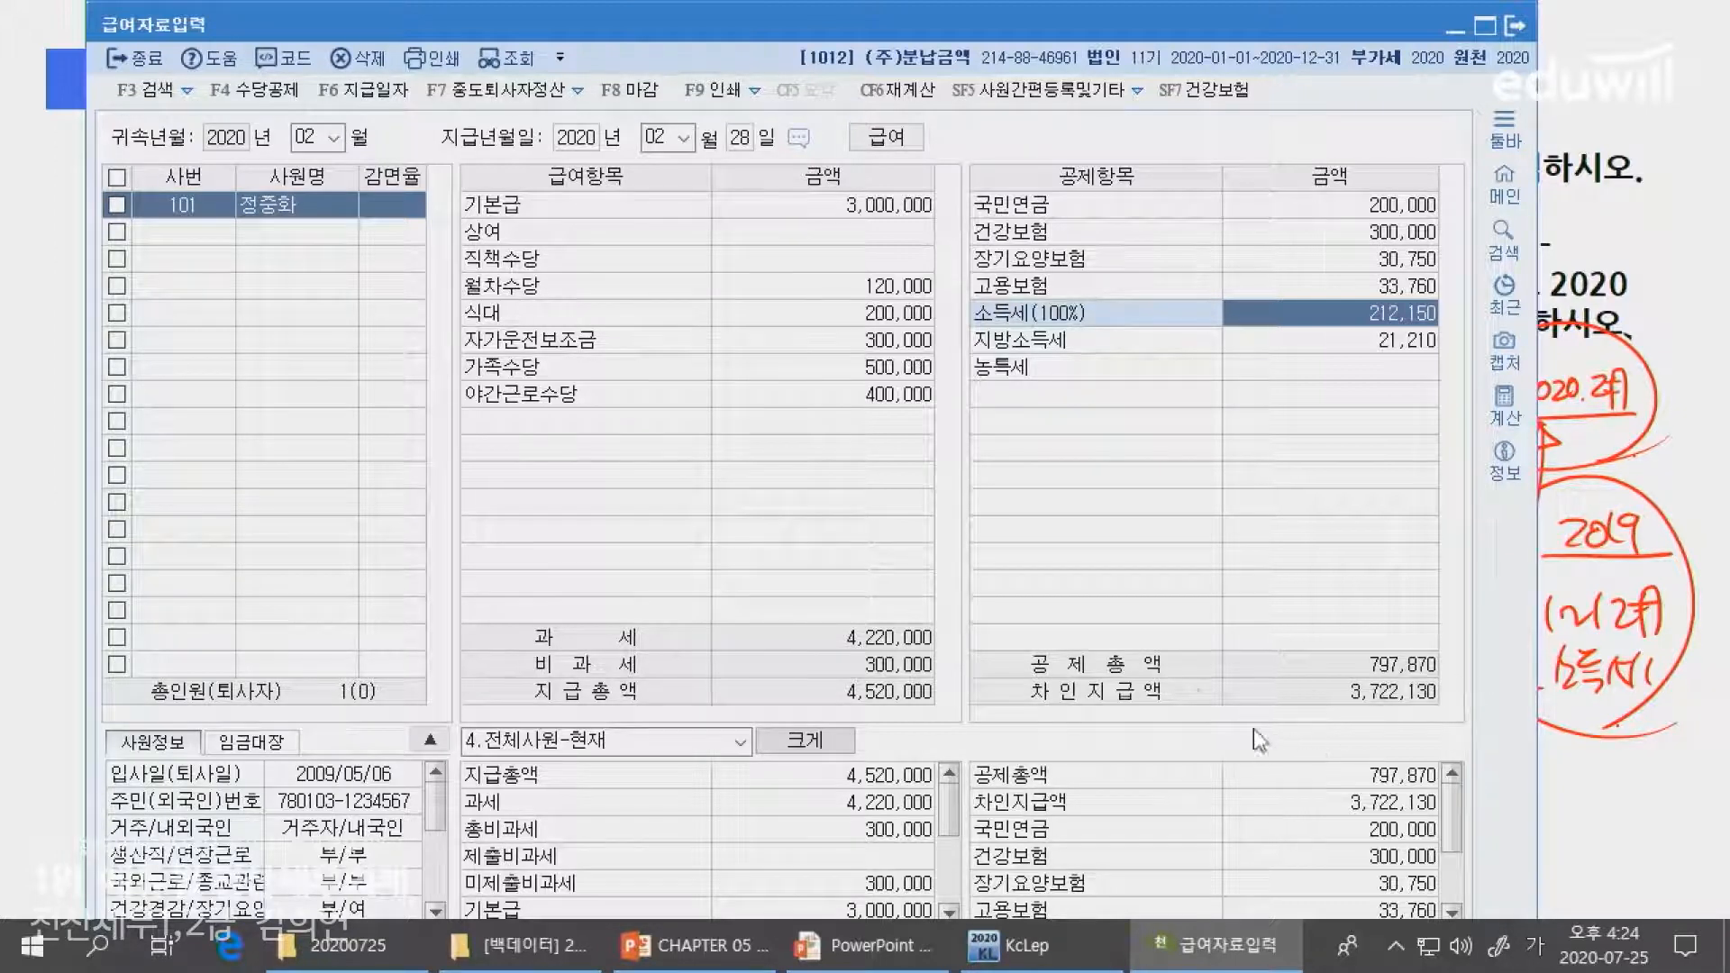
- Open 분납적용 for the February payroll and load the 연말정산 results for employee 101
left_click(1386, 695)
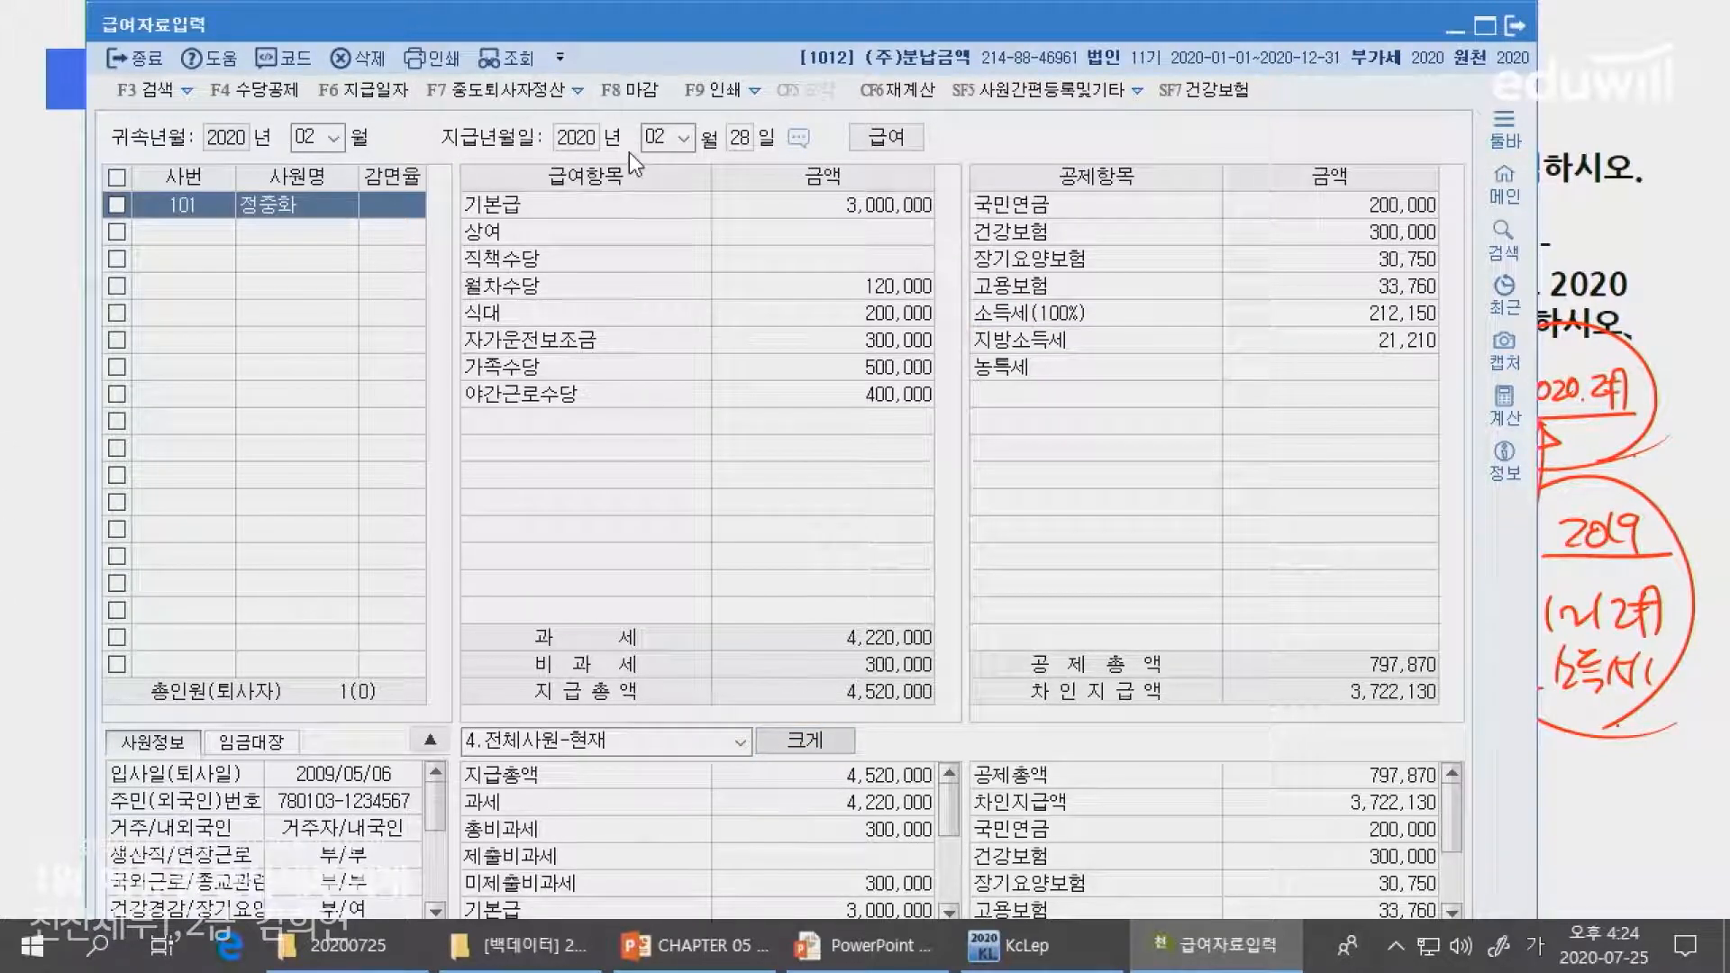
left_click(588, 96)
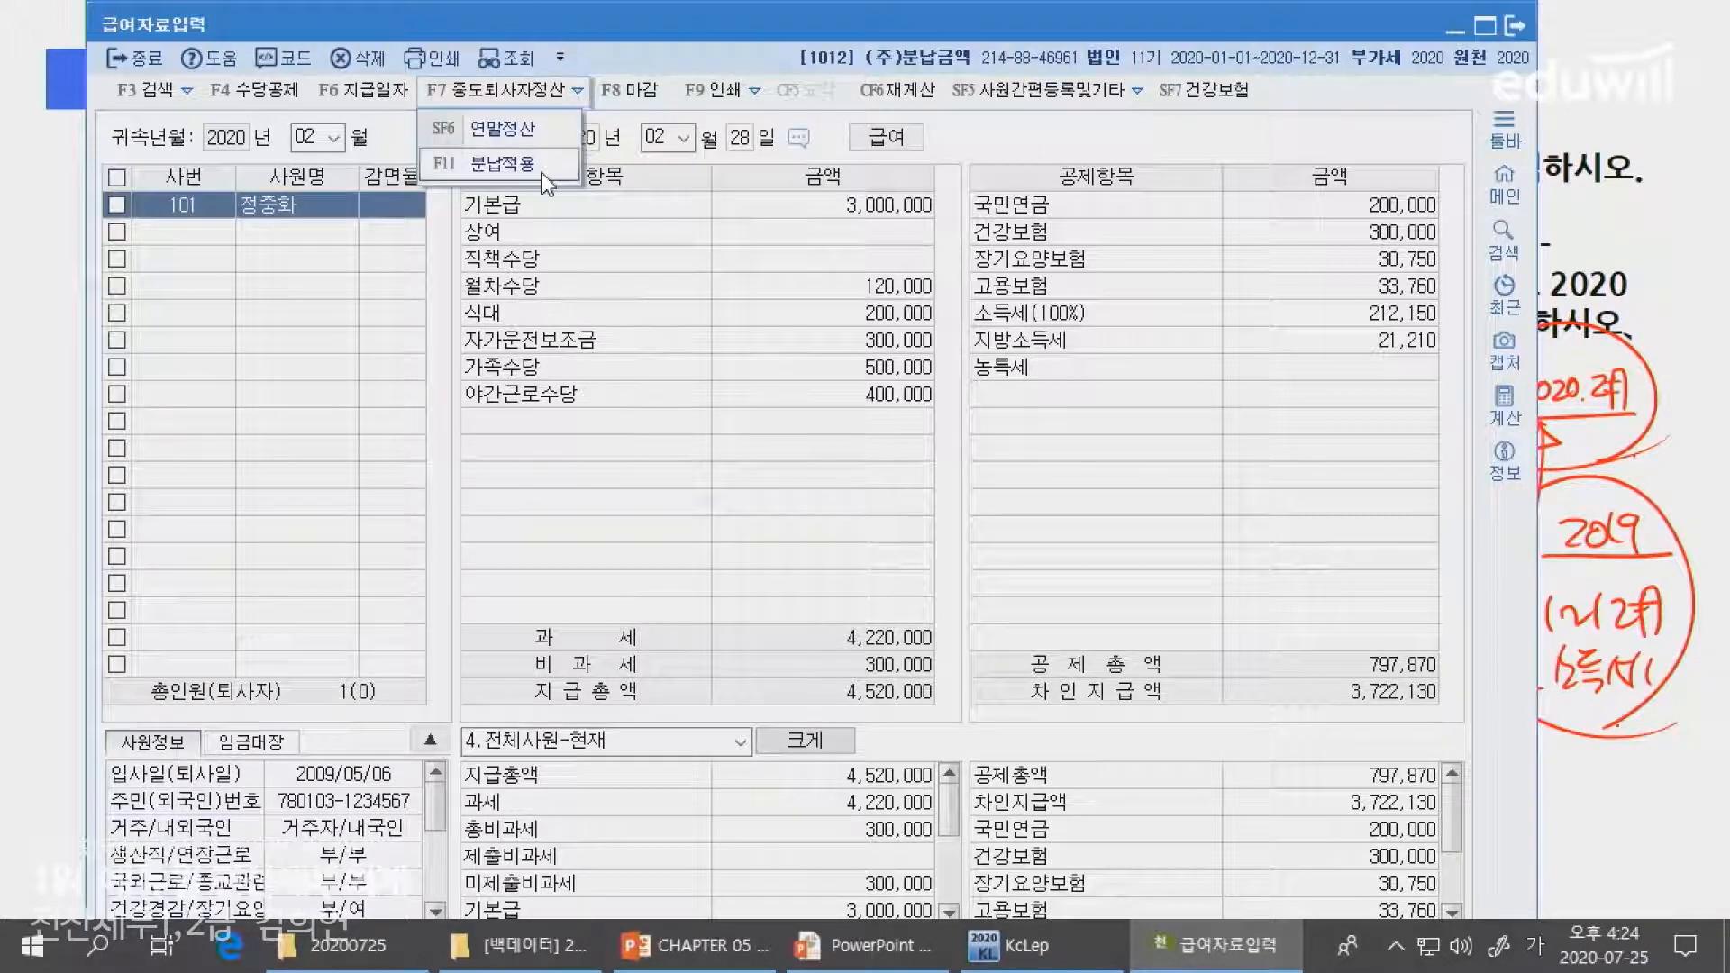
left_click(505, 164)
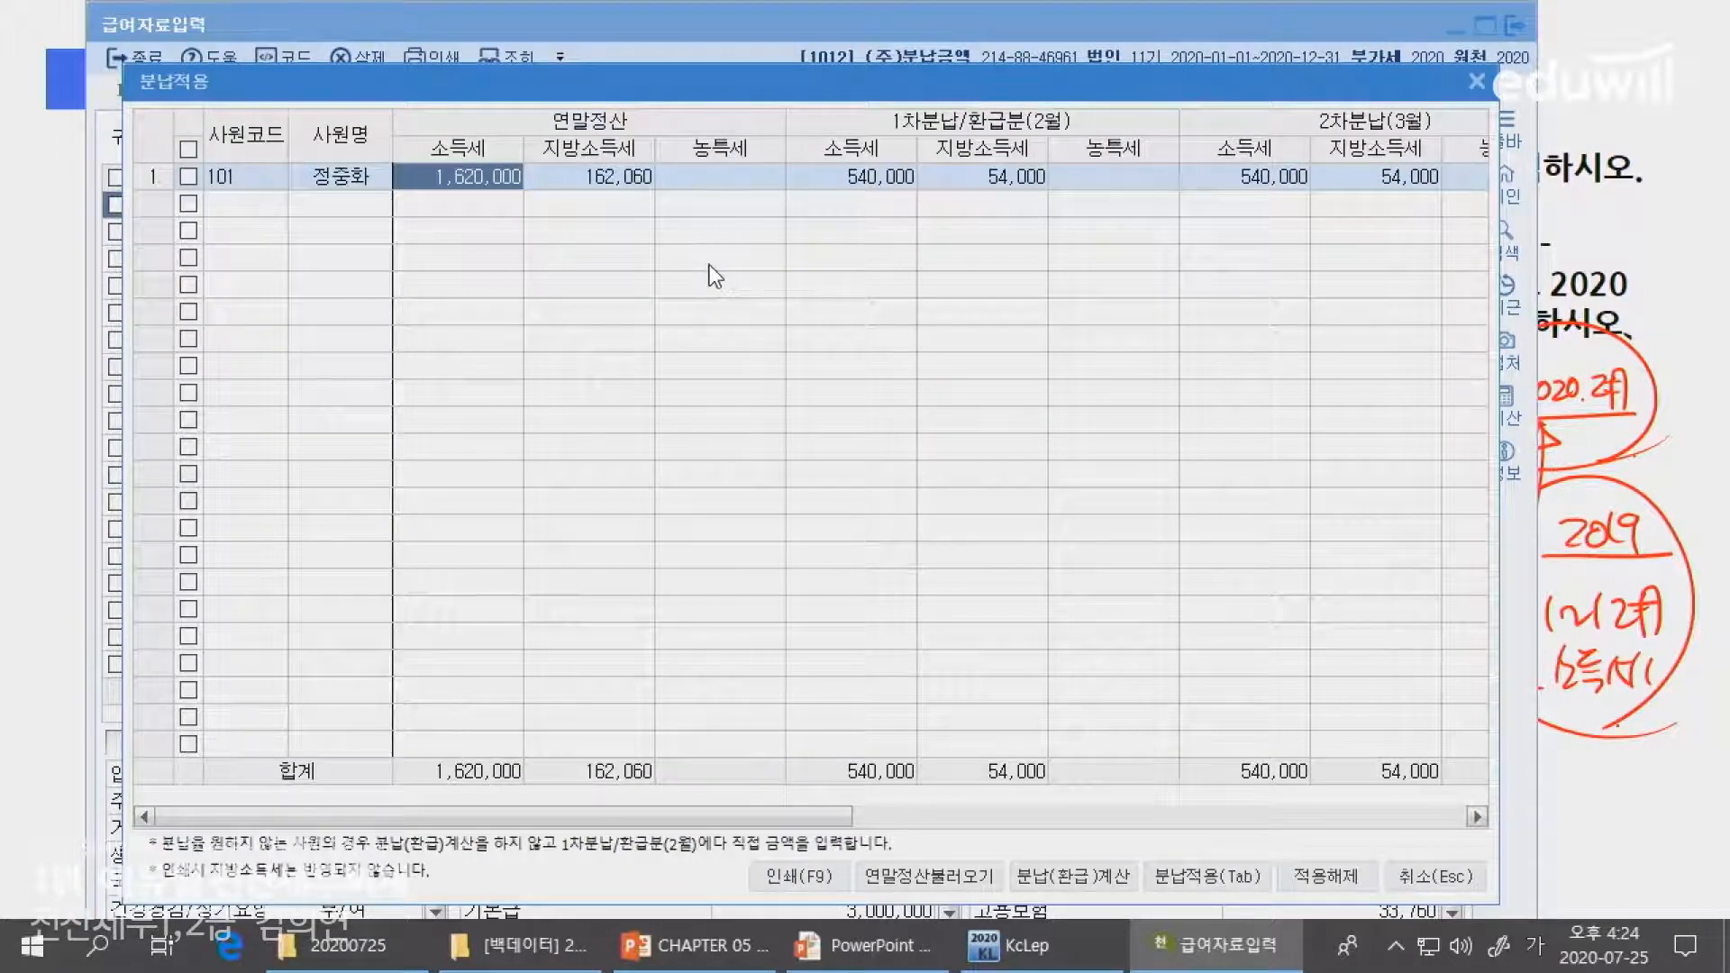
left_click(187, 149)
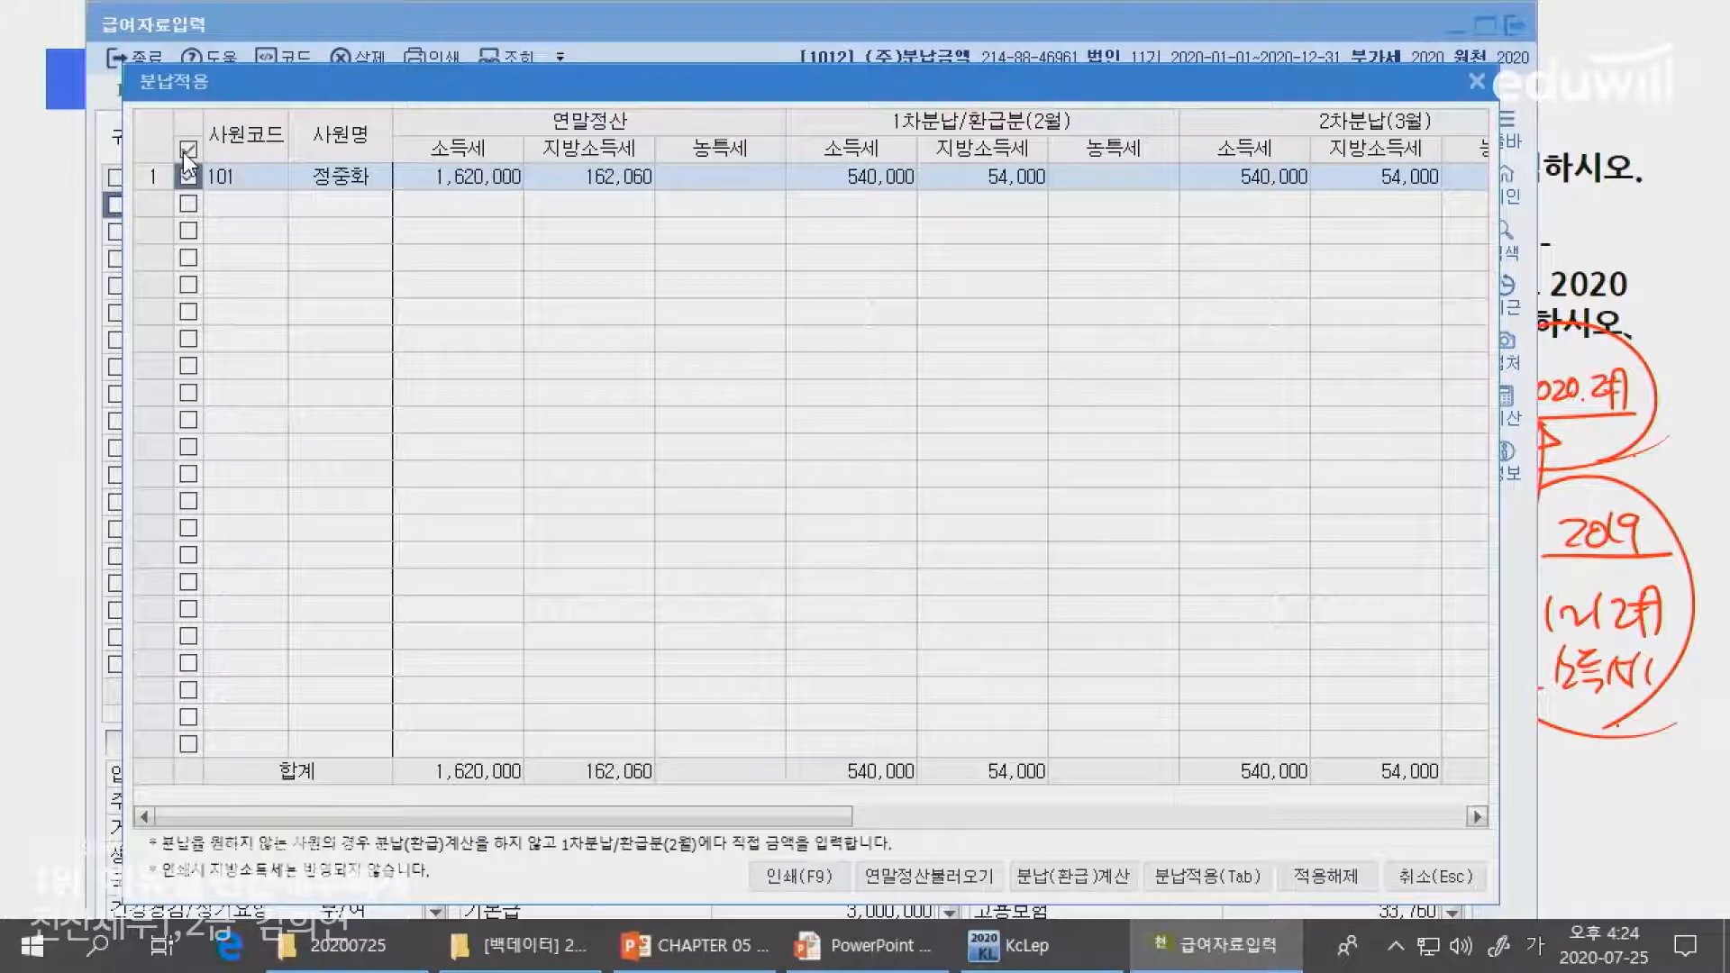
left_click(855, 875)
left_click(851, 536)
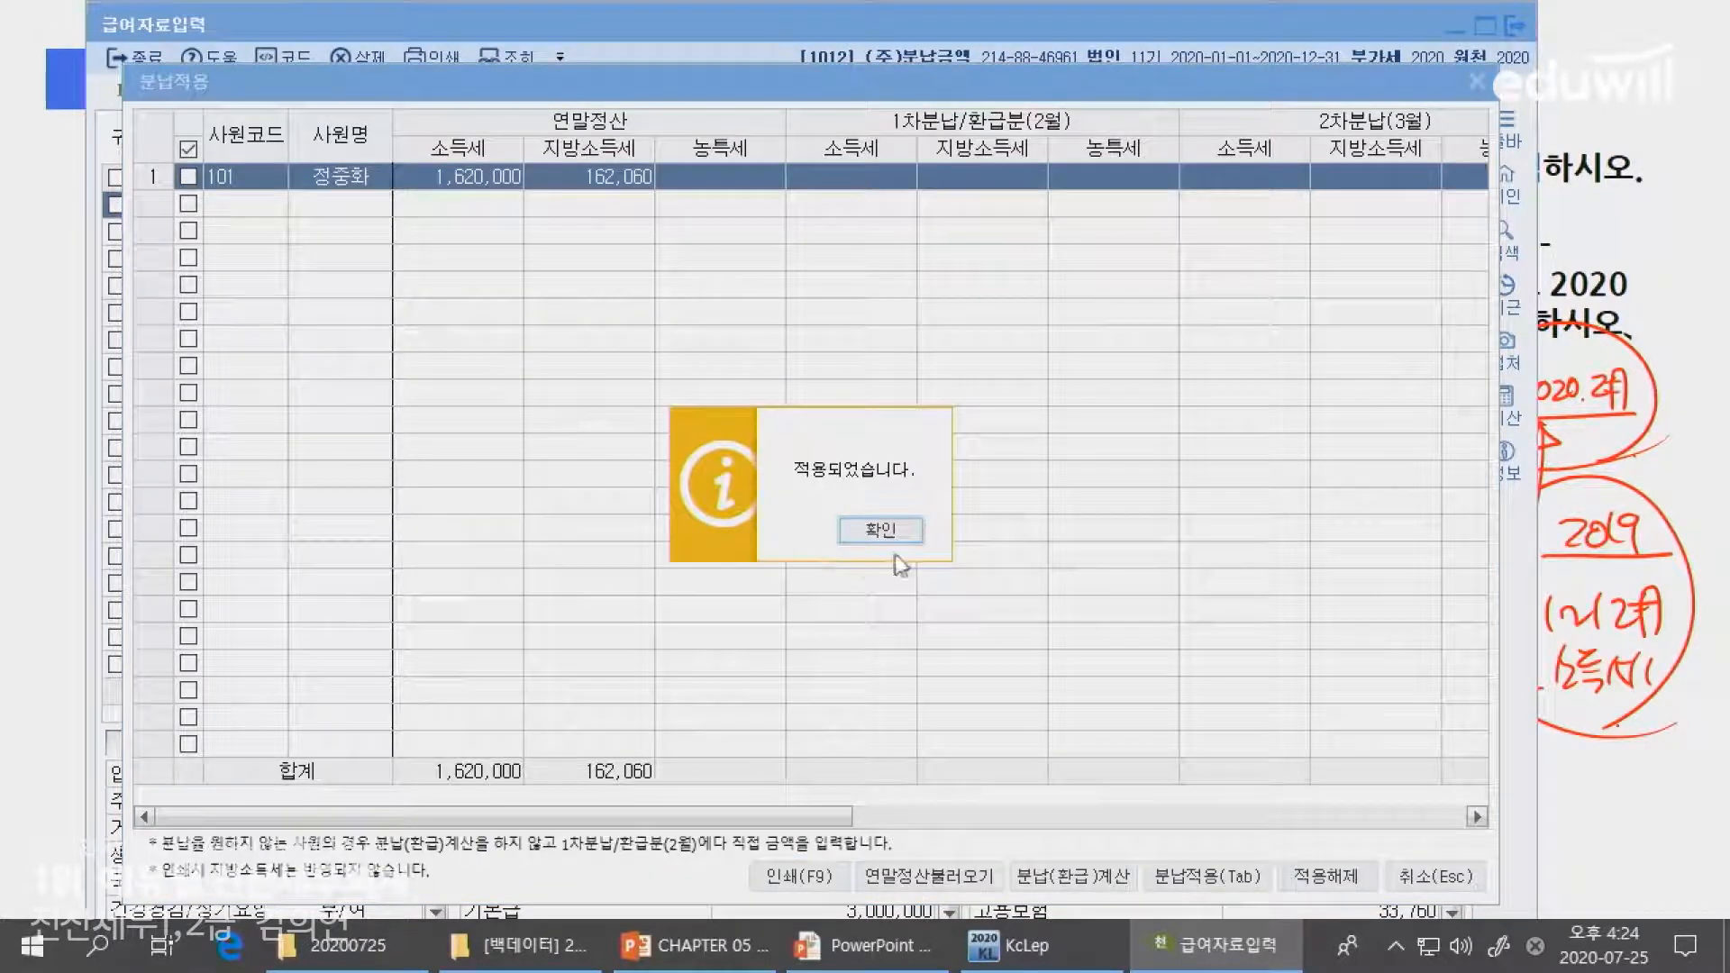
left_click(874, 536)
- Select employee 101 and calculate the 분납(환급) instalments from the year-end settlement taxes, checking the source amounts against the exercise
left_click(1022, 887)
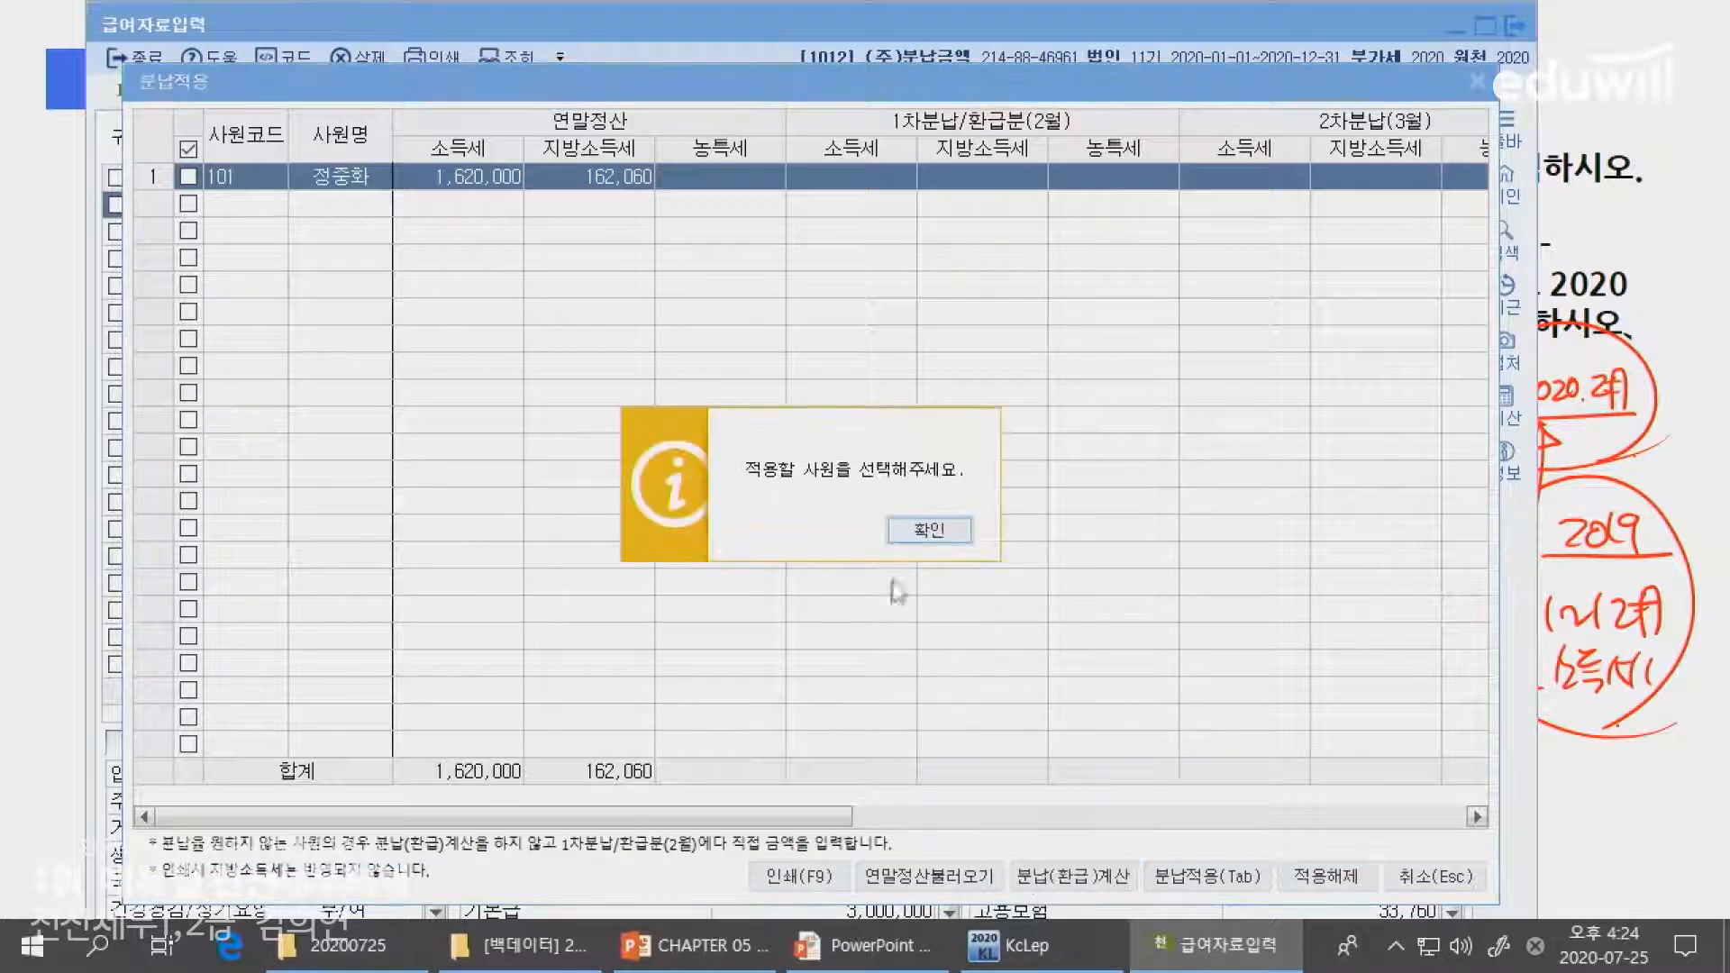
left_click(929, 531)
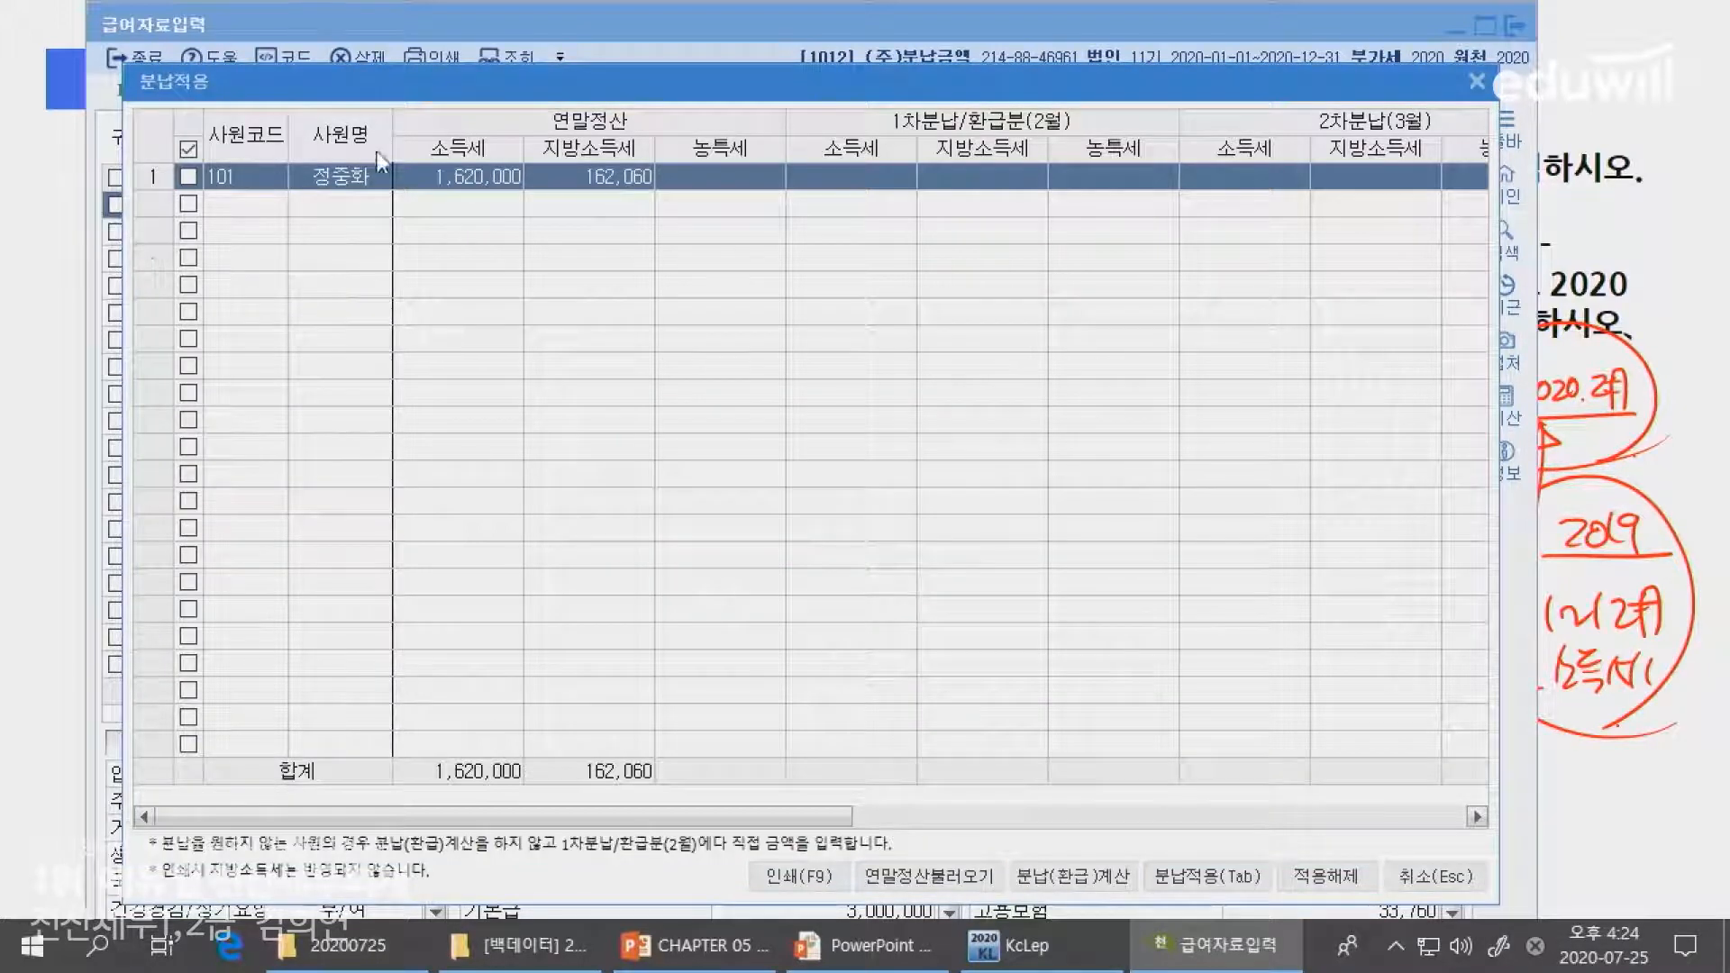
left_click(188, 176)
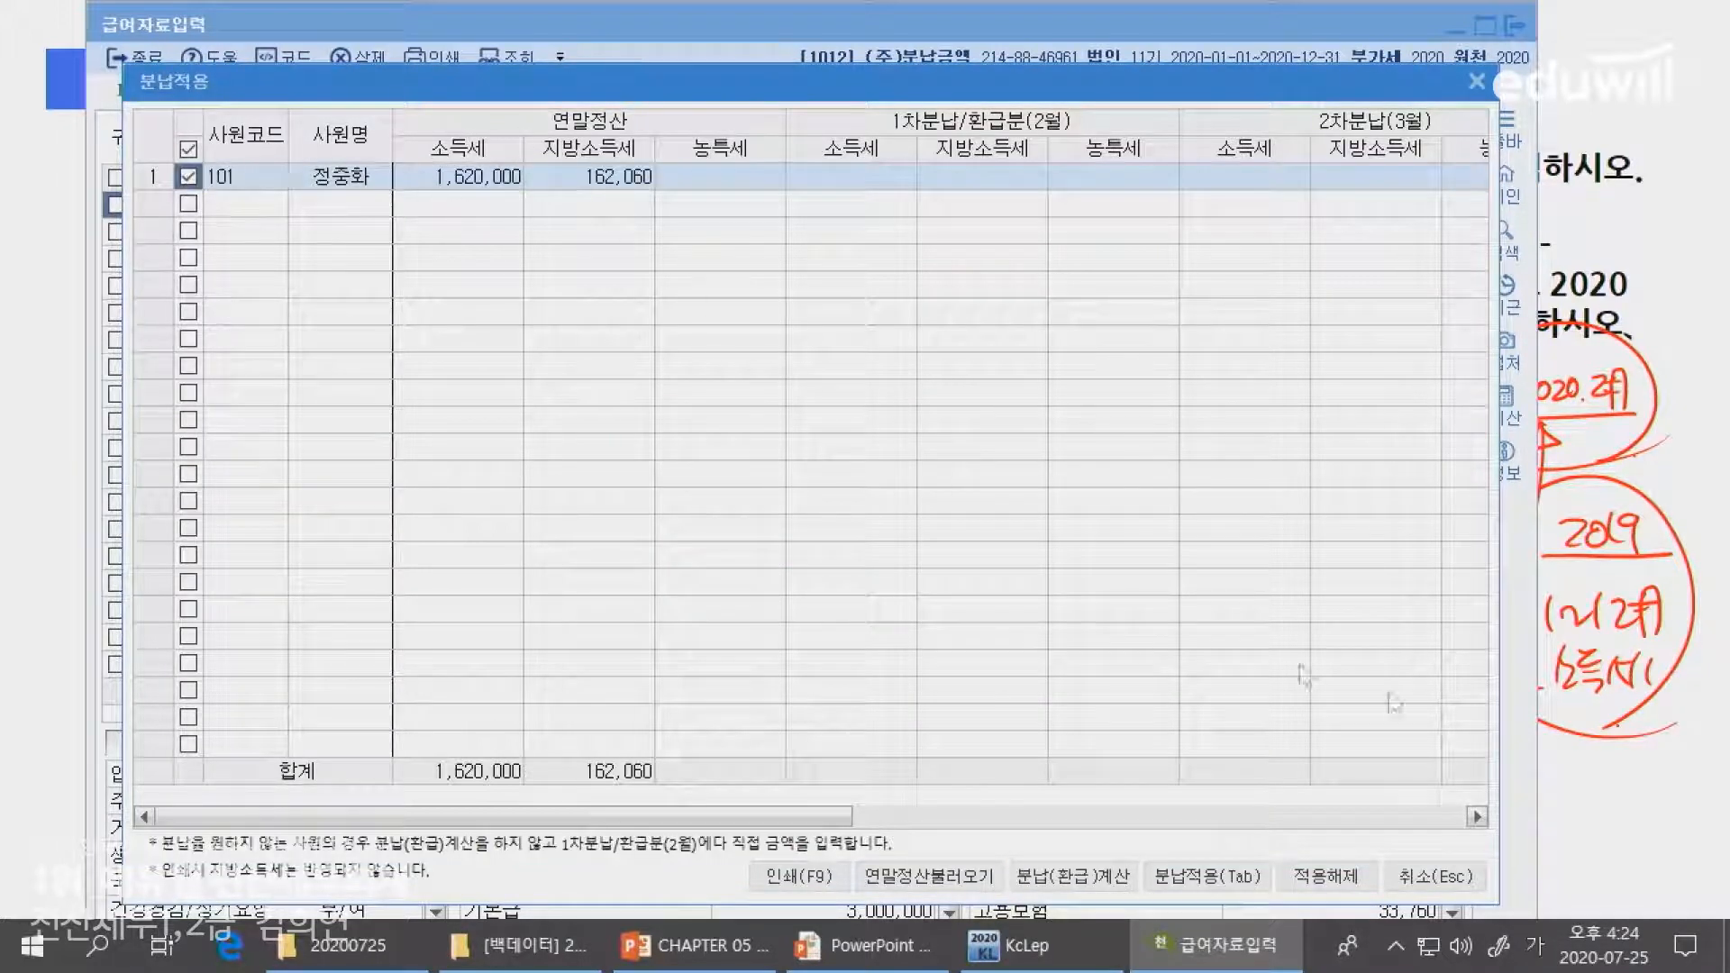
left_click(1609, 703)
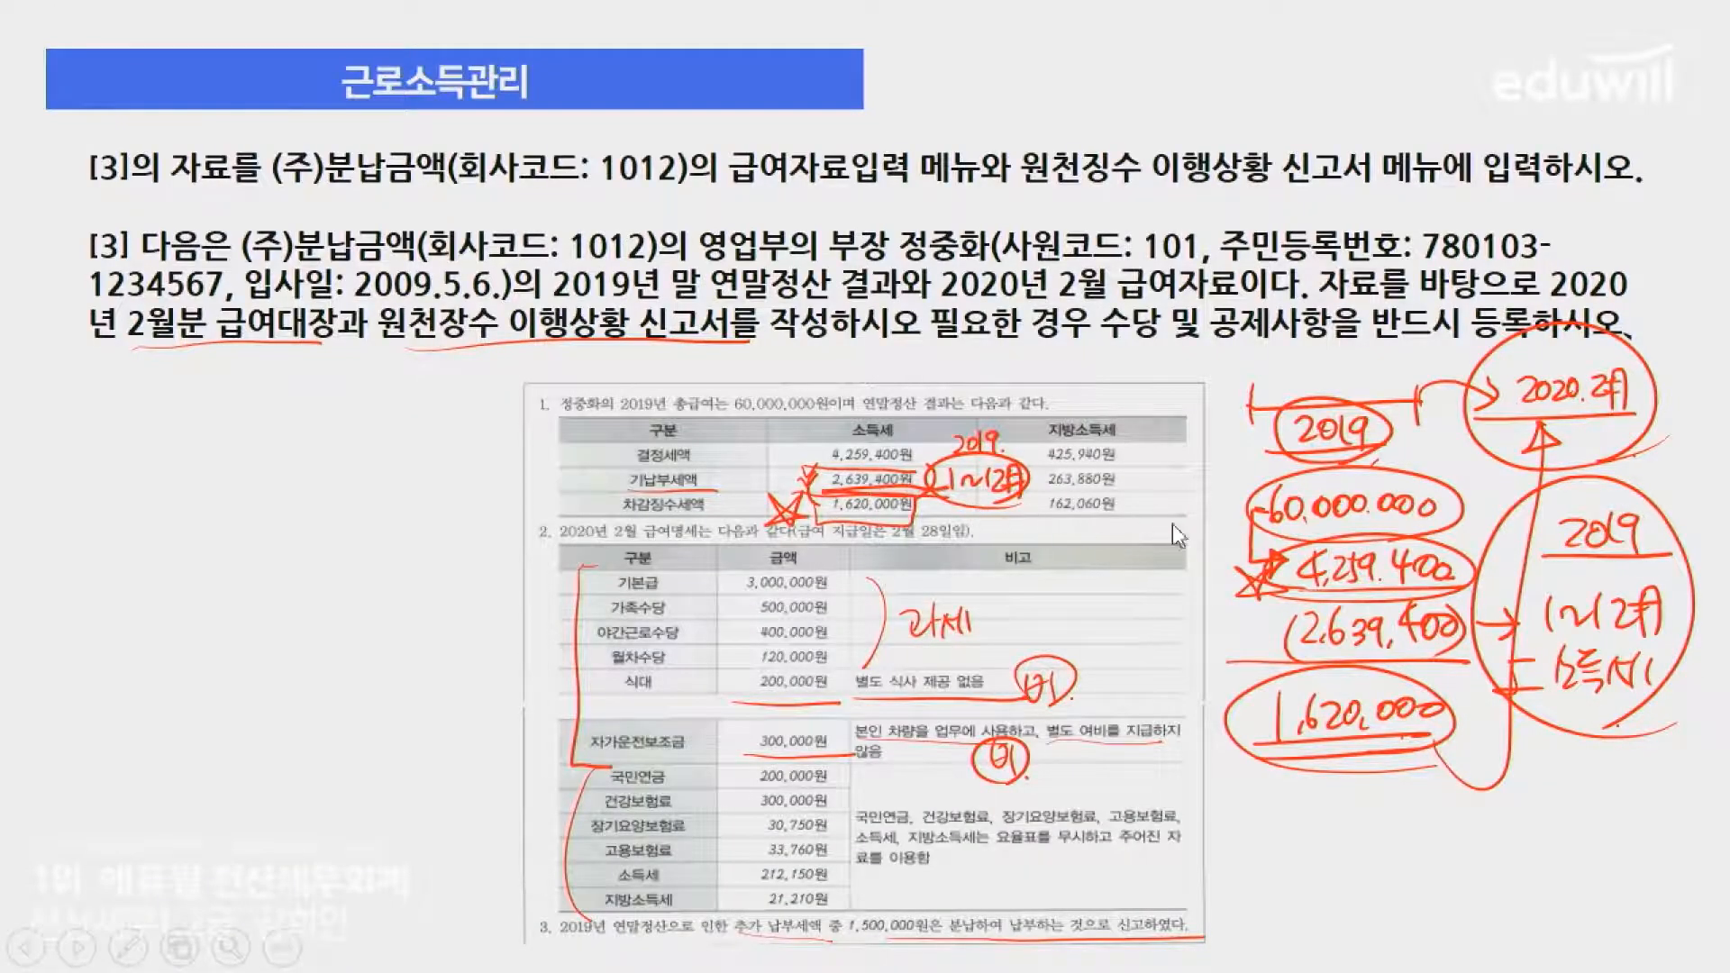
key("alt+Tab")
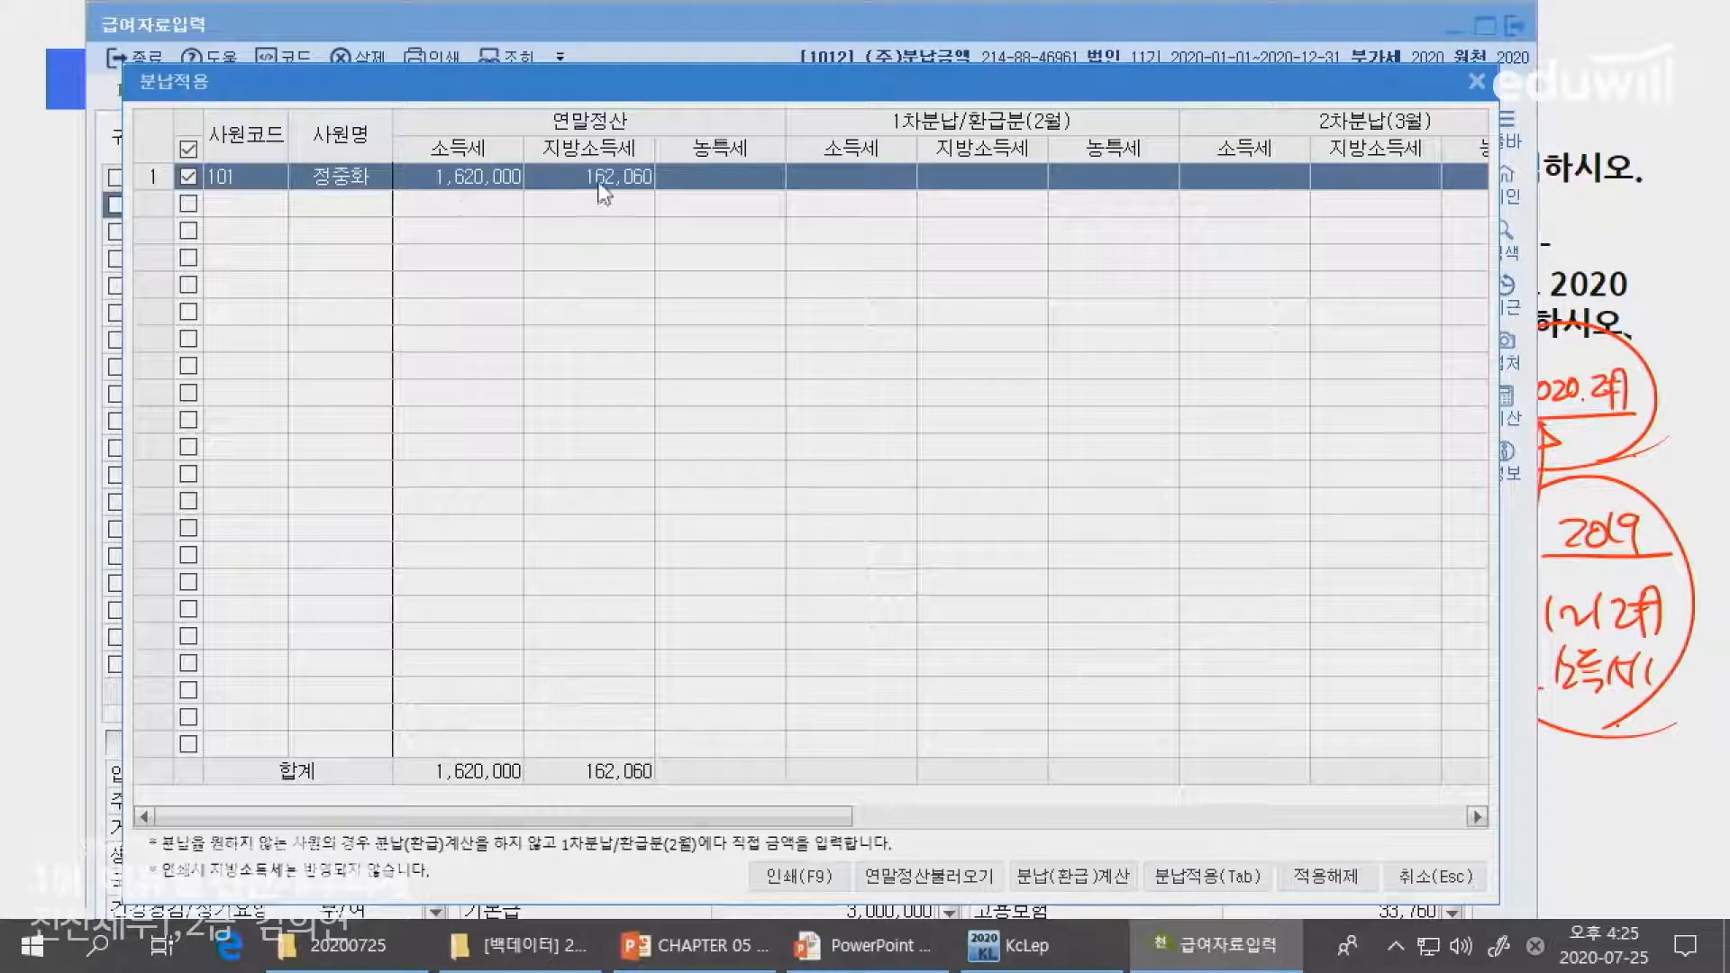
left_click(599, 183)
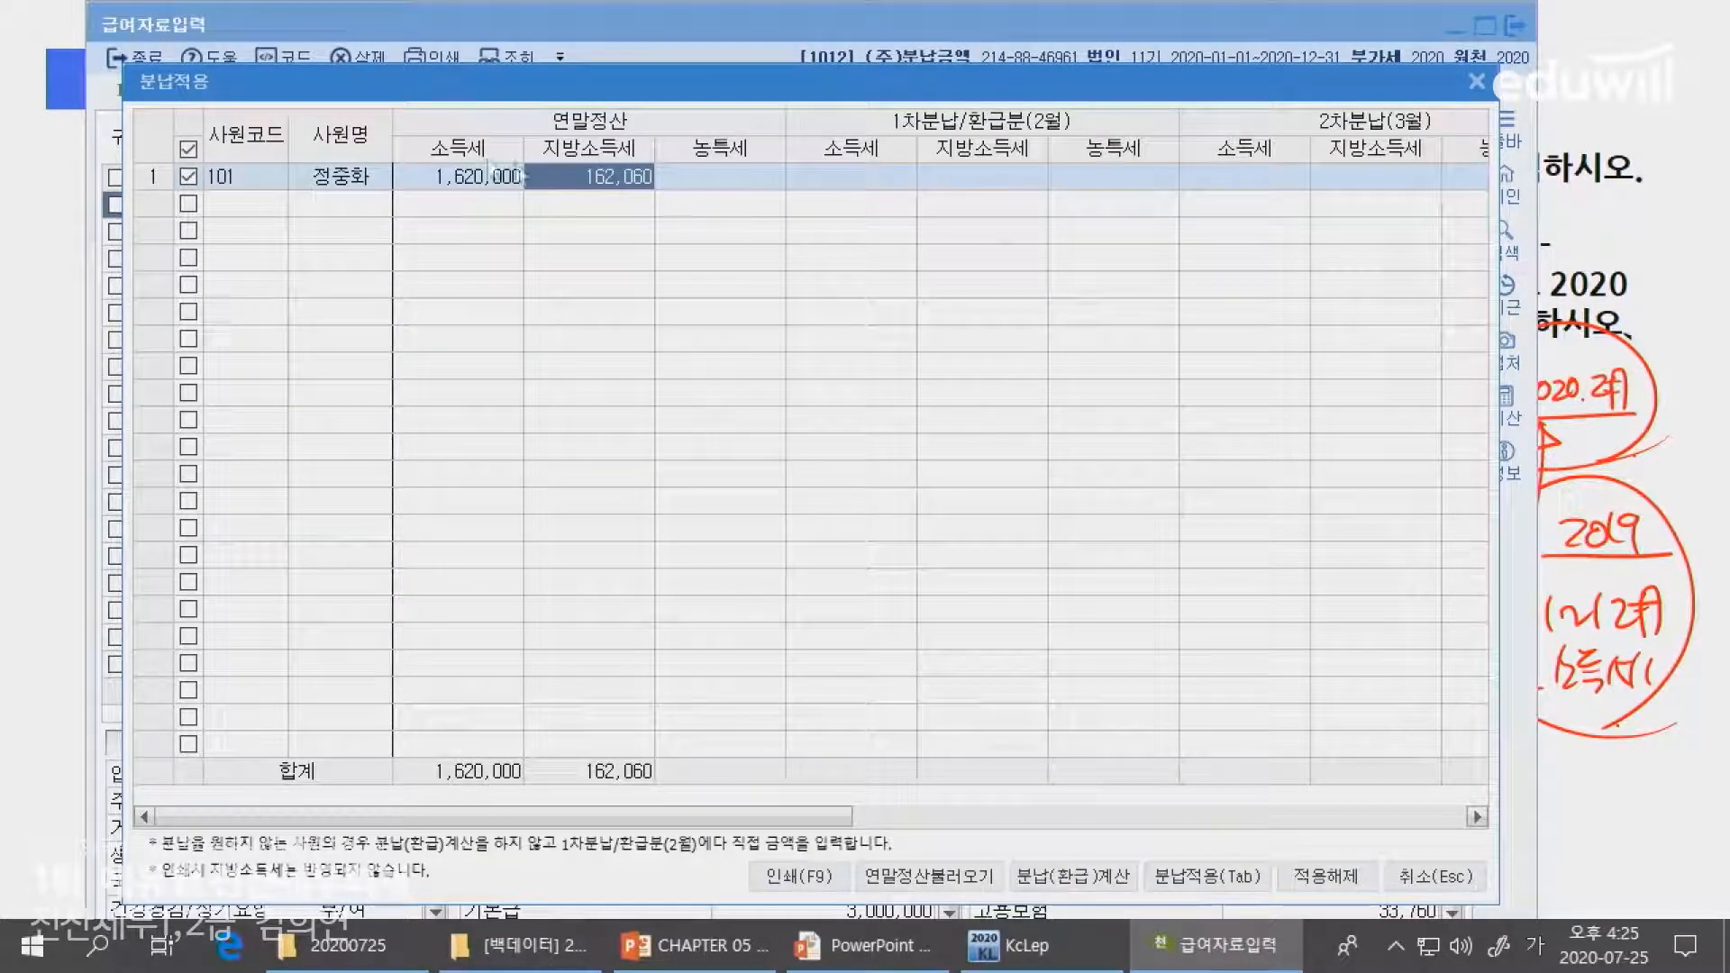
left_click(1072, 878)
left_click(1137, 623)
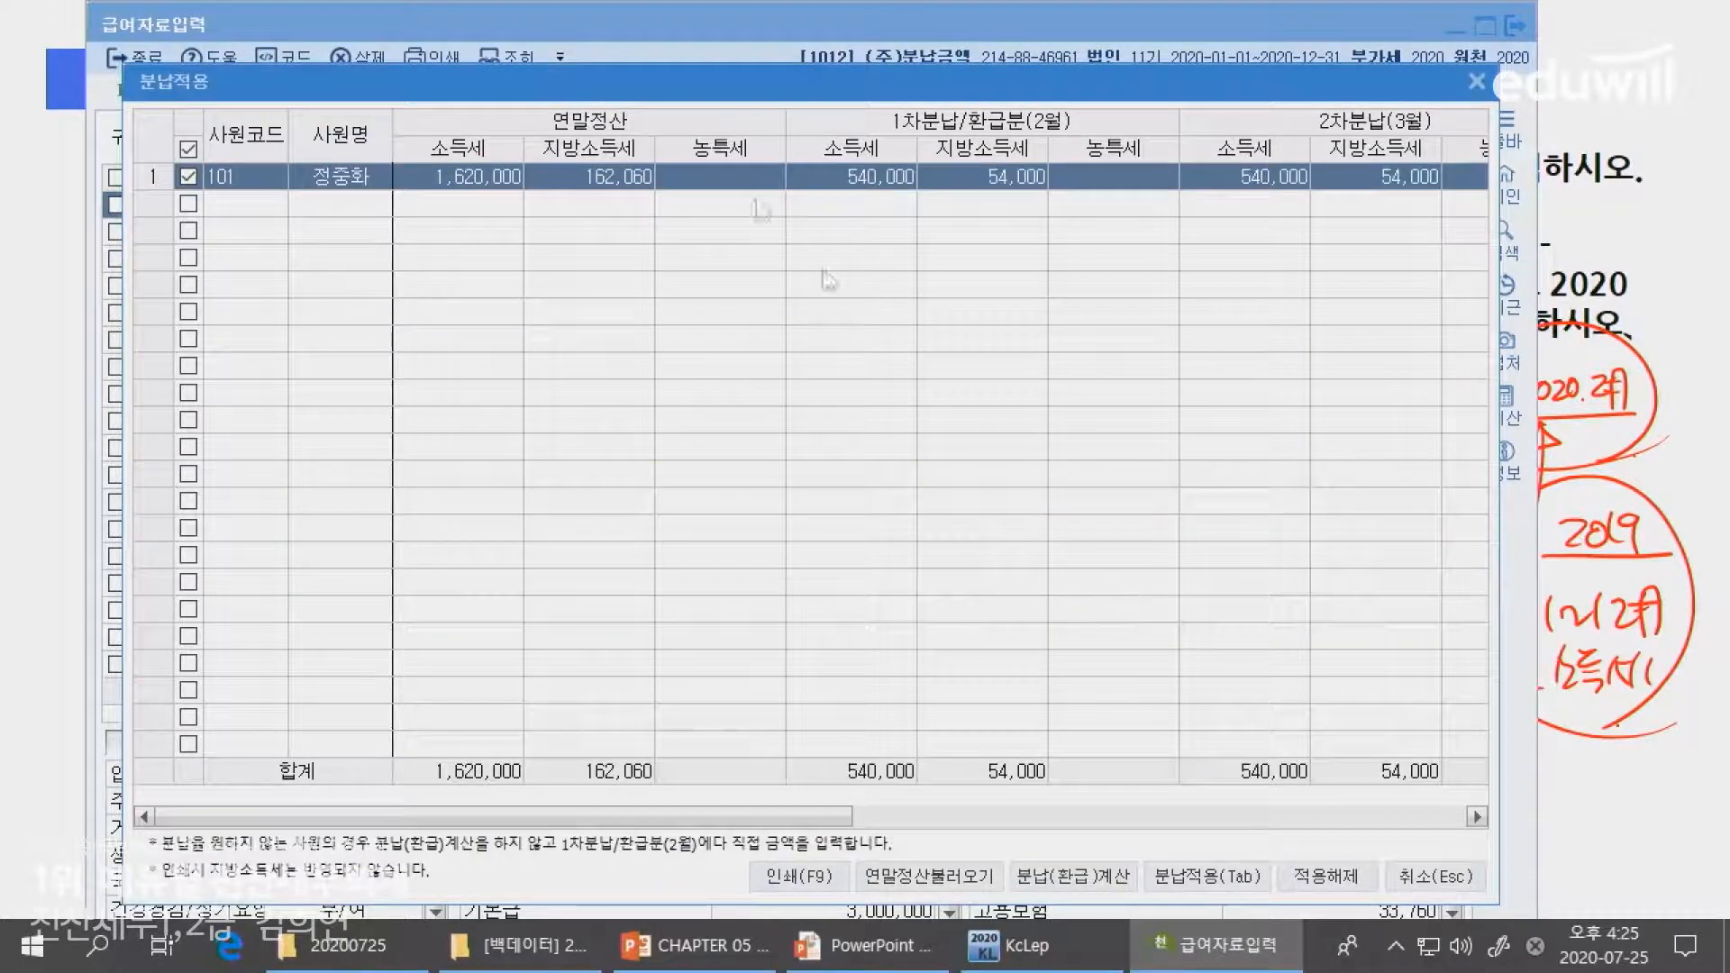
left_click(1001, 177)
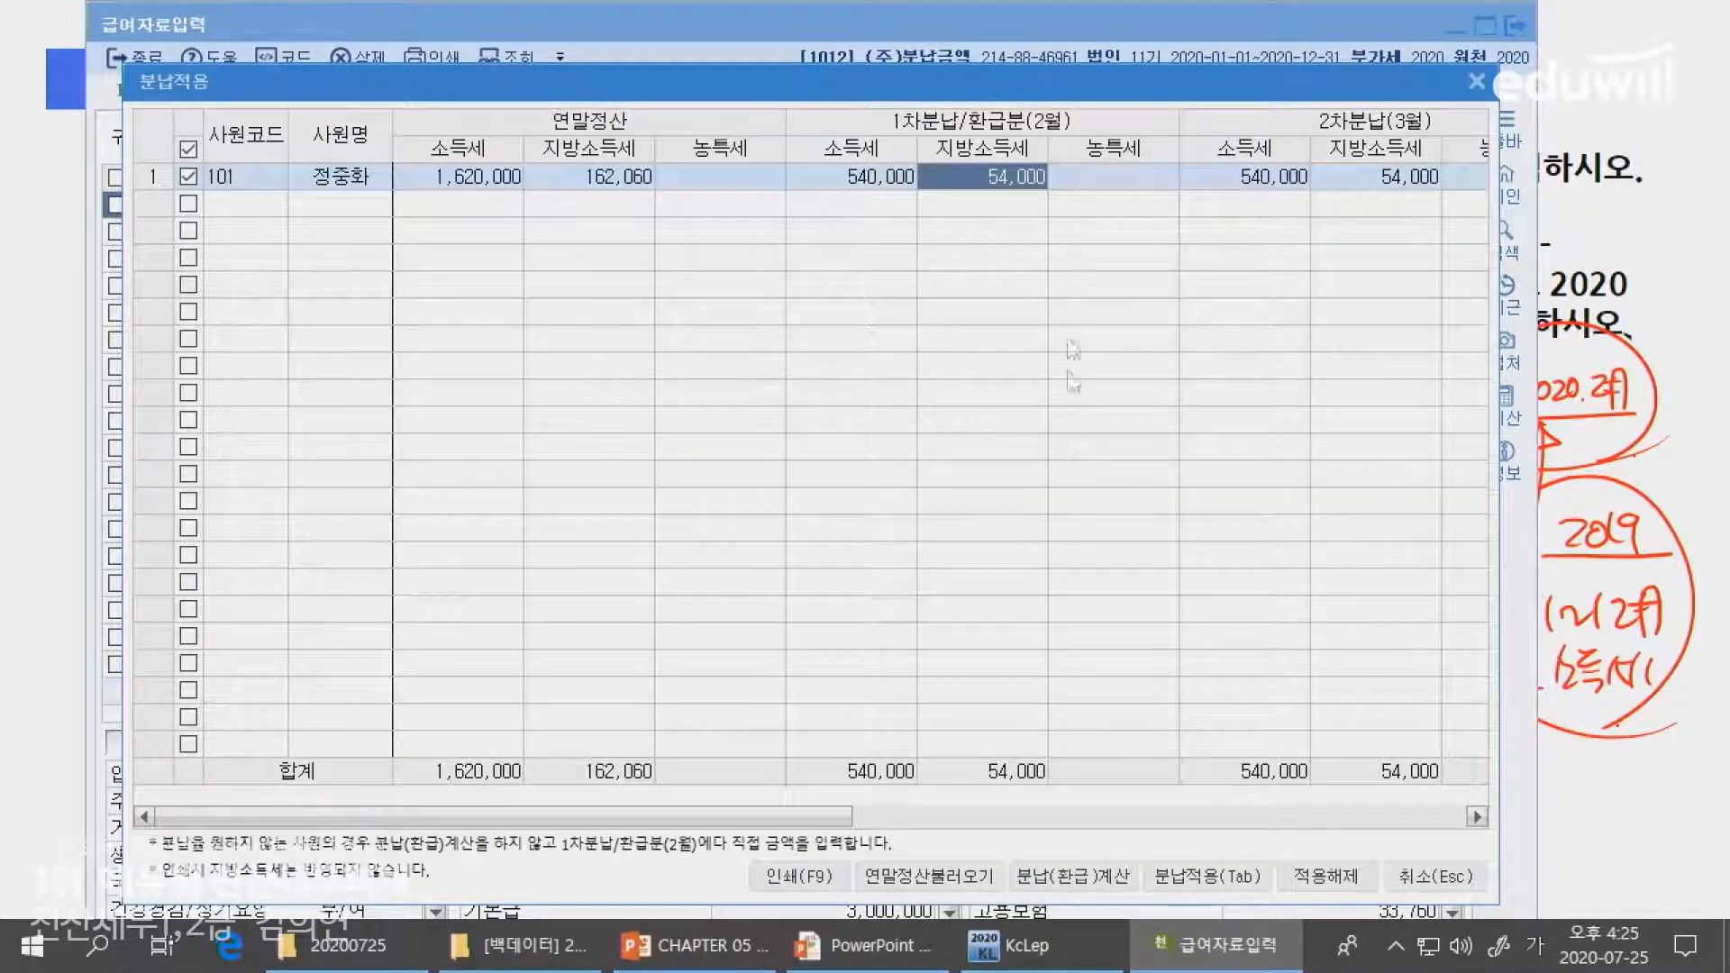
left_click(1051, 823)
left_click_drag(849, 822, 197, 773)
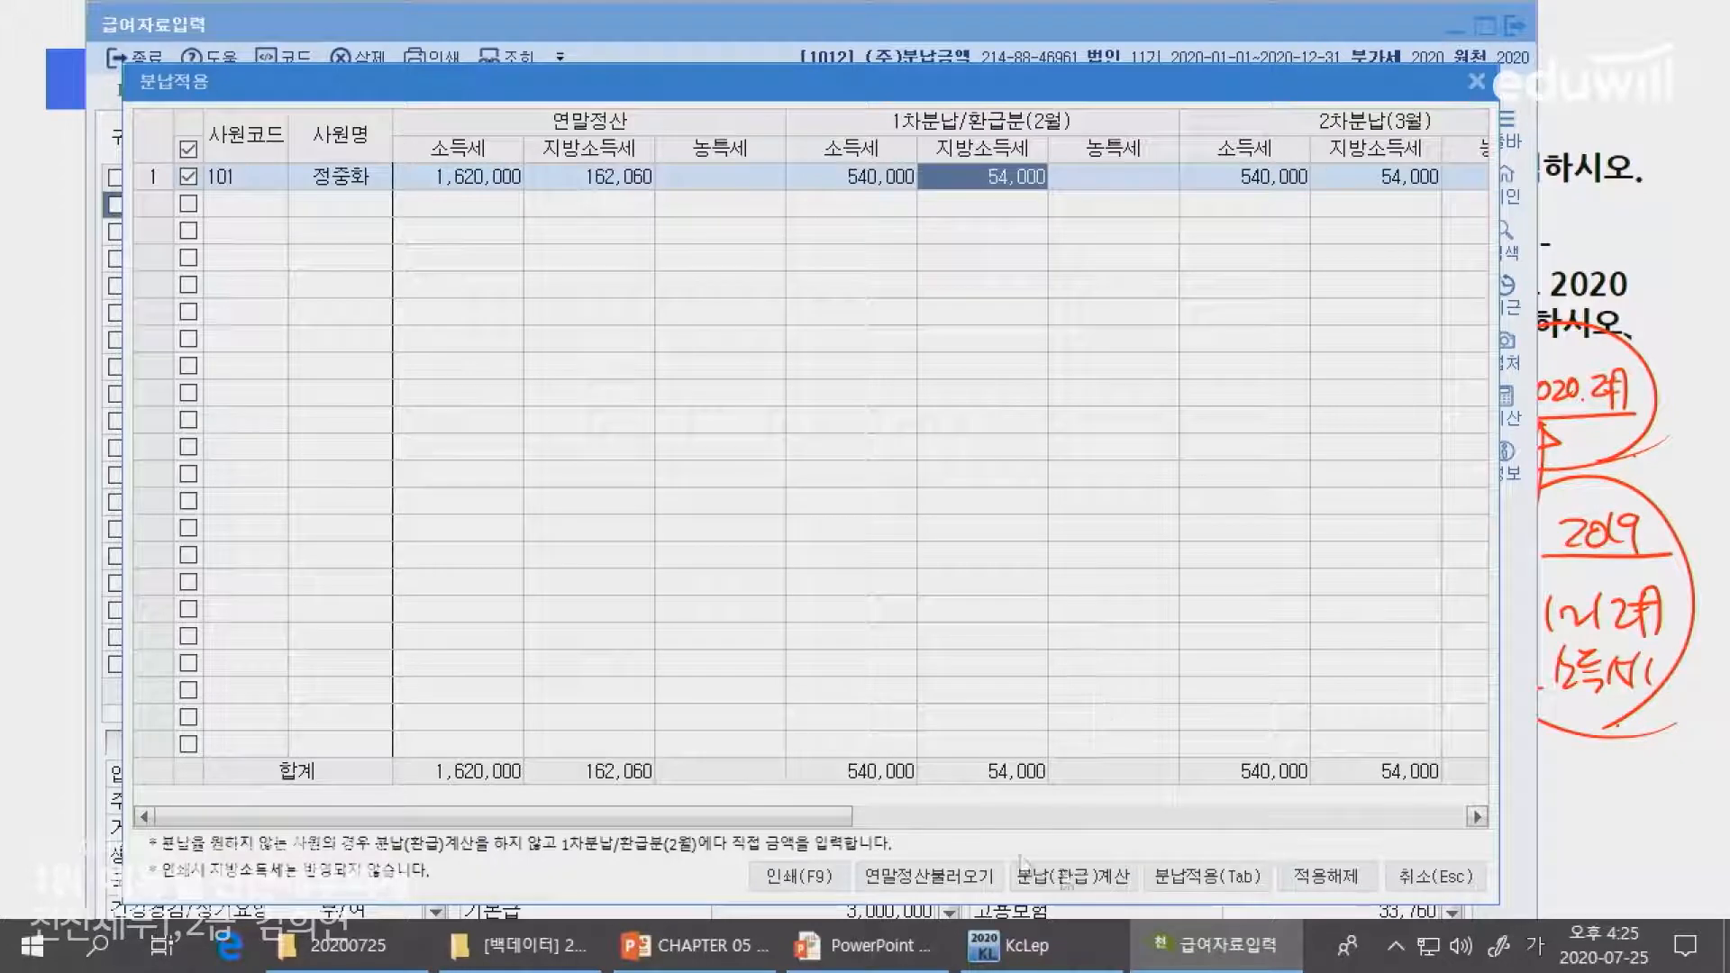
- Apply the calculated instalments to the February payroll and check the added 연말정산소득세 and 연말정산지방소득세 deductions
left_click(1194, 877)
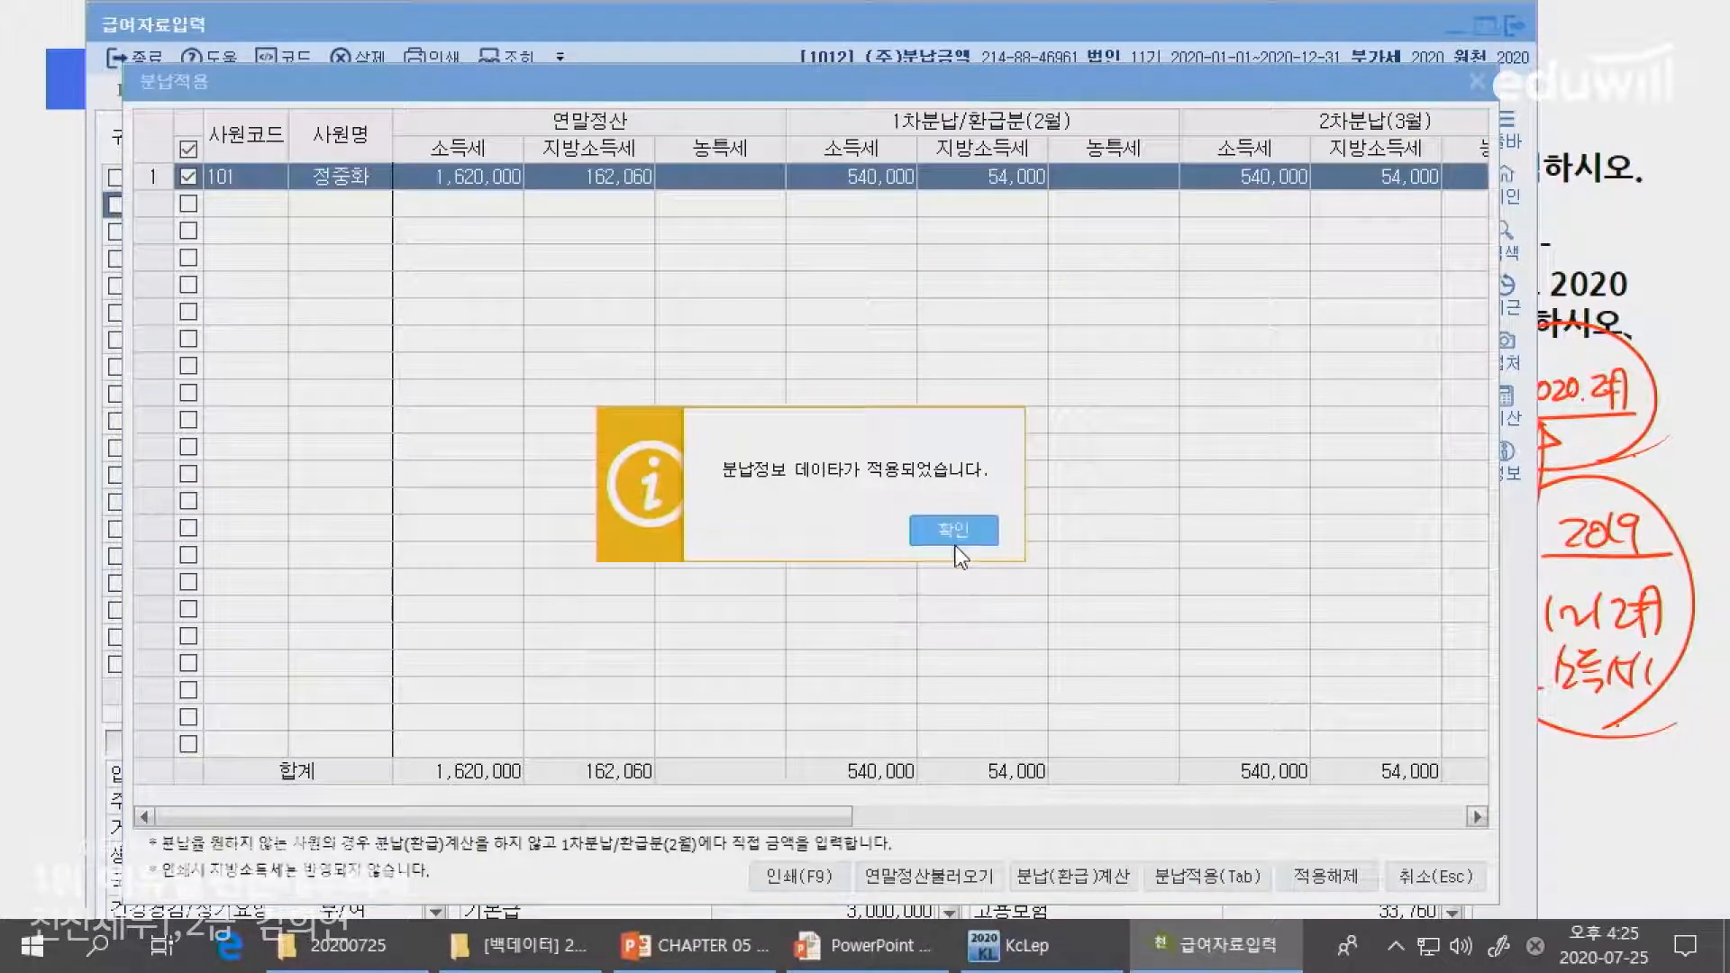
key("Return")
left_click(1413, 422)
left_click(1371, 396)
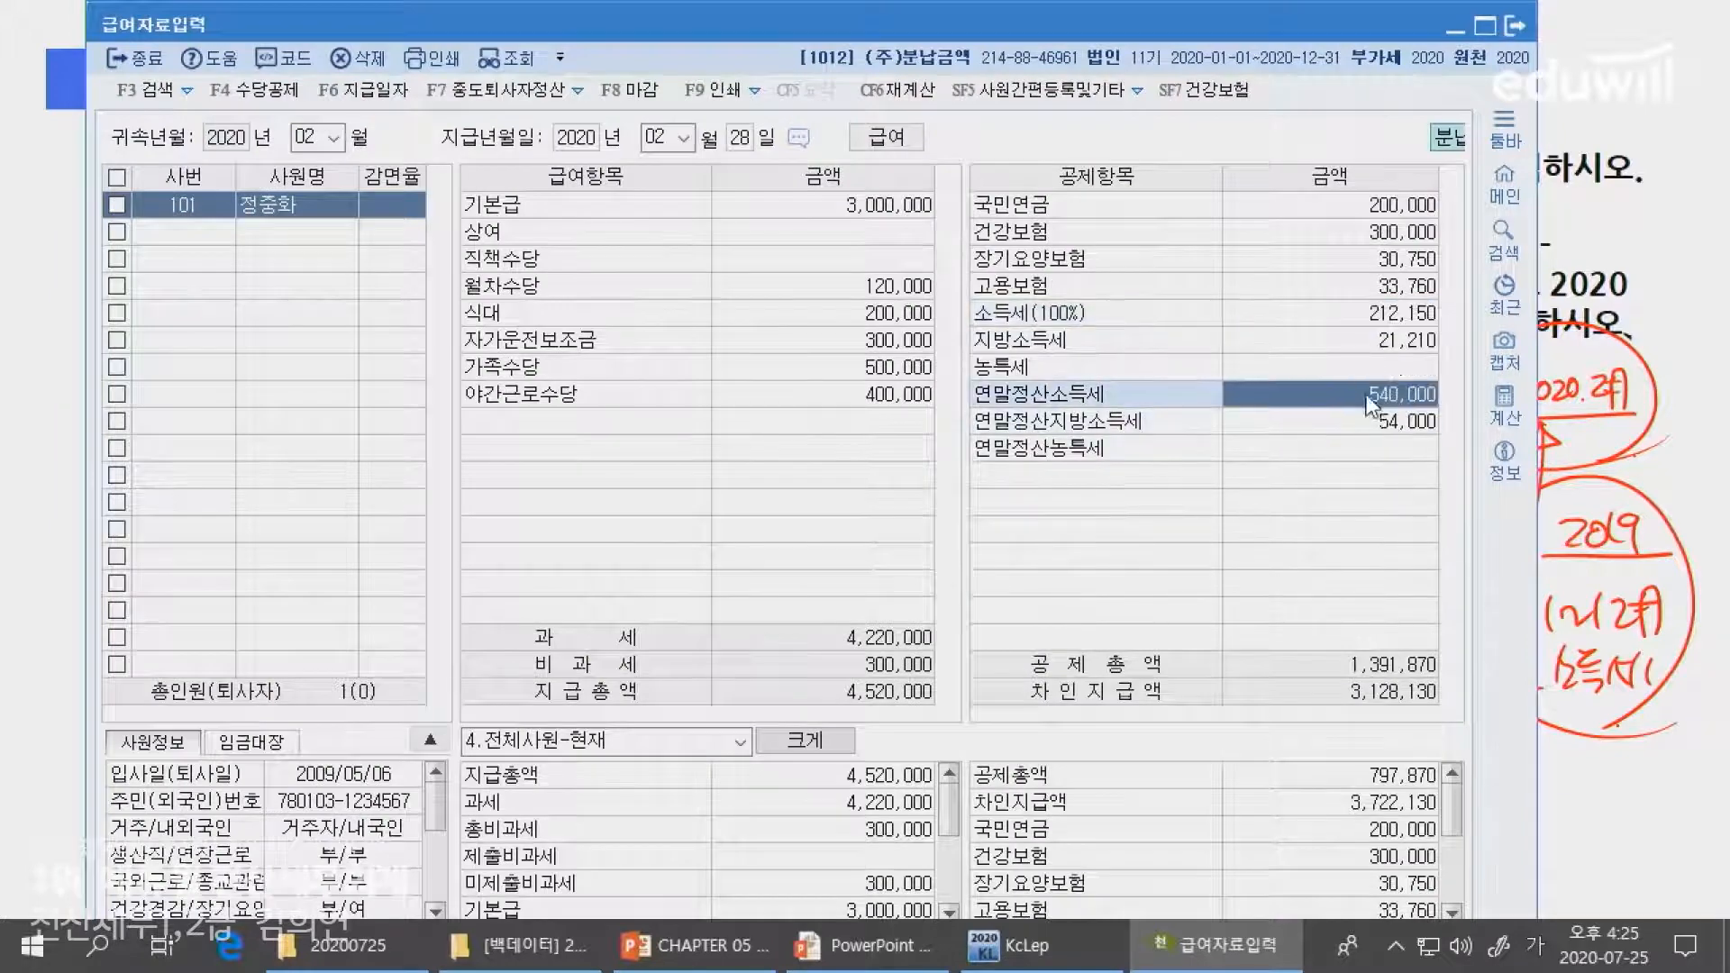
left_click(1378, 455)
left_click(1376, 389)
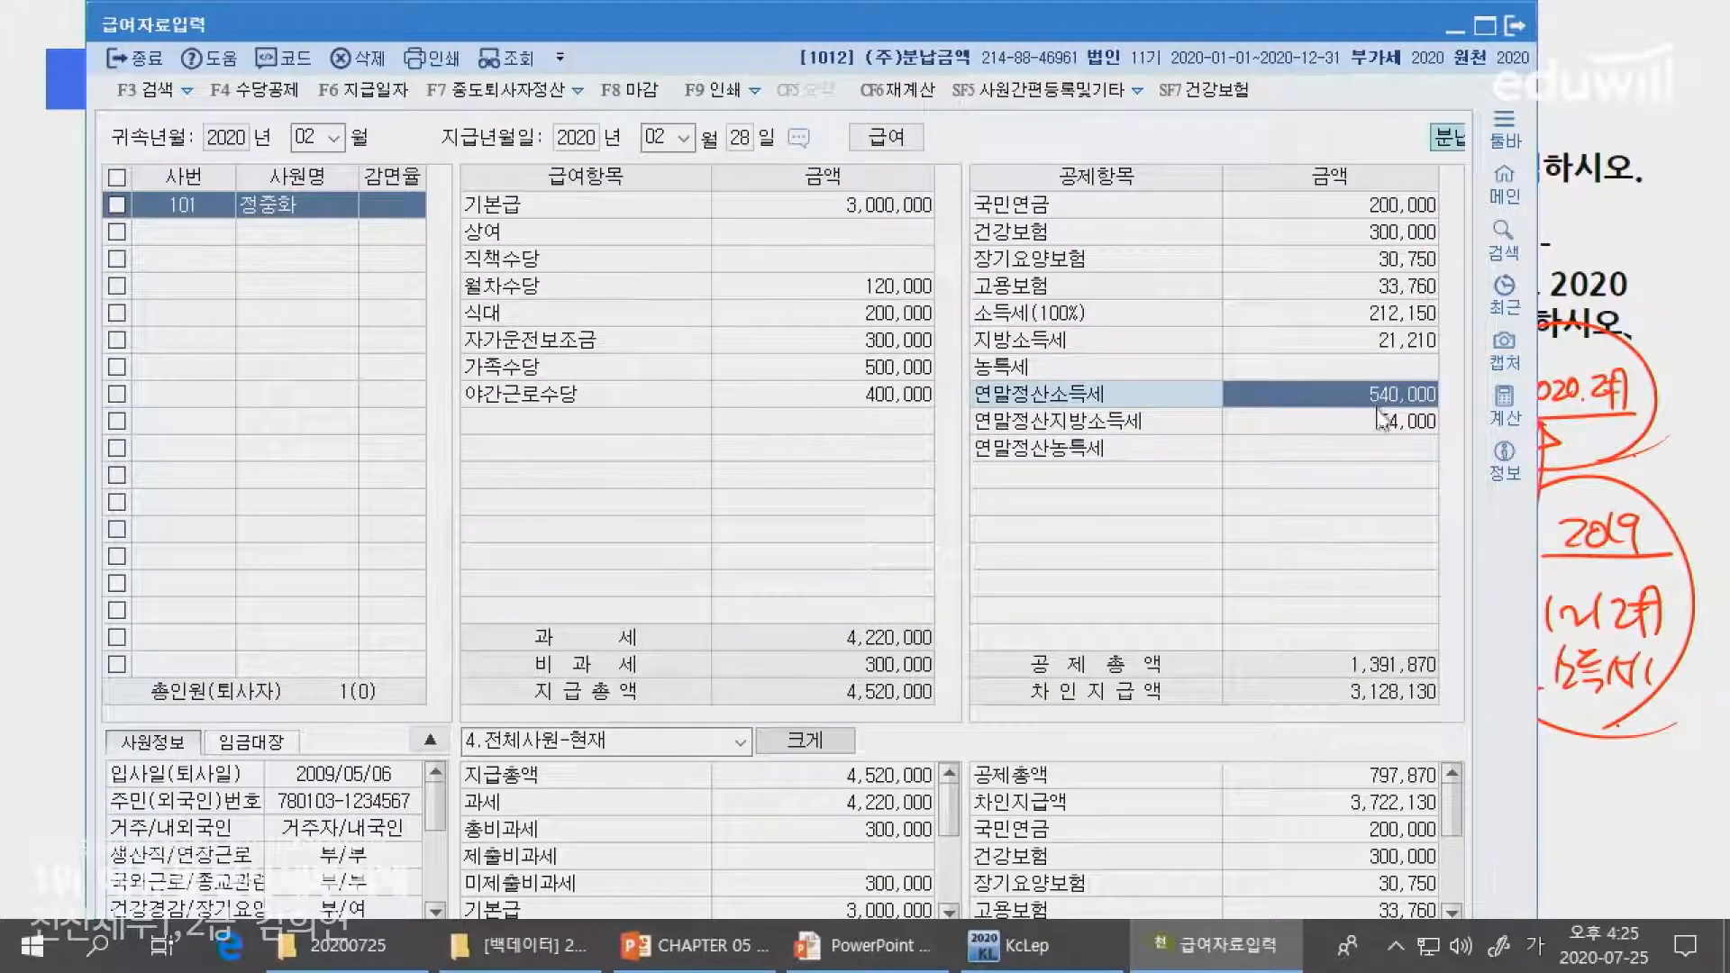
- Compare employee 101's 연말정산소득세 and 연말정산지방소득세 deductions with the settlement results and instalment condition in the exercise
key("alt+Tab")
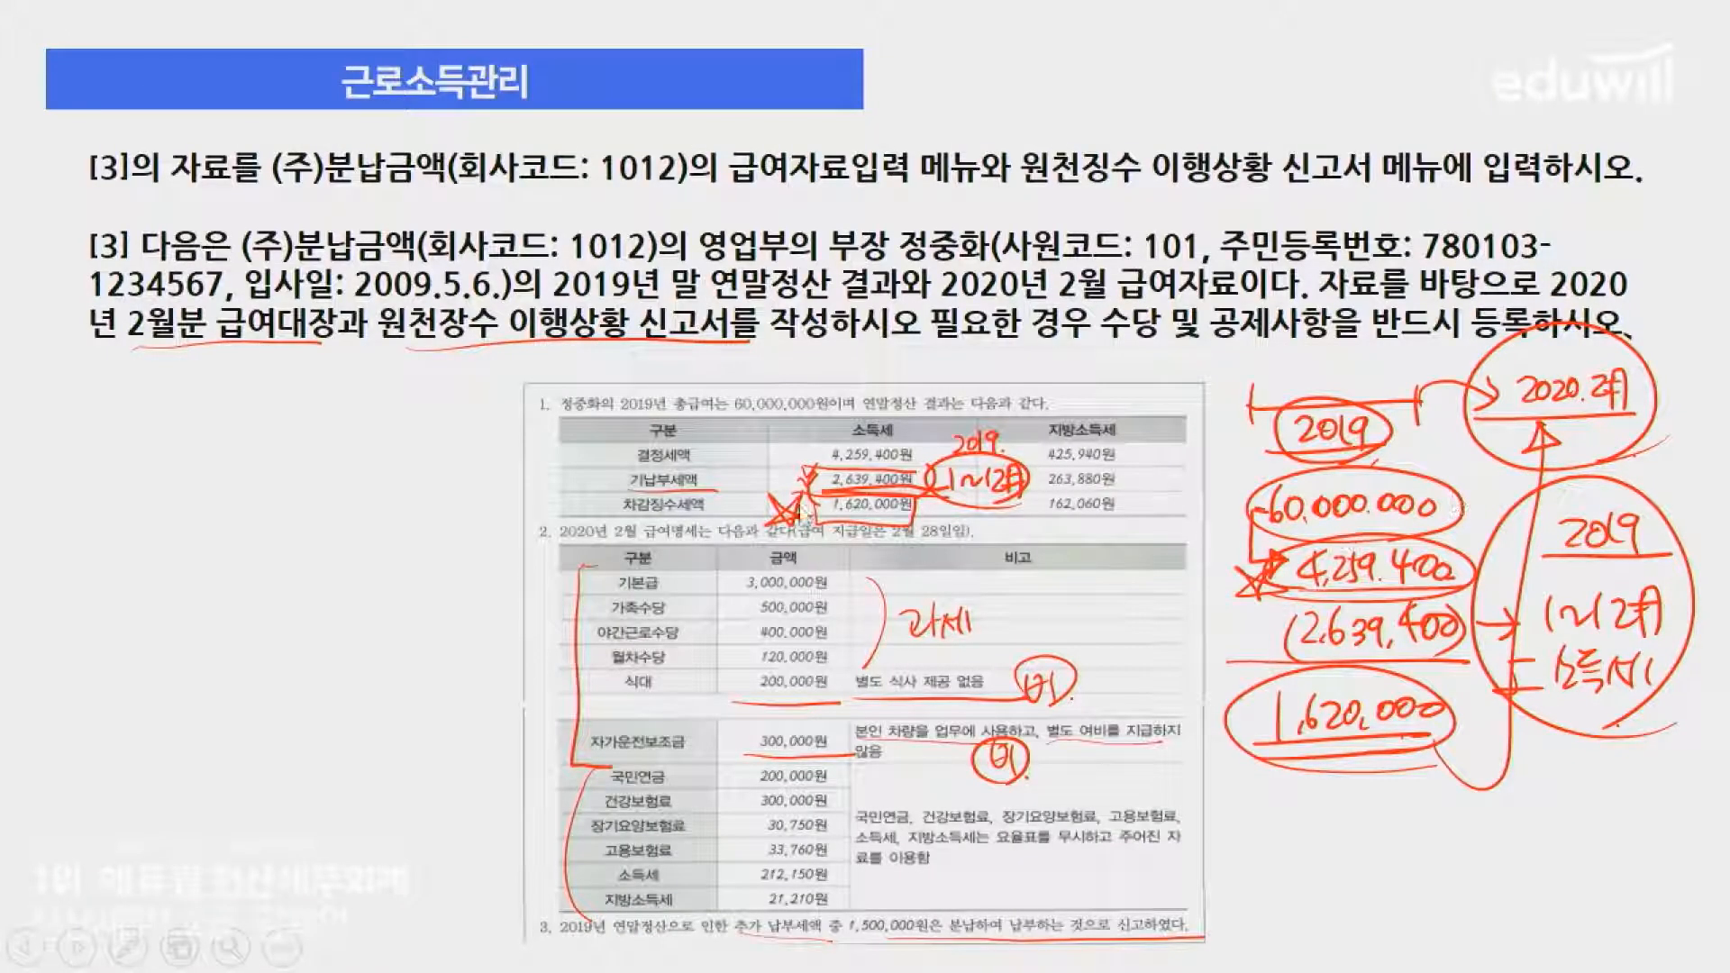
key("alt+Tab")
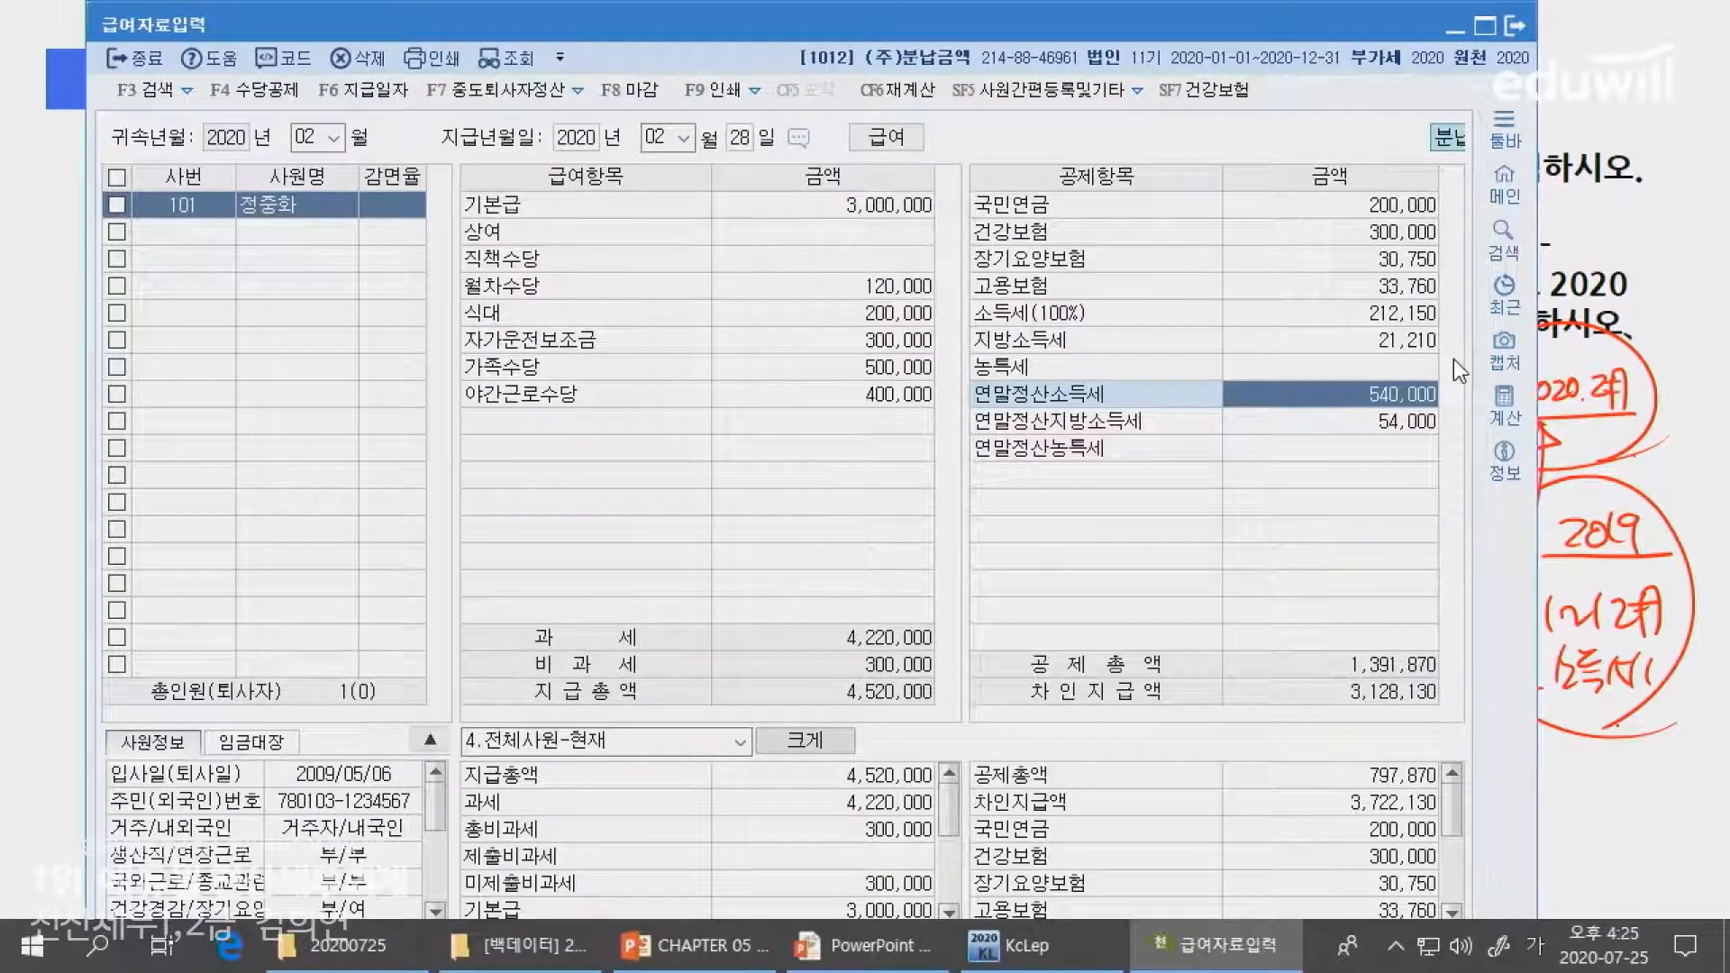
left_click(1396, 420)
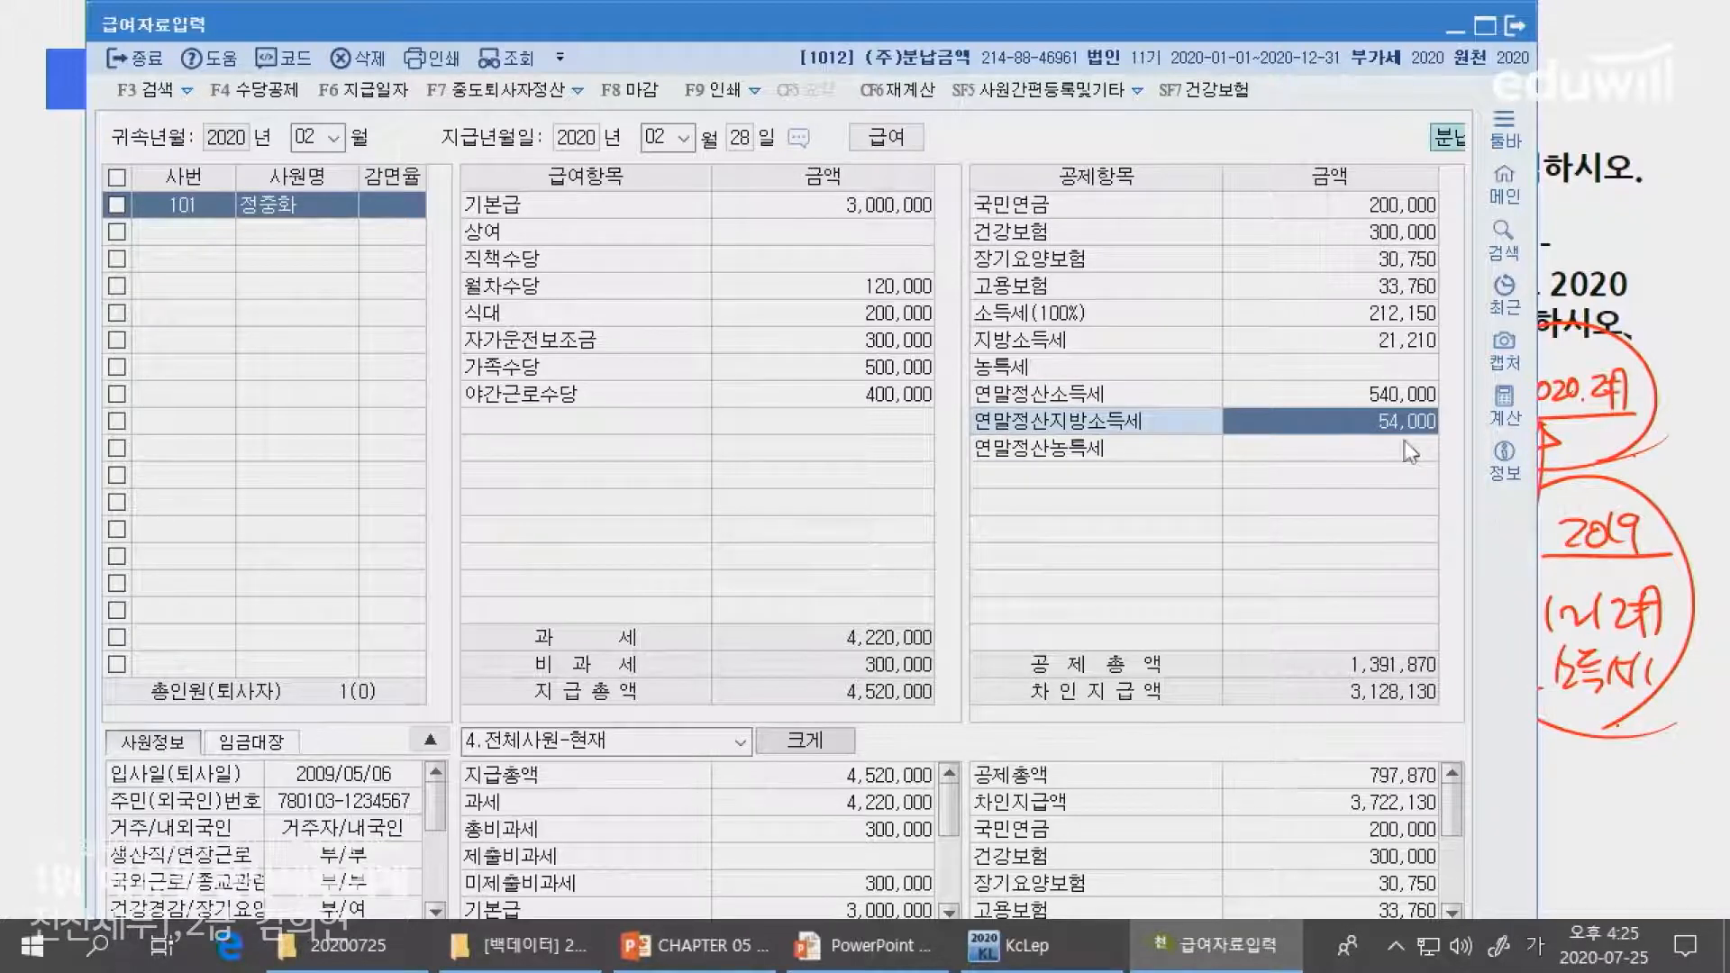
left_click(1242, 396)
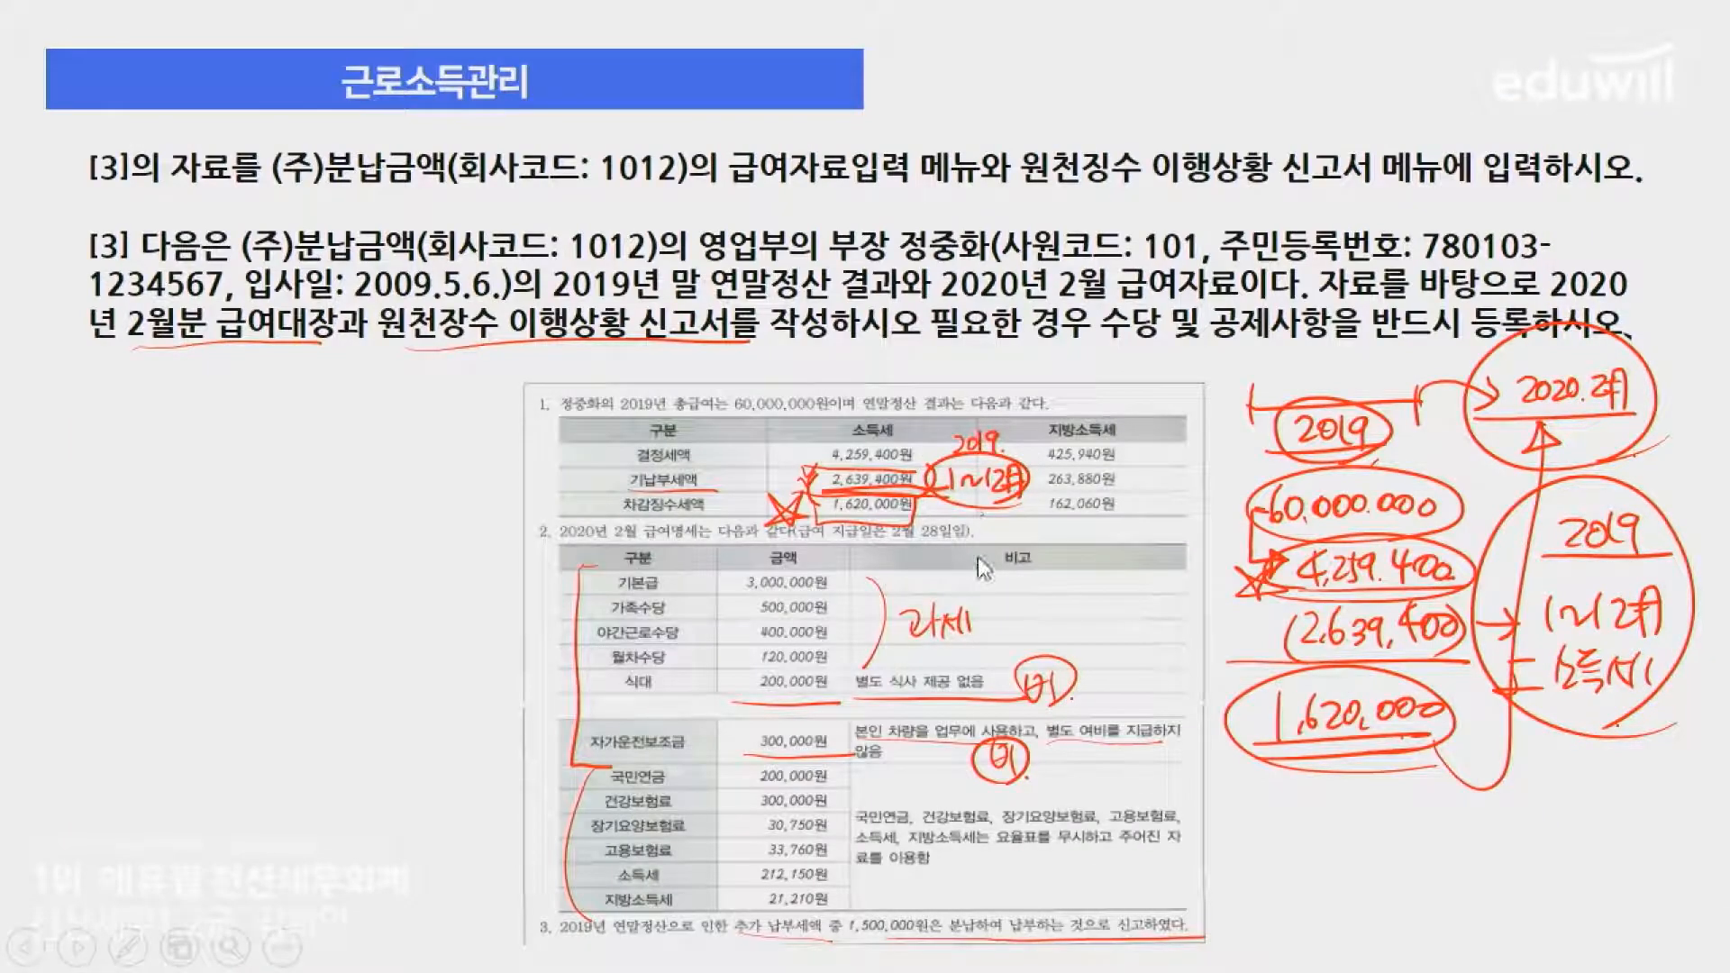
key("alt+Tab")
left_click(1321, 415)
left_click(1315, 397)
left_click(1310, 426)
left_click(1307, 398)
left_click(1310, 448)
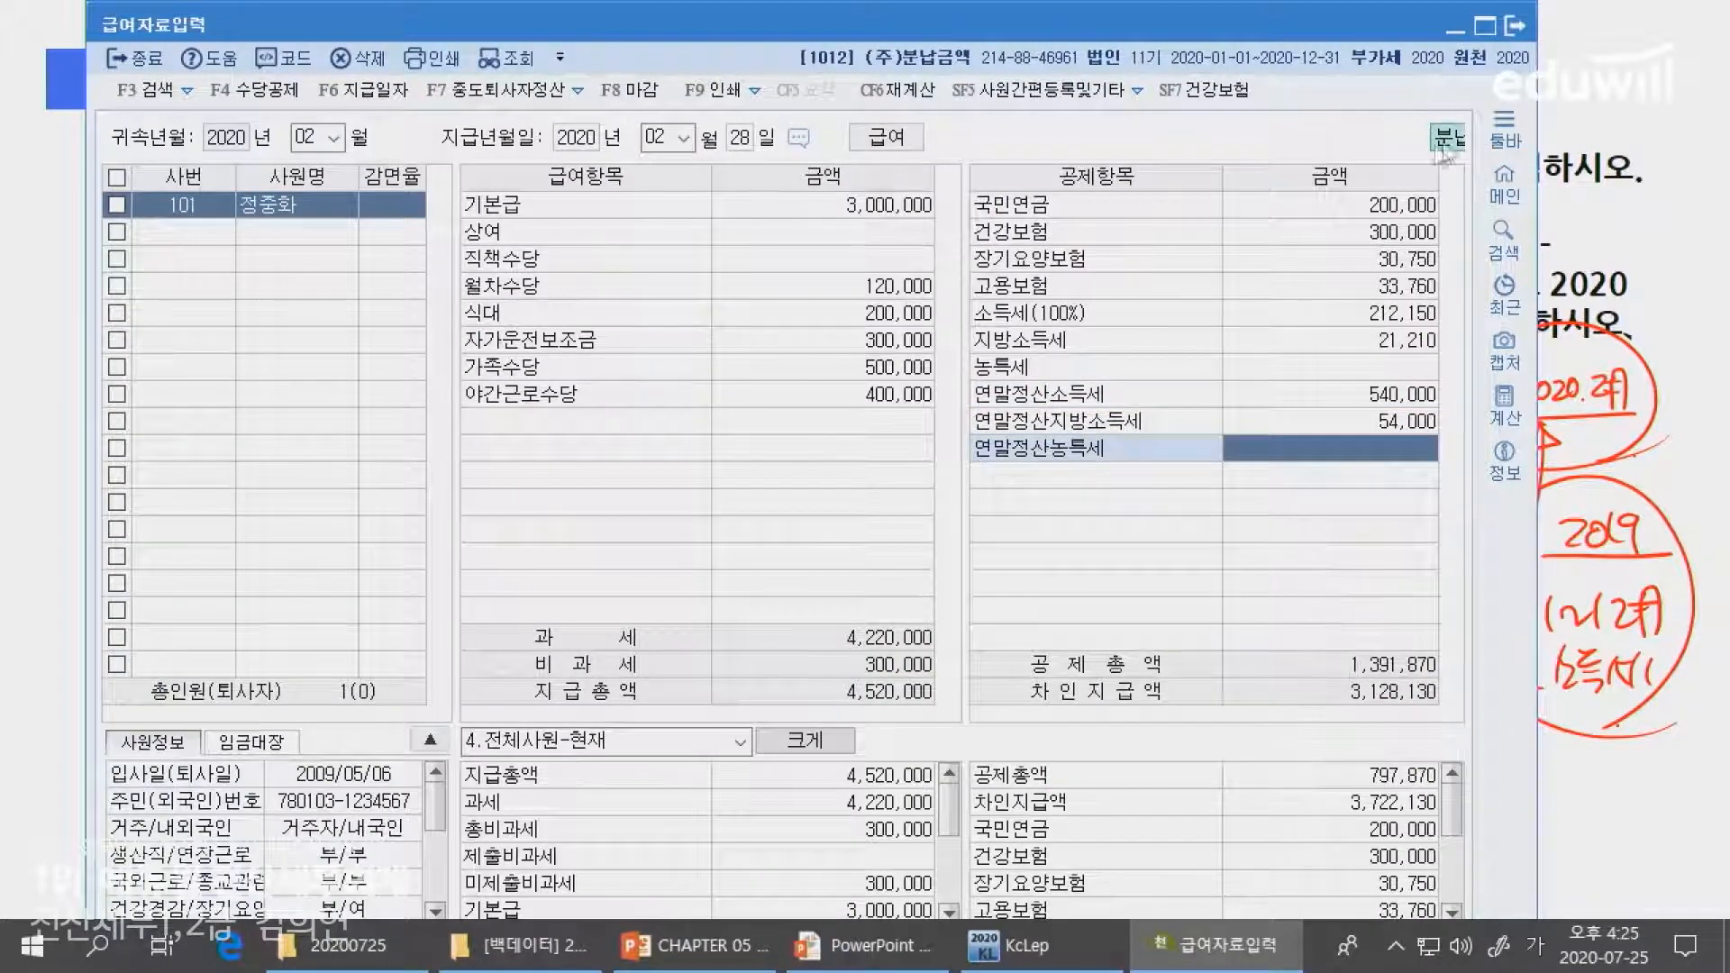
left_click(1317, 420)
key("Up")
left_click(1311, 424)
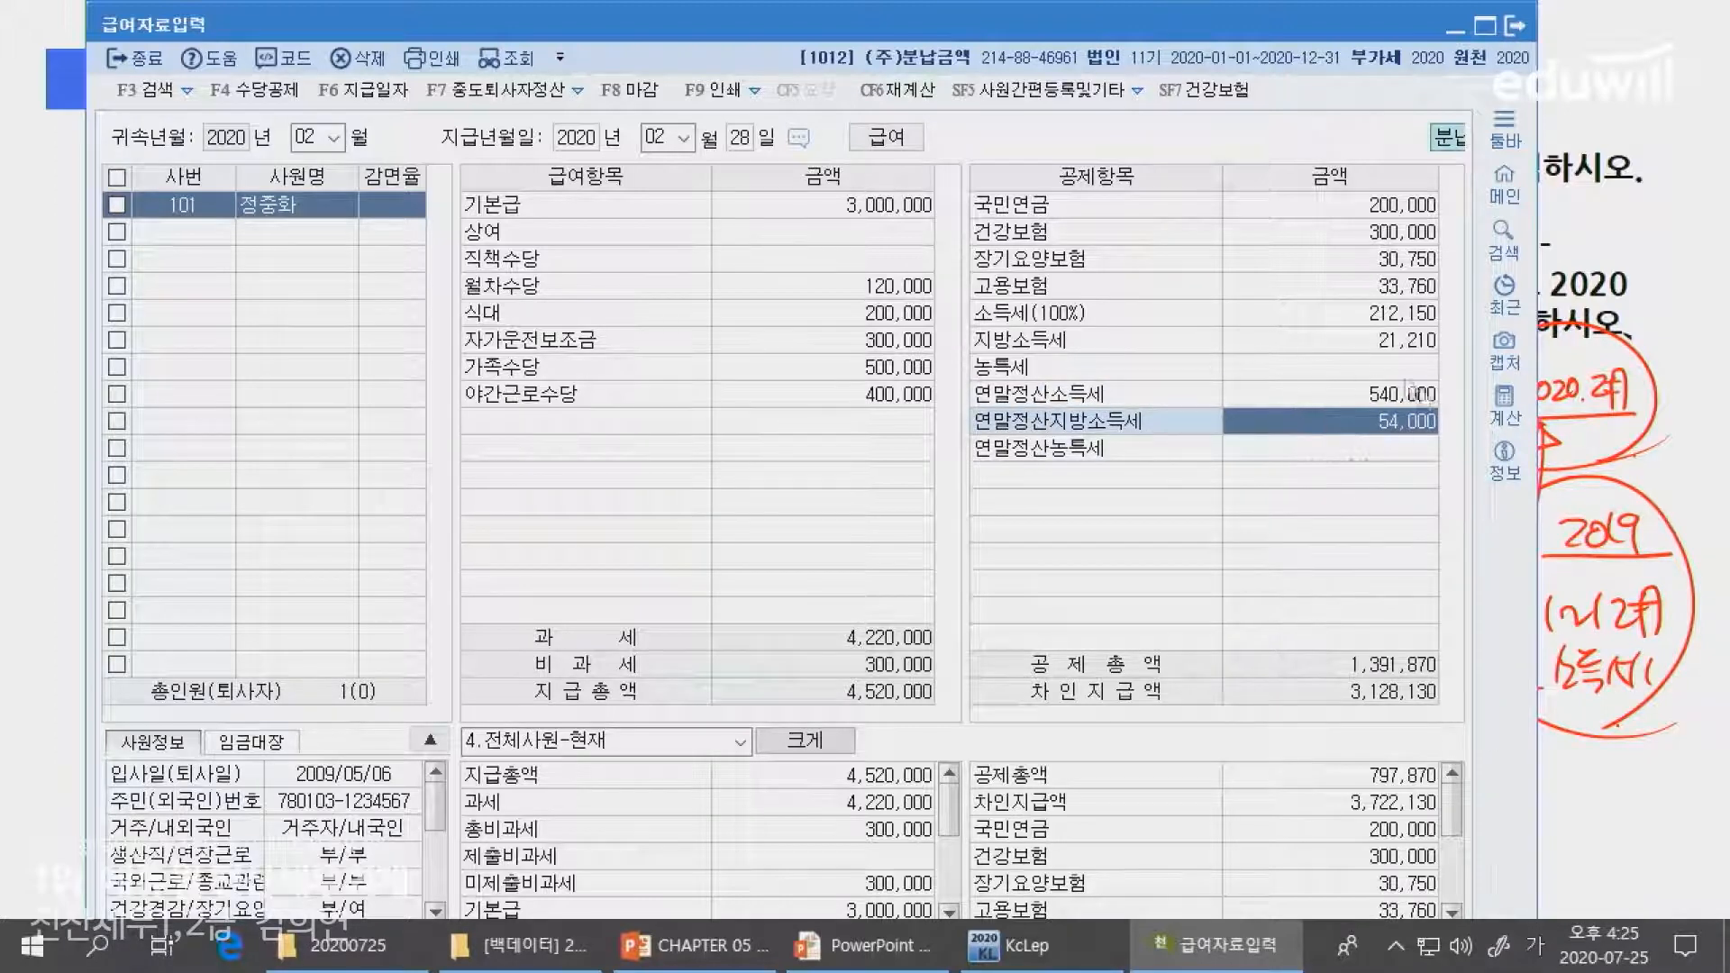
left_click(1056, 395)
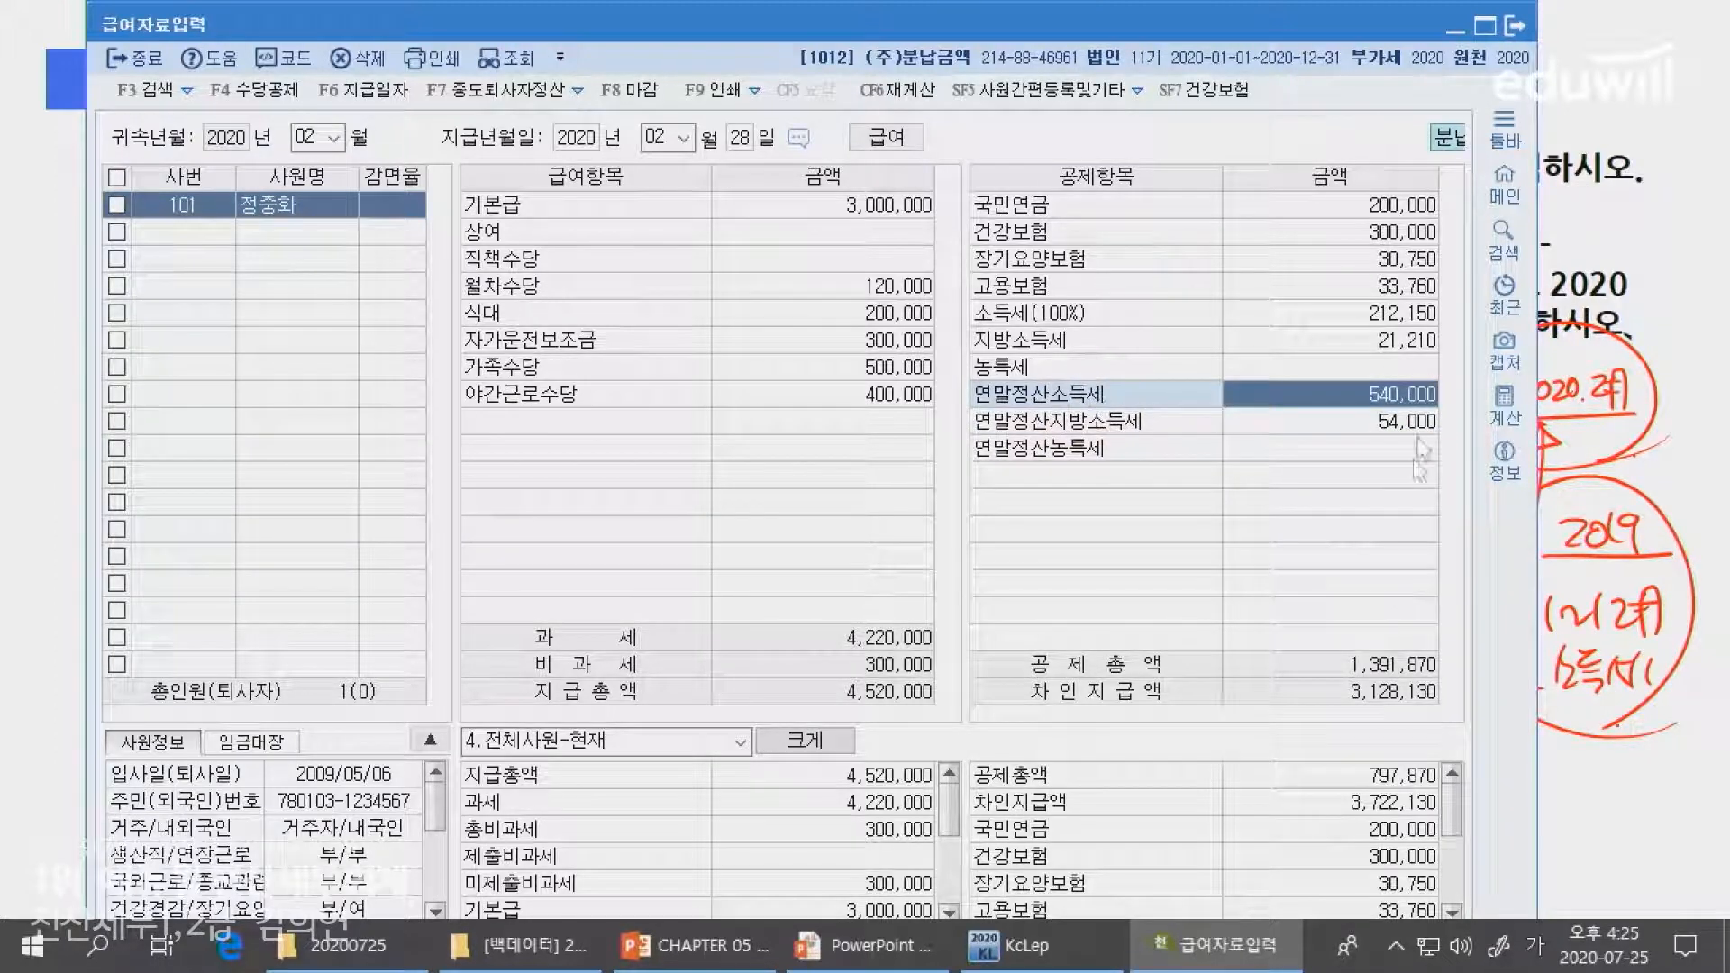
left_click(1106, 425)
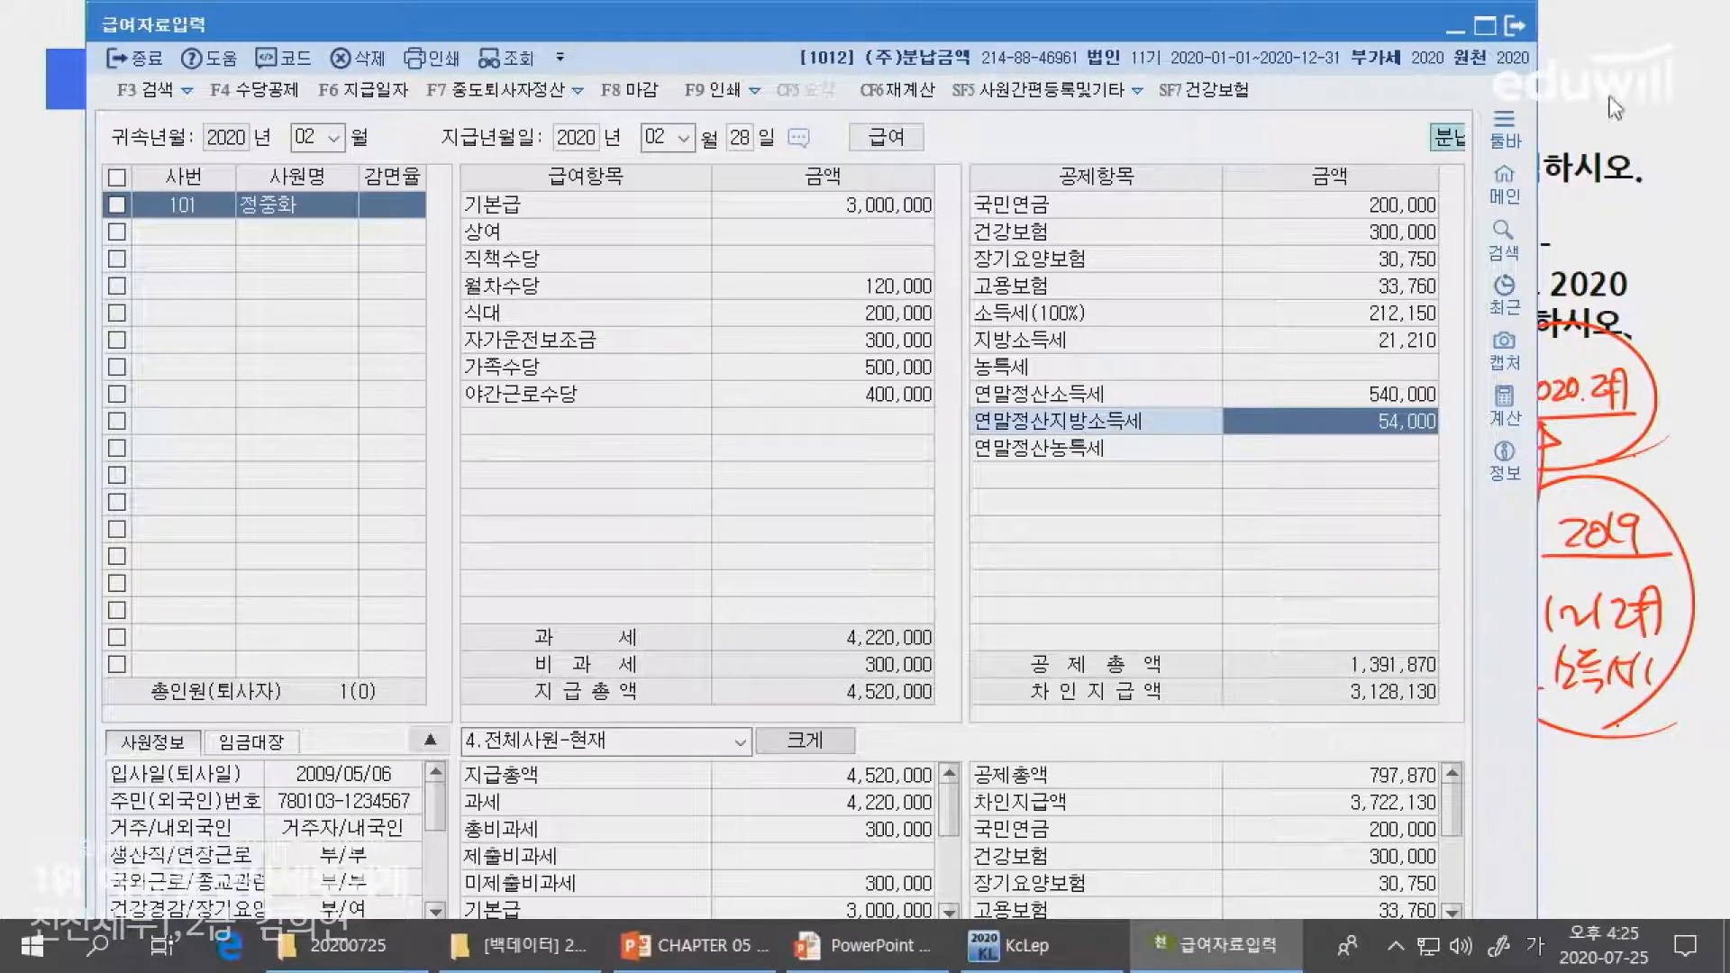
- Load the 원천징수이행상황신고서 for 귀속기간 and 지급기간 2020년 2월 as 1.정기신고, applying instalment payment to the 연말정산(A04) additional tax
left_click(1456, 30)
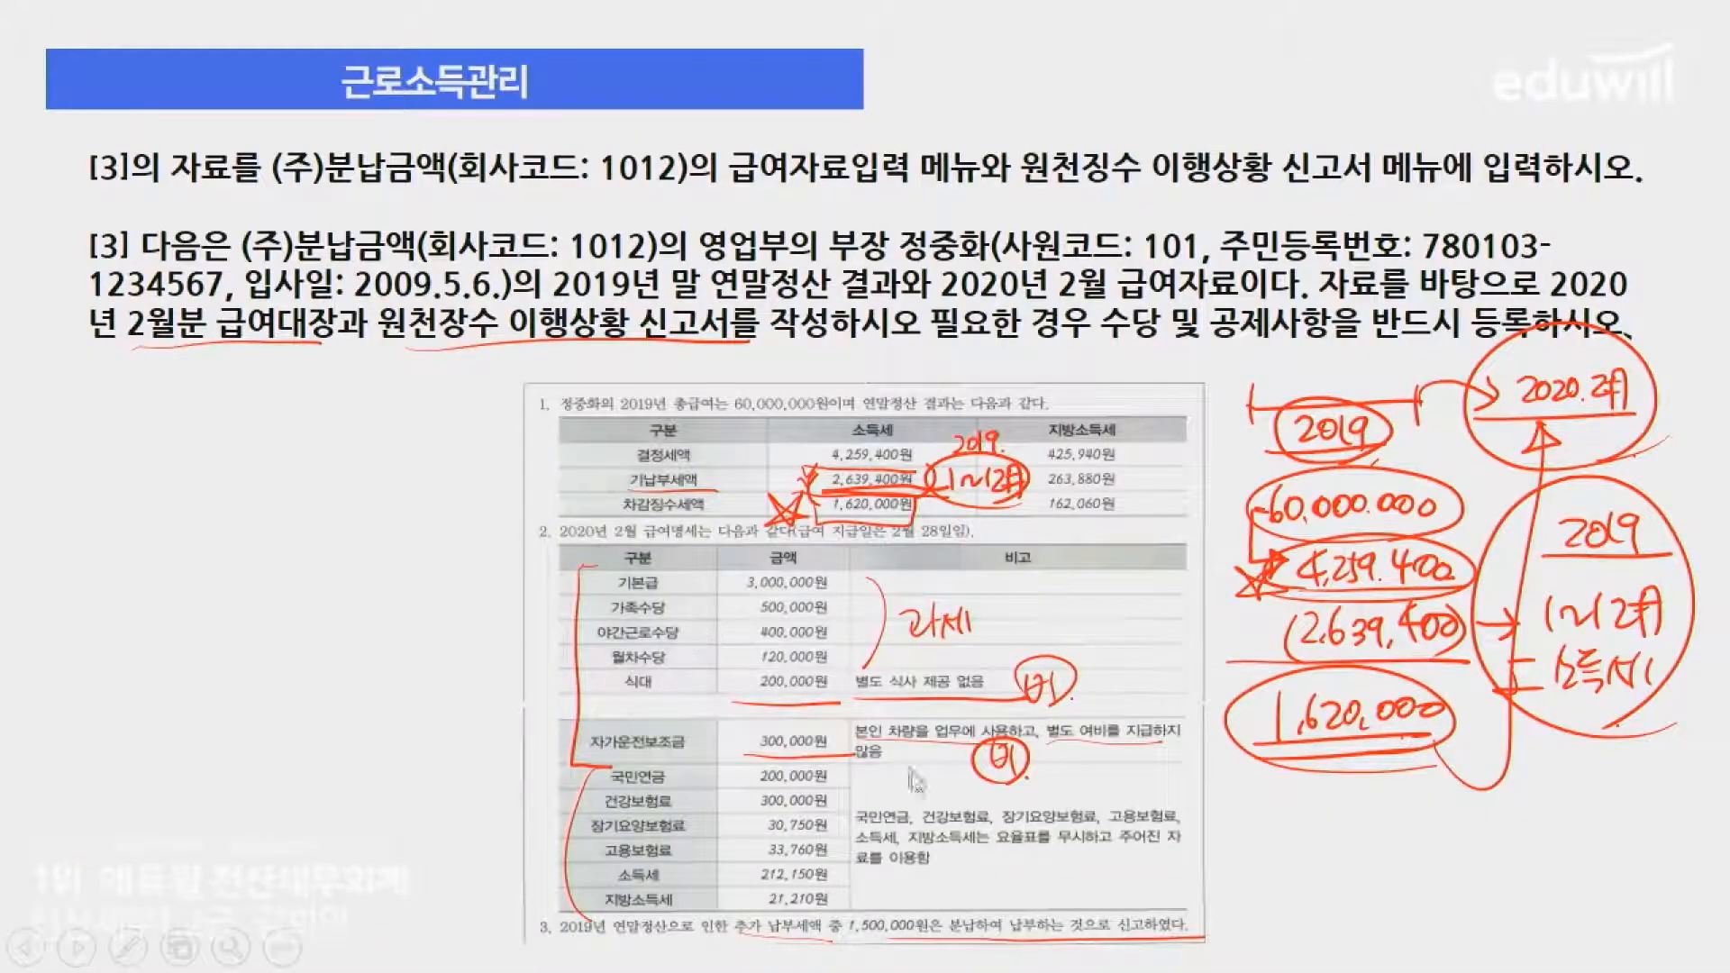
key("alt+Tab")
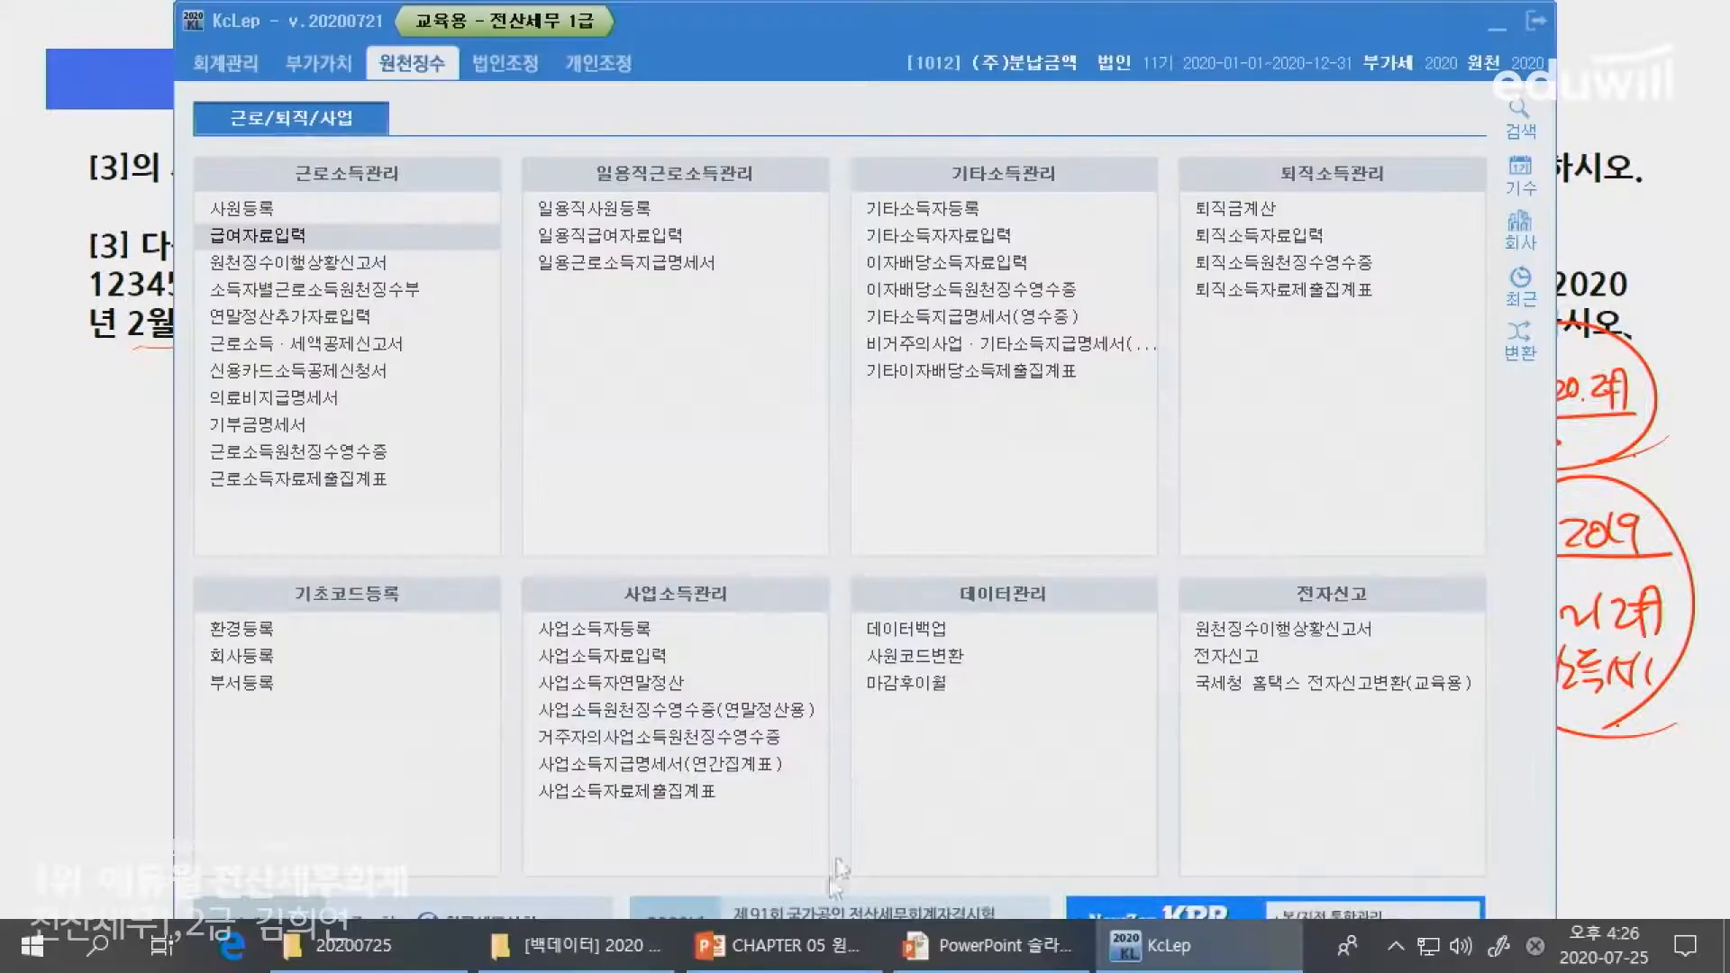
left_click(361, 259)
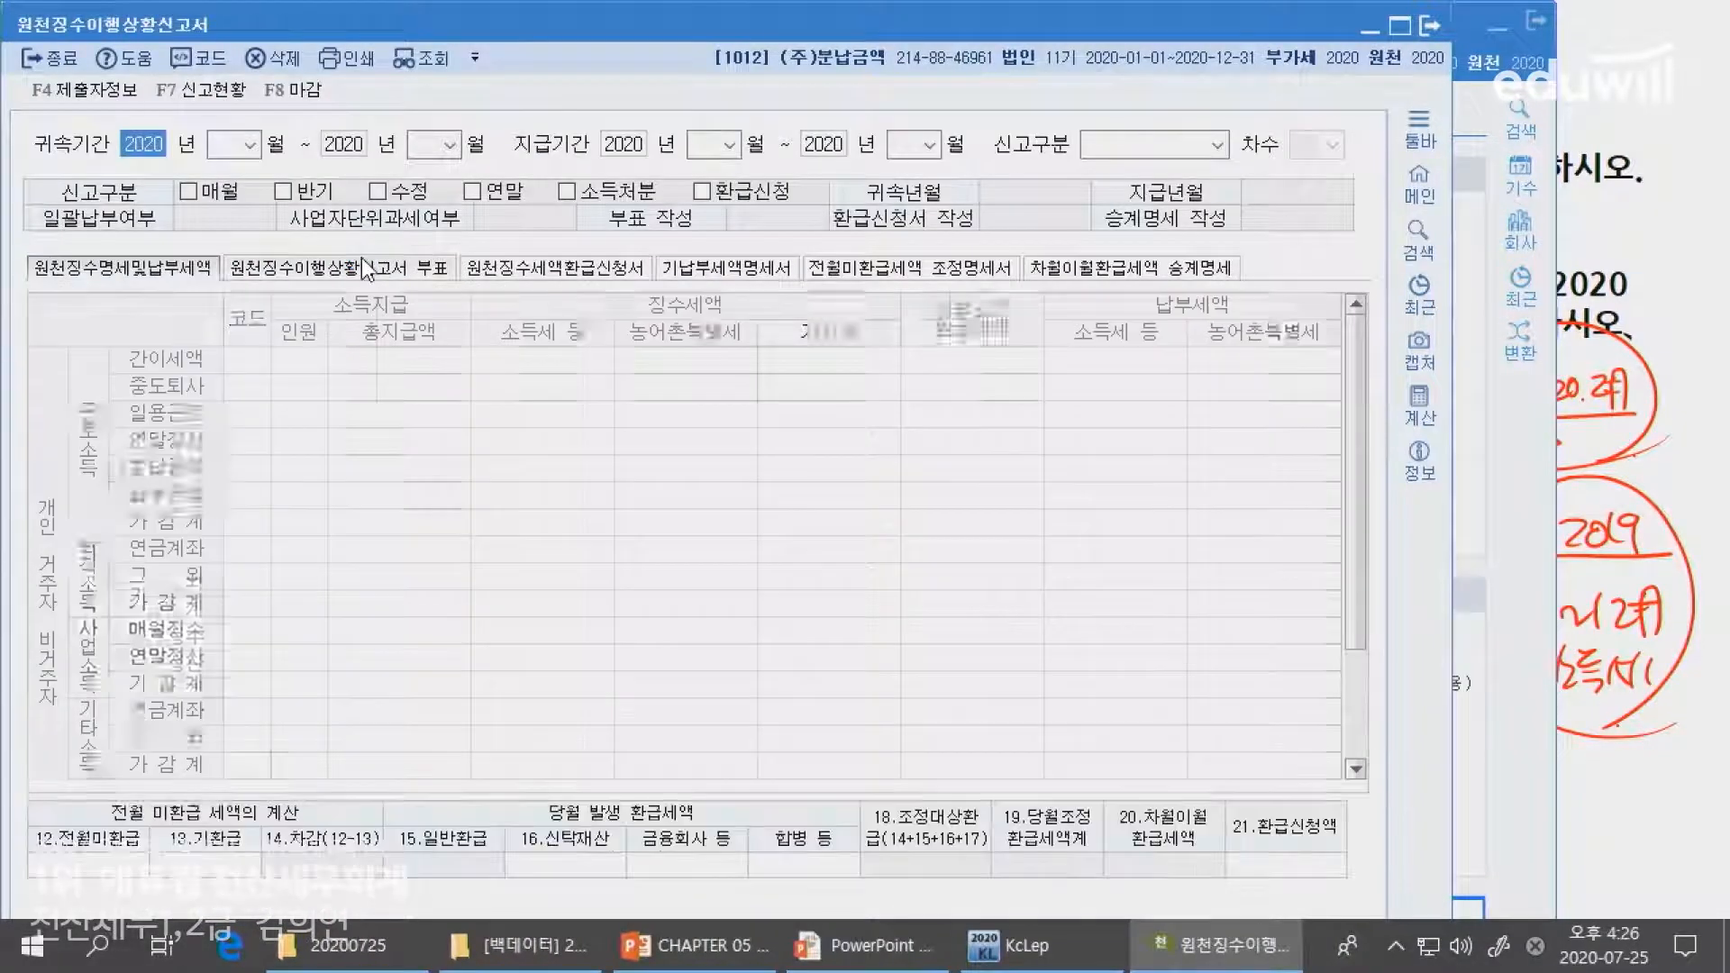
type("2")
key("Return")
key("Return")
key("Return")
key("Return")
key("Return")
key("Return")
key("Return")
key("Return")
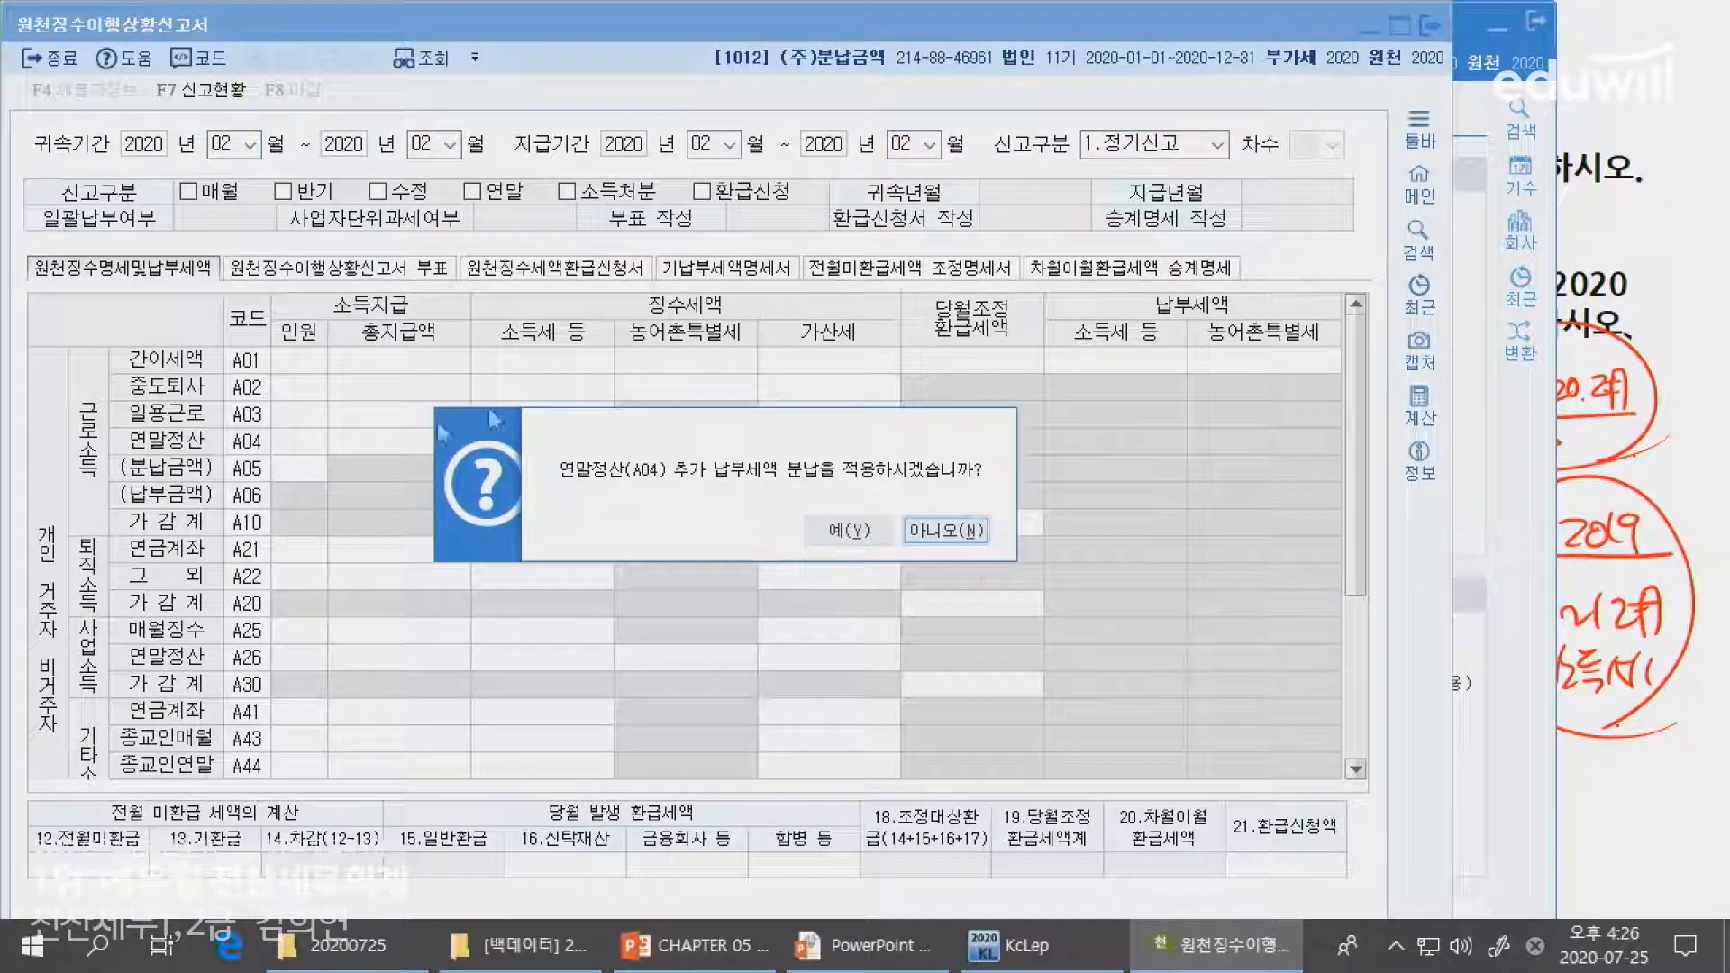
left_click(819, 528)
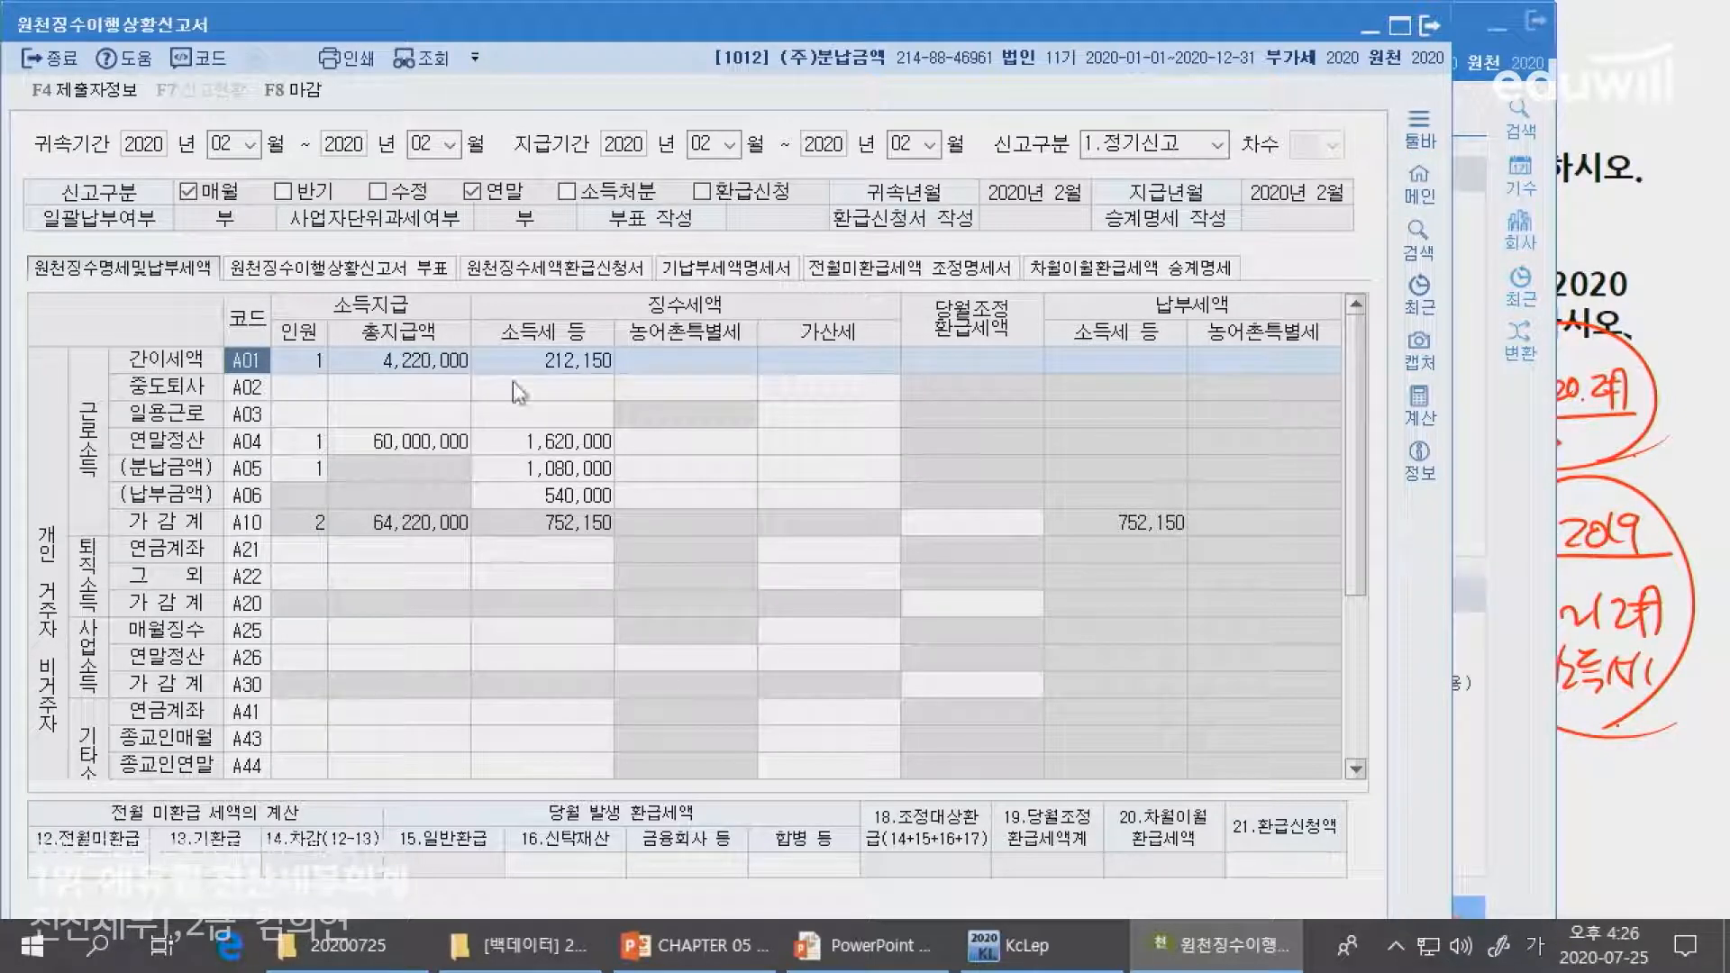
- Check the return's 간이세액(A01) total payment and income tax against the taxable and non-taxable totals in the February 2020 payroll
left_click(441, 365)
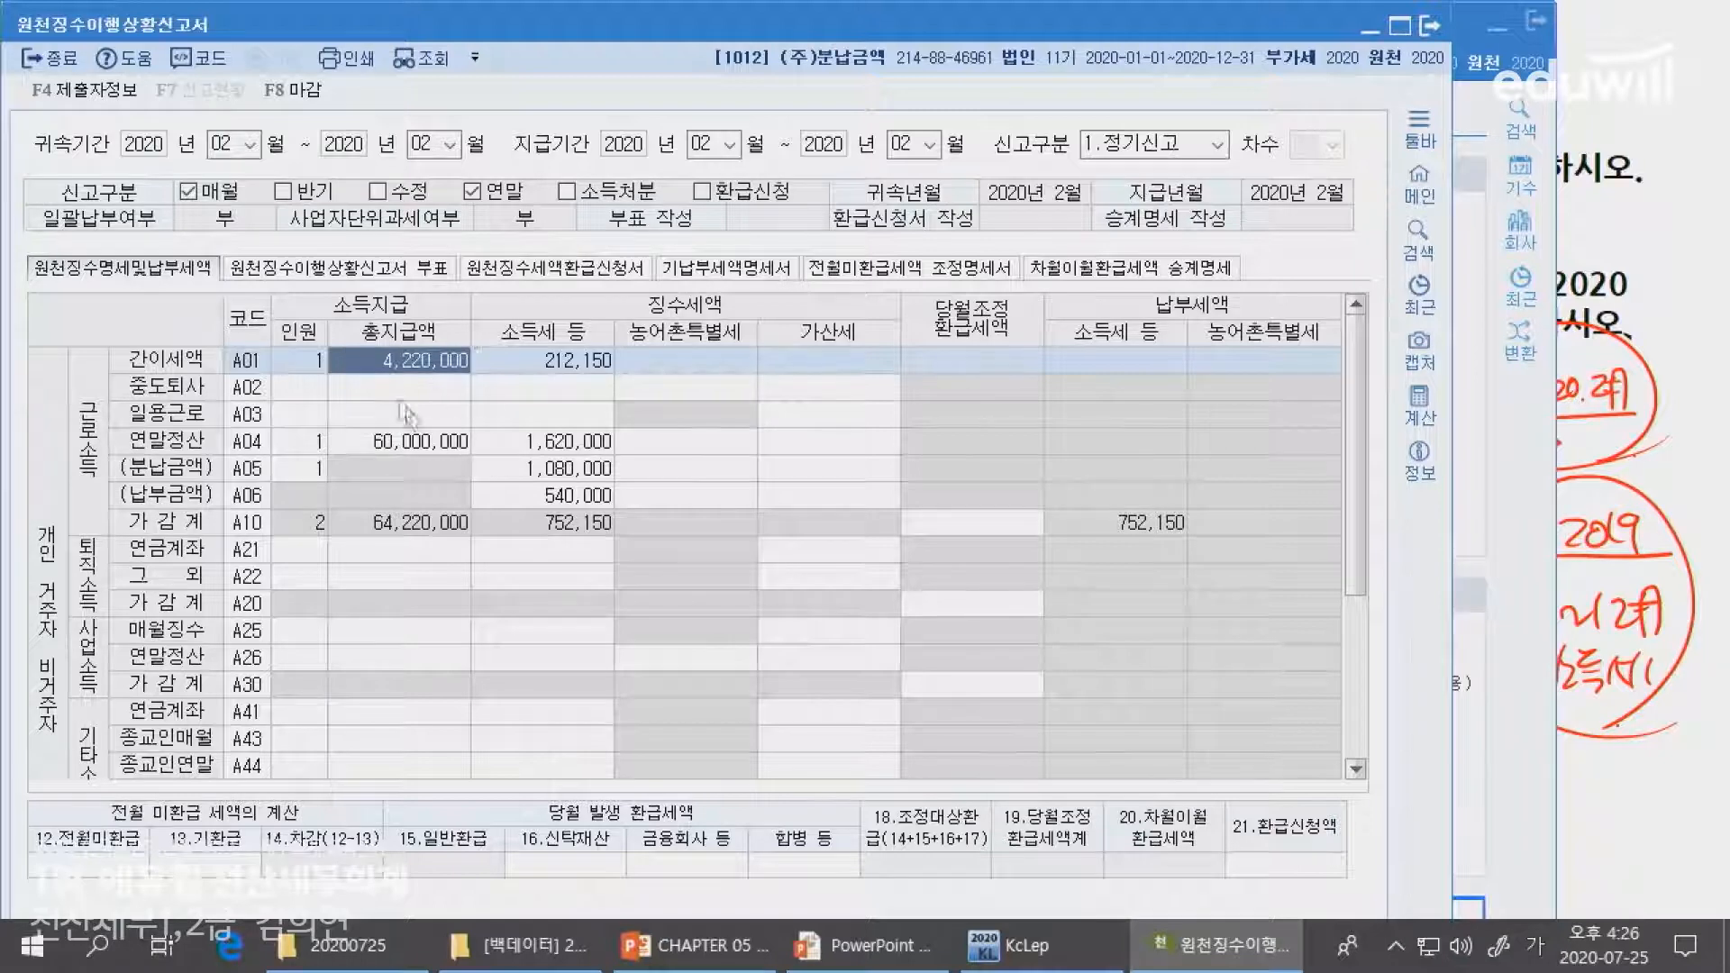
left_click(527, 362)
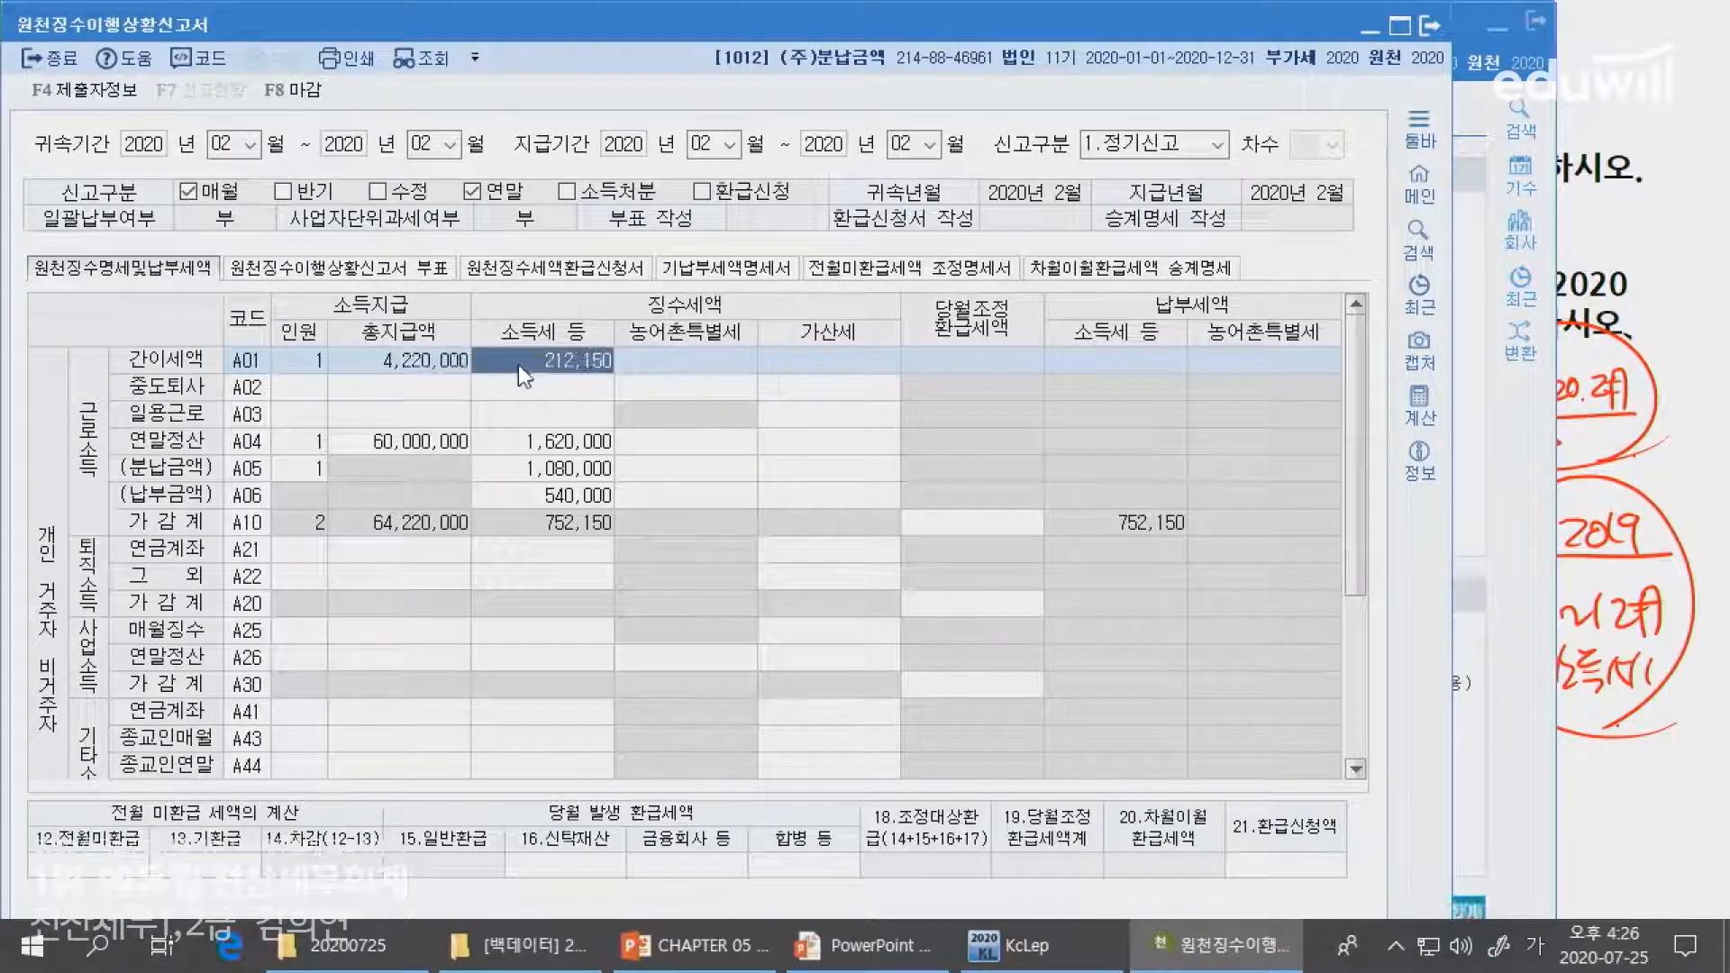
key("alt+Tab")
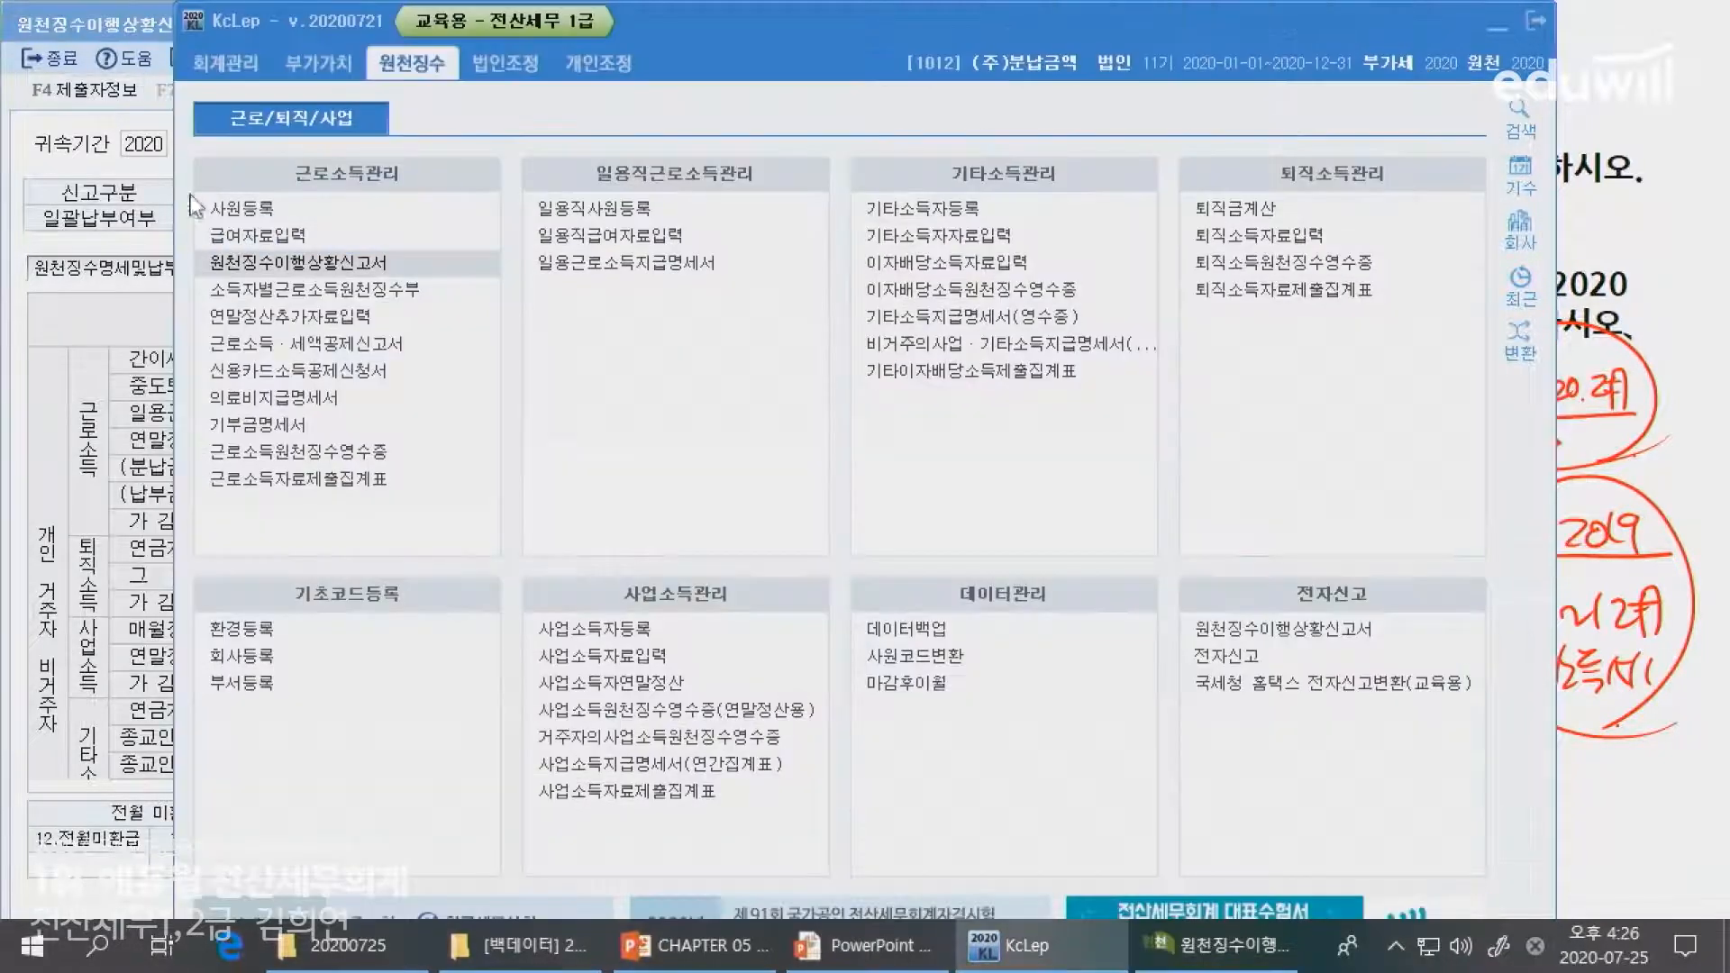
left_click(273, 236)
type("2")
key("Return")
key("Return")
key("Return")
key("Return")
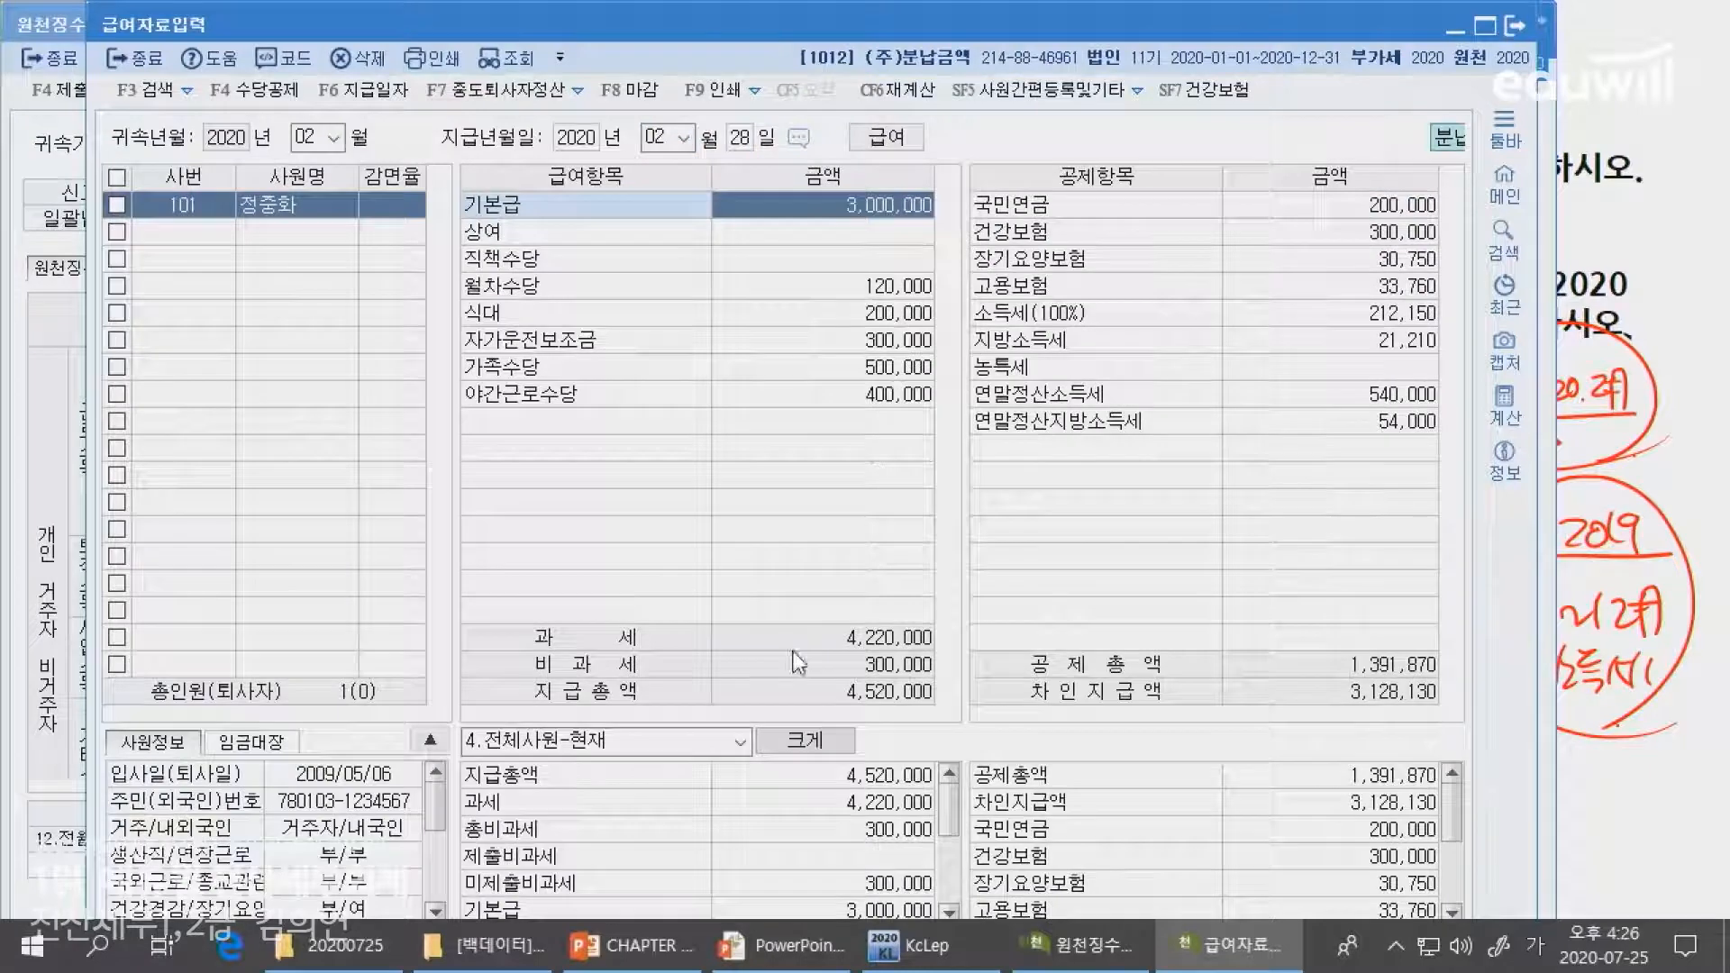
left_click(904, 668)
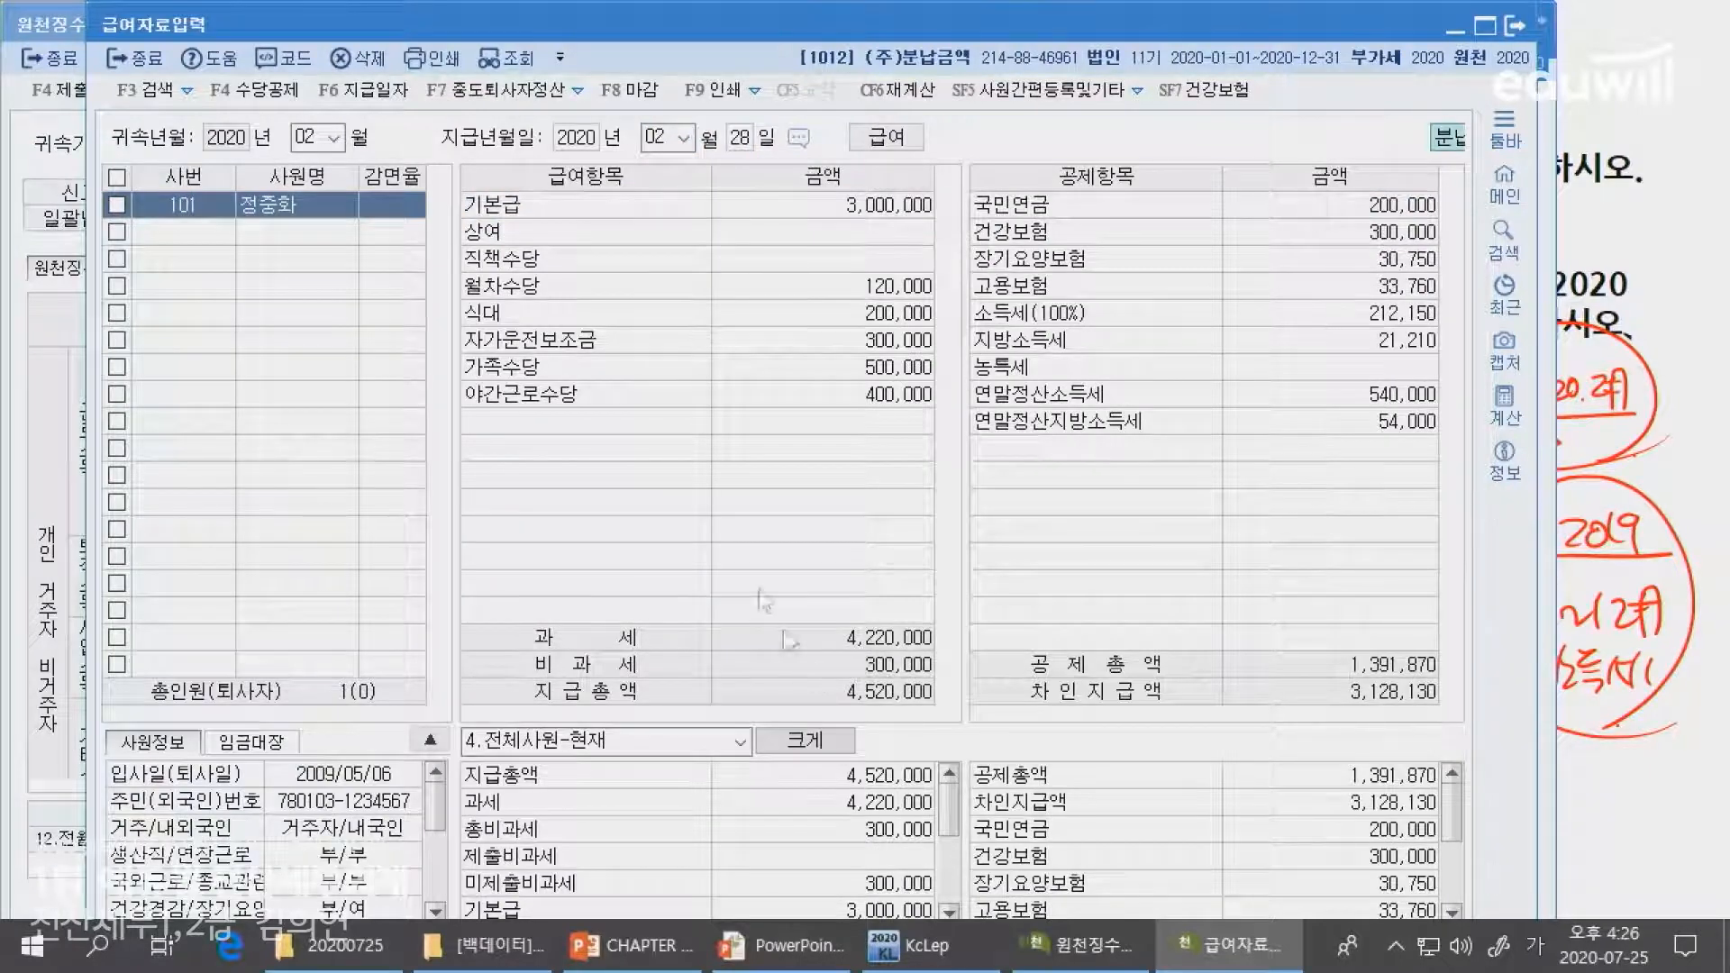
- Compare the payroll's 자가운전보조금 and 과세/비과세 totals with the 총지급액 of 간이세액(A01) in the withholding return
left_click(712, 316)
left_click(746, 344)
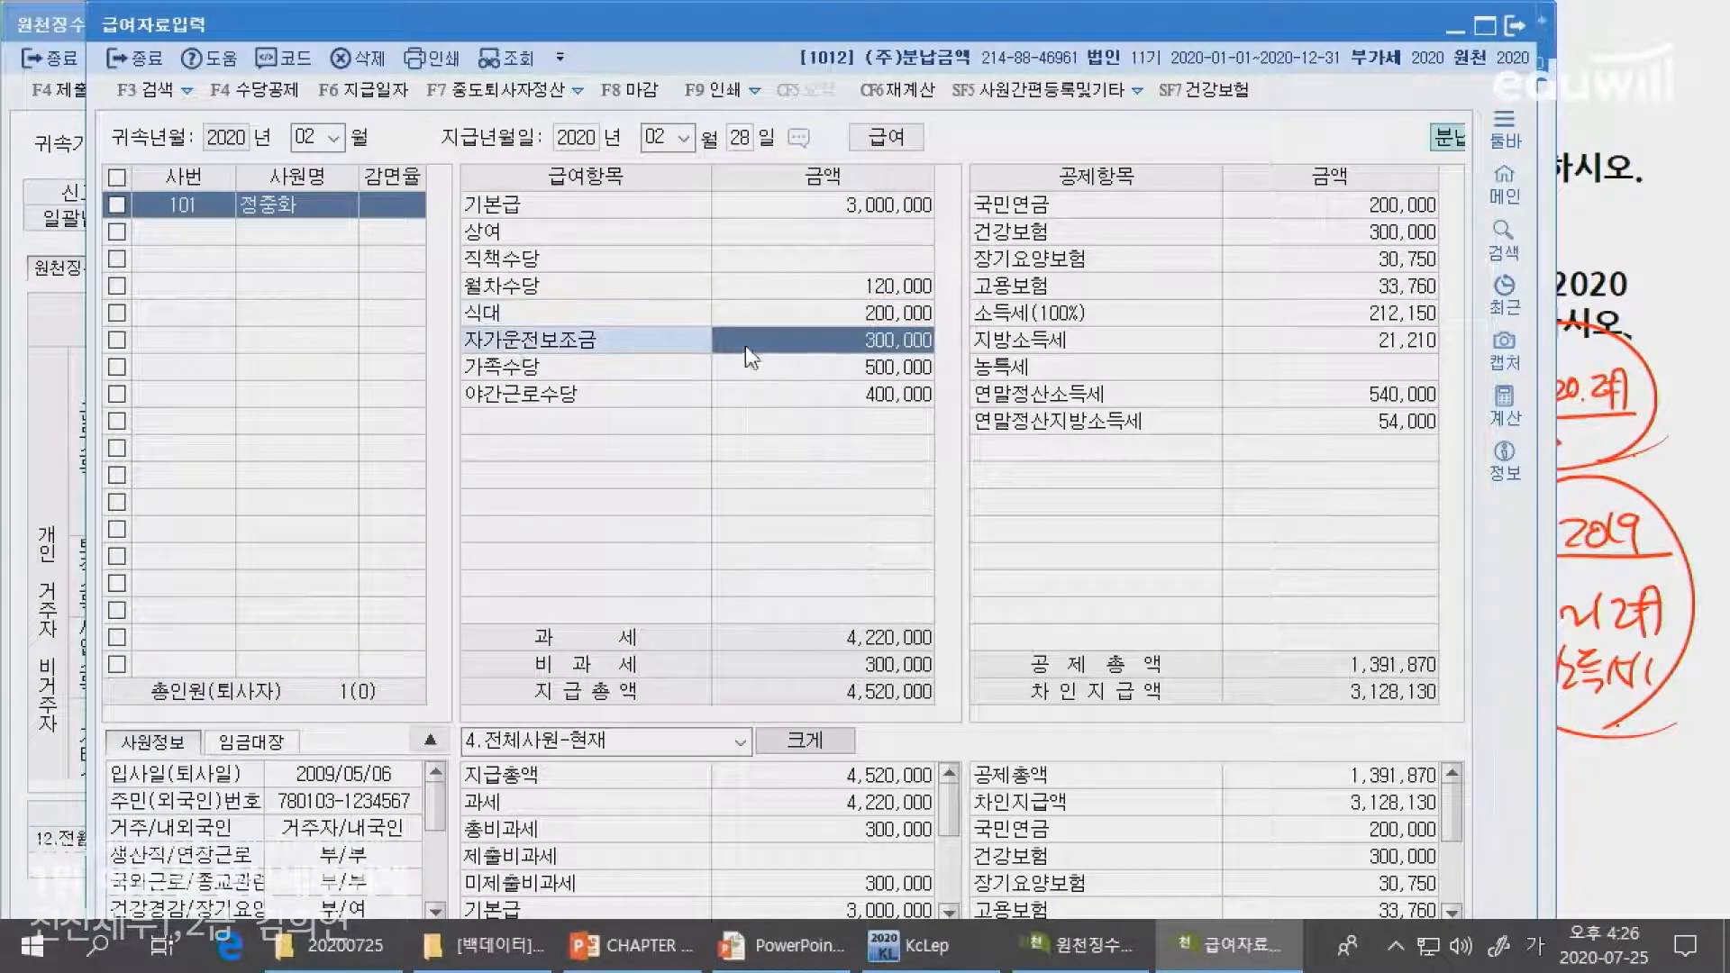
left_click(69, 380)
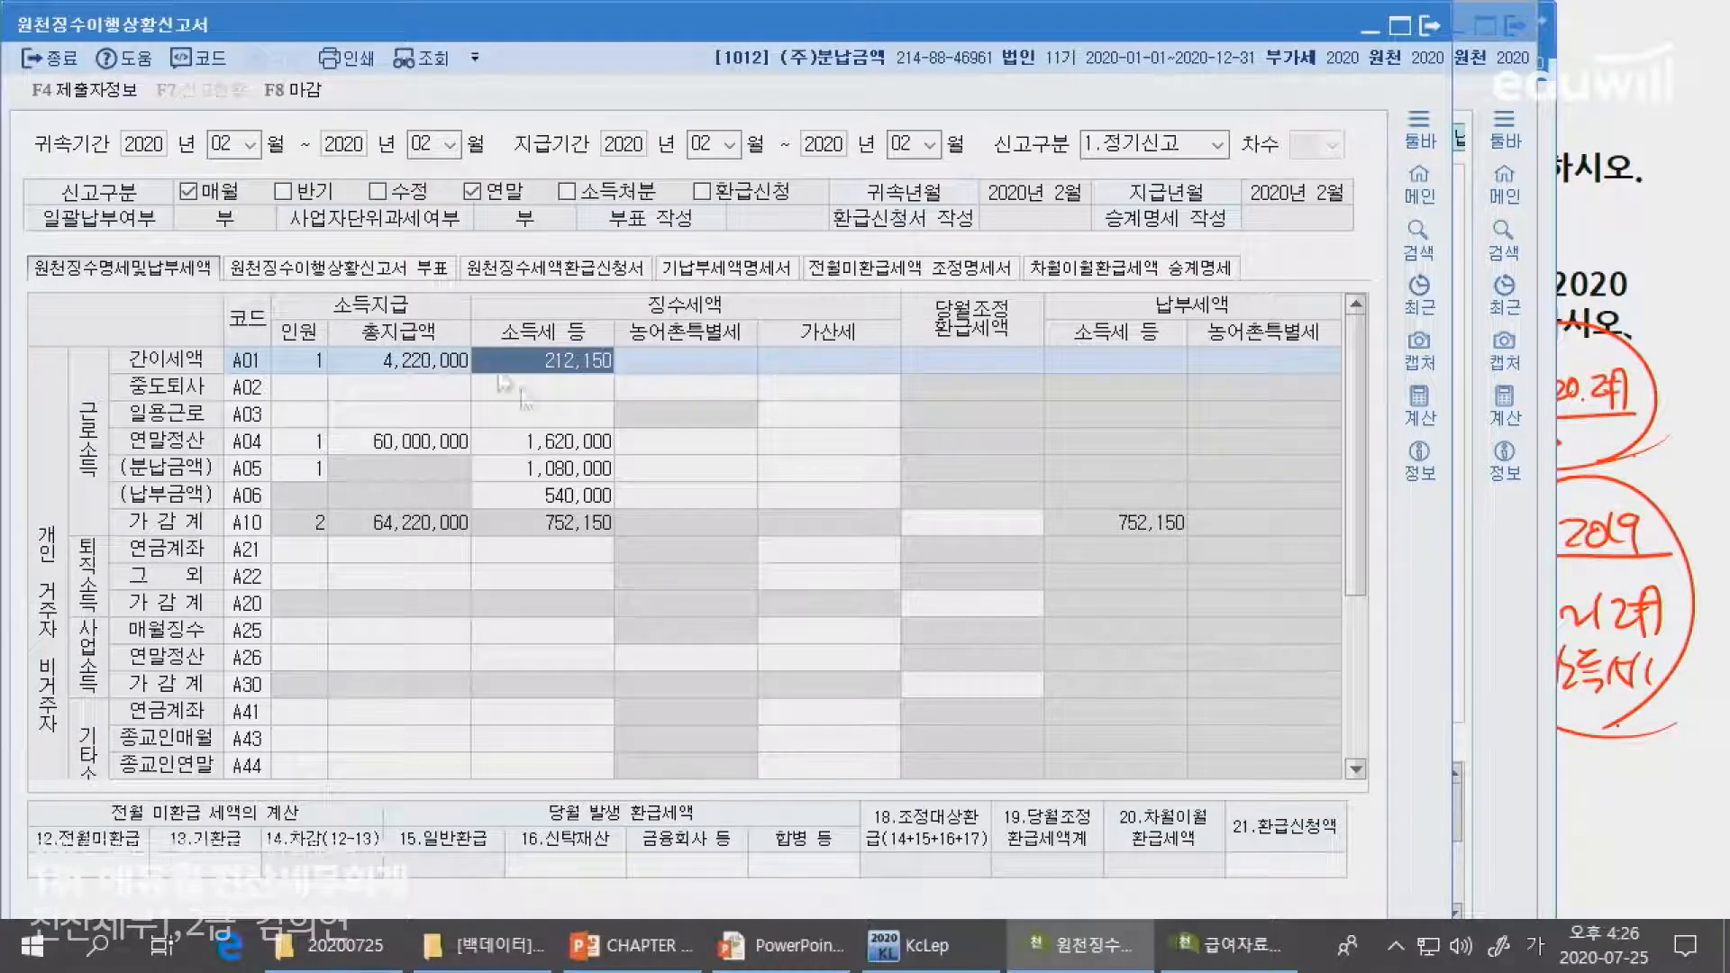
left_click(429, 367)
key("alt+Tab")
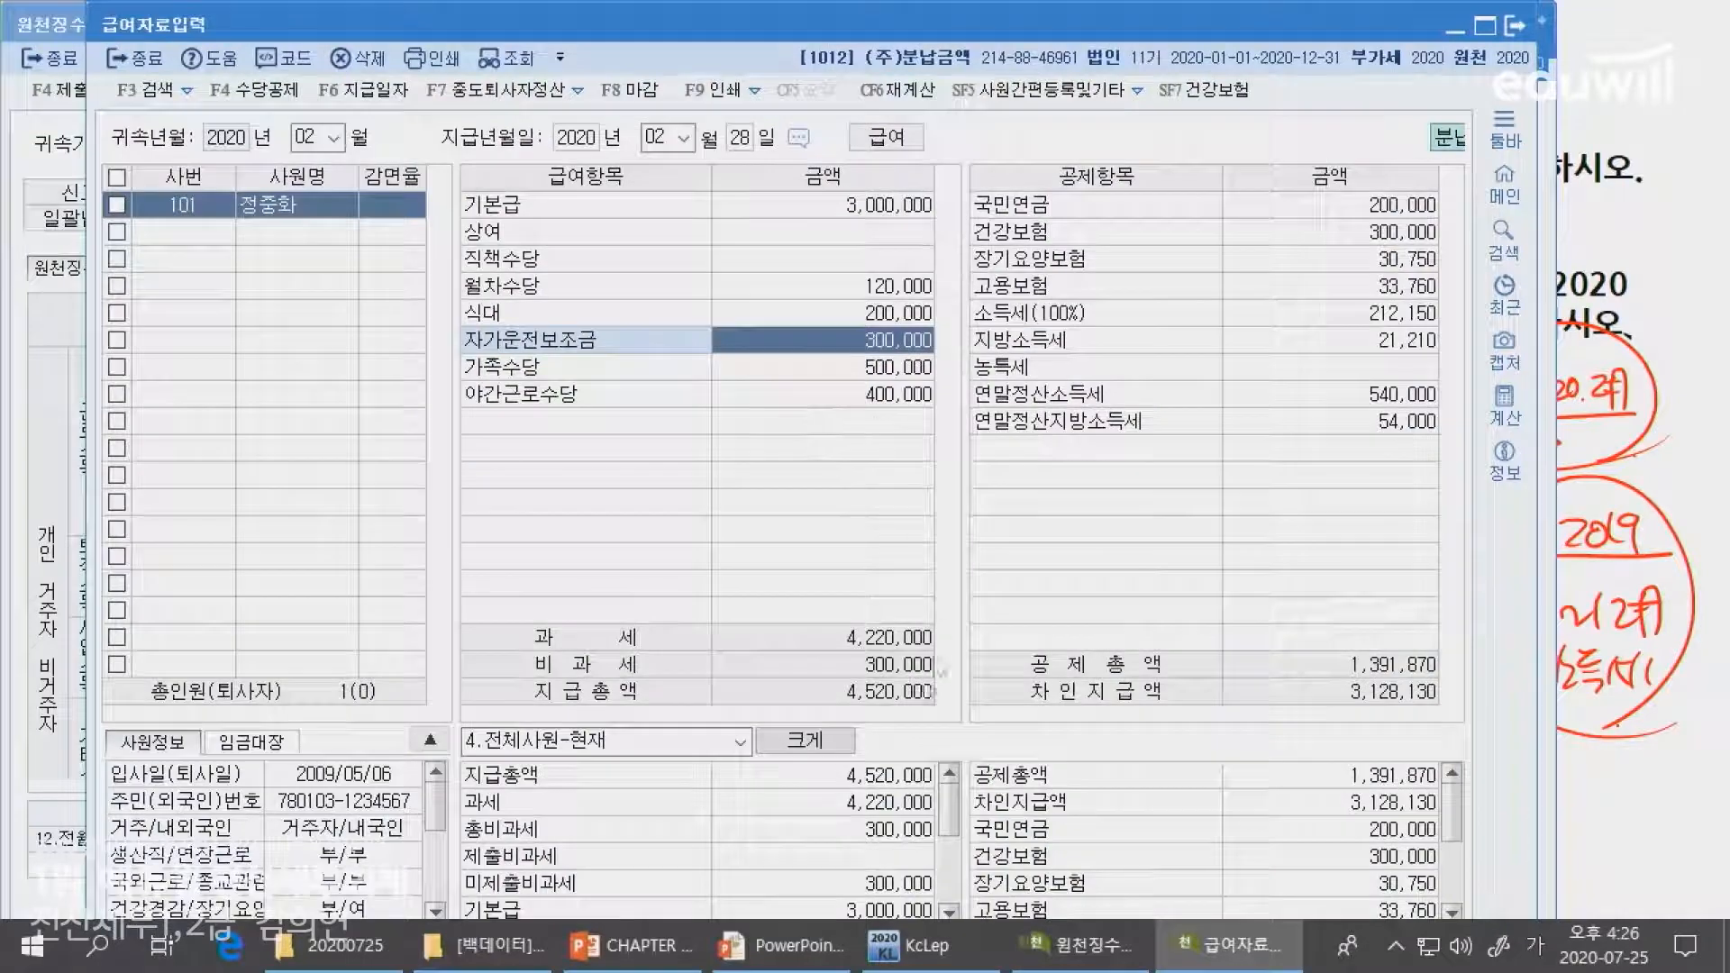
left_click(877, 650)
left_click(56, 442)
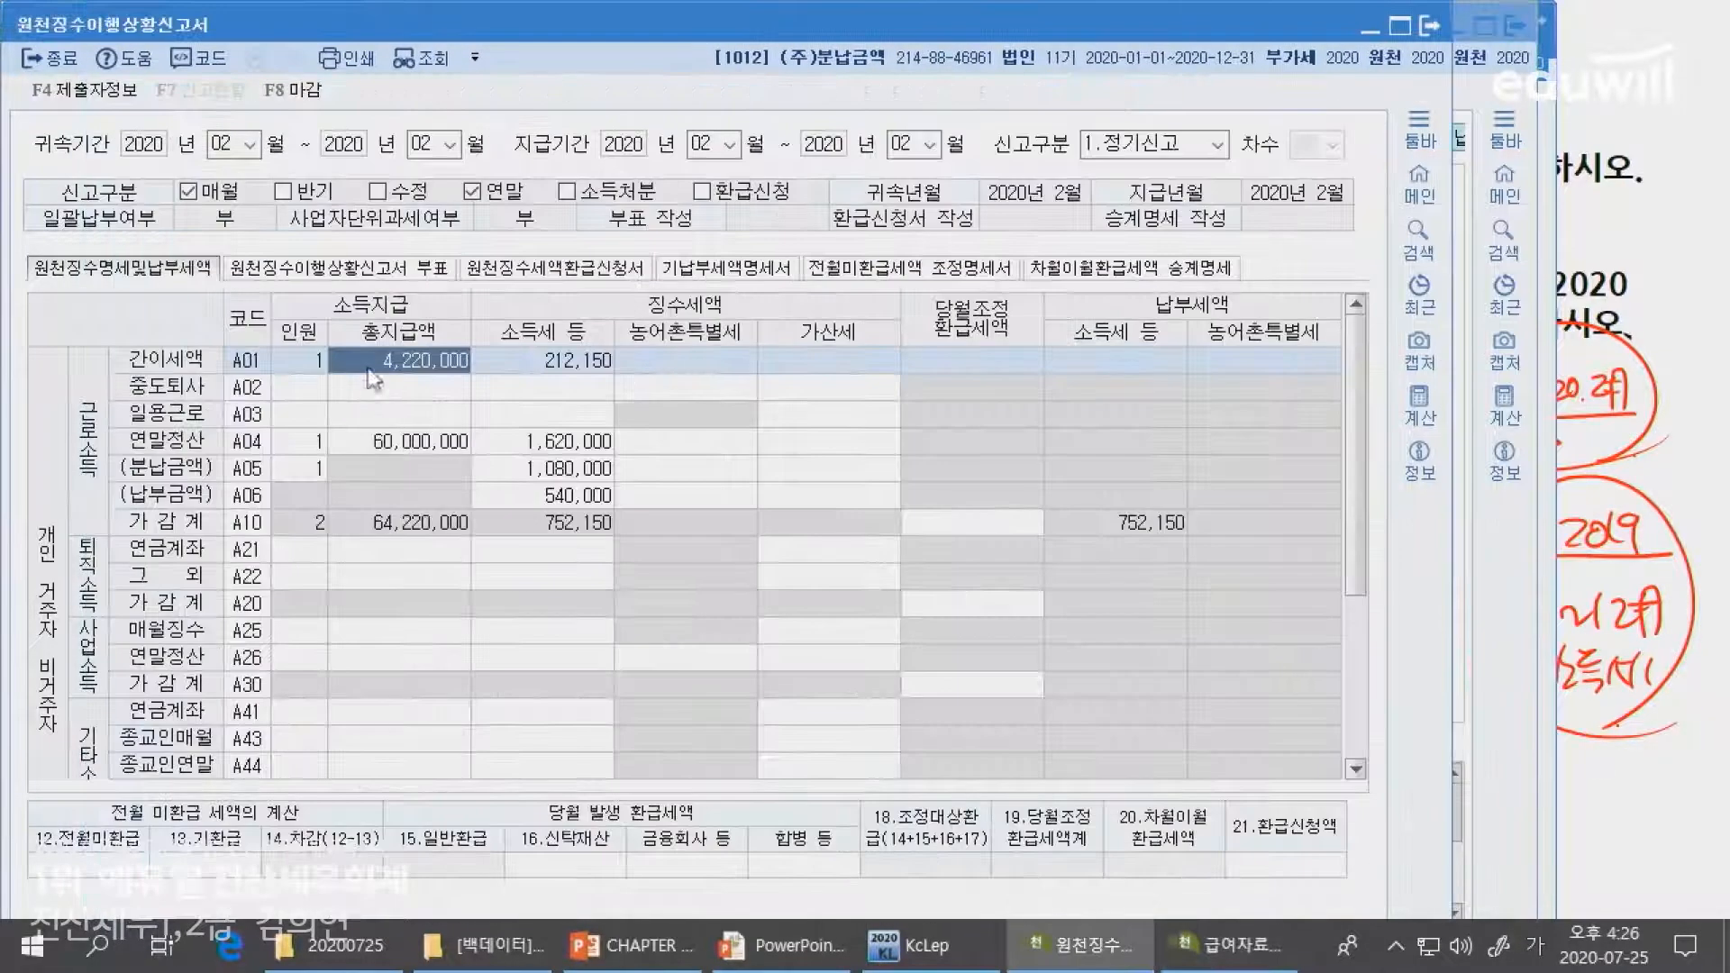
- Compare the A01 income tax in the return with employee 101's 소득세 deduction in the February payroll
left_click(590, 372)
key("alt+Tab")
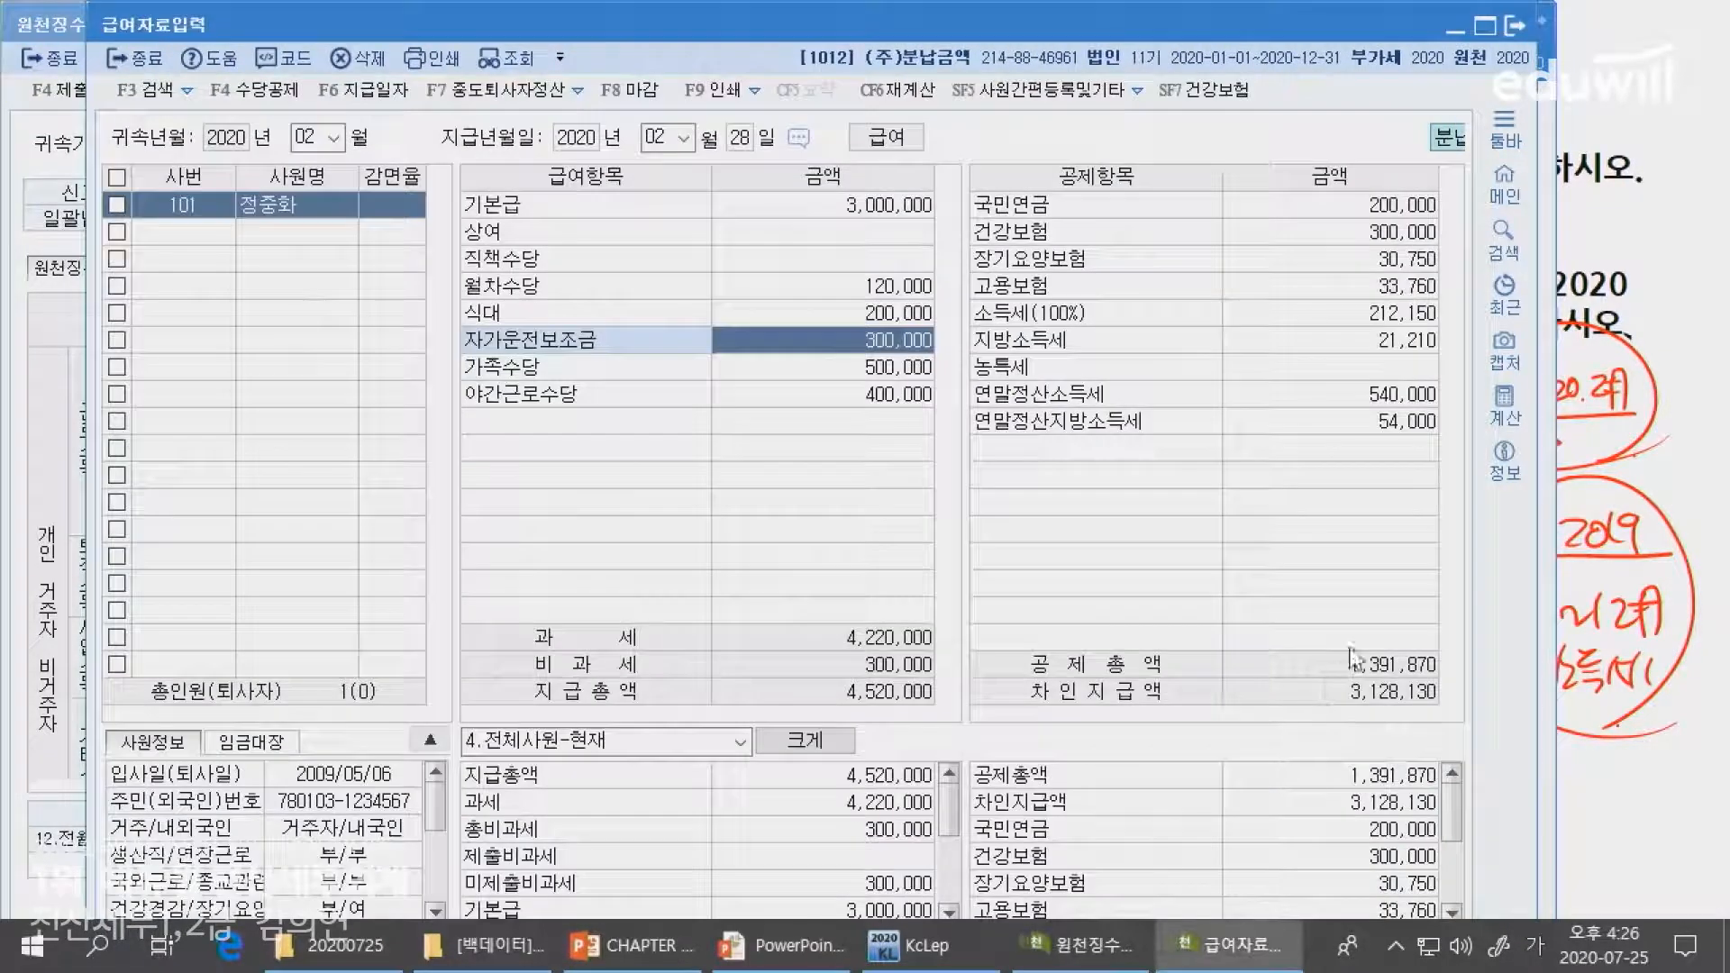
left_click(1379, 345)
left_click(1379, 314)
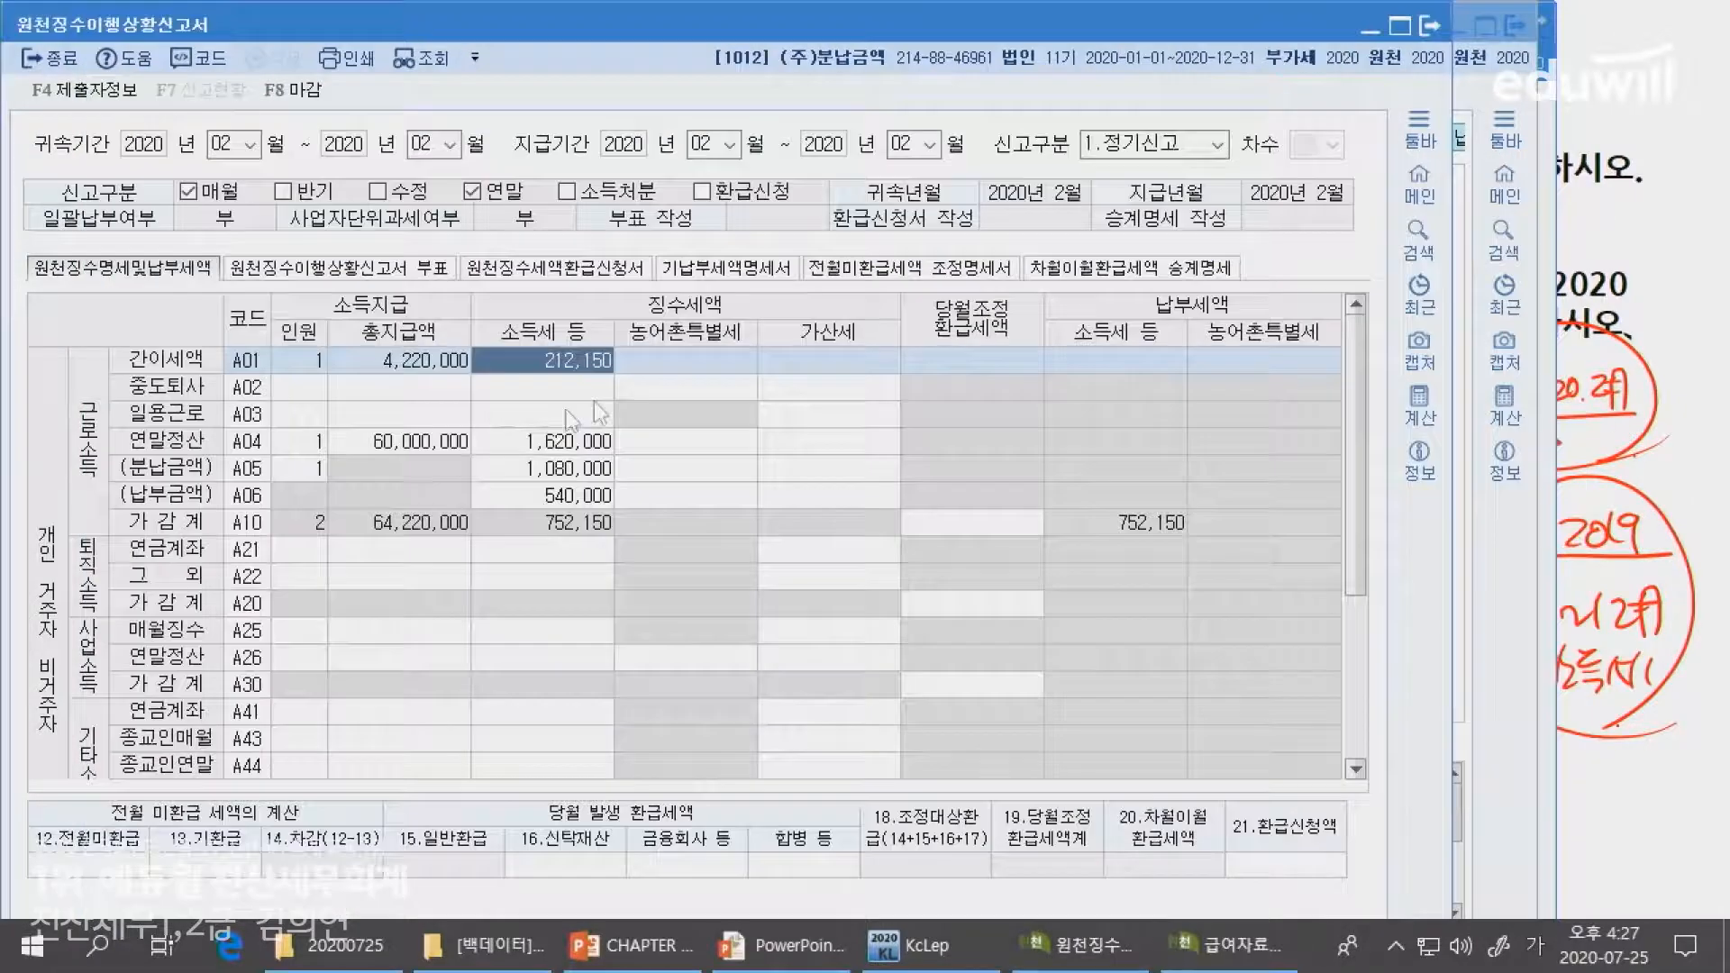
key("alt+Tab")
- Check the return's 연말정산(A04) payment and tax, along with its 납부금액(A06) and 분납금액(A05)
left_click(360, 443)
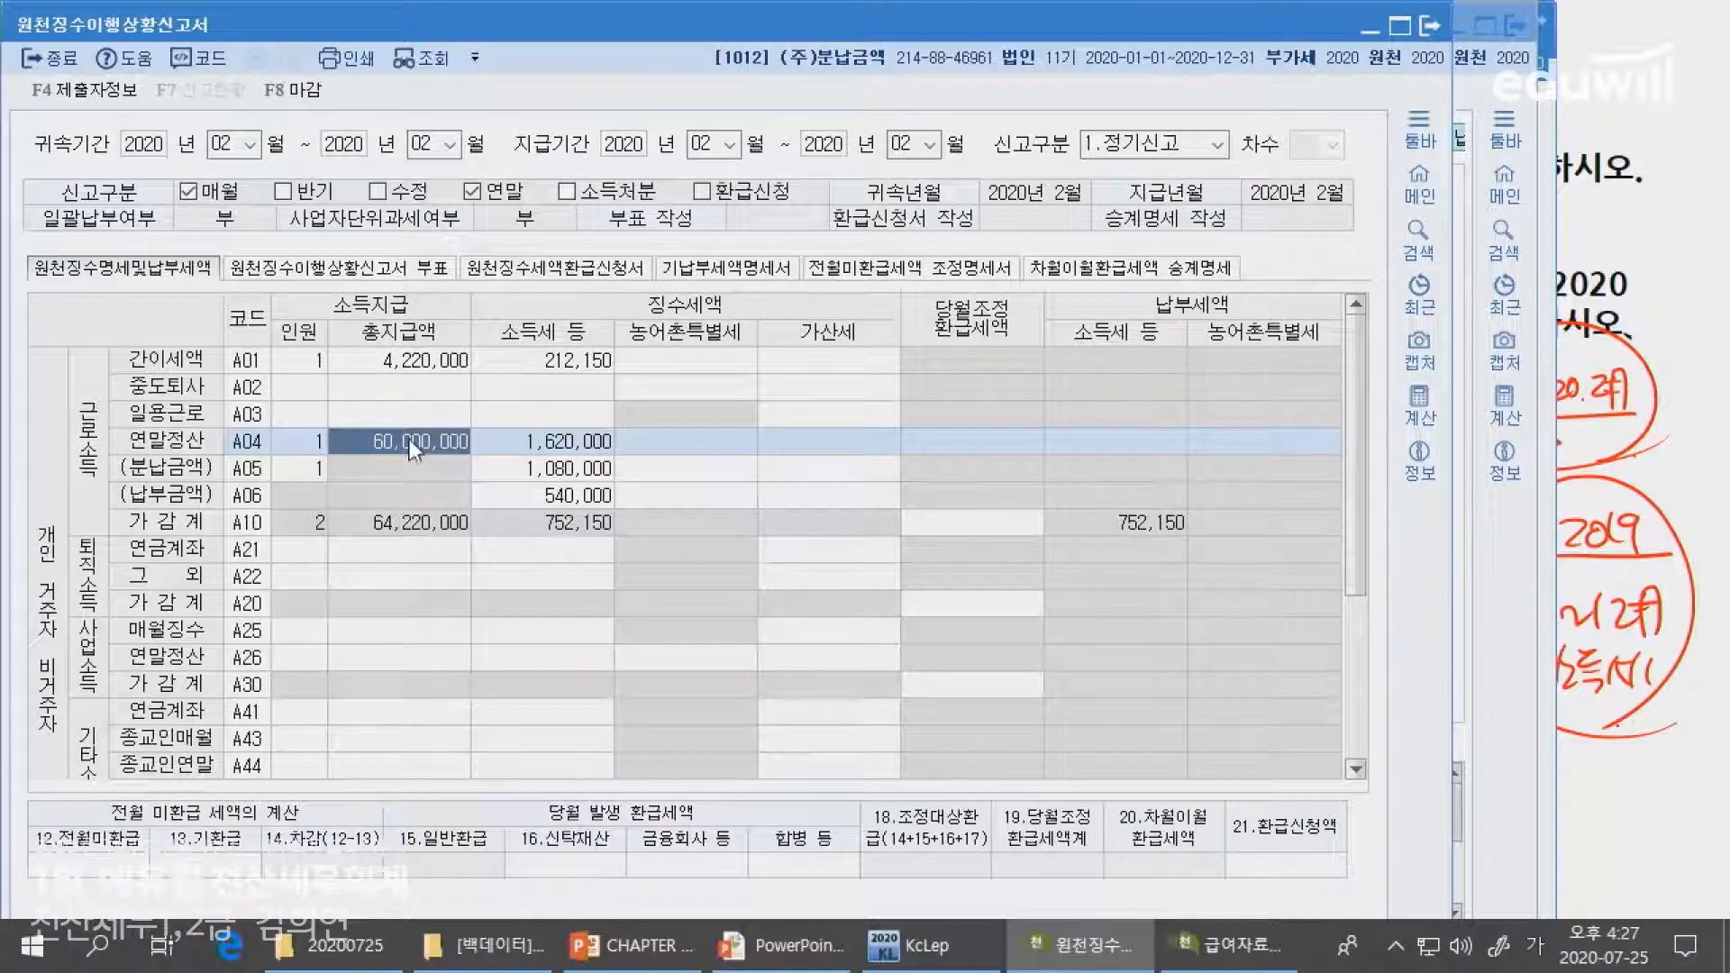
left_click(555, 446)
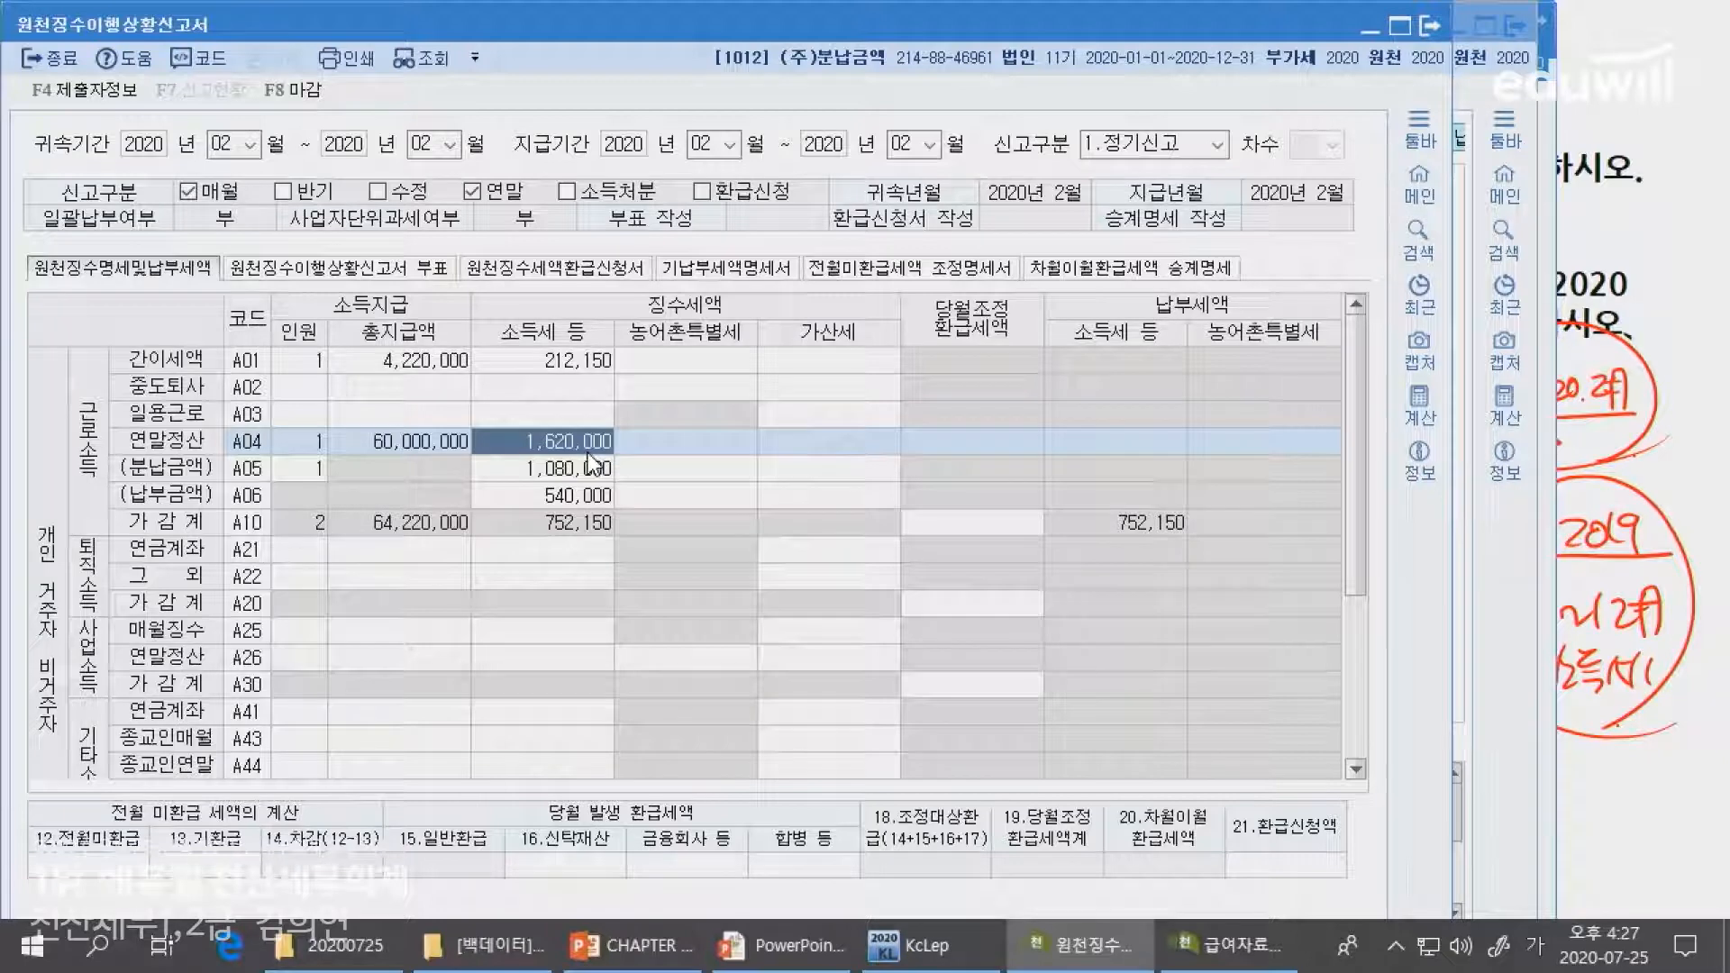
left_click(604, 495)
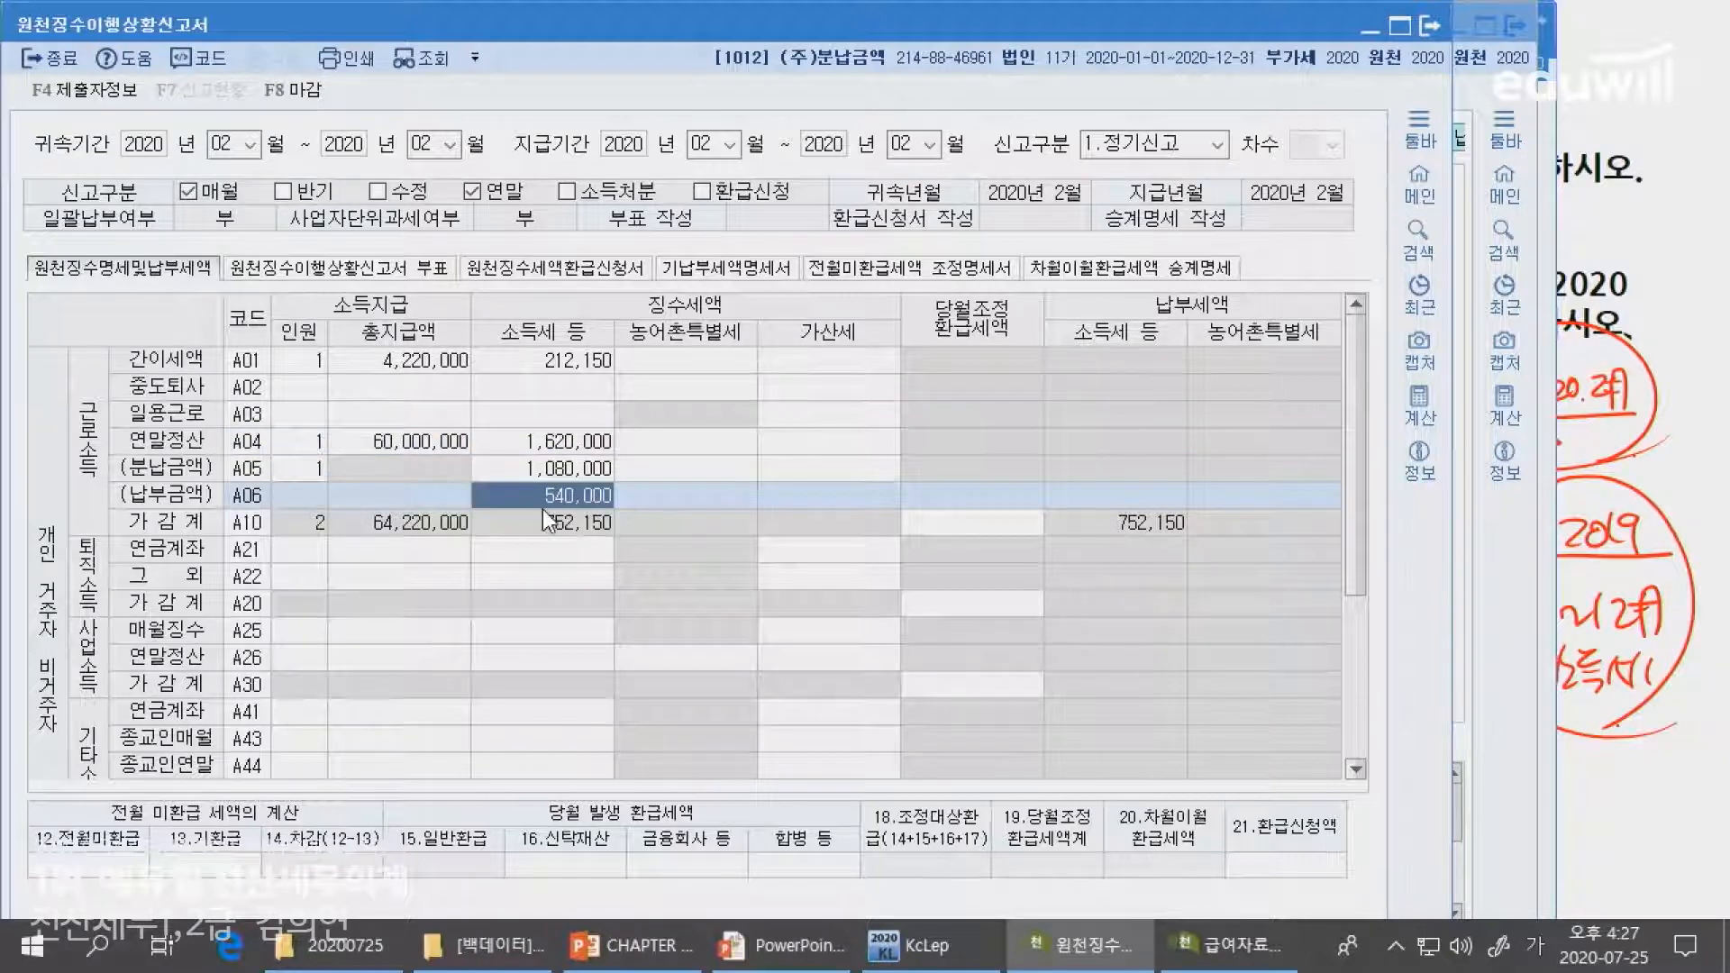
left_click(567, 470)
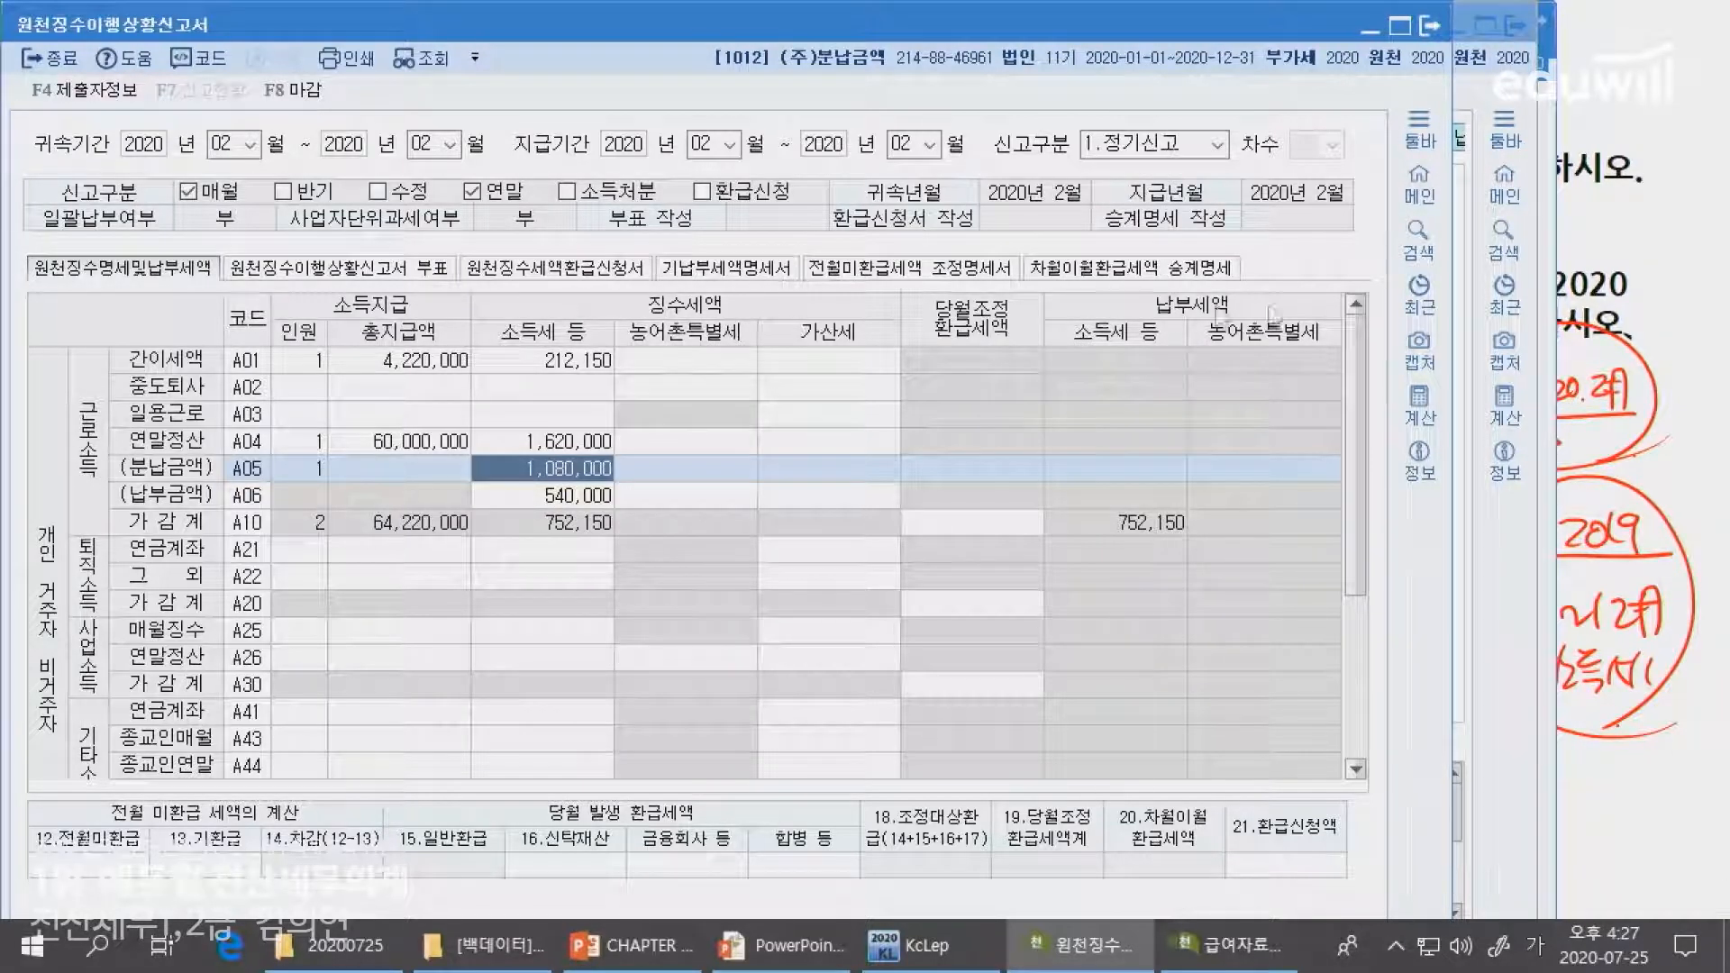
- Close the 원천징수이행상황신고서 and save its data
key("Escape")
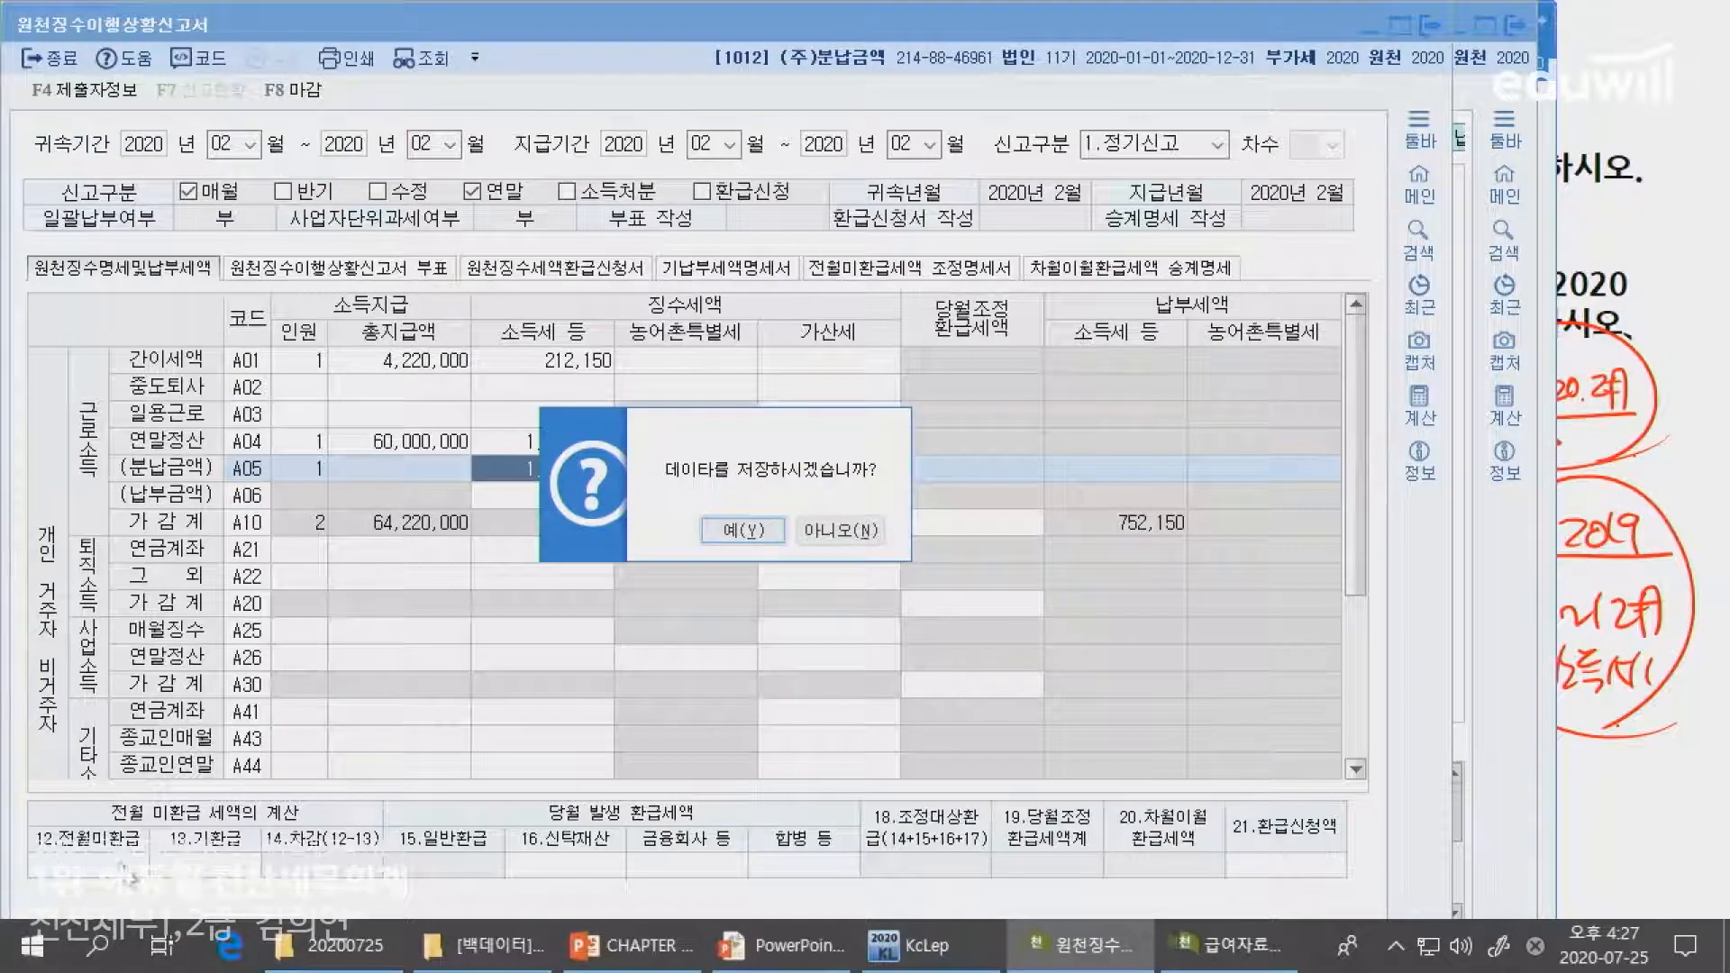
left_click(1639, 812)
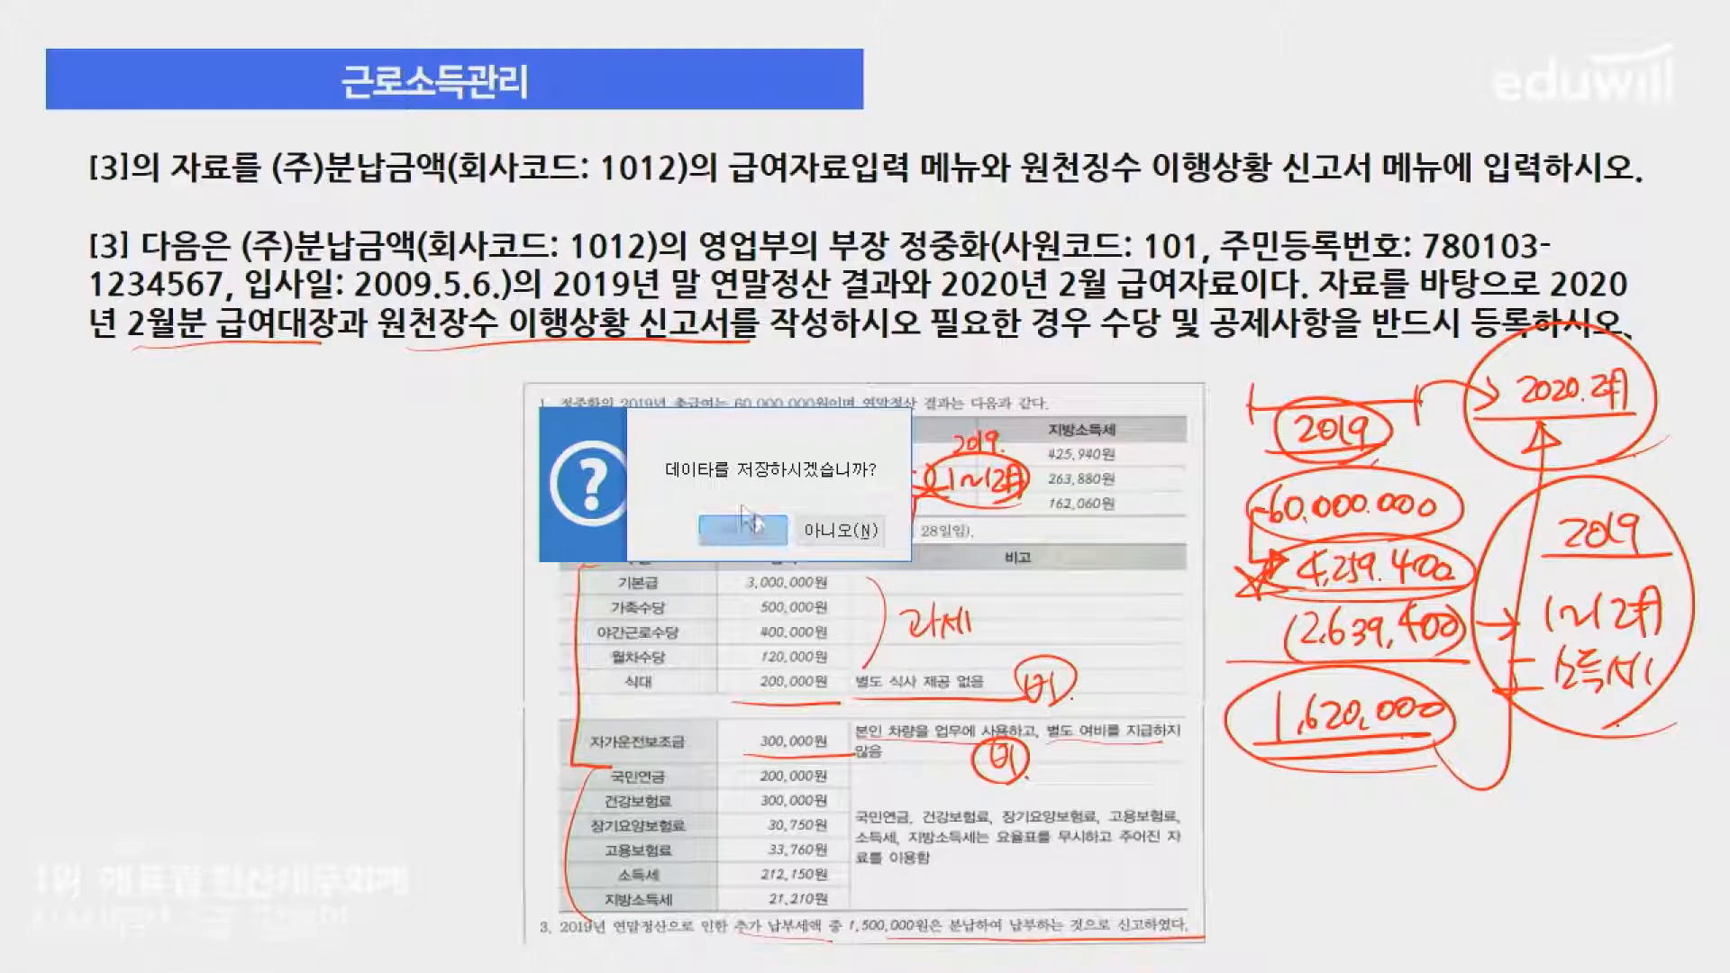
left_click(748, 531)
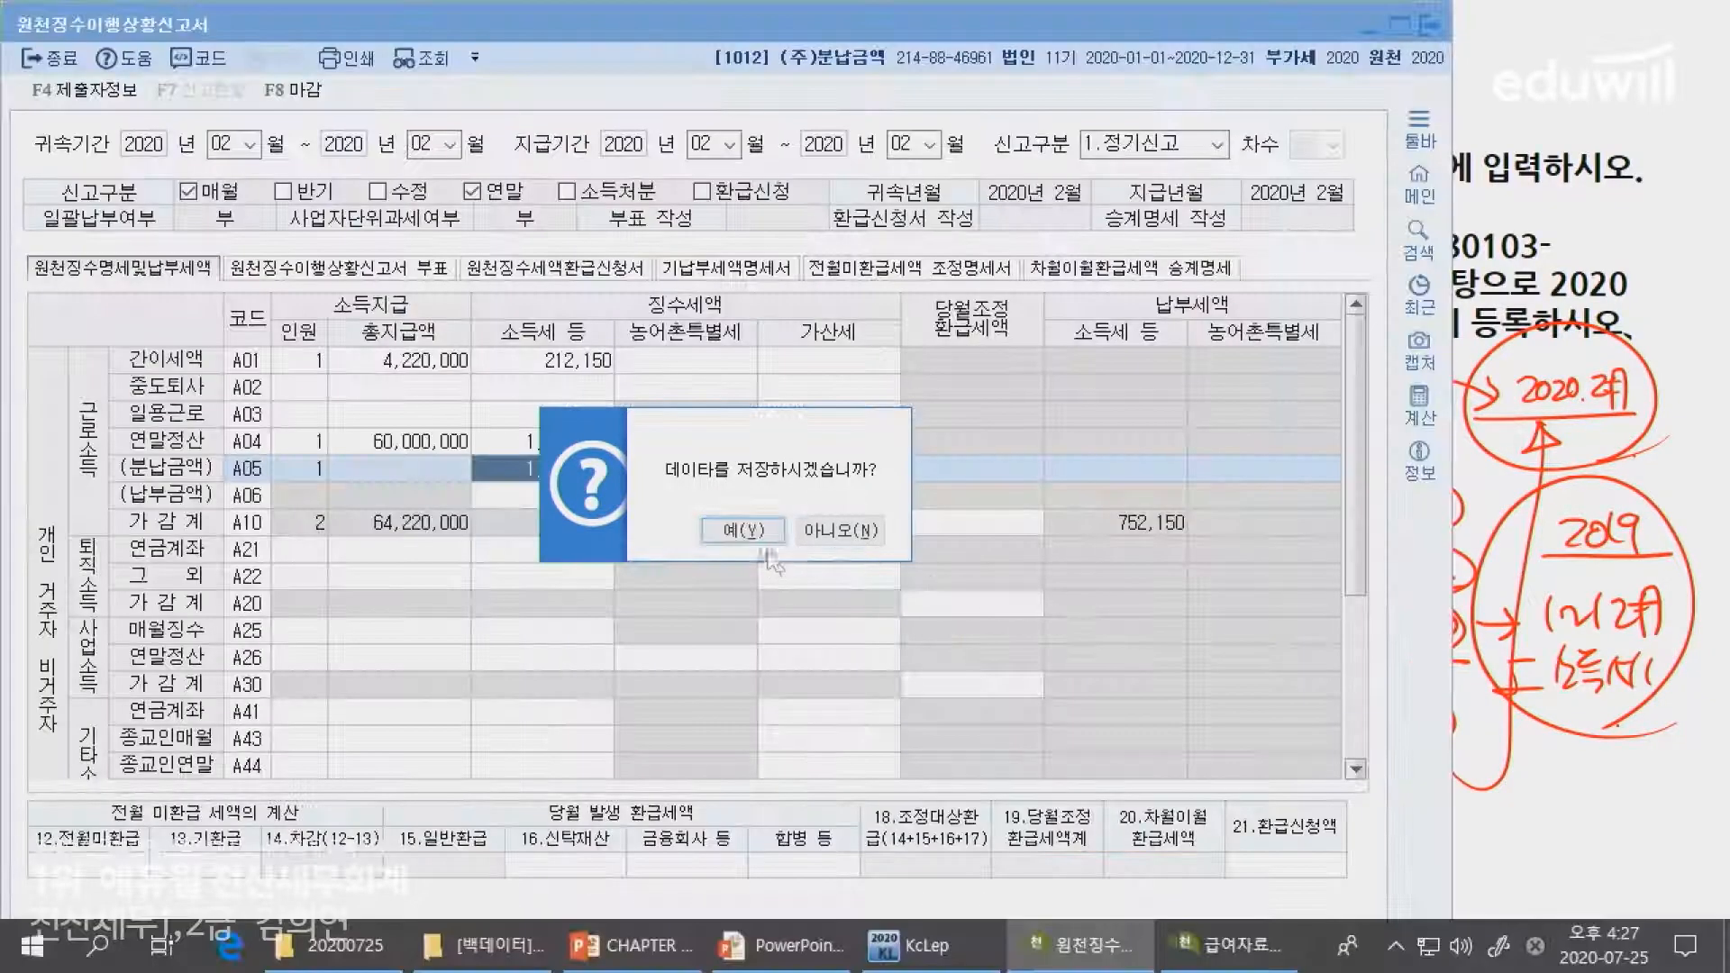
left_click(755, 535)
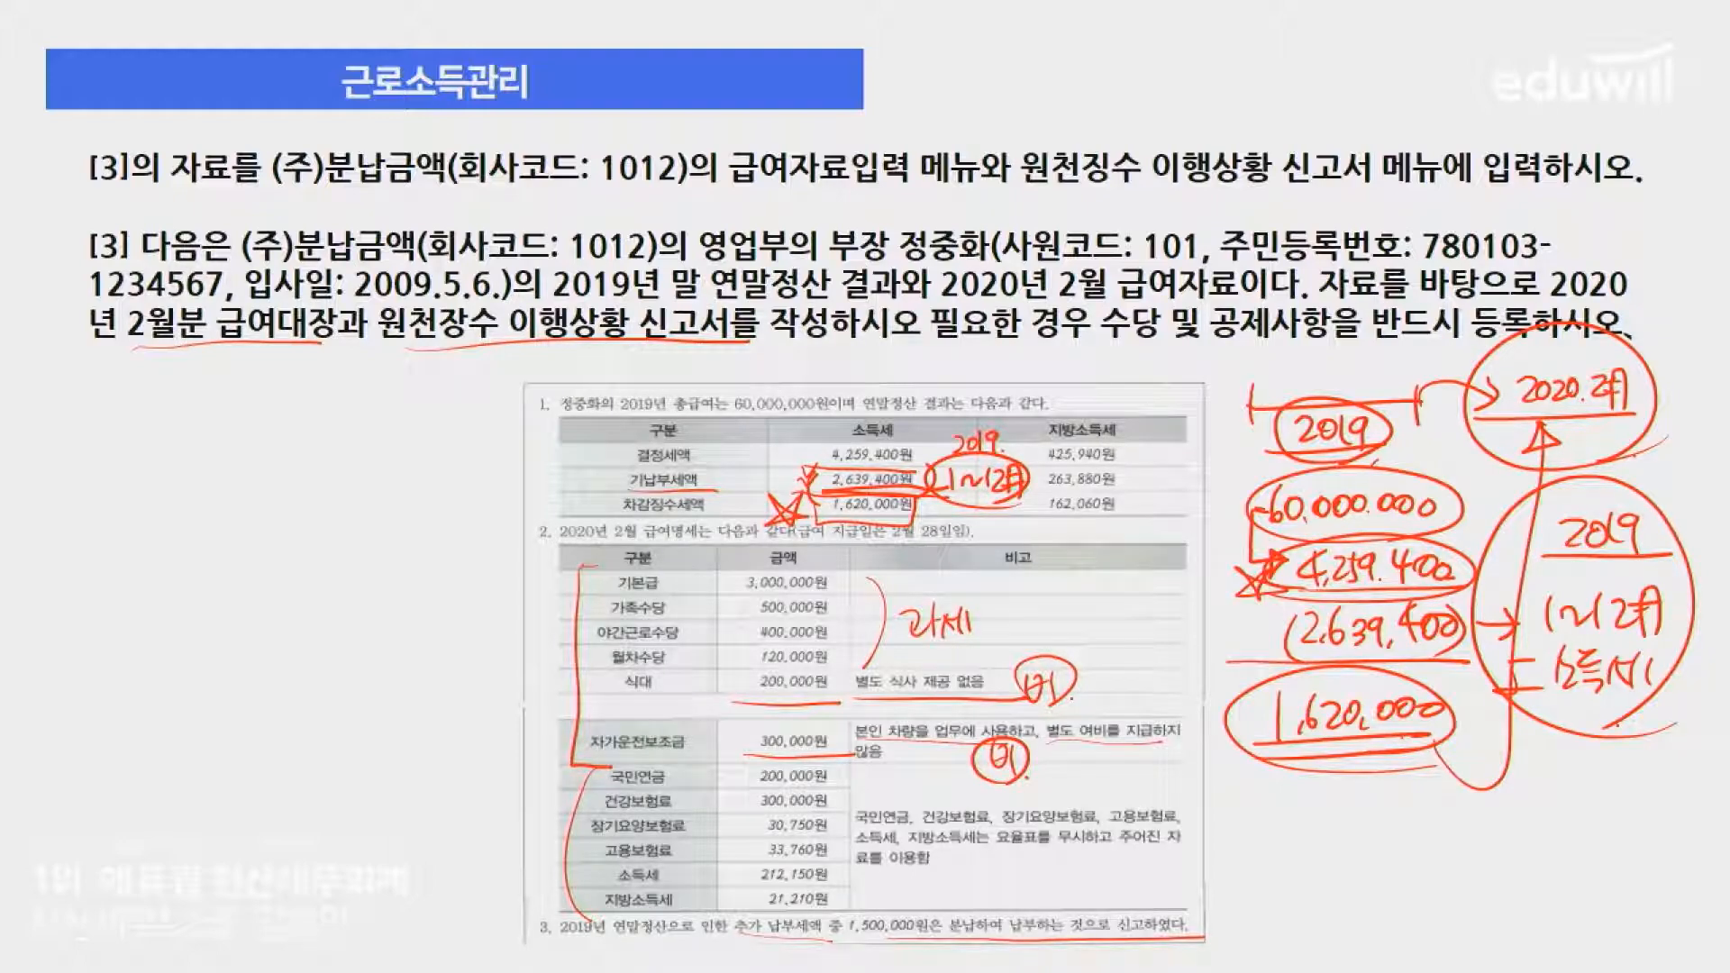
- Review the 소득세 and 지방소득세 deductions in the February payroll against the exercise
key("alt+Tab")
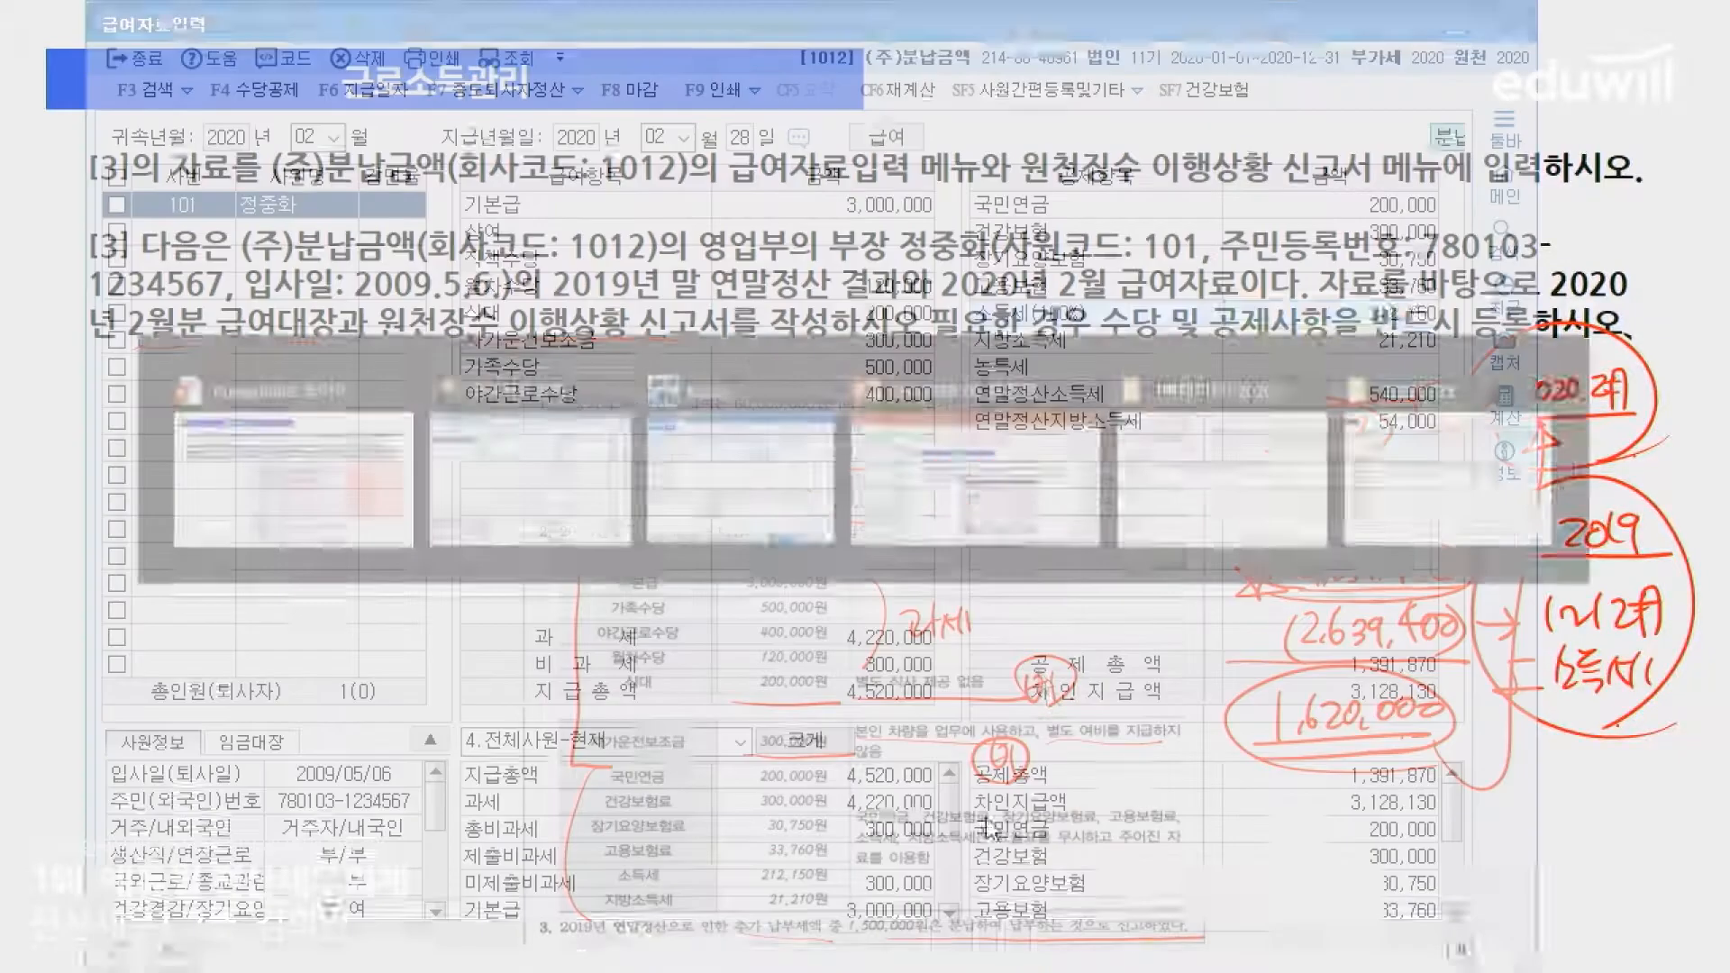
left_click(1360, 338)
left_click(1385, 323)
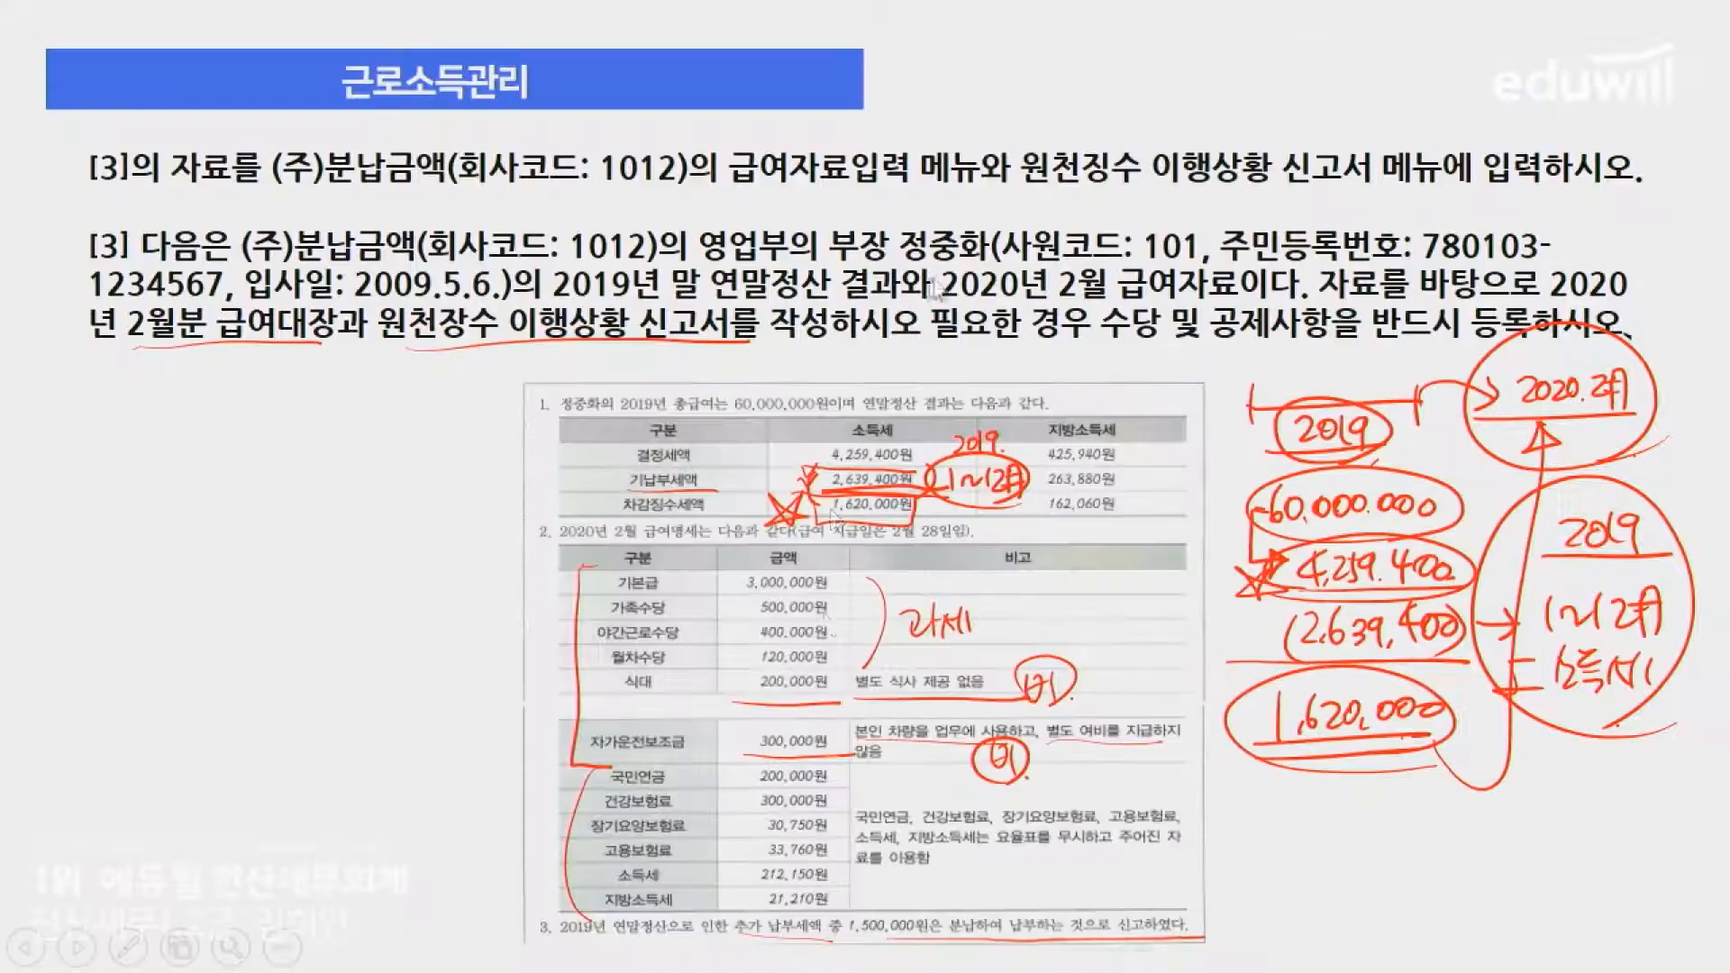
- Reopen the 원천징수이행상황신고서 for 귀속기간 and 지급기간 2020년 02월 as 1.정기신고
key("alt+Tab")
key("alt+Tab")
left_click(1521, 450)
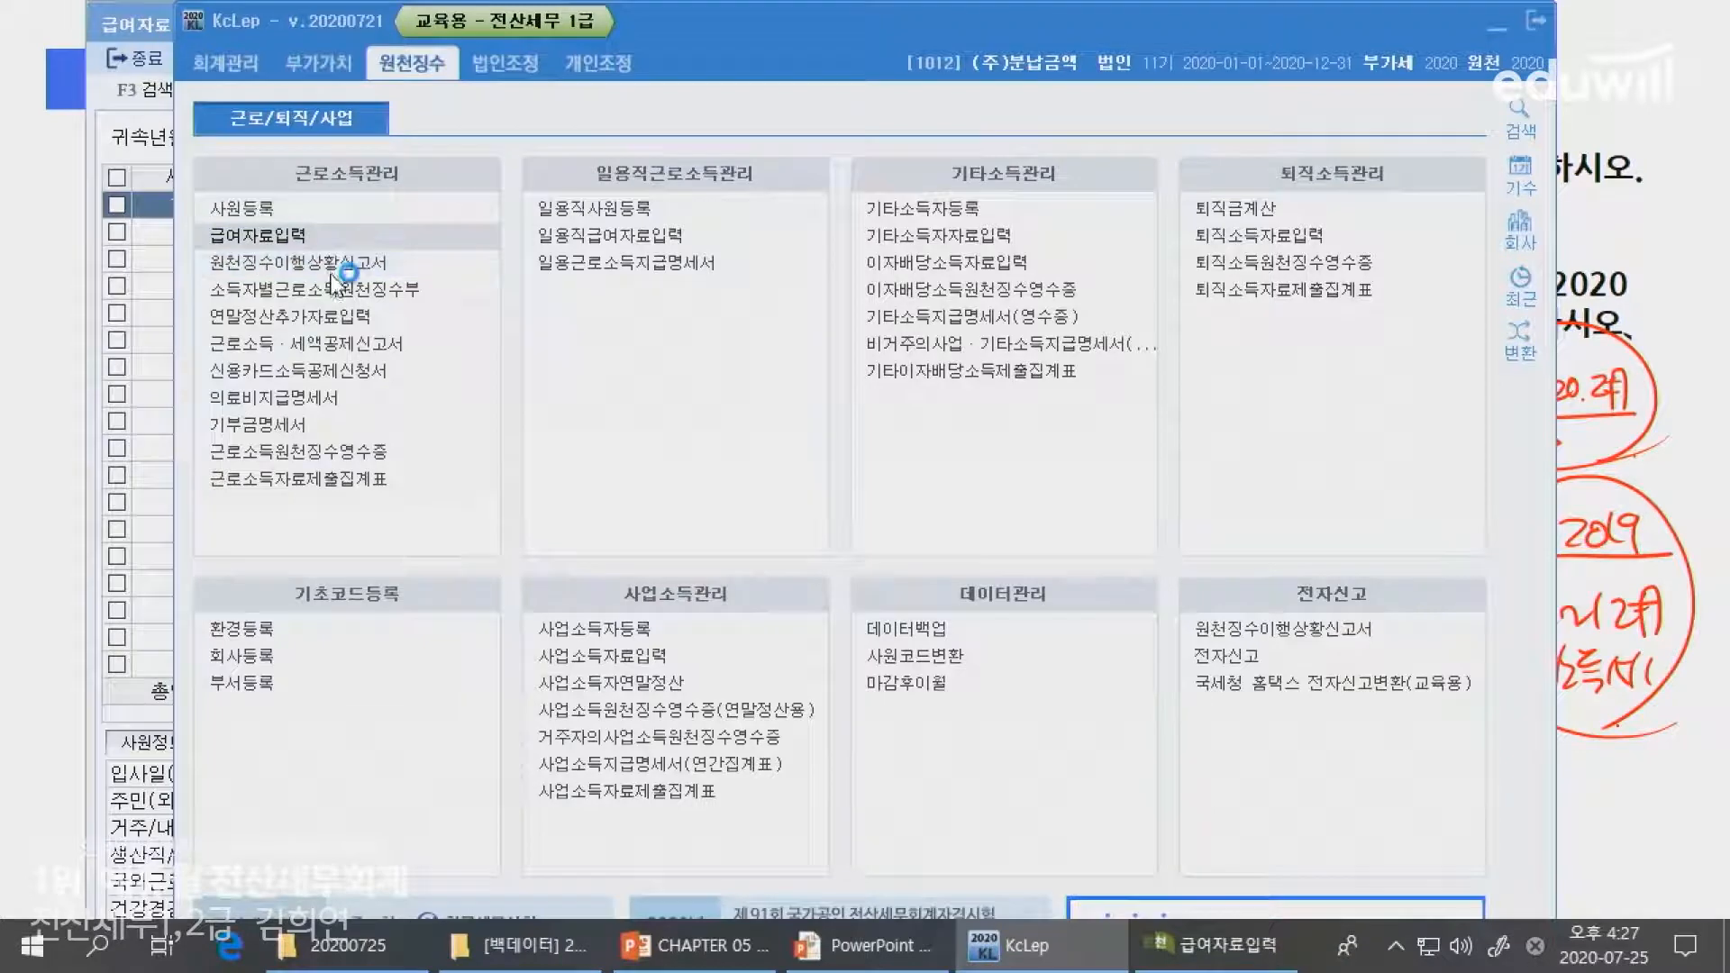
left_click(331, 270)
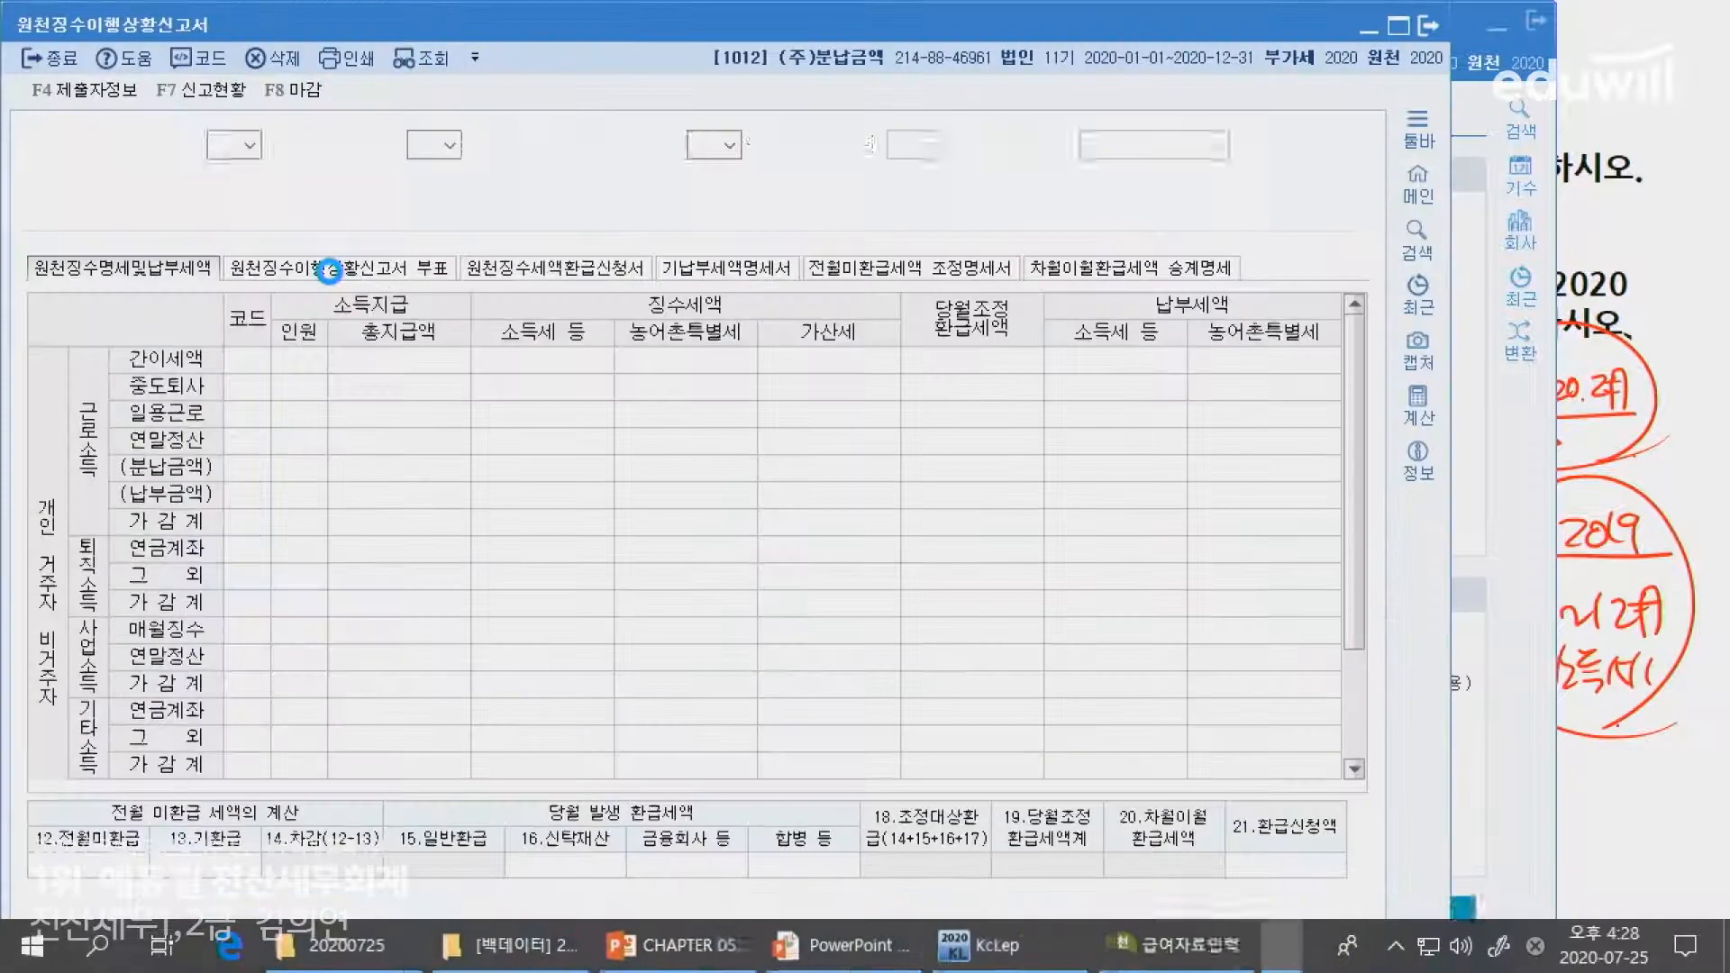
type("2")
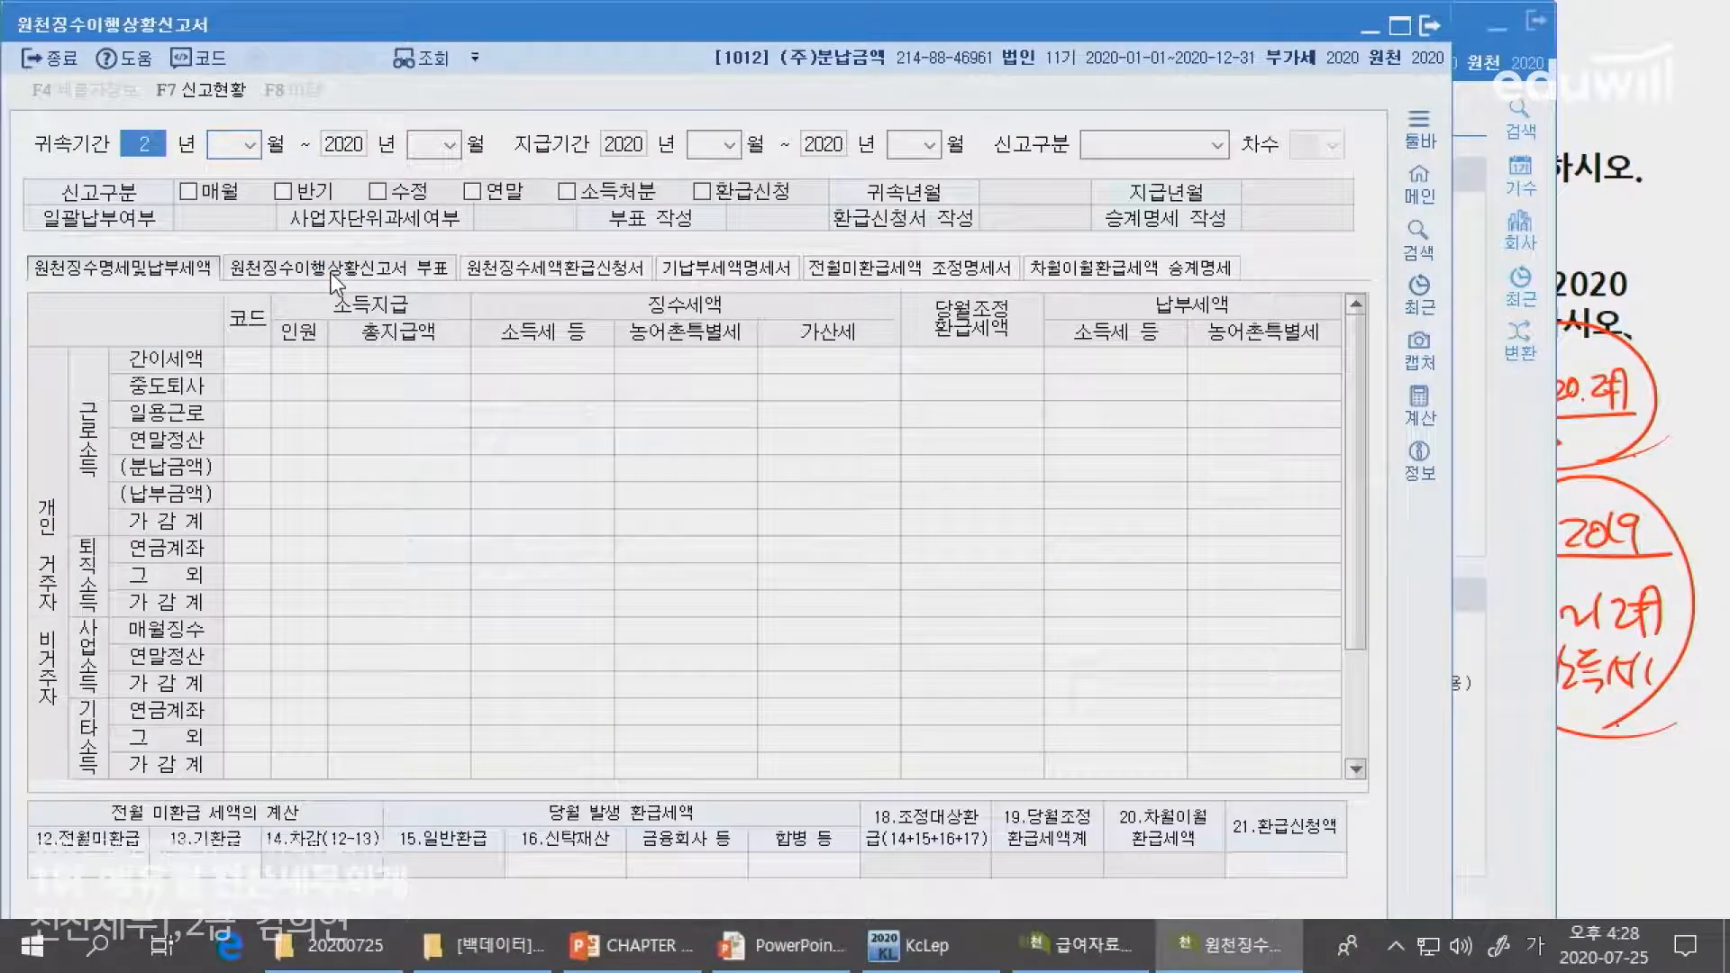
type("020 년 02")
key("Return")
type("02")
key("Return")
key("Return")
key("Return")
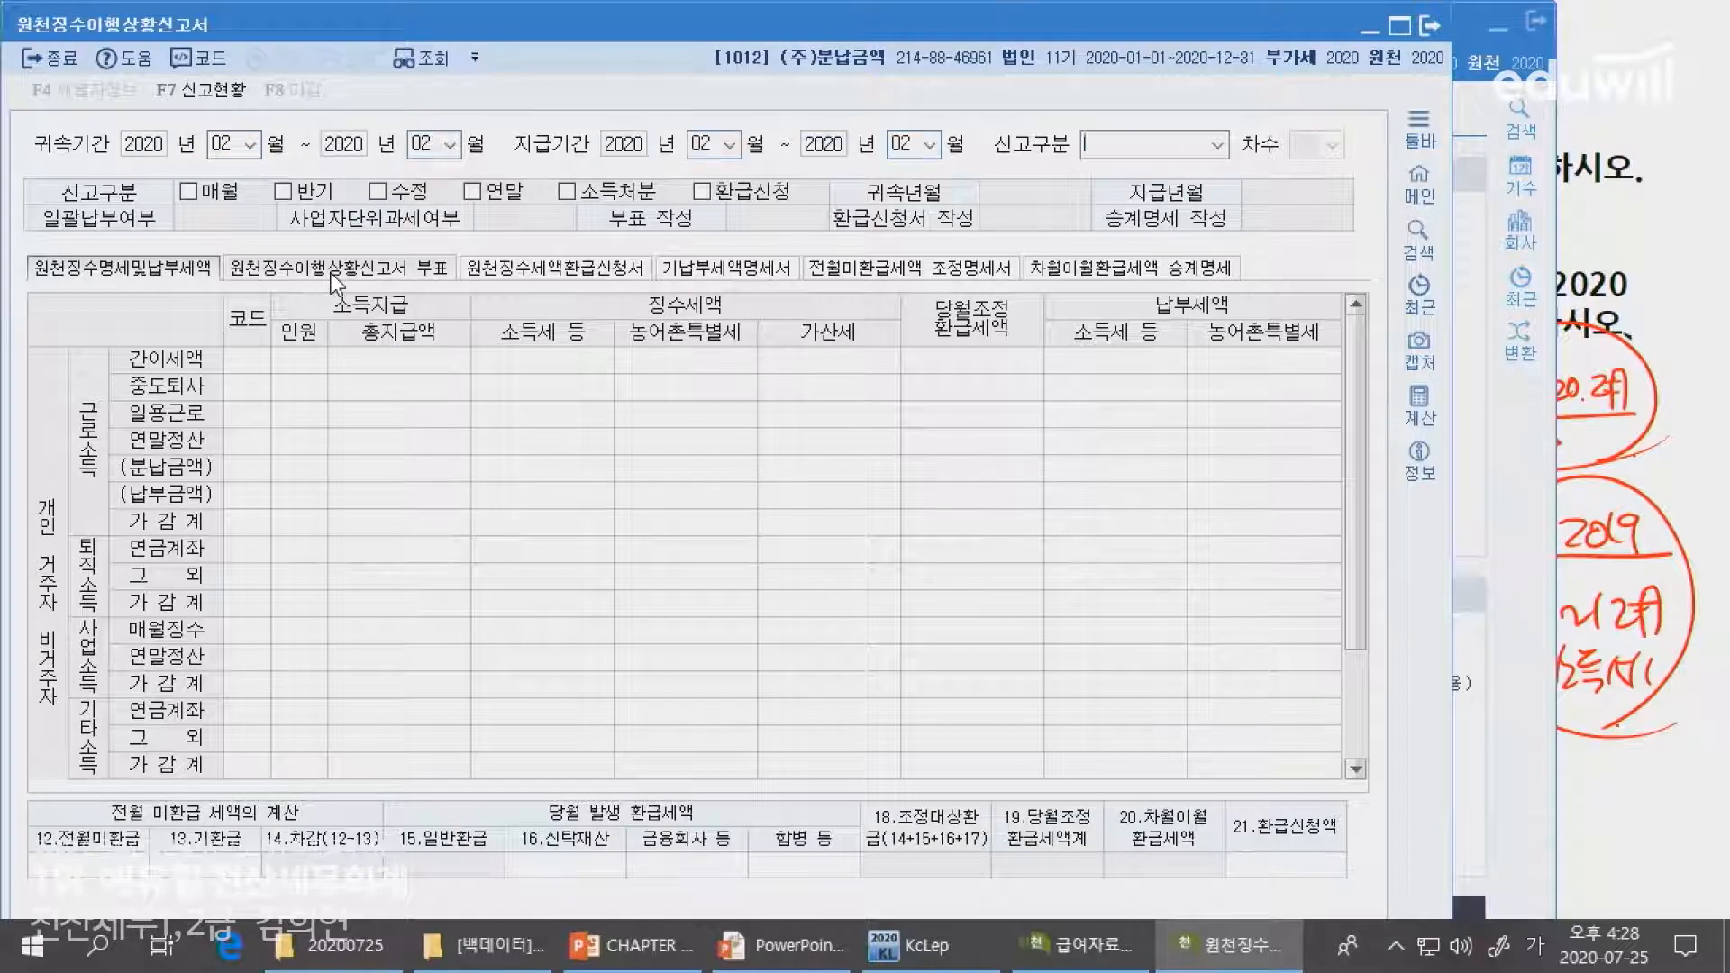
- Review the saved income tax amounts for 간이세액(A01), 연말정산(A04), 분납금액(A05) and 납부금액(A06)
left_click(610, 366)
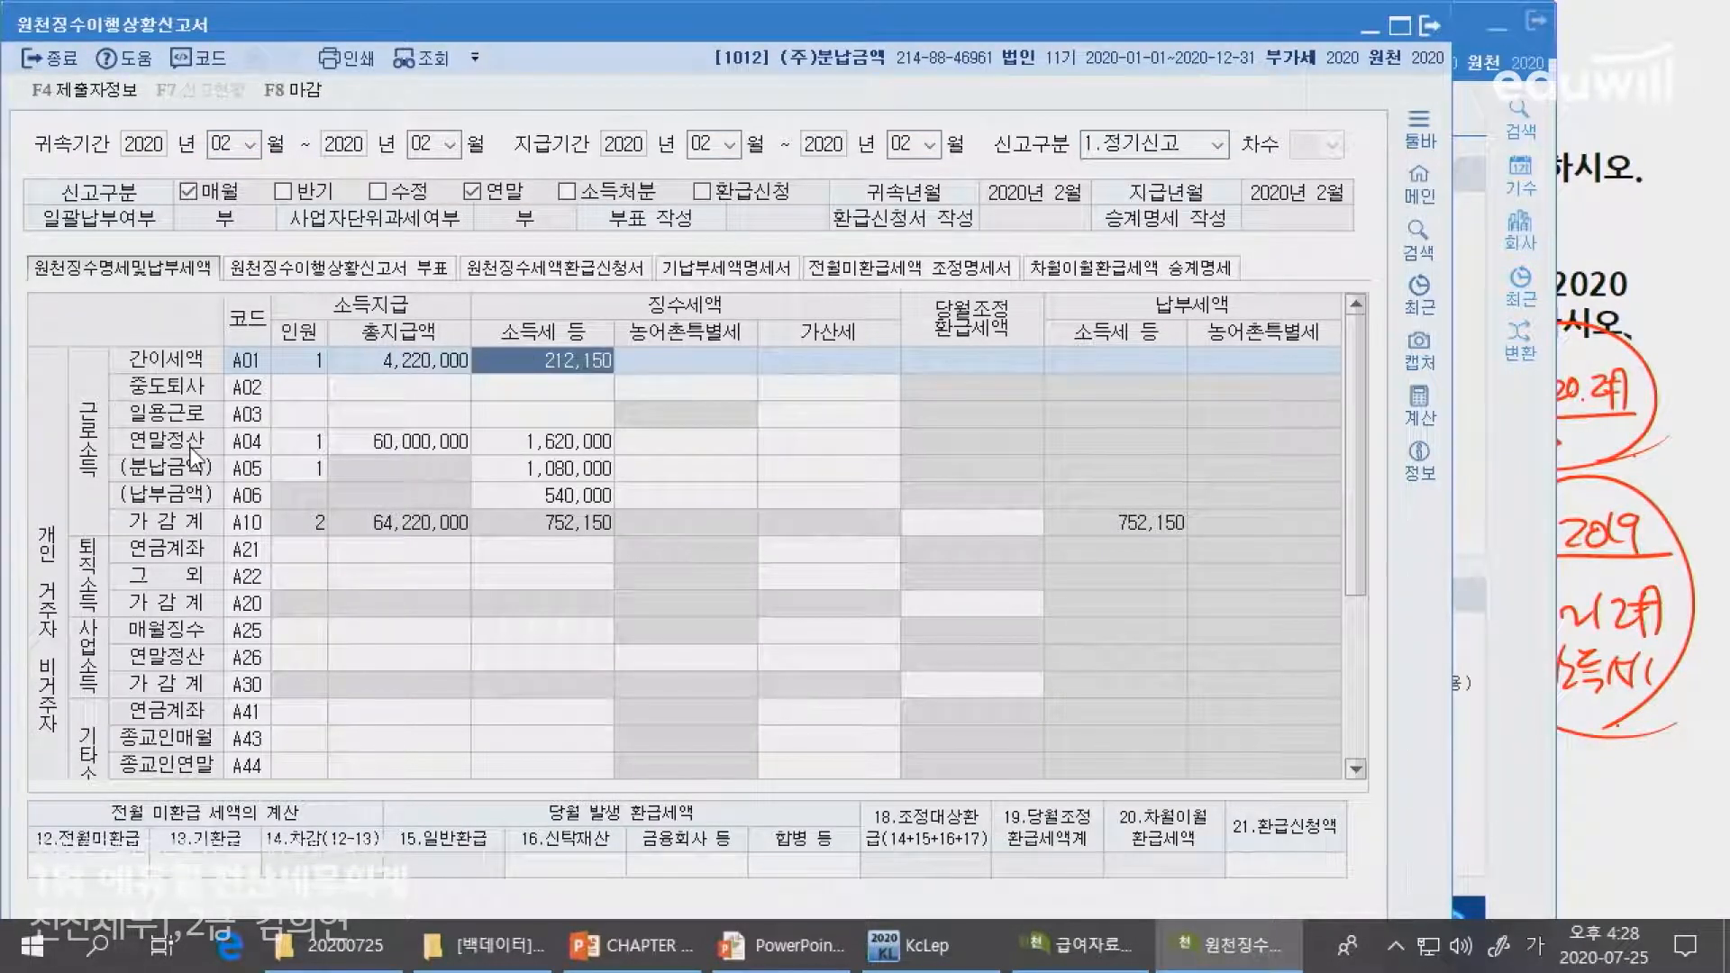
left_click(539, 442)
left_click(555, 470)
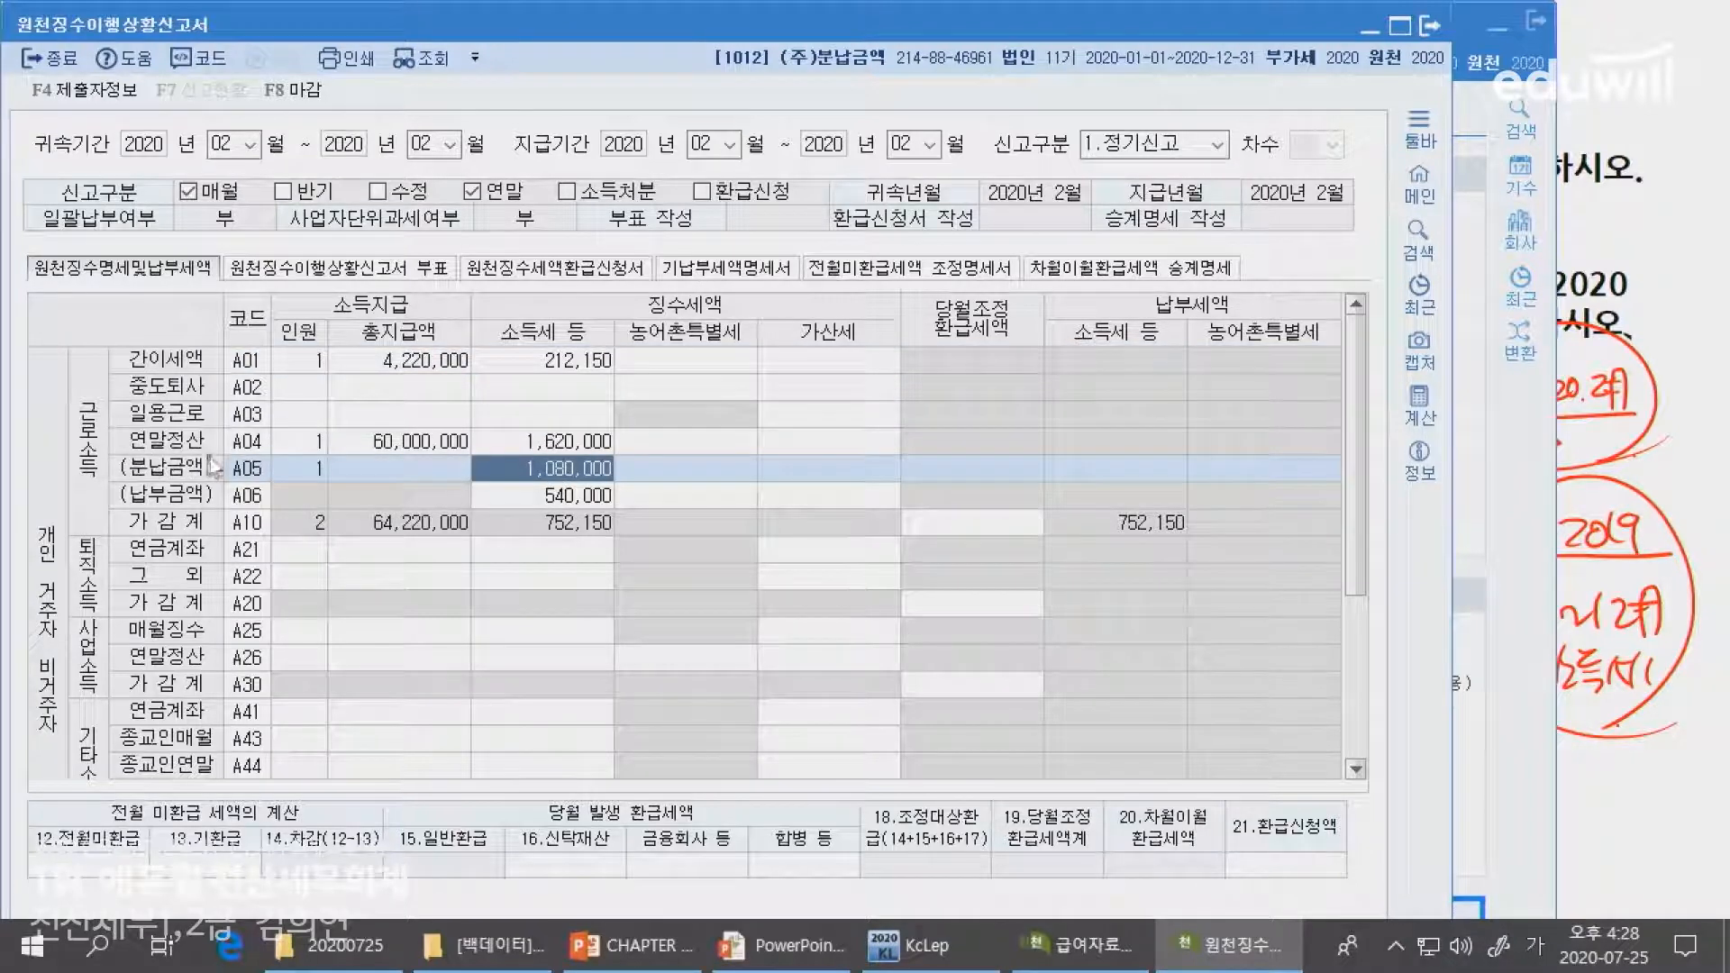
left_click(251, 449)
left_click(608, 474)
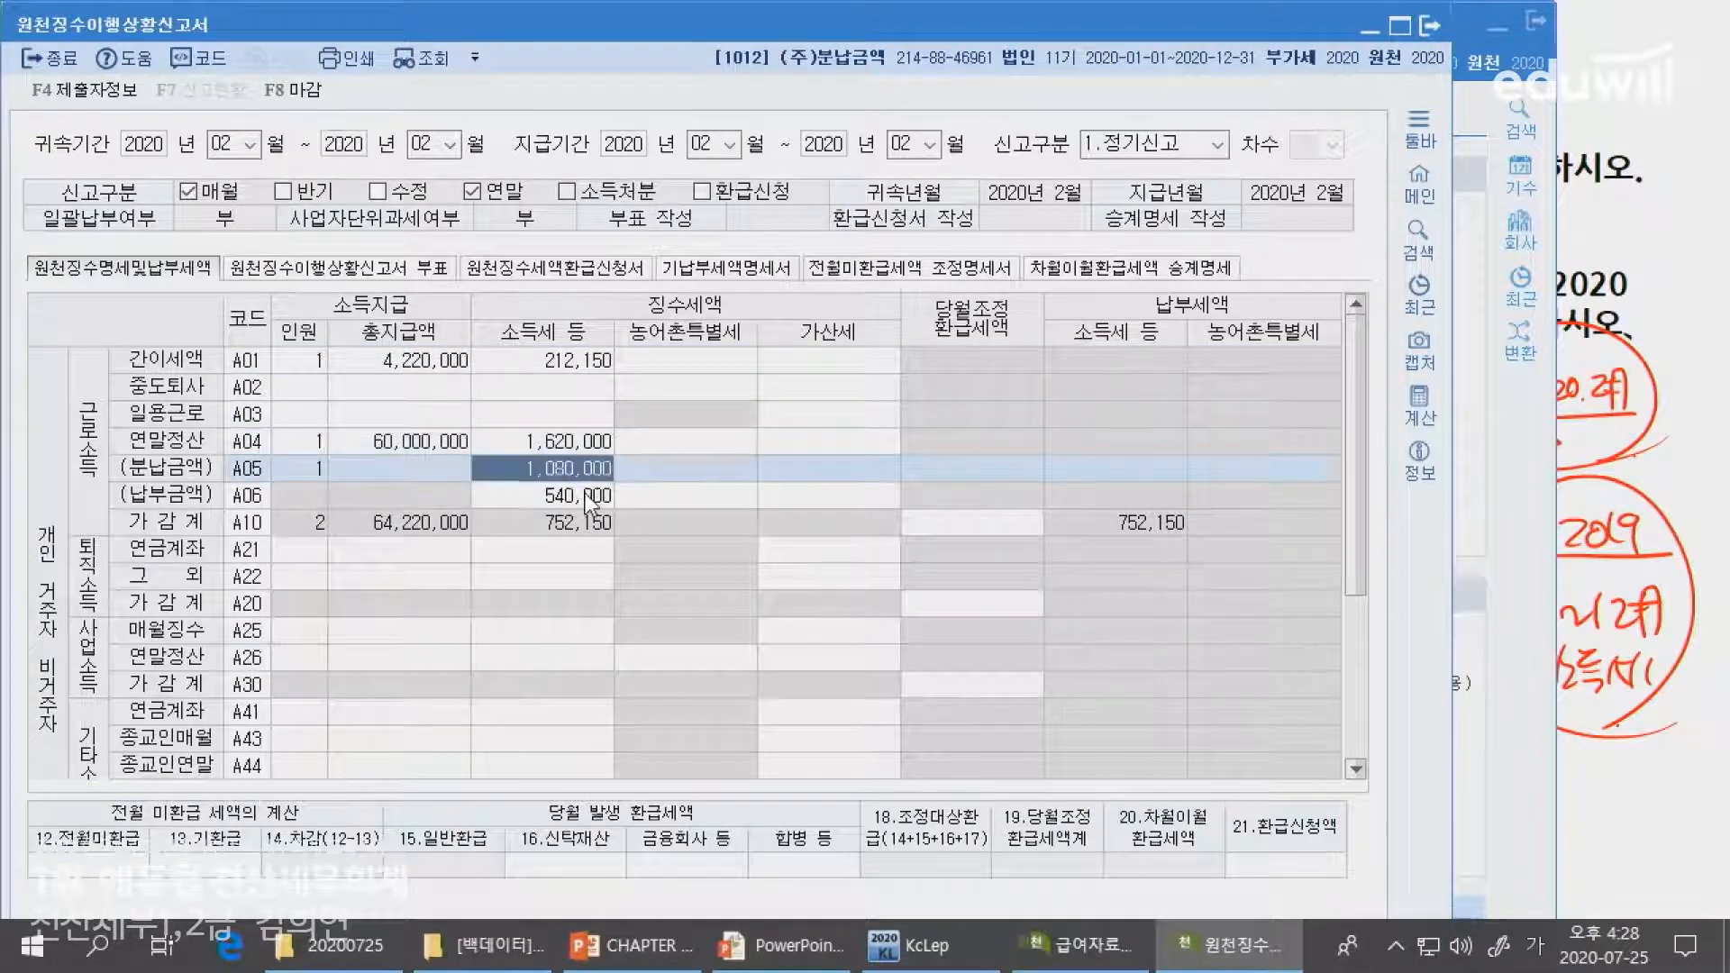
left_click(585, 502)
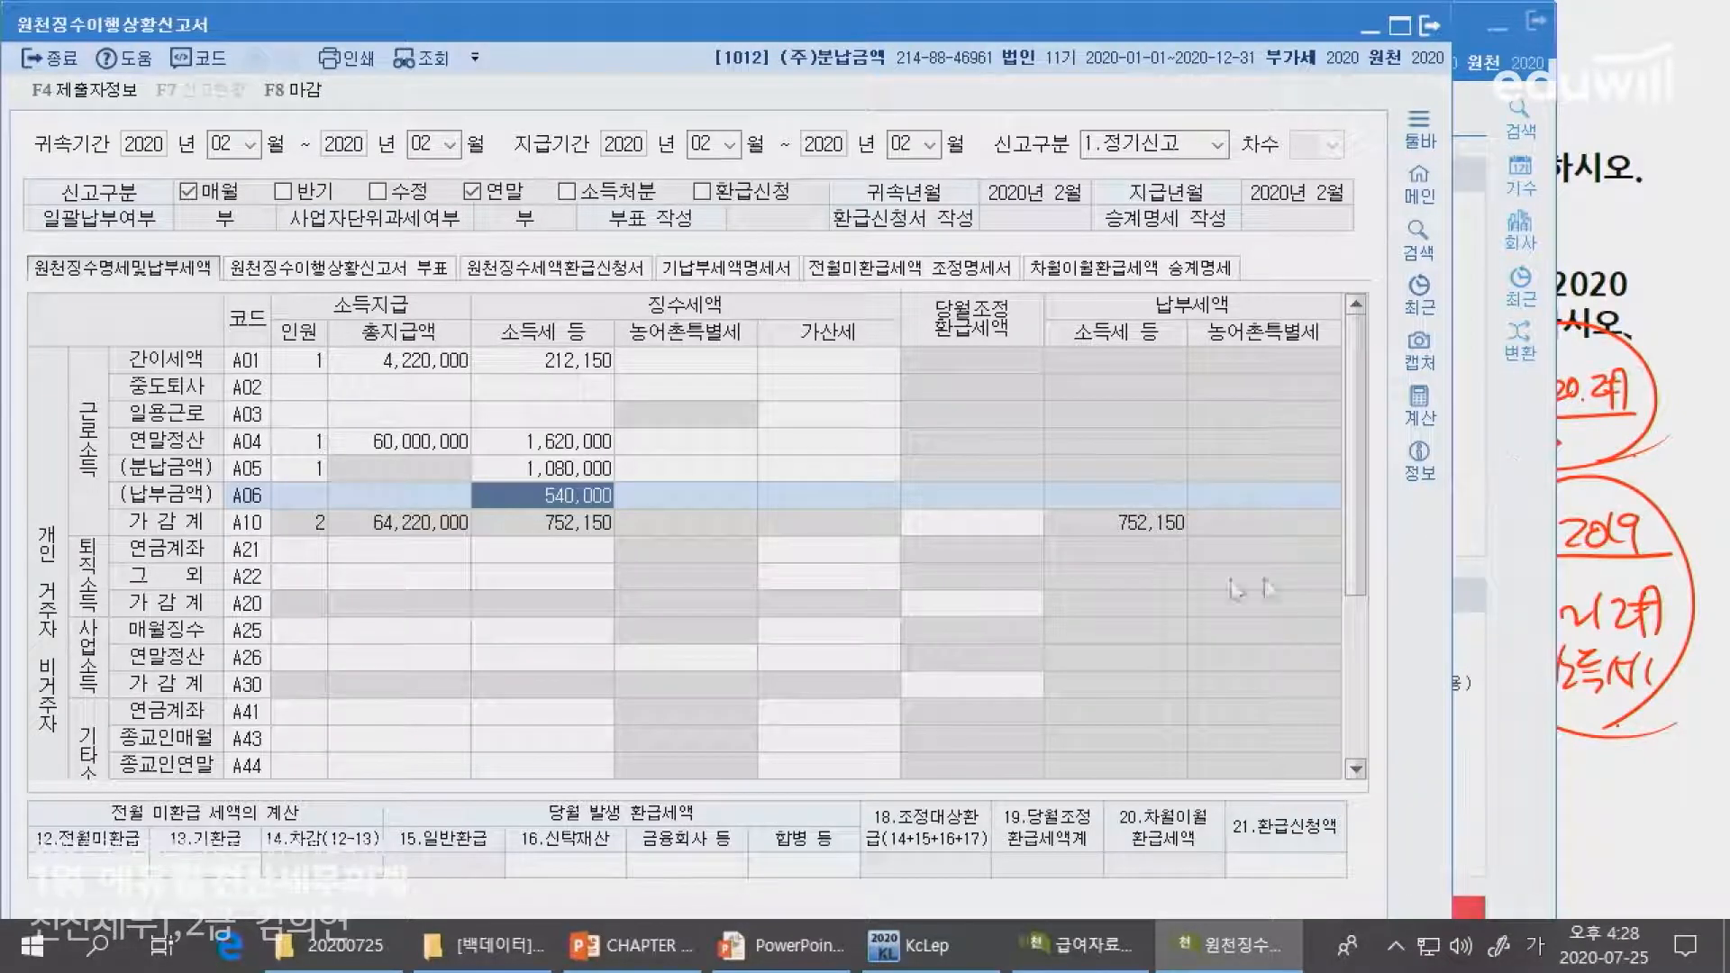
- Check the exercise's instalment condition, and examine the 인원 entries for 연말정산(A04) and 분납금액(A05) in the return
left_click(1685, 504)
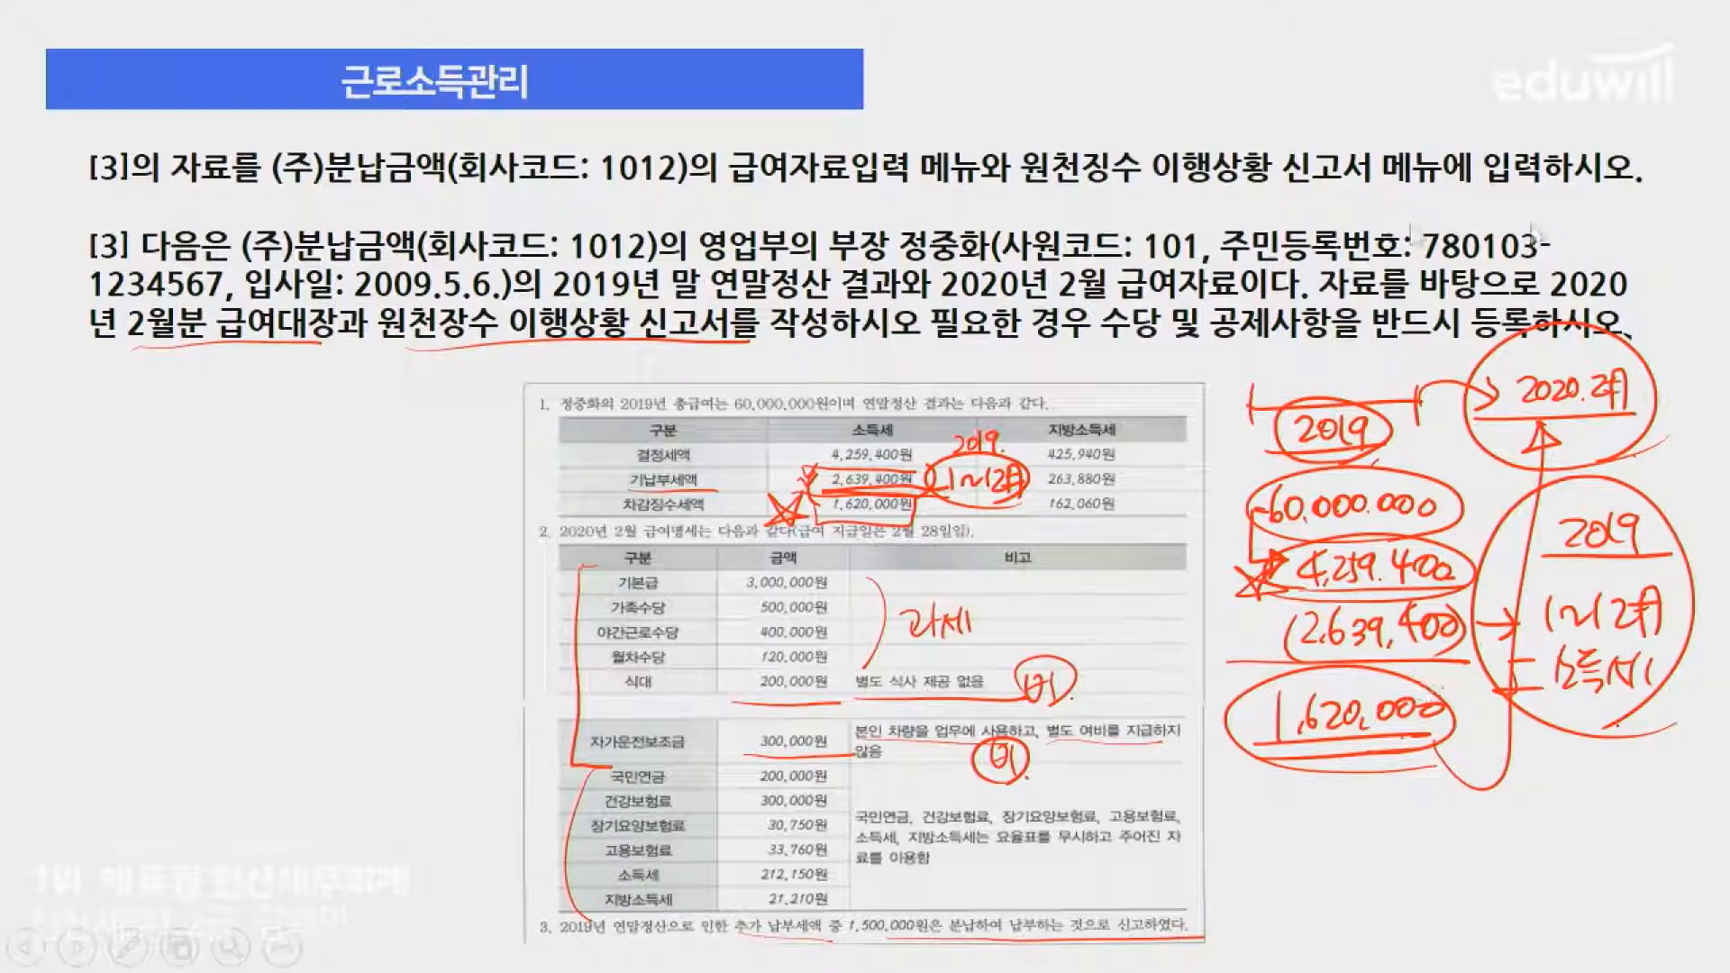
key("alt+Tab")
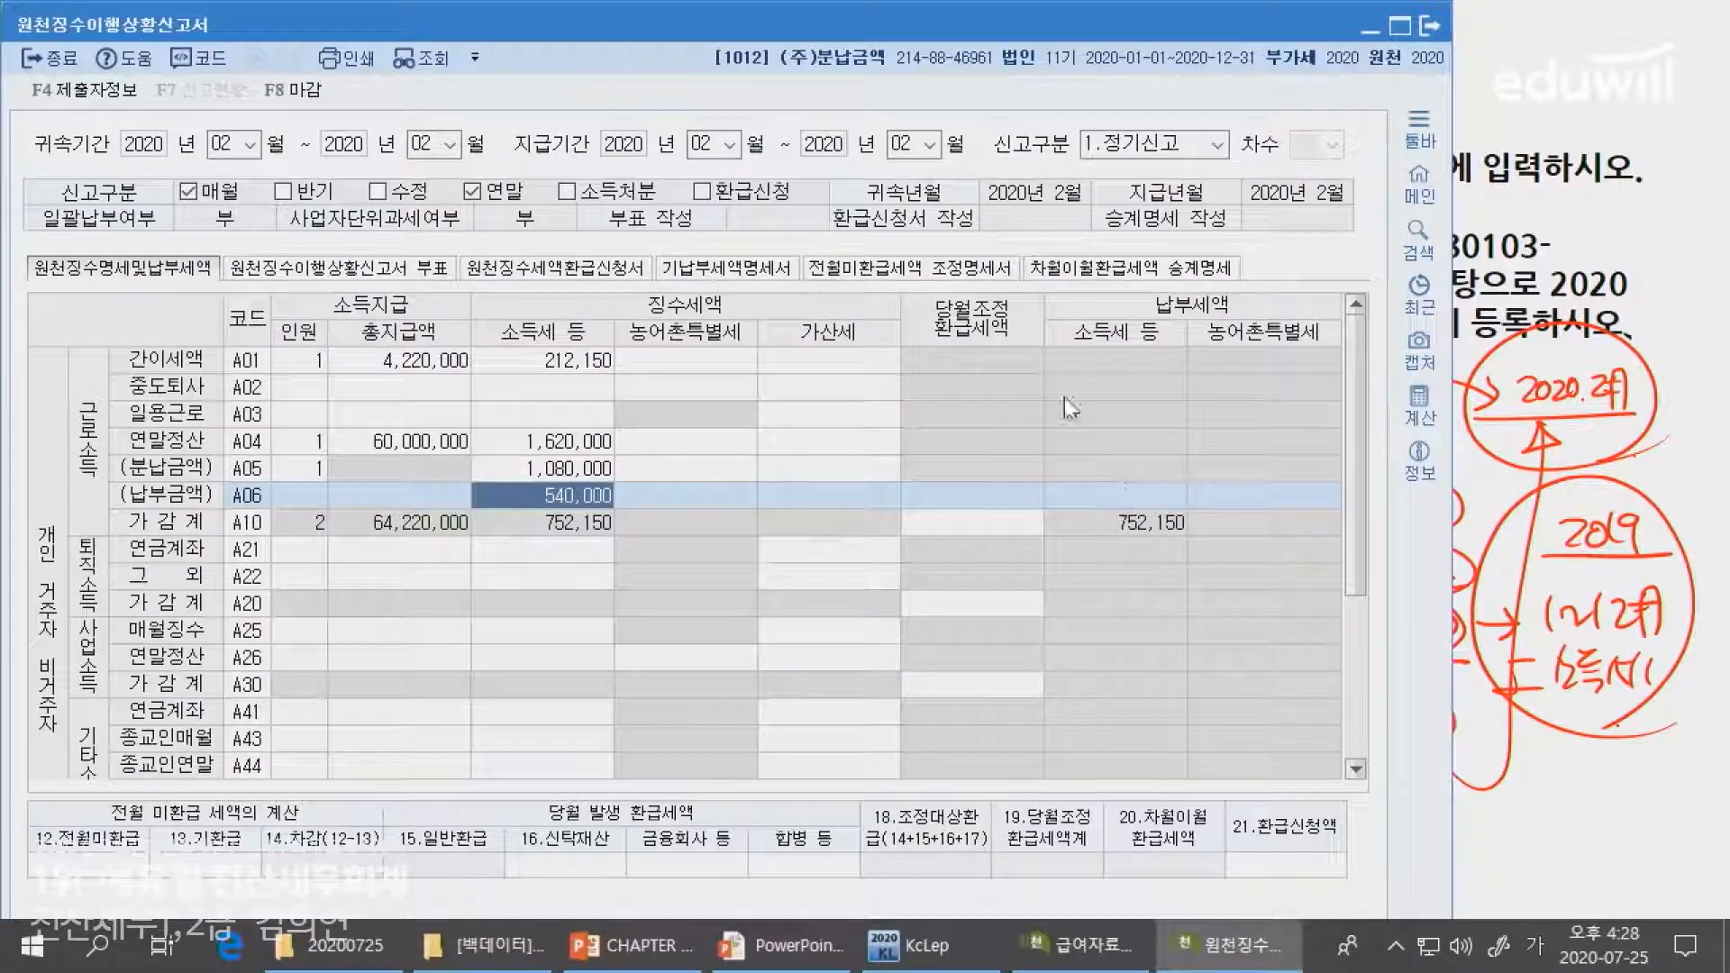
left_click(258, 420)
left_click(319, 448)
left_click(319, 471)
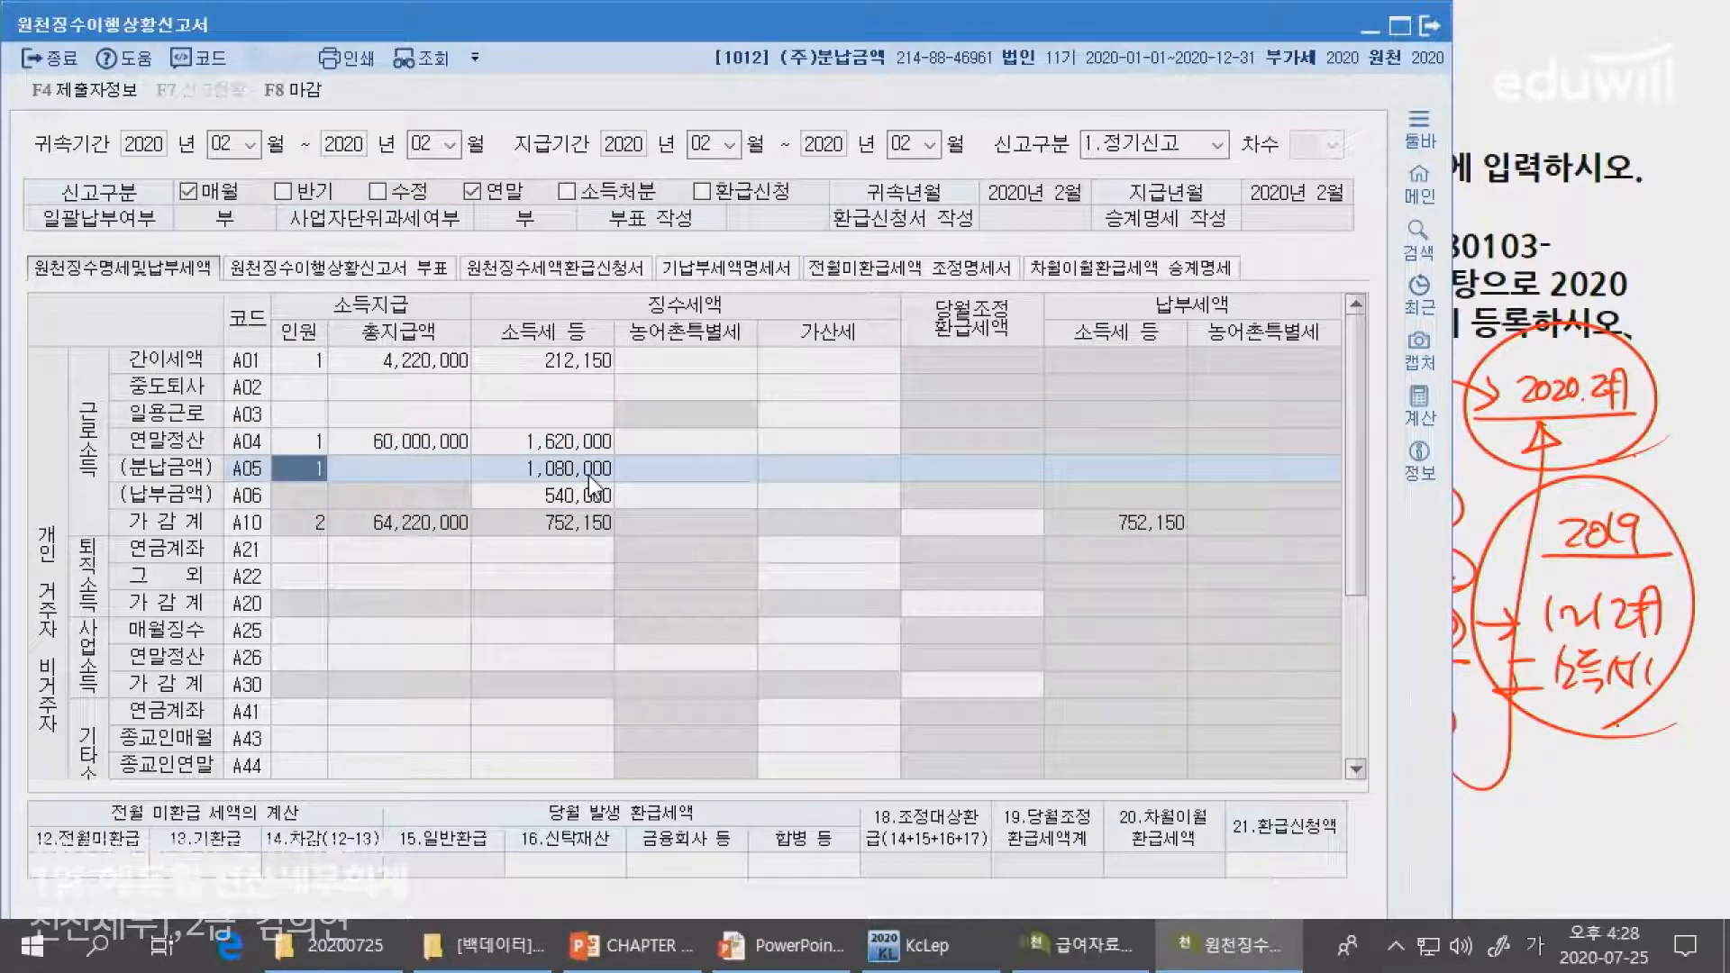